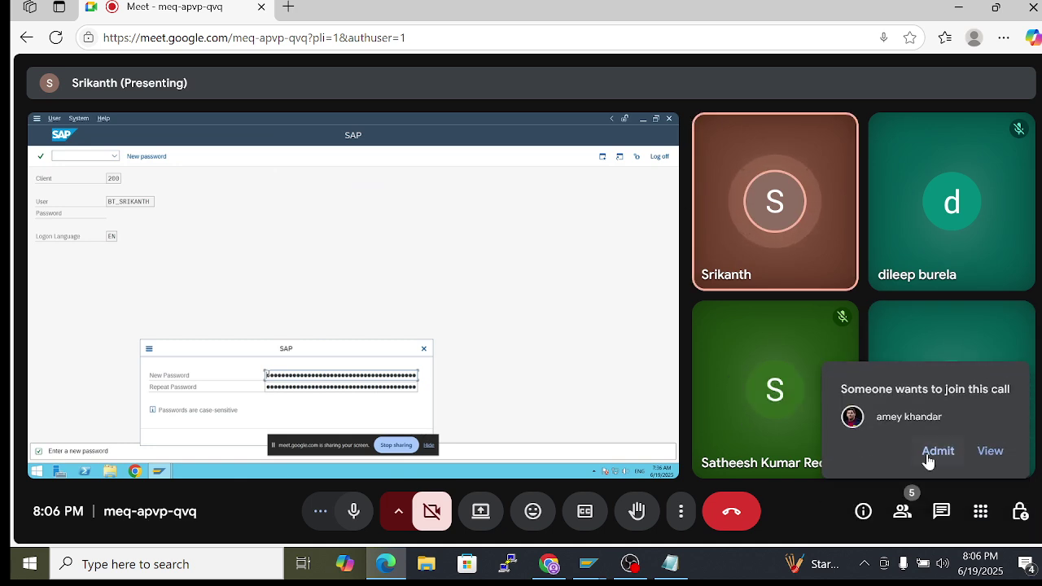
Admit the waiting participant to the Google Meet call
left_click(935, 451)
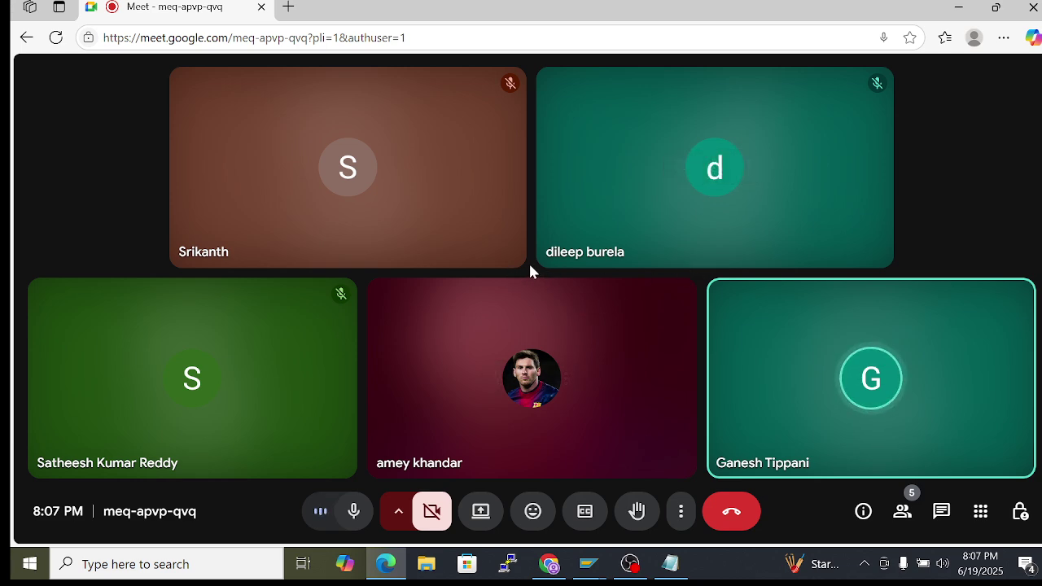
Present the entire screen in the meeting and minimize the browser to bring up the Notepad note
mouse_move(578, 328)
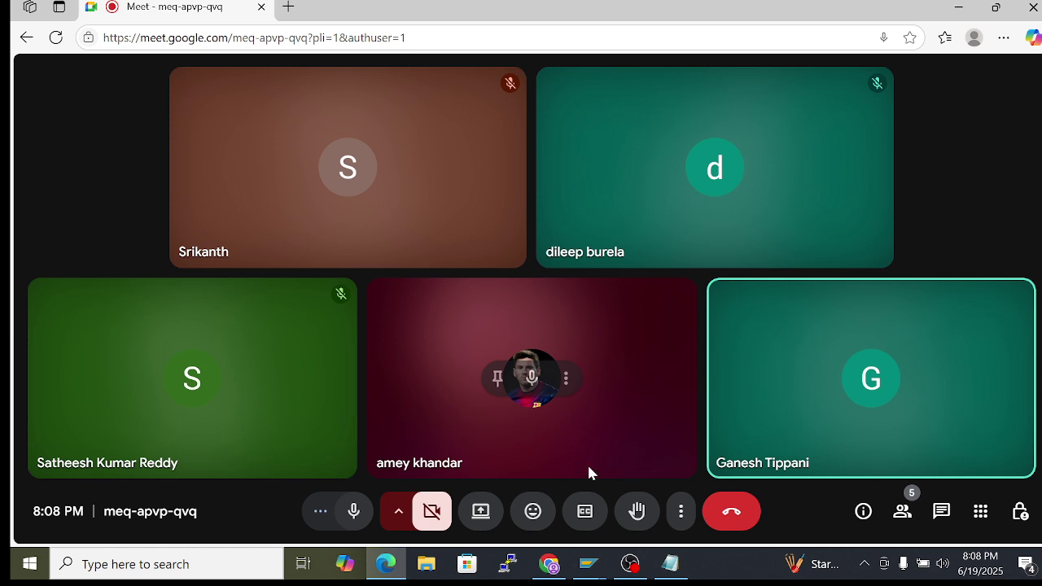
left_click(484, 512)
left_click(694, 119)
left_click(503, 192)
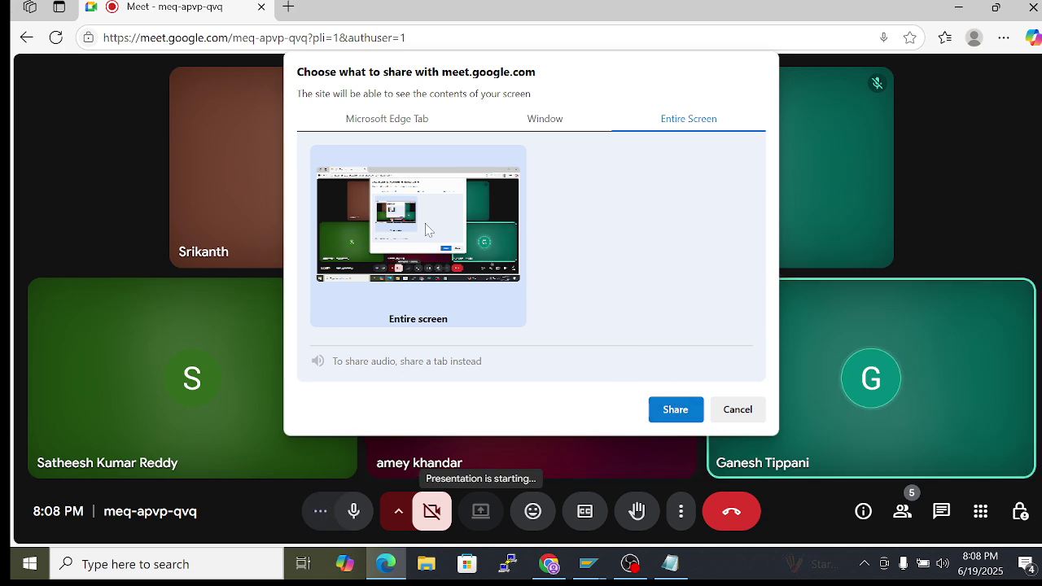
left_click(674, 409)
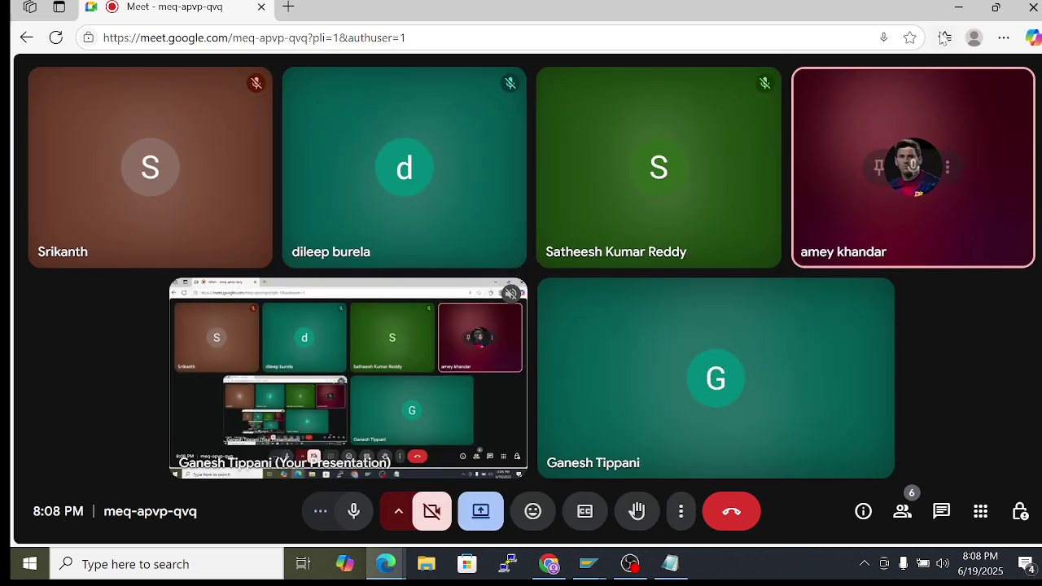
left_click(958, 6)
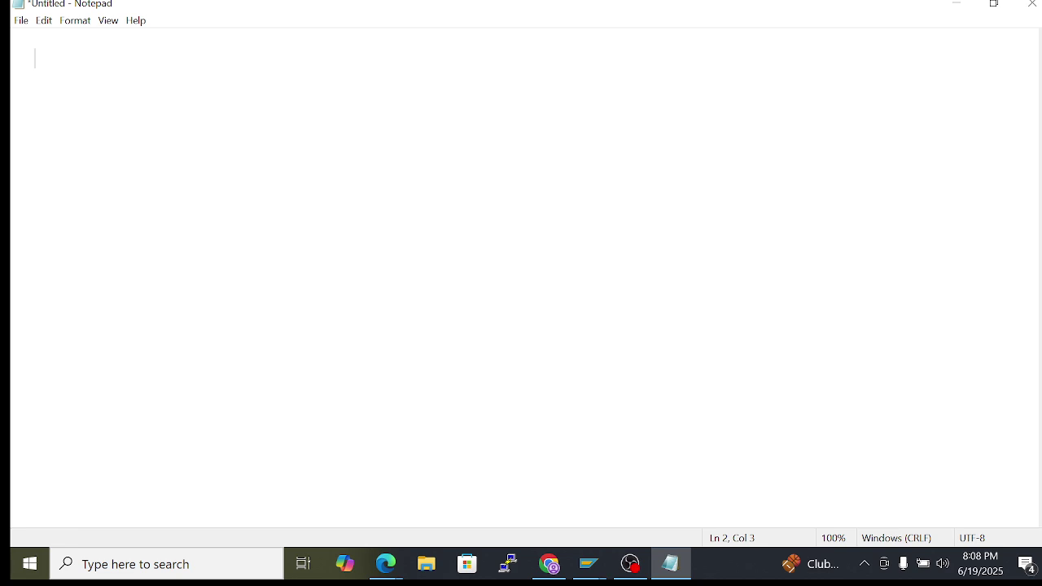
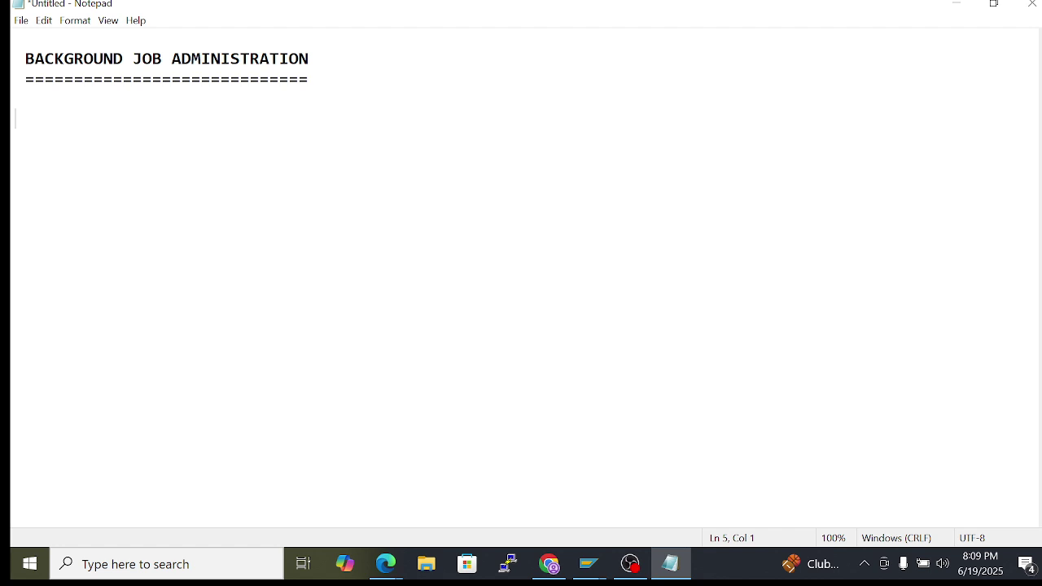
Add the lines "D Wp" and "B WP" below the underlined BACKGROUND JOB ADMINISTRATION heading
type("D")
key("Return")
type("b")
key("BackSpace")
type("B")
left_click(26, 118)
type("Wp")
left_click(26, 139)
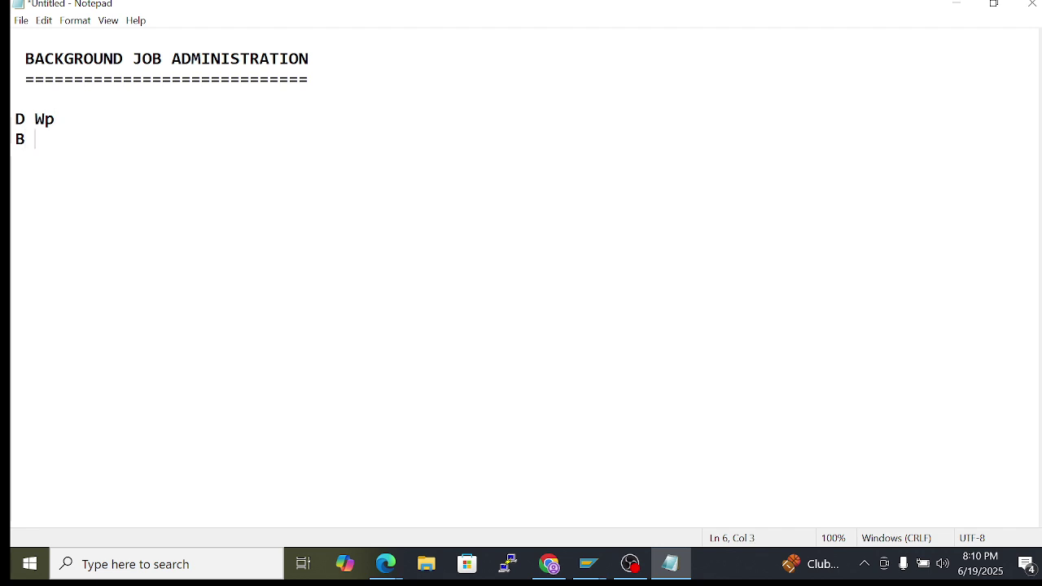
type("WP")
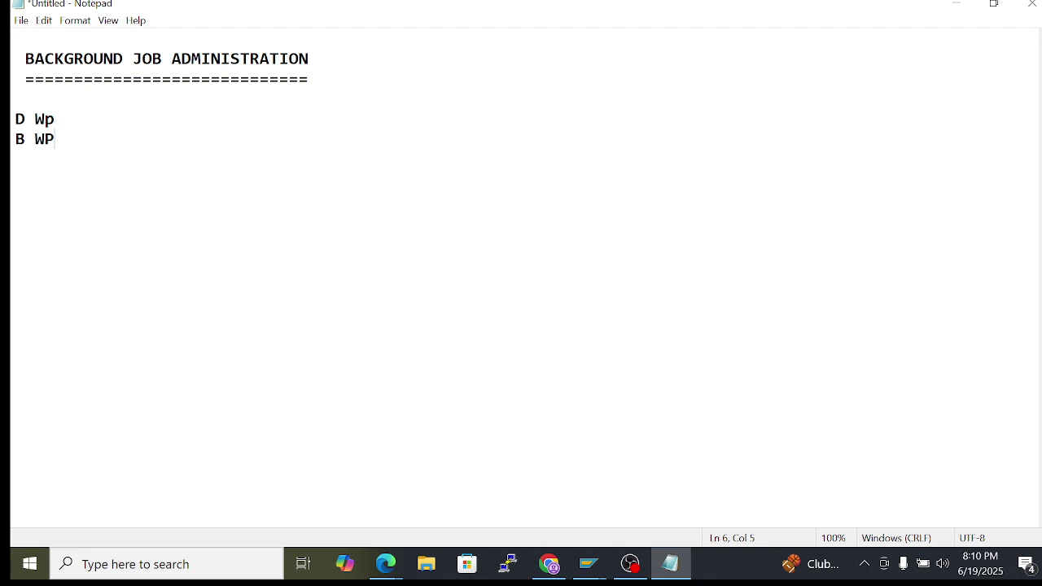
left_click(16, 140)
key("shift+Right")
key("shift+Right")
key("shift+Right")
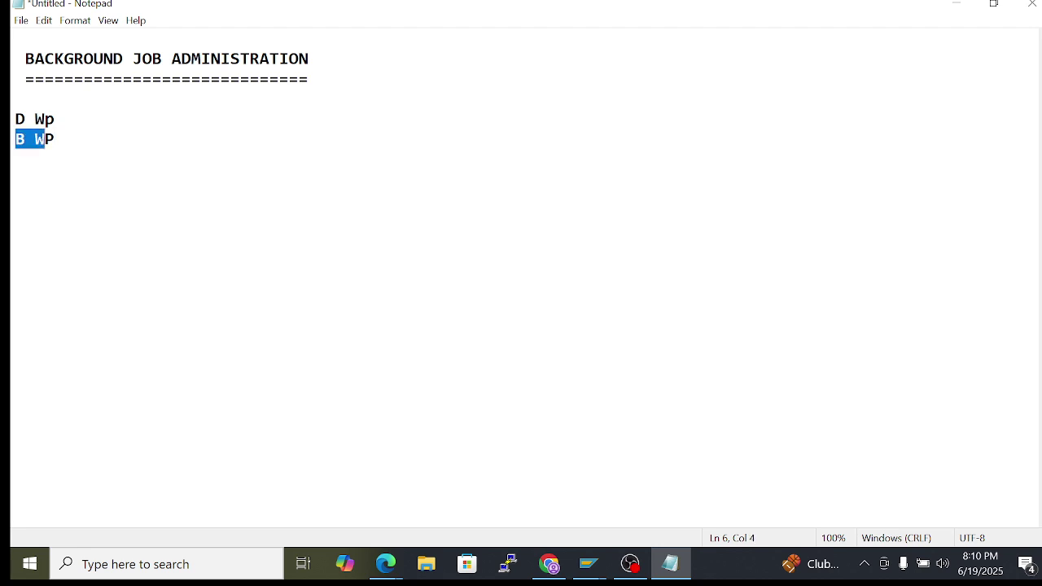
key("End")
key("shift+Home")
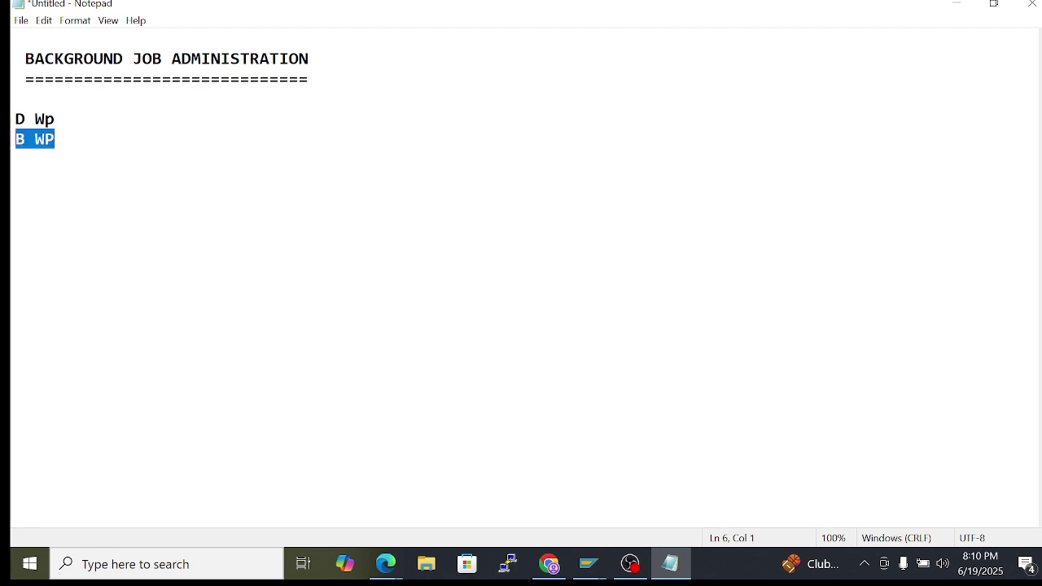
Delete the "D Wp" line above "B WP"
key("Up")
key("End")
key("shift+Home")
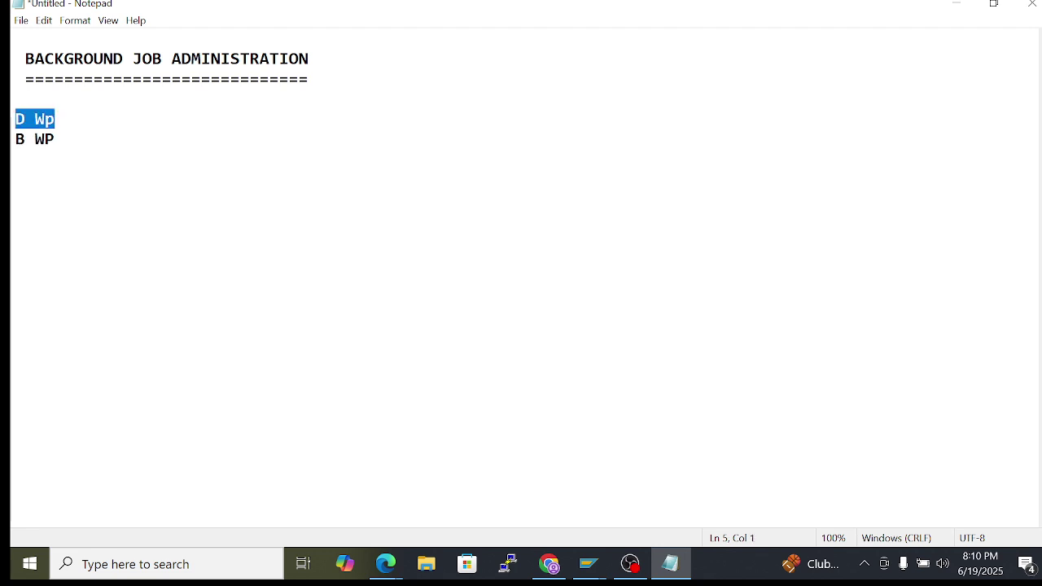
key("BackSpace")
key("BackSpace")
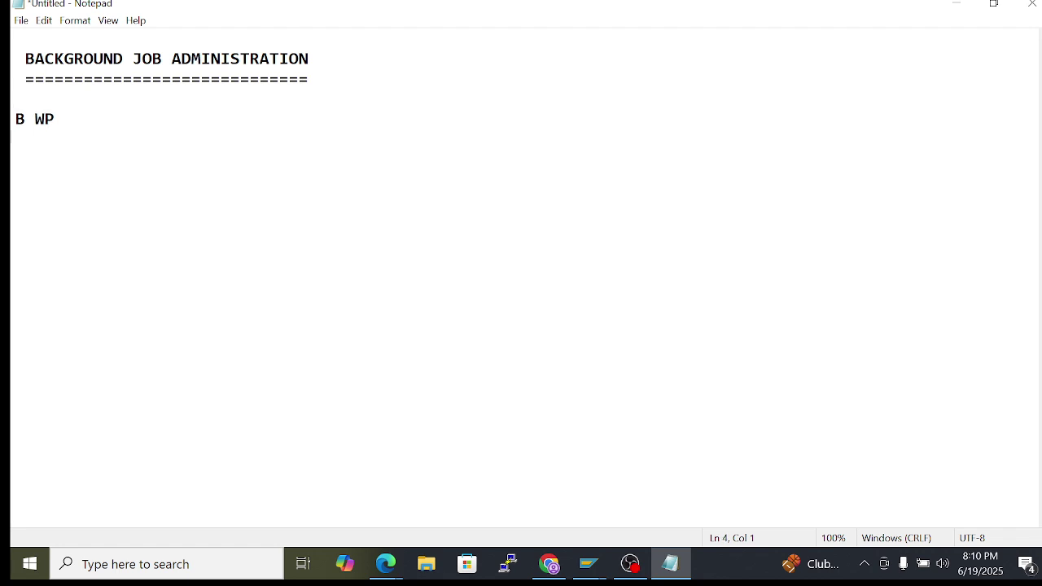
Extend the "B WP" line with "---> execute some pragram --> 8 PM ->"
key("End")
type("--->")
type("r")
key("BackSpace")
type("execute ")
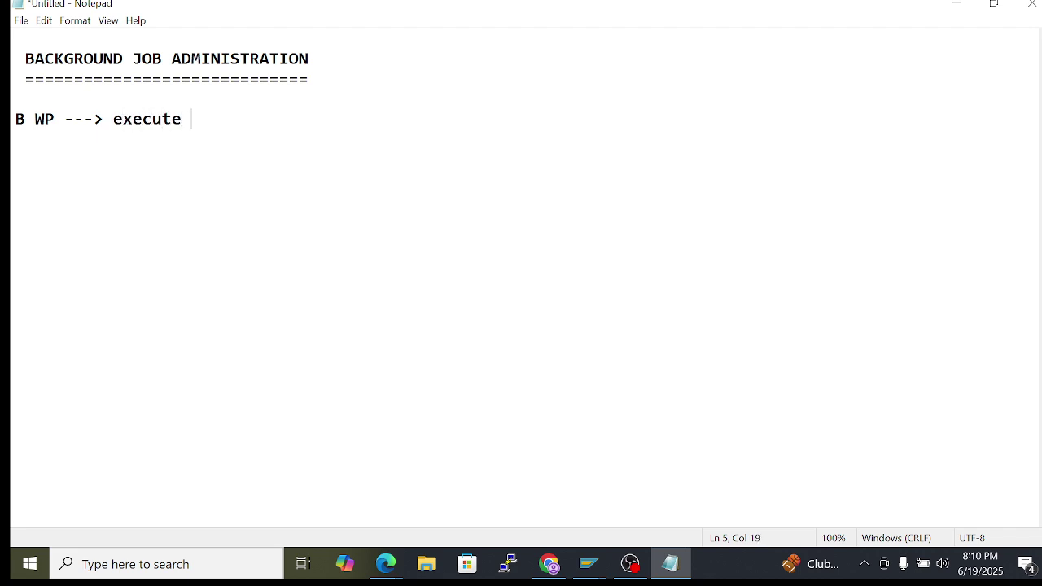
type("some pragem")
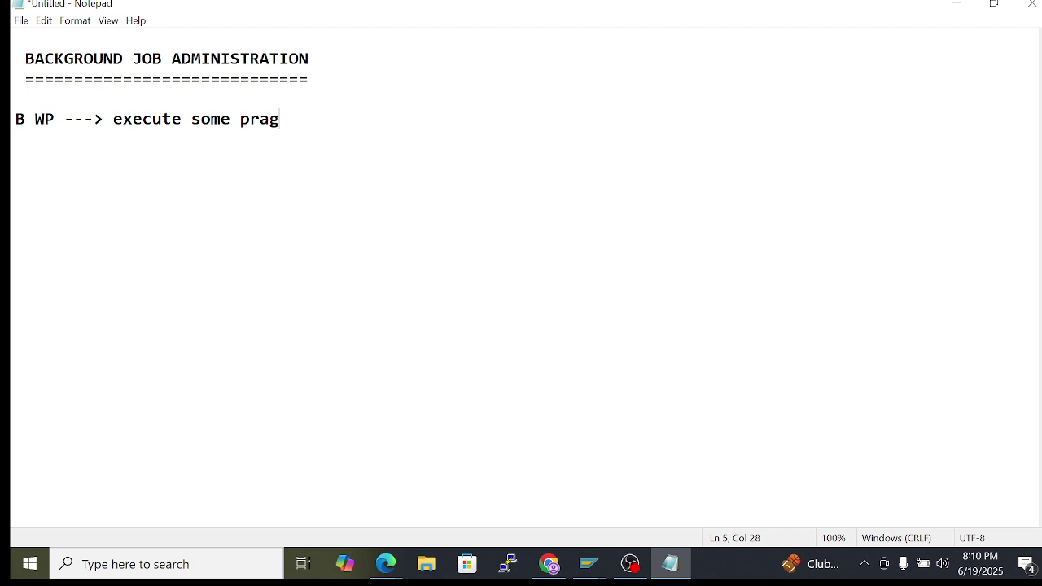
key("BackSpace")
key("BackSpace")
type("ram -->")
type("8 PM ")
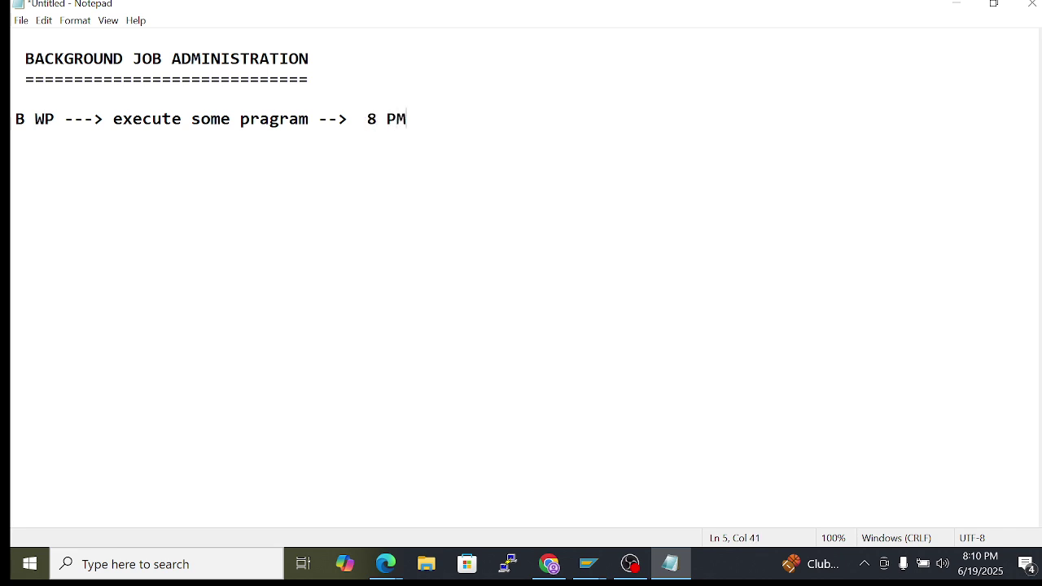
type("->")
Add the line "Scheudle a job --> JOB -->" below the "B WP" line, leaving one blank line between them
key("Return")
key("Return")
type("Scheudle a")
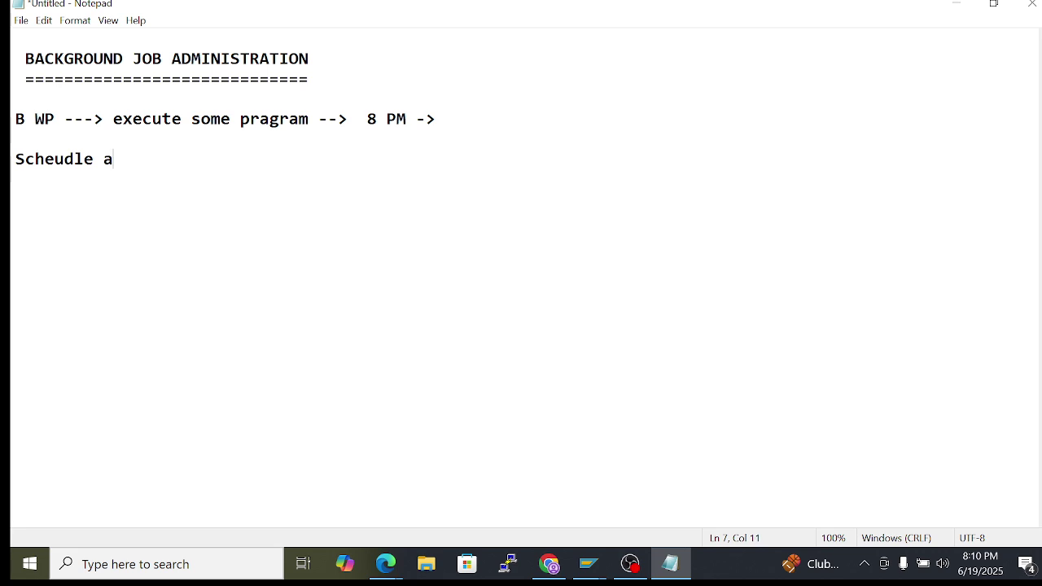
type(" job -->")
type("JOB -->")
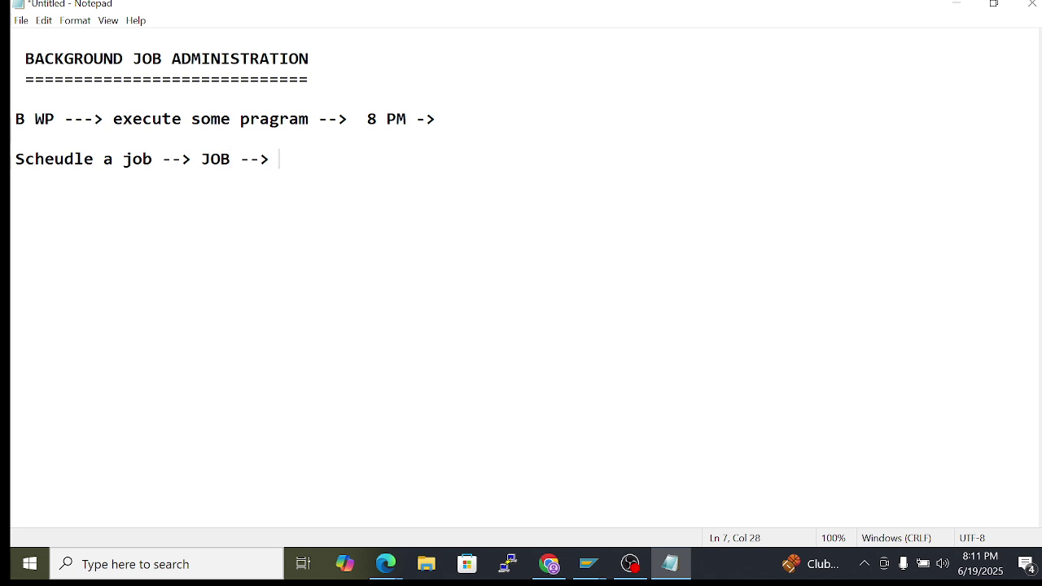
Remove the blank line above the "Scheudle a job" line
left_click_drag(367, 119, 416, 119)
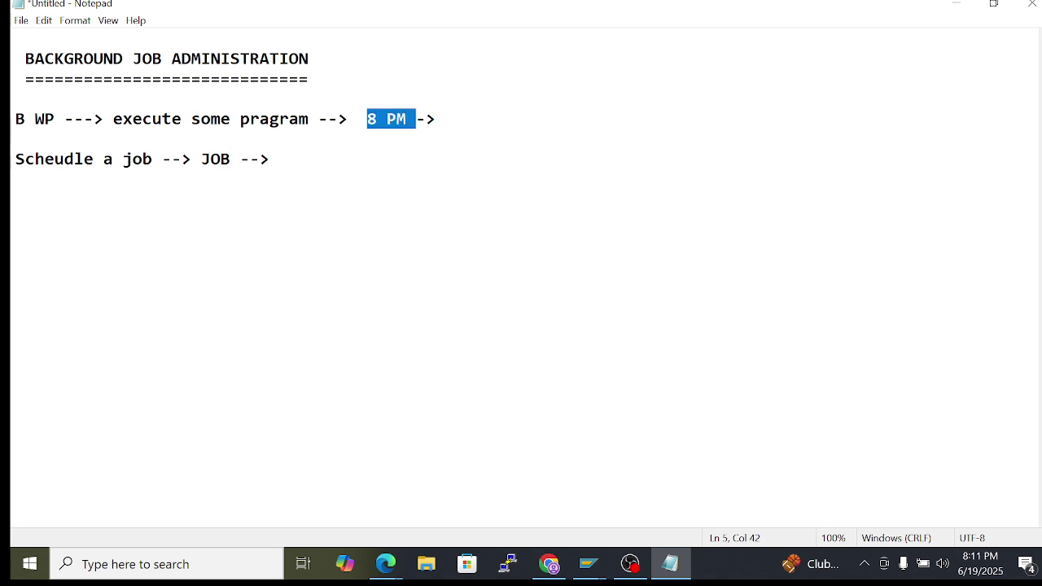
left_click(278, 159)
key("Home")
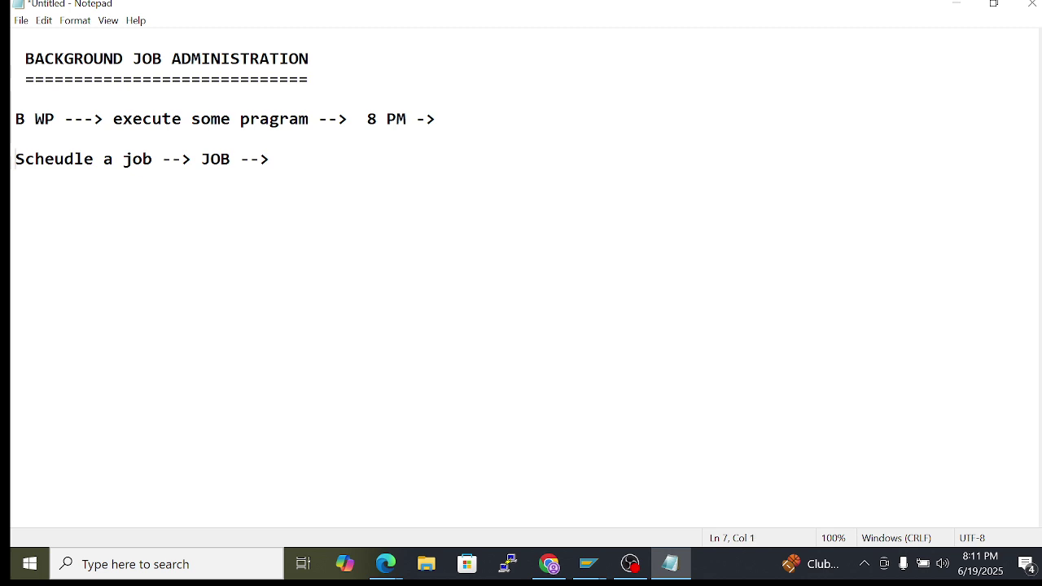
key("BackSpace")
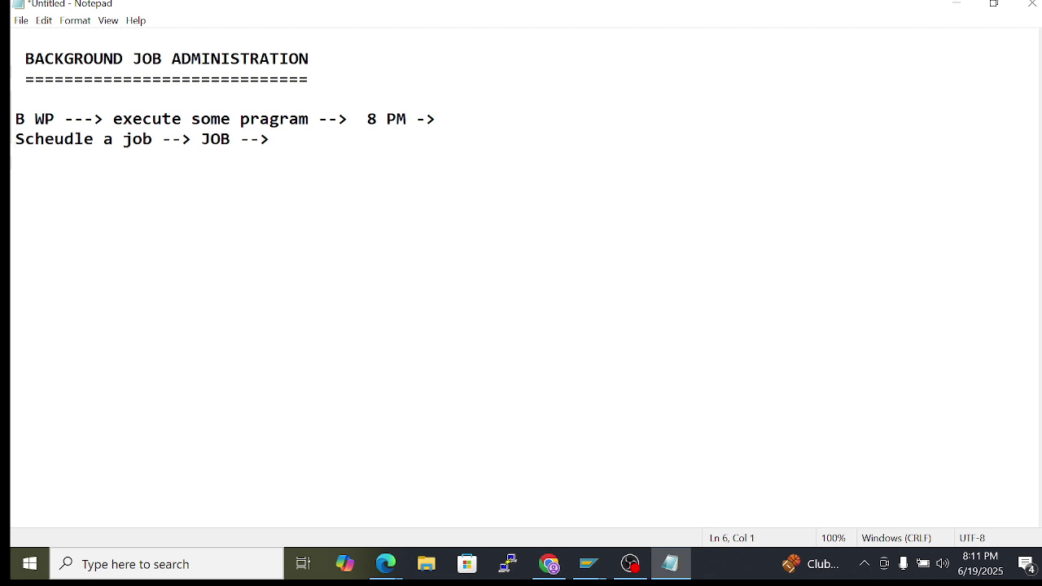
Add the line "Long running -->" below the "Scheudle a job" line, separated by a blank line
key("End")
key("Return")
key("Return")
type("Logn")
key("BackSpace")
key("BackSpace")
type("nf")
key("BackSpace")
type("g running")
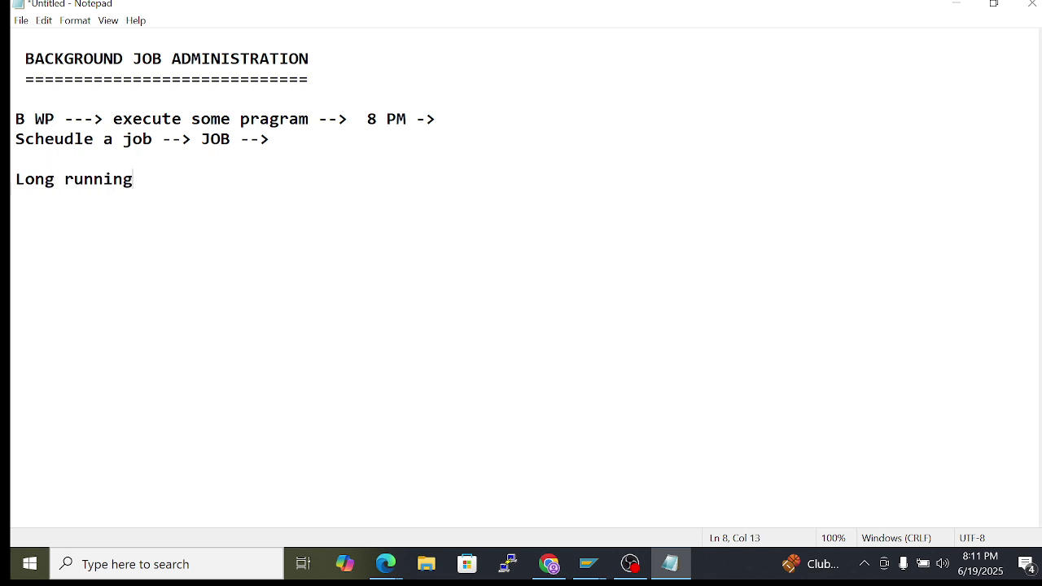
type(" -->")
key("BackSpace")
key("BackSpace")
key("BackSpace")
key("Home")
key("shift+Right")
key("shift+Right")
key("shift+Right")
key("shift+Right")
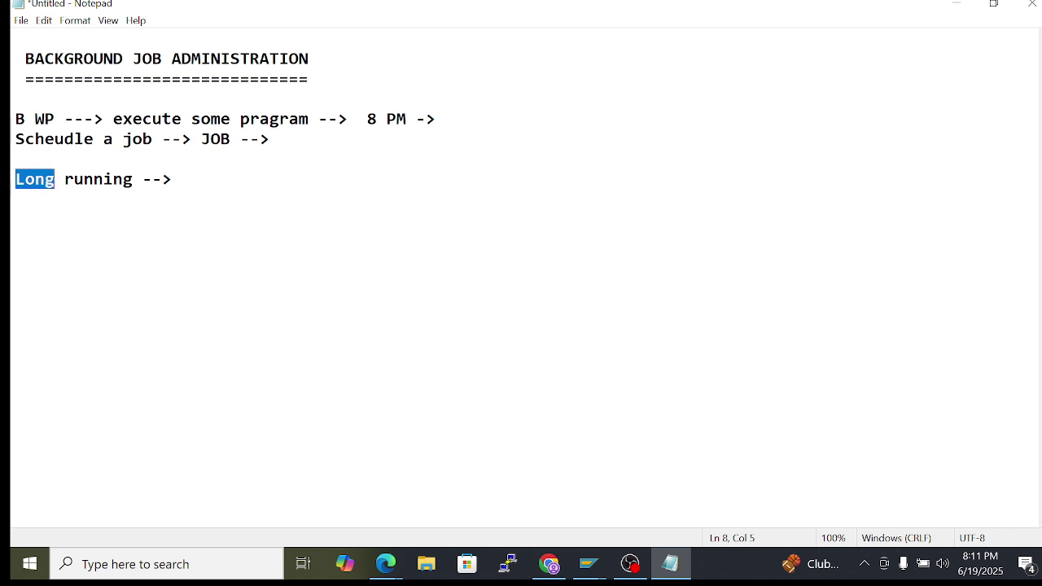
key("Right")
key("Right")
key("shift+Right")
key("shift+Right")
key("shift+Right")
key("Right")
key("Right")
key("Right")
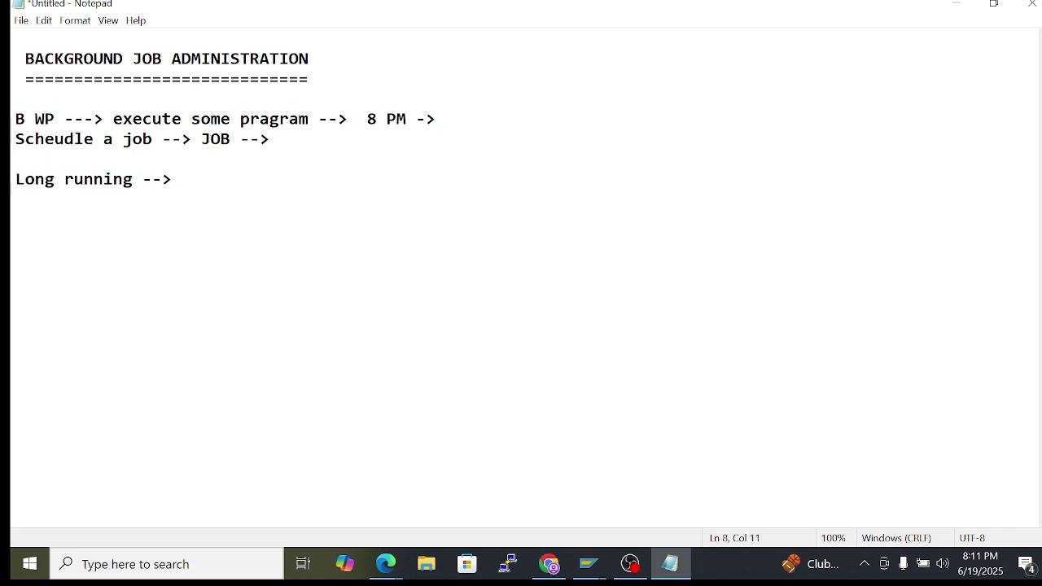
key("Home")
key("shift+Right")
key("shift+Right")
key("shift+Right")
key("shift+Right")
key("shift+Right")
key("shift+Right")
key("shift+Right")
key("shift+Right")
key("shift+Right")
key("shift+Right")
key("shift+Right")
key("shift+Right")
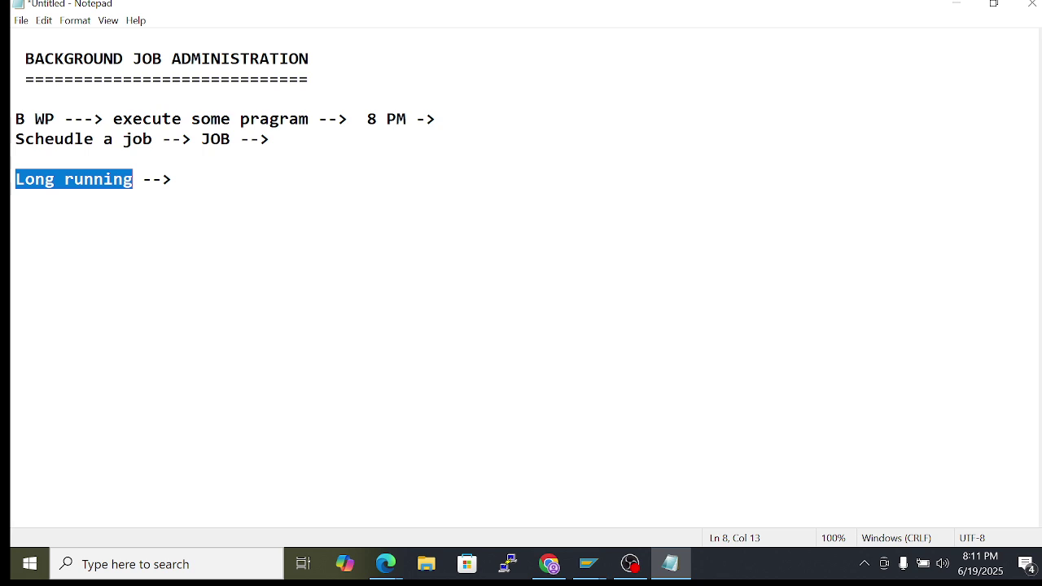
left_click(16, 58)
Add the heading "BACKROUNG JOB STATUS" below the "Long running" line and underline it with a row of equals signs
left_click(172, 179)
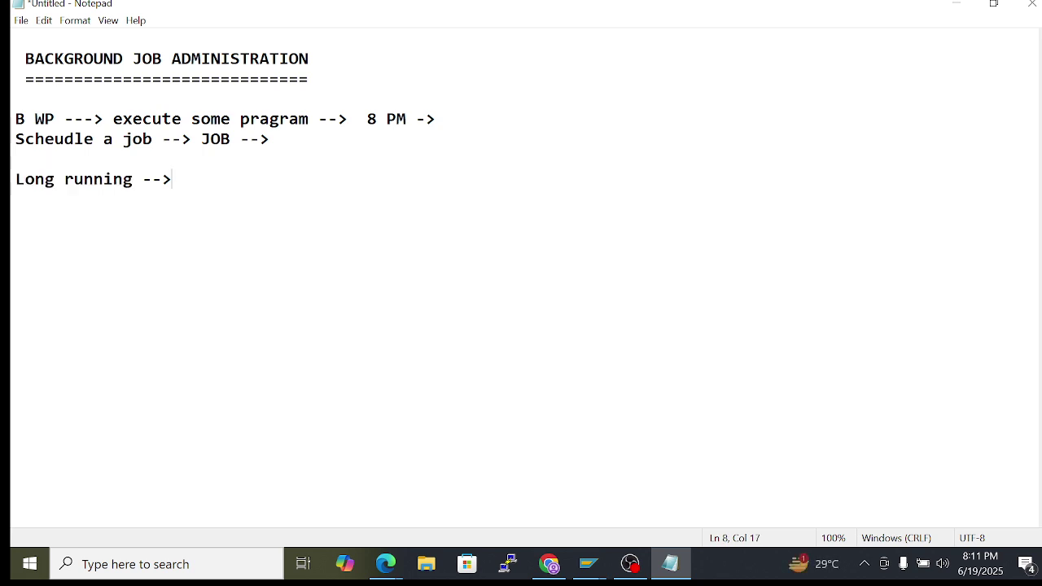
key("Return")
key("Return")
type("1")
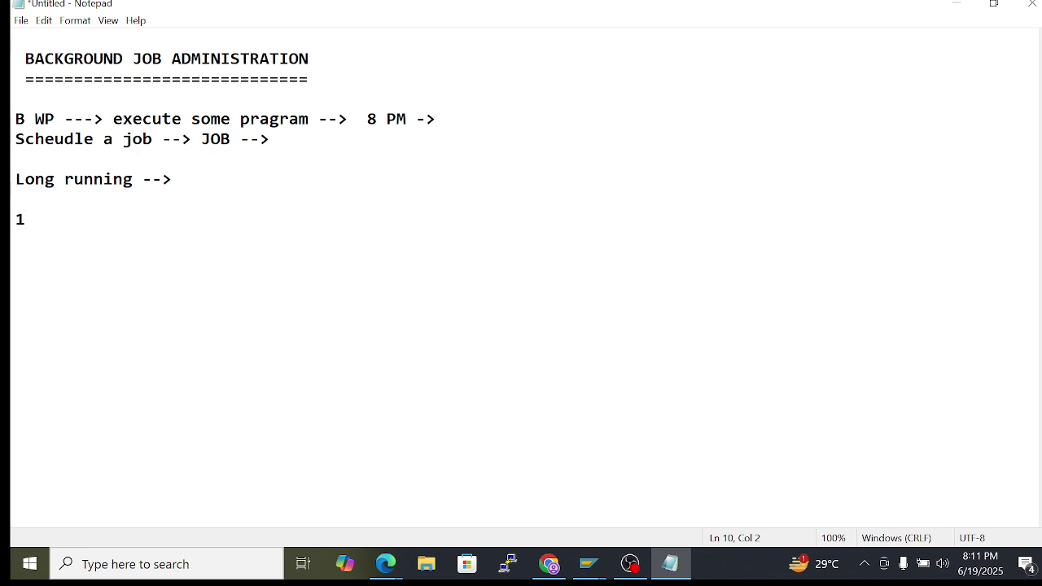
key("BackSpace")
type("BA")
type("ACKGR")
key("BackSpace")
key("BackSpace")
key("BackSpace")
key("BackSpace")
key("BackSpace")
type("CKROUN")
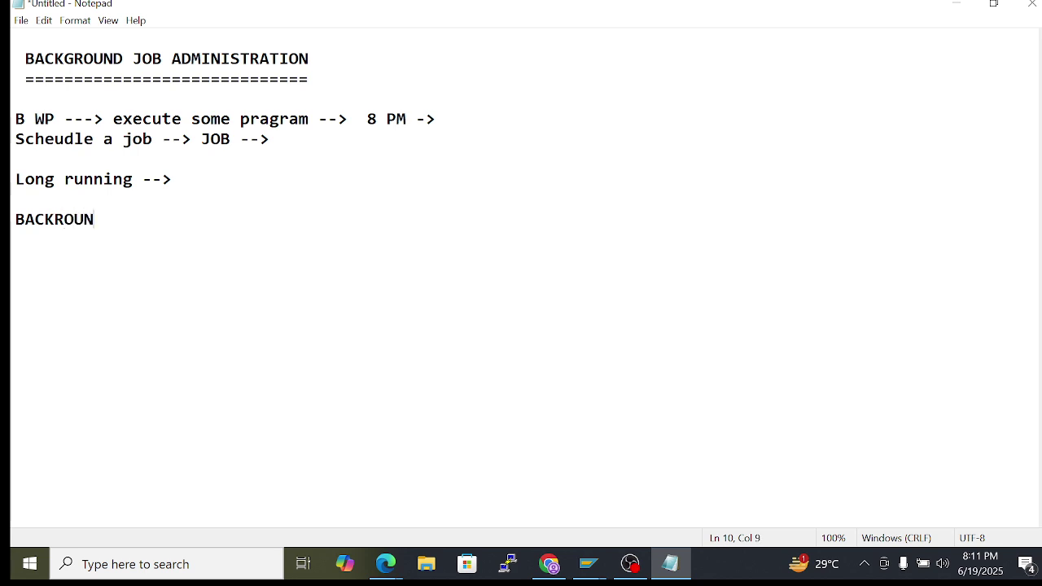
type("G JOB STATUS")
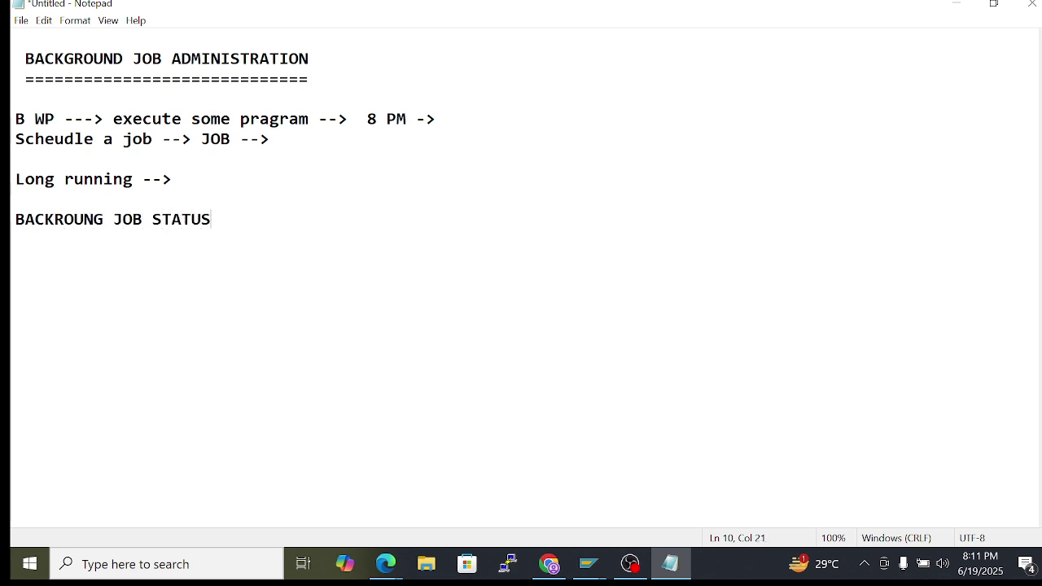
key("Return")
type("=====================")
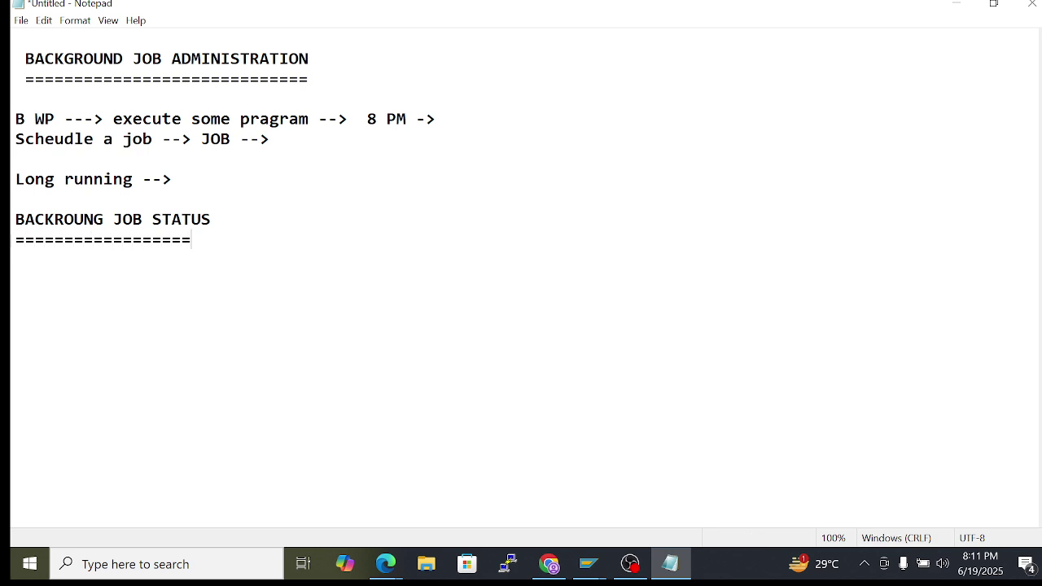
Start a numbered list under the job status heading with "1)scheduled" and "2) released"
key("Return")
key("Return")
type("1")
key("BackSpace")
type("1_")
key("BackSpace")
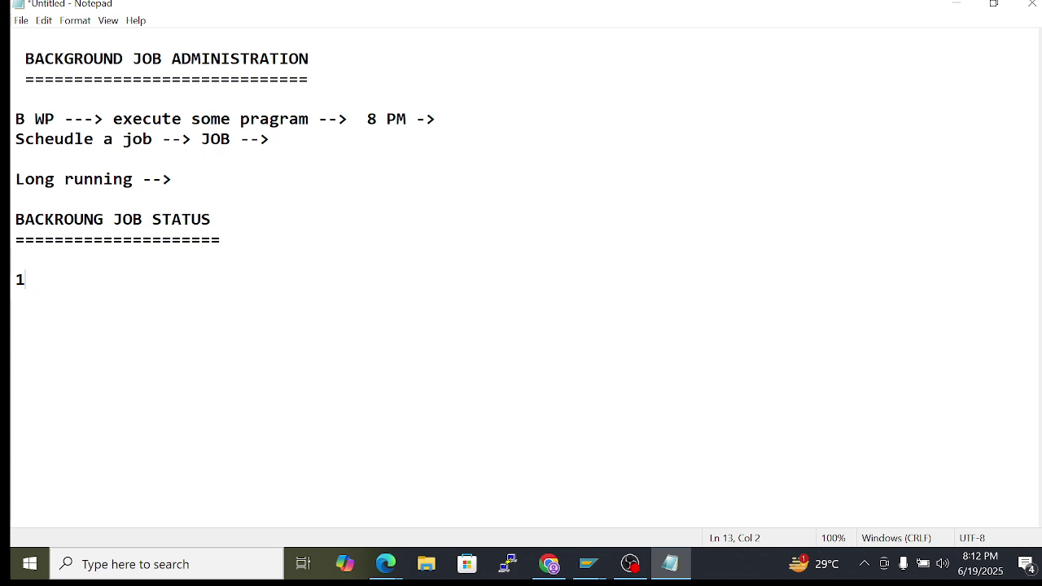
type(")schedul")
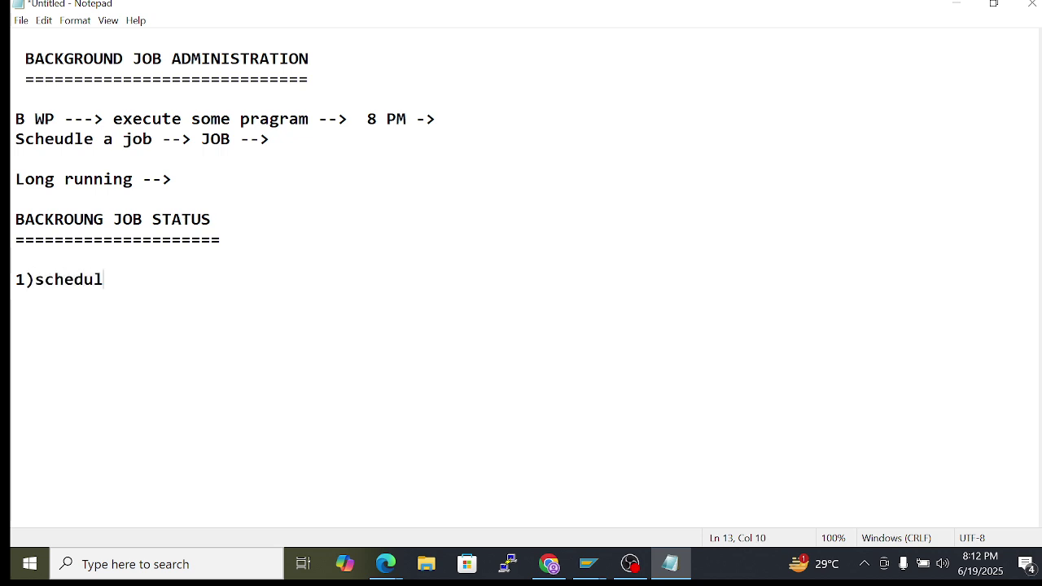
key("BackSpace")
key("BackSpace")
type("uled")
key("Return")
type("2) releaes")
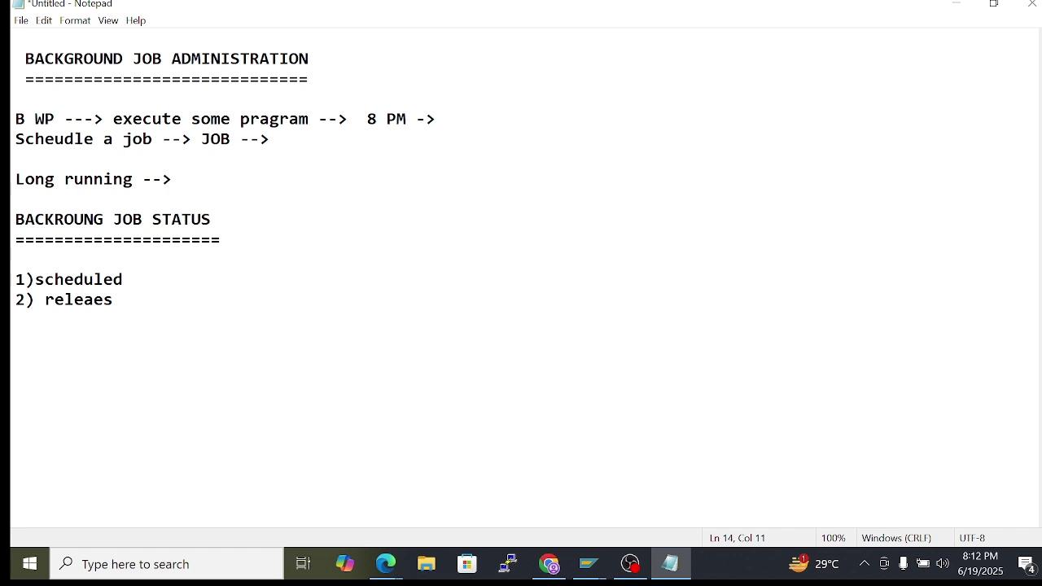
key("BackSpace")
key("BackSpace")
type("sed")
Continue the job status list with "3)Ready", "4)Active" and "5)Finish"
key("Return")
type("3)Ready ")
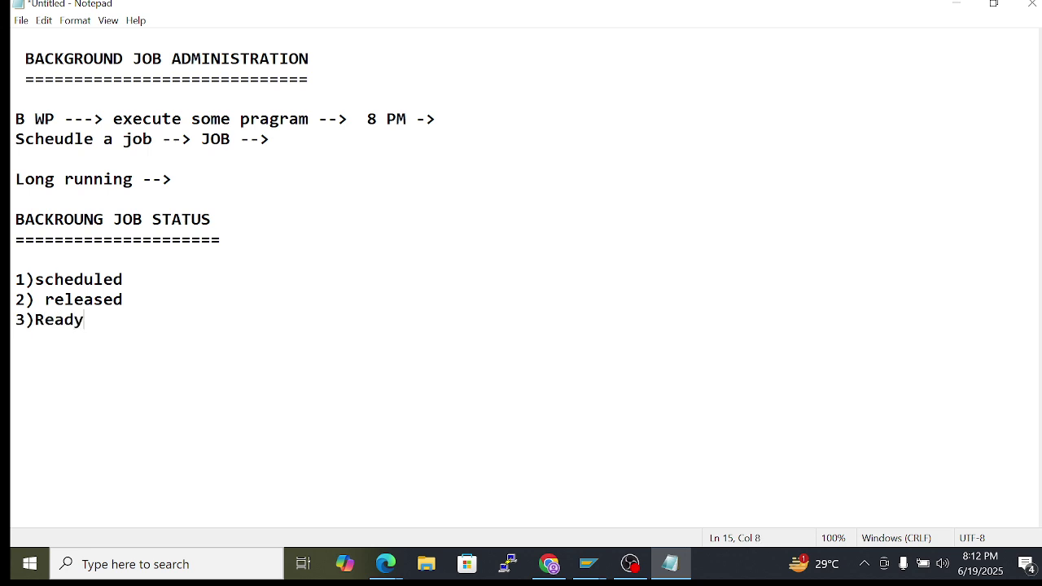
type("4)Active")
key("Return")
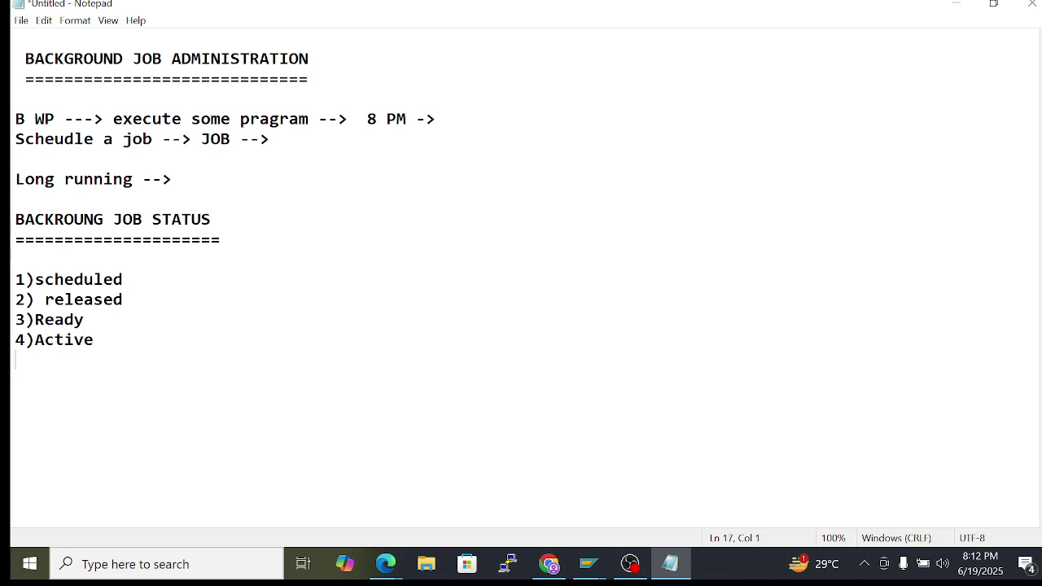
type("5)Finish")
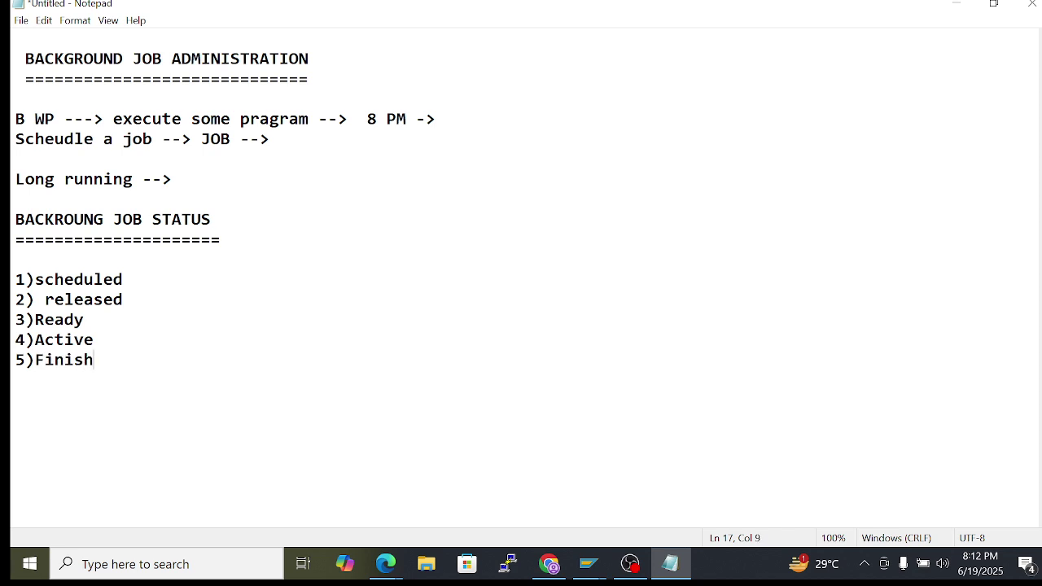
Complete the fifth job status as "5)Finished" and add "6)Cancelled" below it
type("ed")
key("Return")
type("6) C")
key("BackSpace")
key("BackSpace")
type("Canc")
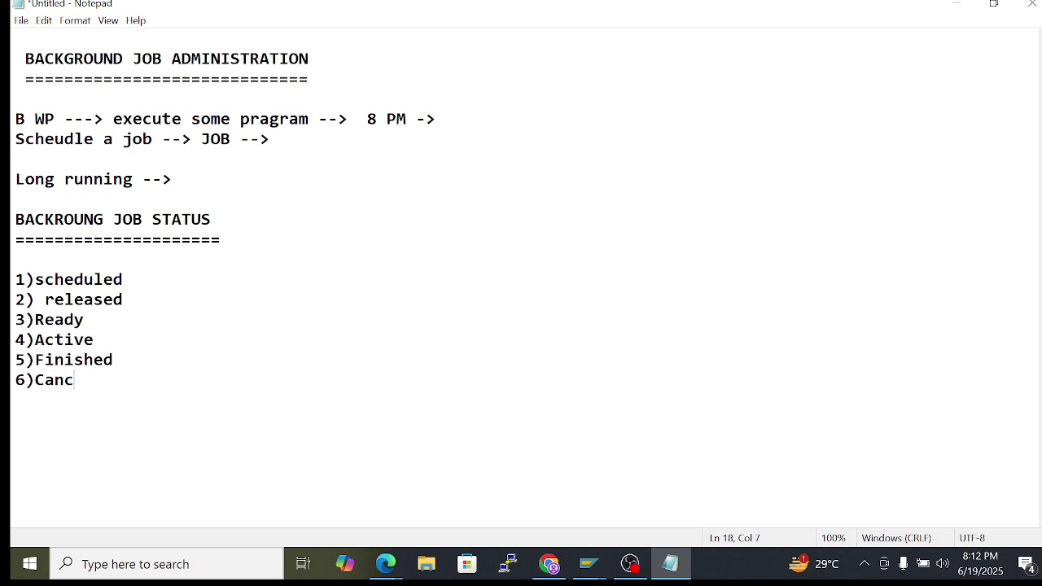
type("elled")
Correct the second job status to "2)Released", removing the space and capitalizing the R
left_click(54, 300)
key("BackSpace")
key("BackSpace")
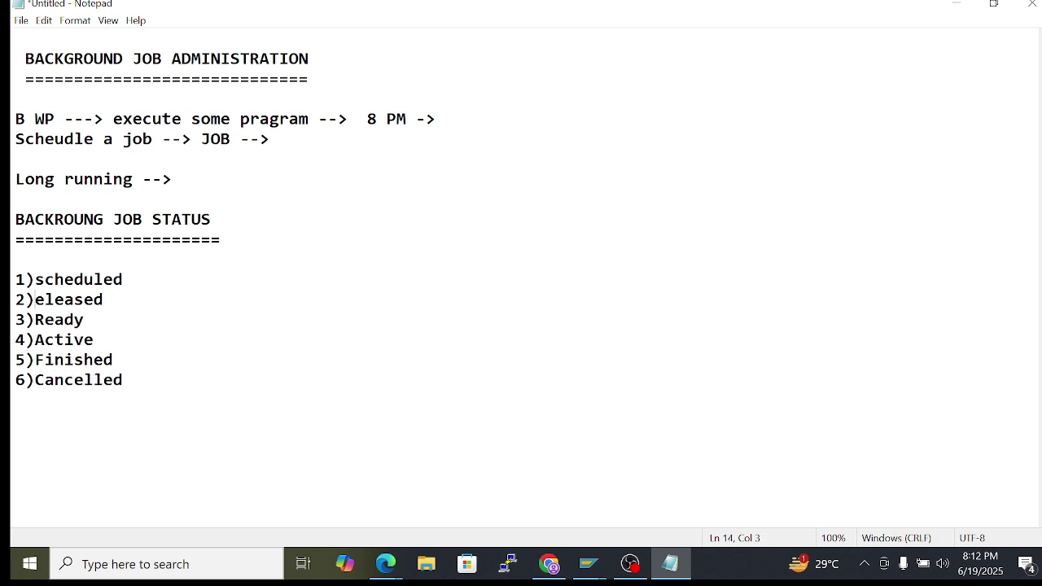
type("R")
Add blank lines below the "6)Cancelled" entry at the end of the job status list
left_click(15, 279)
left_click_drag(15, 280, 83, 320)
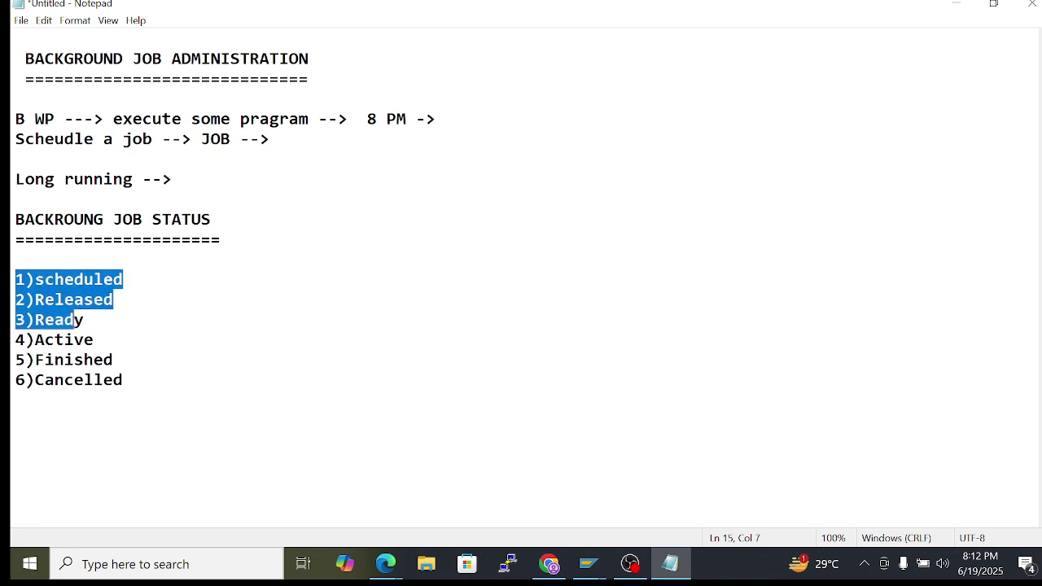
left_click(15, 279)
left_click_drag(15, 279, 113, 360)
key("Down")
key("Return")
key("Return")
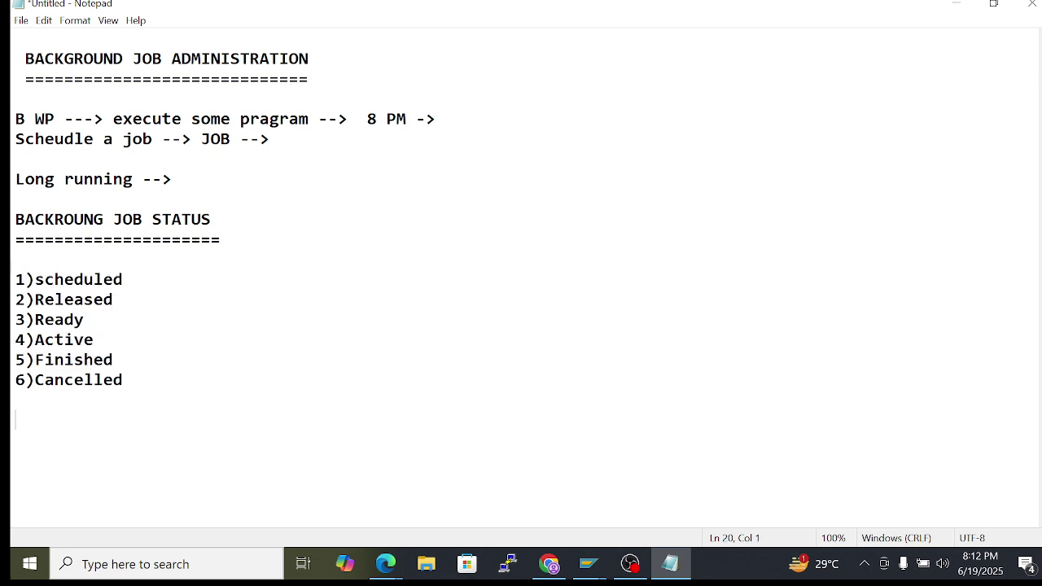
key("Return")
Extend the "1)scheduled" entry with "--> Created a job , added some prgram to it an saved it -->"
left_click(16, 279)
left_click_drag(16, 280, 104, 280)
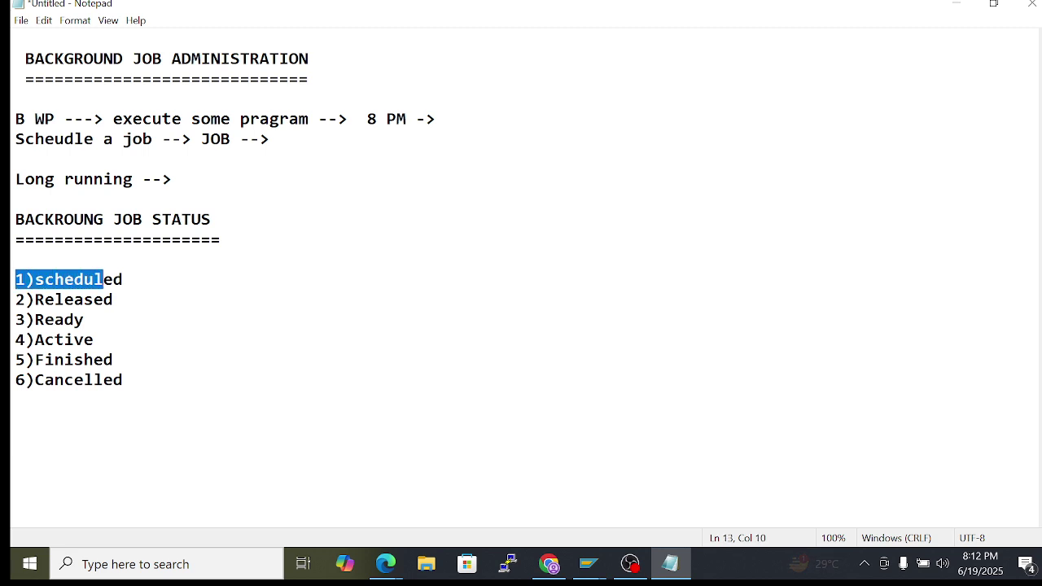
left_click(122, 279)
type("-->")
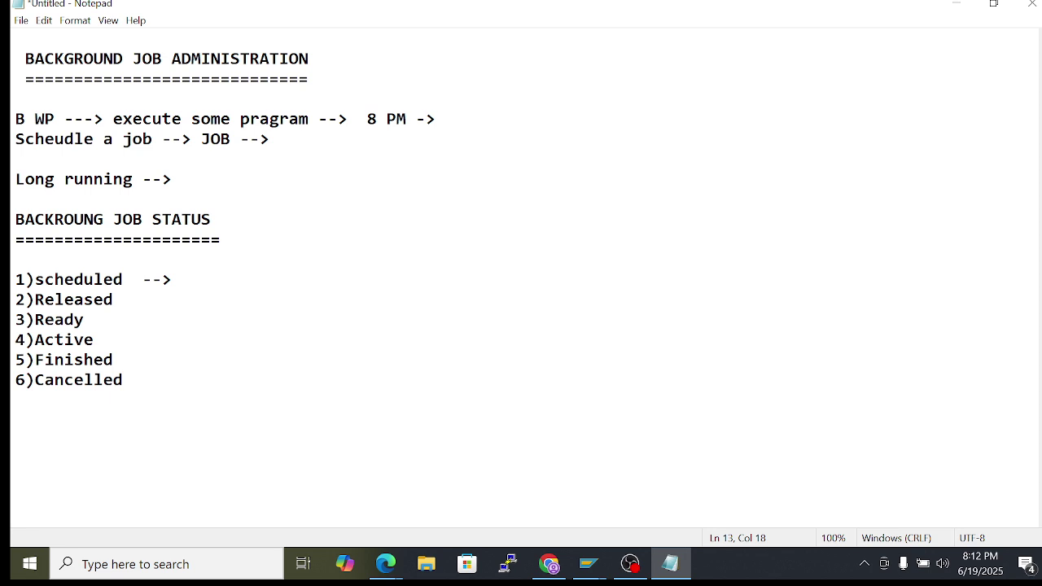
left_click(15, 279)
left_click_drag(34, 279, 114, 279)
left_click(181, 279)
type("Creat")
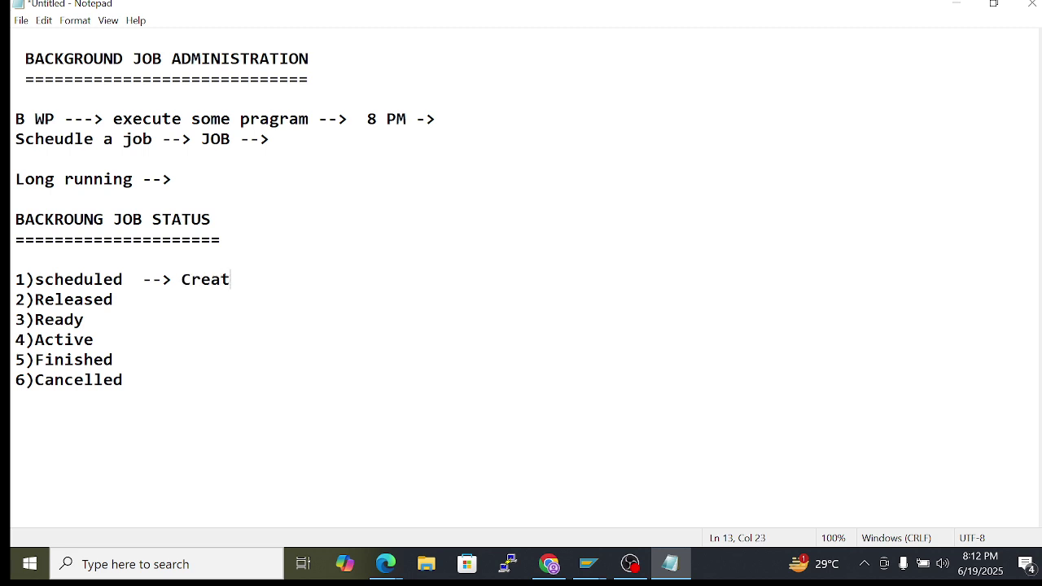
type("ed a job , a")
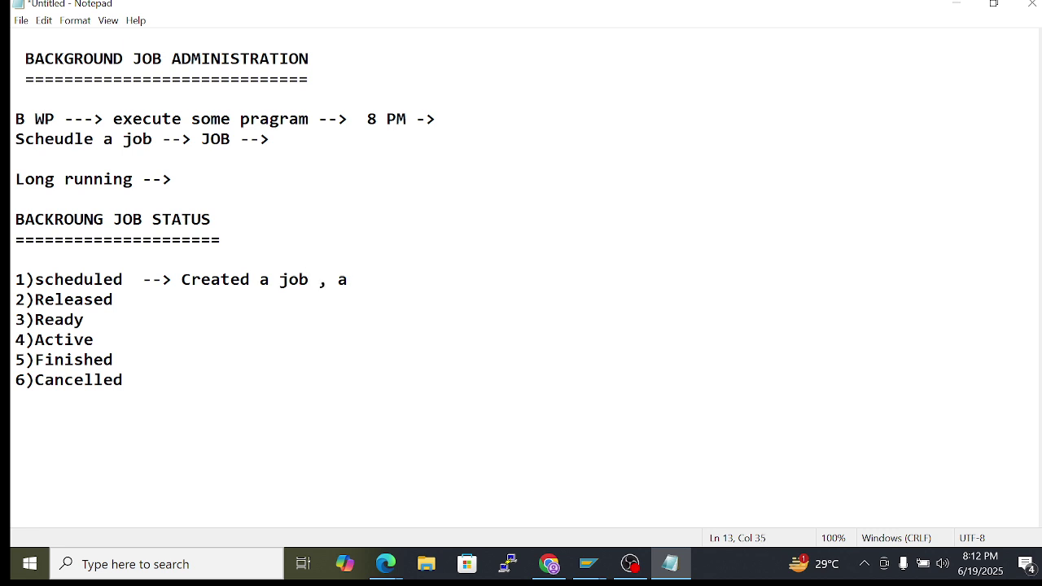
type("dded some prg")
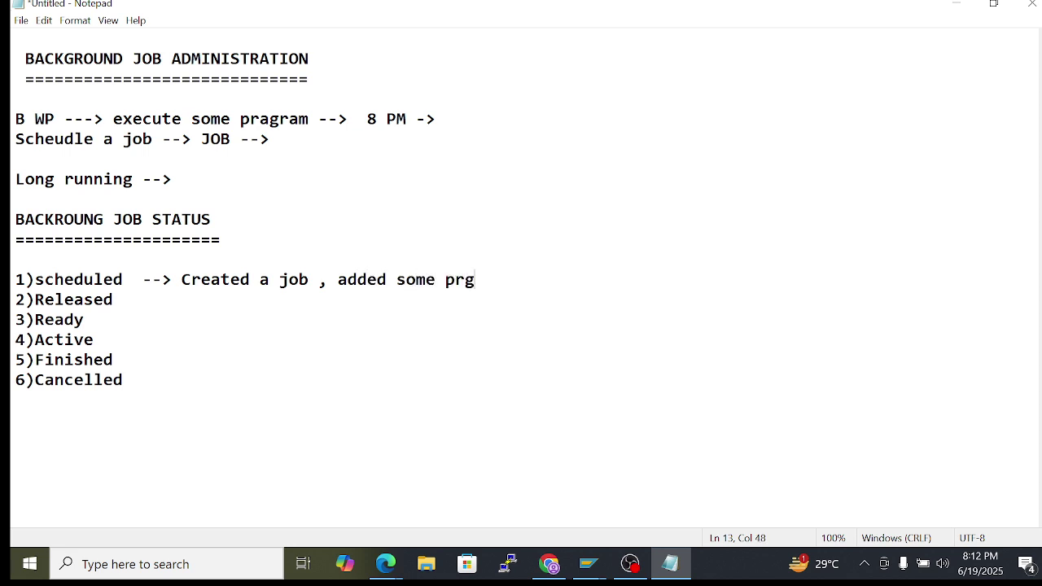
type("ram to  it an save")
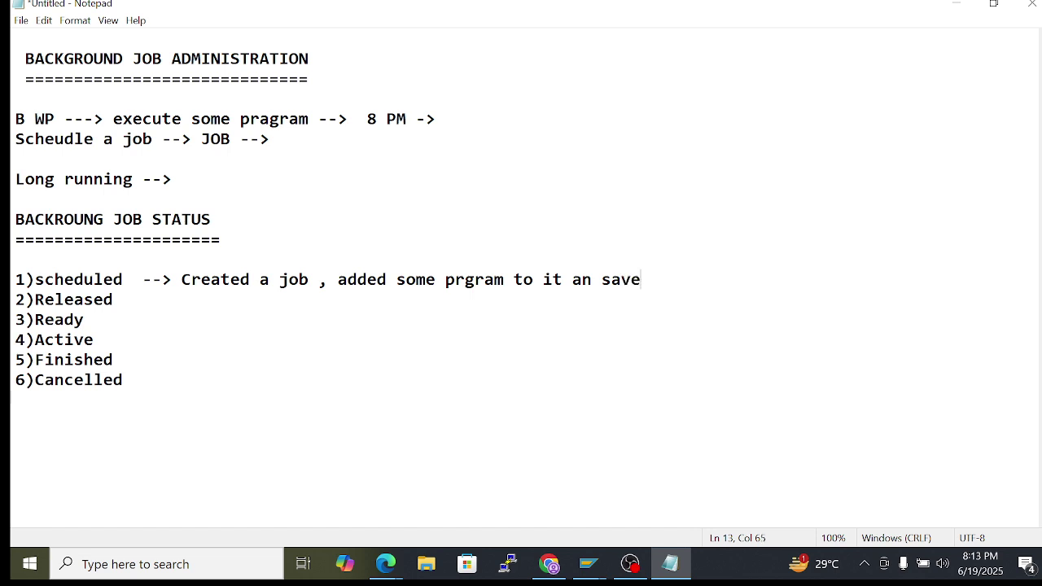
type("d it -->")
Add the arrow "-->" after "2)Released"
left_click_drag(180, 279, 641, 279)
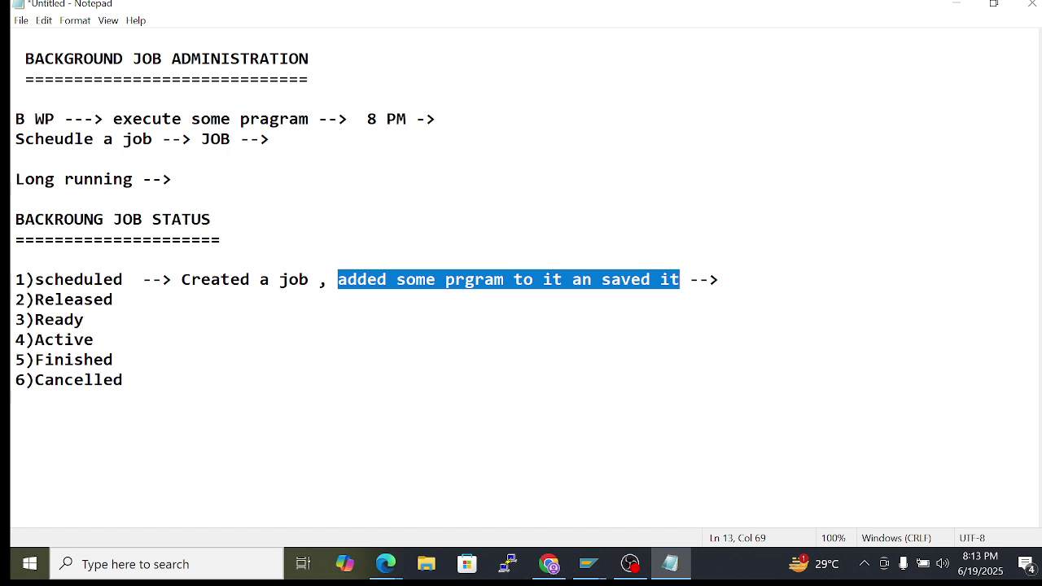
left_click(113, 299)
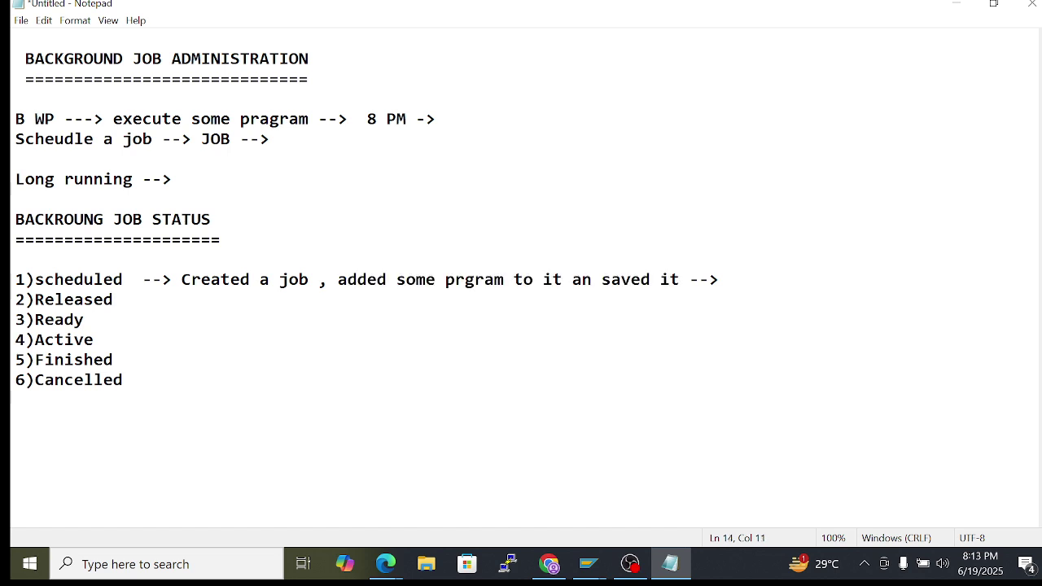
left_click_drag(34, 279, 113, 279)
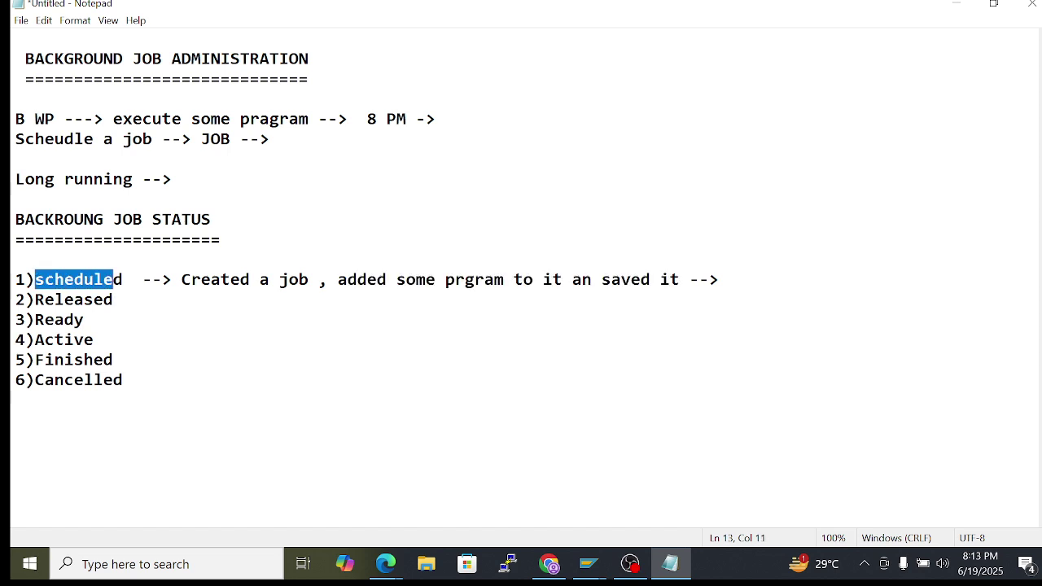
left_click(113, 300)
type("-->")
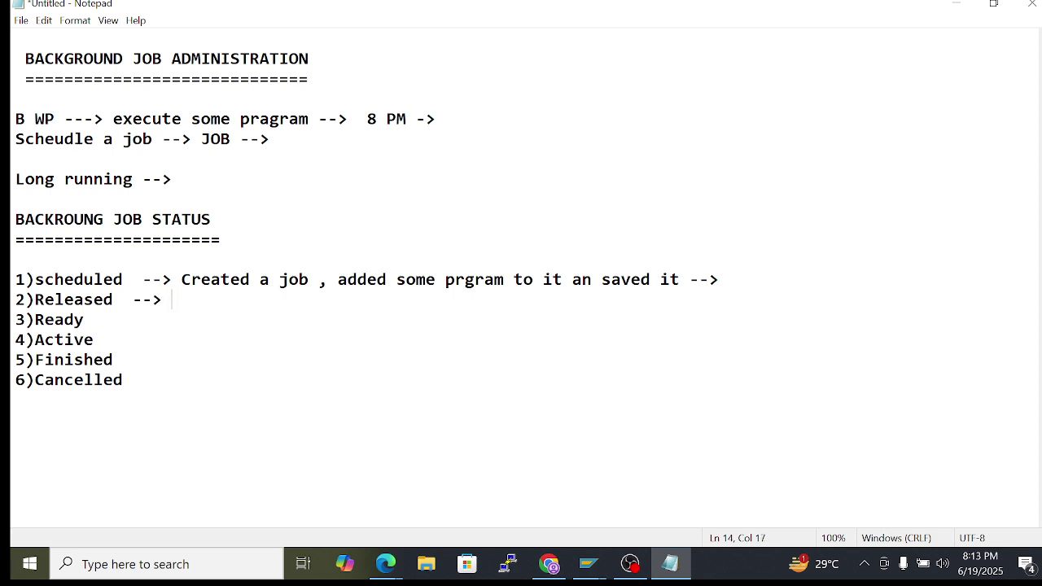
Copy "Created a job , added some prgram" from the scheduled entry to the end of the "2)Released" line
left_click(182, 279)
left_click_drag(34, 300, 104, 300)
left_click_drag(181, 279, 505, 280)
key("ctrl+c")
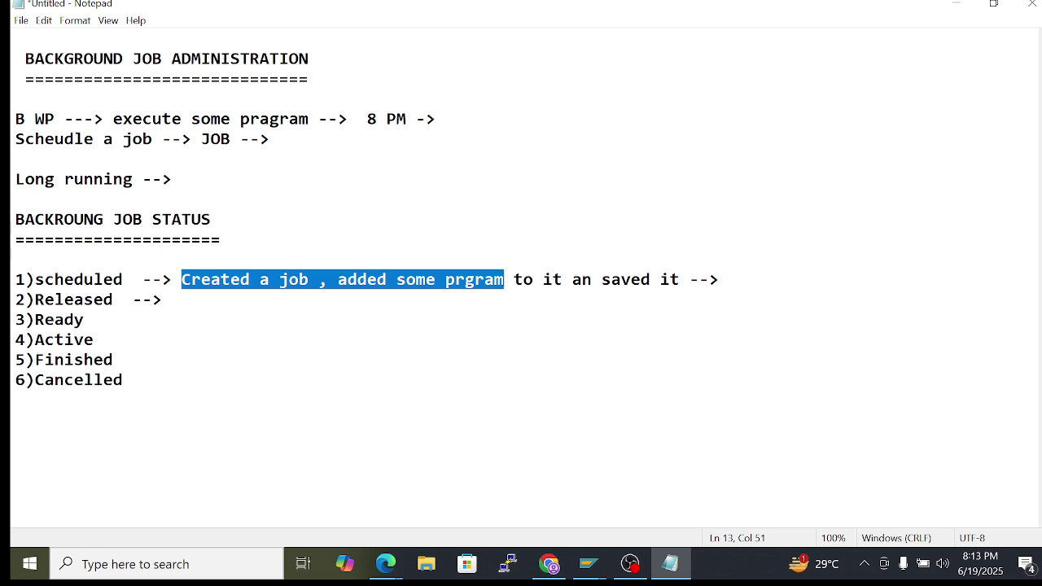
left_click(85, 320)
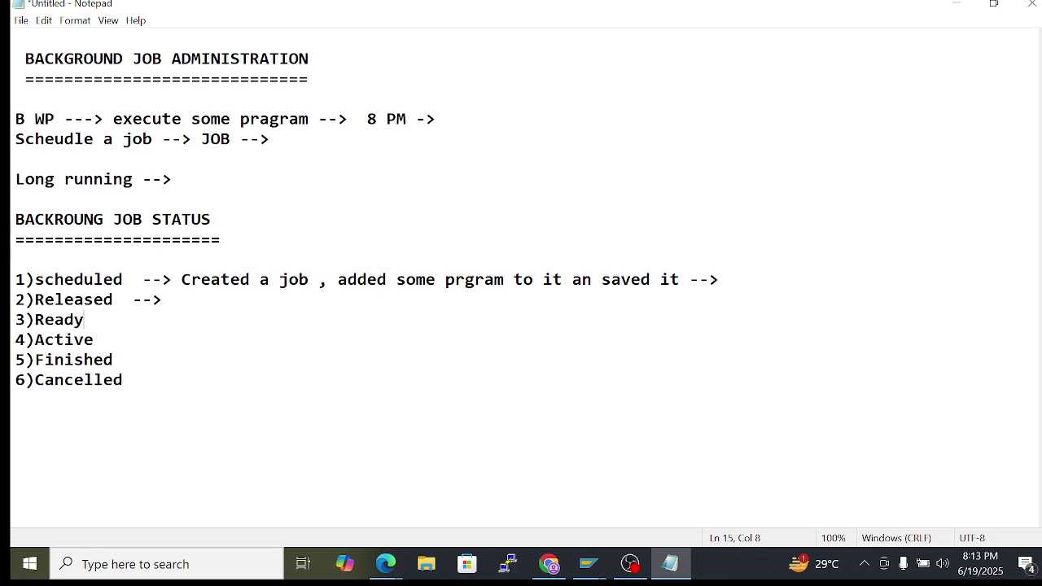
left_click(170, 300)
key("ctrl+v")
Continue the Released explanation with "an give time also when to execute--> save" on the same line
type("an ")
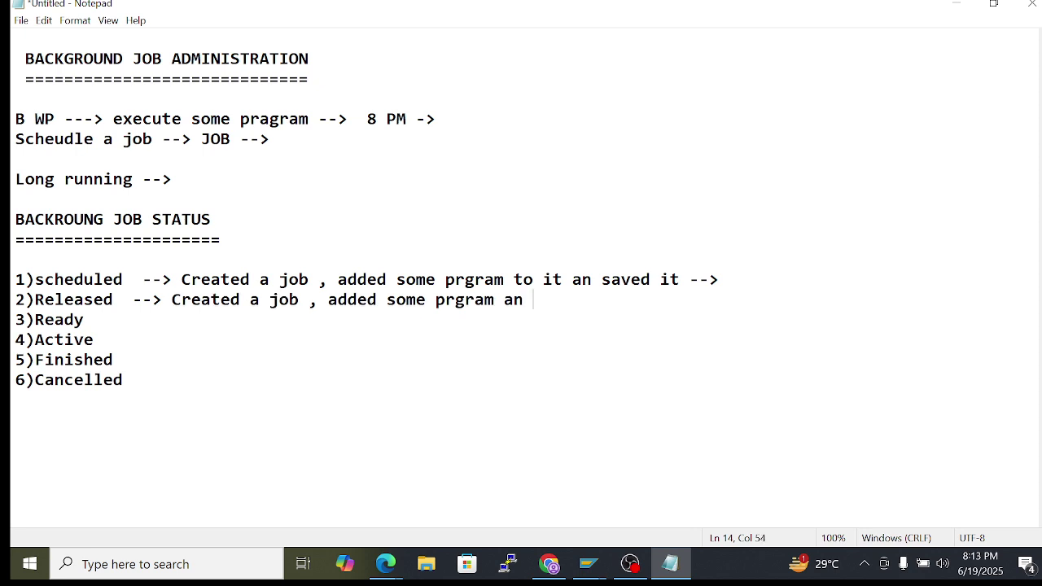
type("give time al")
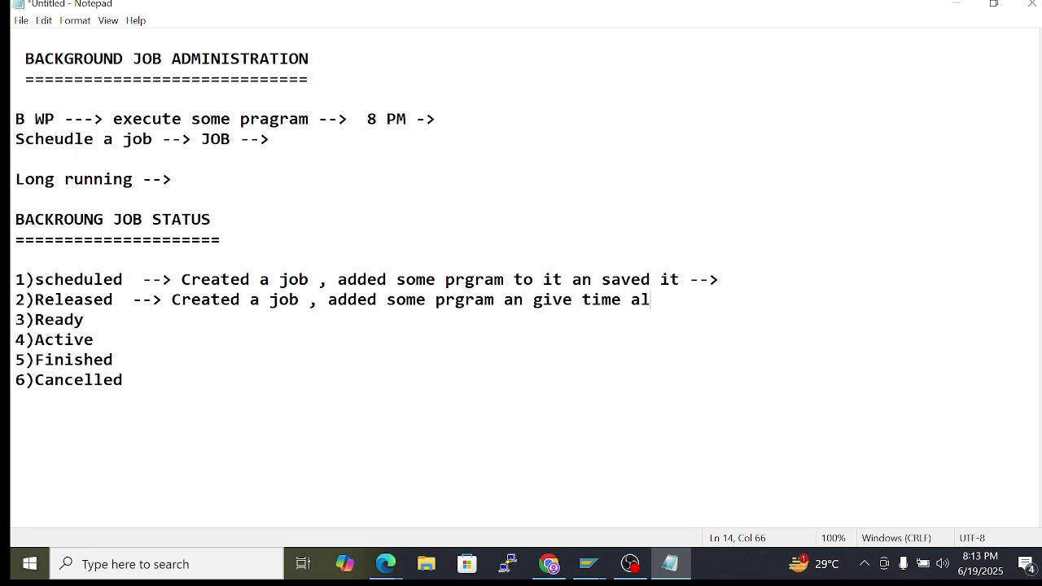
type("so when to execute")
key("Return")
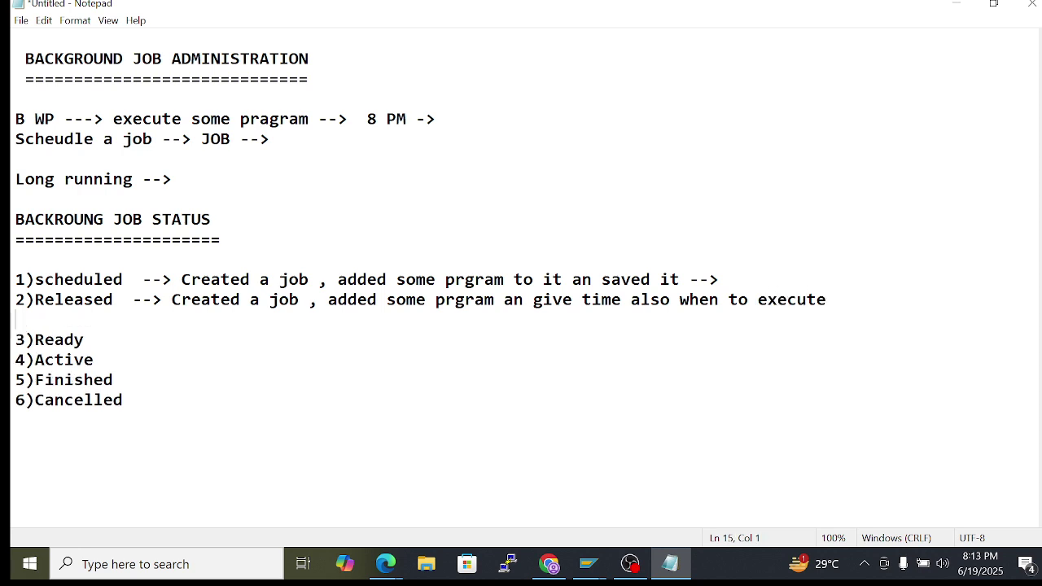
key("BackSpace")
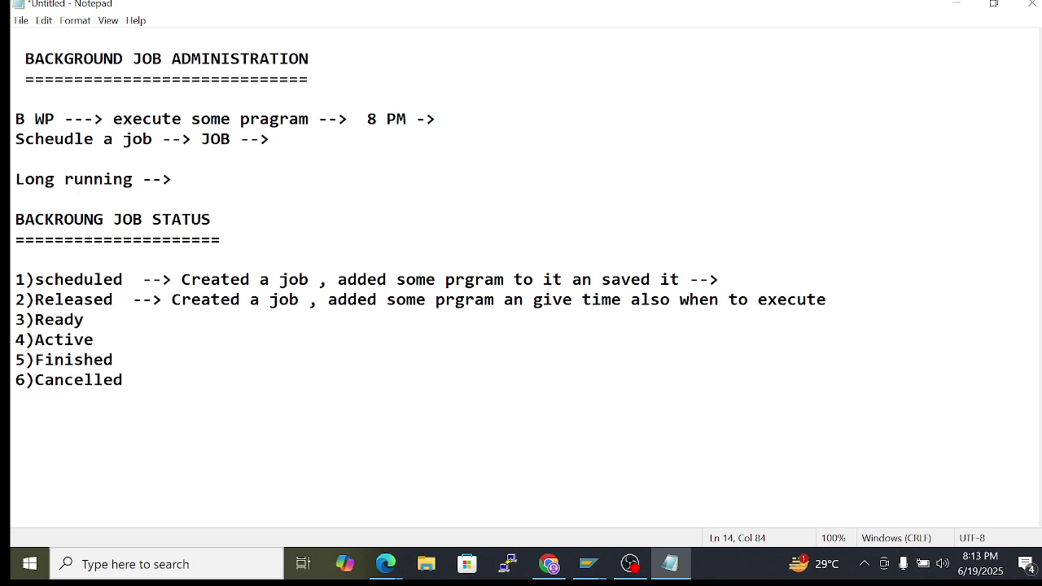
type("--> save")
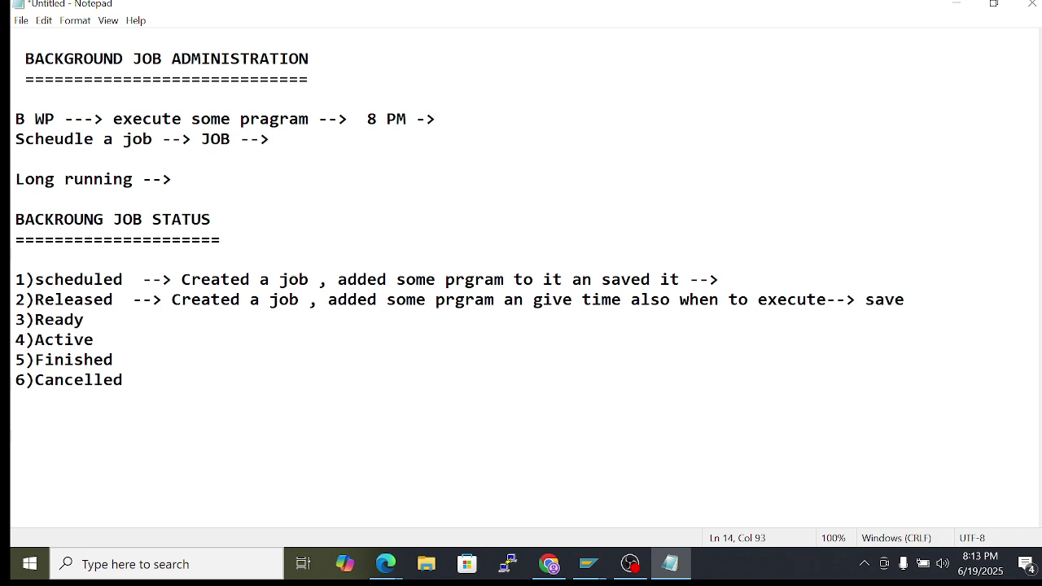
Add the arrow "-->" after "3)Ready"
left_click_drag(35, 299, 114, 300)
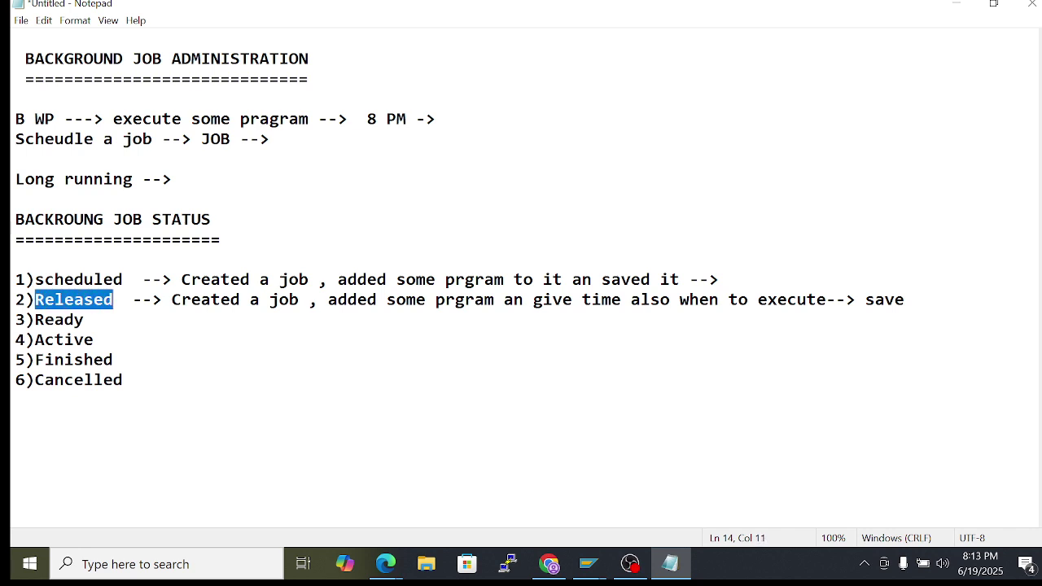
left_click(84, 319)
type("-->")
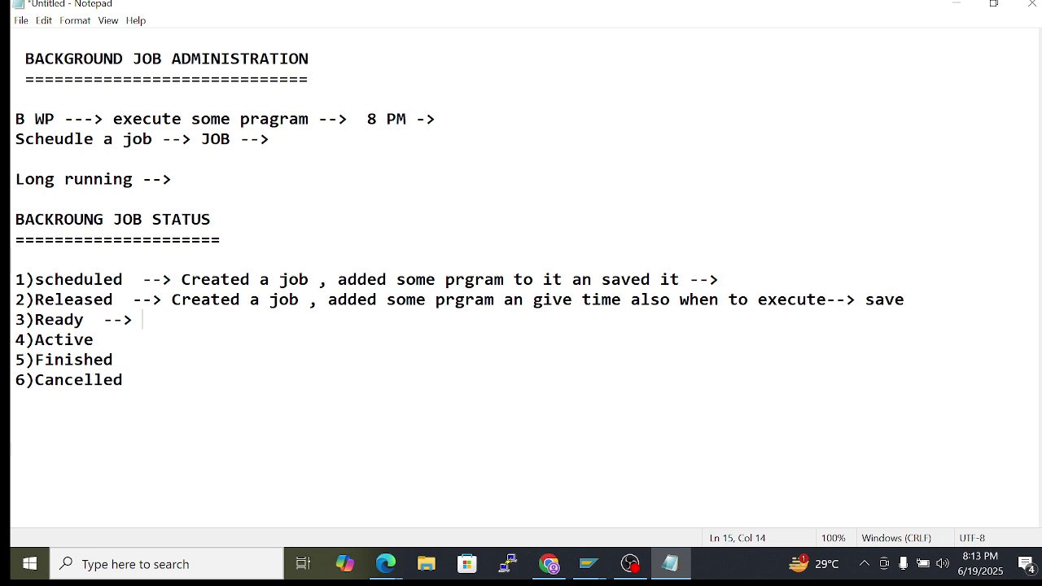
left_click_drag(34, 319, 83, 319)
left_click(34, 340)
double_click(58, 319)
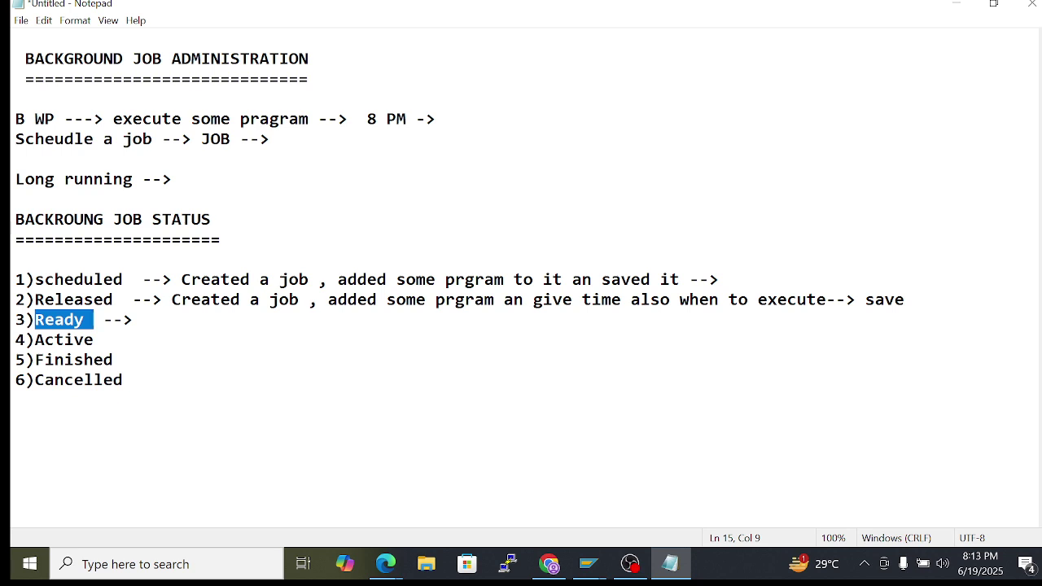
Write "8PM" below the job status list, leaving a blank line after "6)Cancelled"
left_click(133, 380)
key("Return")
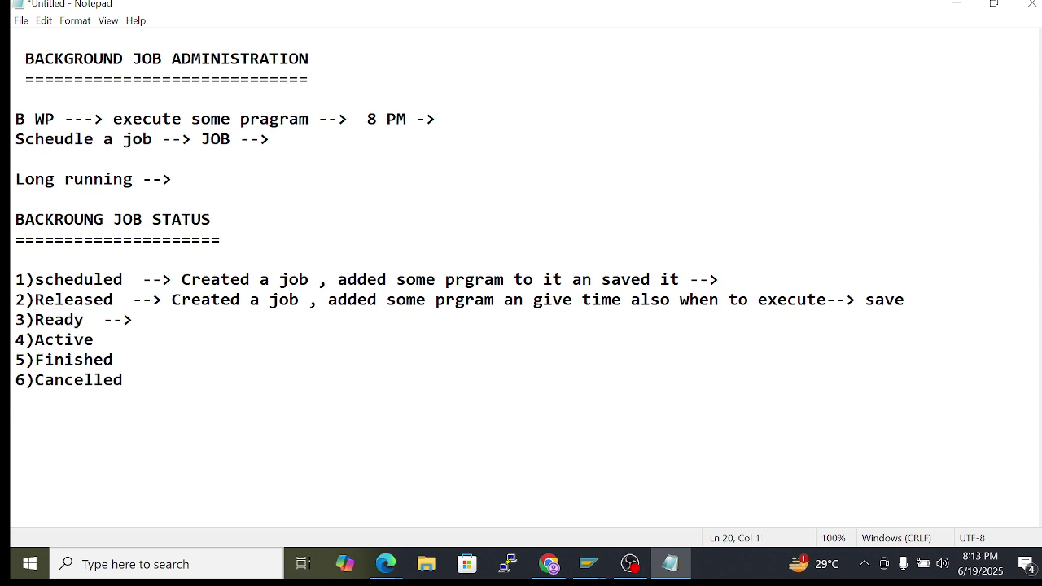
type("1")
key("BackSpace")
type("8PM")
left_click_drag(16, 420, 54, 419)
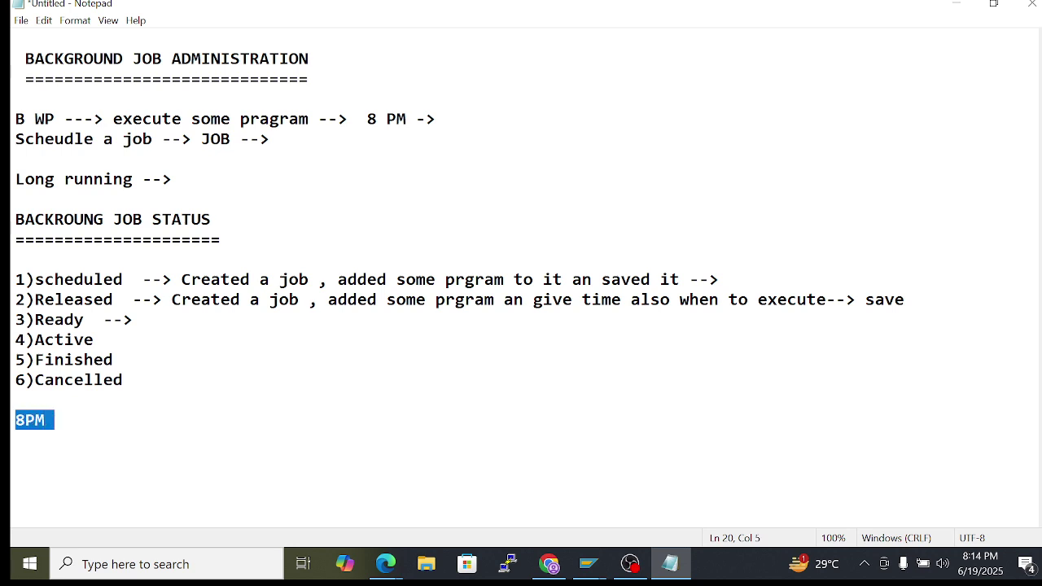
key("Right")
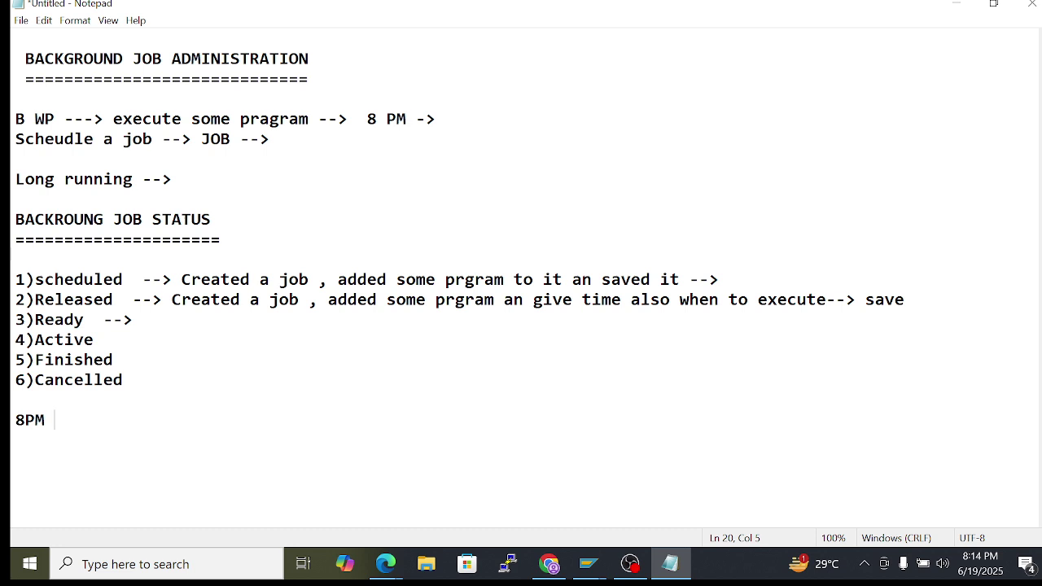
left_click_drag(34, 319, 84, 319)
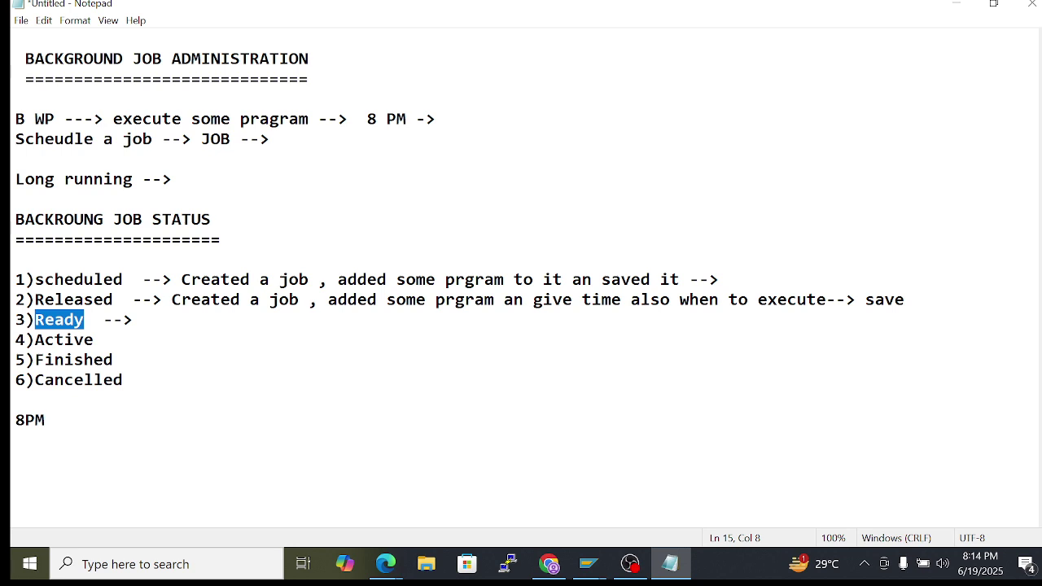
left_click(44, 419)
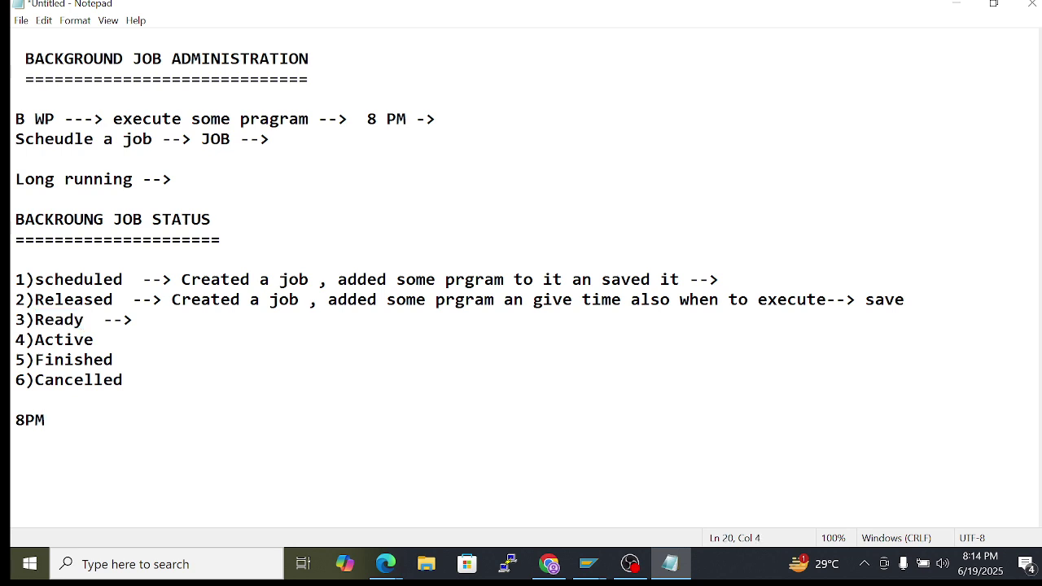
left_click_drag(16, 219, 55, 219)
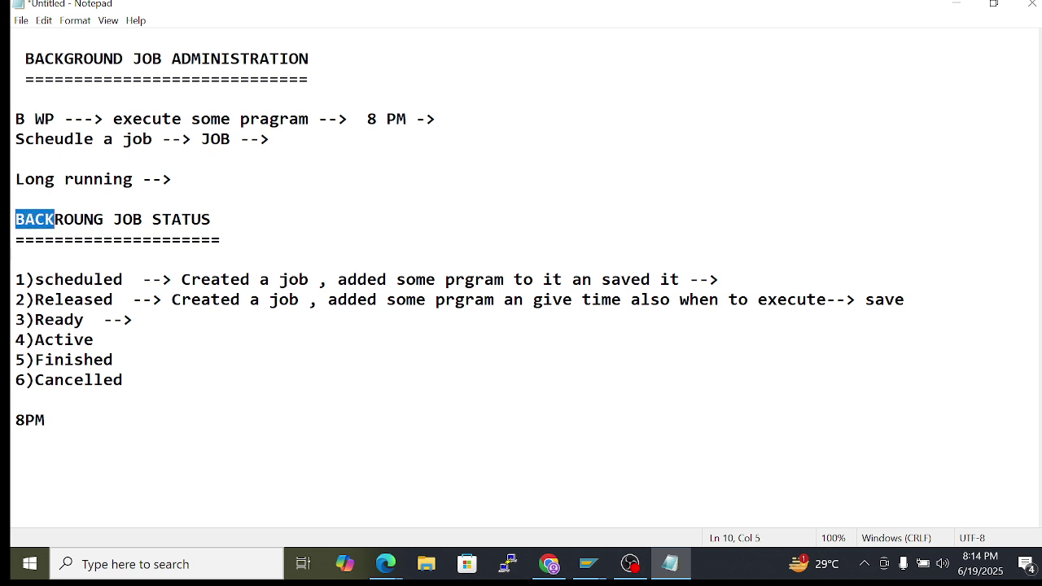
left_click_drag(16, 119, 64, 119)
left_click(64, 119)
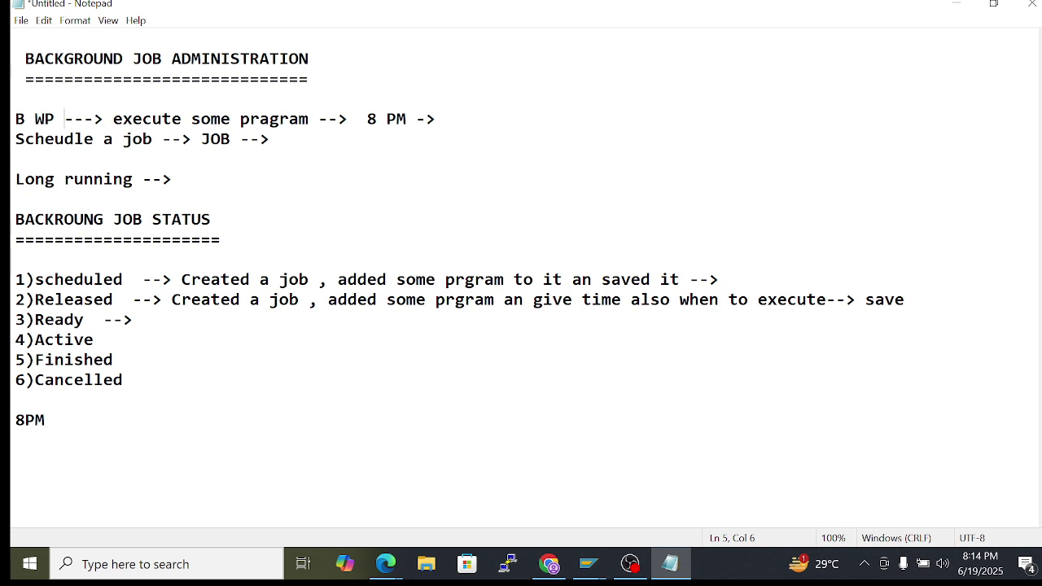
left_click_drag(15, 119, 55, 119)
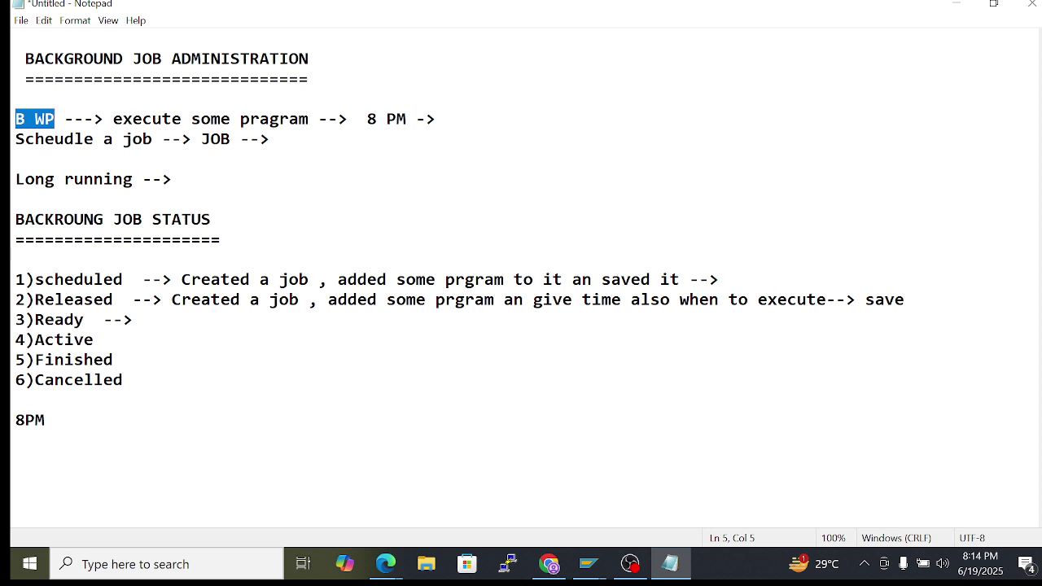
left_click(16, 119)
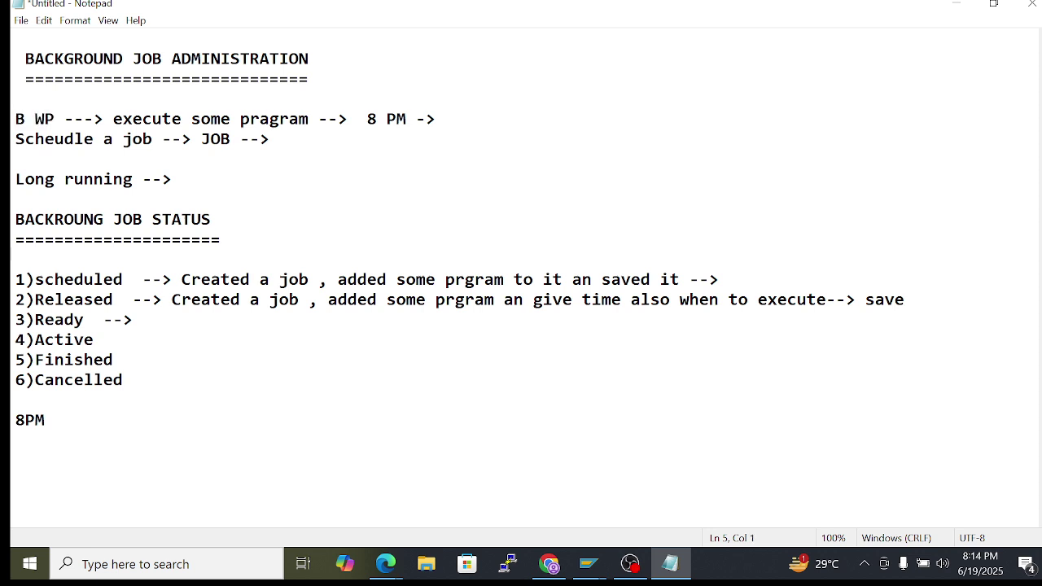
key("shift+Right")
key("shift+Right")
key("shift+Right")
key("shift+Right")
key("Right")
left_click(46, 420)
Write "there is no free BTC" after the arrow on the "3)Ready" line
left_click(143, 319)
type("there ")
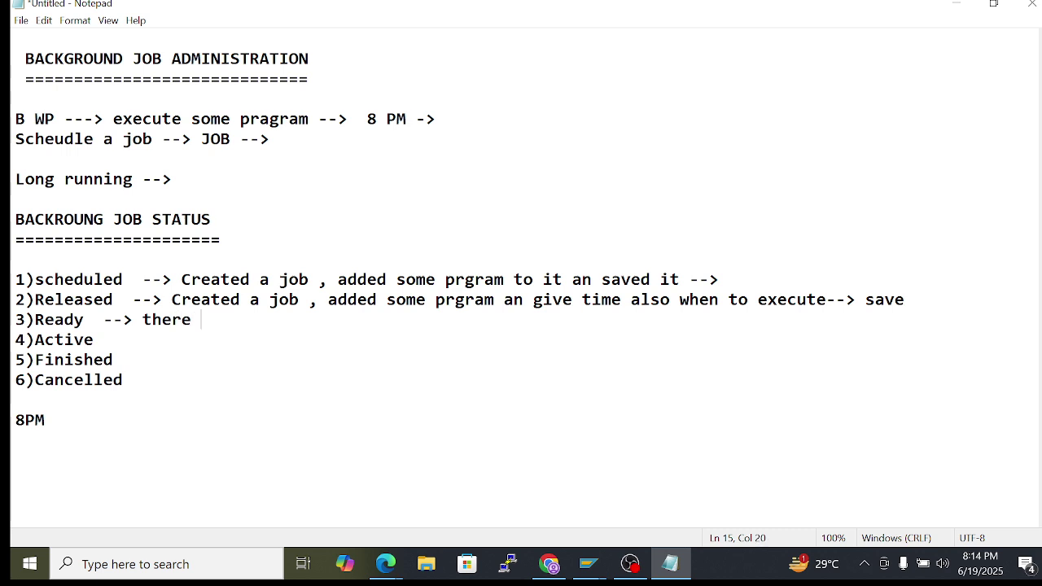
type("is no free BTC")
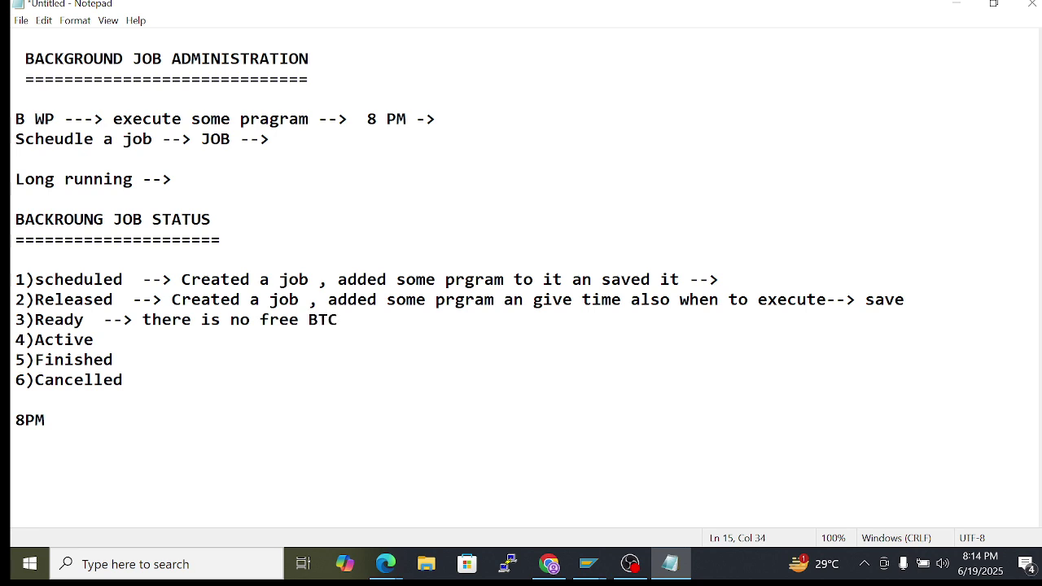
Continue the "3)Ready" explanation with "wp to execute" after "there is no free BTC"
type(" wp,")
key("BackSpace")
type("to execute te")
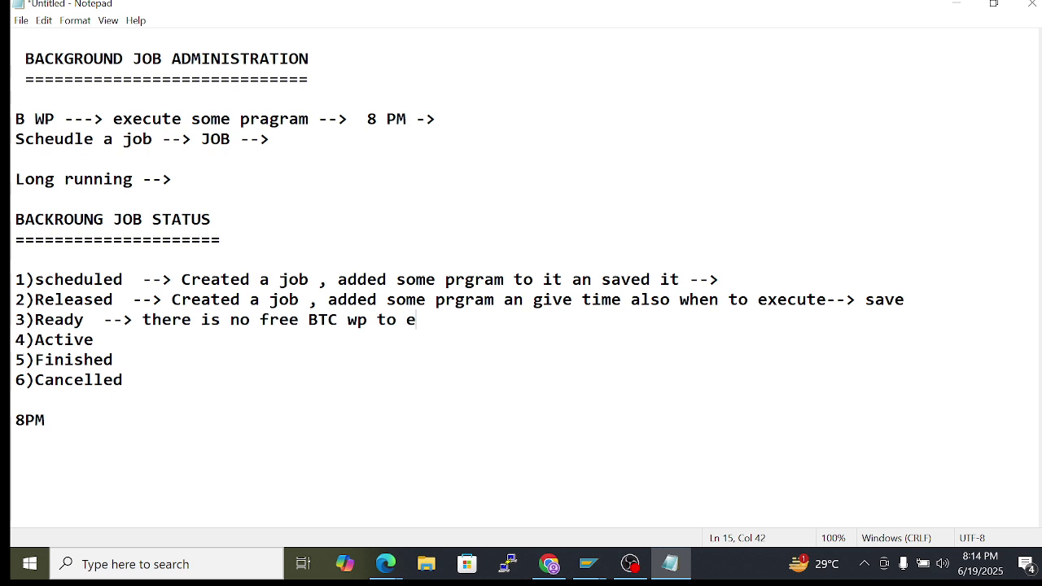
key("BackSpace")
key("BackSpace")
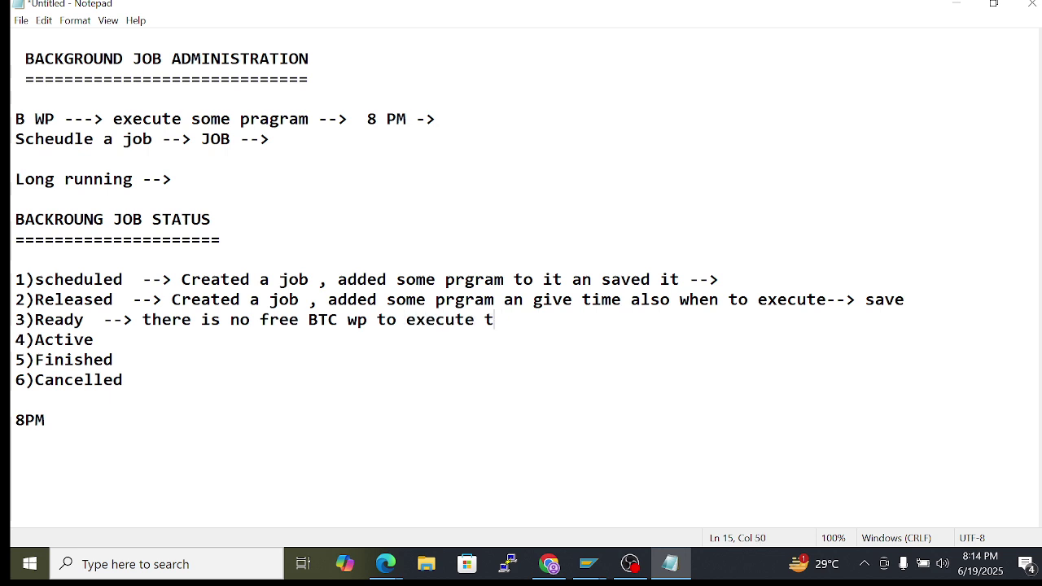
Complete the "3)Ready" explanation with ", then it will be ready state"
type(", then i")
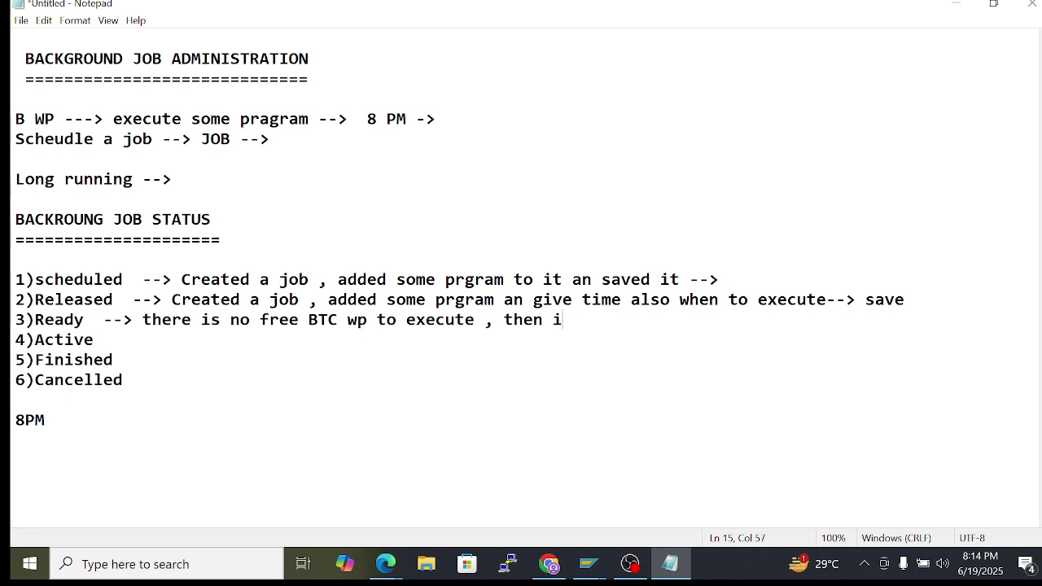
type("t will be")
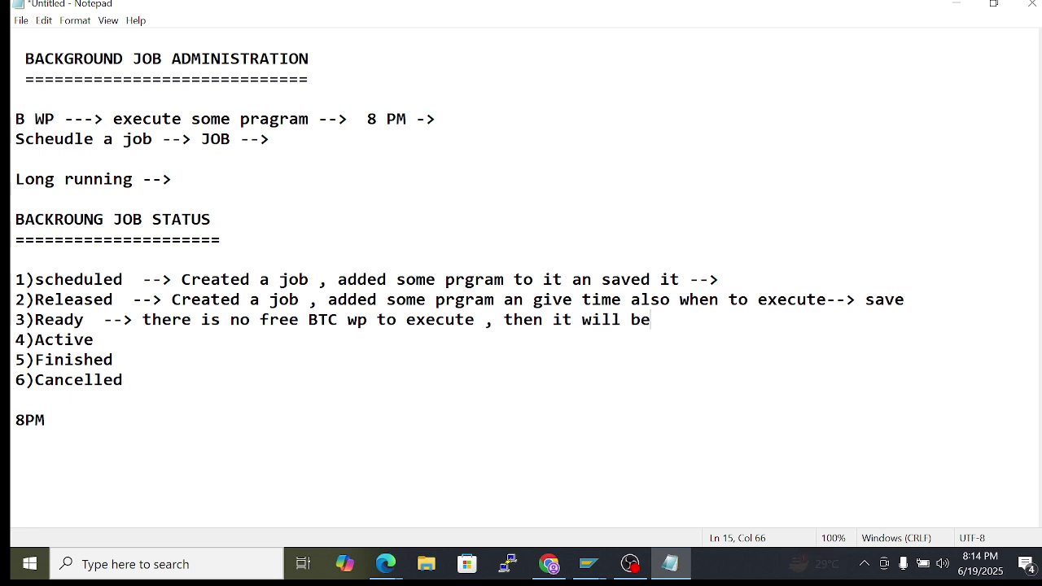
type(" eadt")
key("BackSpace")
key("BackSpace")
key("BackSpace")
key("BackSpace")
type("readys")
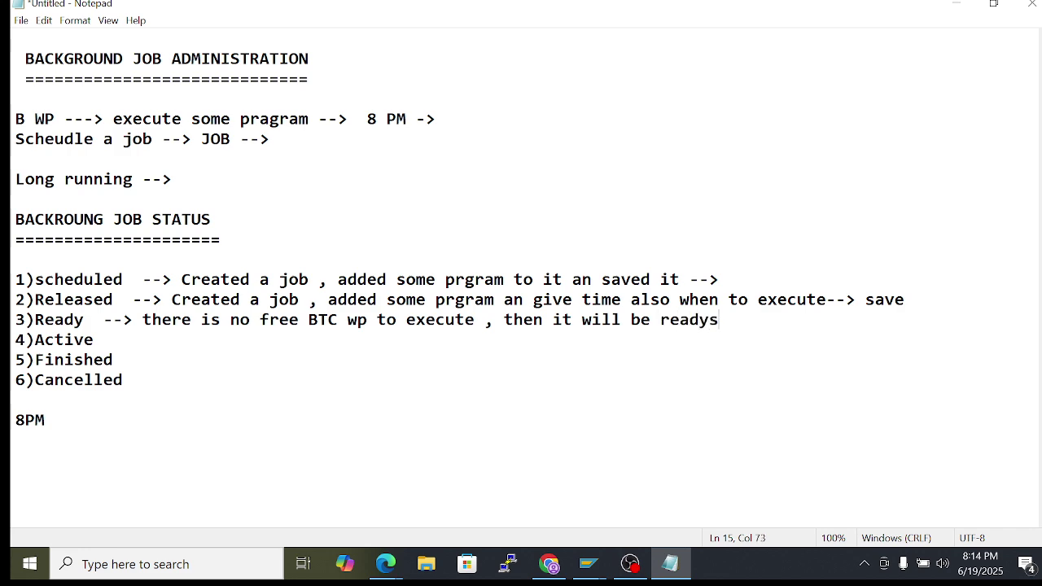
key("BackSpace")
type("state 4)Active")
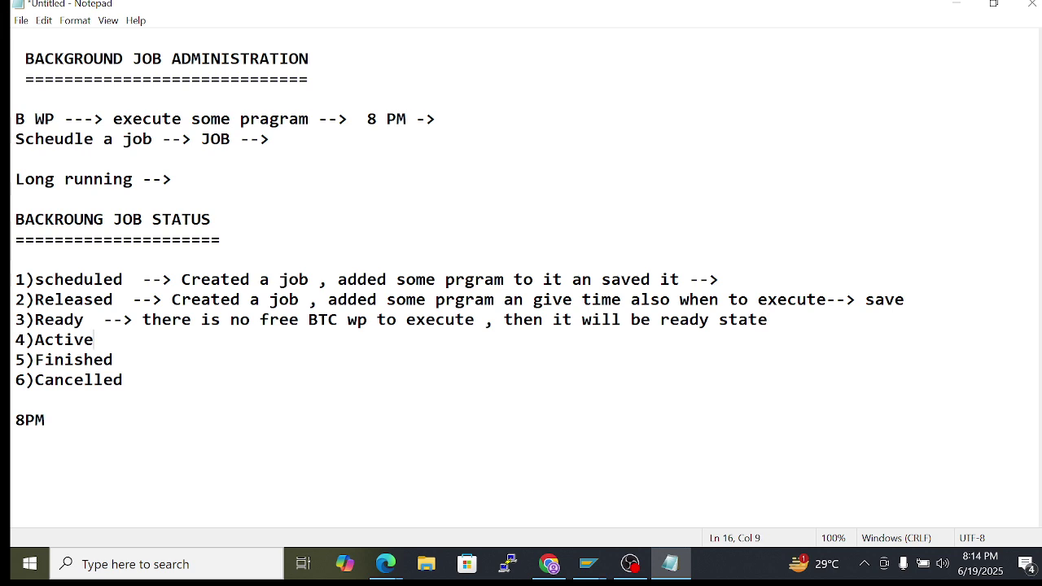
Add "--> B wp is assinged and it is running state" to the "4)Active" line
type(" -->")
left_click_drag(34, 339, 94, 340)
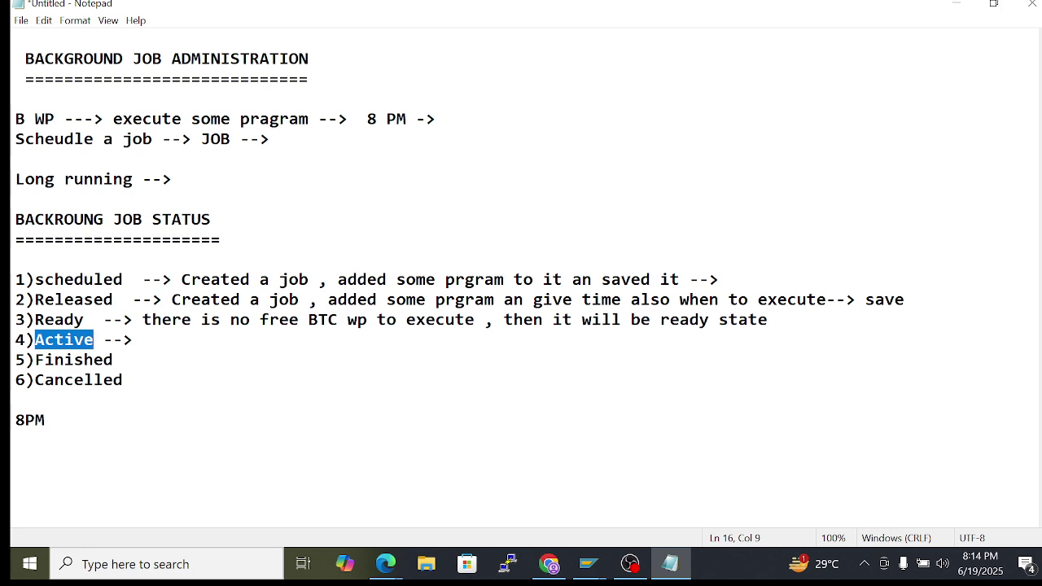
left_click_drag(45, 420, 25, 420)
left_click(142, 339)
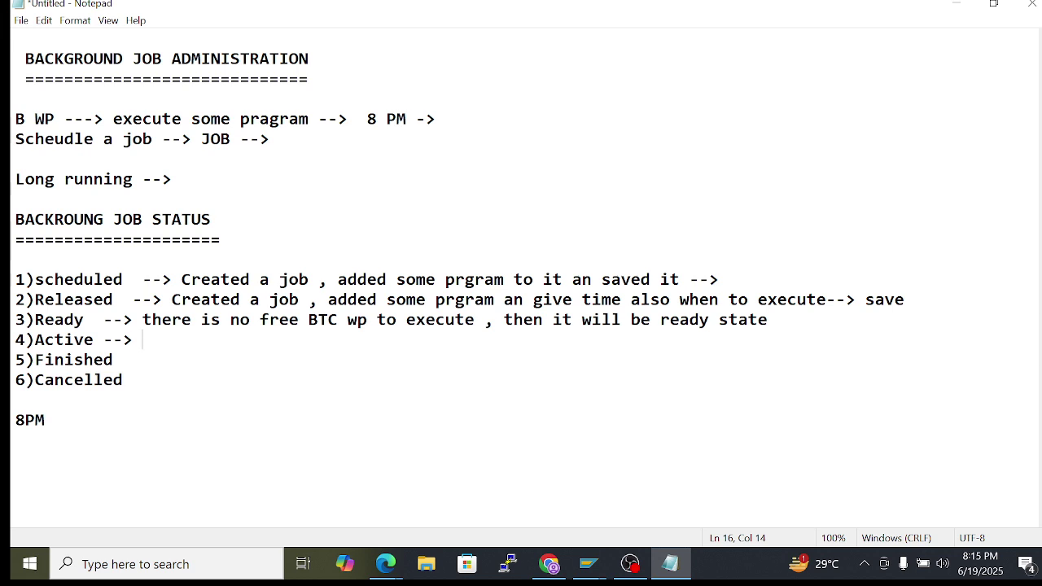
left_click_drag(94, 340, 34, 340)
left_click(143, 339)
type("w")
key("BackSpace")
type("B wp is assinge")
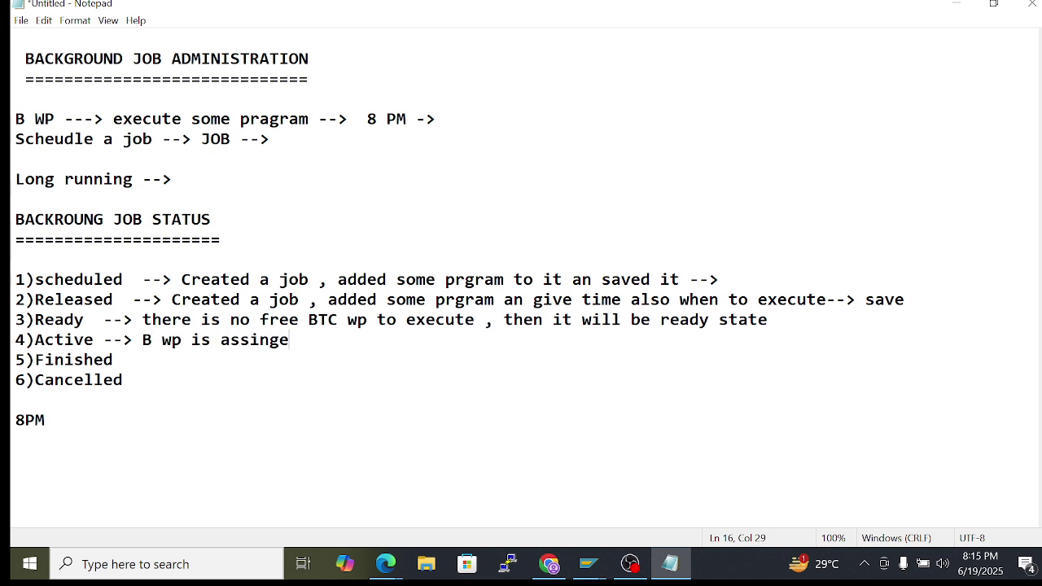
type("d and it is")
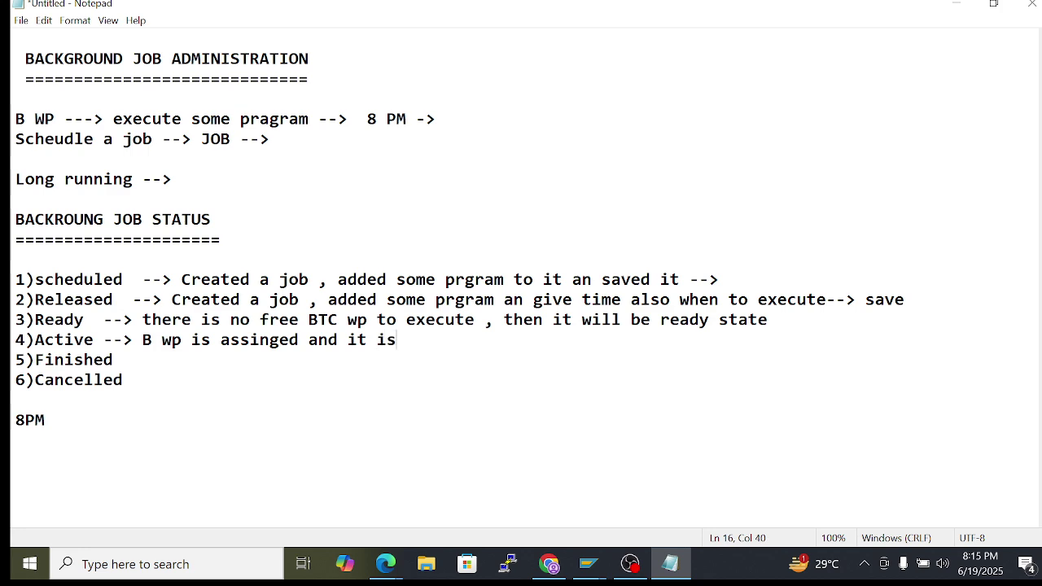
type(" running state")
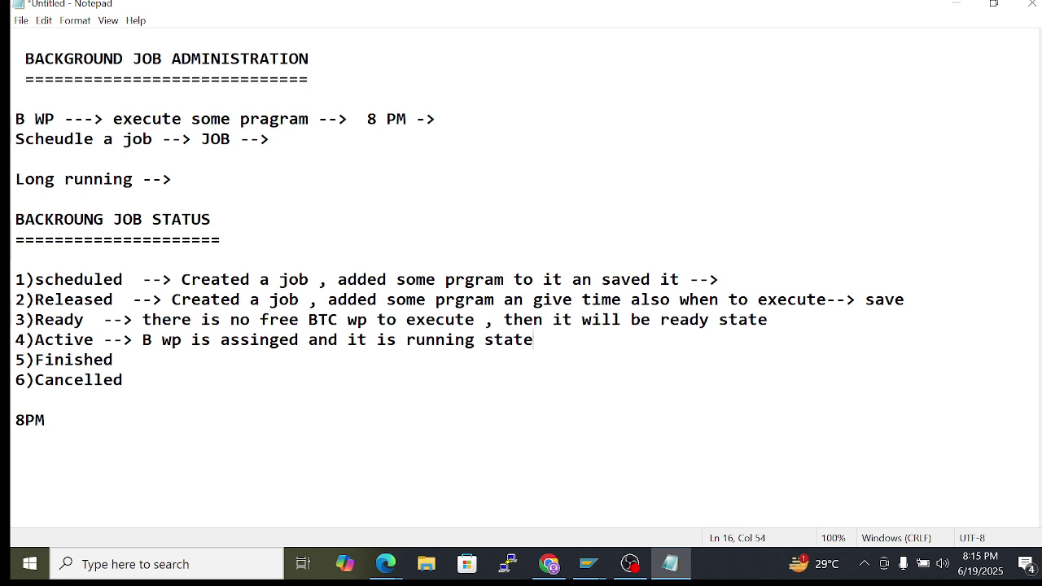
Add "--> finished" to the "5)Finished" line
left_click(113, 360)
type("-->")
type("finished")
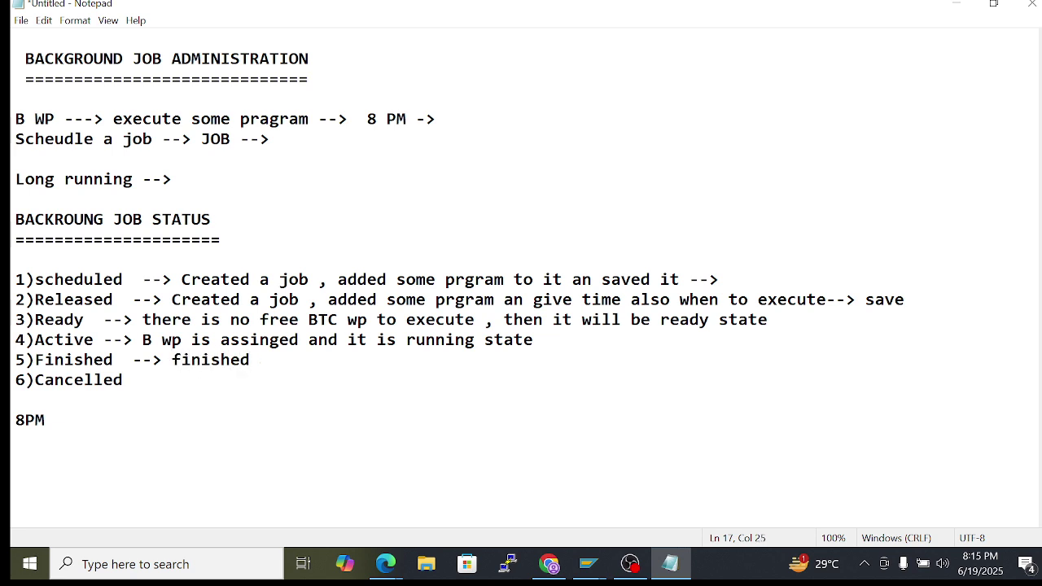
Add "--> cancel" to the "6)Cancelled" line
left_click(123, 380)
type("-->")
left_click_drag(34, 380, 84, 380)
left_click(172, 380)
type("cancelle")
key("BackSpace")
key("BackSpace")
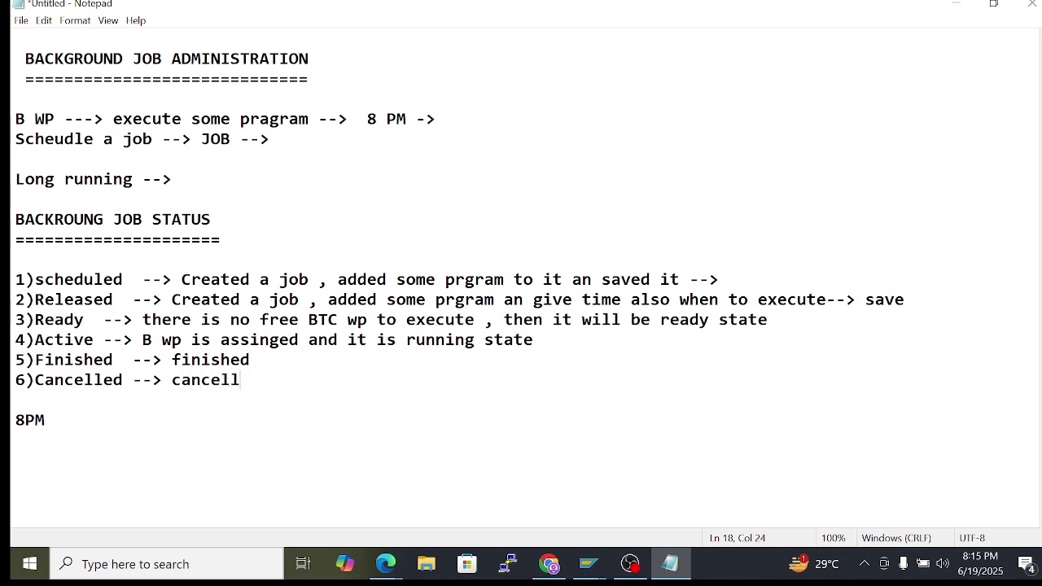
left_click_drag(15, 279, 219, 340)
left_click(15, 320)
left_click(231, 380)
left_click(55, 420)
key("BackSpace")
Add a separator line of 16 equals signs below "8PM", leaving a blank line before and after it
left_click_drag(15, 280, 122, 299)
left_click(220, 339)
left_click(45, 420)
key("Return")
key("Return")
type("=")
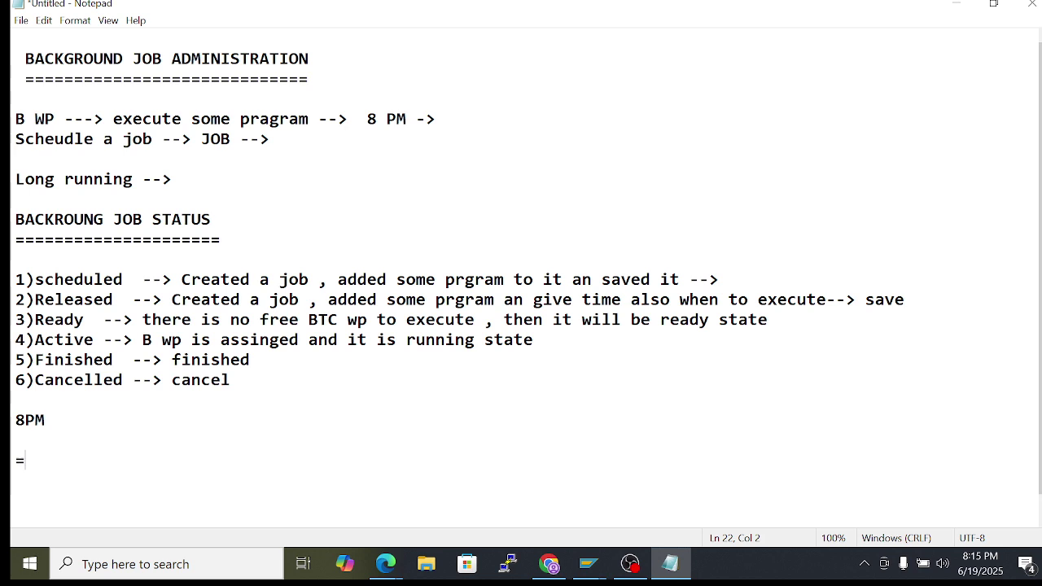
type("===============")
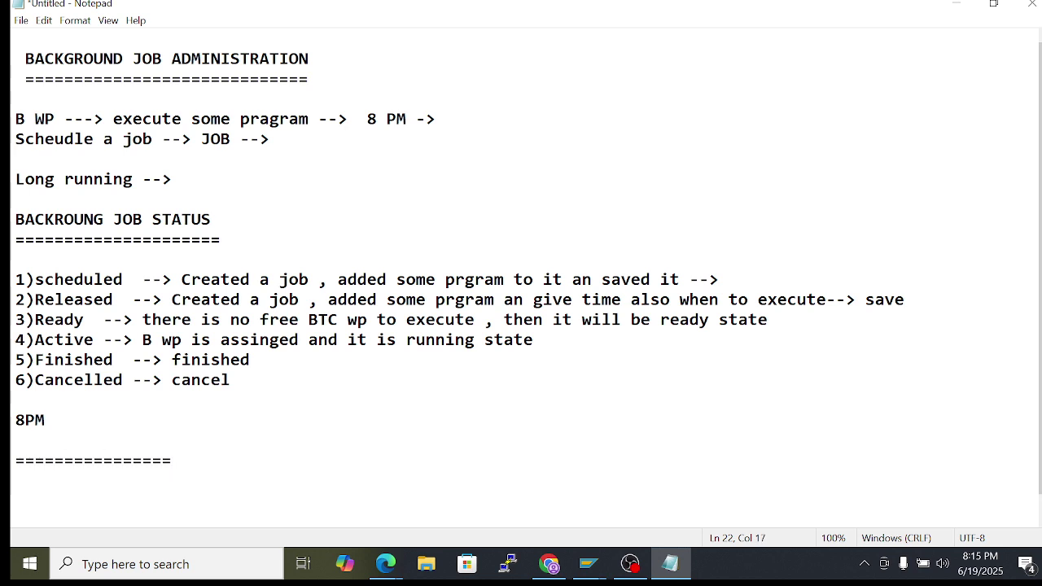
key("Return")
key("Return")
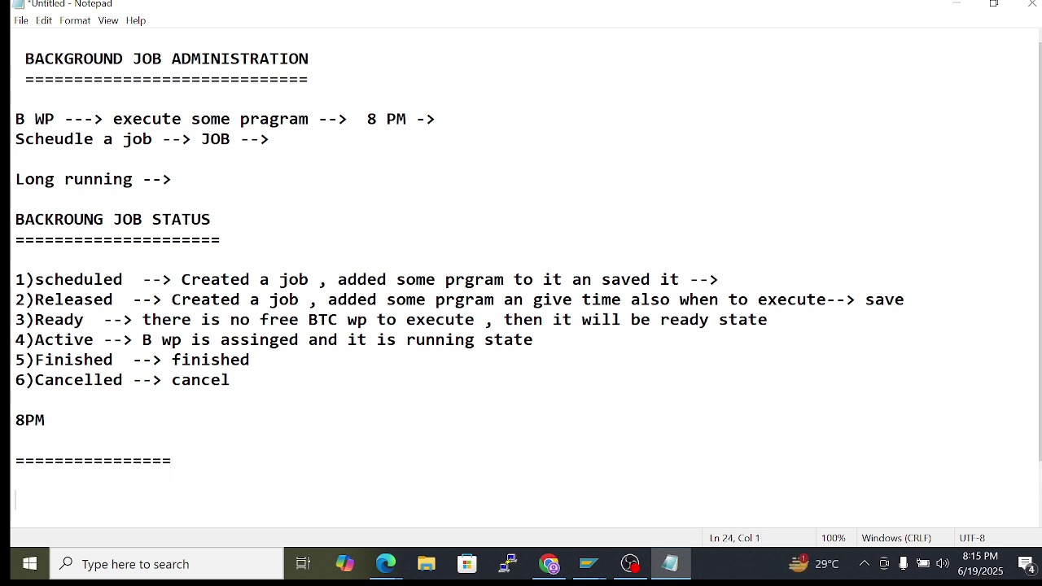
Write "Create --> Z or Y" below the separator line and highlight its letters
scroll(521, 289, "down", 1)
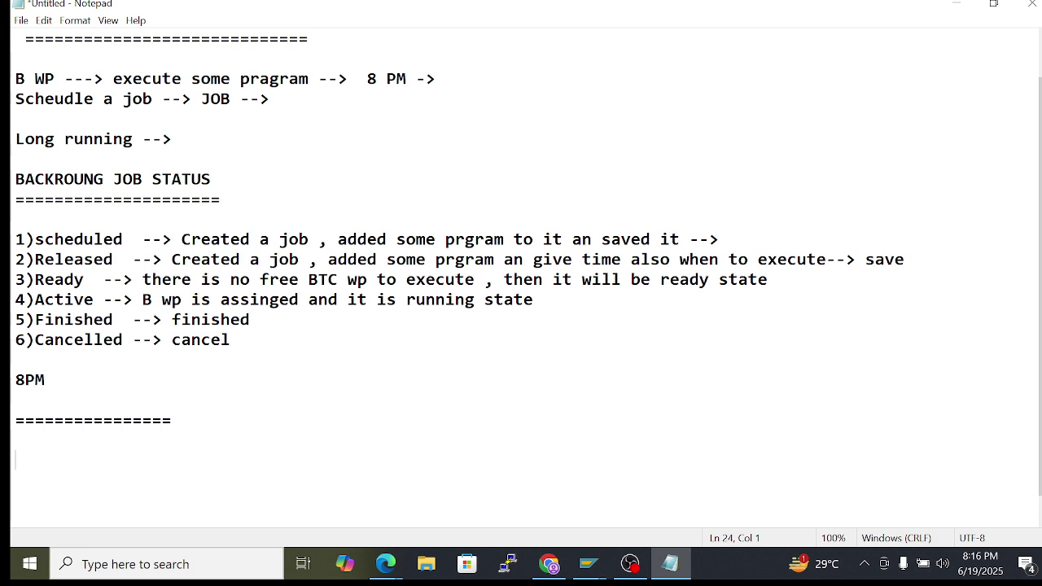
type("Create --> Z")
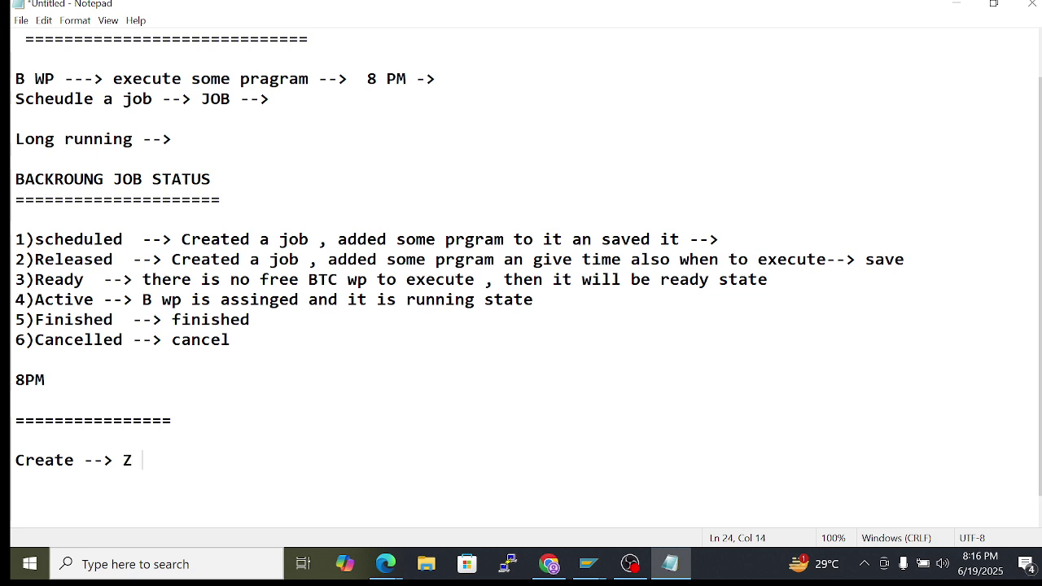
type(" or Y")
left_click_drag(132, 460, 14, 460)
mouse_move(182, 459)
left_mouse_down()
mouse_move(123, 460)
mouse_move(182, 459)
left_mouse_up()
left_click(182, 460)
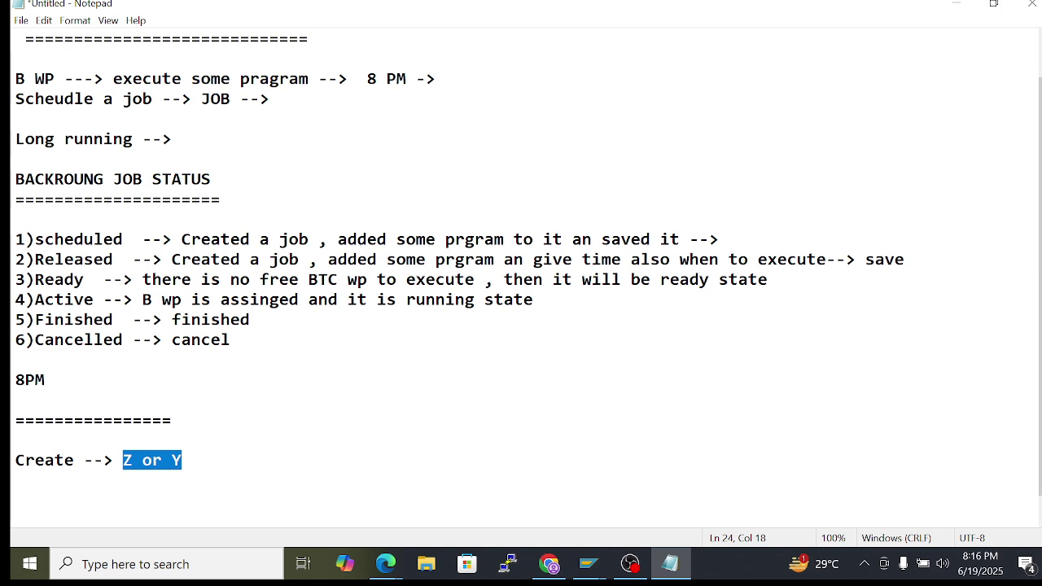
left_click(133, 460)
left_click_drag(123, 460, 143, 460)
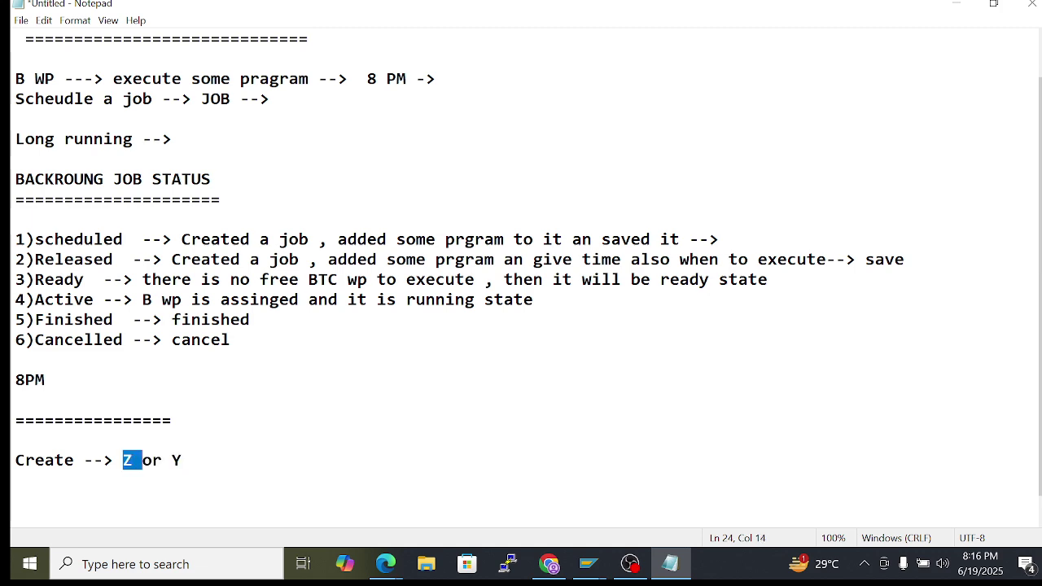
left_click(162, 461)
left_click(123, 460)
left_click(182, 461)
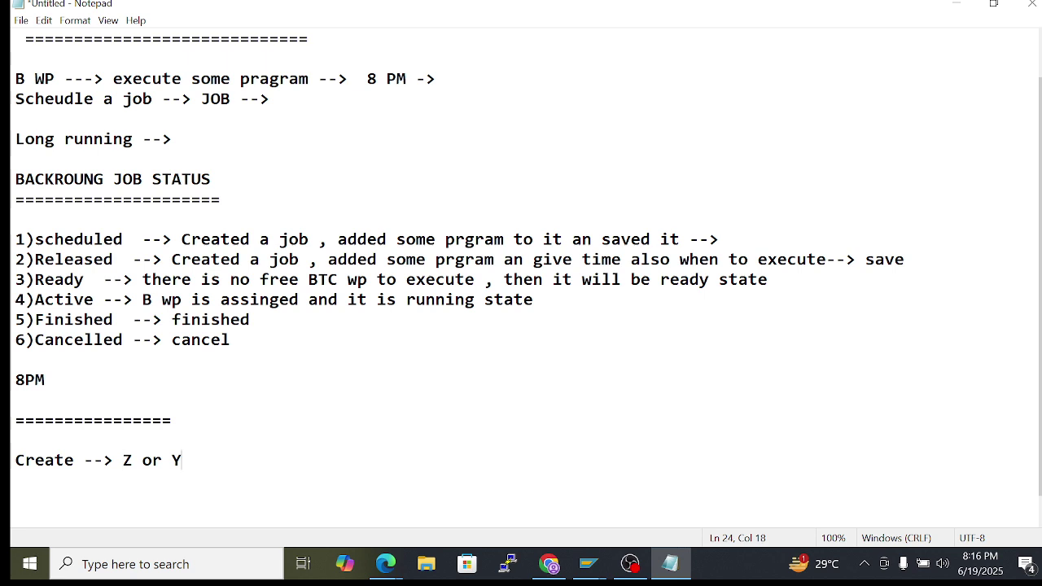
type("-->")
left_click(191, 461)
double_click(128, 461)
left_click(171, 461)
key("shift+Right")
key("Right")
key("Left")
key("shift+Right")
key("Left")
key("shift+Right")
key("shift+Right")
key("End")
key("shift+Left")
key("shift+Left")
key("shift+Left")
key("BackSpace")
key("ctrl+Left")
key("ctrl+Left")
key("ctrl+Left")
key("shift+Right")
key("shift+Right")
key("shift+Right")
key("shift+Right")
key("shift+Right")
key("shift+Right")
Write "Jobs---> Z or Y" below the "Create" line, leaving one blank line between them
key("End")
key("Return")
key("Return")
type("Jobs-")
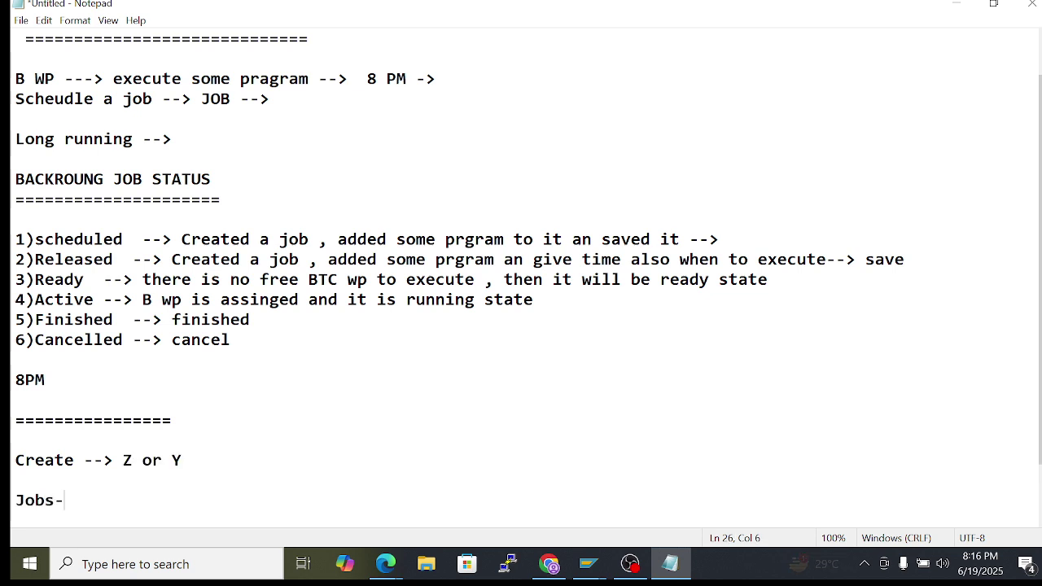
type("--> Z")
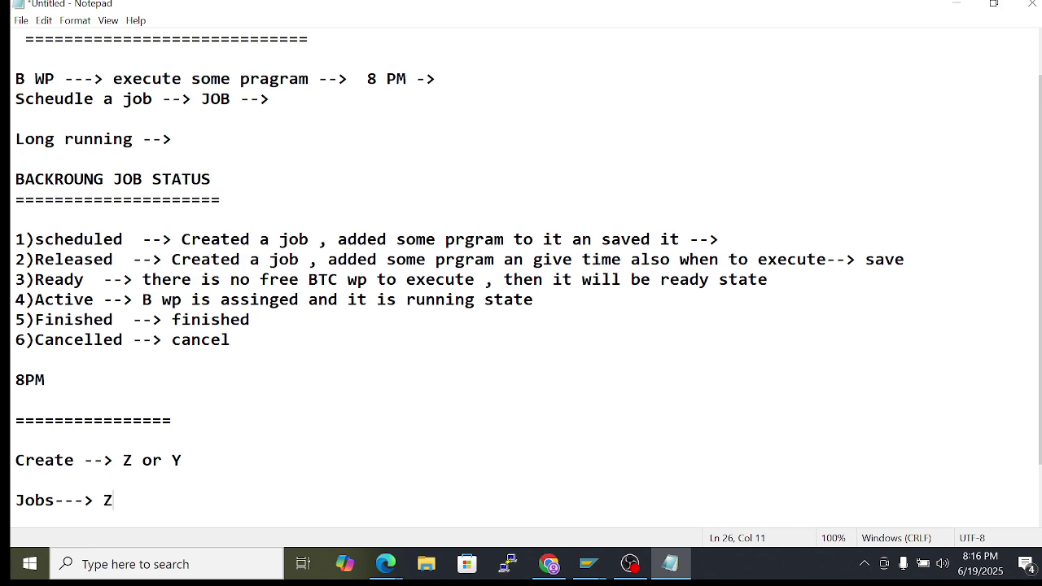
type(" or Y")
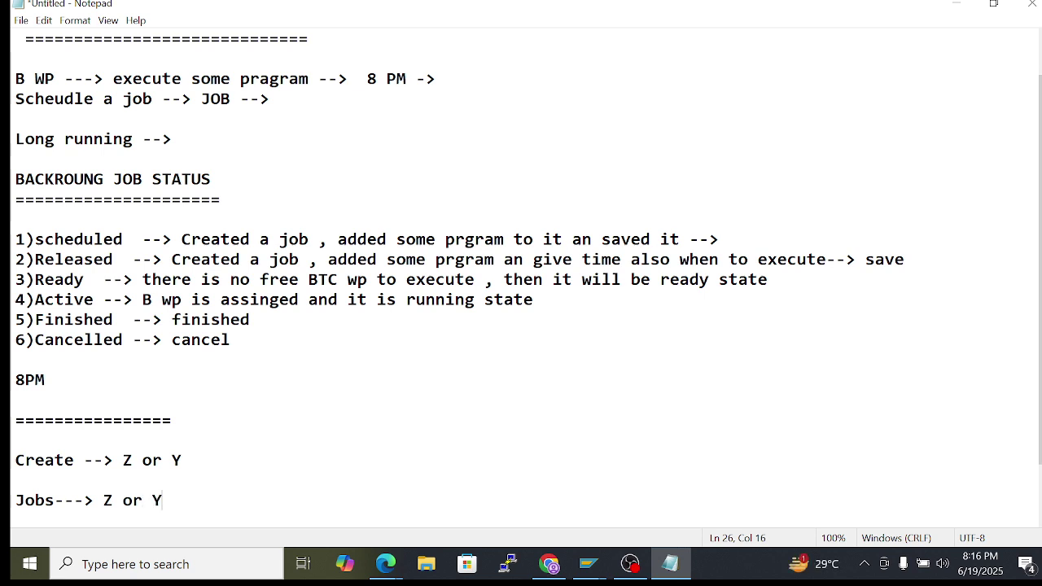
List the transaction codes "SM36" and "SM37" on separate lines below the "Jobs" line, after a blank line
key("Return")
key("Return")
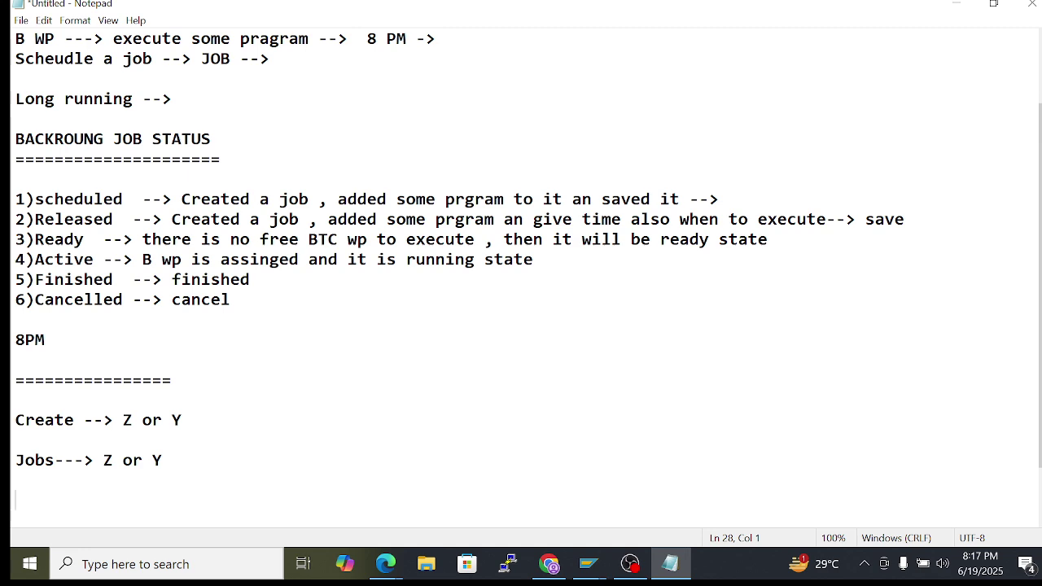
type("SM36")
key("Return")
type("SM37")
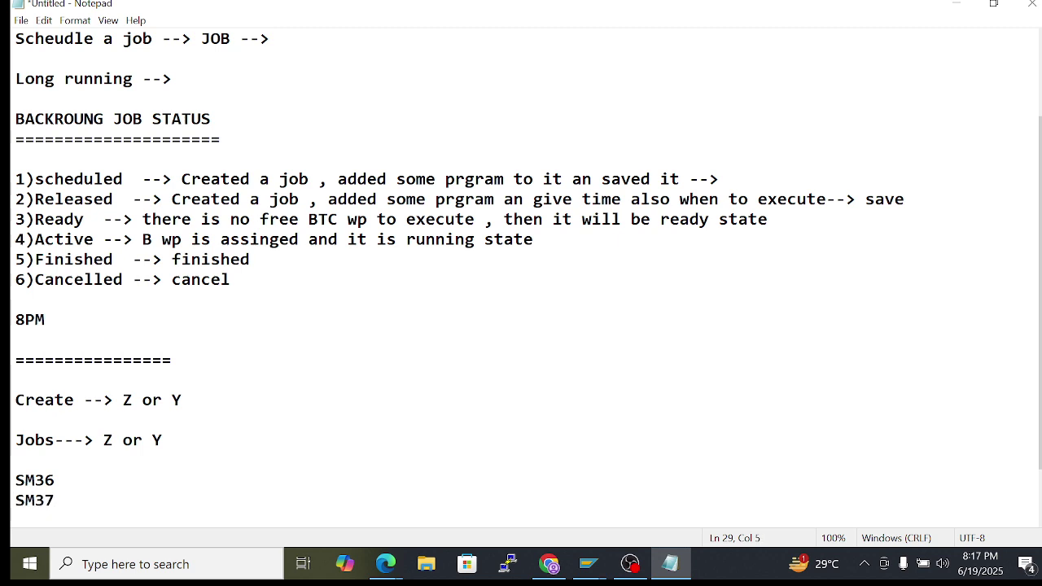
Explain SM36 on its line with "--->To create a job"
left_click(54, 480)
type("--->To cre")
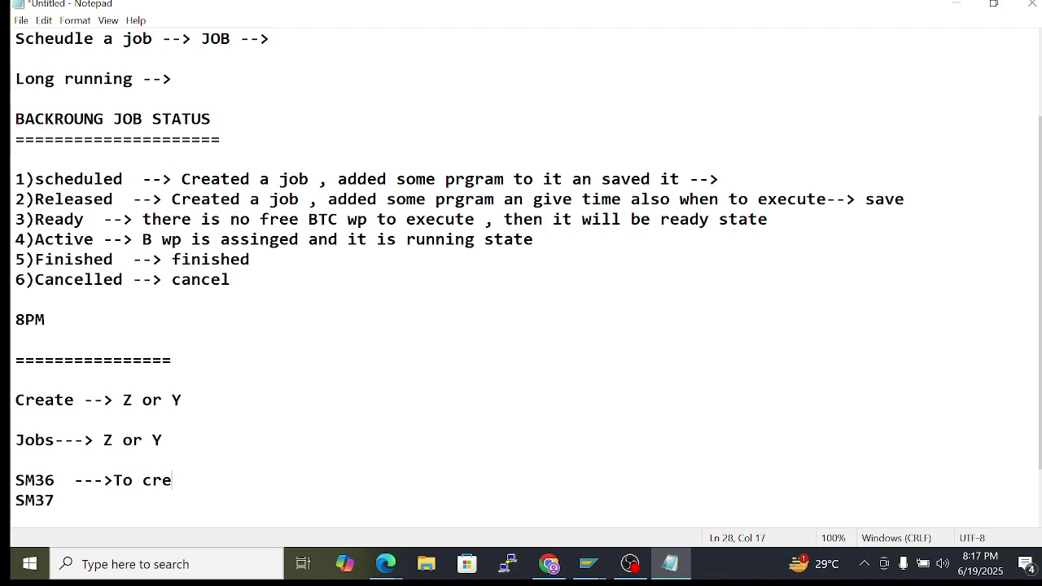
type("ate a job")
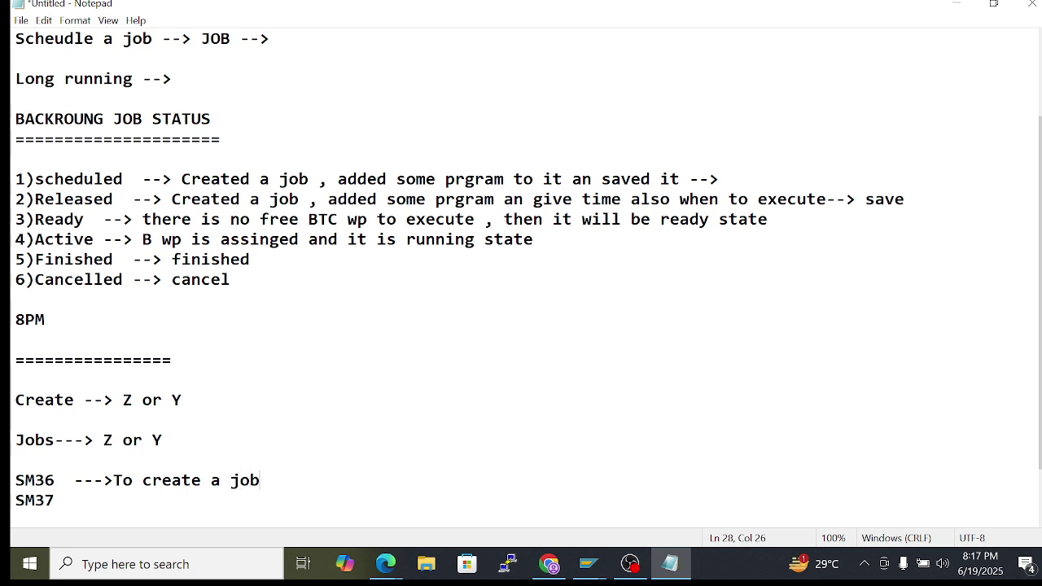
Explain SM37 on its line with "--->To check the job status" and start a new line below
left_click(54, 499)
type("---> To che")
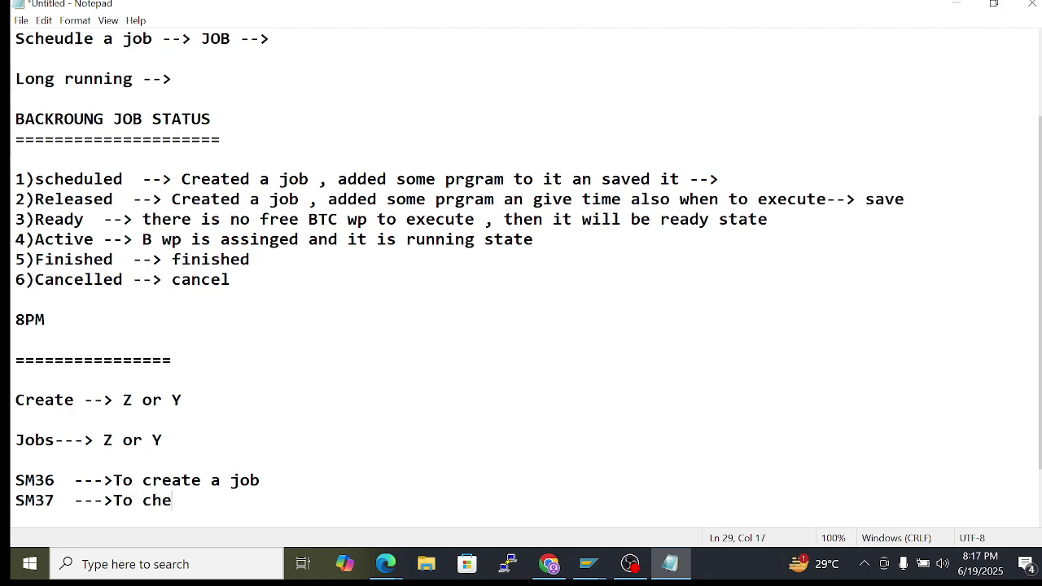
type("ck the jo")
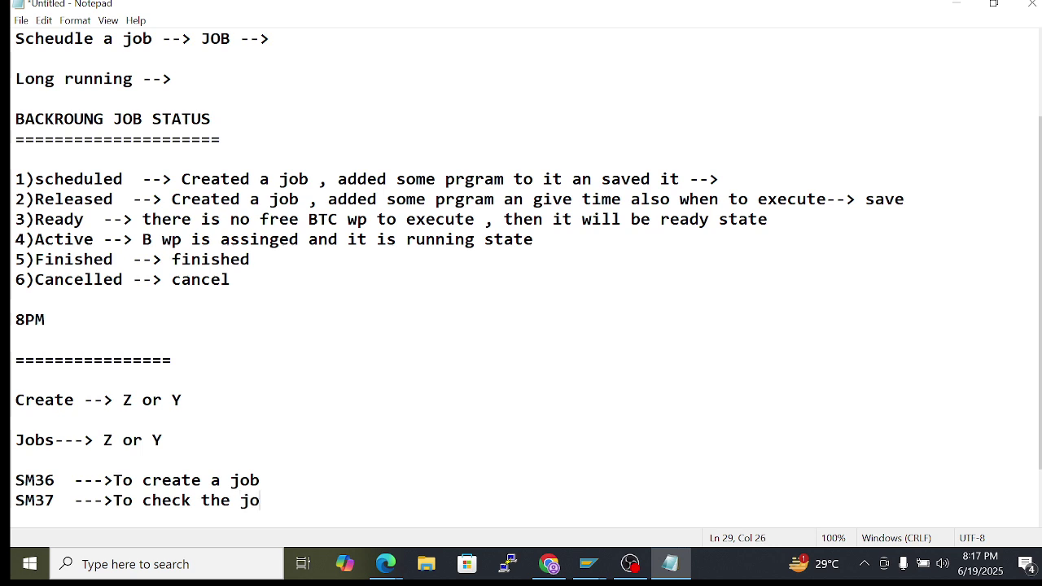
type("b status")
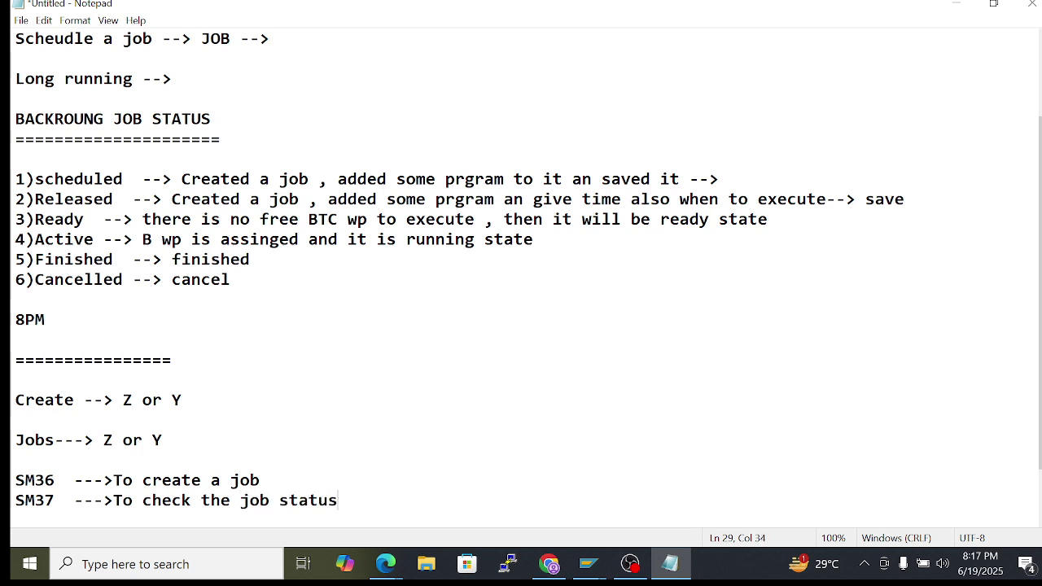
key("Return")
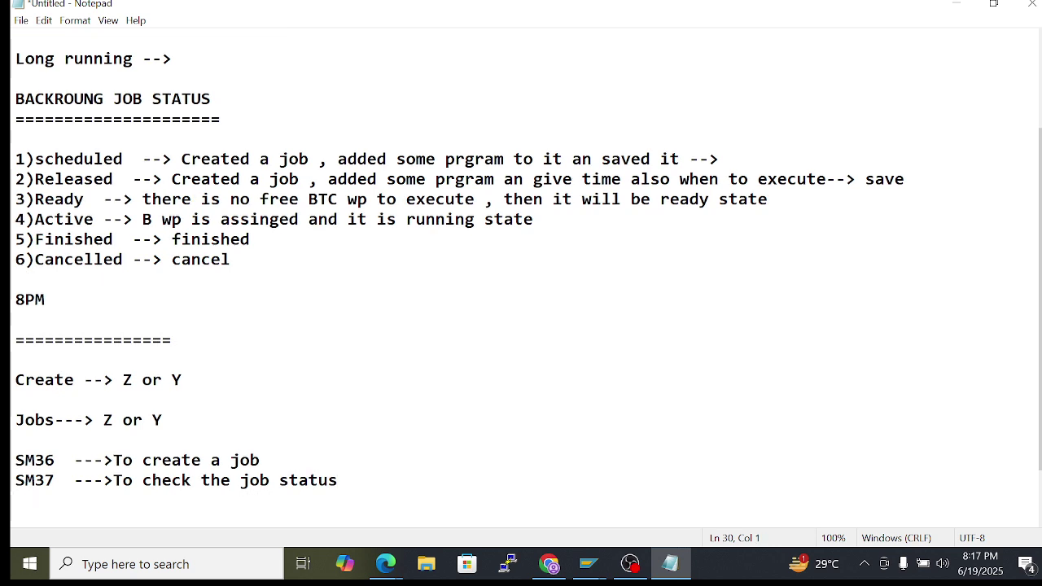
key("Up")
key("Up")
key("shift+Right")
key("shift+Right")
key("shift+Right")
key("shift+Right")
key("Left")
key("shift+Right")
key("shift+Right")
key("shift+Right")
key("shift+Right")
key("Left")
key("Down")
Add a separator line of 25 equals signs below the SM37 line, leaving a blank line before and after it
key("End")
key("Return")
key("Return")
key("Return")
key("BackSpace")
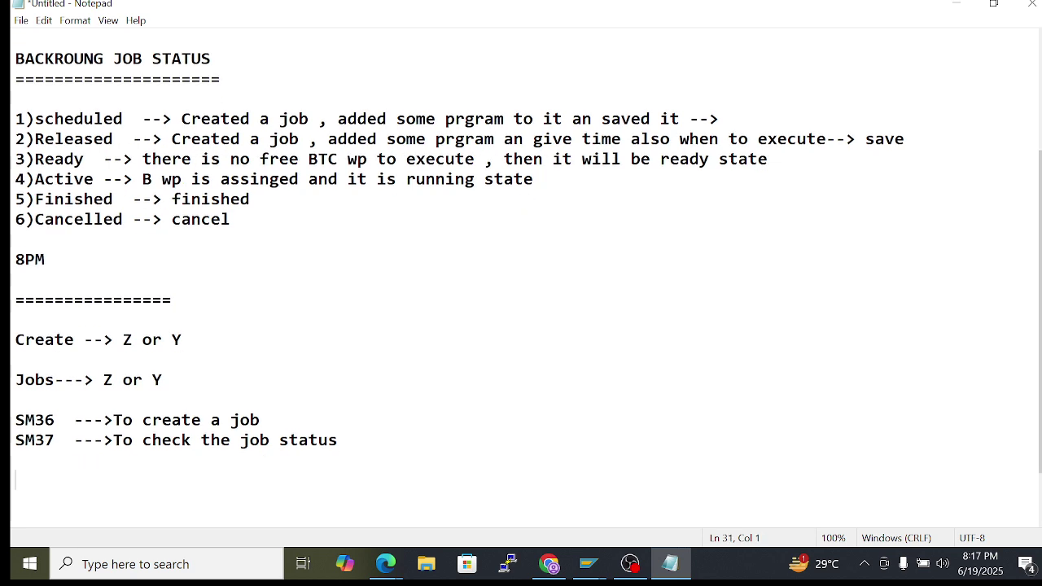
type("=========================")
key("Return")
key("Return")
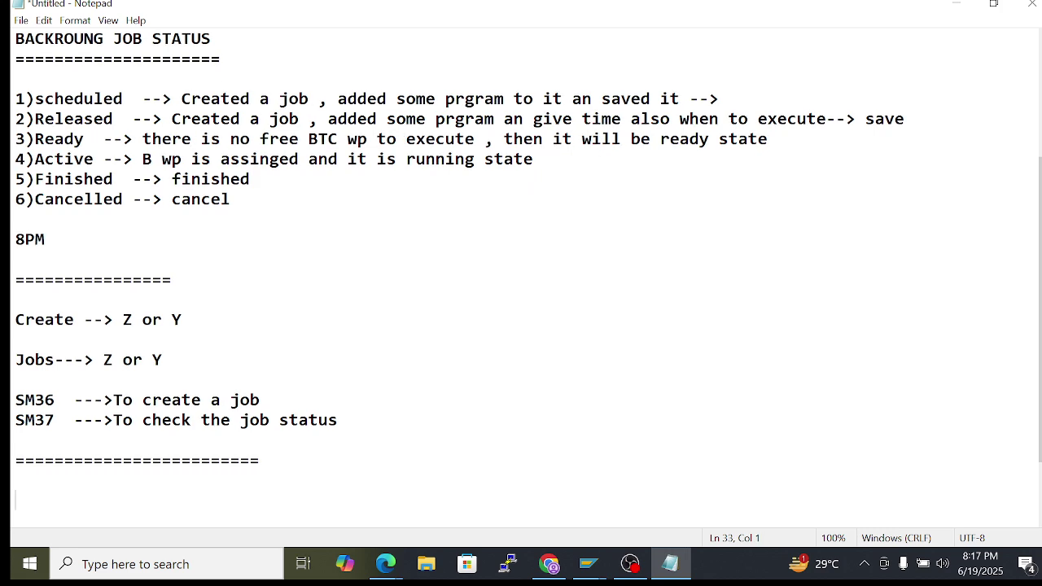
Switch to the SAP TST (1) logon window for client 200 and close it
mouse_move(584, 575)
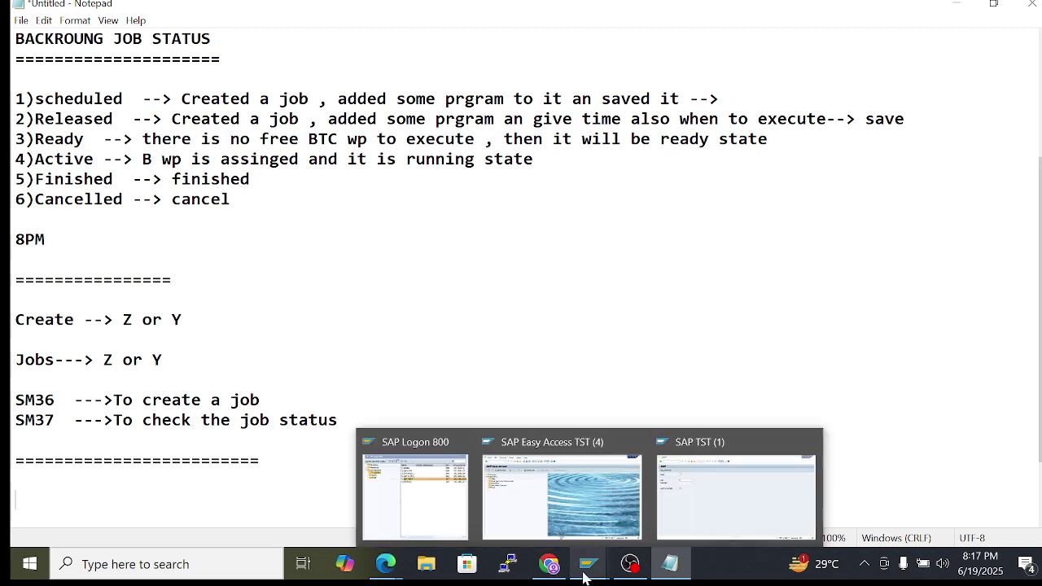
left_click(733, 492)
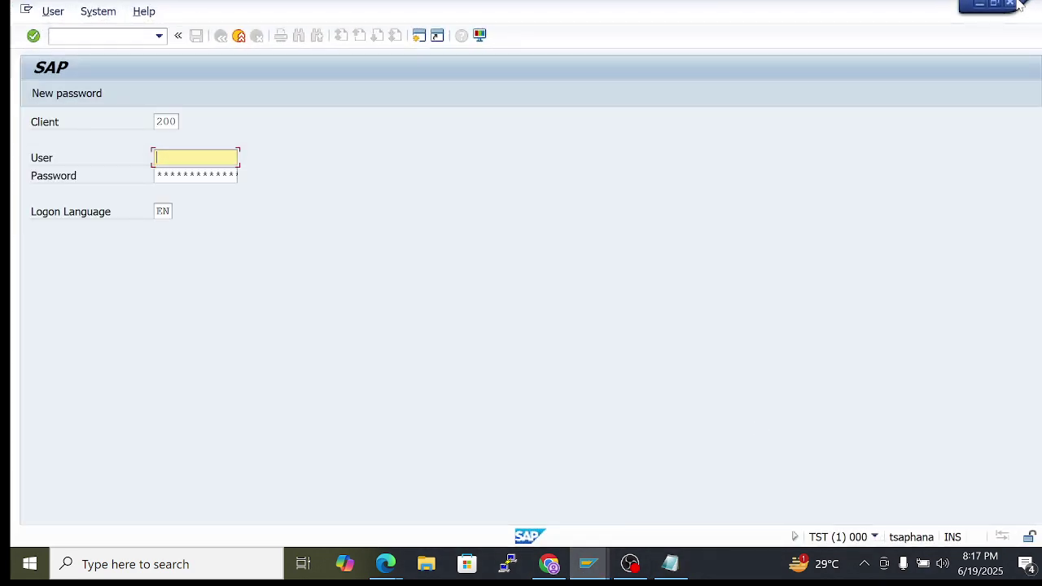
left_click(1018, 4)
Switch to the SAP Easy Access TST (4) session and open transaction sm36
mouse_move(594, 577)
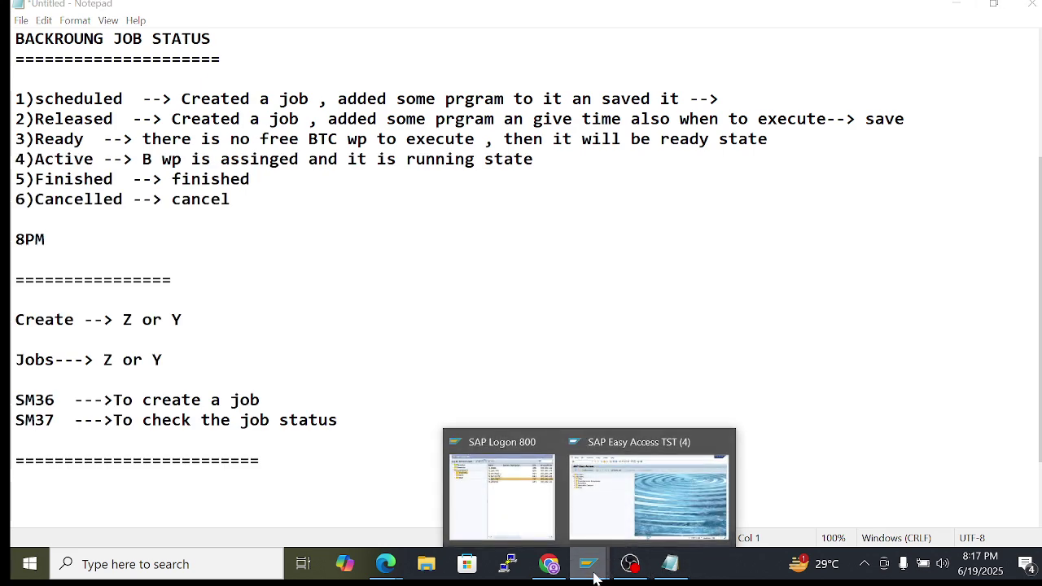
left_click(586, 493)
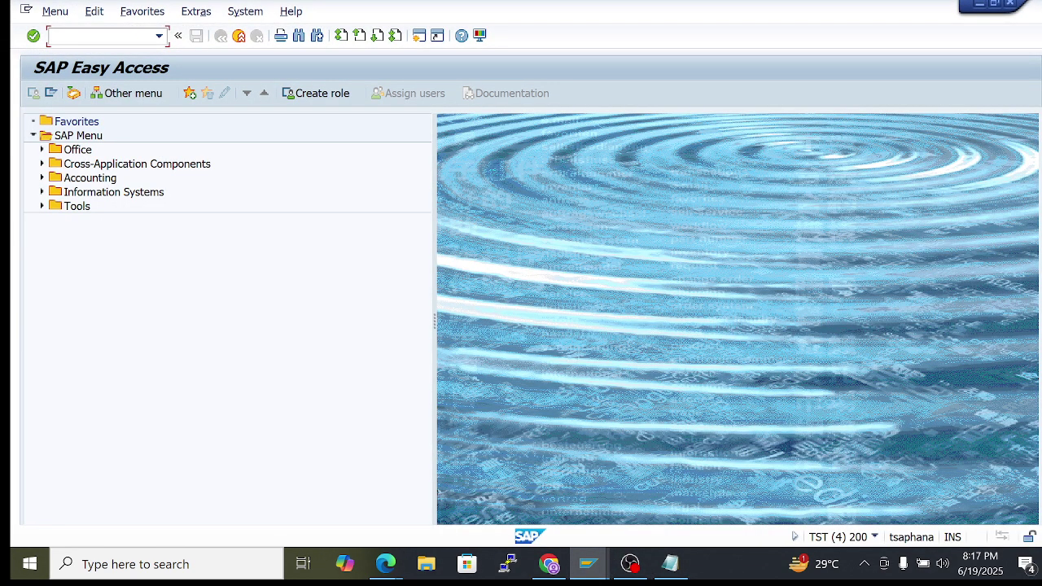
type("sm36")
key("Return")
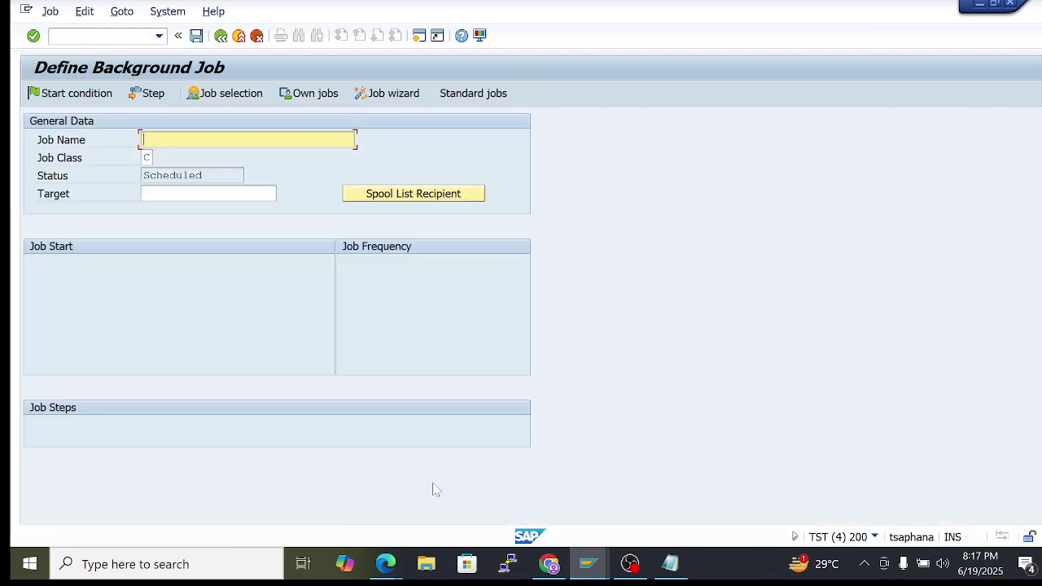
Return to the Notepad notes and remove the blank line between the SM37 line and the separator below it
left_click(669, 564)
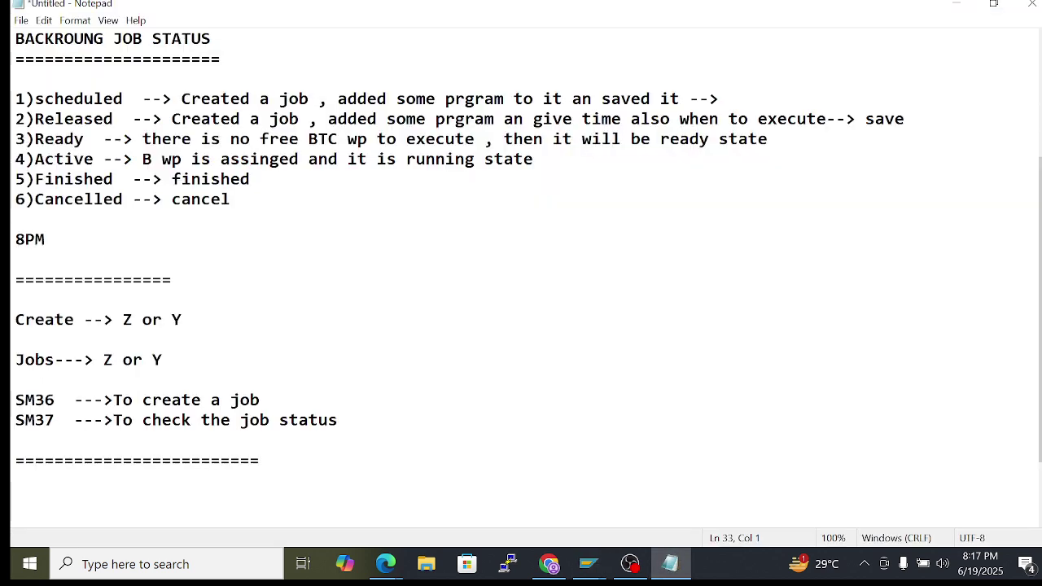
left_click_drag(15, 400, 152, 399)
left_click(191, 400)
left_click(162, 399)
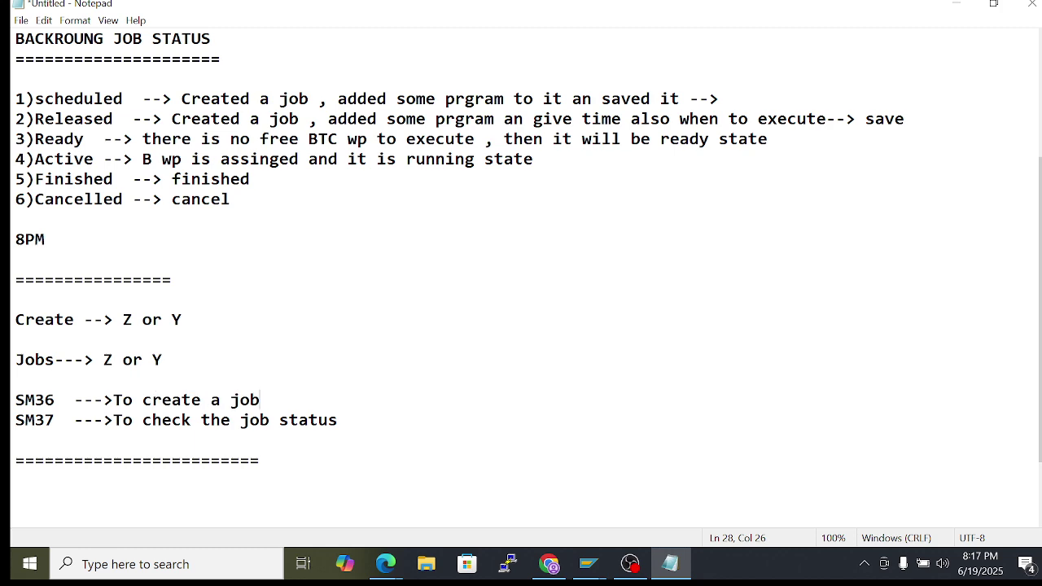
left_click_drag(260, 400, 240, 400)
left_click(259, 460)
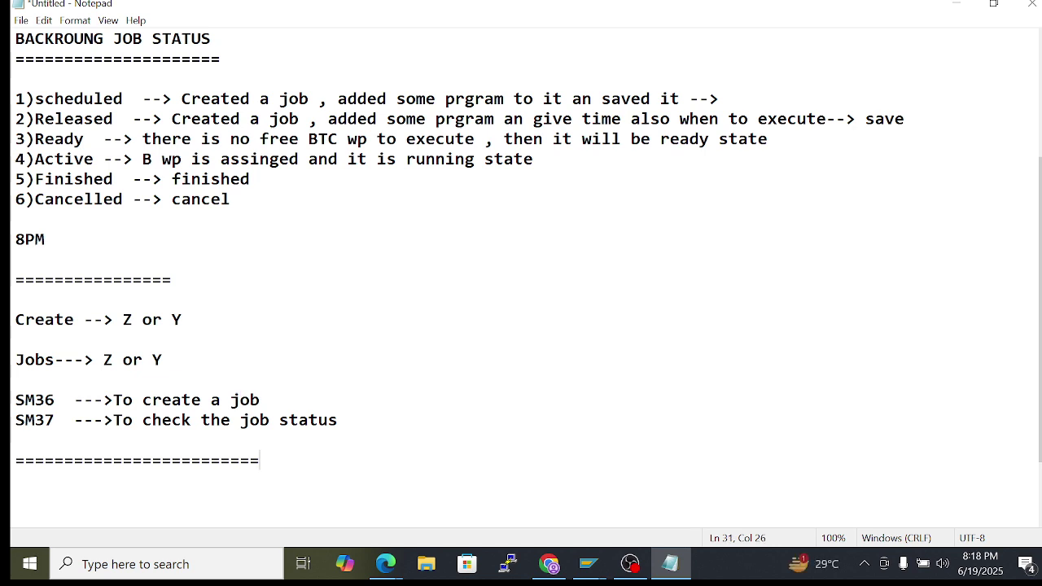
left_click(15, 461)
key("BackSpace")
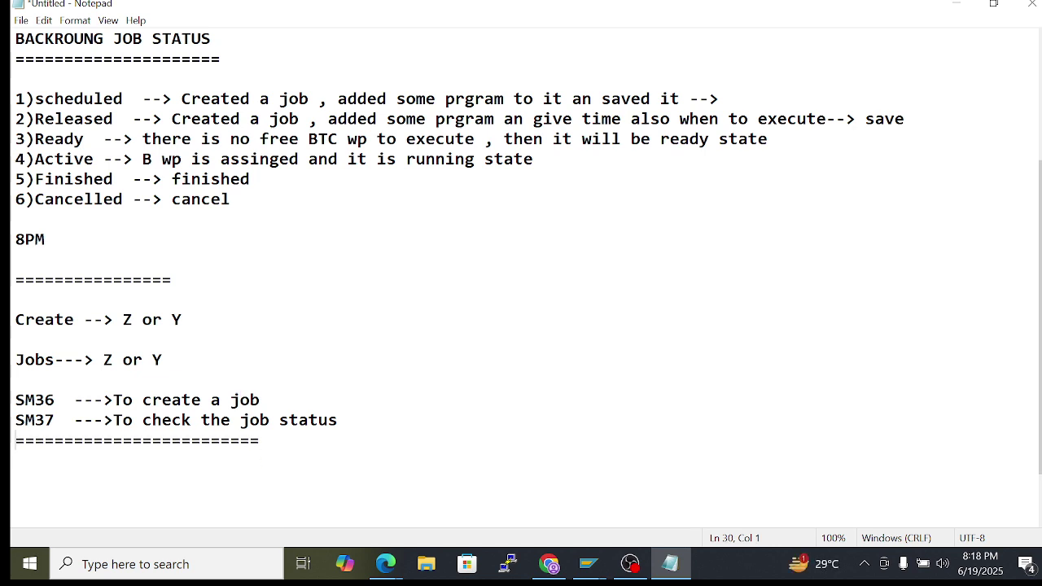
Add the line "Functional or abap will give details" below the last separator, with a blank line before and after it
left_click(260, 440)
mouse_move(599, 556)
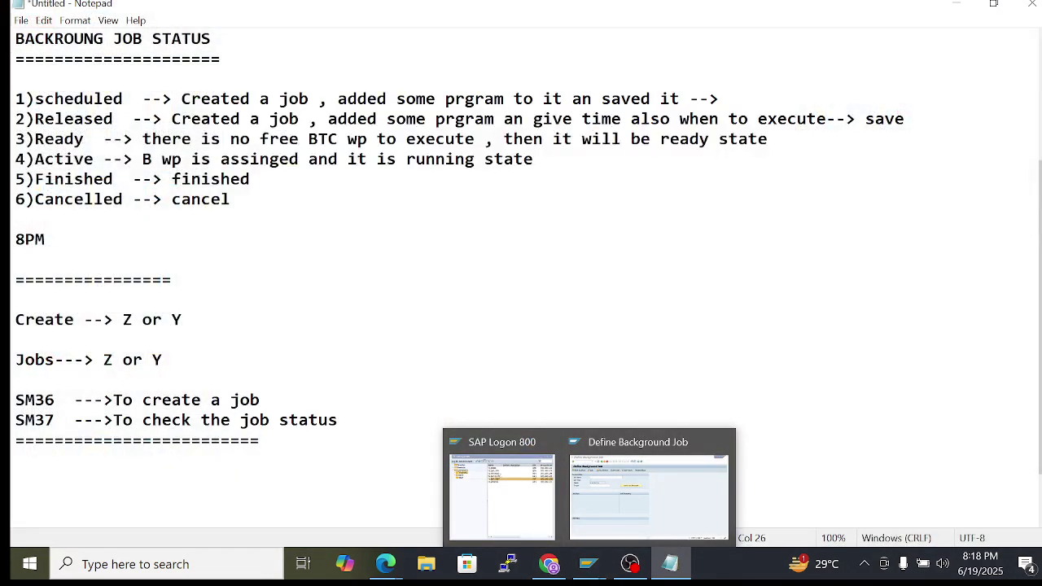
key("Return")
key("Return")
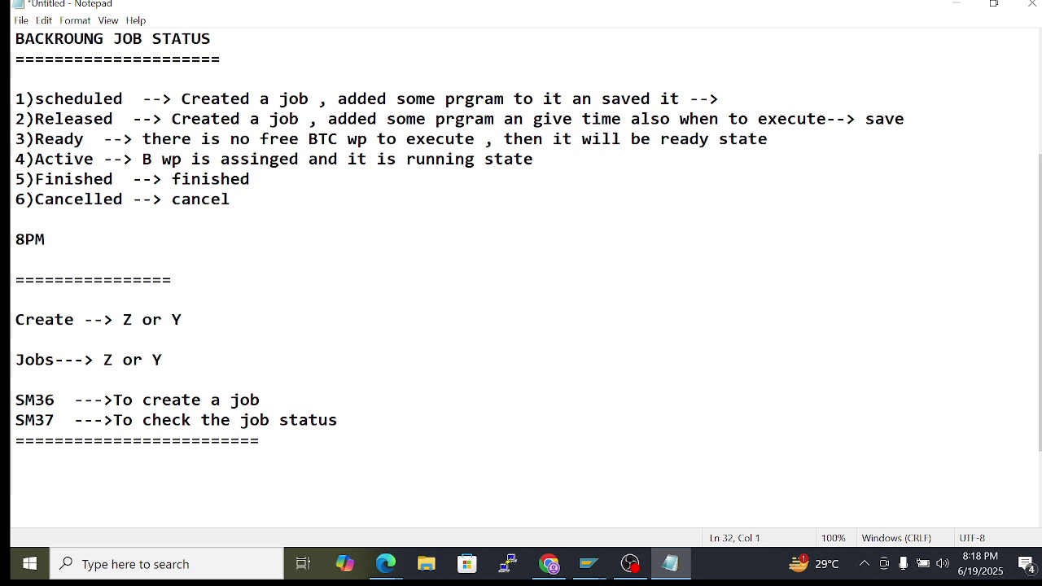
type("Functional o")
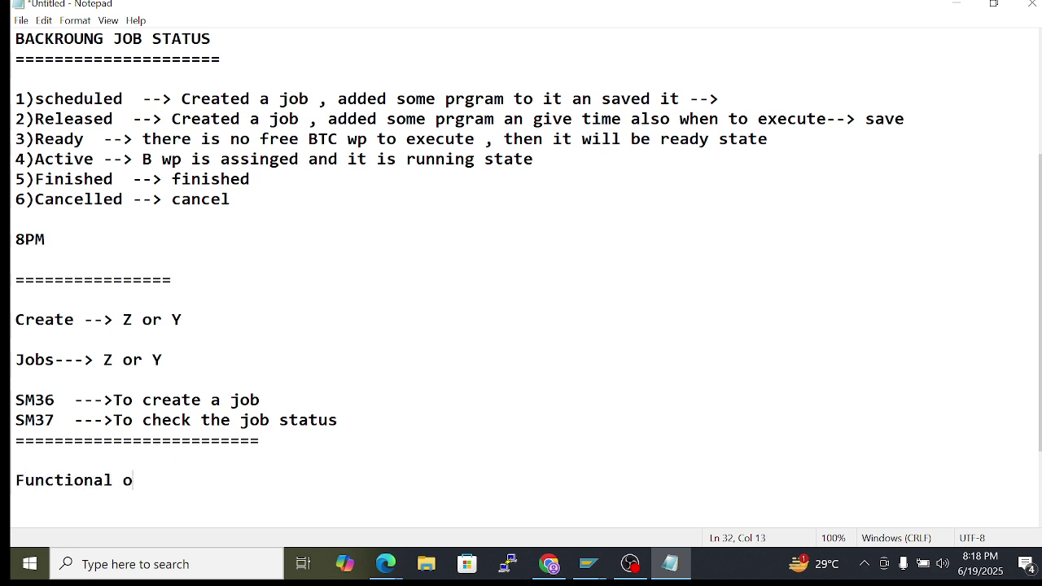
type("r abap ")
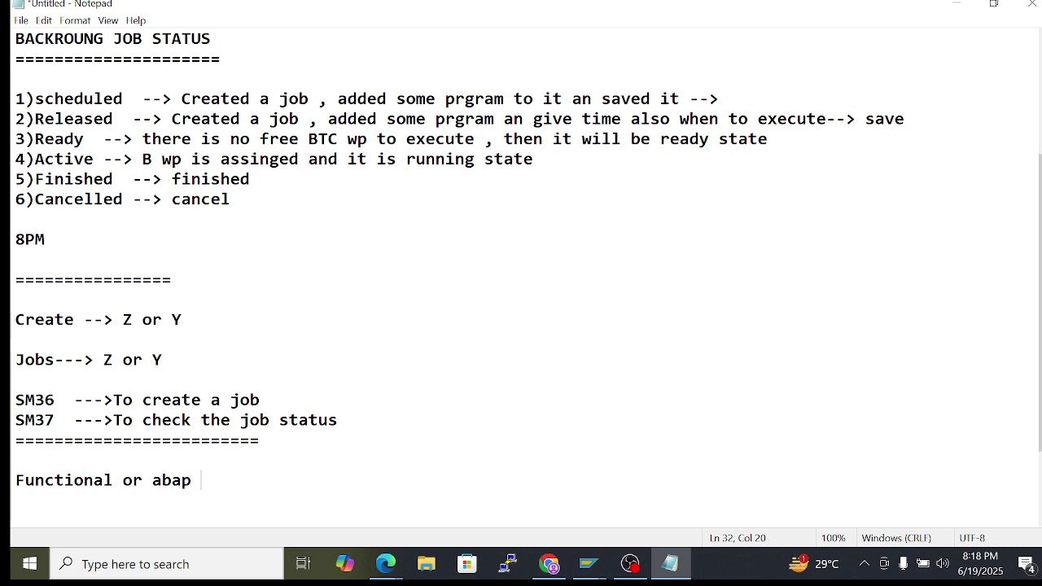
type("will give")
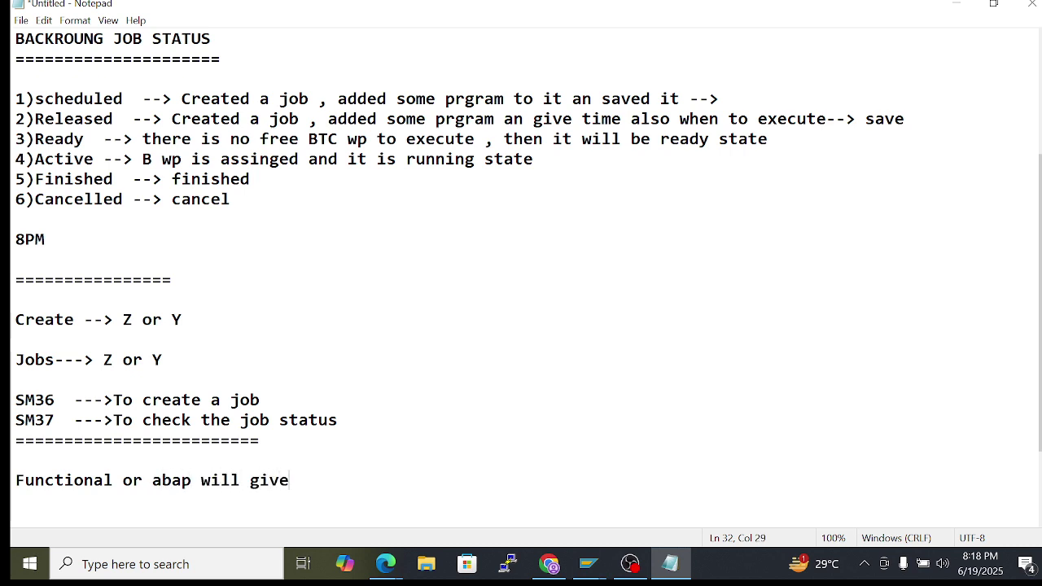
type(" details")
key("Return")
key("Return")
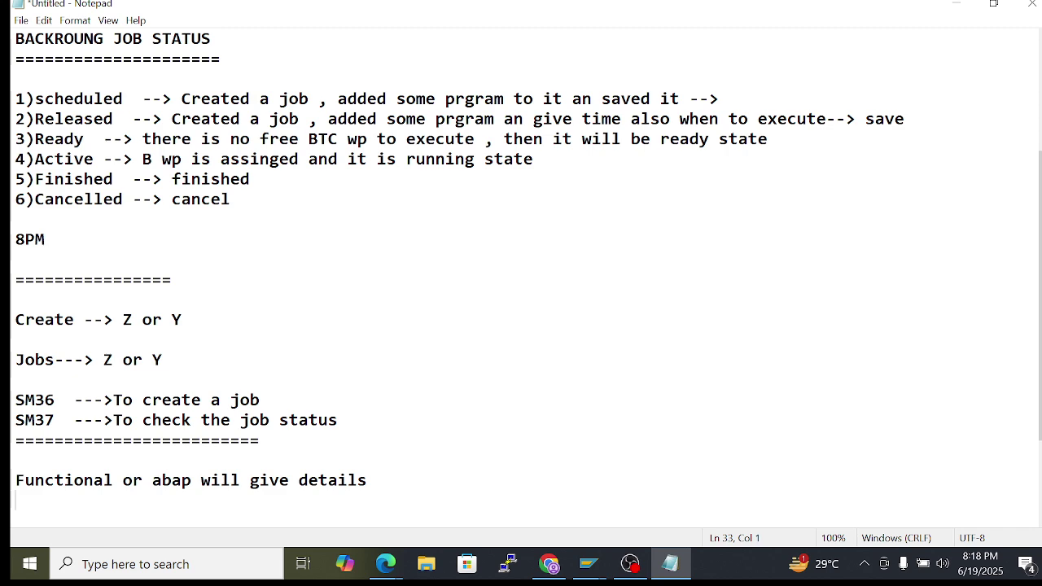
List "Job name", "program" and "time" on separate lines below the "Functional or abap" line
type("Job name")
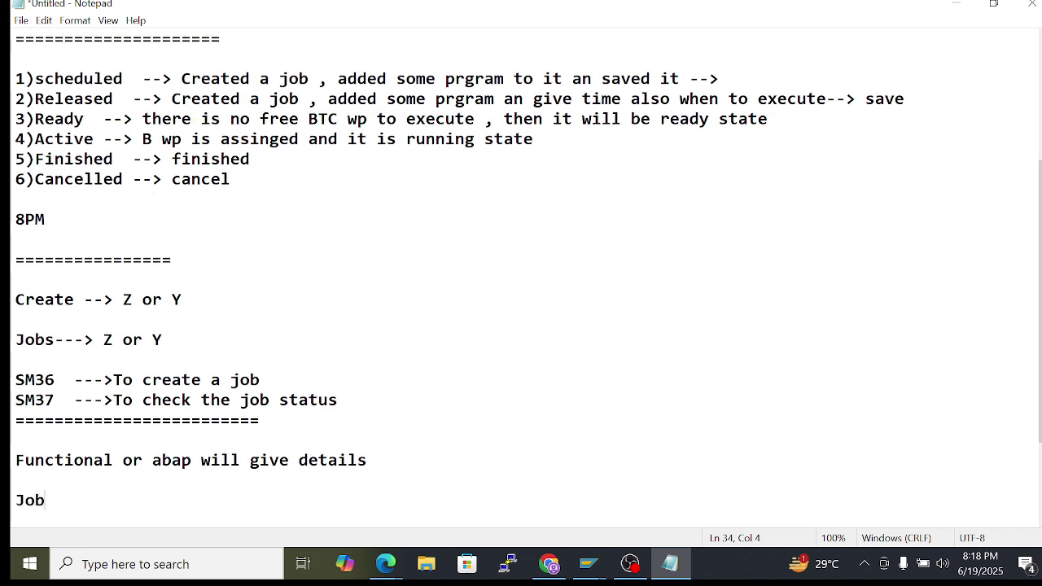
key("Return")
type("program")
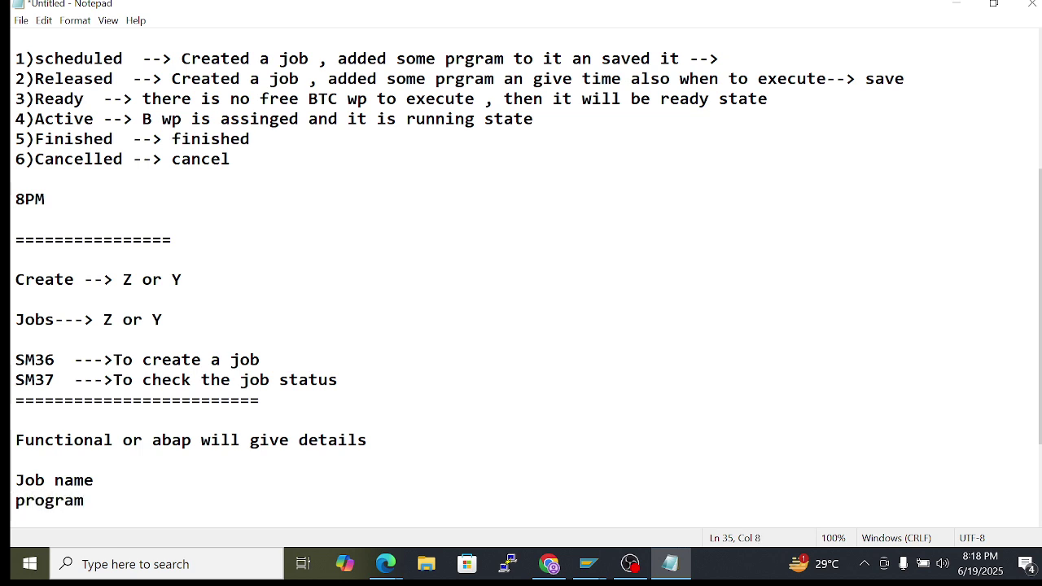
key("Return")
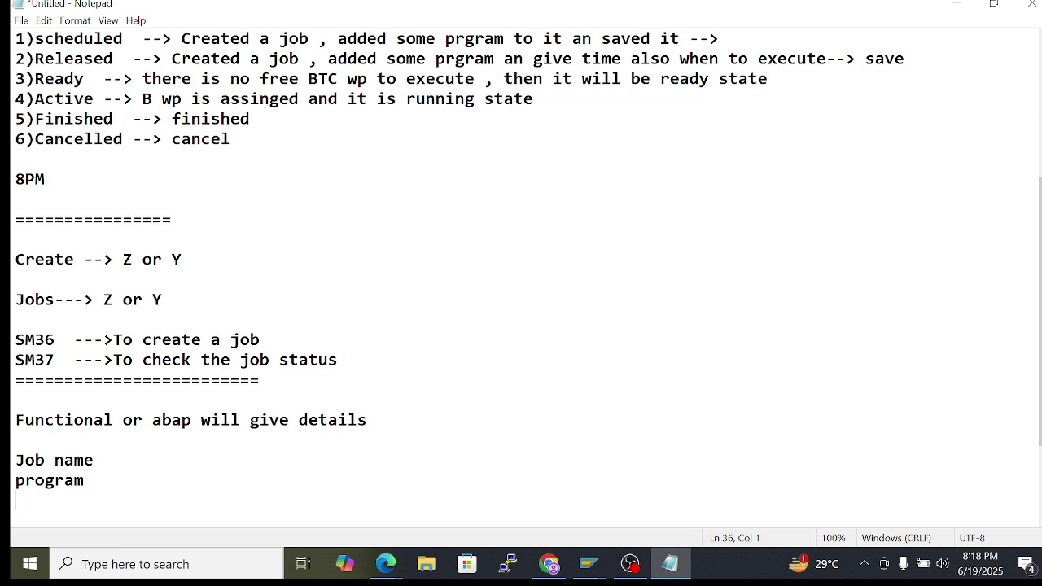
type("time")
Highlight the "Job name", "program" and "time" lines to point out the required job details
key("Home")
key("shift+Right")
key("shift+Right")
key("shift+Right")
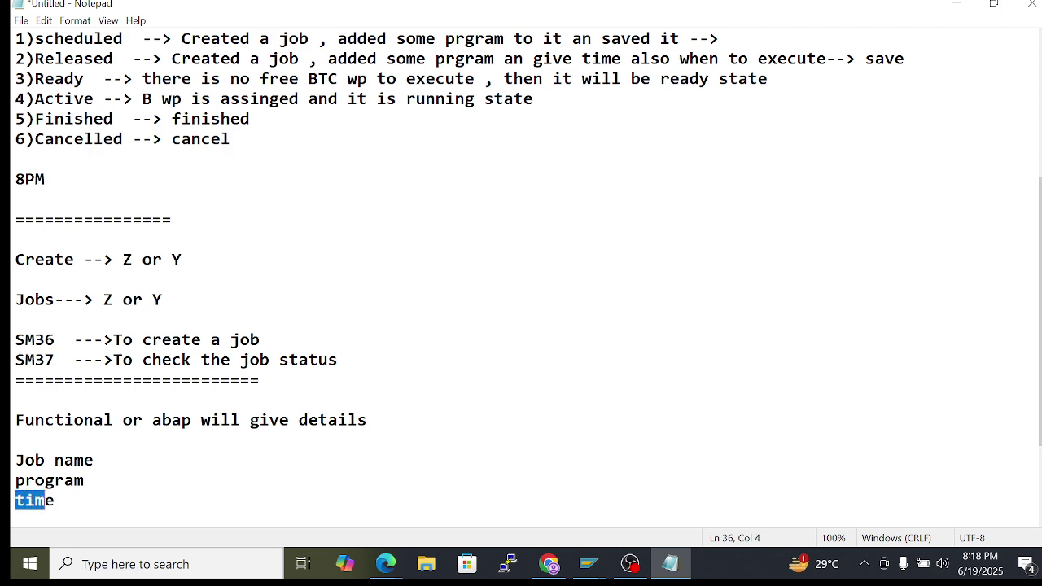
key("End")
key("shift+Home")
key("Up")
key("Up")
key("shift+Down")
key("shift+Down")
key("shift+Right")
key("shift+Right")
key("shift+Right")
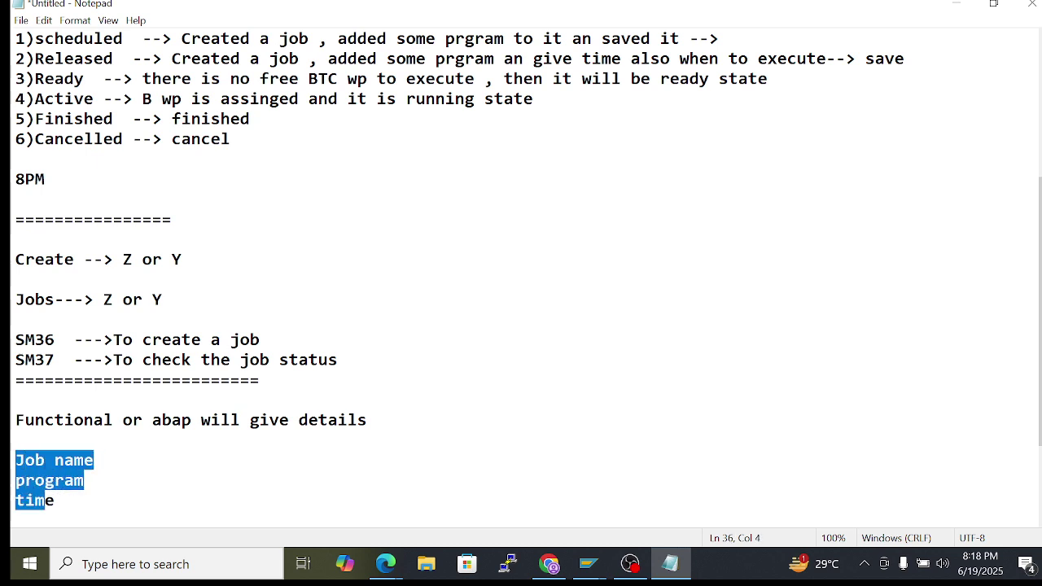
key("shift+Right")
key("Right")
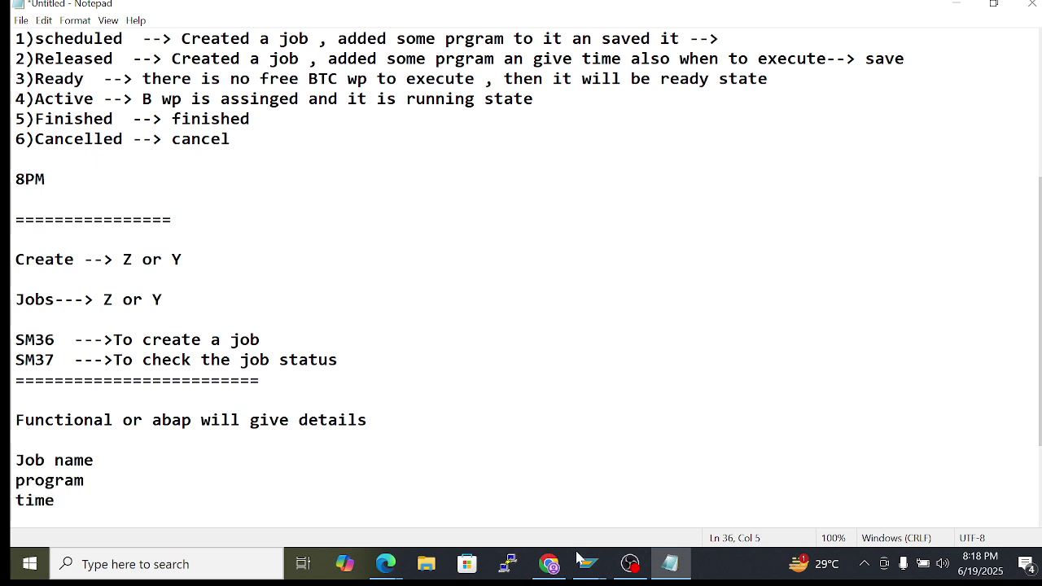
View the Define Background Job screen in SAP, and return to Notepad to highlight the job name, program and time lines
left_click(664, 499)
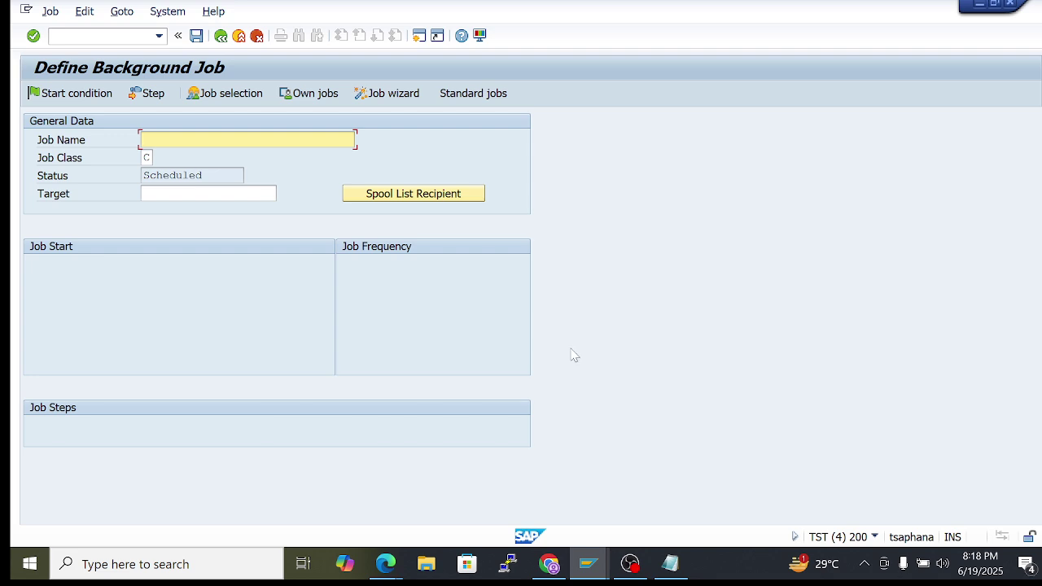
left_click(669, 563)
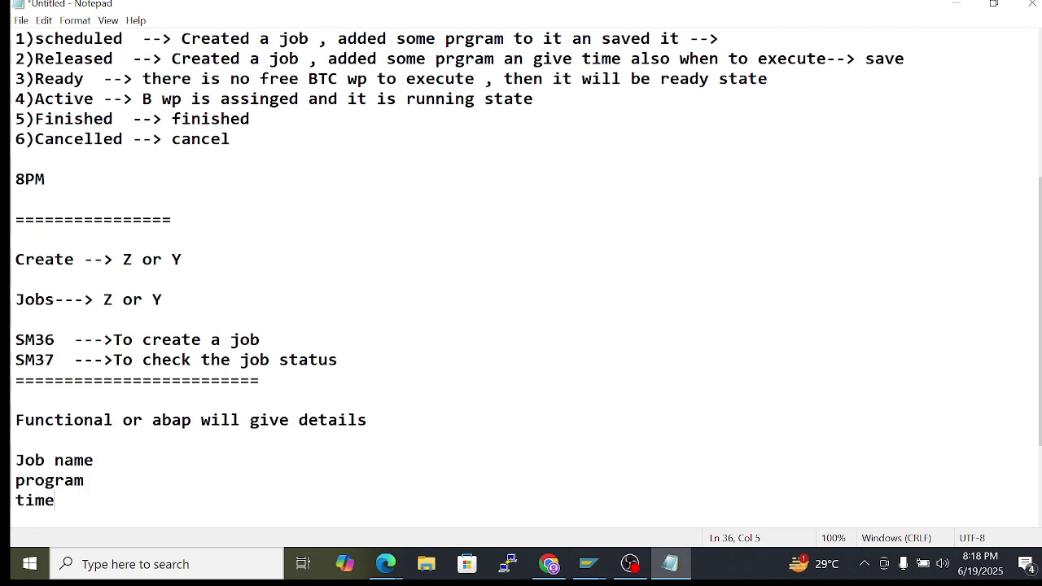
left_click_drag(15, 460, 84, 460)
left_click_drag(15, 480, 84, 480)
mouse_move(16, 500)
left_mouse_down()
mouse_move(44, 500)
mouse_move(15, 499)
left_mouse_up()
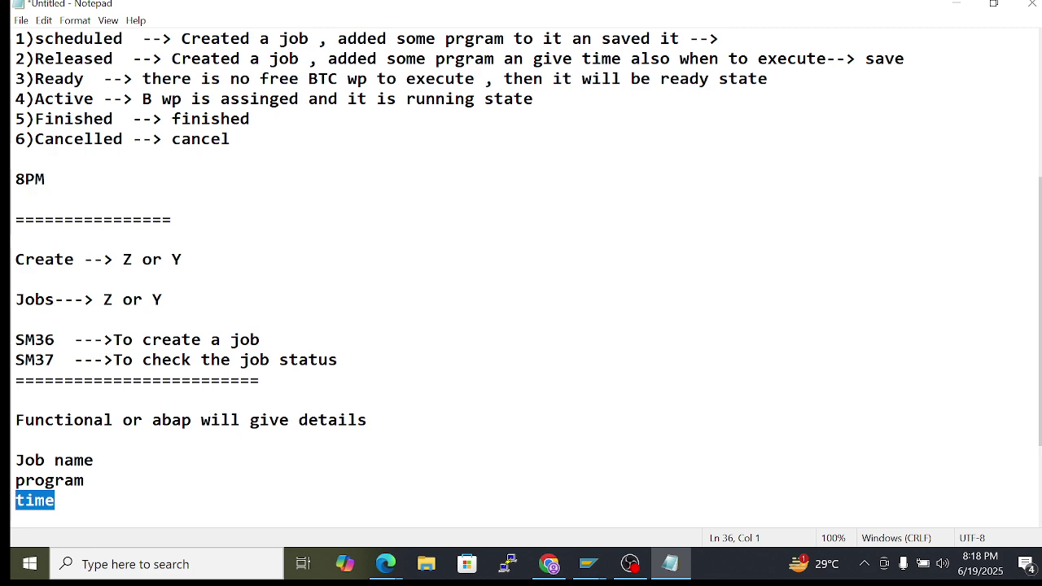
left_click_drag(16, 460, 54, 500)
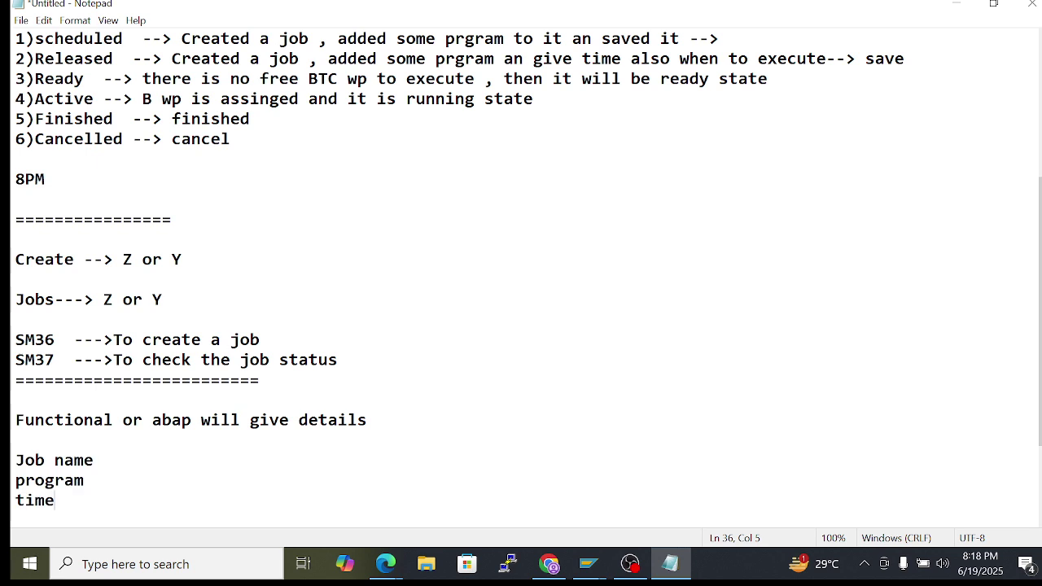
left_click_drag(15, 459, 54, 501)
key("shift+Left")
key("shift+Left")
key("shift+Left")
key("shift+Left")
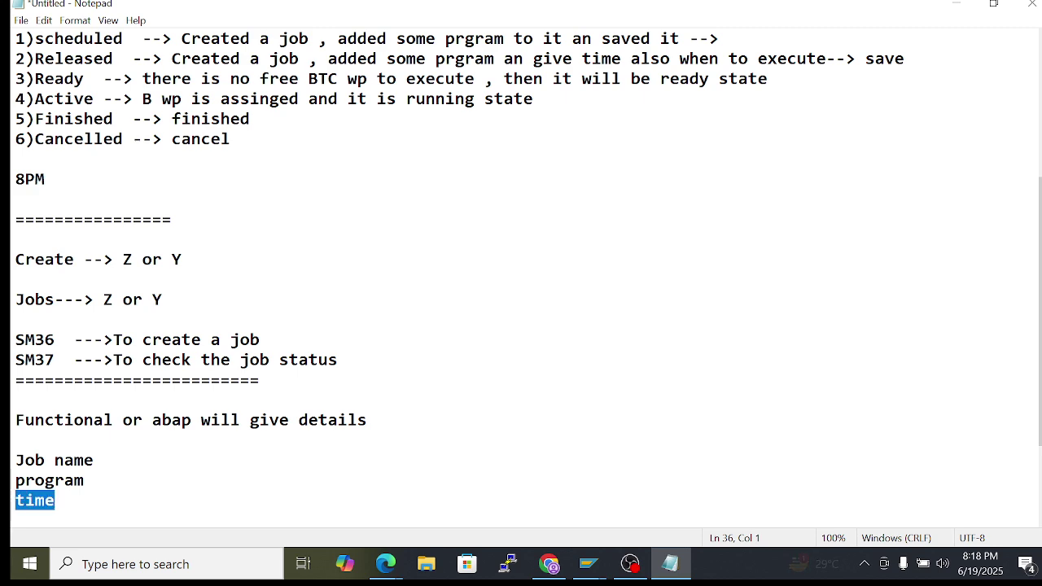
left_click(93, 460)
left_click(54, 500)
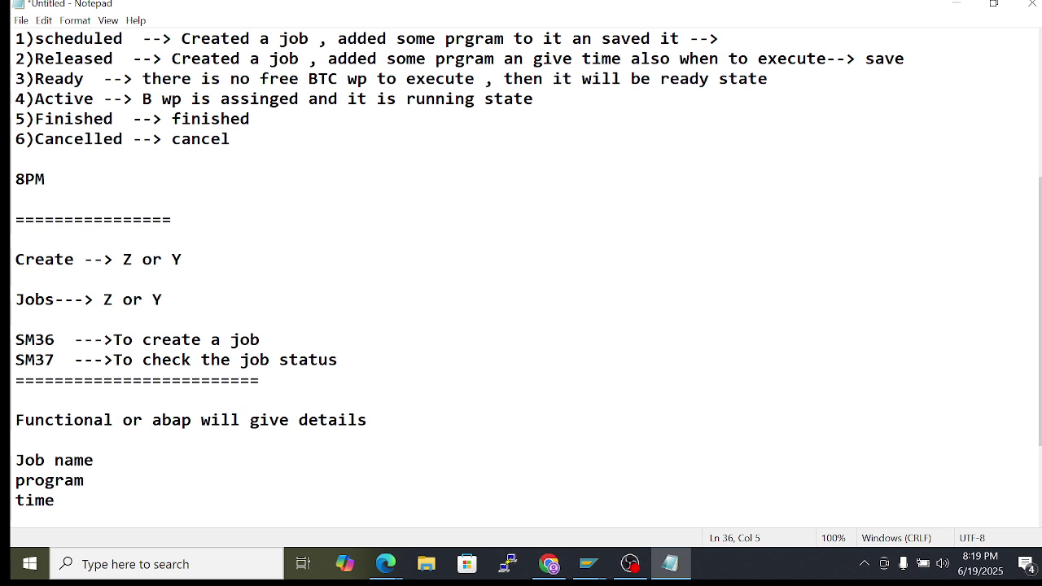
Add "Customized jobs" and "Standard jobs" on separate lines below "time", after a blank line
key("Return")
key("Return")
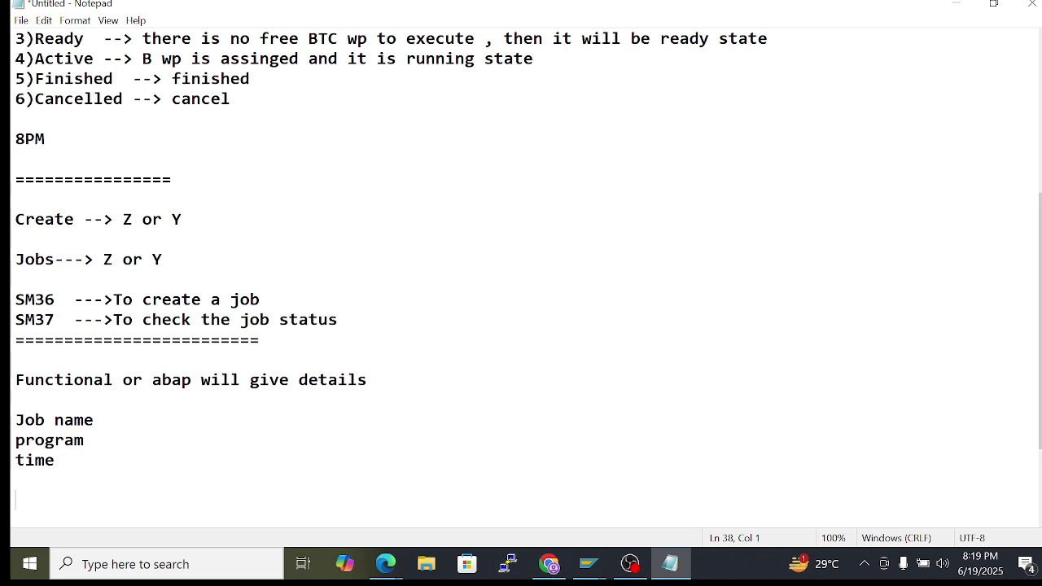
type("Customized jobs")
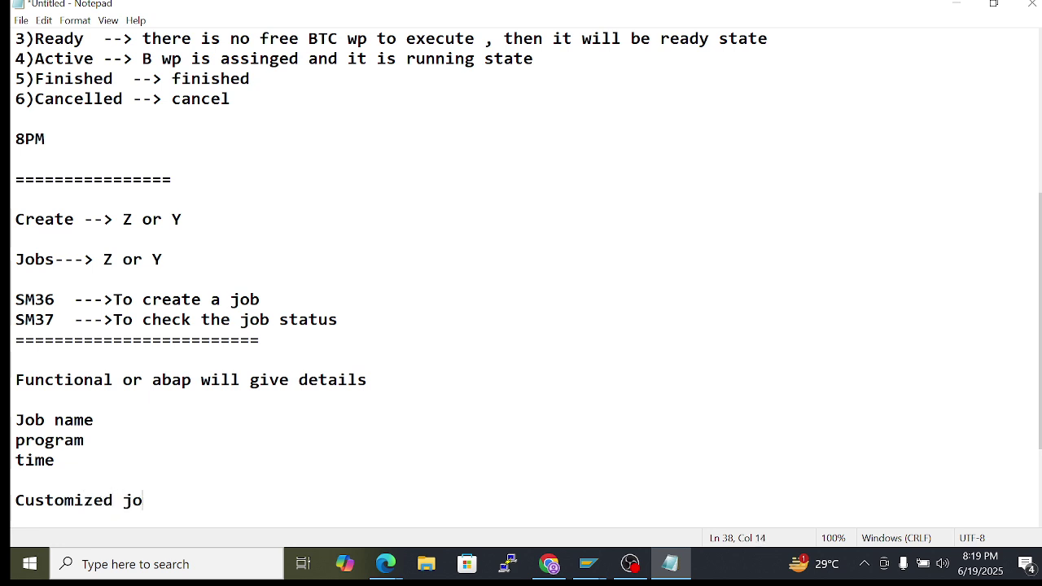
key("Return")
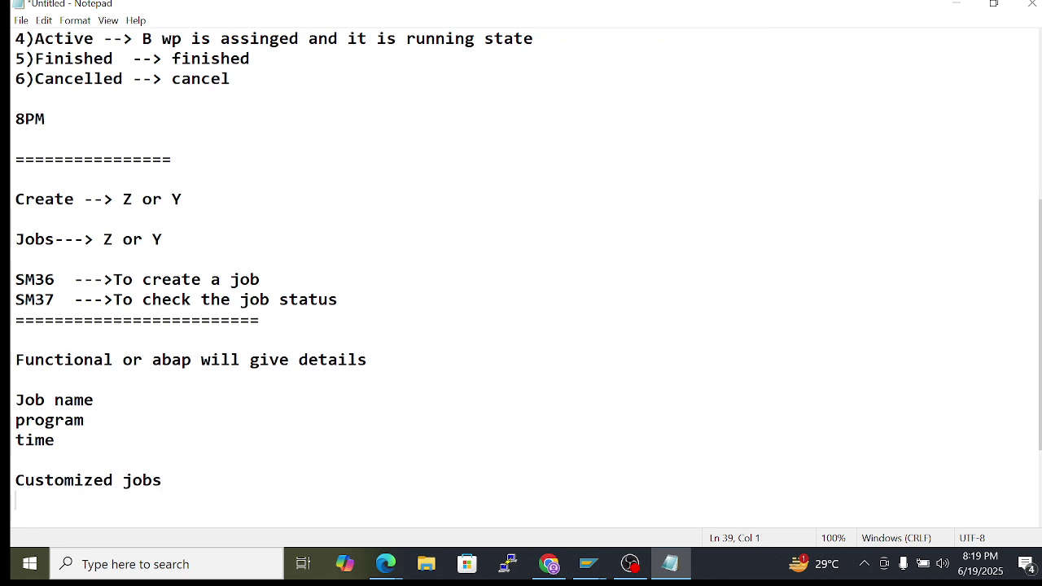
type("Standa")
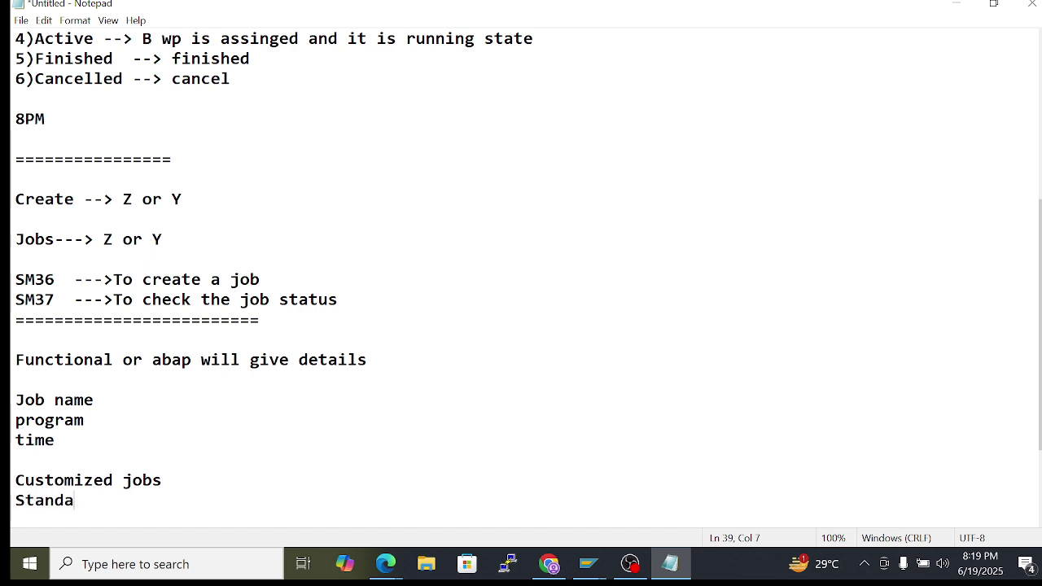
type("rd jobs")
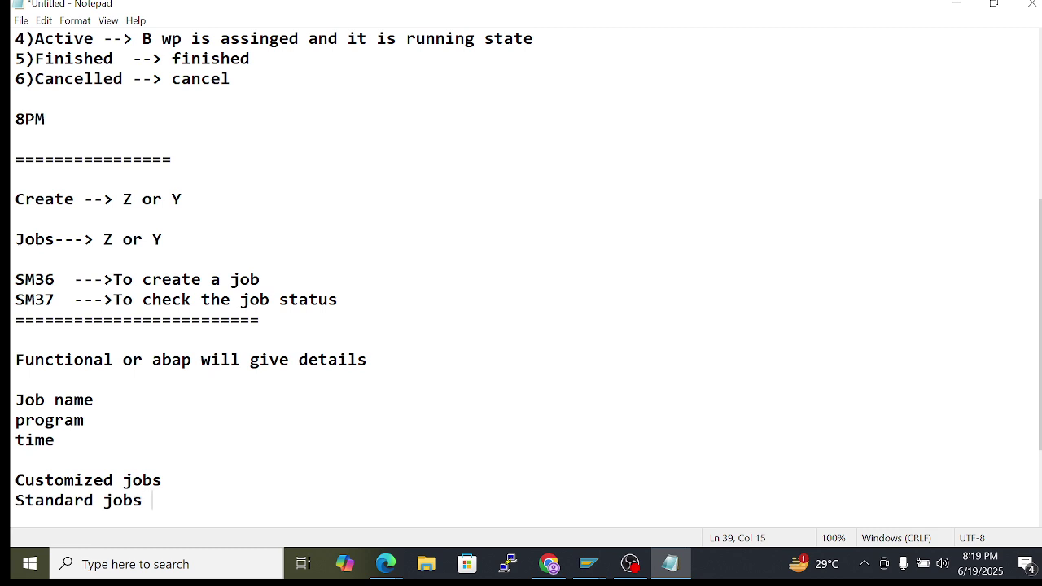
Highlight the "Standard jobs" and "Customized jobs" lines to point out the two job types
left_click_drag(16, 499, 74, 499)
left_click_drag(162, 480, 15, 480)
left_click(16, 460)
double_click(118, 480)
Add a separator line of 24 equals signs below "Standard jobs", leaving a blank line before and after it
left_click(142, 499)
key("Return")
key("Return")
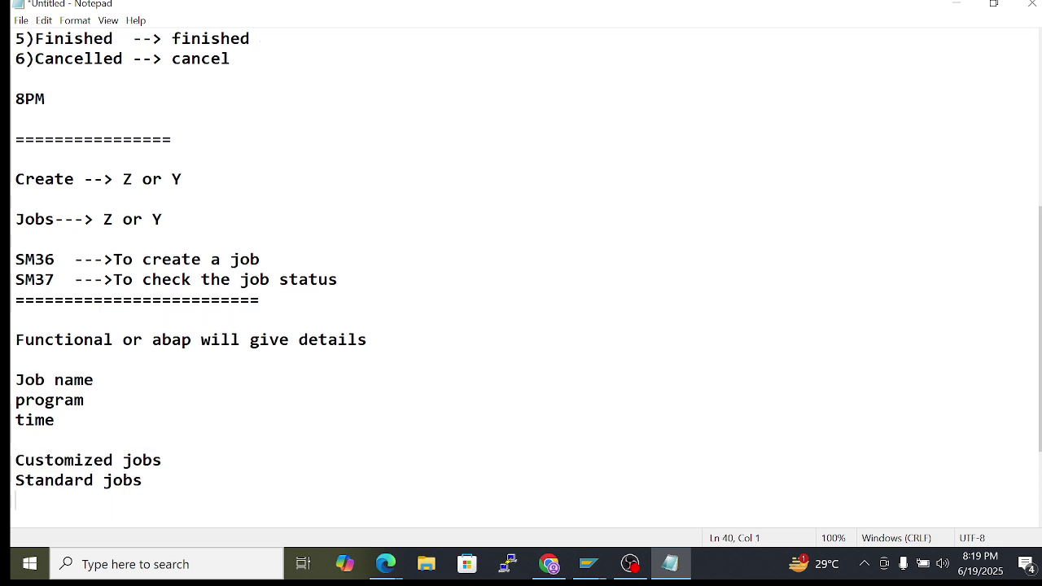
type("-=")
key("BackSpace")
key("BackSpace")
type("========================")
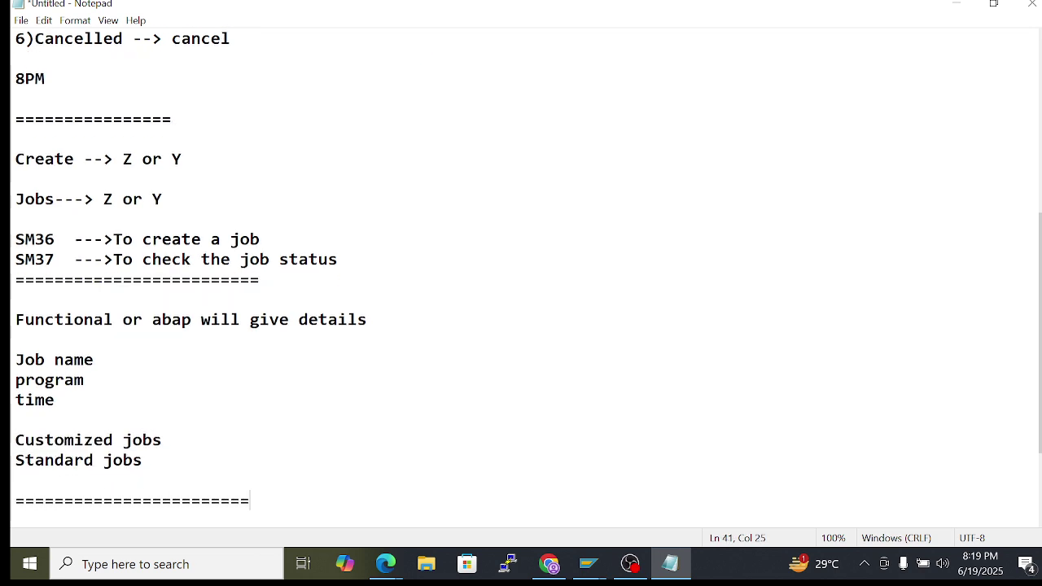
key("Return")
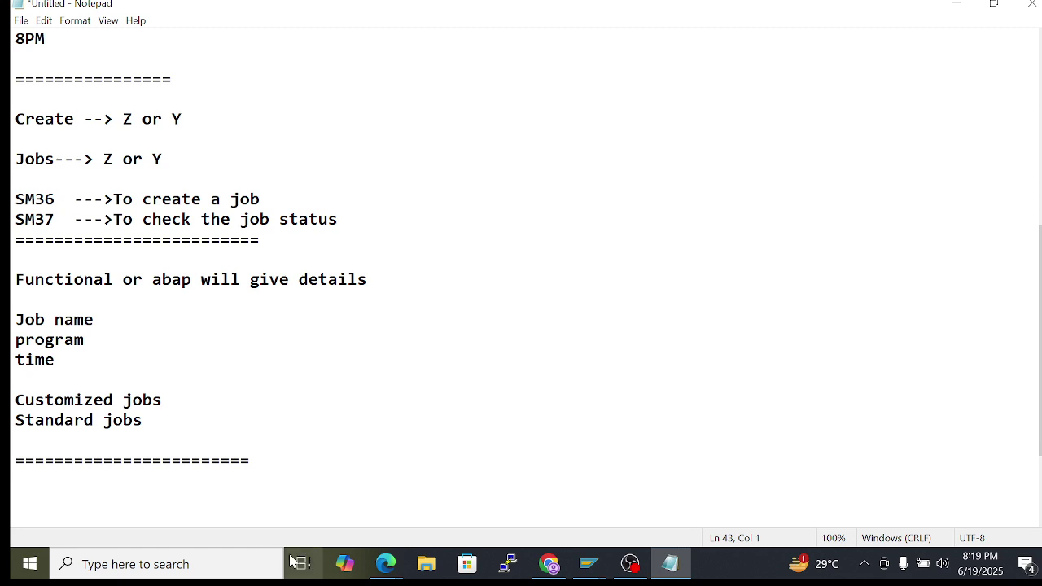
Switch to SAP and enter Z_JOB_BATC7_1 as the background job's name
mouse_move(582, 568)
left_click(632, 502)
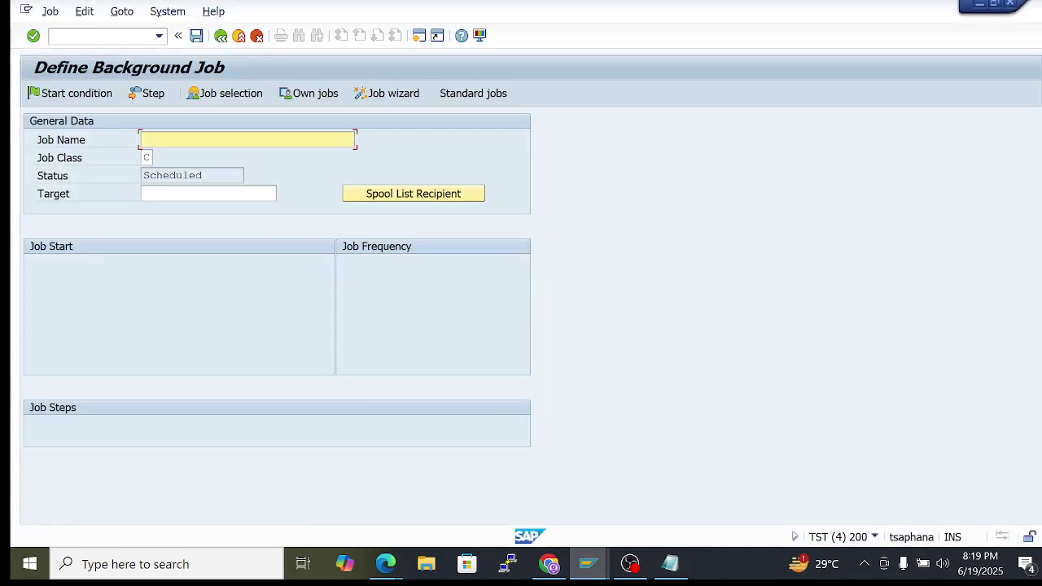
left_click(81, 35)
left_click(145, 139)
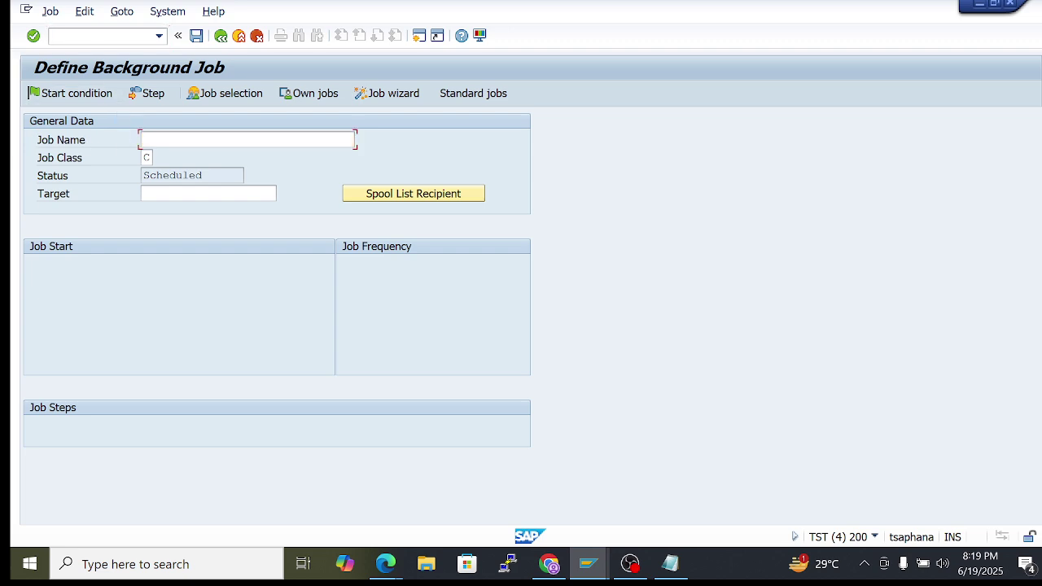
type("Z")
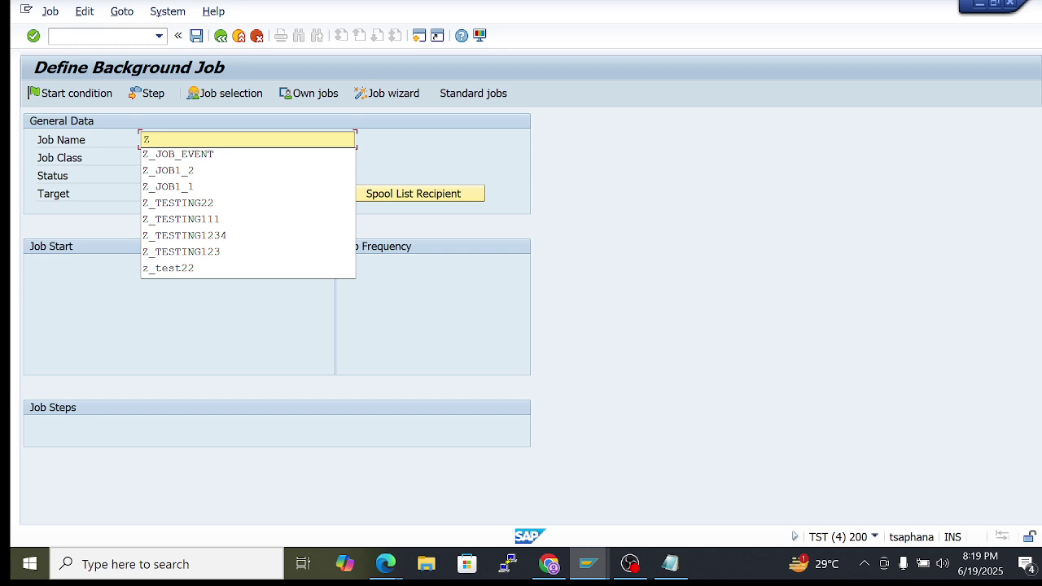
type("_")
left_click(146, 140)
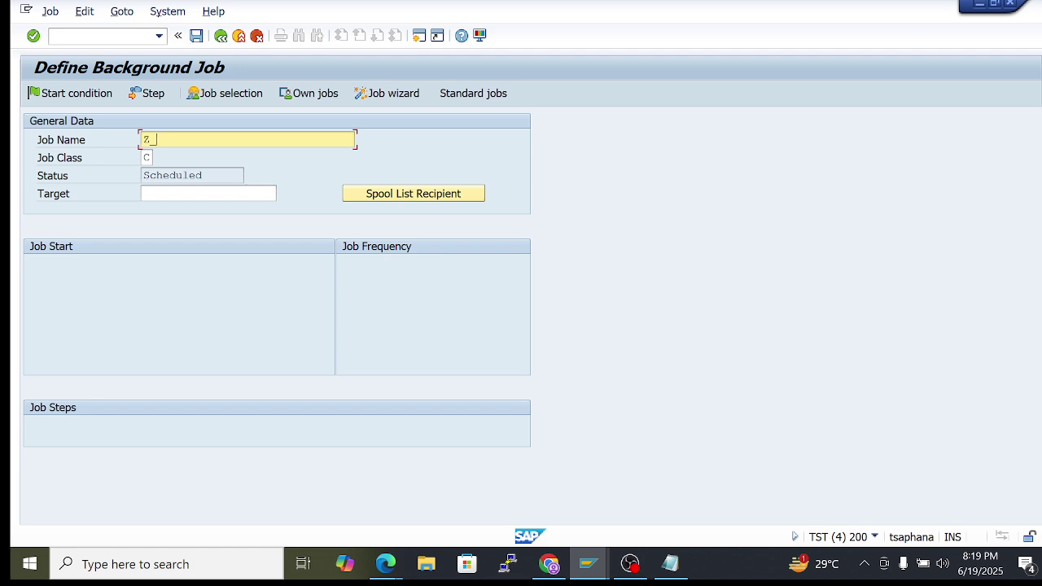
type("J")
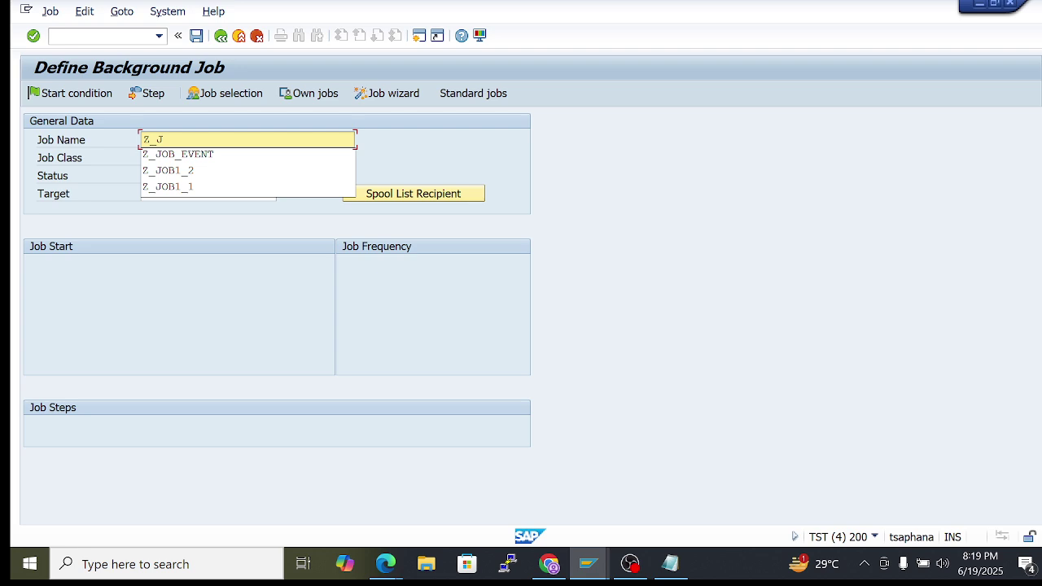
type("OB_")
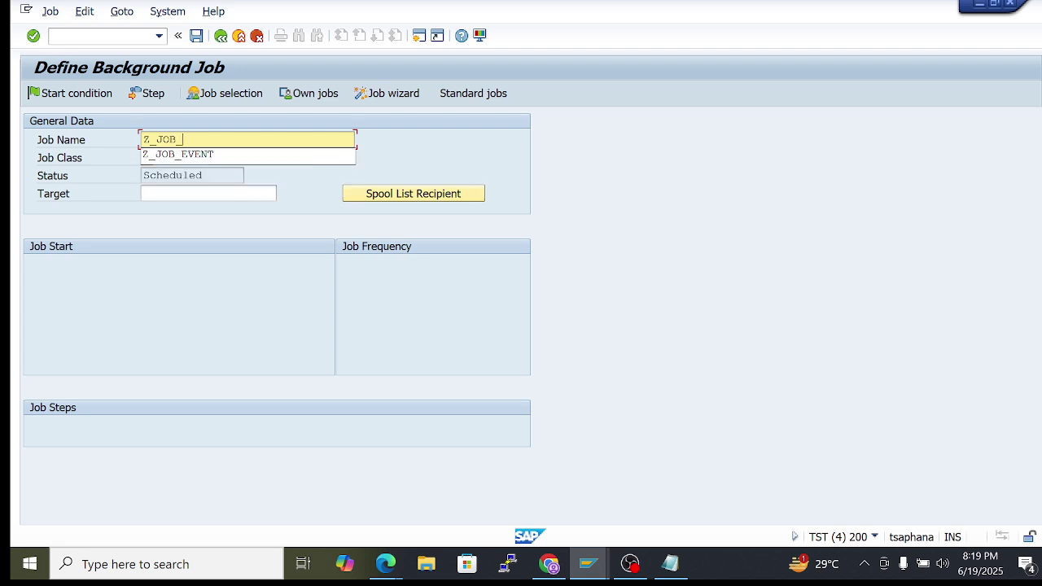
type("BATC7_")
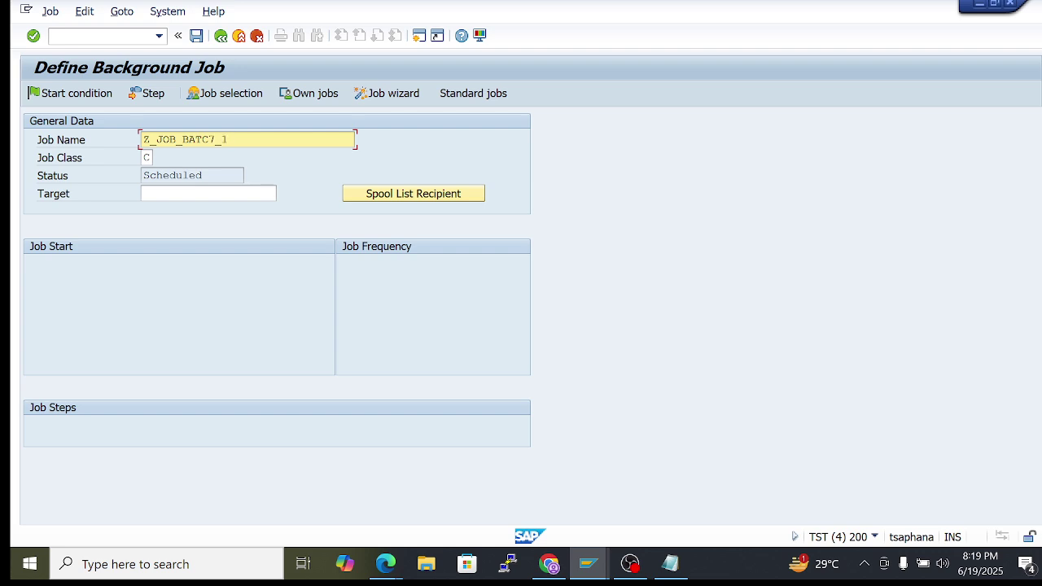
type("1")
Change the job name to Z_JOB1_BATC7 and highlight the whole name
key("End")
key("BackSpace")
key("BackSpace")
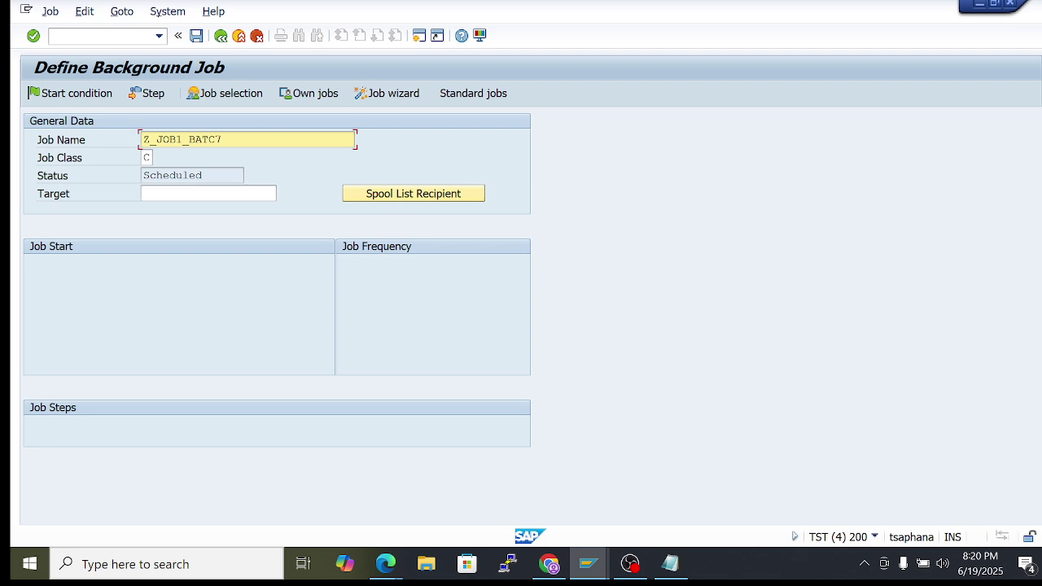
key("shift+Home")
key("End")
key("shift+Home")
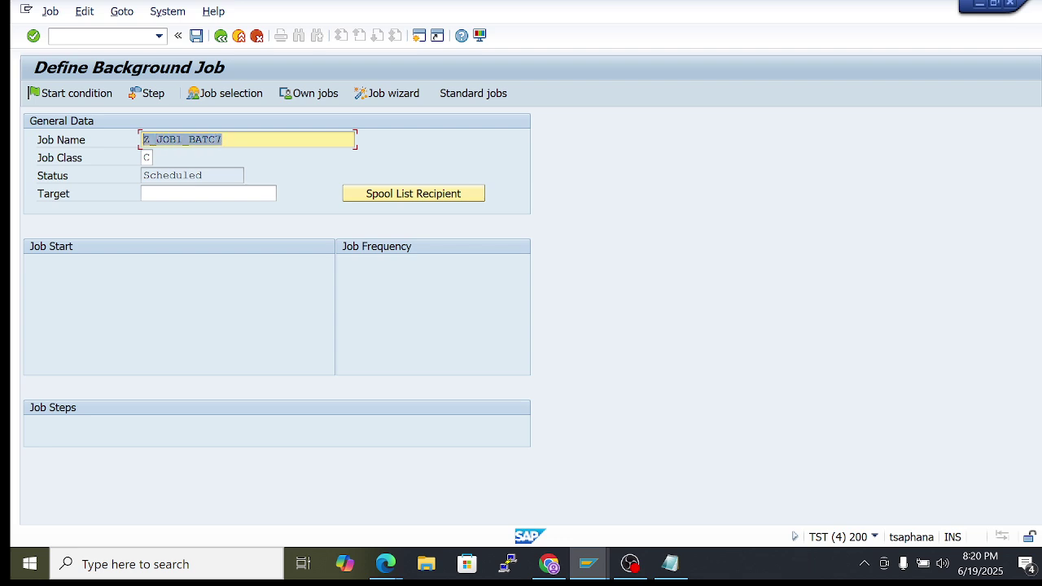
View the priorities available for the job class, and close the list without choosing one
left_click(77, 157)
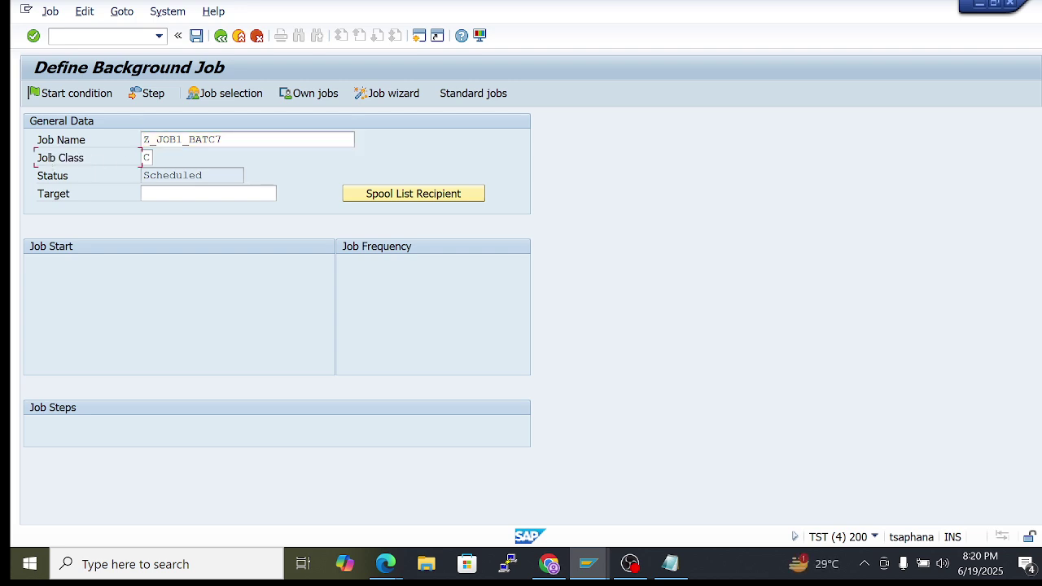
left_click(157, 158)
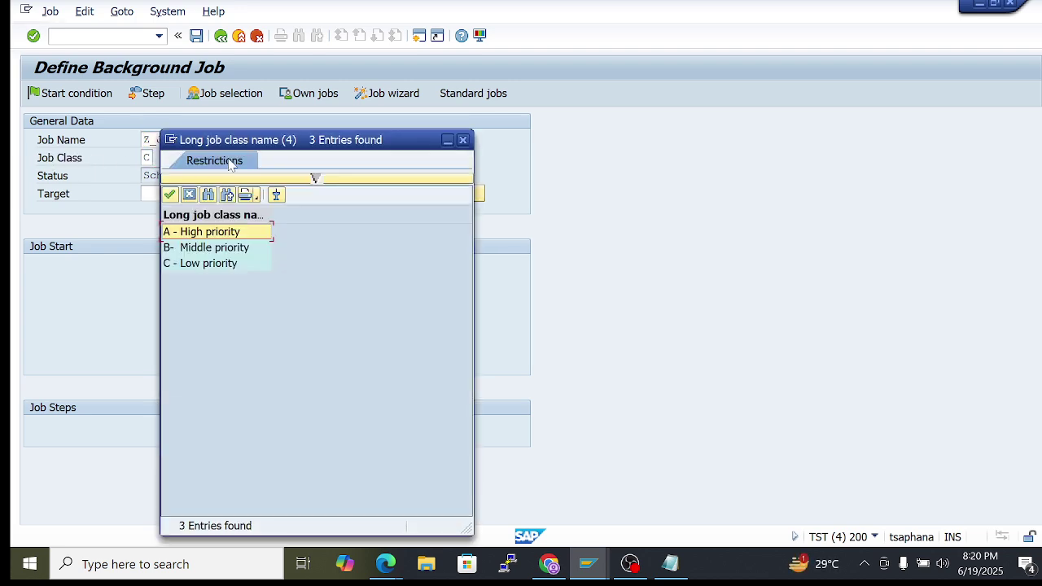
left_click_drag(244, 140, 291, 136)
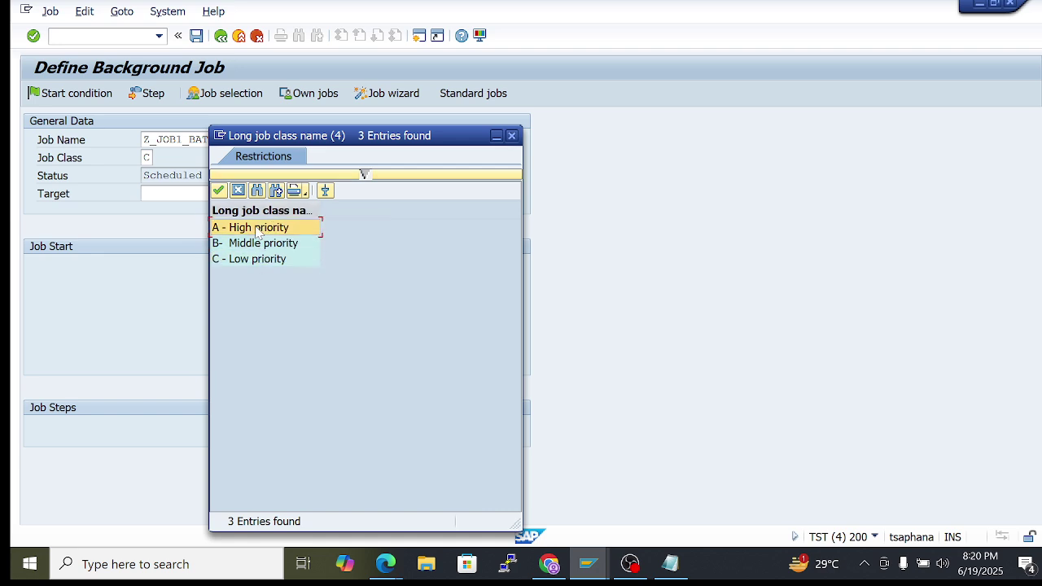
left_click(511, 136)
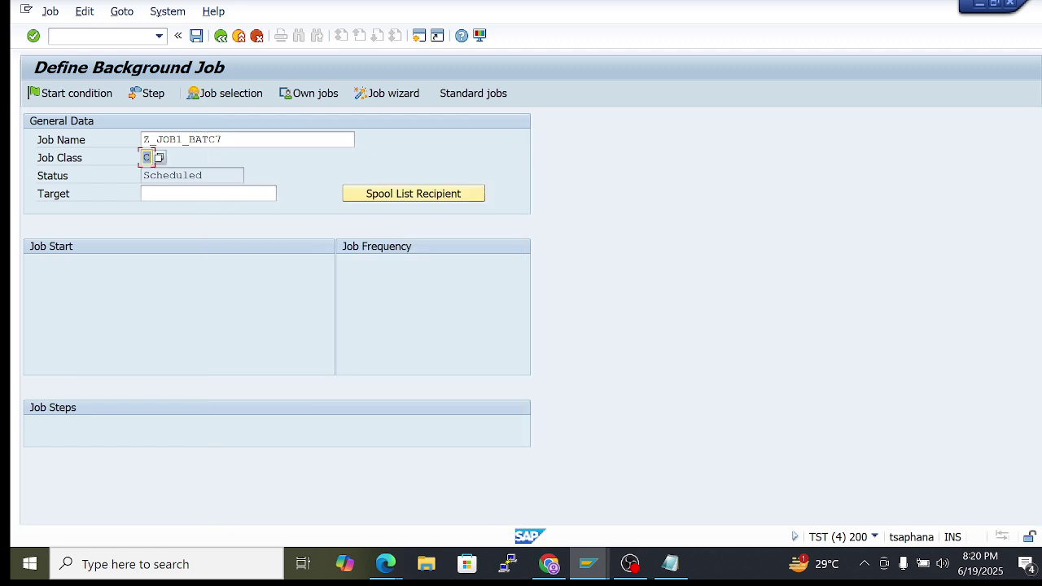
Choose C - Low priority as the job class from the list of class values
left_click(159, 158)
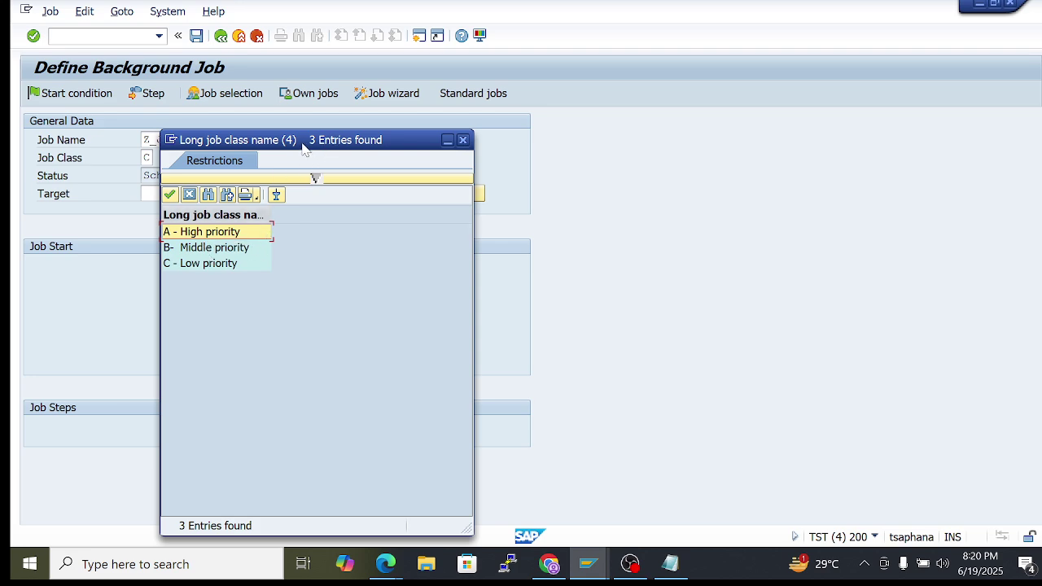
left_click_drag(310, 145, 421, 120)
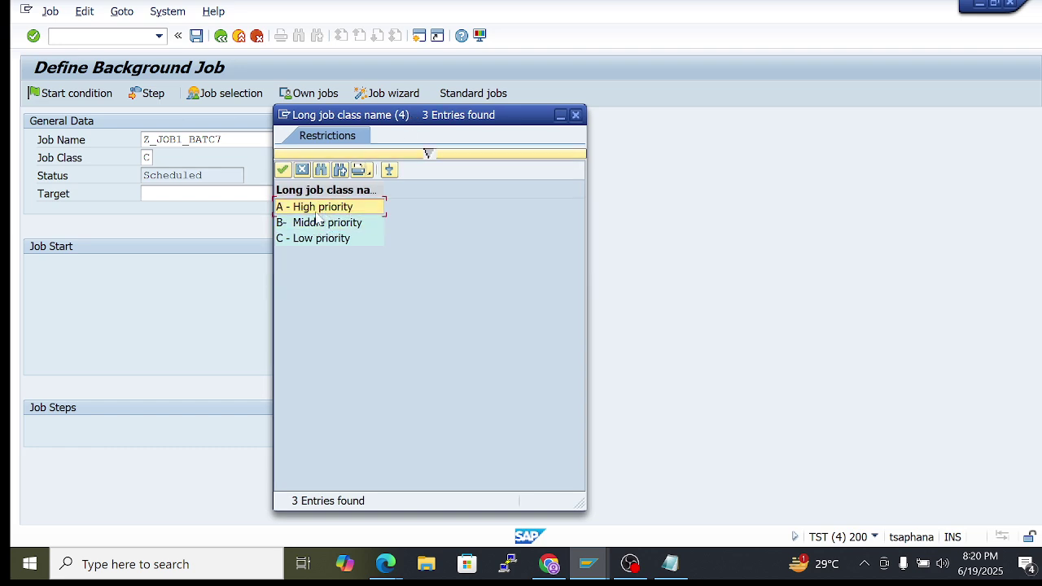
left_click_drag(500, 124, 467, 123)
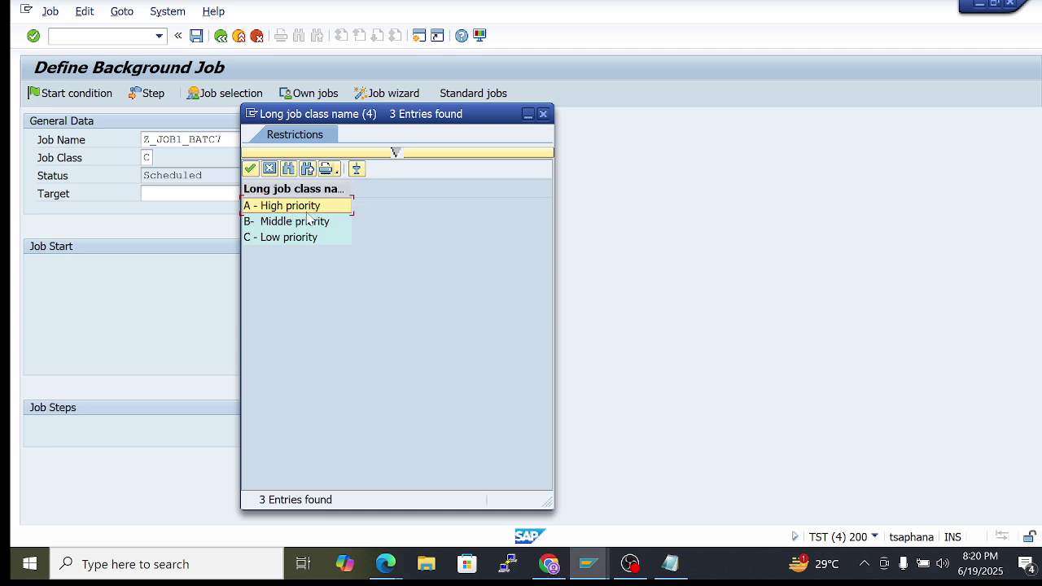
left_click(273, 240)
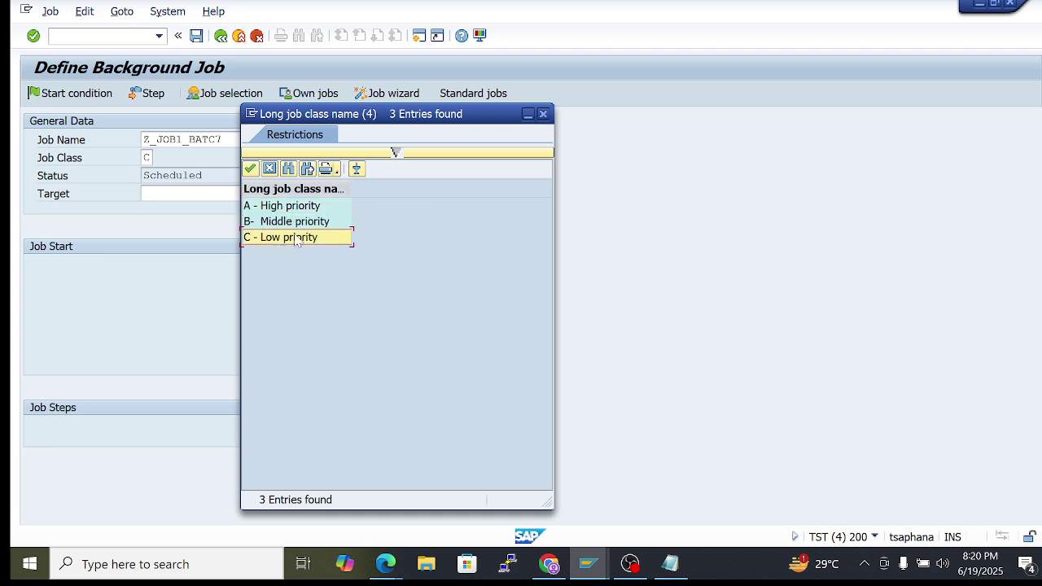
double_click(275, 241)
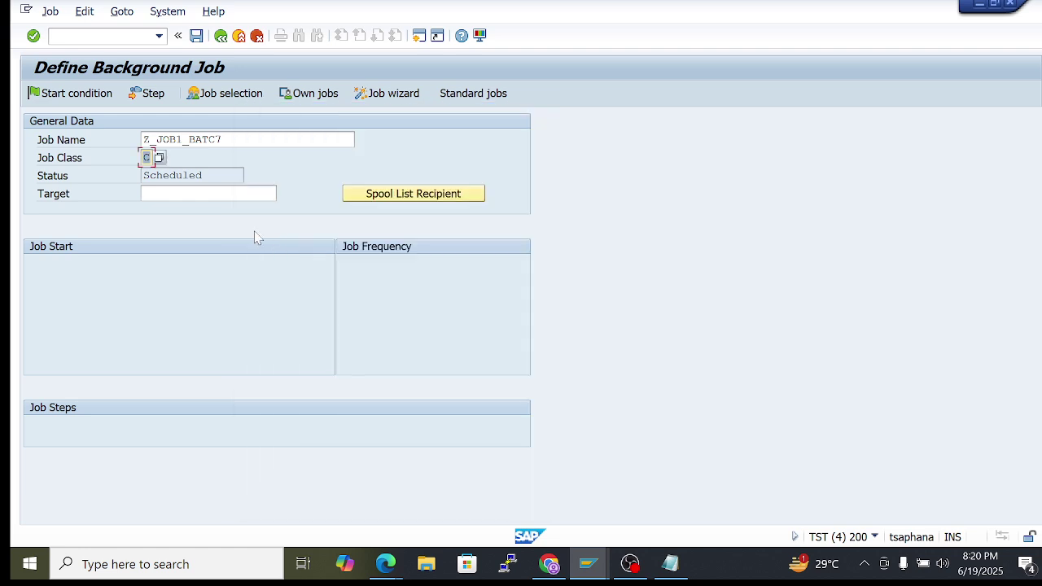
Review the job class priorities again, and consult the Notepad notes before returning to SAP
left_click(160, 158)
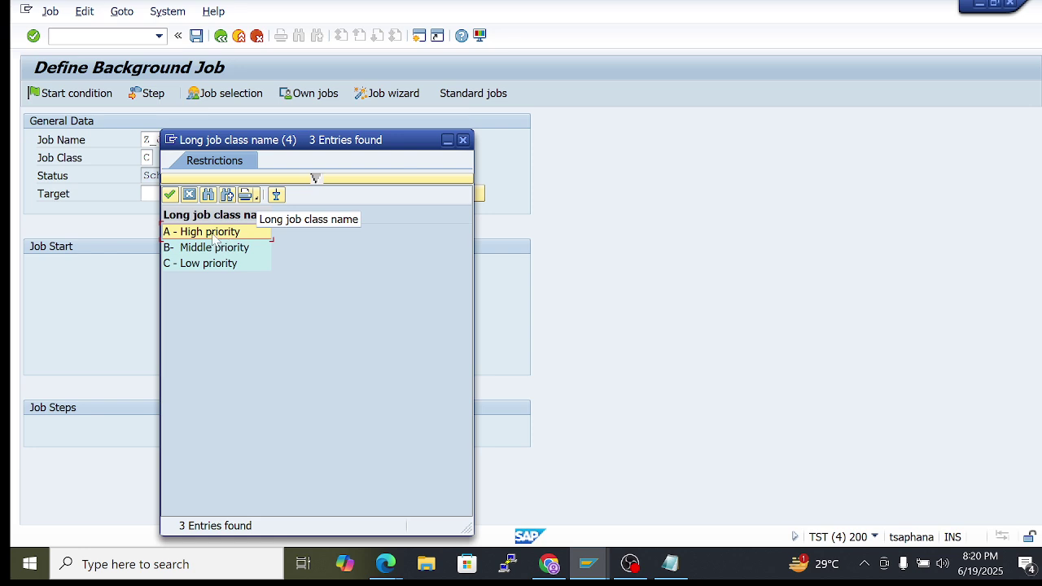
left_click(462, 140)
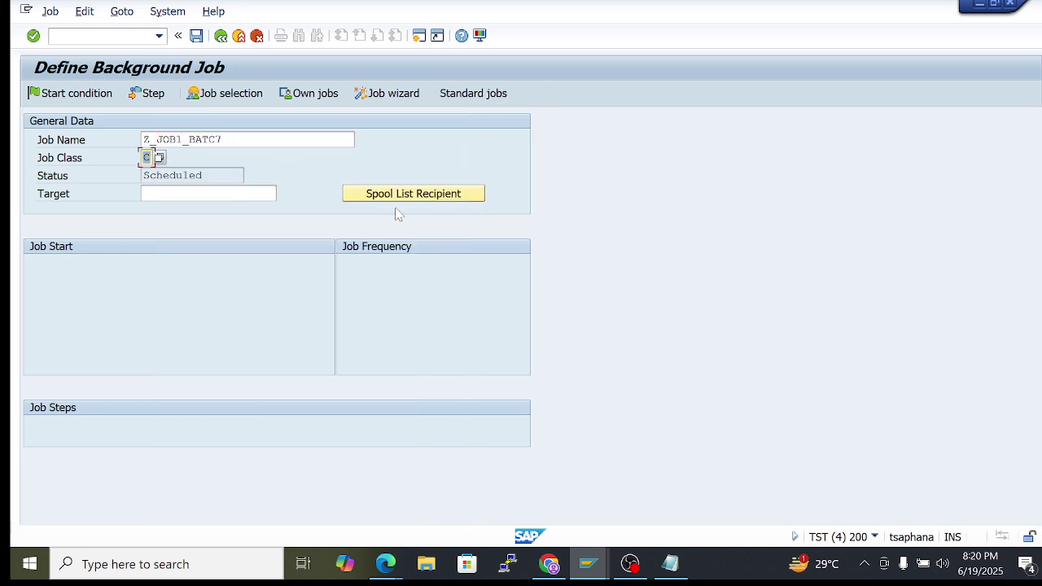
left_click(222, 140)
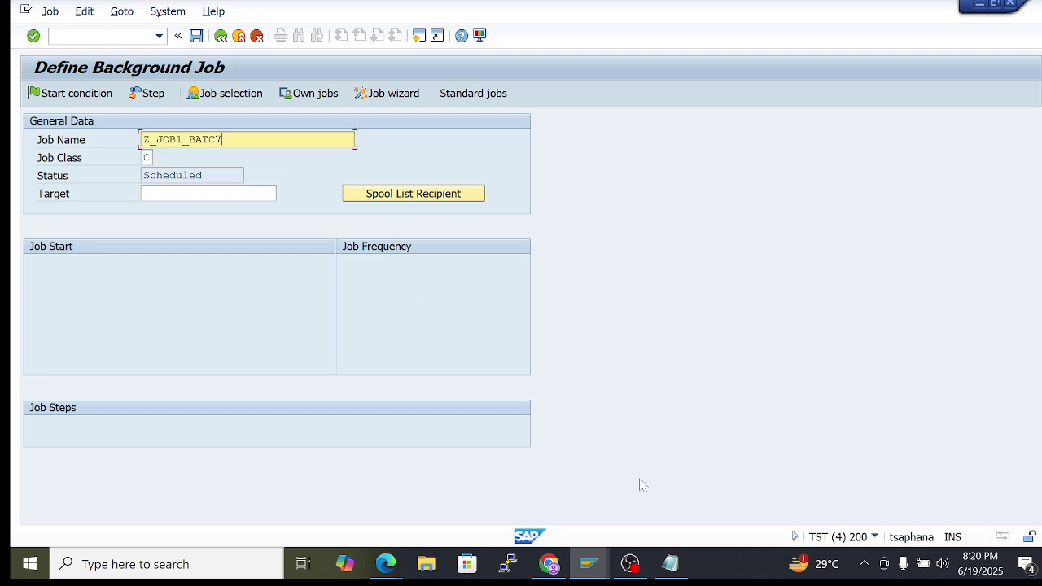
mouse_move(666, 564)
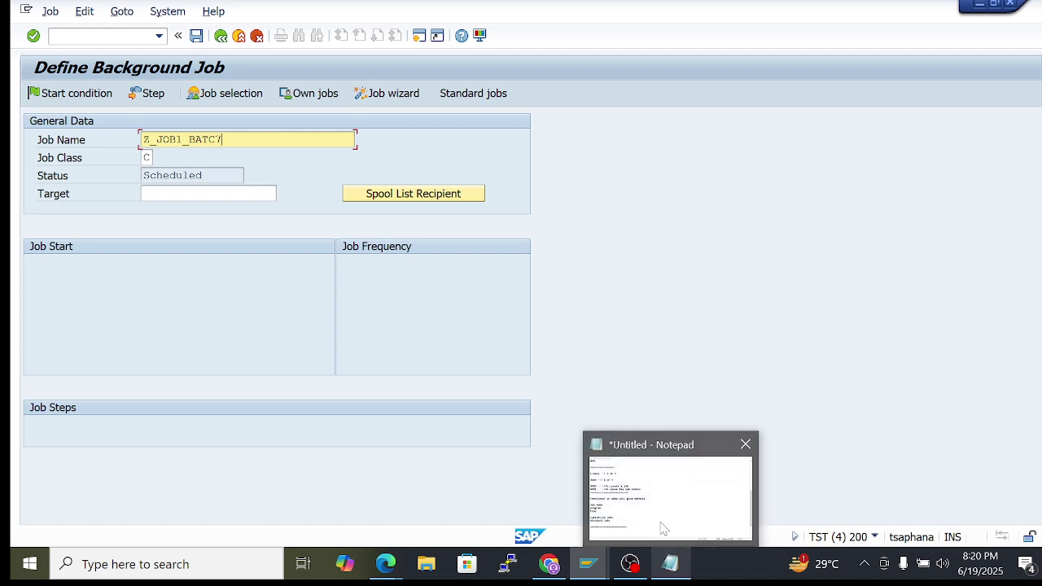
left_click(665, 525)
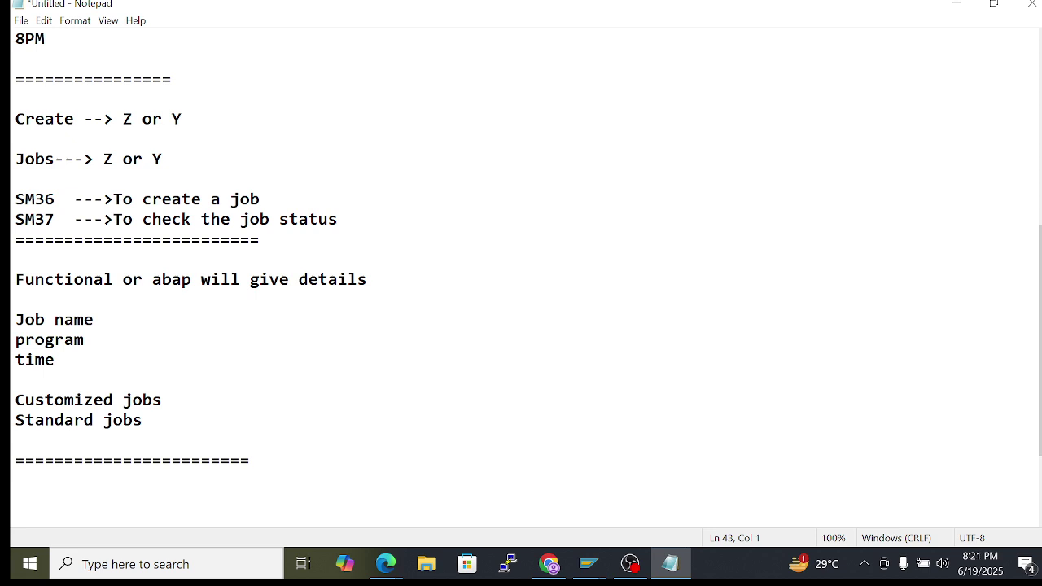
key("alt+Tab")
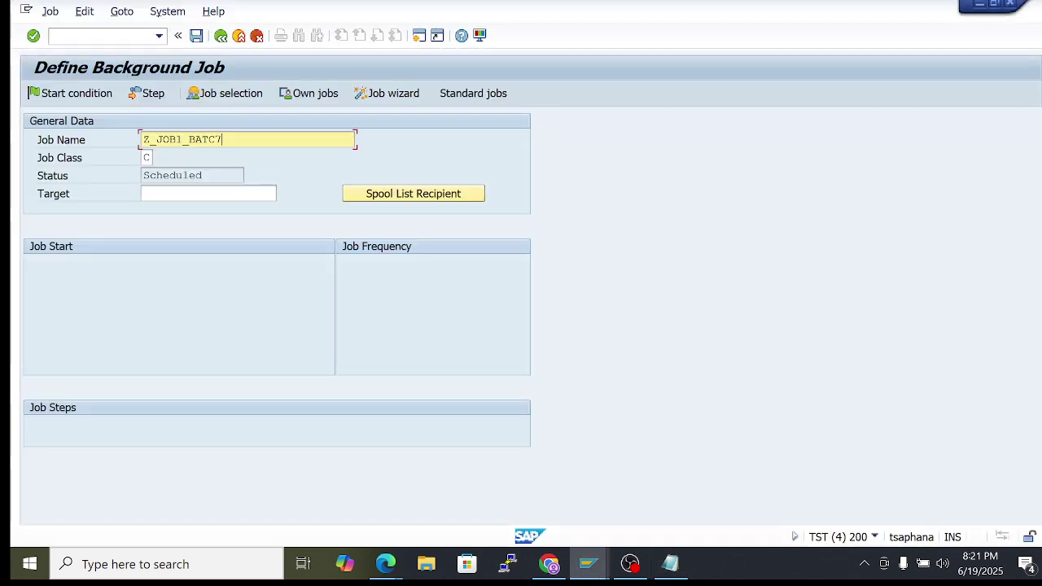
Show the high, middle and low priority job classes once more, and close the list without choosing one
left_click(150, 157)
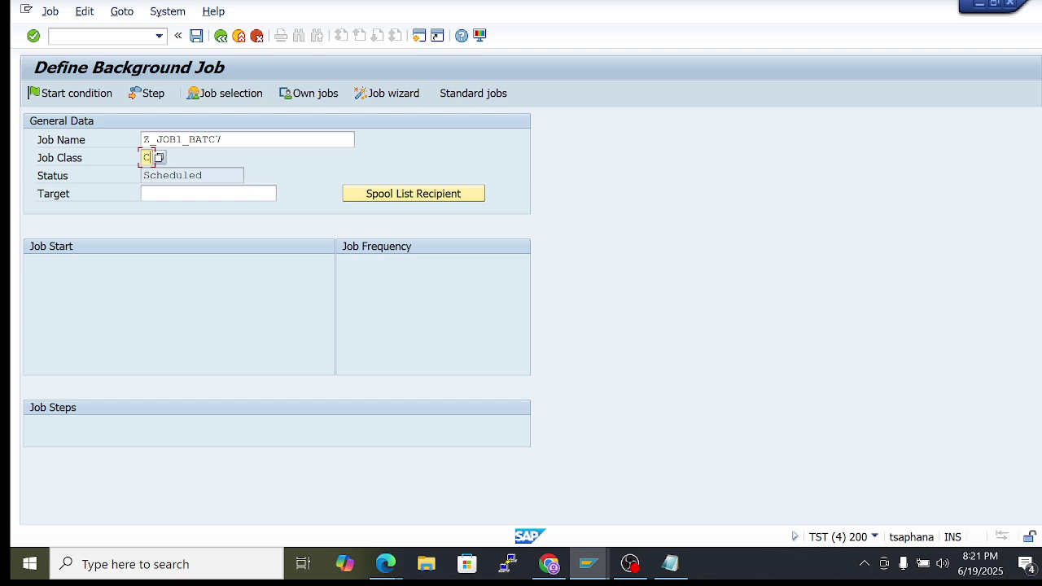
left_click(160, 158)
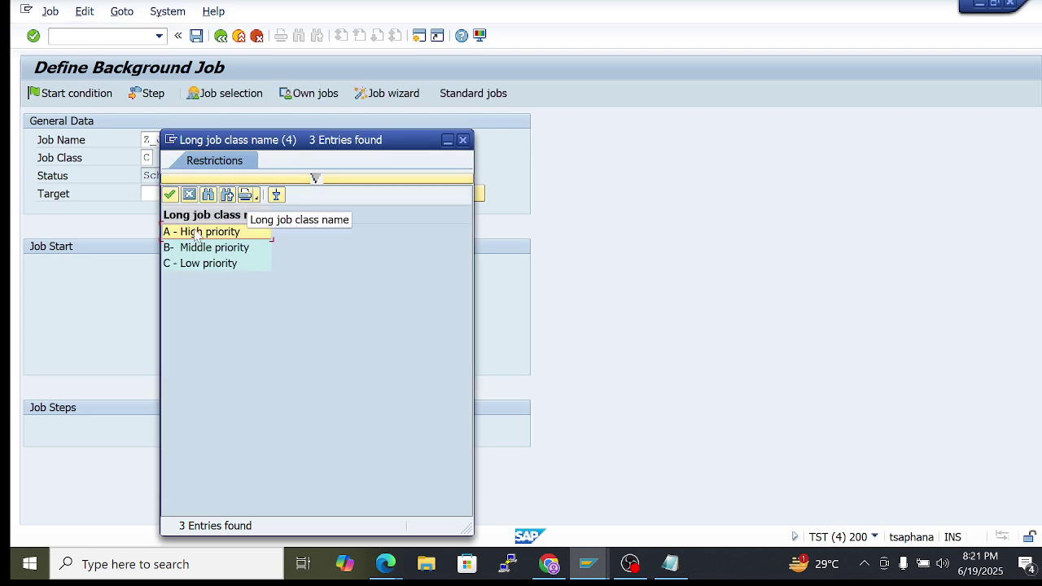
left_click(462, 140)
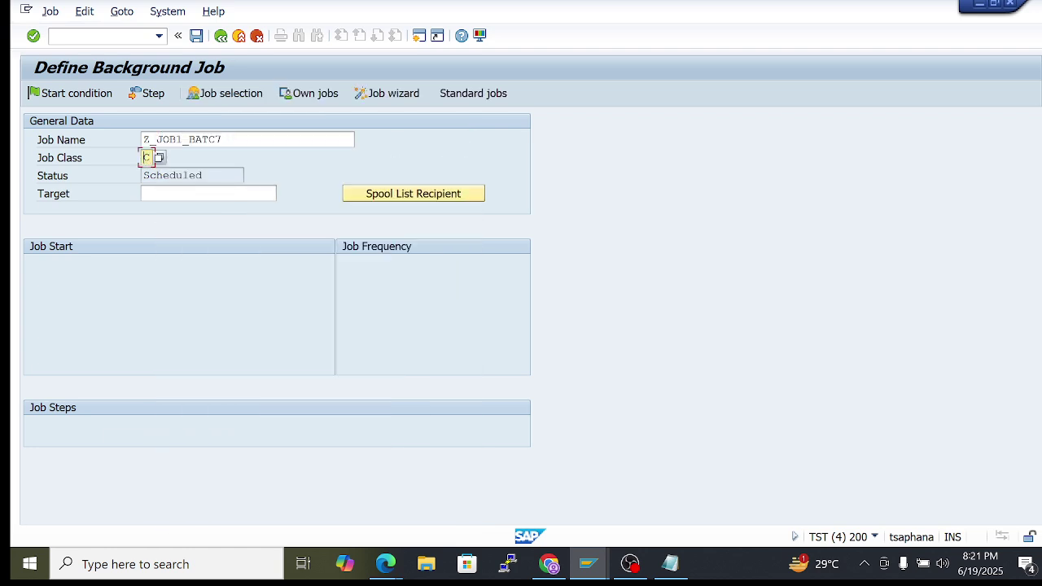
Set the job's target server to tsaphana_TST_01 from the list of servers, widening the Server column to read it
left_click(190, 139)
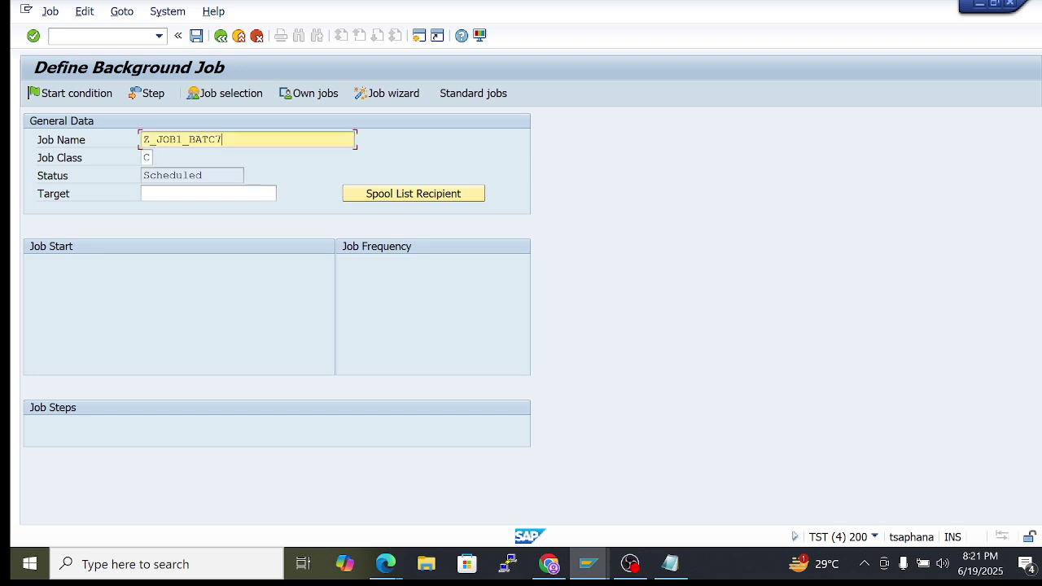
key("Tab")
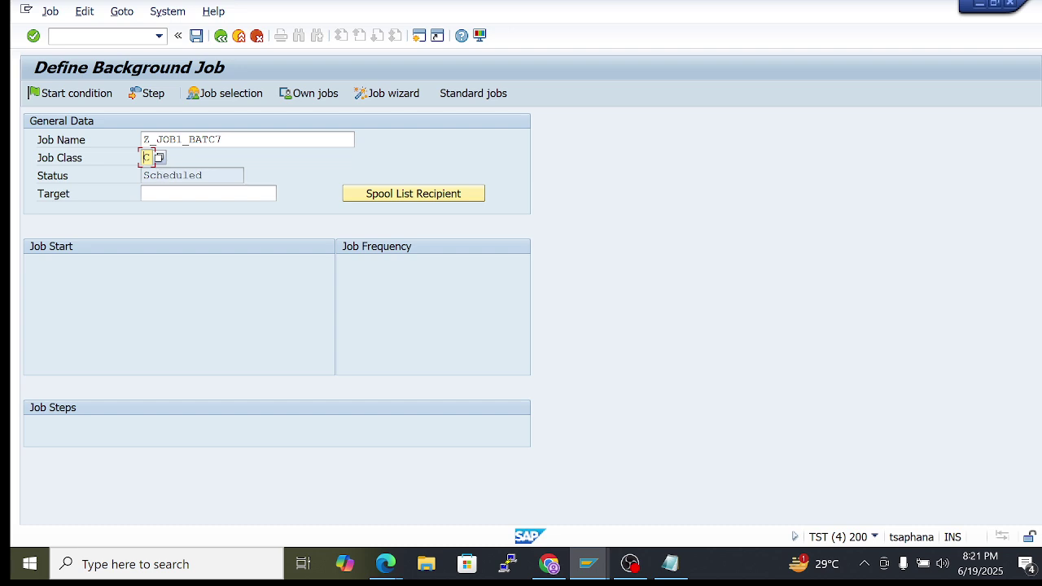
key("Tab")
left_click(284, 195)
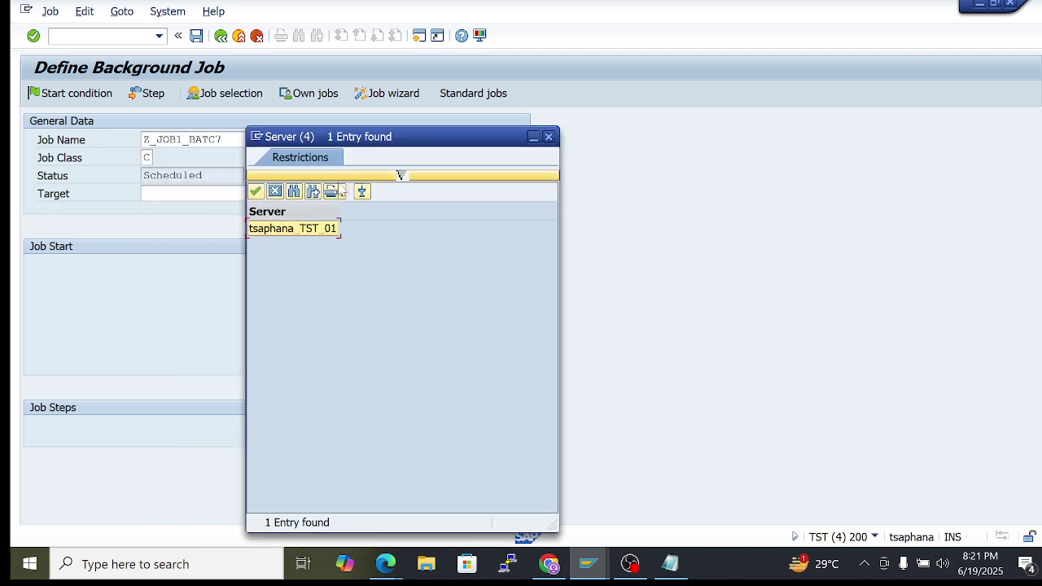
left_click_drag(342, 210, 395, 213)
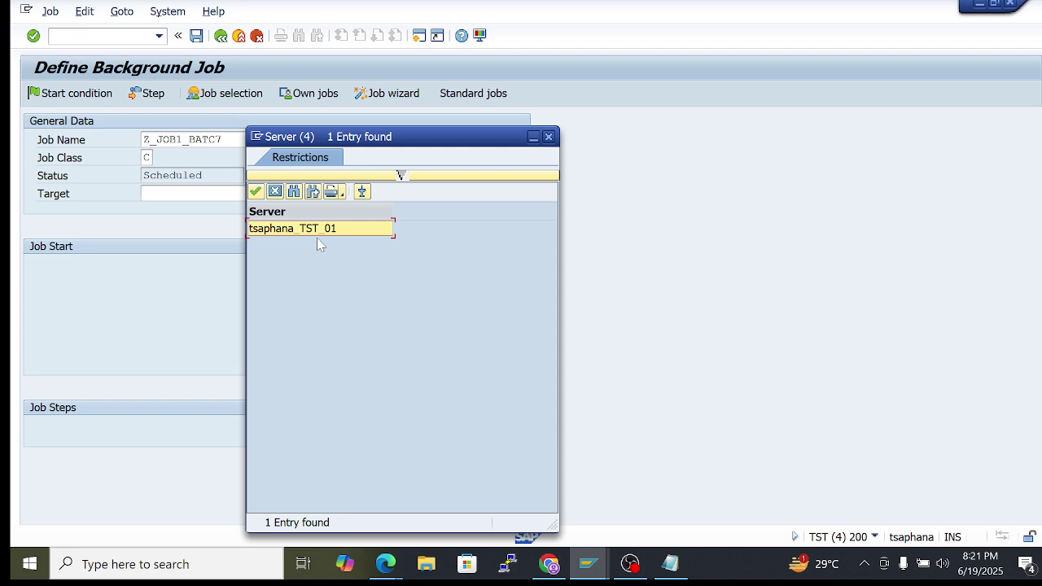
double_click(301, 231)
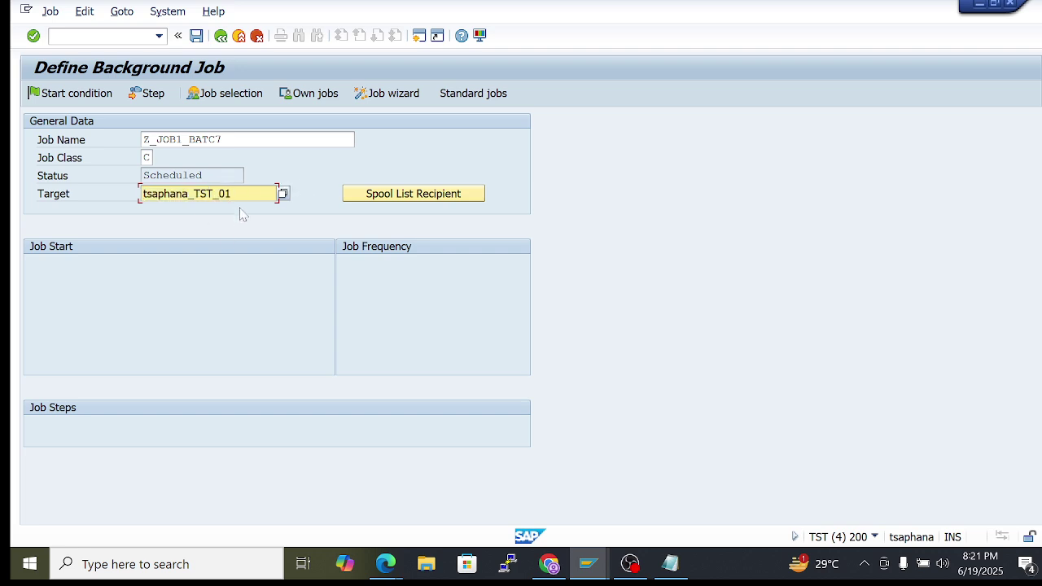
View the SAP system information in the status area, and highlight the target server name to point it out
left_click_drag(231, 194, 141, 194)
left_click(875, 538)
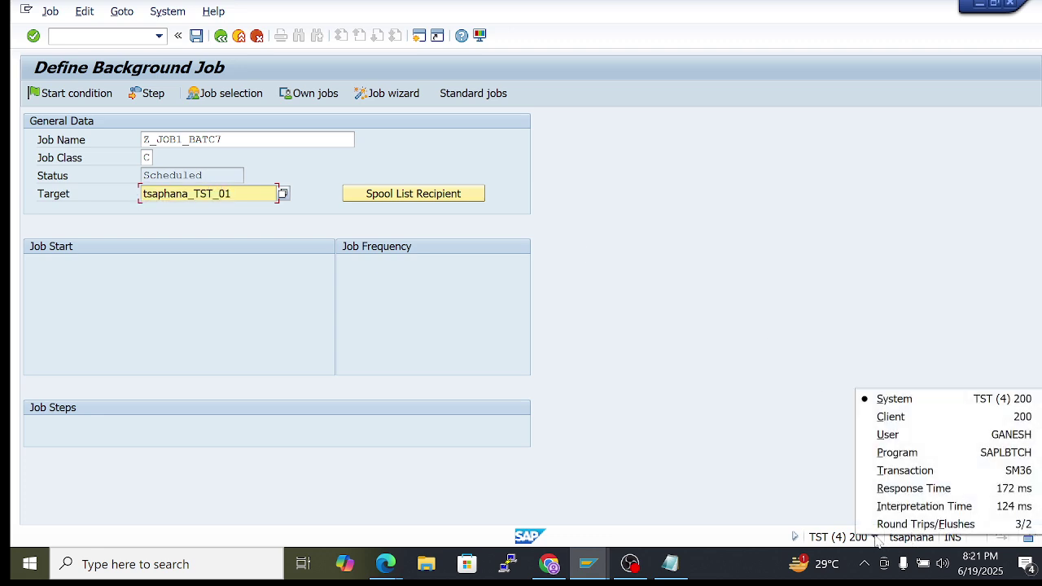
left_click(535, 296)
left_click_drag(231, 194, 130, 202)
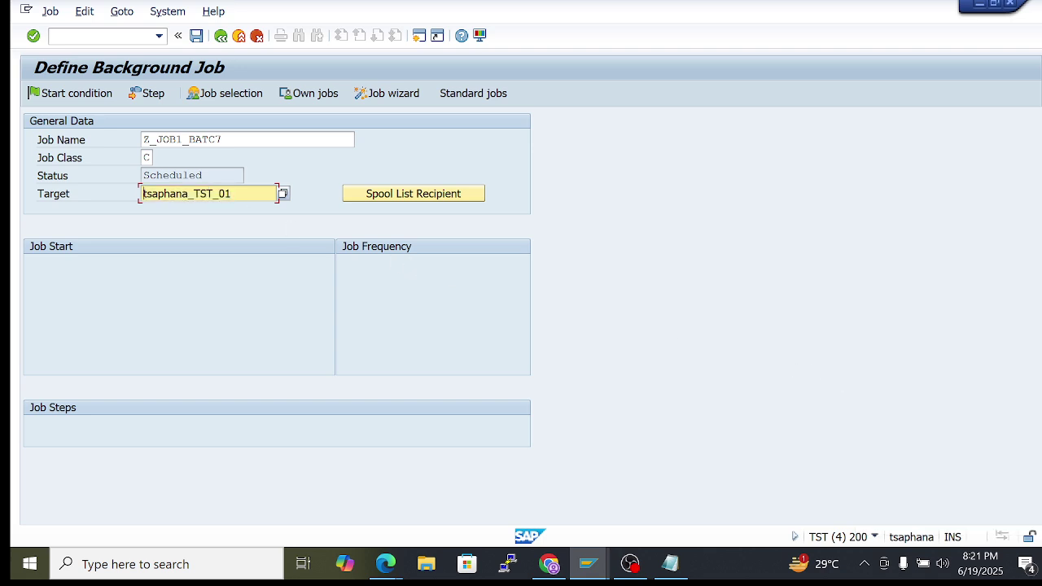
left_click_drag(231, 193, 141, 193)
left_click(231, 193)
left_click_drag(142, 194, 231, 193)
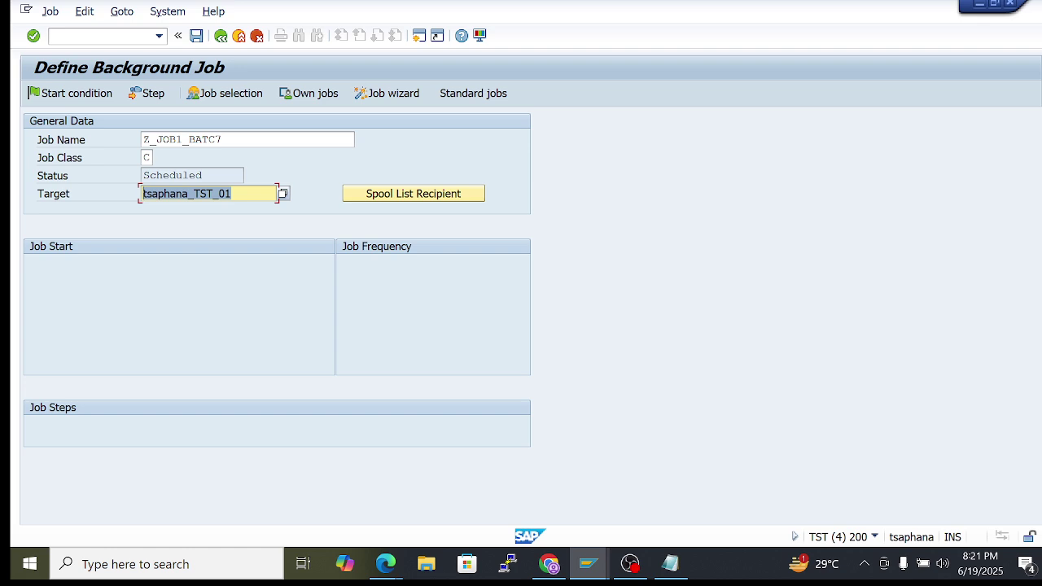
Clear the job's target server and choose tsaphana_TST_01 again from the list of servers
left_click(142, 194)
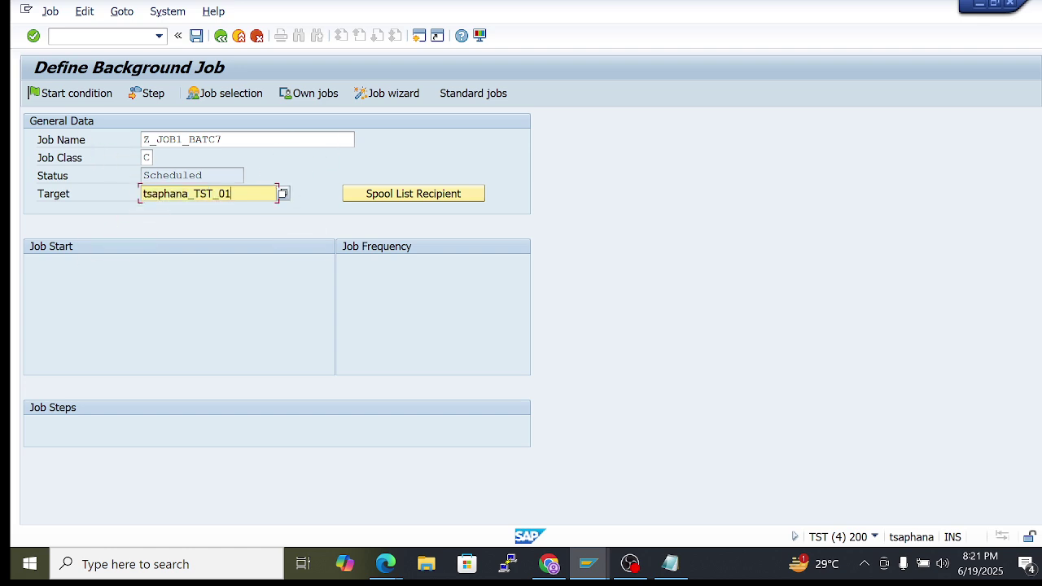
key("shift+End")
key("Delete")
left_click(283, 194)
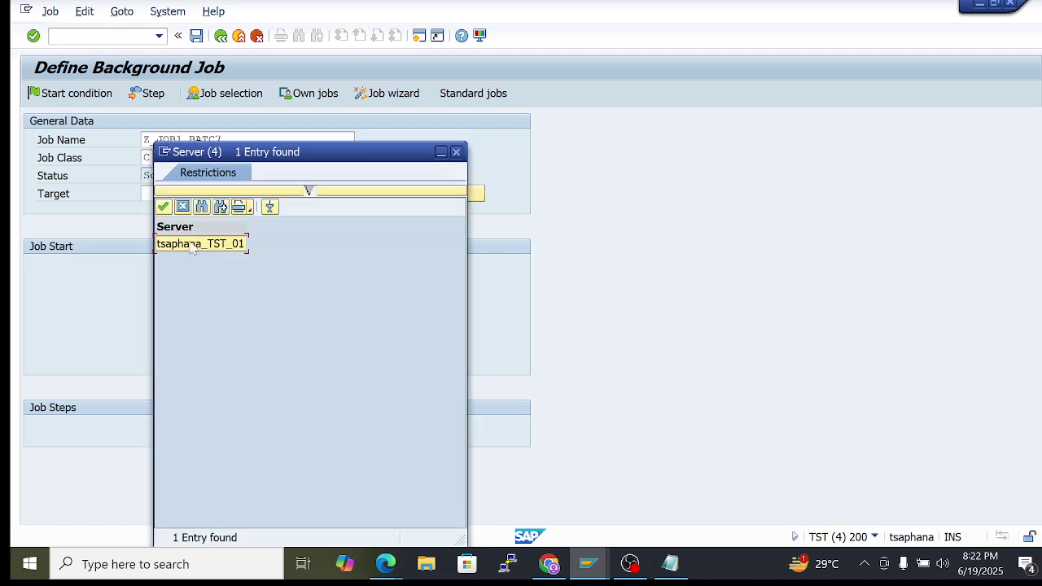
double_click(190, 245)
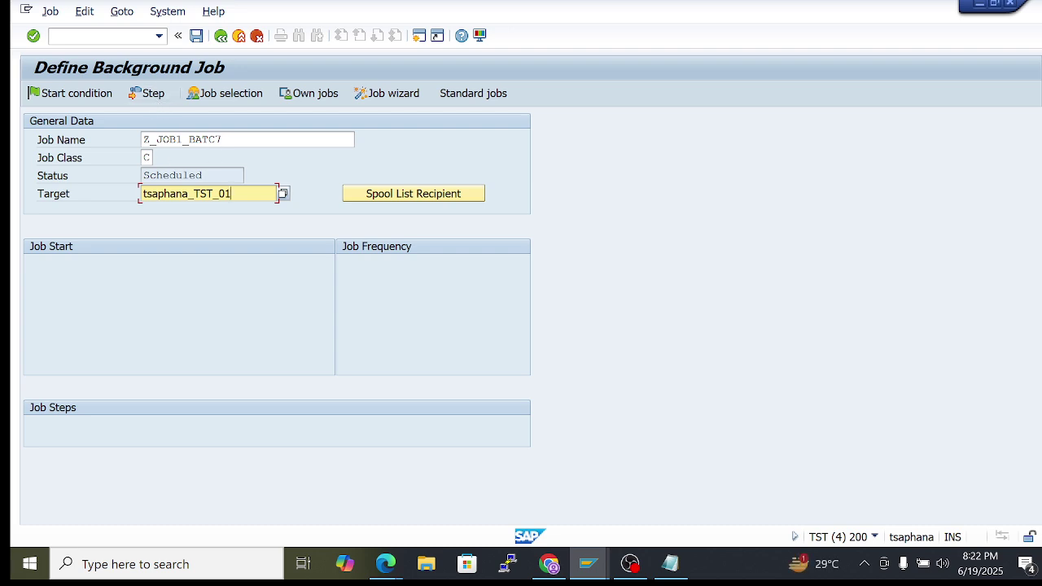
Point out the job name and highlight the target server name in the general data
left_click(201, 140)
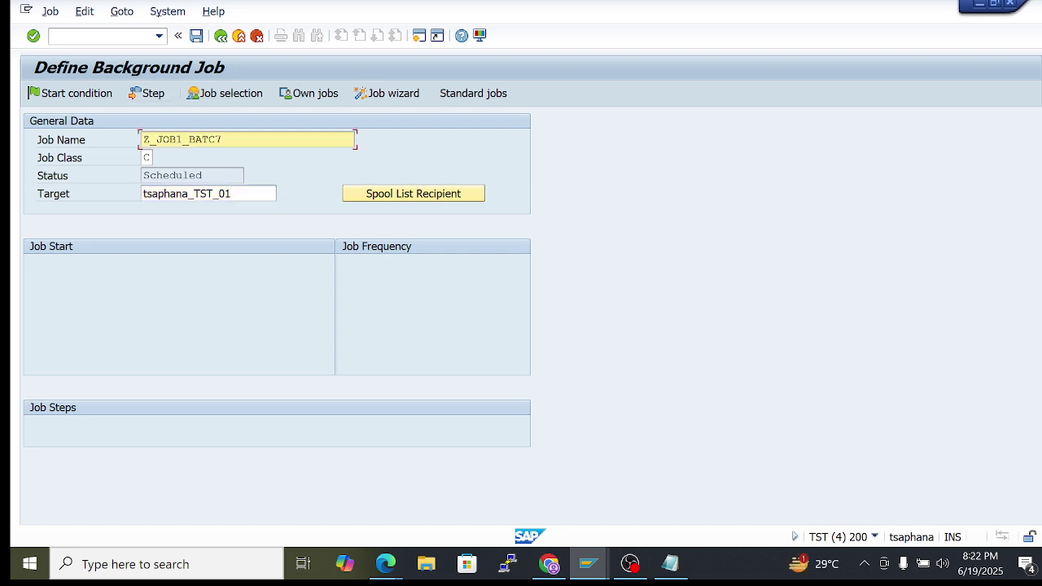
left_click(207, 193)
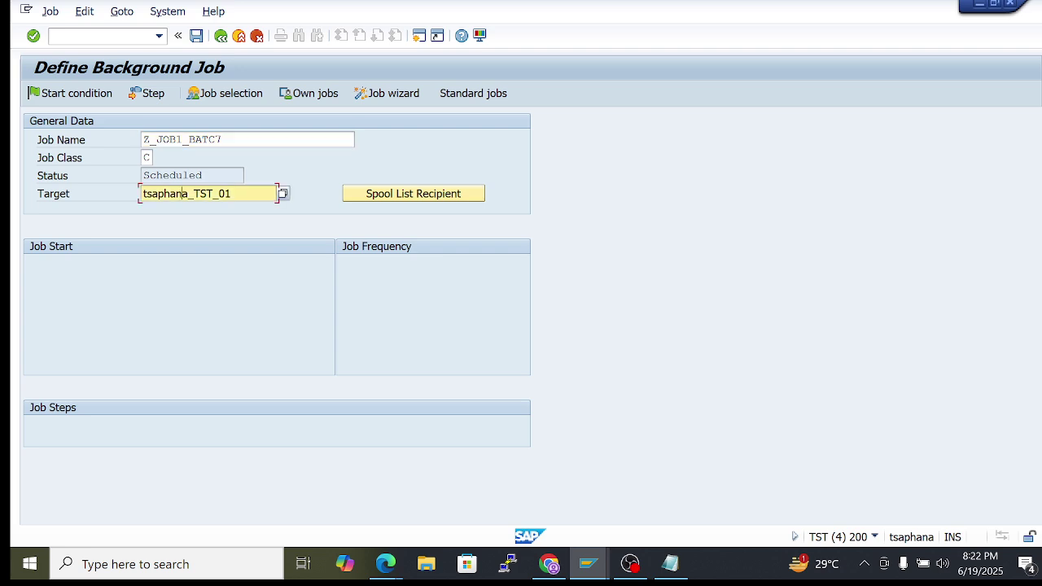
left_click_drag(231, 192, 139, 203)
left_click_drag(231, 193, 147, 194)
left_click(146, 194)
left_click_drag(231, 193, 157, 193)
left_click(157, 193)
Start creating the job's first step, show the external command and external program options, and return to the ABAP program type
left_click(148, 93)
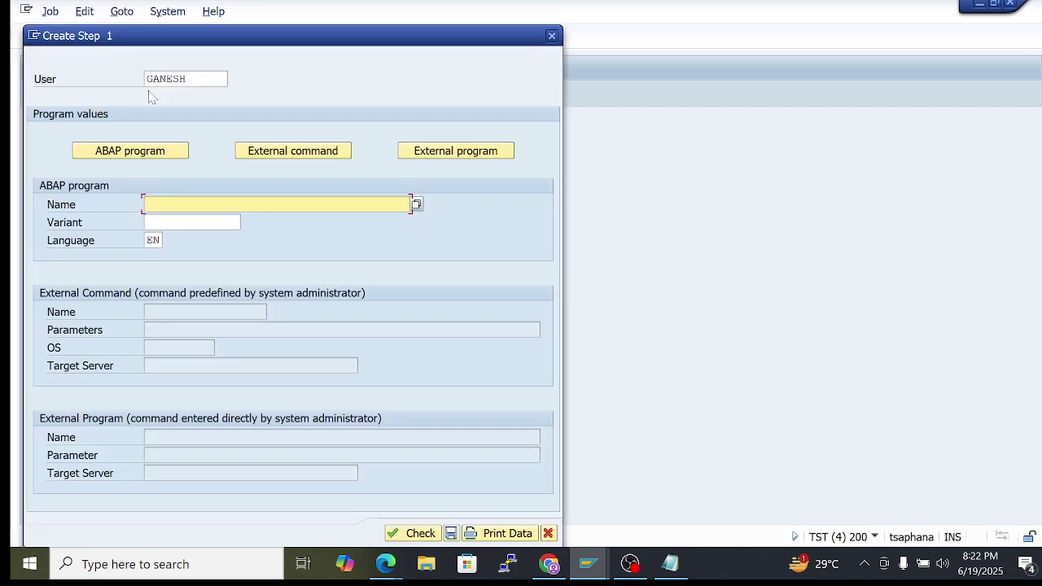
left_click_drag(265, 44, 353, 33)
left_click(207, 142)
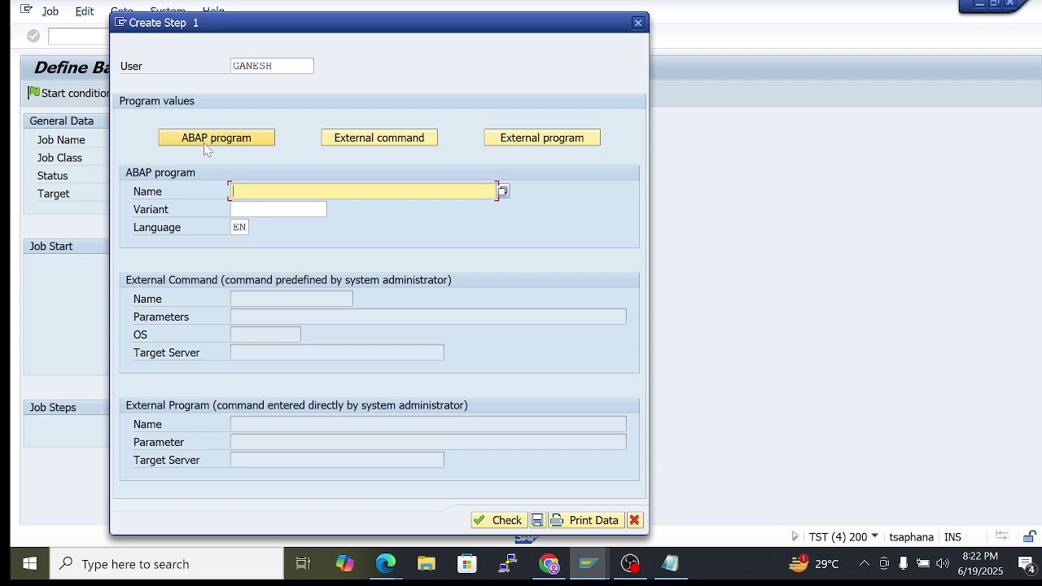
left_click(390, 140)
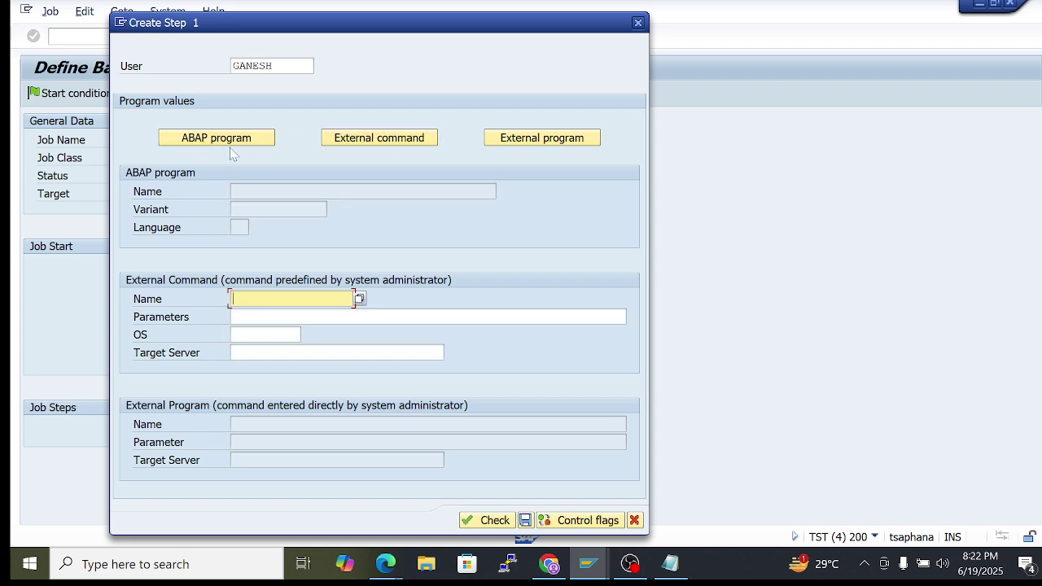
left_click(231, 142)
left_click(374, 135)
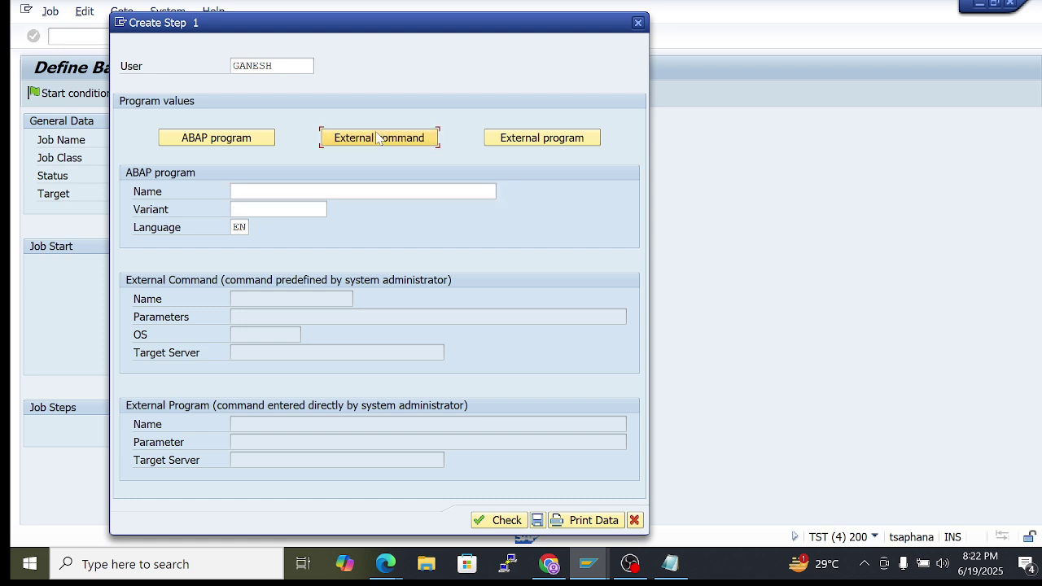
left_click(543, 138)
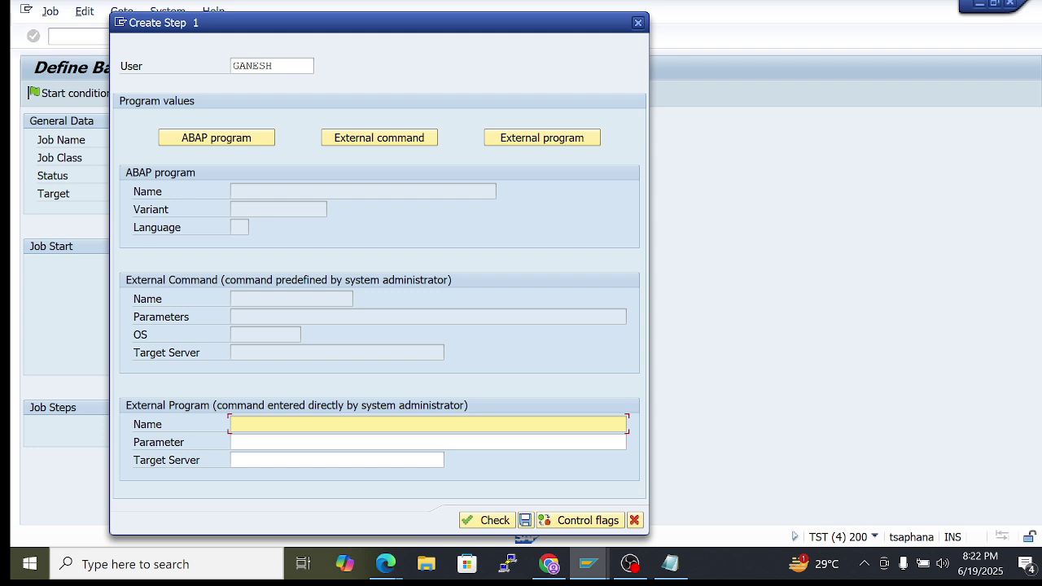
left_click(218, 143)
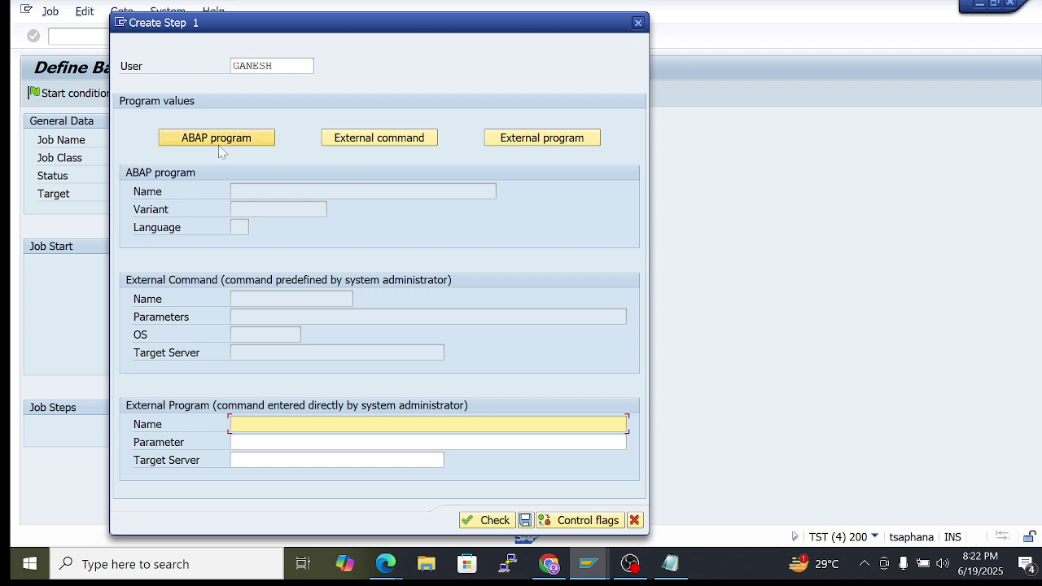
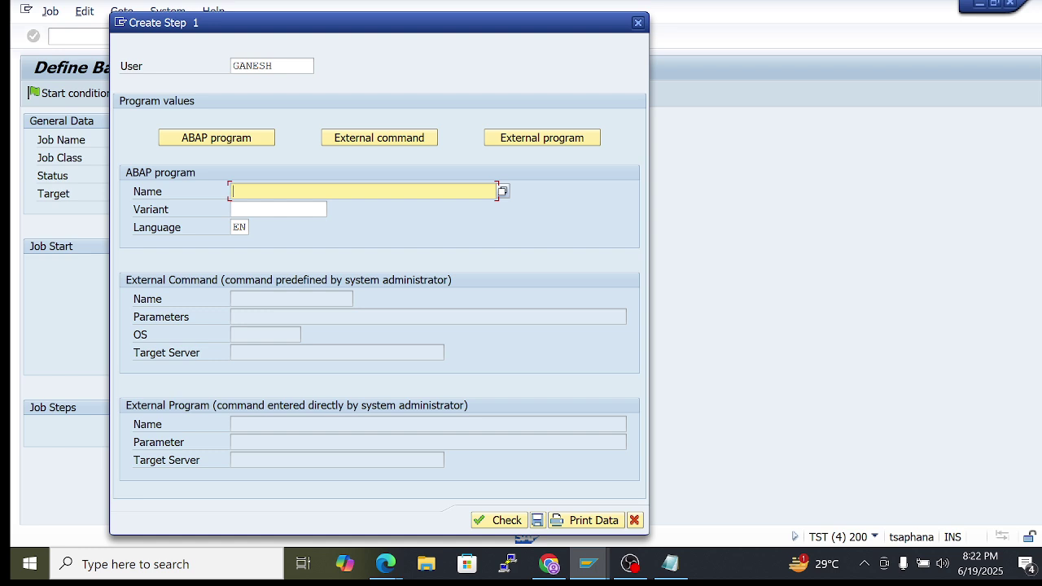
Point out the name and variant fields of the ABAP program in the new step
key("Tab")
key("shift+Tab")
key("Tab")
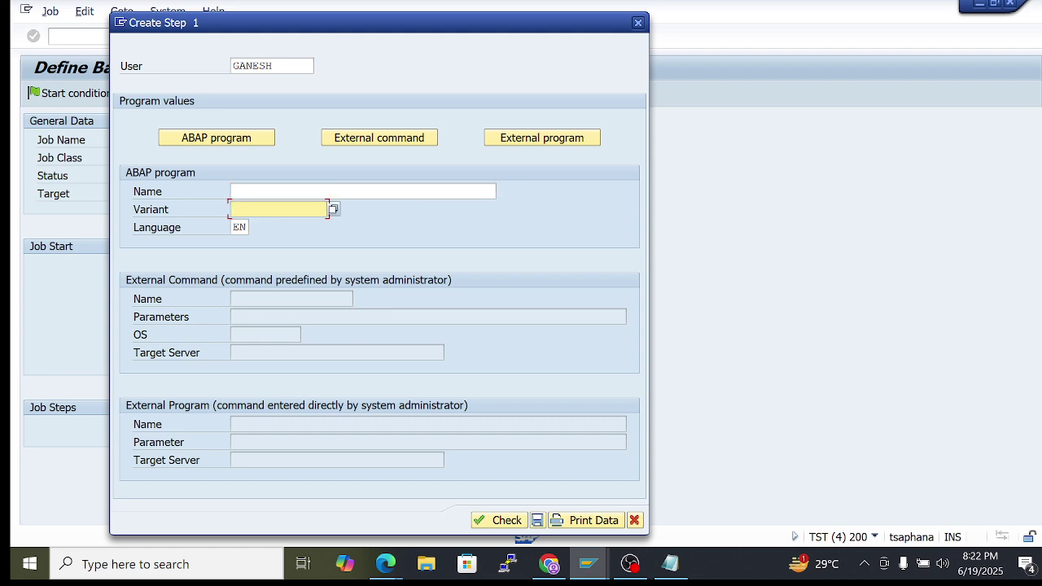
key("shift+Tab")
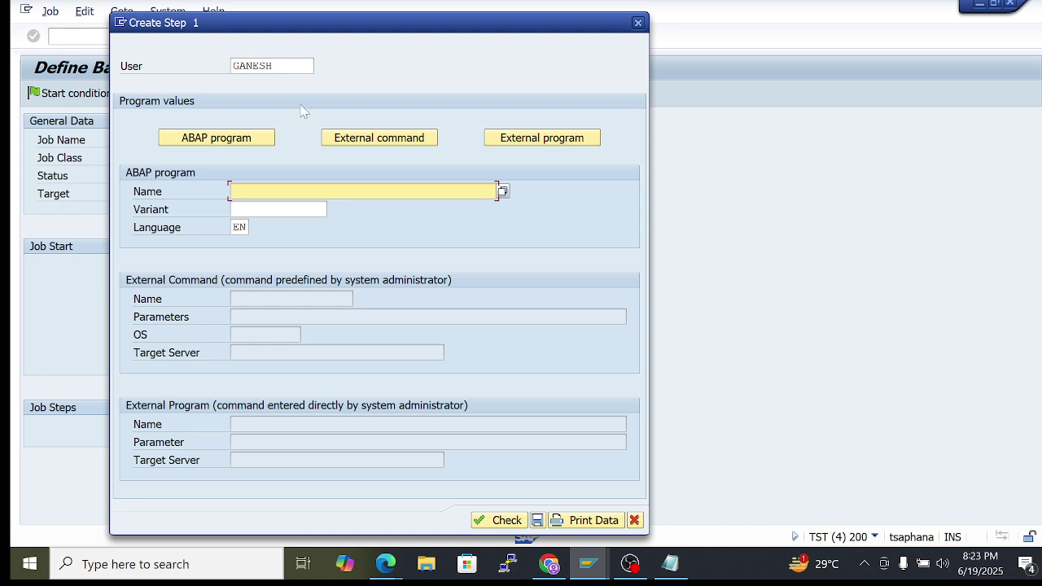
left_click_drag(350, 21, 386, 13)
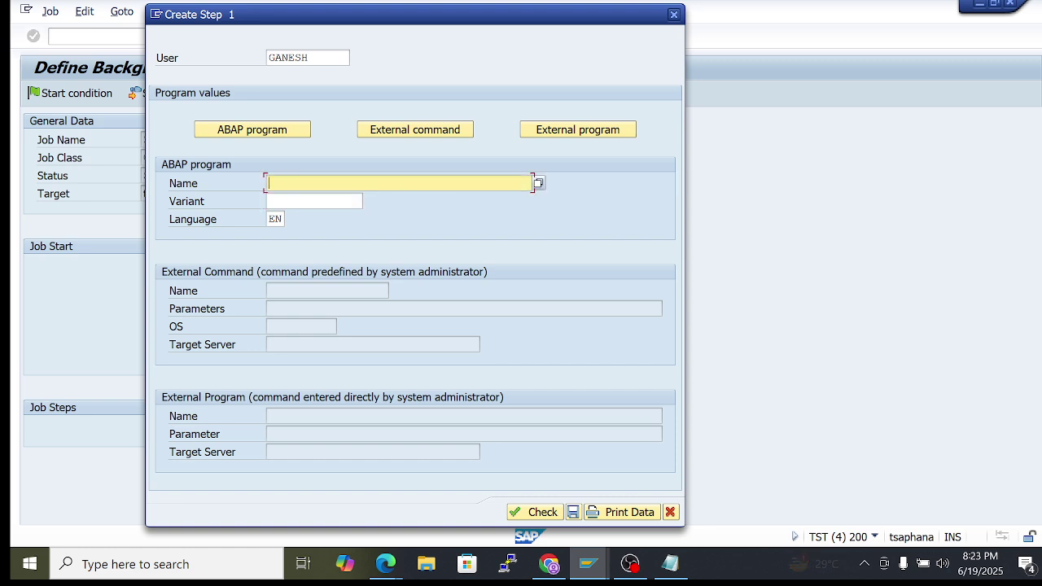
Set the first step's ABAP program name to RSPO0041 from the earlier entries, and point out the variant field
left_click(325, 183)
left_click(313, 201)
left_click(325, 183)
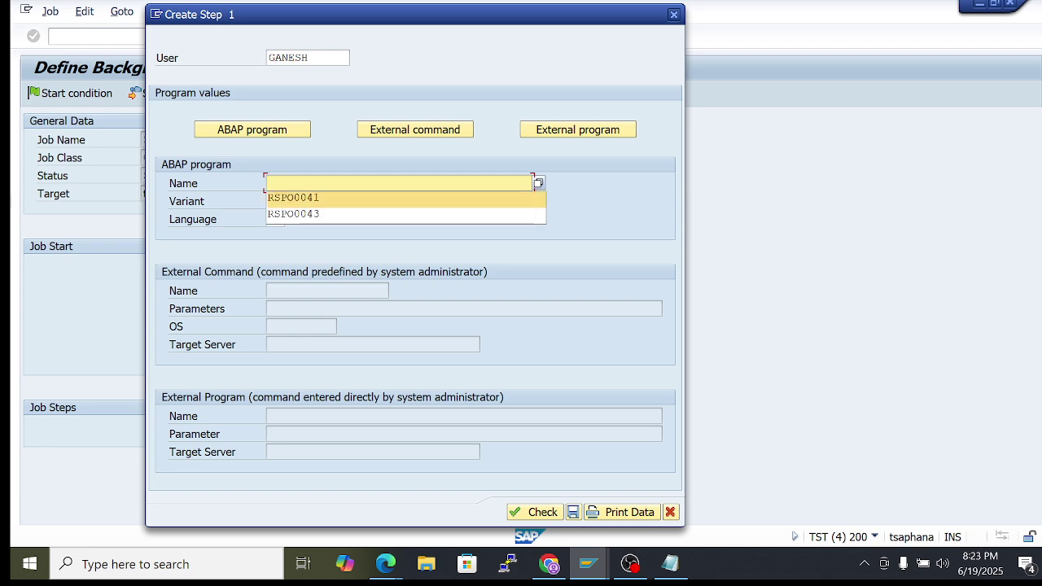
left_click(293, 198)
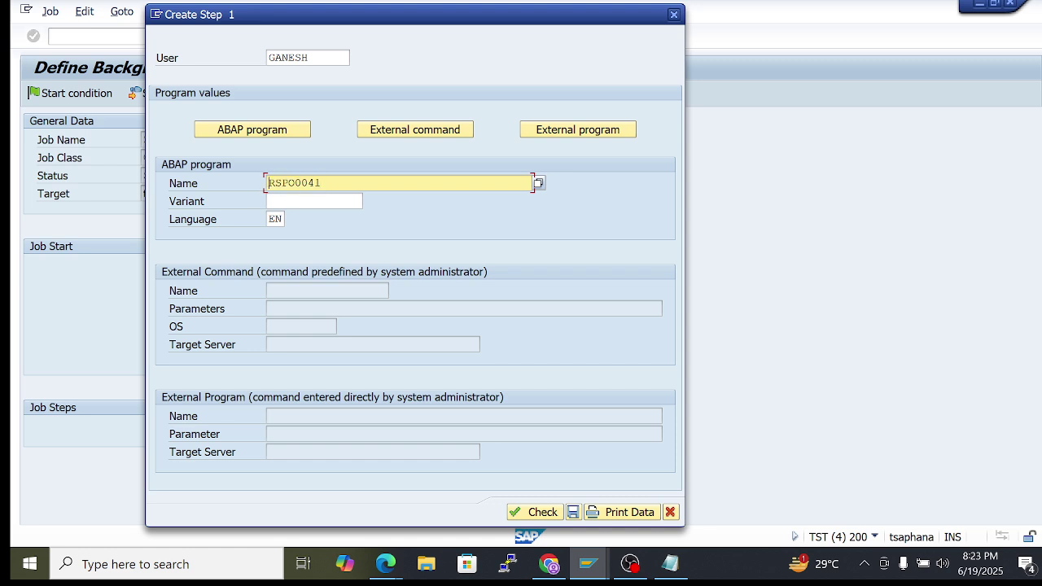
left_click_drag(321, 184, 269, 183)
left_click(313, 201)
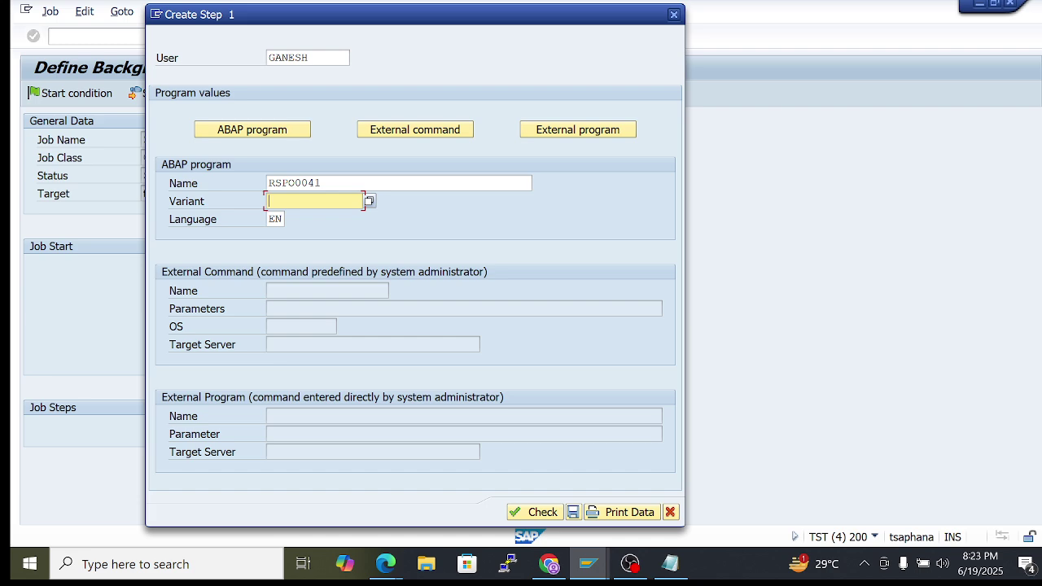
Point out the step's user field, add the note "STEP user" in Notepad, and return to SAP
left_click(308, 58)
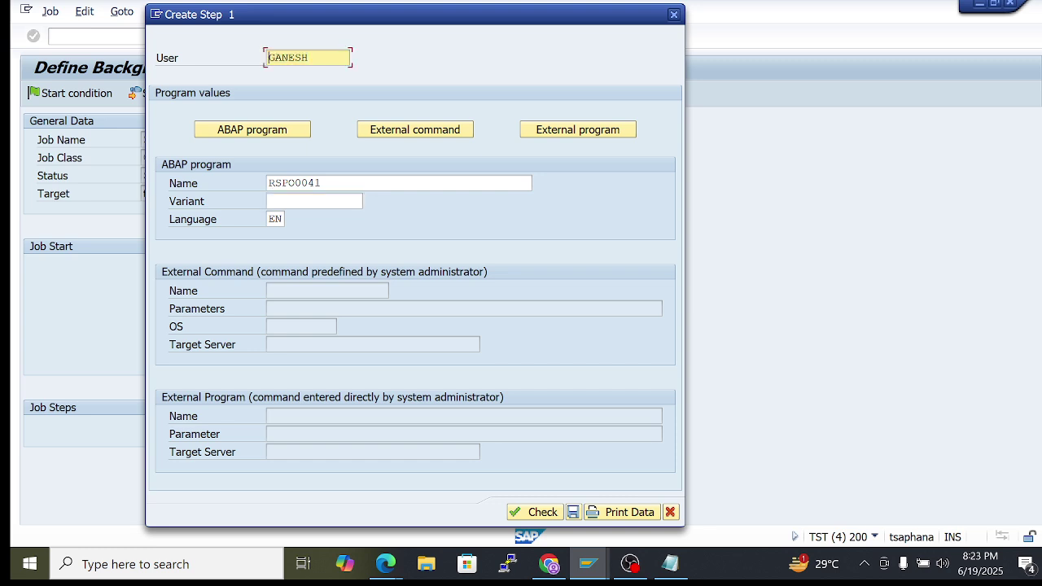
left_click(264, 59)
left_click(670, 564)
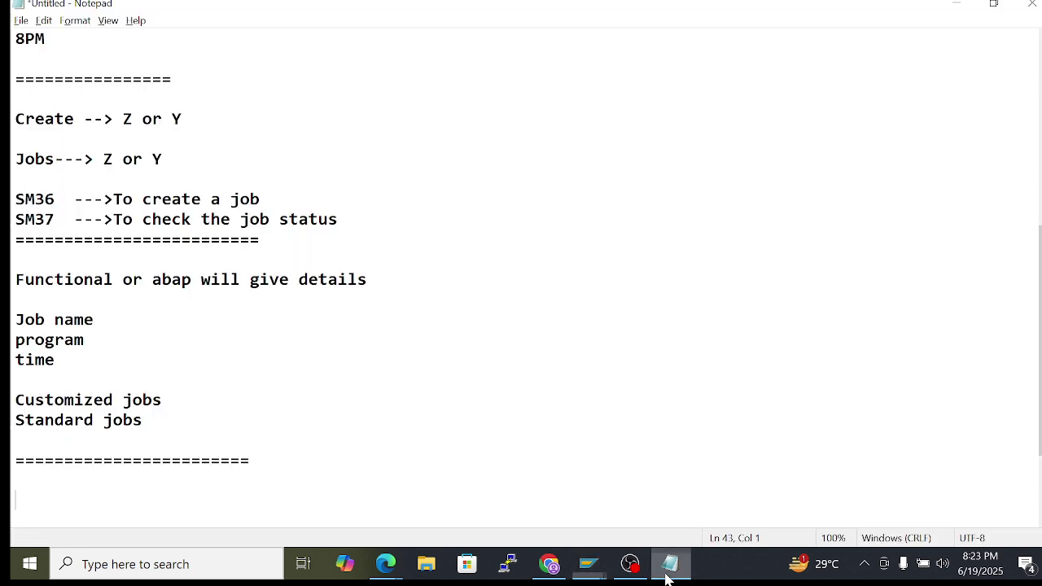
type("STEP user")
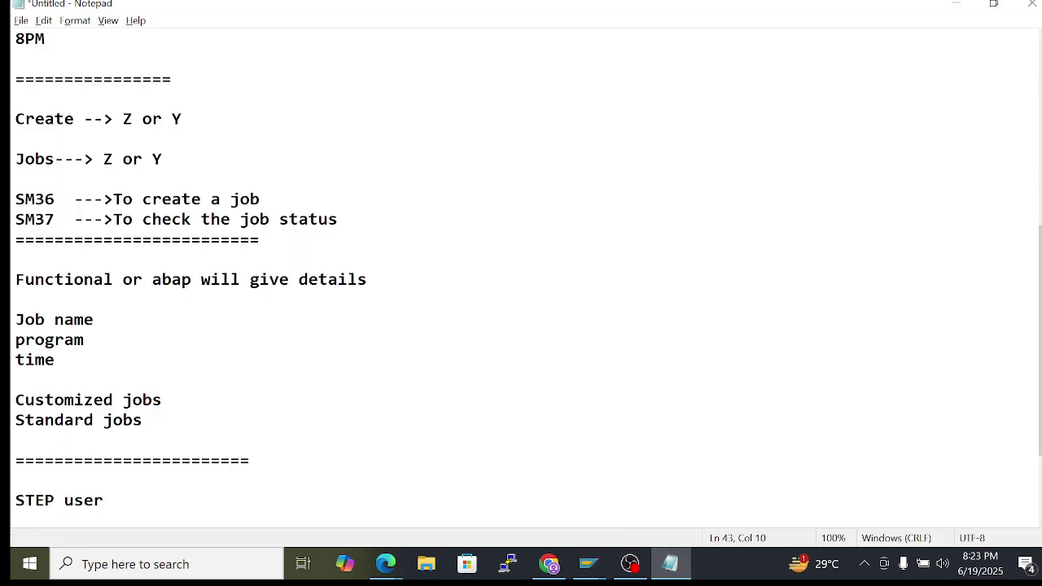
key("alt+Tab")
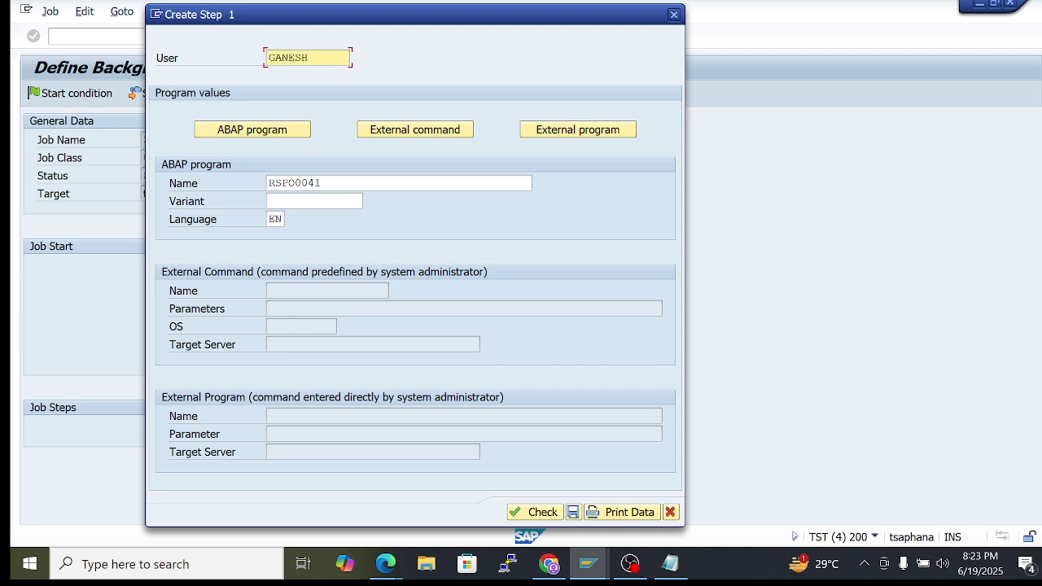
Highlight the user name of the first step repeatedly to point out the step user
key("Home")
left_click_drag(309, 57, 268, 57)
left_click(264, 61)
left_click(268, 57)
left_click_drag(309, 57, 268, 56)
left_click(328, 55)
double_click(269, 57)
left_click(263, 58)
double_click(272, 57)
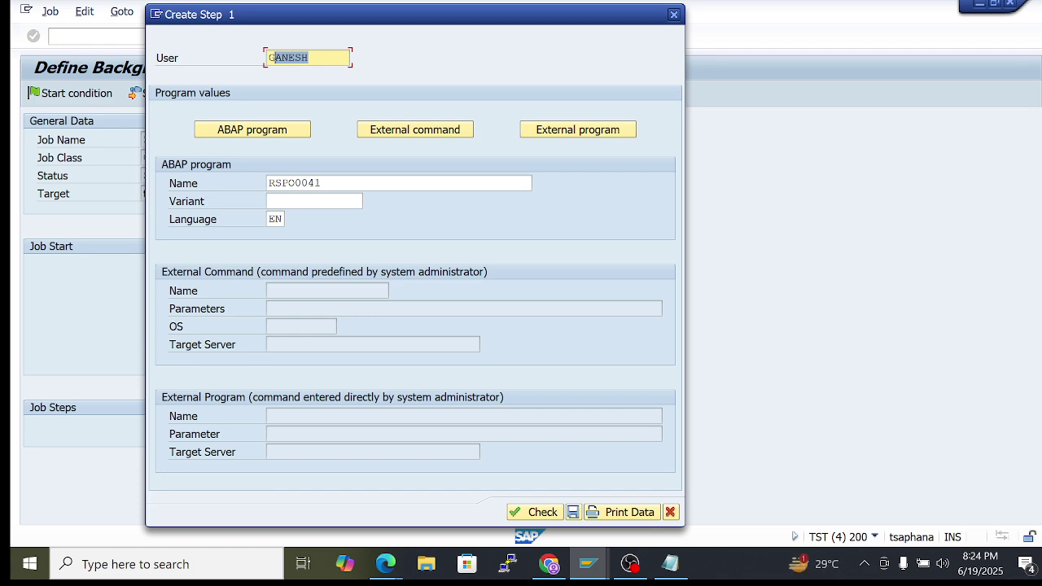
left_click(271, 57)
left_click_drag(377, 22, 393, 18)
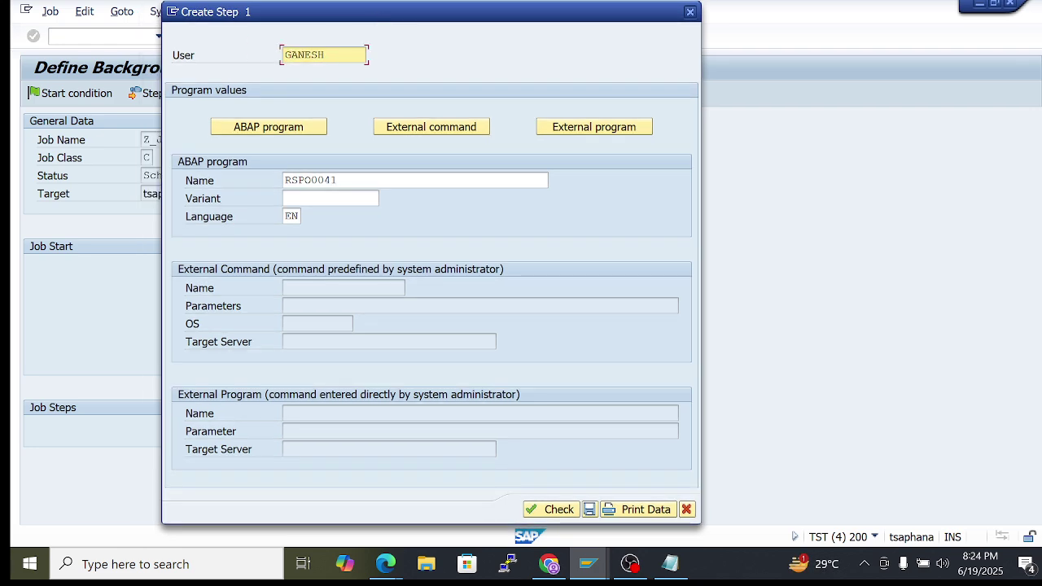
double_click(286, 55)
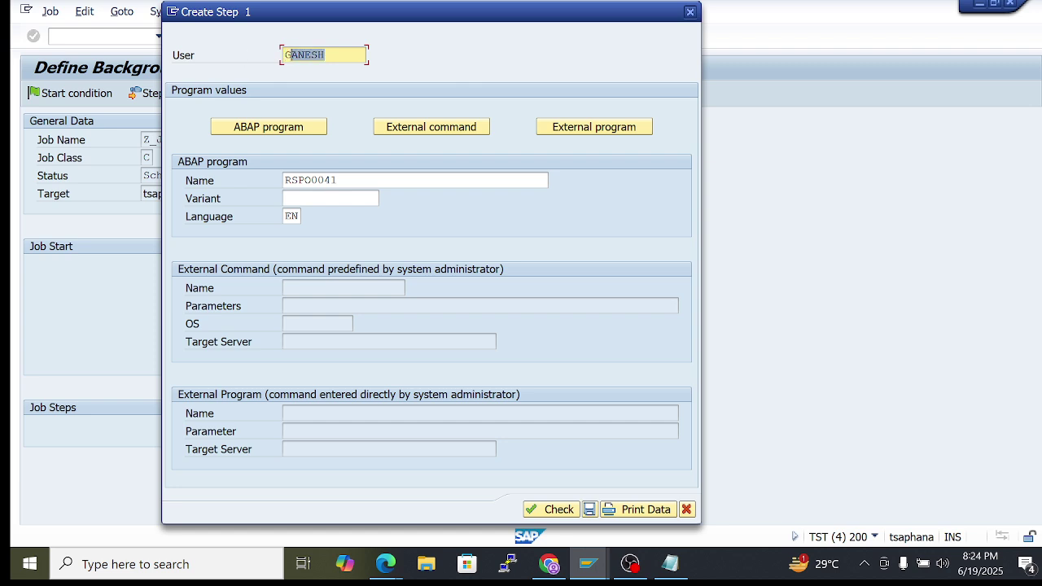
left_click(290, 54)
left_click_drag(332, 21, 407, 29)
Consult the Notepad notes and the Google Meet call window, and return to the step definition in SAP
key("alt+Tab")
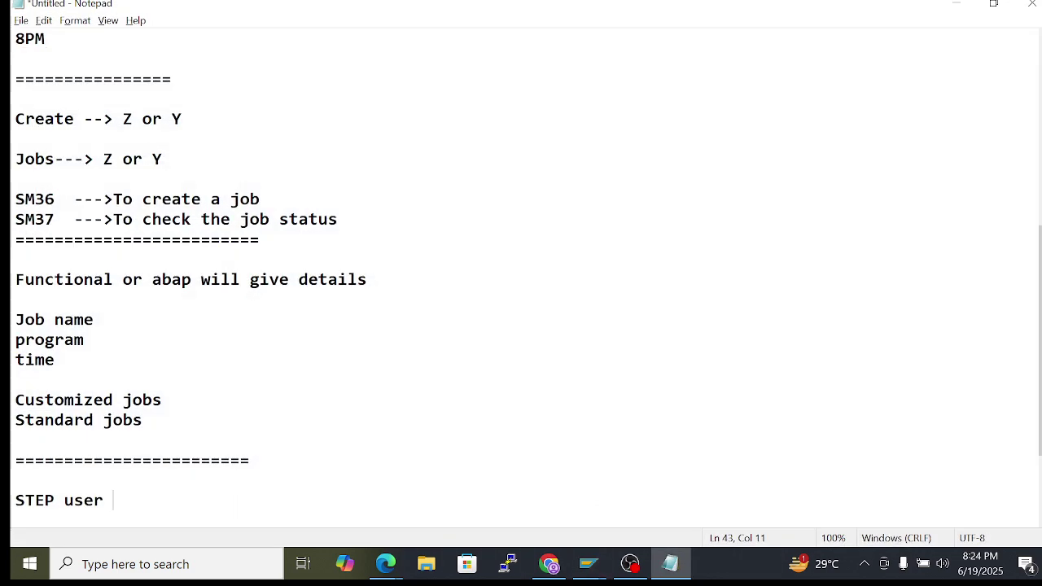
key("alt+Tab")
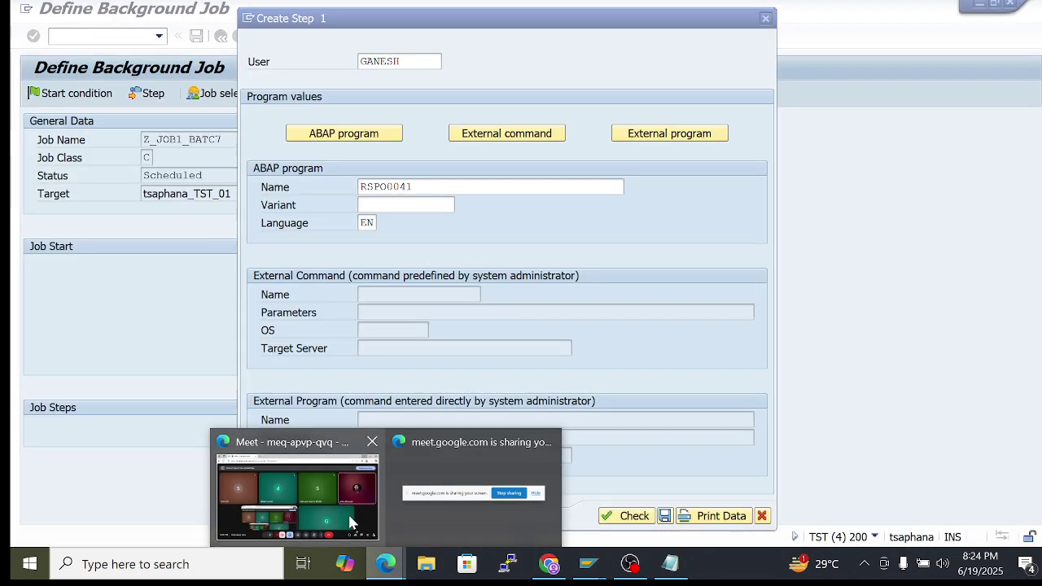
left_click(297, 488)
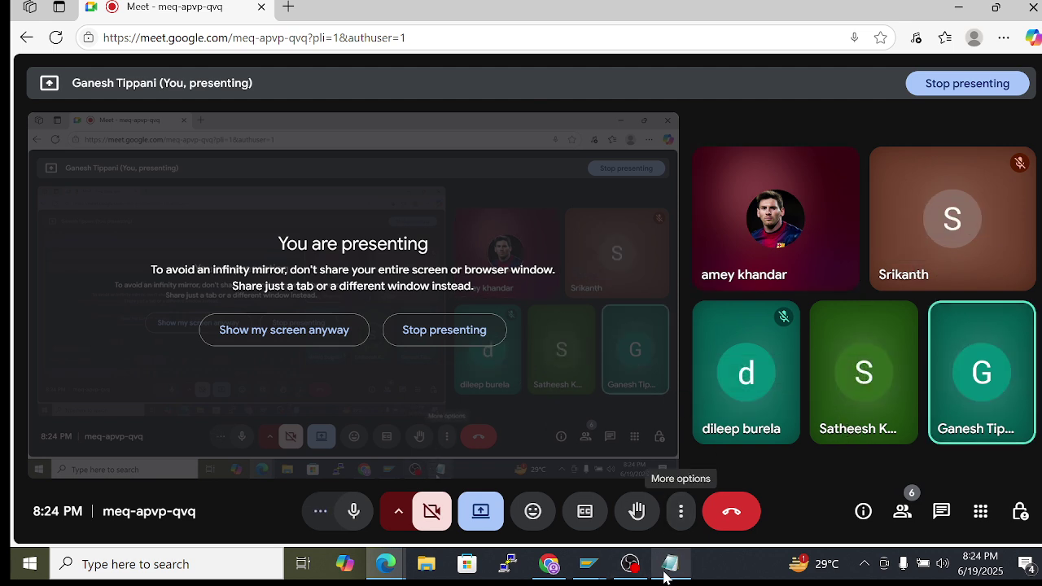
mouse_move(592, 577)
left_click(649, 496)
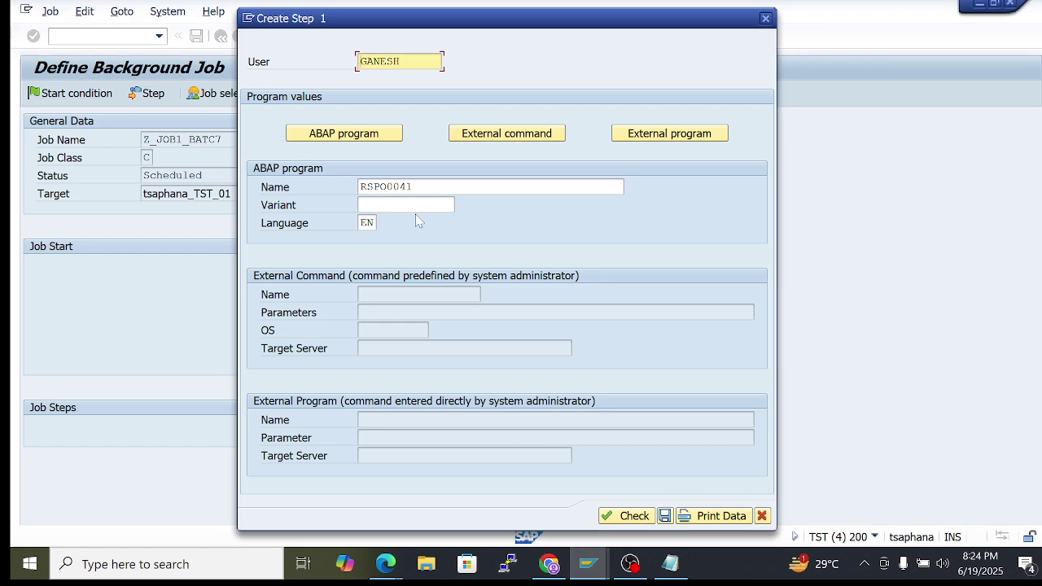
Save the first step with program RSPO0041, and highlight its program name and user in the step list
left_click(488, 186)
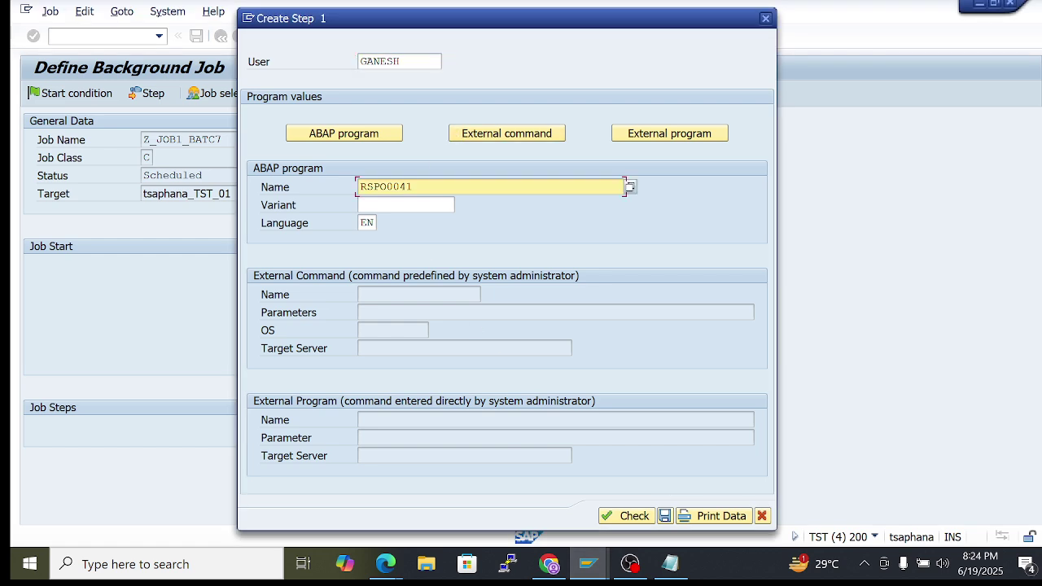
left_click(664, 516)
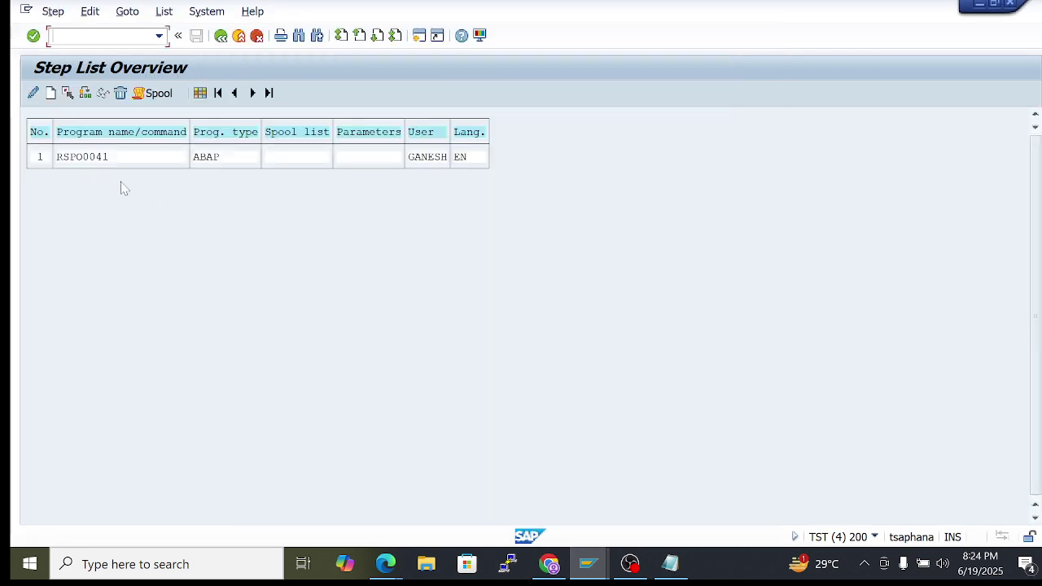
left_click_drag(58, 167, 135, 168)
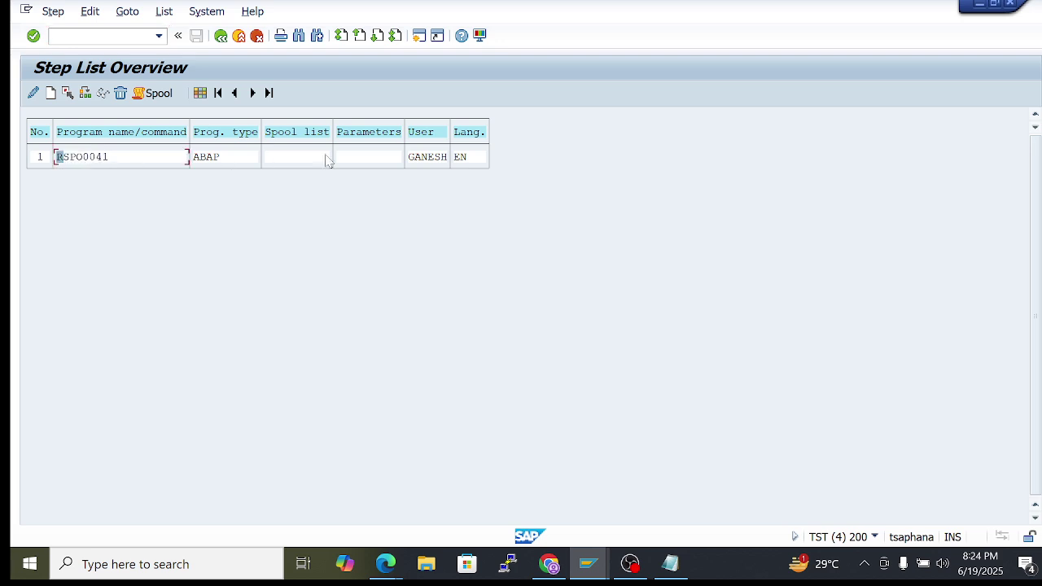
left_click(413, 161)
left_click_drag(413, 161, 452, 161)
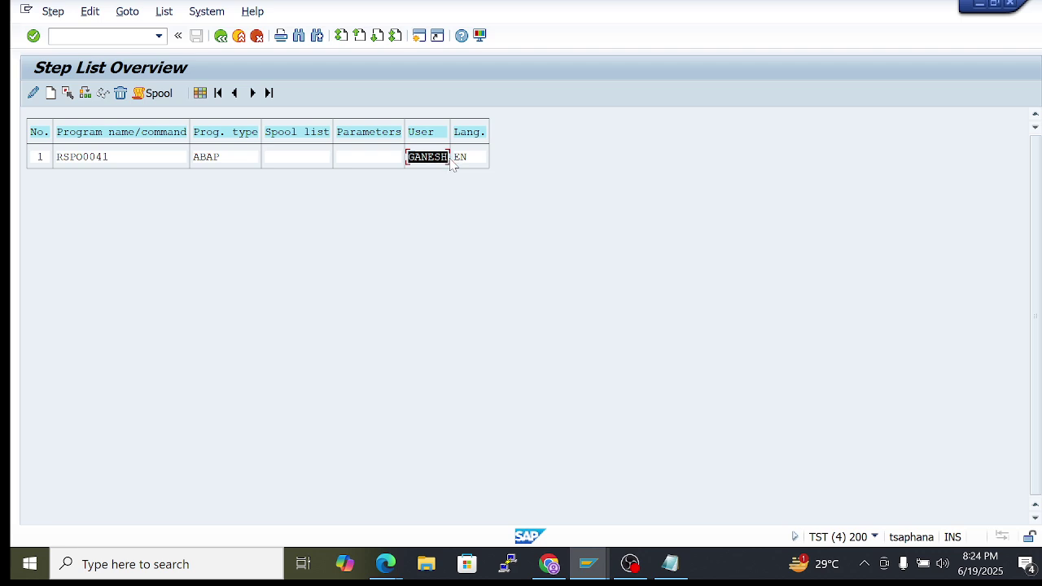
left_click(452, 161)
Create a second job step with the ABAP program RSPO0043 and save it to the step list
left_click(50, 93)
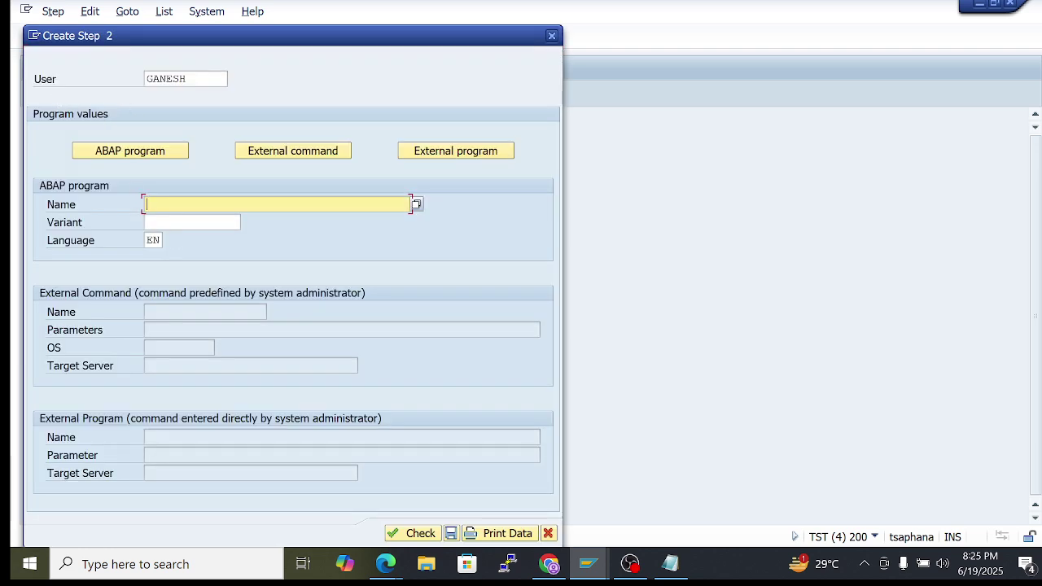
key("Down")
key("Return")
key("ctrl+a")
key("BackSpace")
key("Down")
key("Down")
key("Return")
left_click(450, 533)
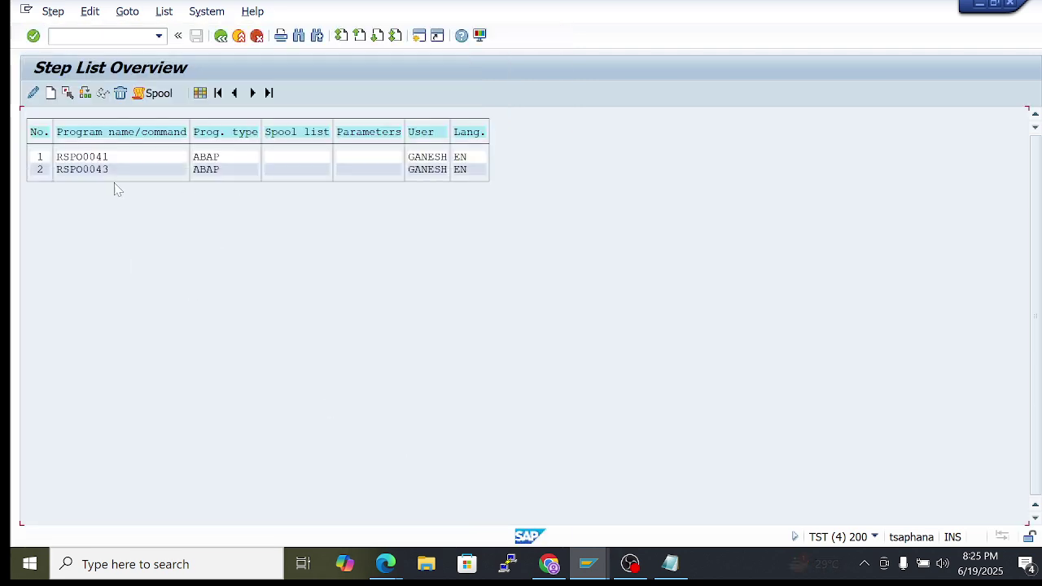
Return to the job definition, save the background job Z_JOB1_BATC7 and copy its job name
left_click(221, 36)
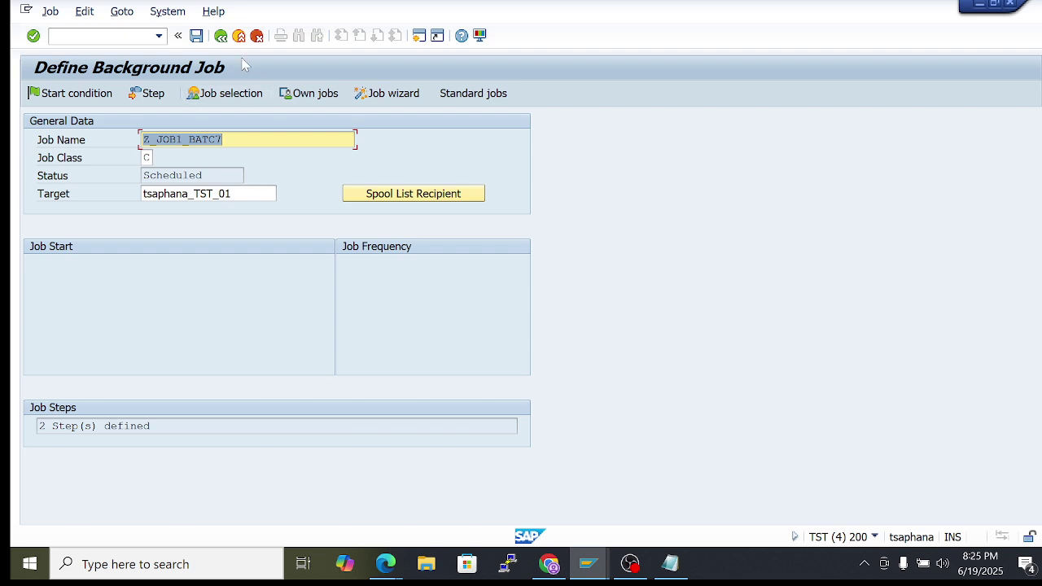
left_click(197, 36)
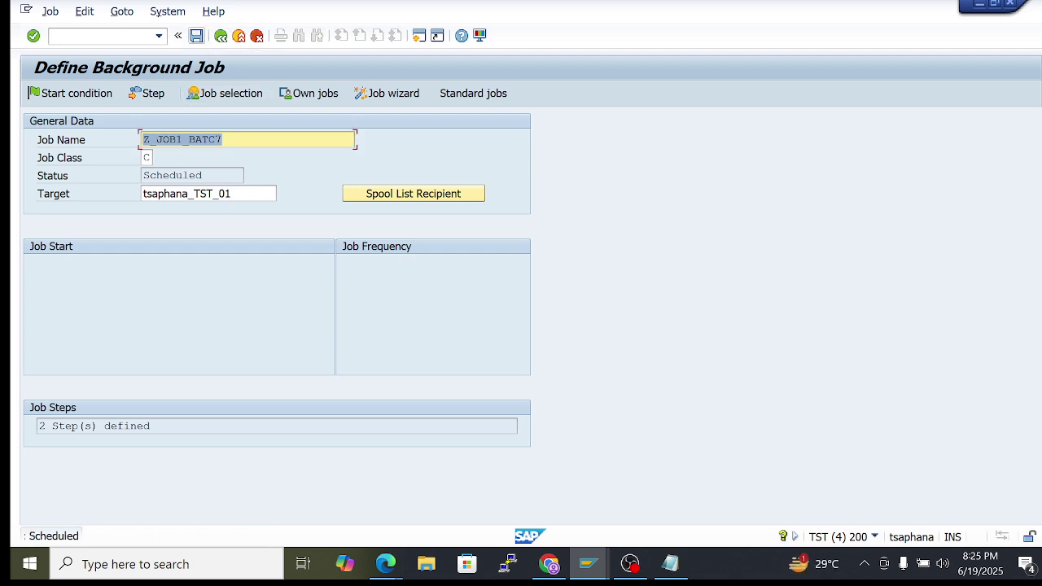
left_click_drag(221, 140, 143, 139)
key("ctrl+c")
Review the step list of Z_JOB1_BATC7 once more and save the job again
left_click(153, 92)
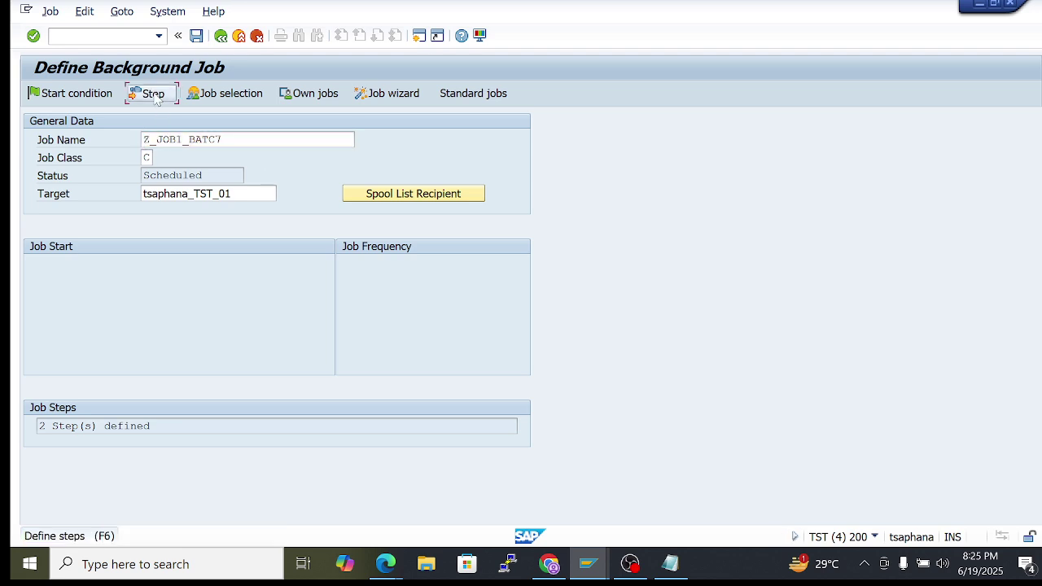
left_click(220, 36)
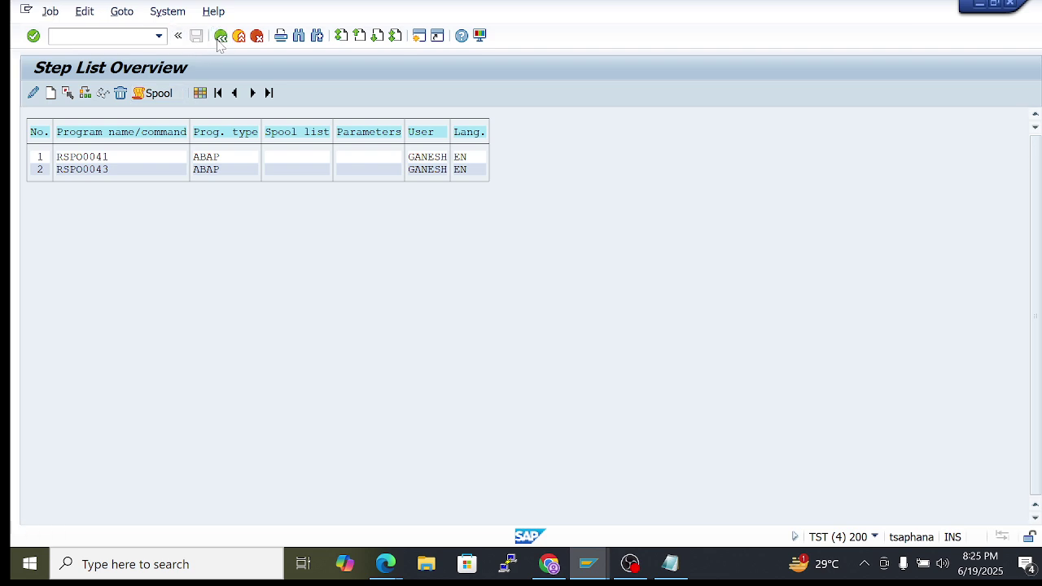
left_click(196, 36)
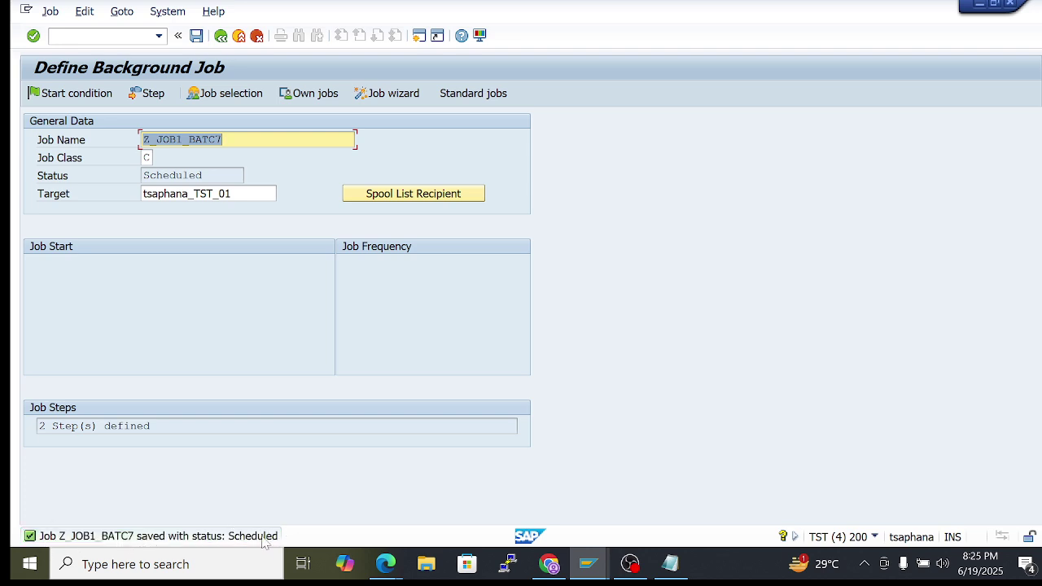
Open SM37 in a new session and list the jobs named Z_JOB1_BATC7, with the Scheduled status included
left_click(418, 35)
type("sm37")
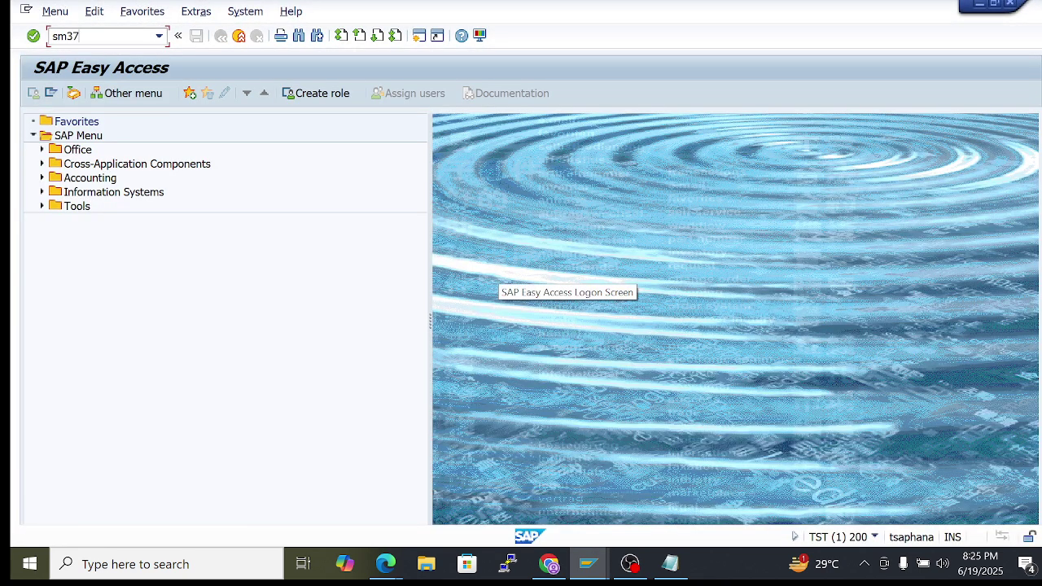
key("Return")
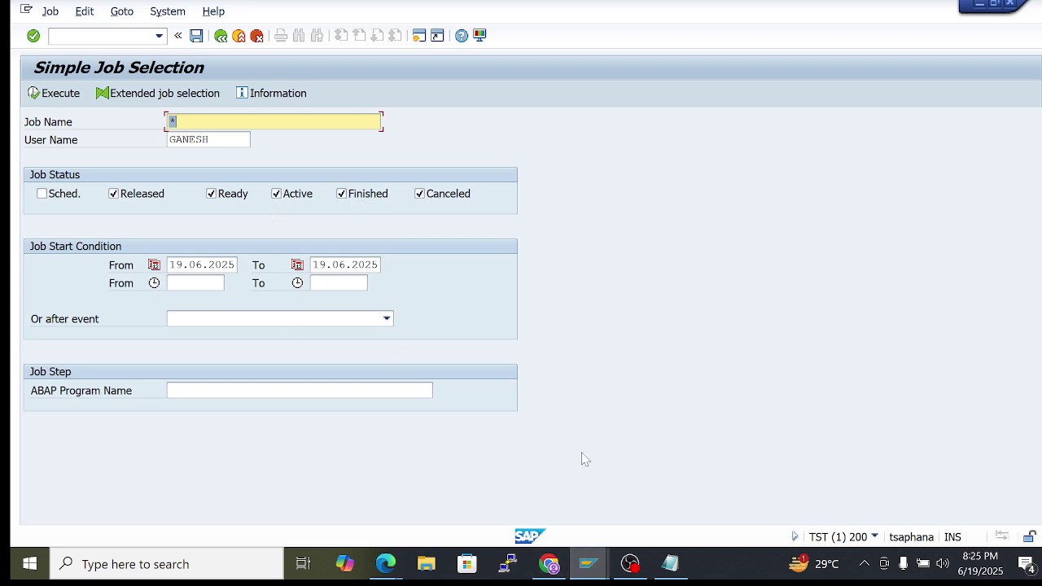
left_click(587, 563)
left_click(593, 512)
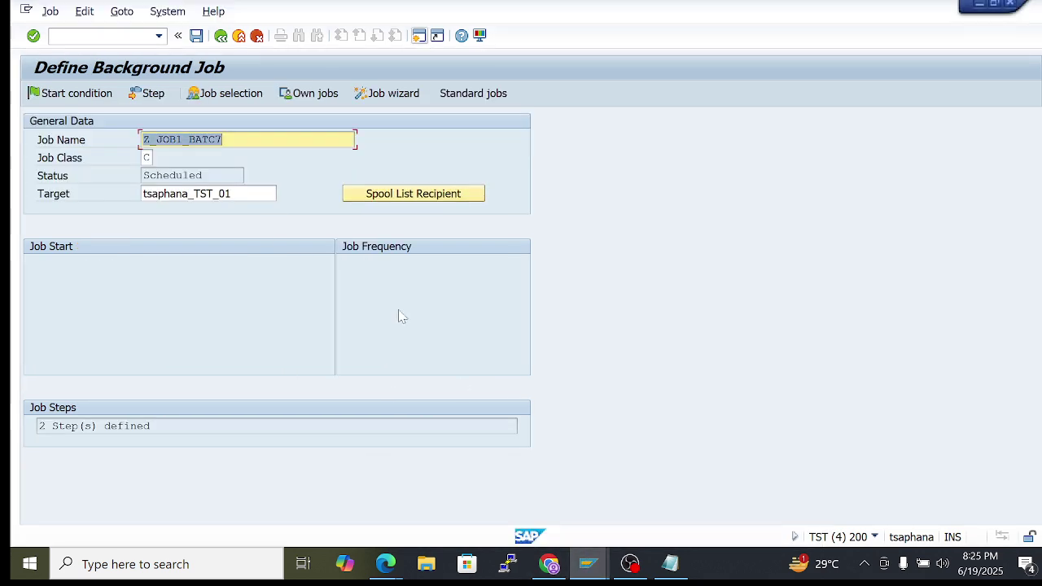
key("alt+Tab")
key("ctrl+v")
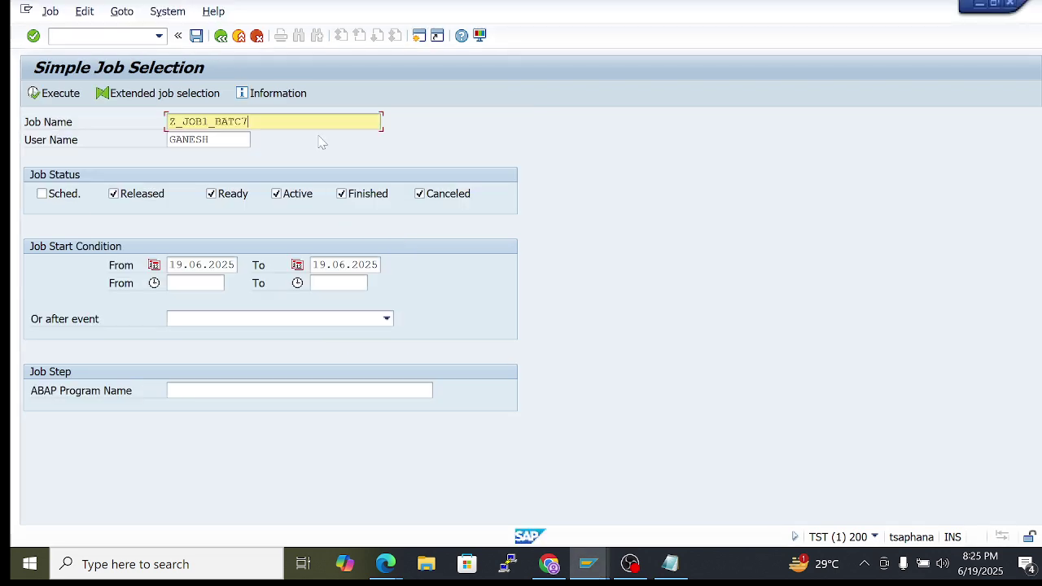
key("Tab")
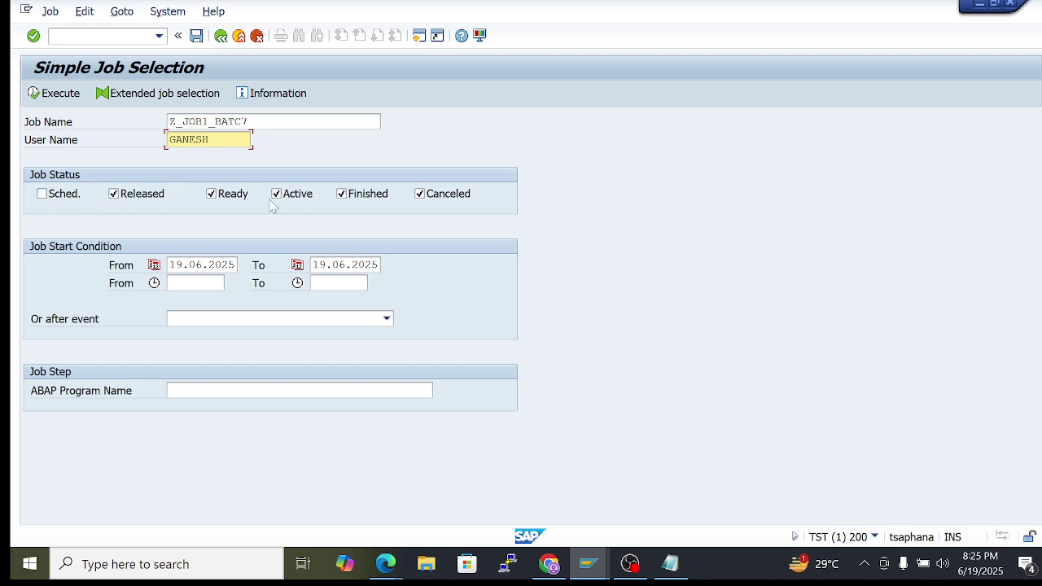
left_click(63, 194)
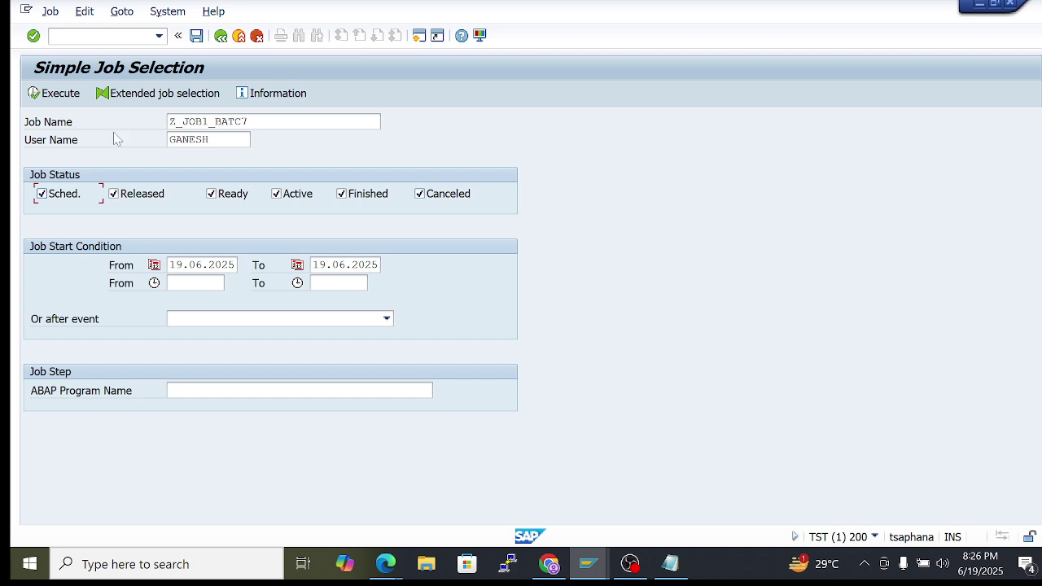
left_click(50, 94)
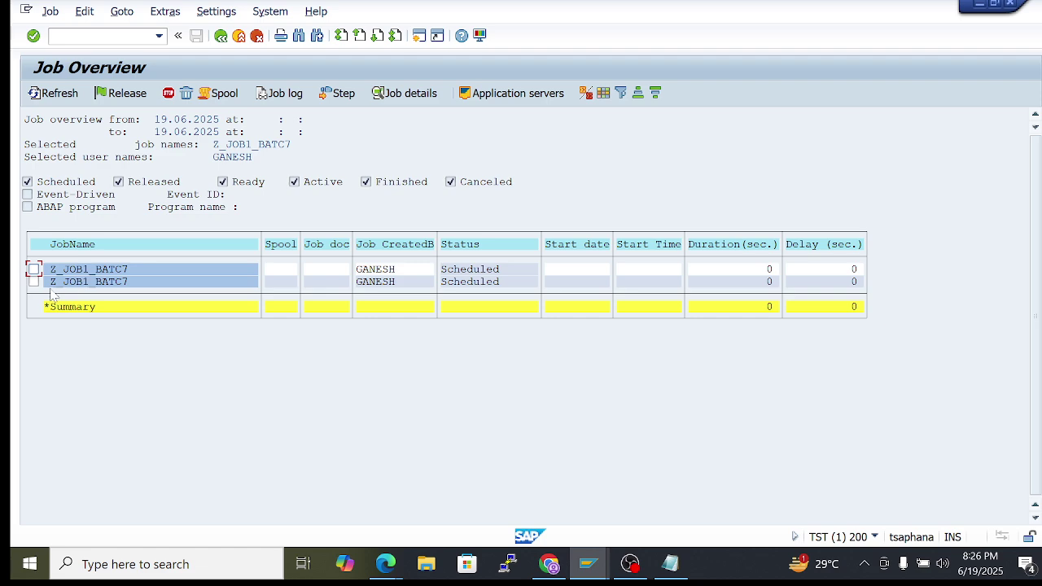
Delete the first of the duplicate Z_JOB1_BATC7 entries from the job overview
left_click(34, 269)
left_click(190, 94)
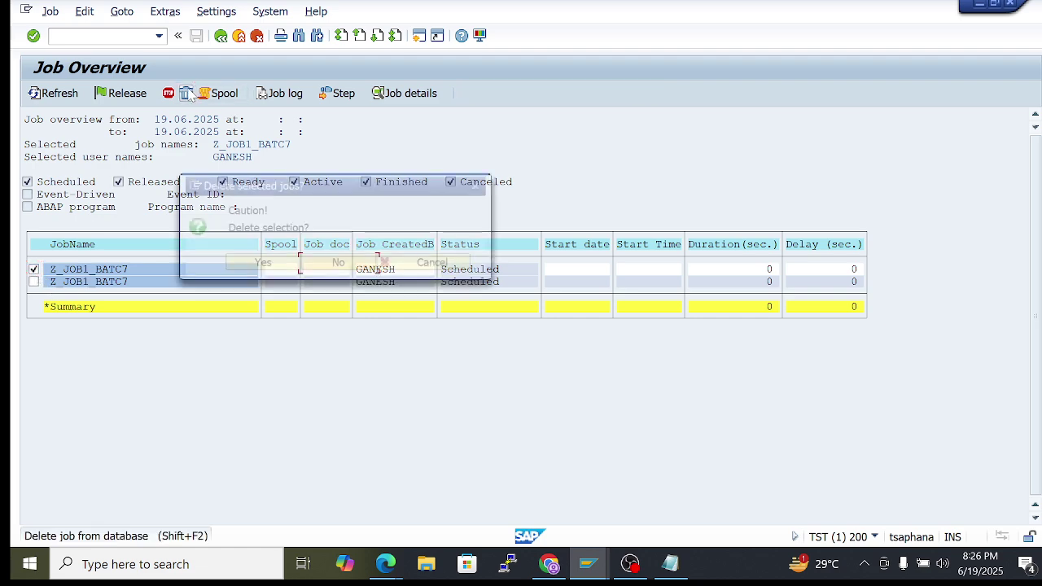
left_click(231, 268)
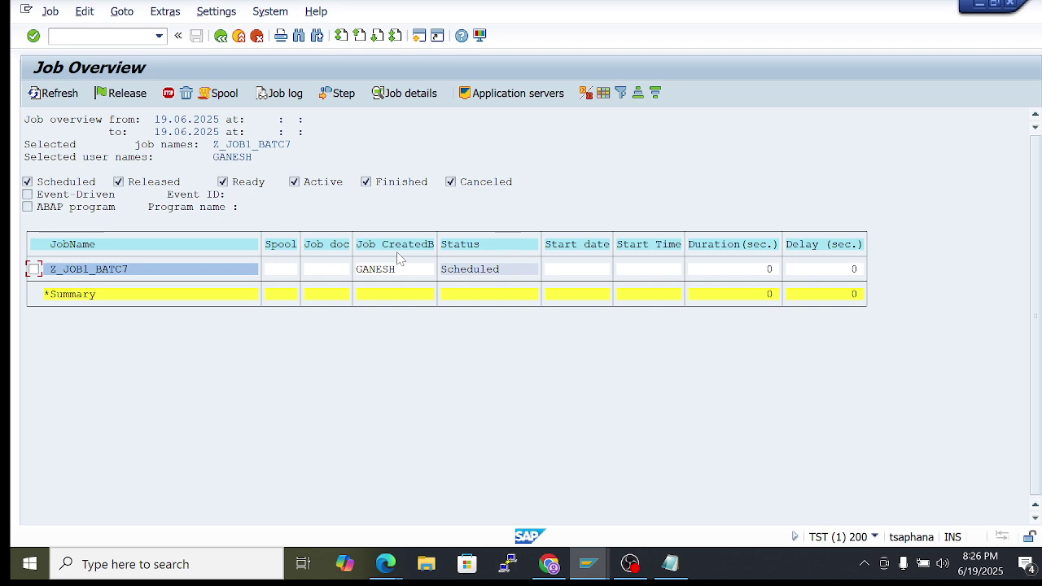
Display the details of the remaining Z_JOB1_BATC7 job, and return to the overview to point out its status
double_click(96, 271)
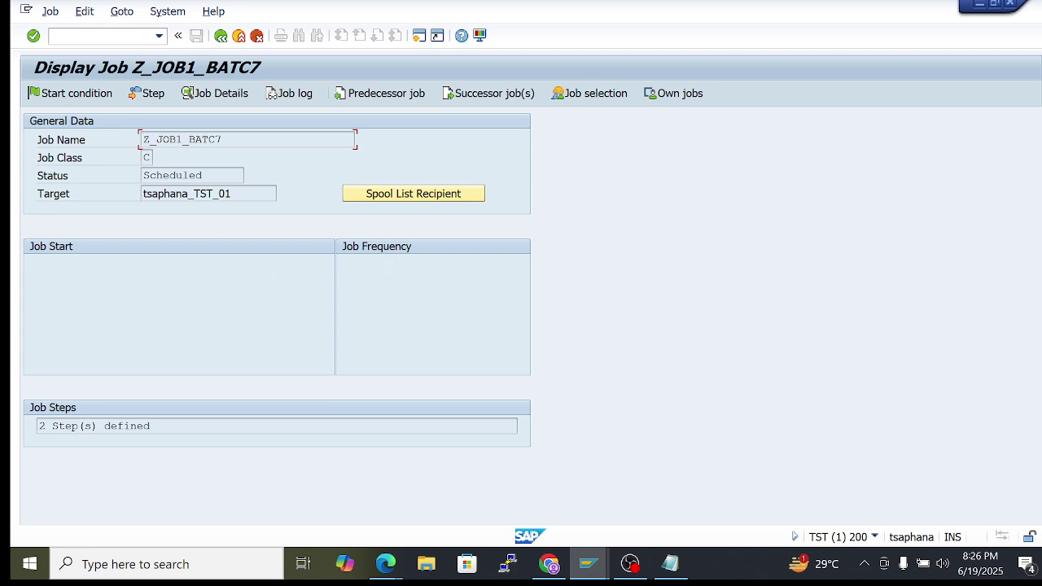
left_click(220, 36)
left_click(437, 272)
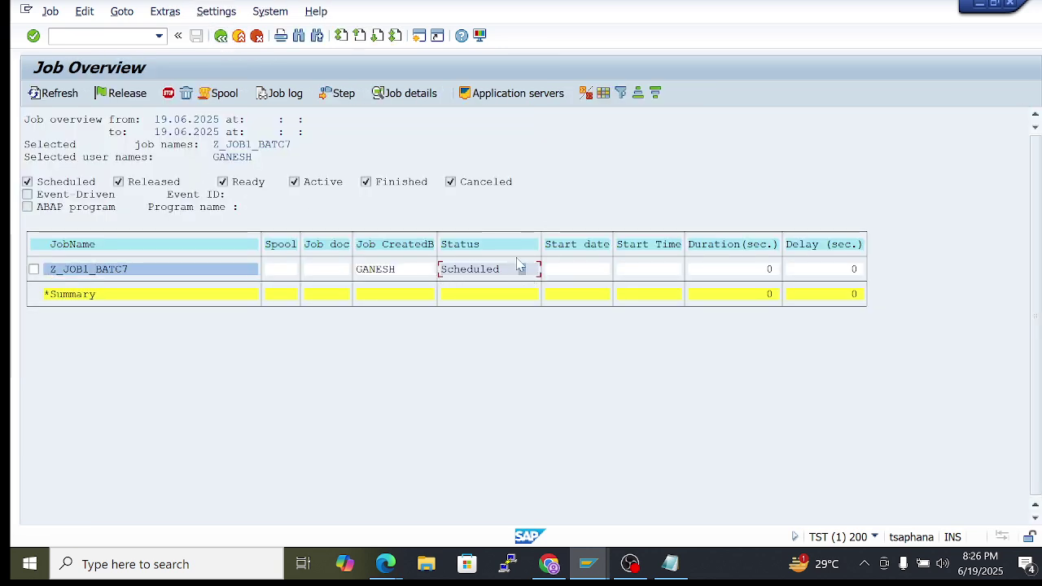
Switch to the Notepad notes and add two new lines below the "STEP user" line
left_click(671, 565)
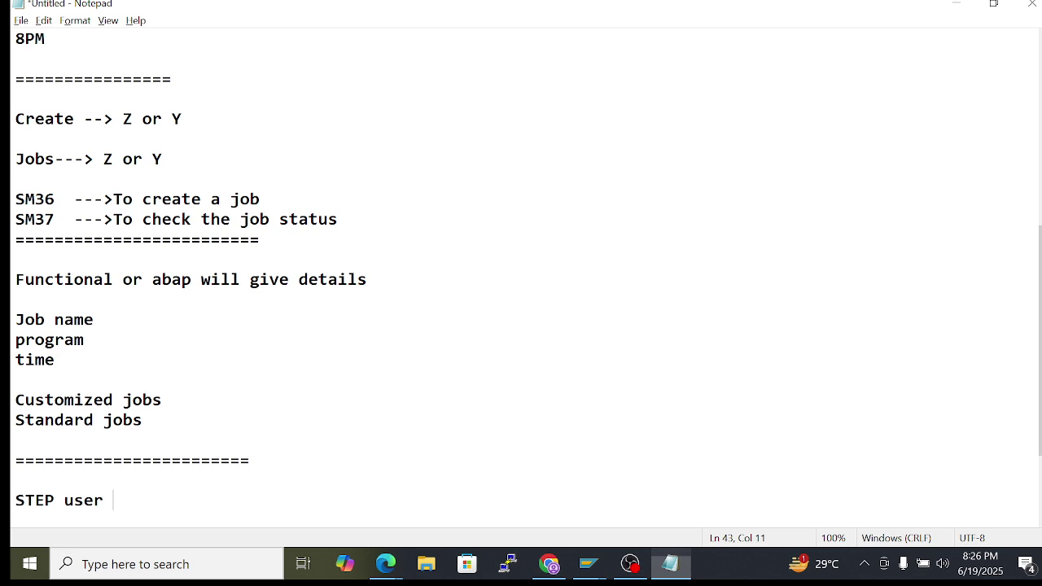
key("Return")
key("Return")
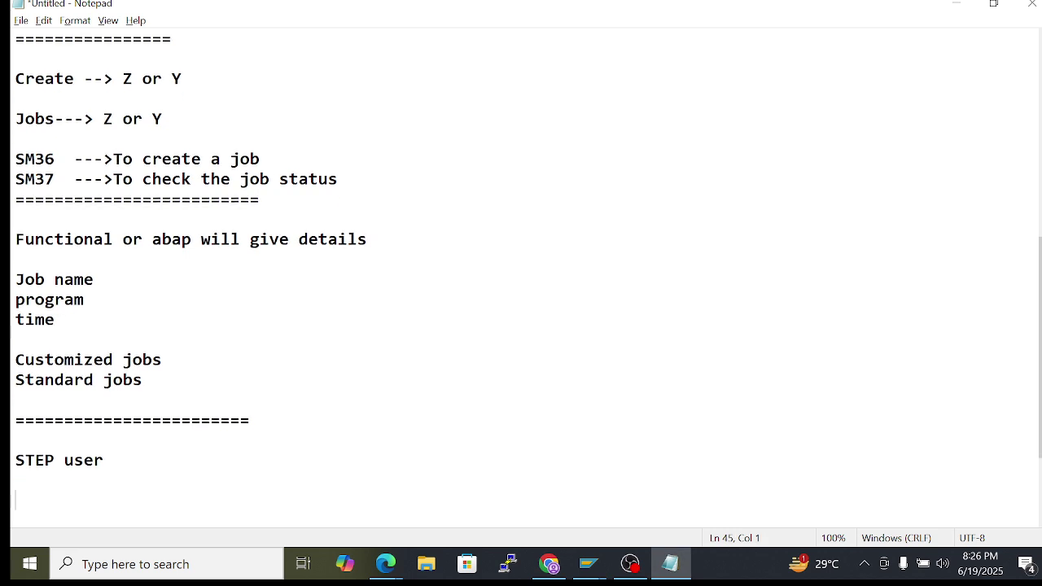
Switch back to SAP, open SM36 and name a new background job Z_JOB2_BATCH7, leaving the target server empty
key("alt+Tab")
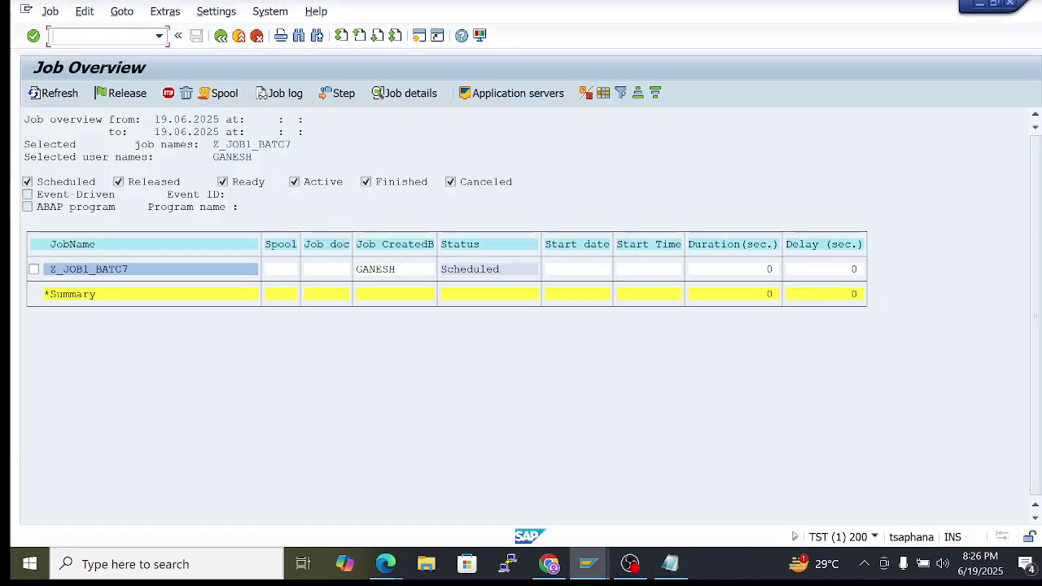
type("/nsm")
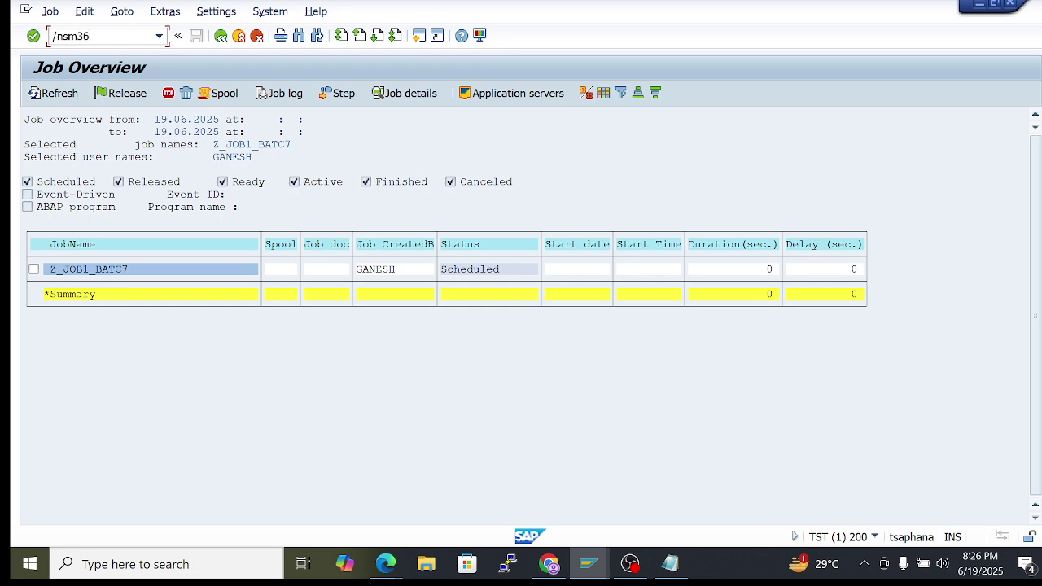
type("36")
key("Return")
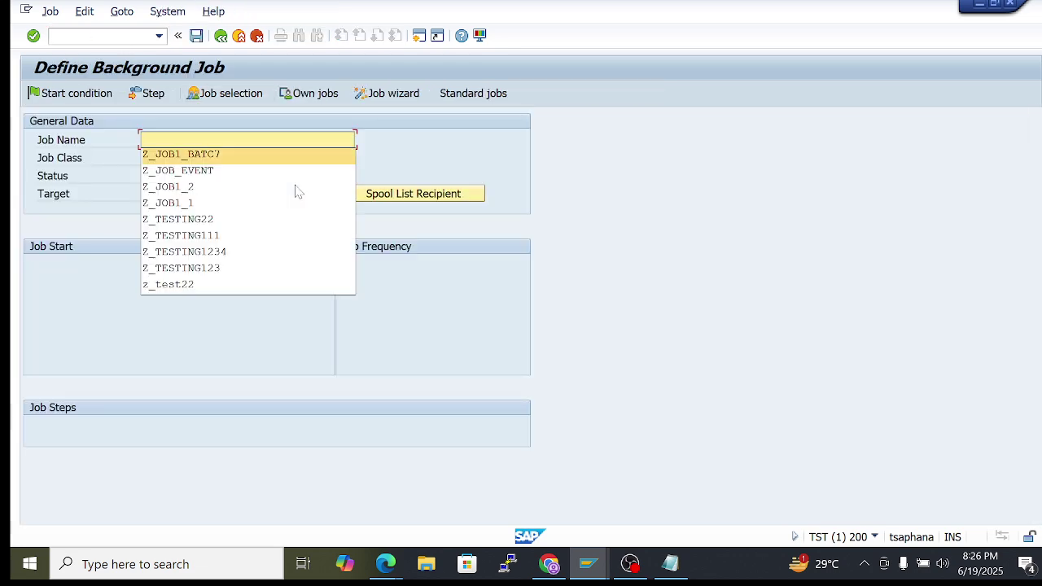
key("Return")
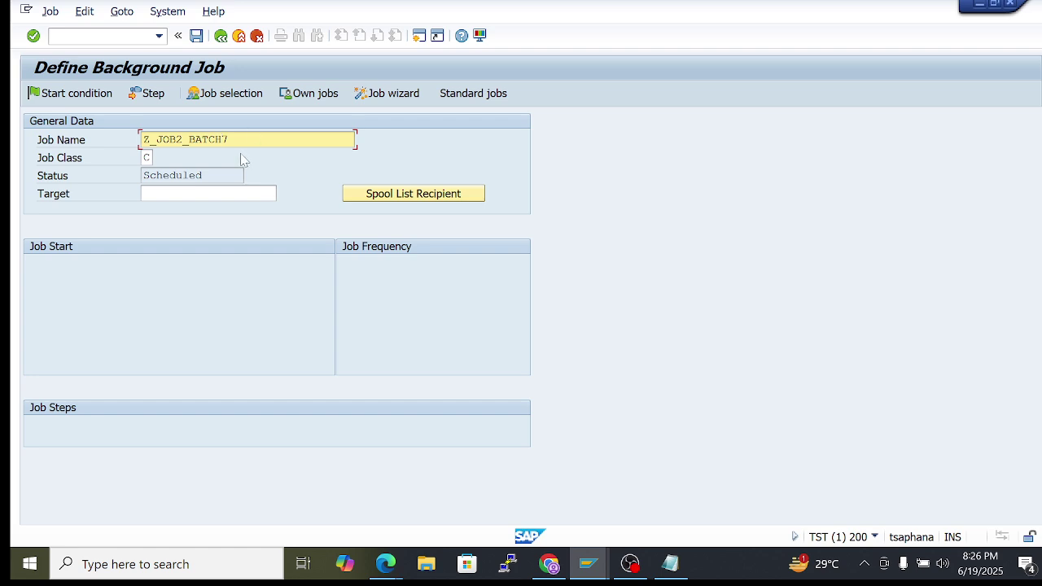
left_click(208, 193)
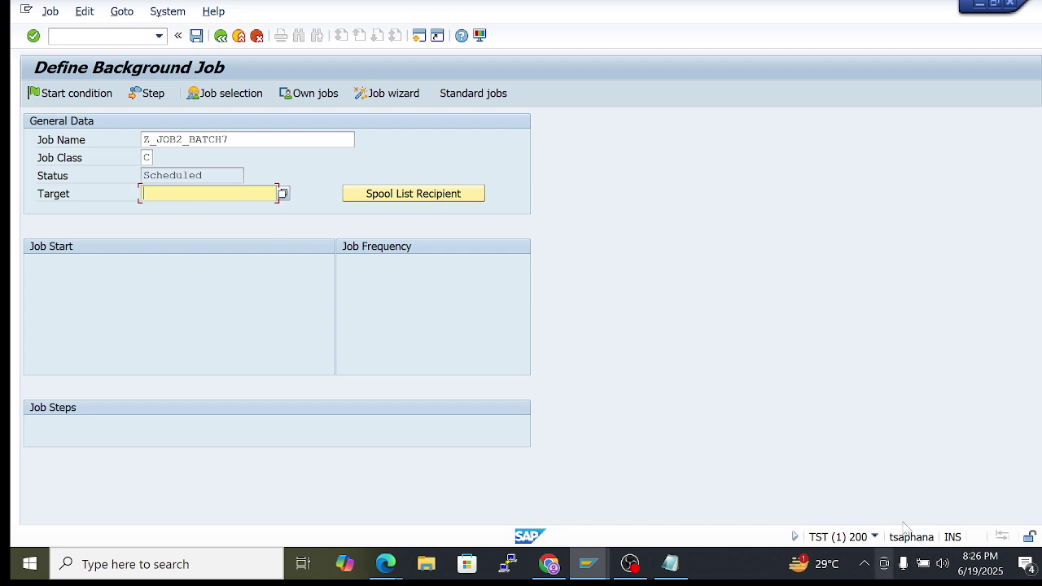
Add a job step with the ABAP program RSPO0041, save it and return to the job definition
left_click(151, 93)
key("Down")
key("Return")
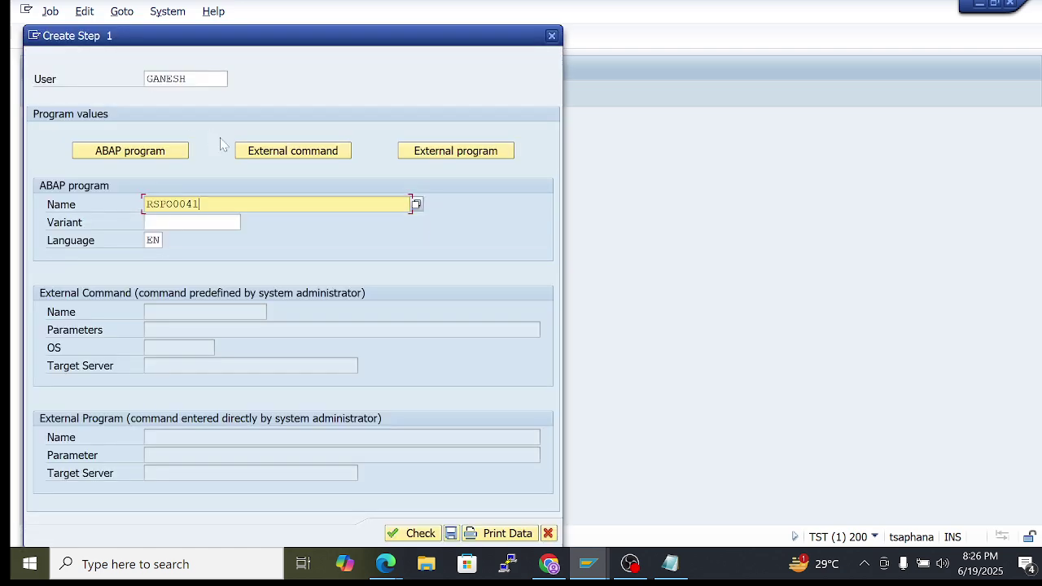
left_click(450, 532)
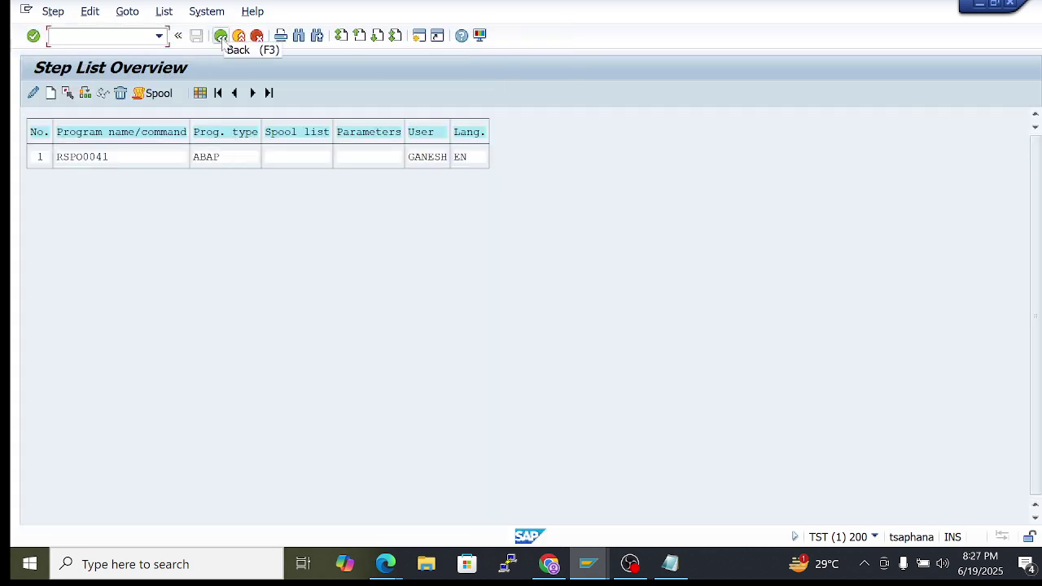
left_click(221, 37)
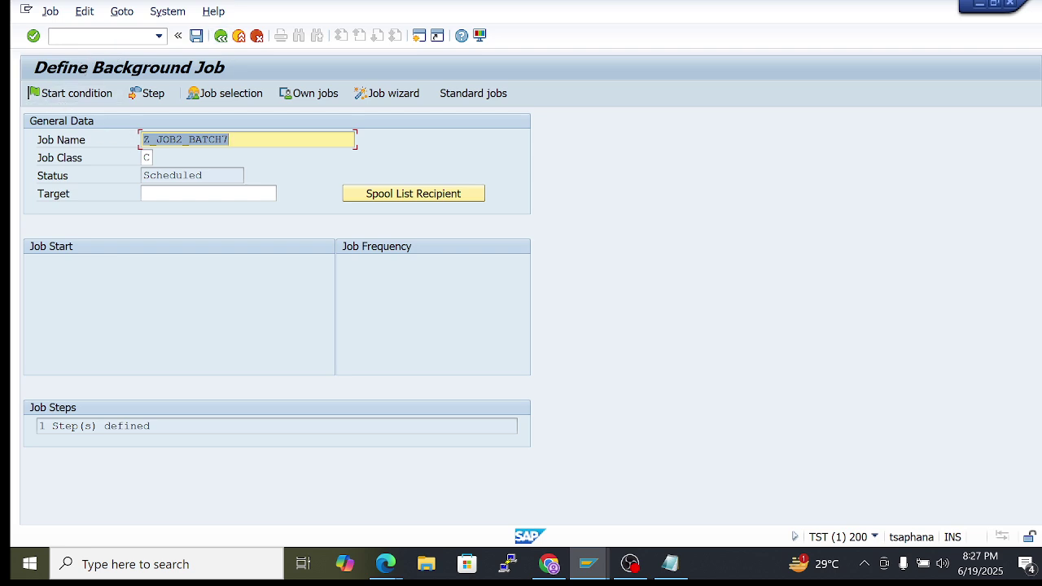
Highlight the job name Z_JOB2_BATCH7 in the job definition to point it out
key("End")
key("shift+Left")
key("shift+Left")
key("shift+Left")
key("shift+Left")
key("shift+Left")
key("shift+Left")
key("shift+Left")
key("shift+Left")
key("shift+Left")
key("shift+Left")
key("shift+Left")
key("shift+Left")
key("shift+Left")
key("Home")
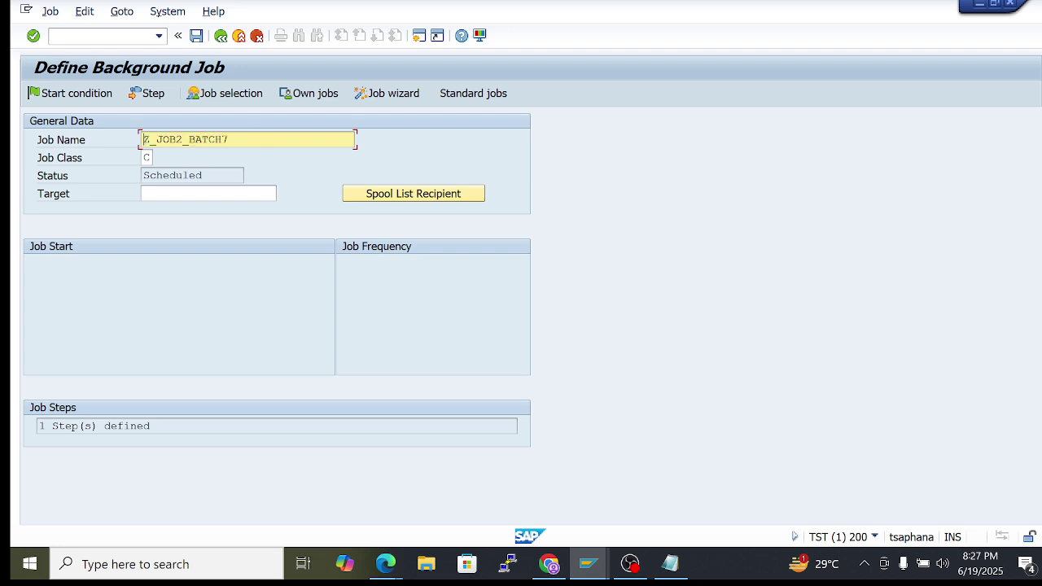
Set the start condition of Z_JOB2_BATCH7 to Immediate and save the job
left_click(73, 99)
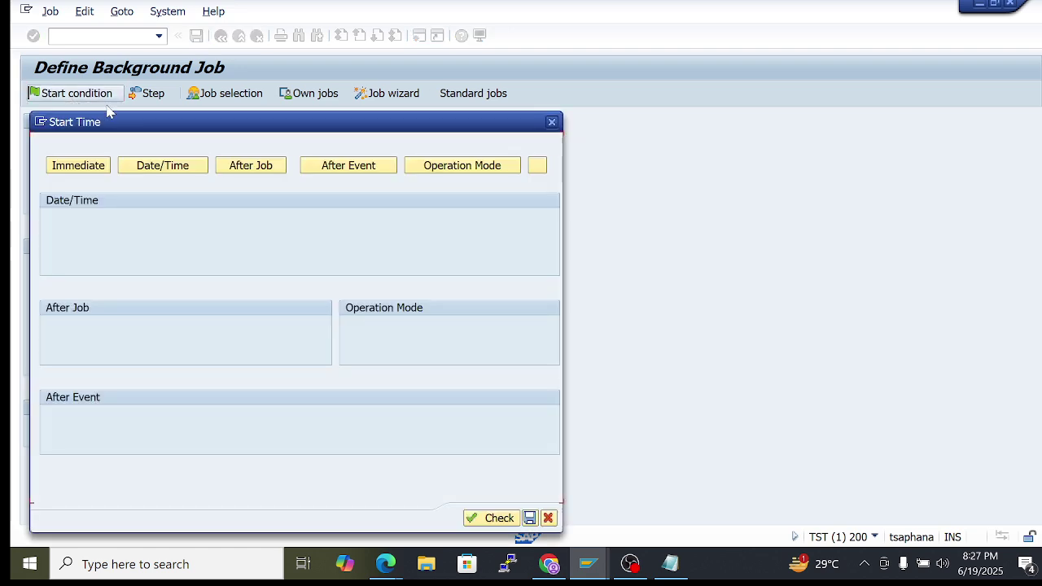
left_click_drag(127, 122, 260, 112)
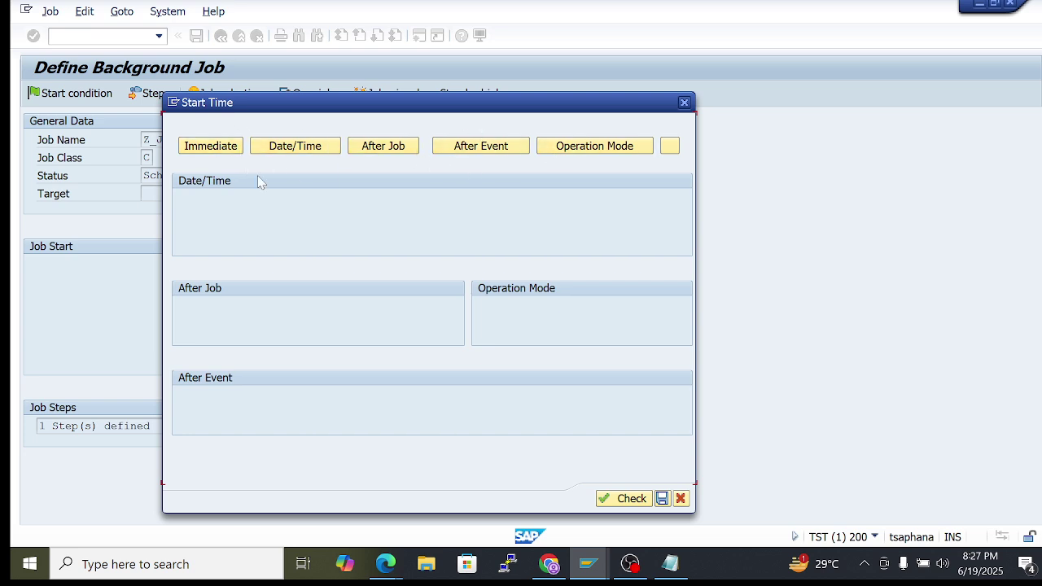
left_click_drag(295, 98, 302, 96)
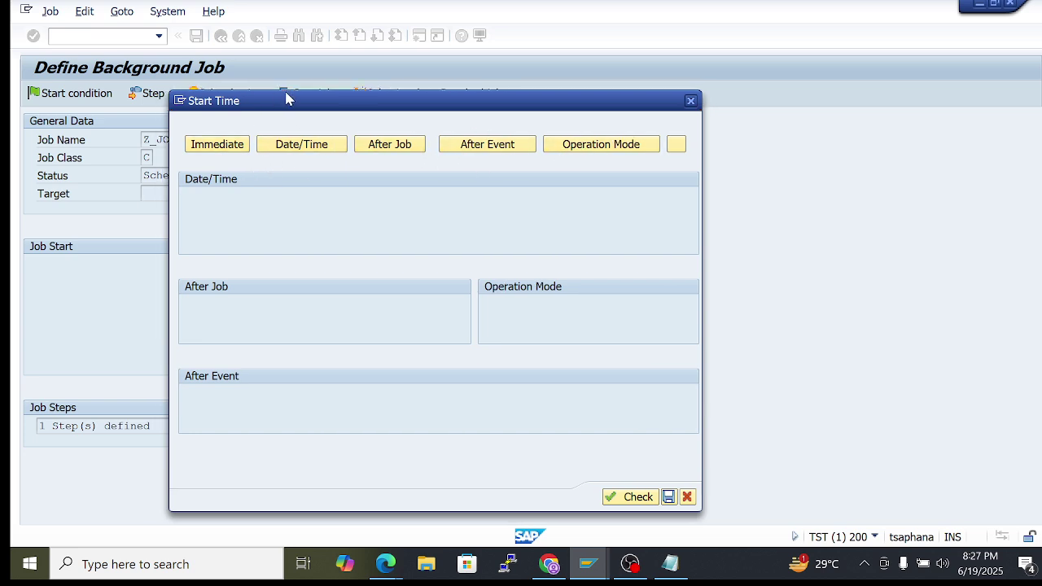
left_click(214, 145)
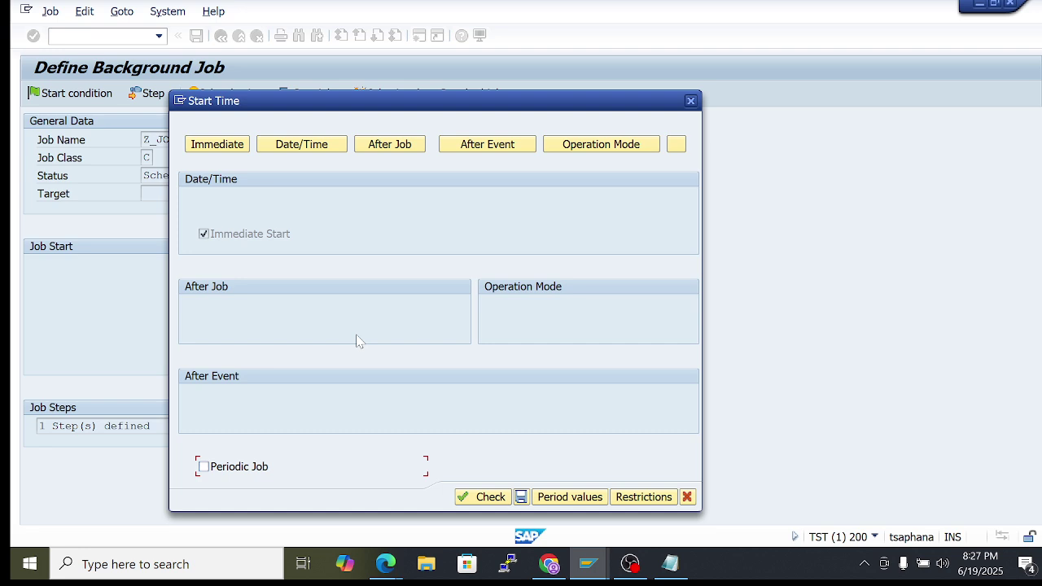
left_click(520, 498)
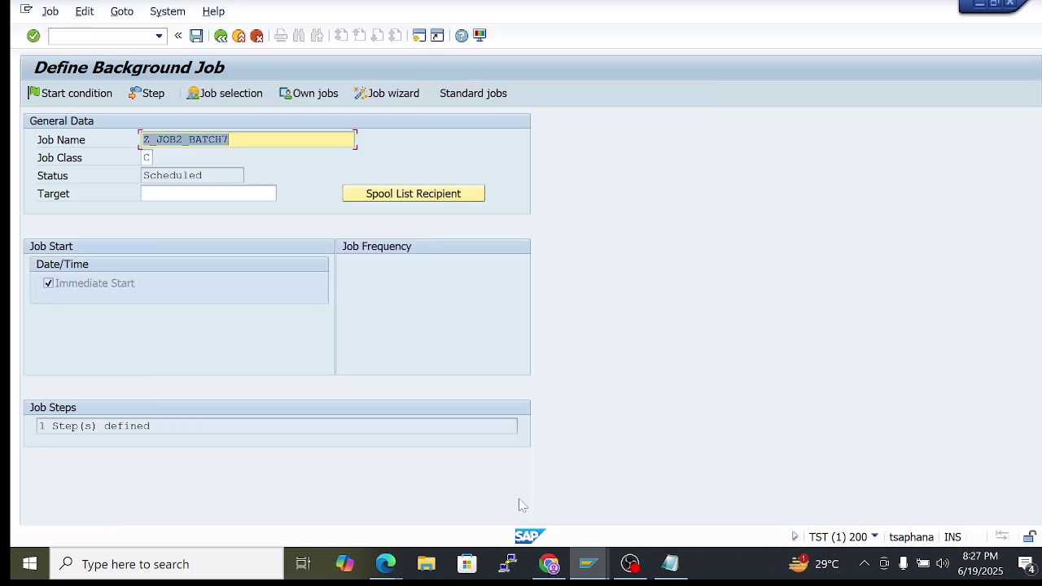
left_click(196, 35)
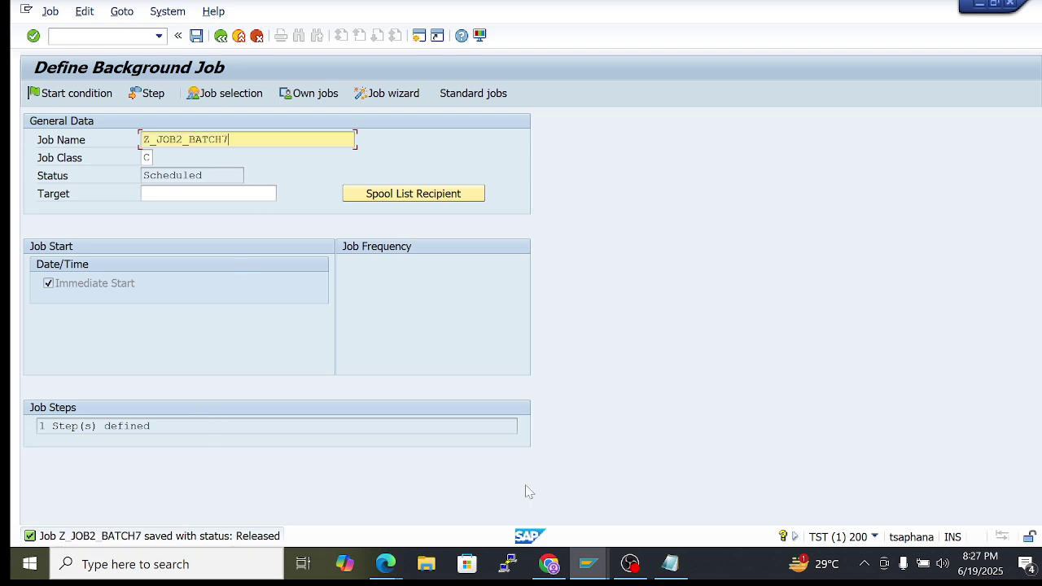
In the other SAP session, run SM37 for job Z_JOB2_BATCH7 with user name * and highlight the job's status
left_click(664, 501)
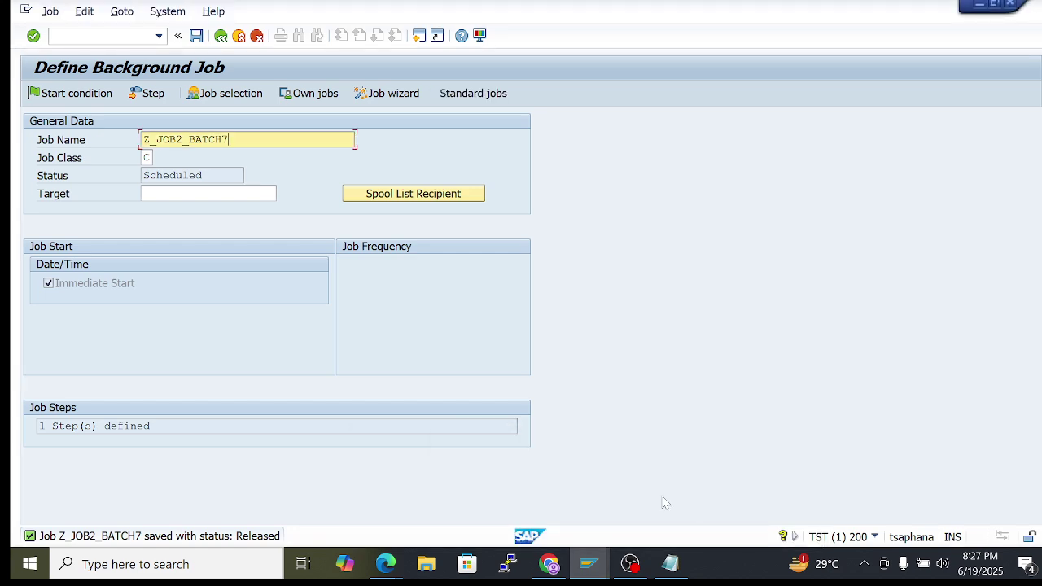
mouse_move(597, 575)
left_click(560, 489)
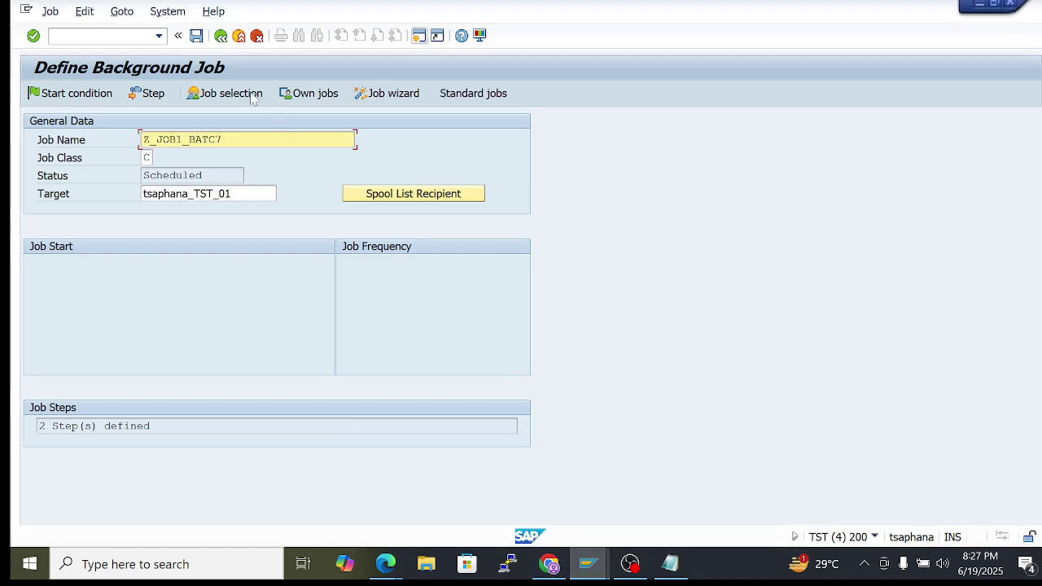
type("/nsm37")
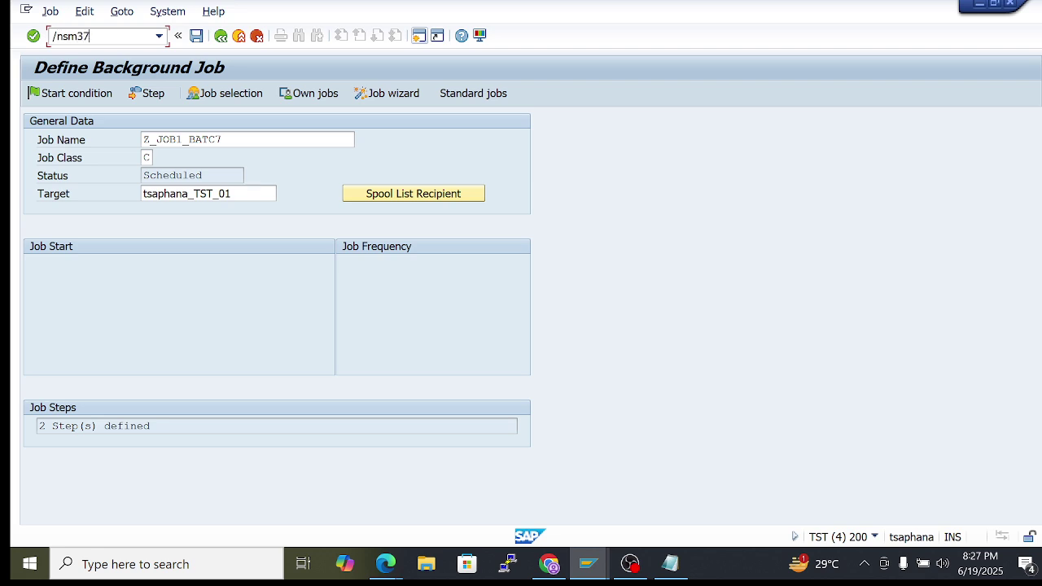
key("Return")
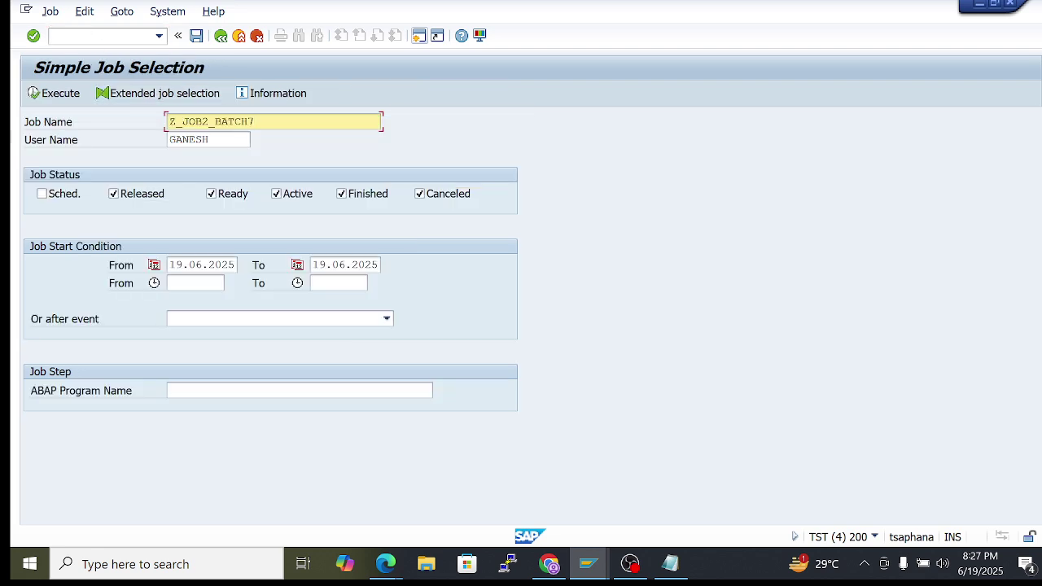
key("Tab")
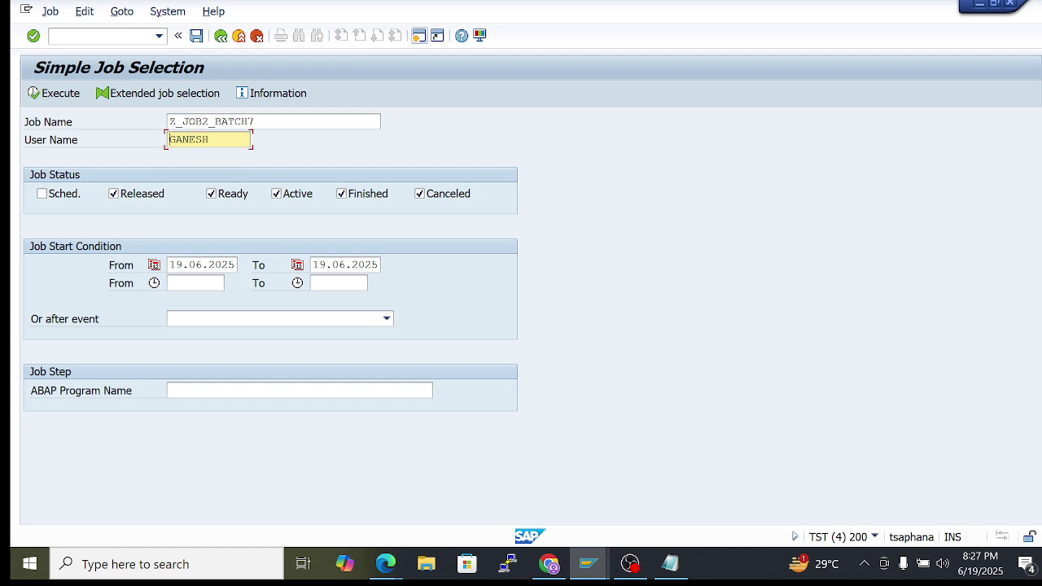
key("BackSpace")
type("*")
left_click(57, 94)
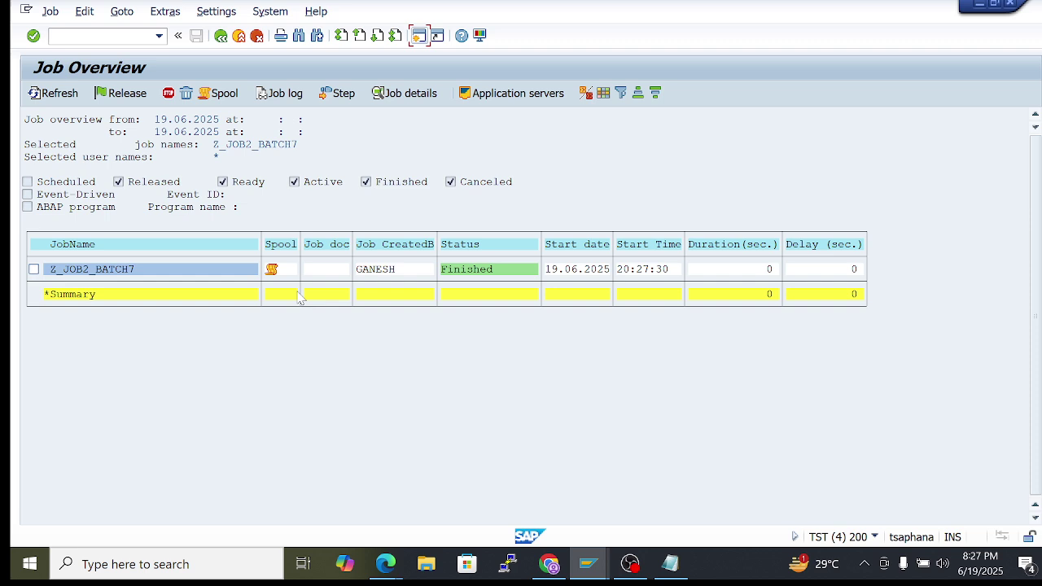
left_click_drag(440, 269, 525, 279)
left_click(531, 280)
left_click(590, 566)
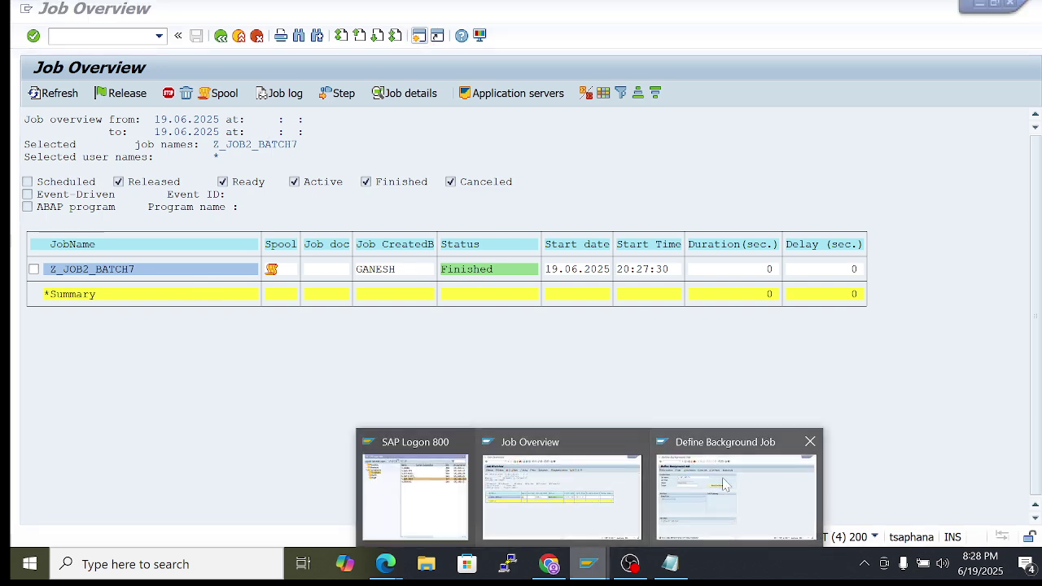
left_click(727, 485)
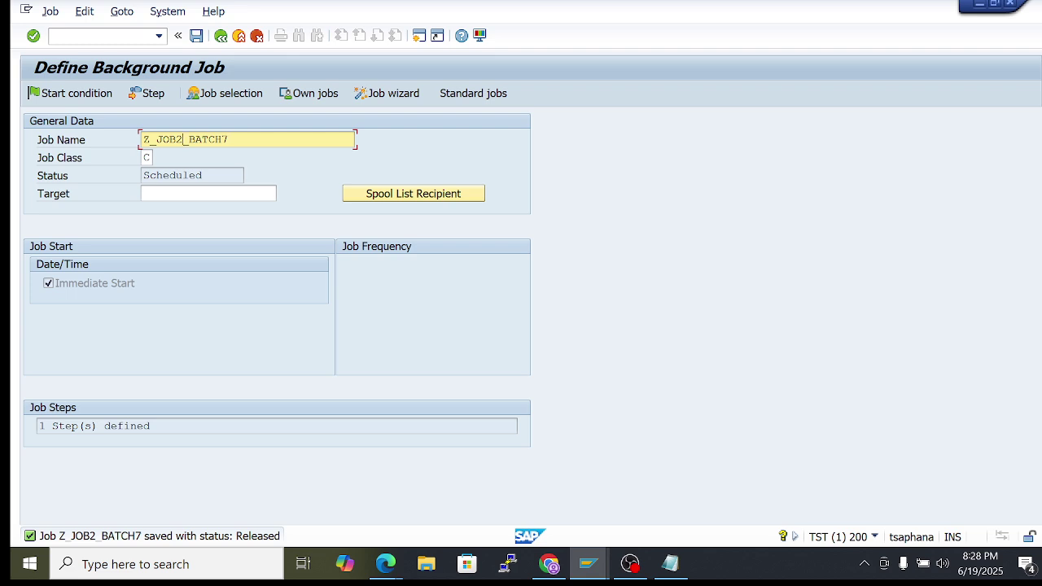
key("BackSpace")
type("3")
left_click(152, 95)
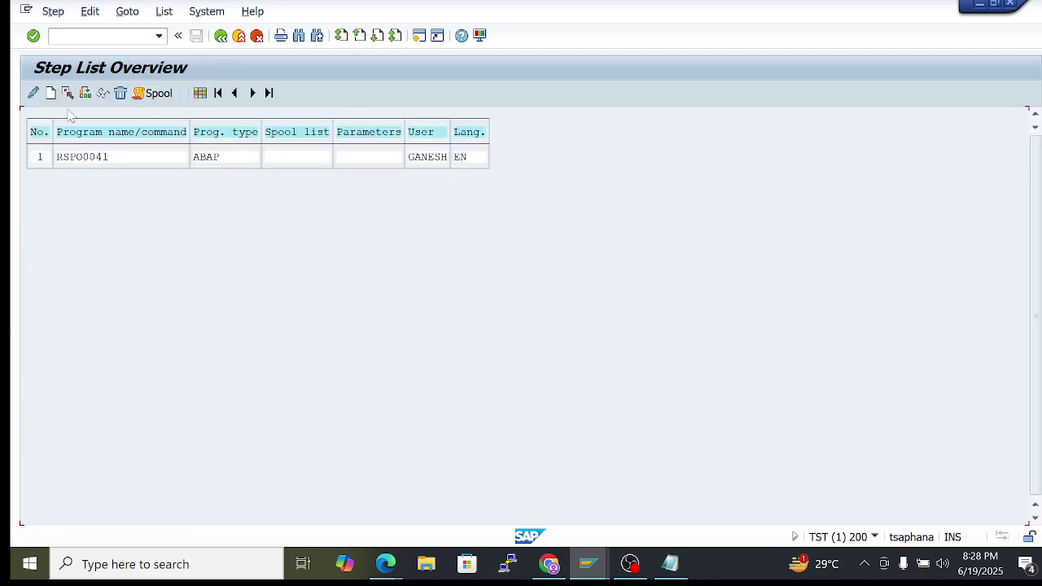
left_click(221, 35)
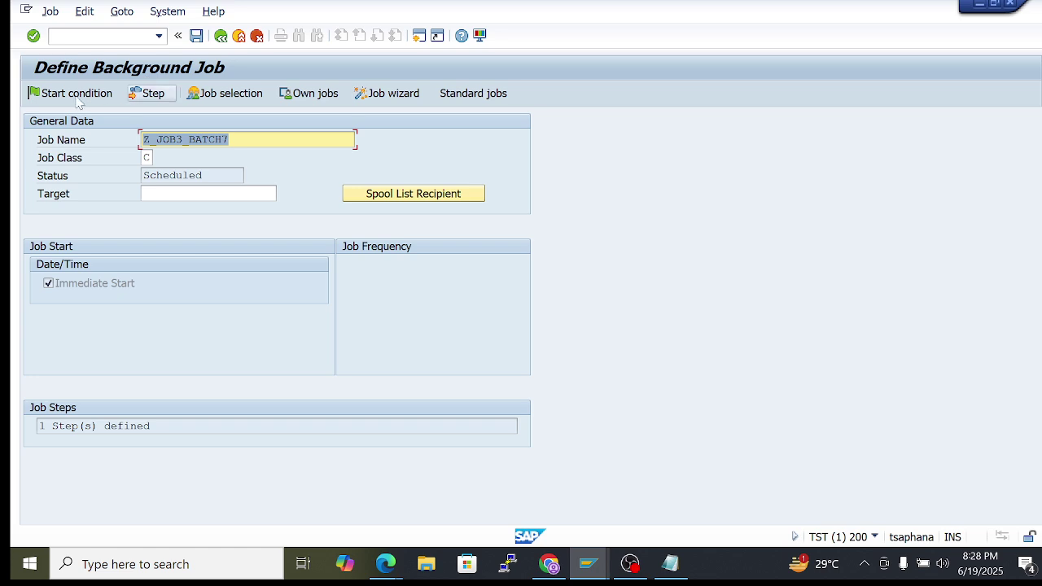
left_click(73, 94)
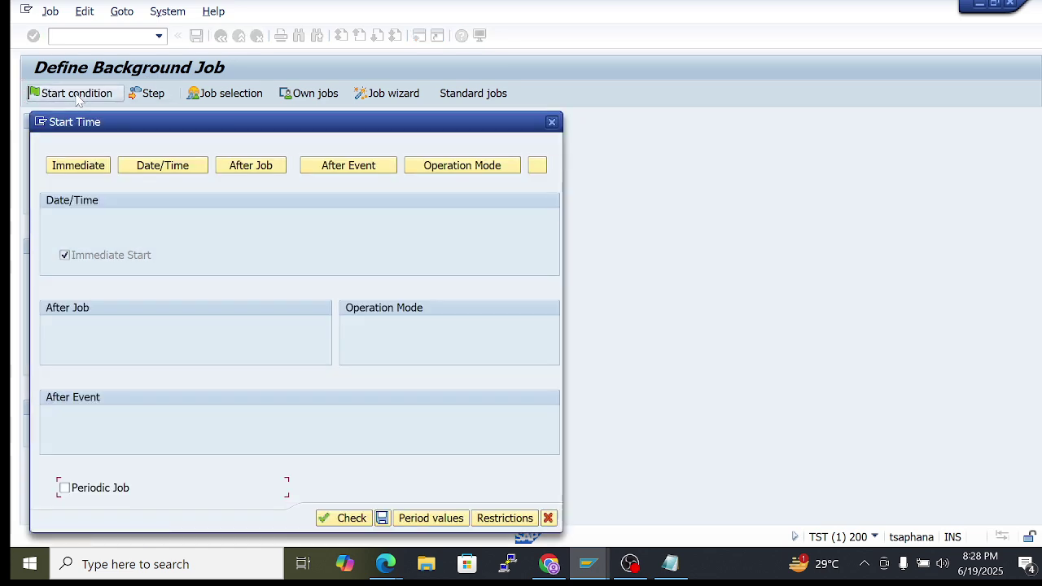
left_click(552, 122)
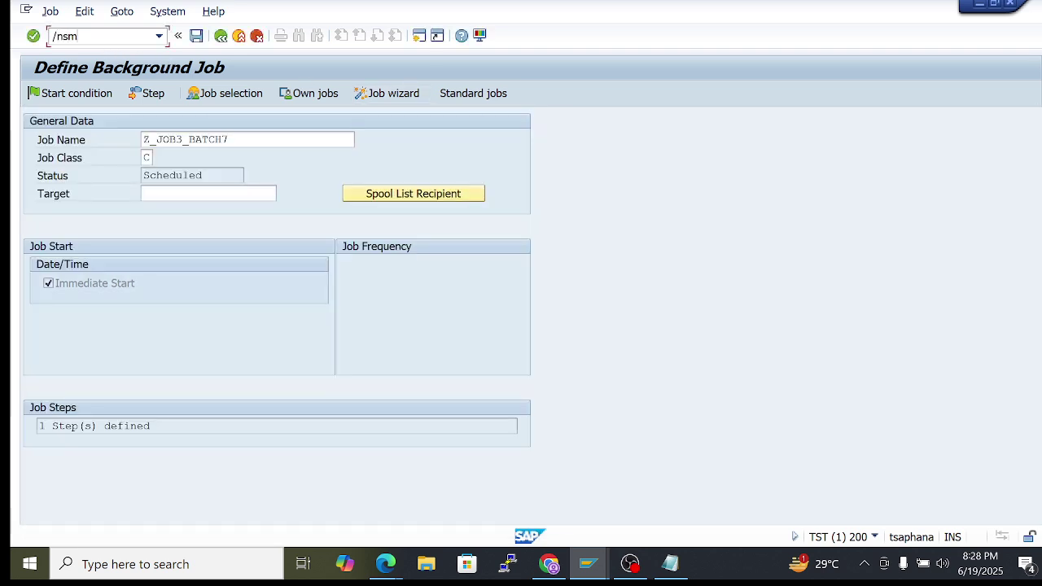
Restart SM36 with a blank job definition and name the new job Z_JOB3_BATCH7
type("6")
key("Return")
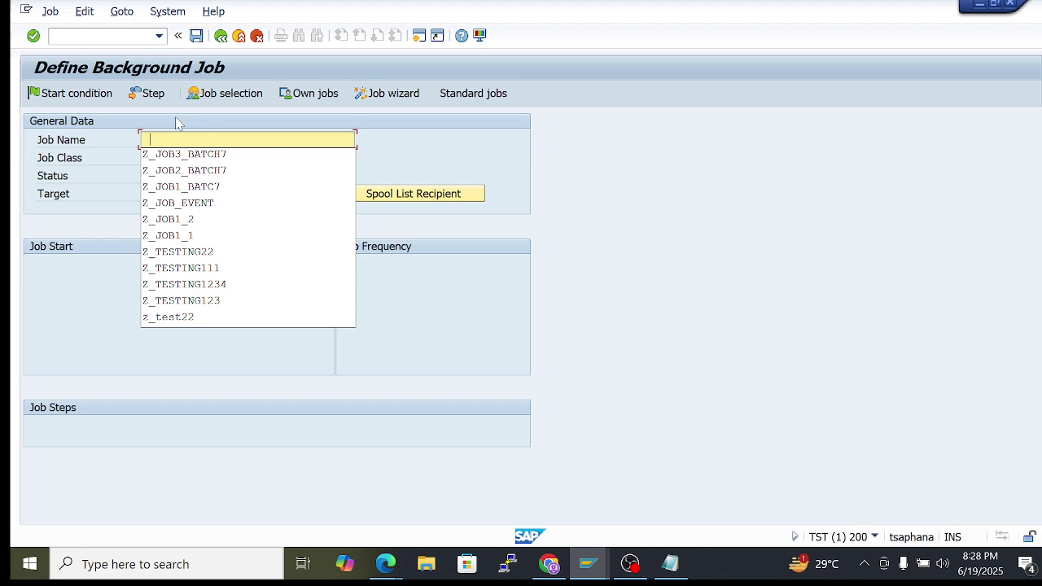
key("Return")
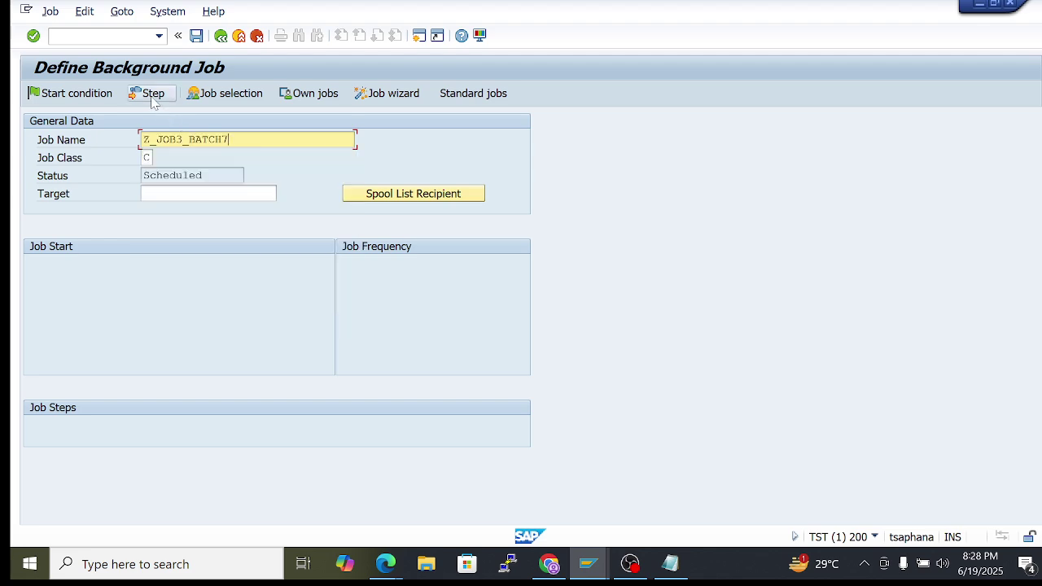
Add a job step with the ABAP program RSPO0041, save it and return to the job definition
left_click(151, 96)
key("Down")
key("Return")
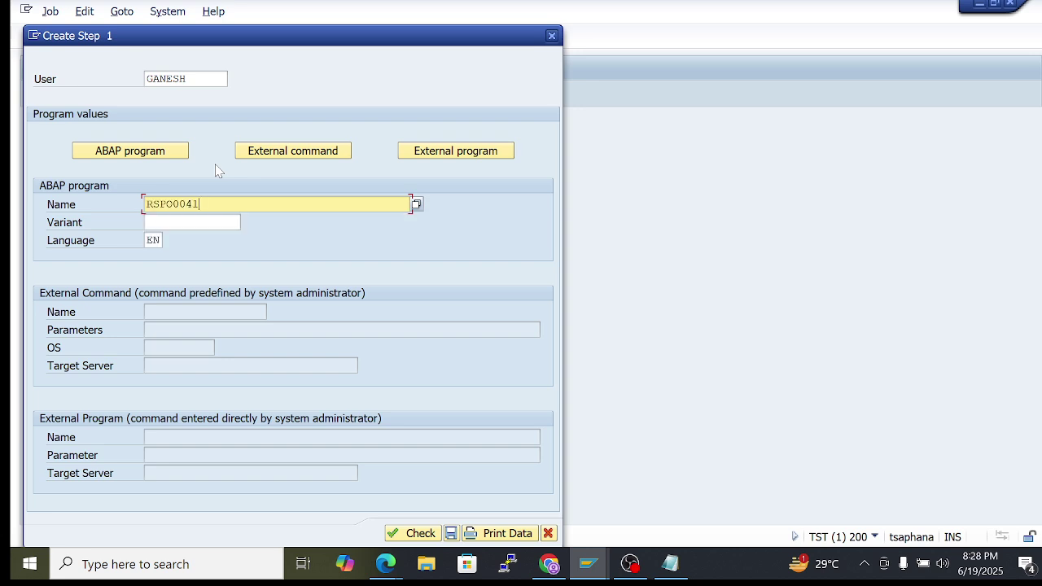
left_click(450, 533)
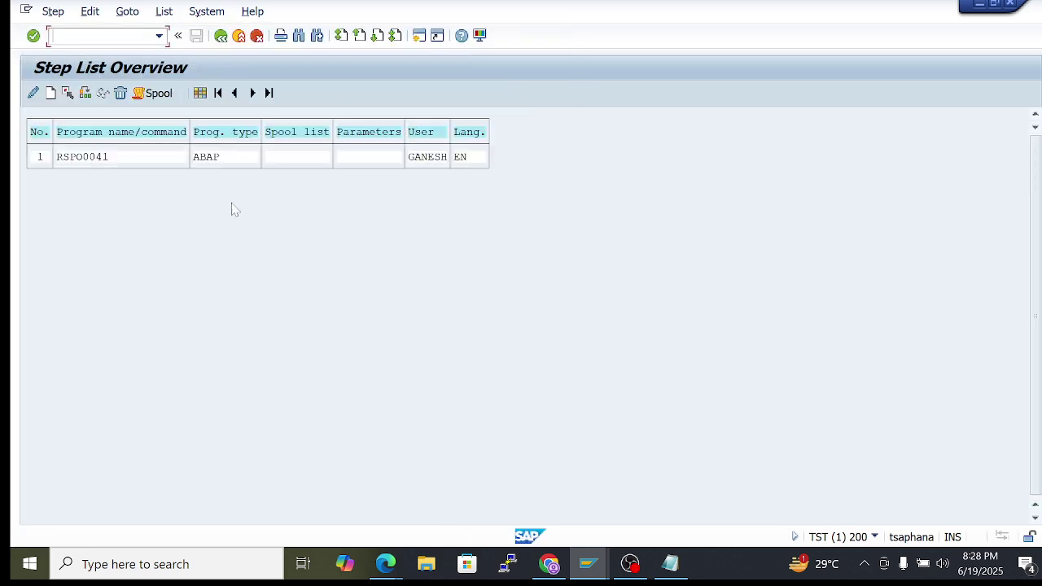
left_click(222, 35)
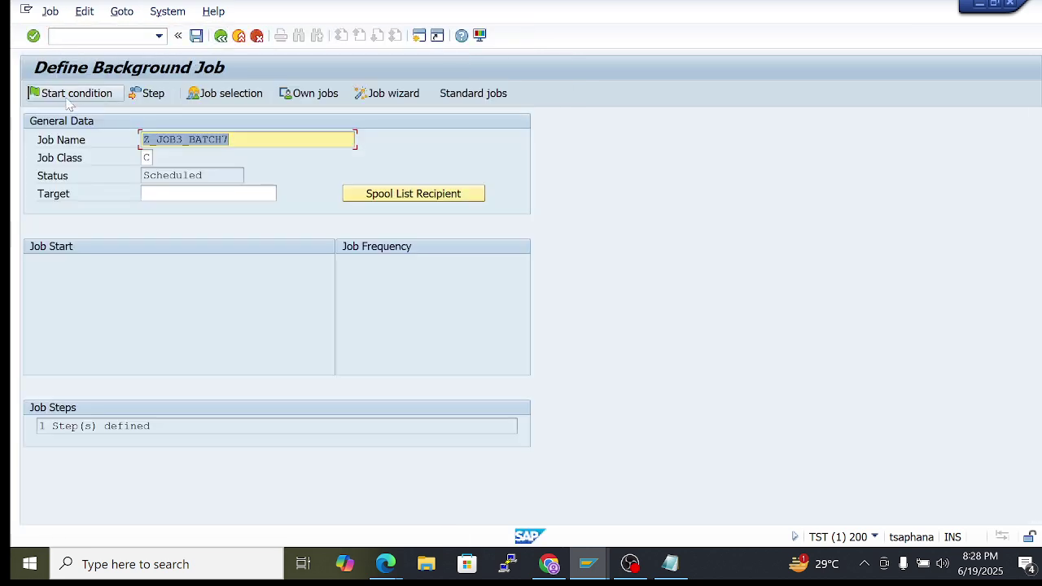
Open the start condition of Z_JOB3_BATCH7 and choose Date/Time scheduling
left_click(72, 99)
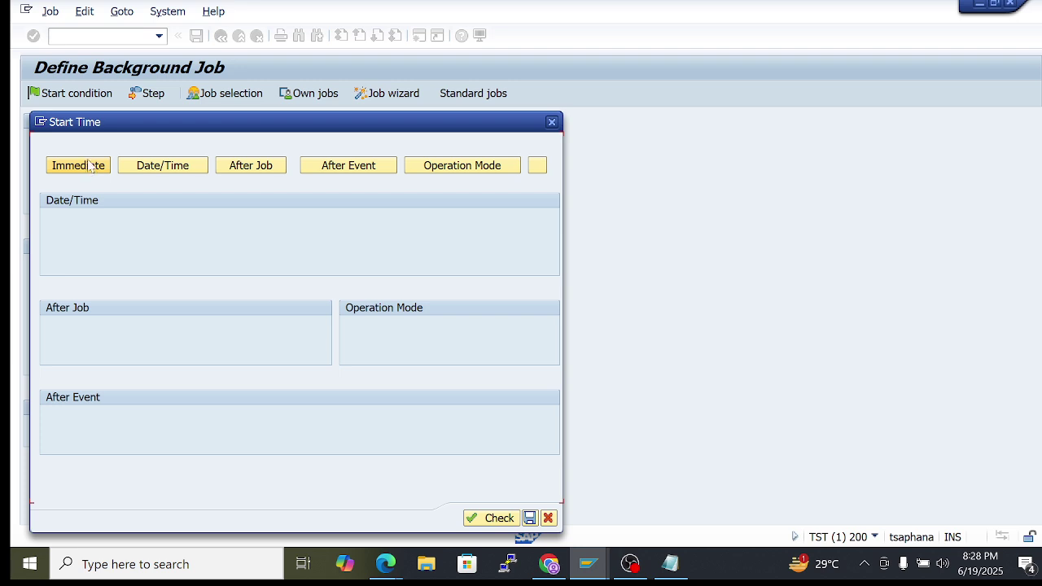
left_click(149, 167)
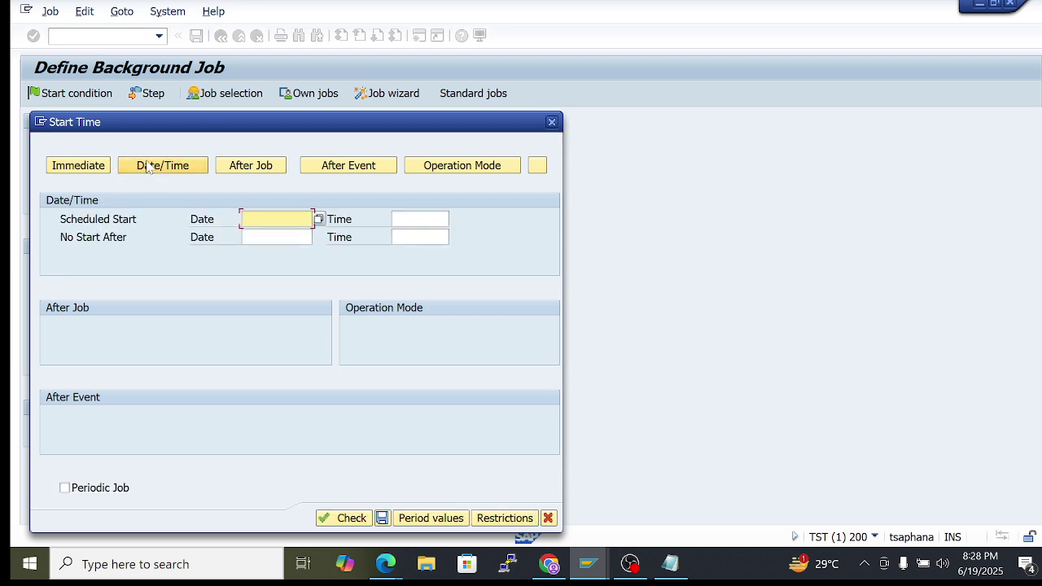
left_click_drag(179, 122, 249, 100)
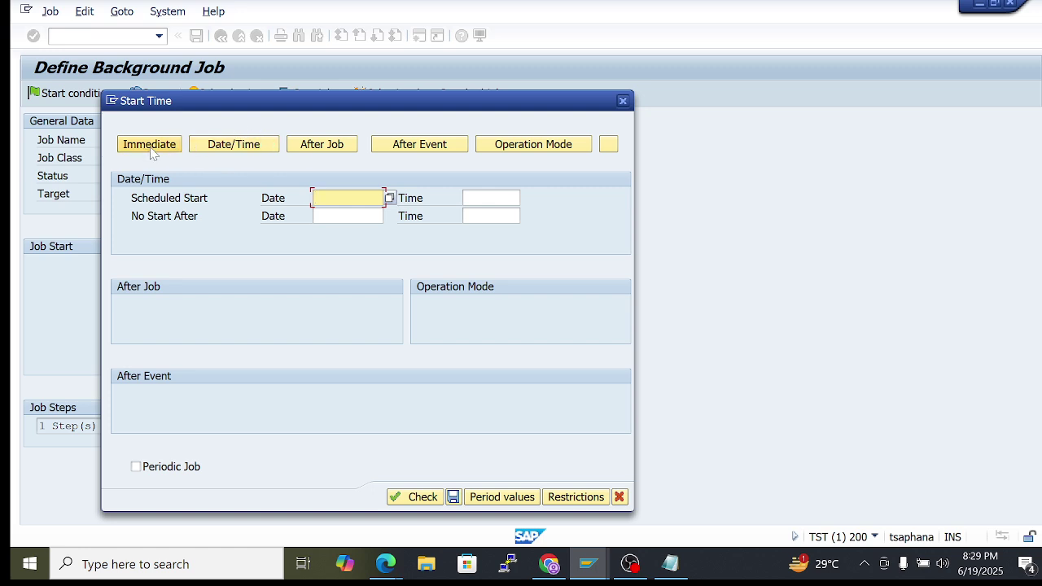
left_click_drag(254, 110, 243, 86)
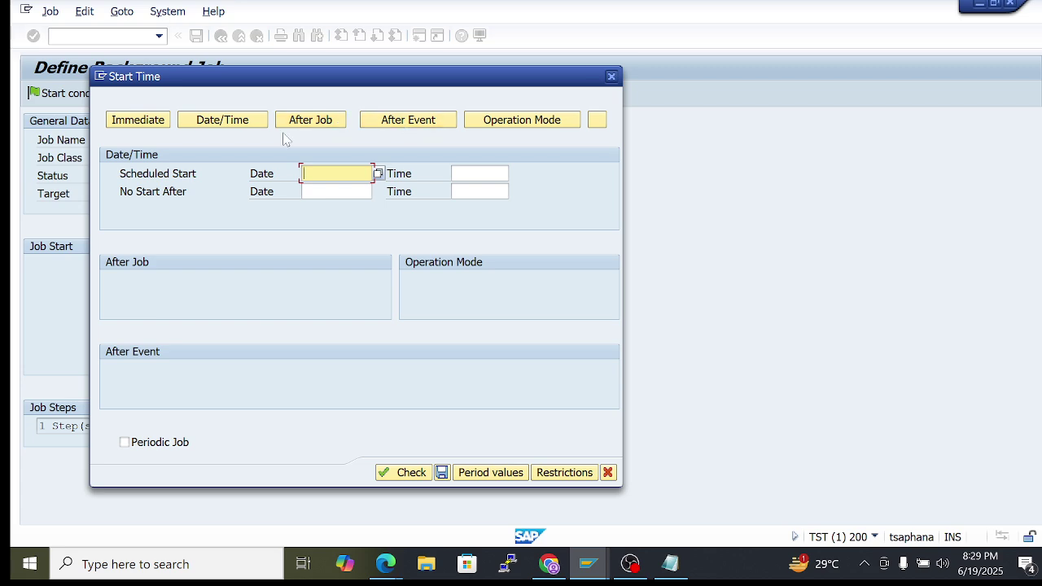
left_click_drag(307, 81, 284, 73)
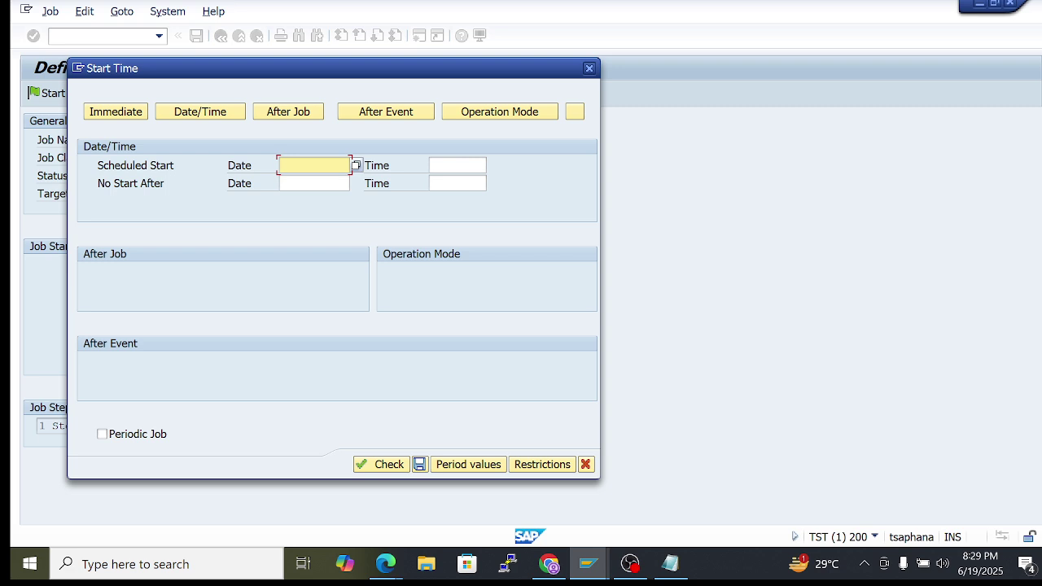
left_click(349, 183)
left_click(348, 165)
left_click(348, 183)
left_click(348, 165)
left_click(348, 184)
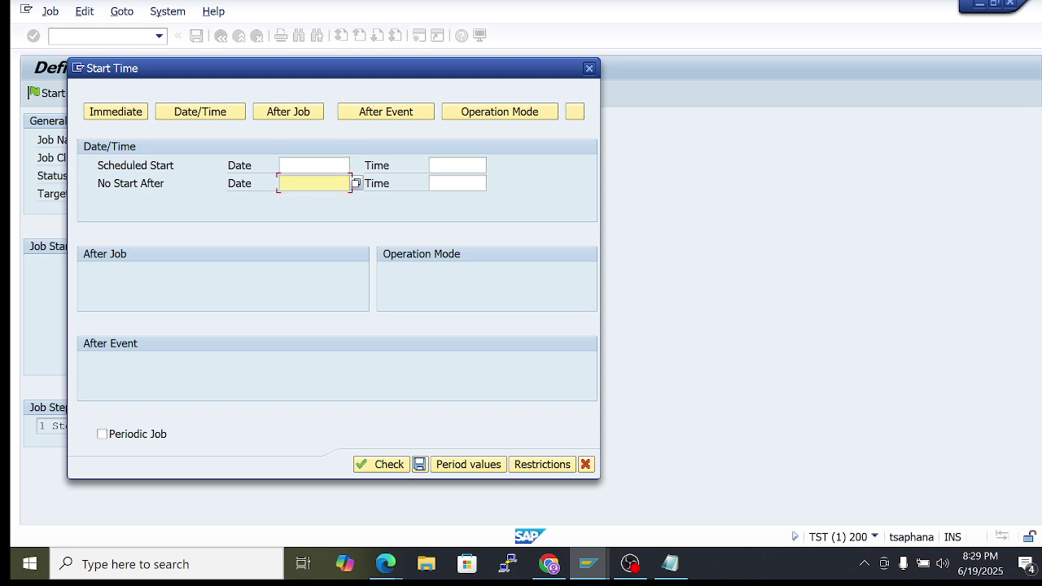
left_click(332, 165)
left_click(332, 183)
left_click(332, 165)
left_click(332, 183)
left_click(332, 165)
left_click_drag(276, 73, 466, 84)
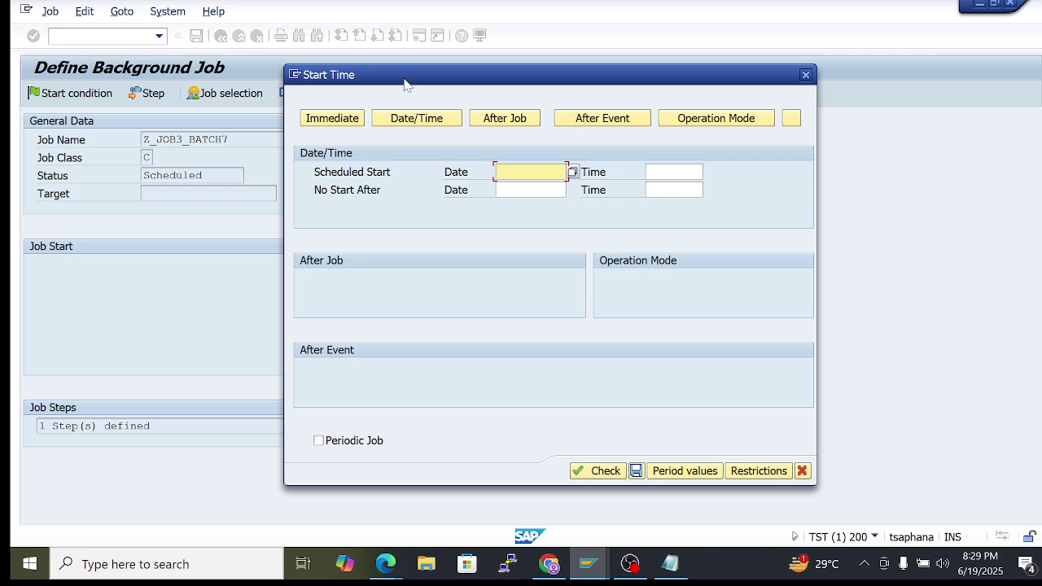
left_click_drag(405, 86, 427, 121)
left_click_drag(415, 124, 404, 122)
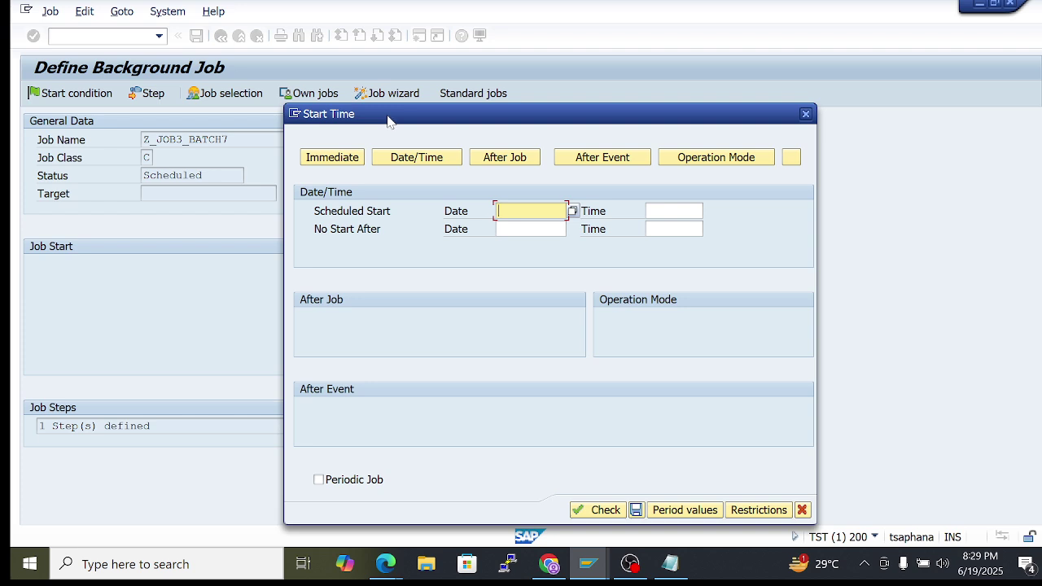
mouse_move(396, 121)
left_mouse_down()
mouse_move(407, 116)
mouse_move(398, 118)
left_mouse_up()
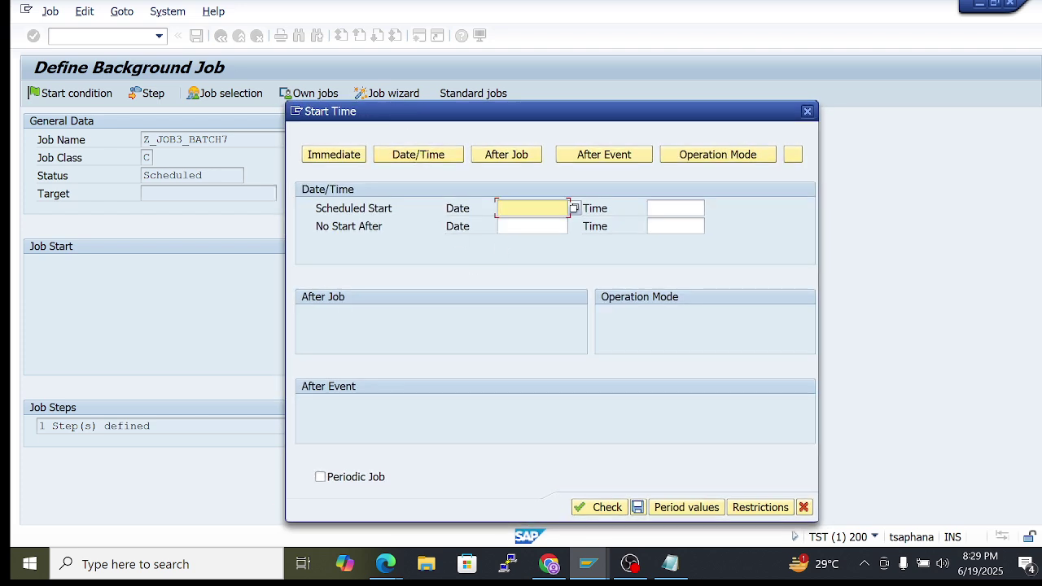
key("Down")
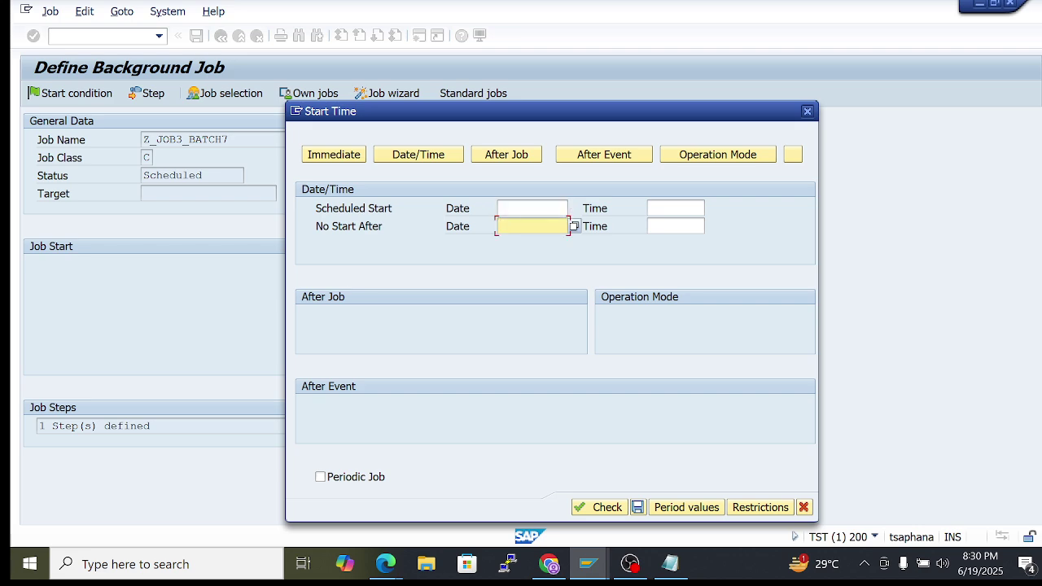
key("Up")
left_click_drag(489, 114, 455, 83)
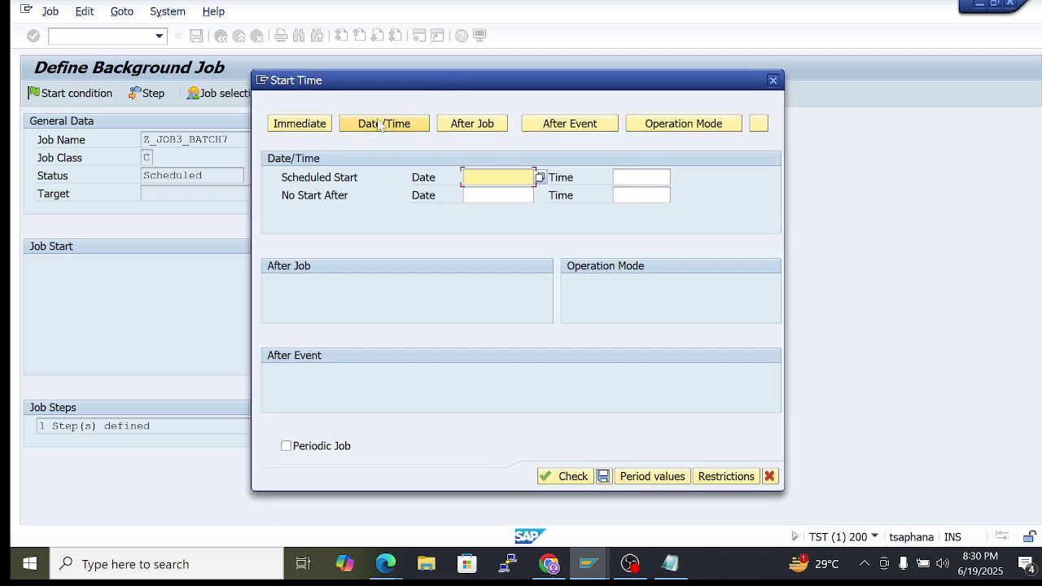
Pick 20.06.2025 as the scheduled start date from the calendar
left_click(516, 190)
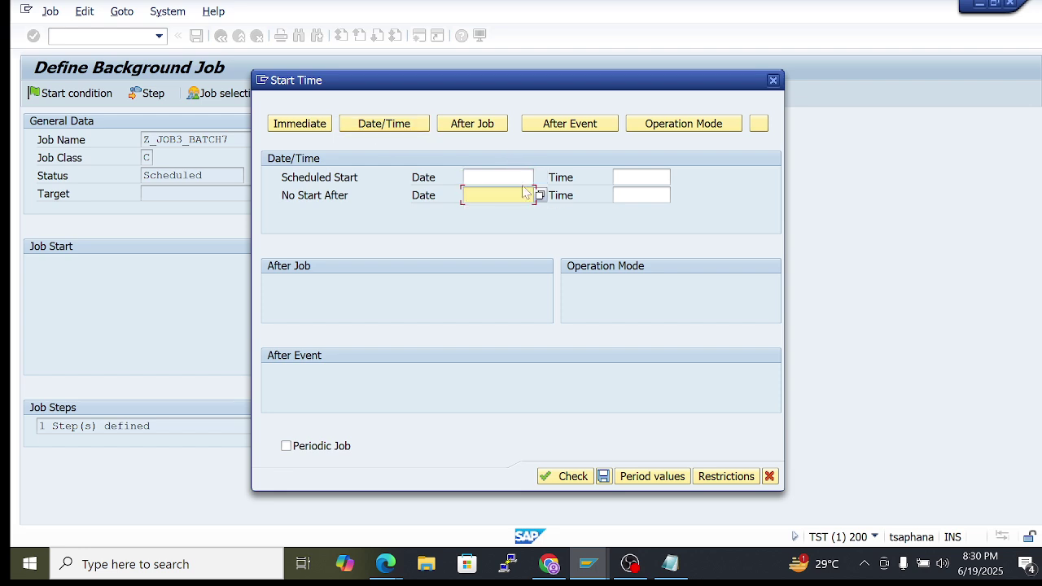
key("Up")
left_click(540, 176)
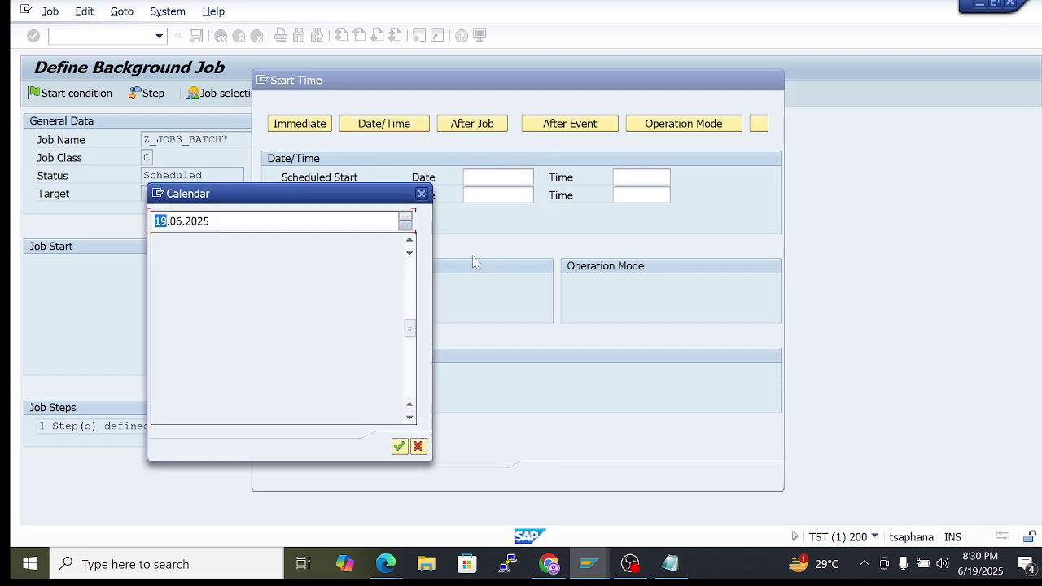
double_click(329, 347)
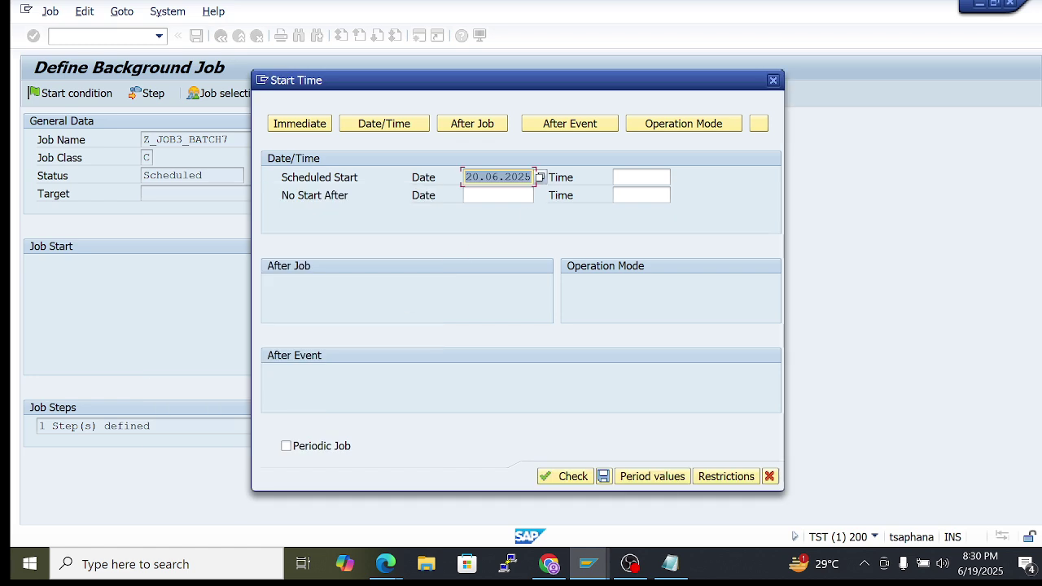
key("Down")
Set the scheduled start time of Z_JOB3_BATCH7 to 20:00:00 by choosing the hour, minute and second values
left_click(637, 176)
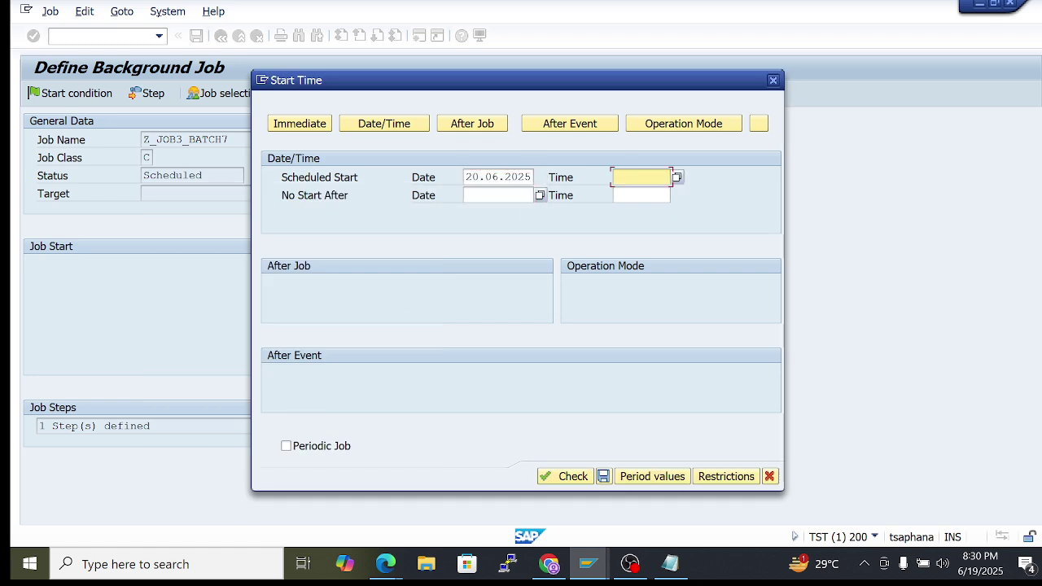
left_click(677, 177)
left_click(174, 254)
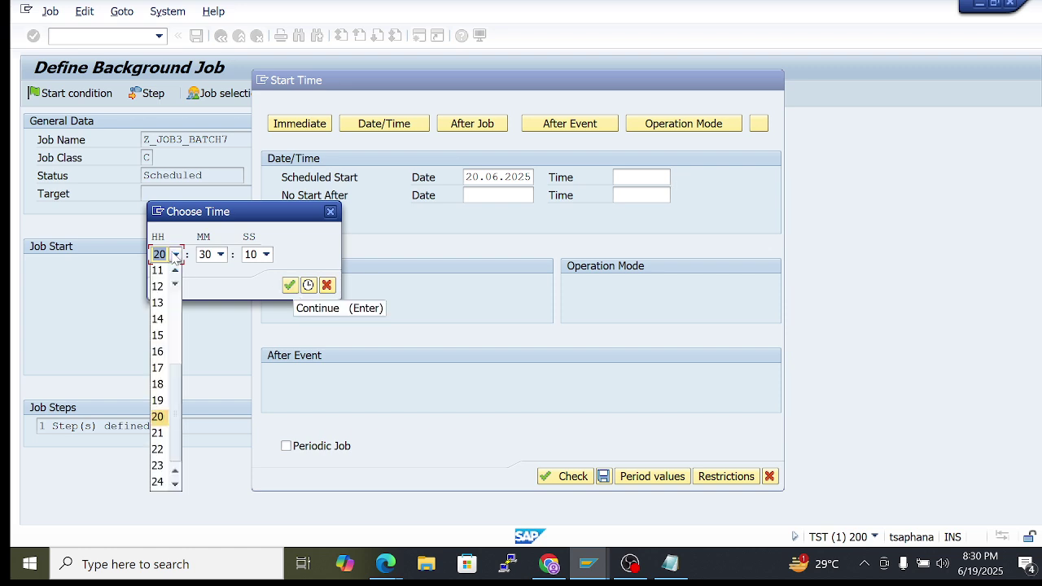
left_click(159, 415)
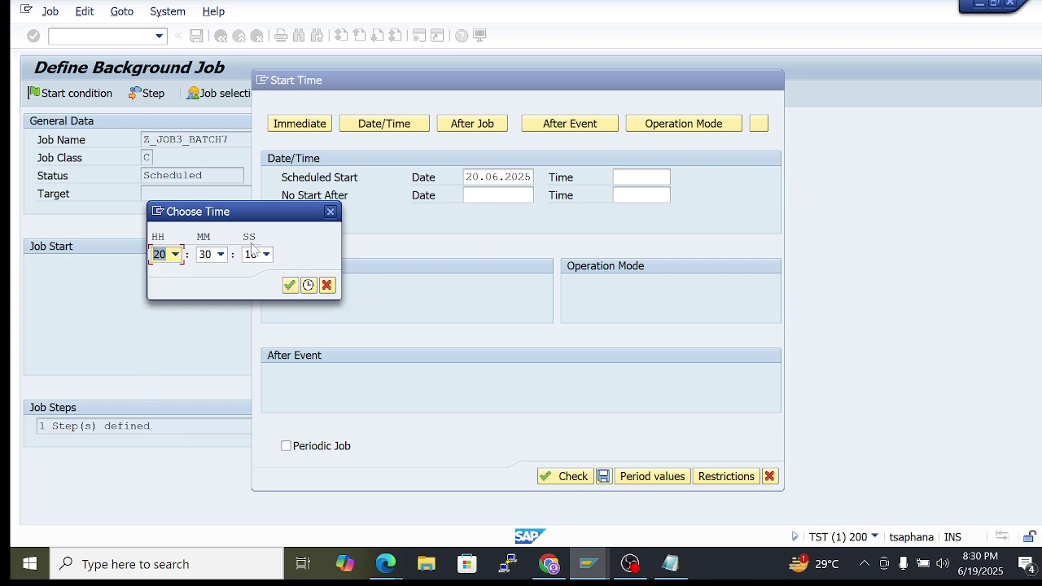
left_click(219, 254)
scroll(210, 342, "up", 10)
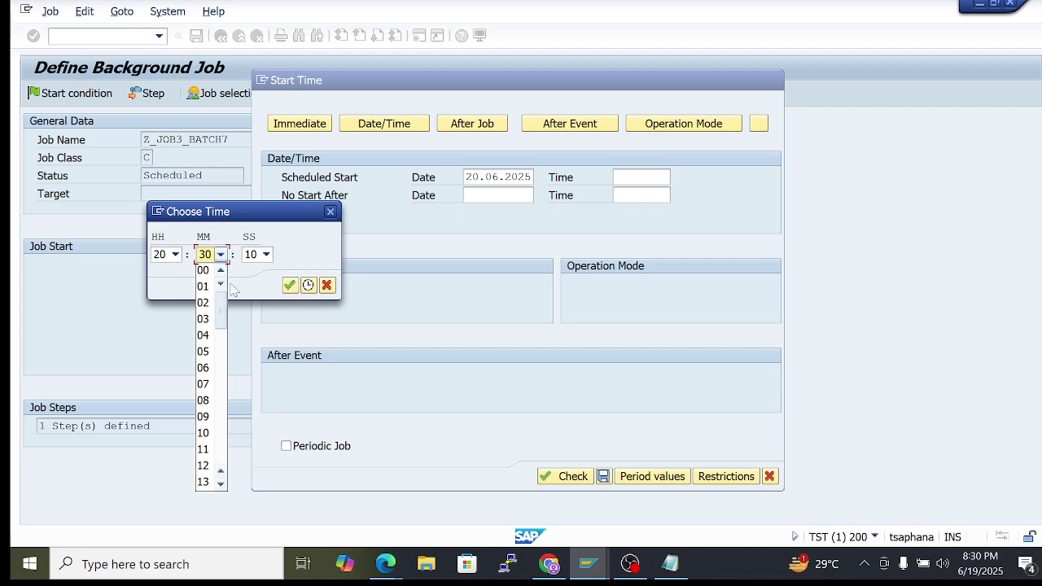
left_click(203, 269)
left_click(266, 254)
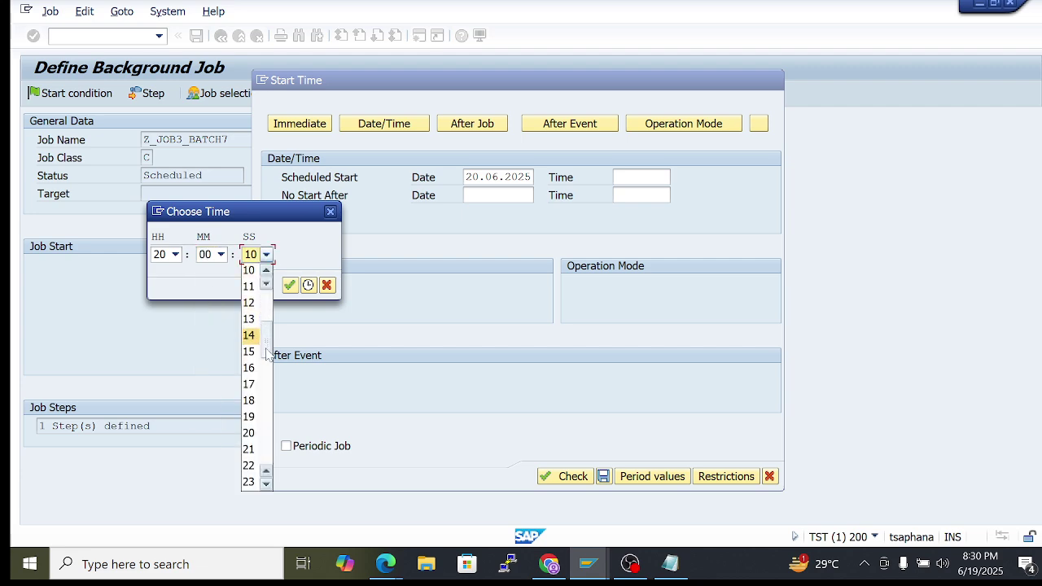
scroll(252, 325, "up", 4)
left_click(250, 269)
left_click(289, 285)
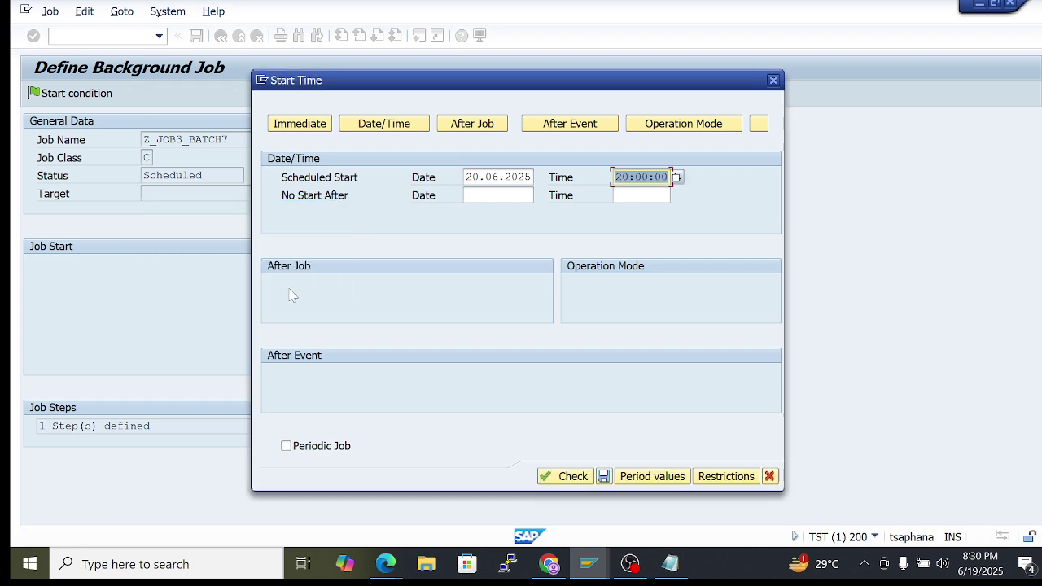
Set the No Start After date to 20.06.2026
left_click(488, 195)
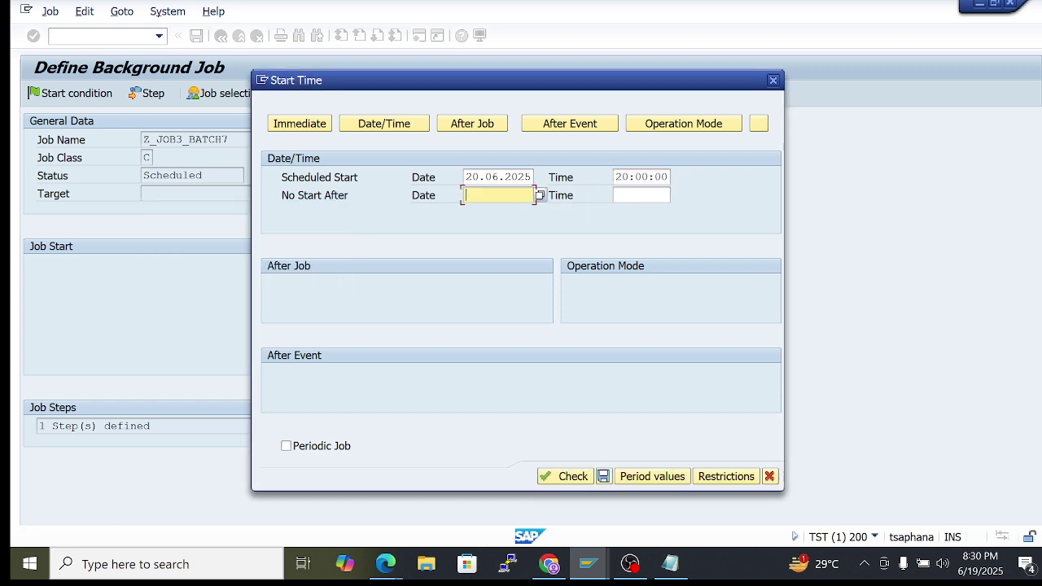
left_click(540, 196)
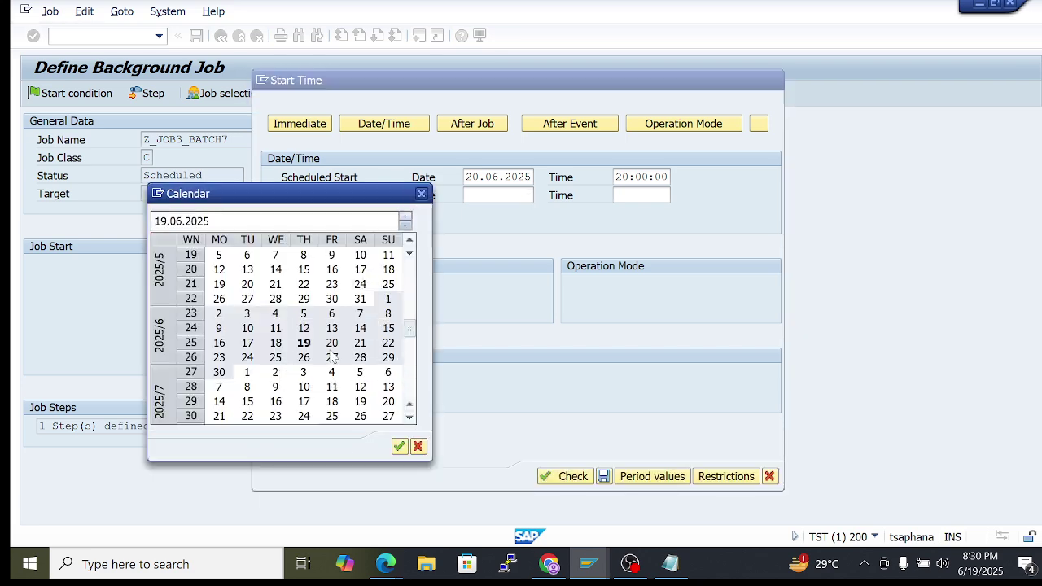
double_click(345, 343)
left_click(530, 196)
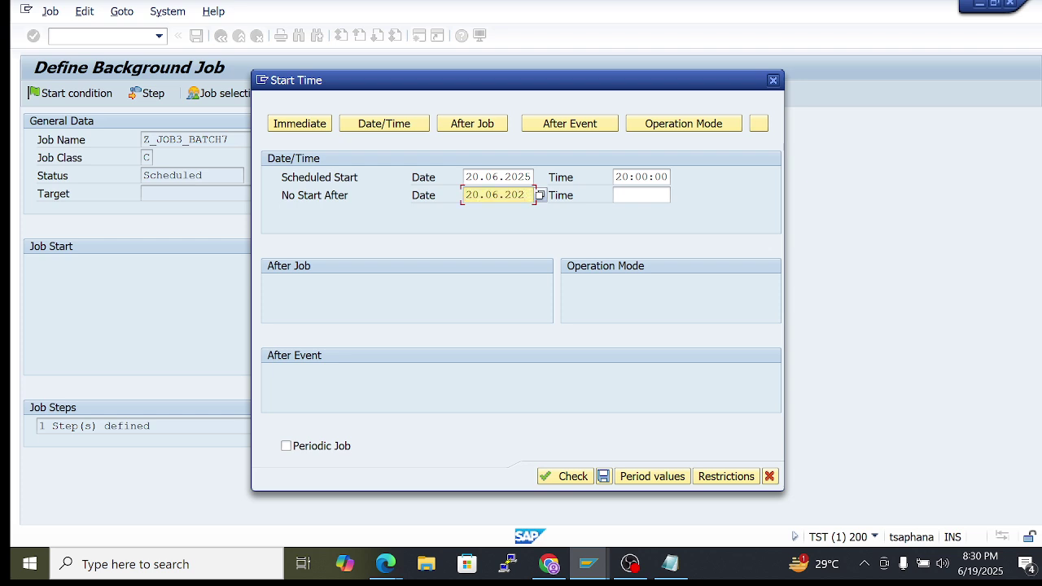
type("6")
Copy the scheduled start time 20:00:00 into the No Start After time
left_click(614, 196)
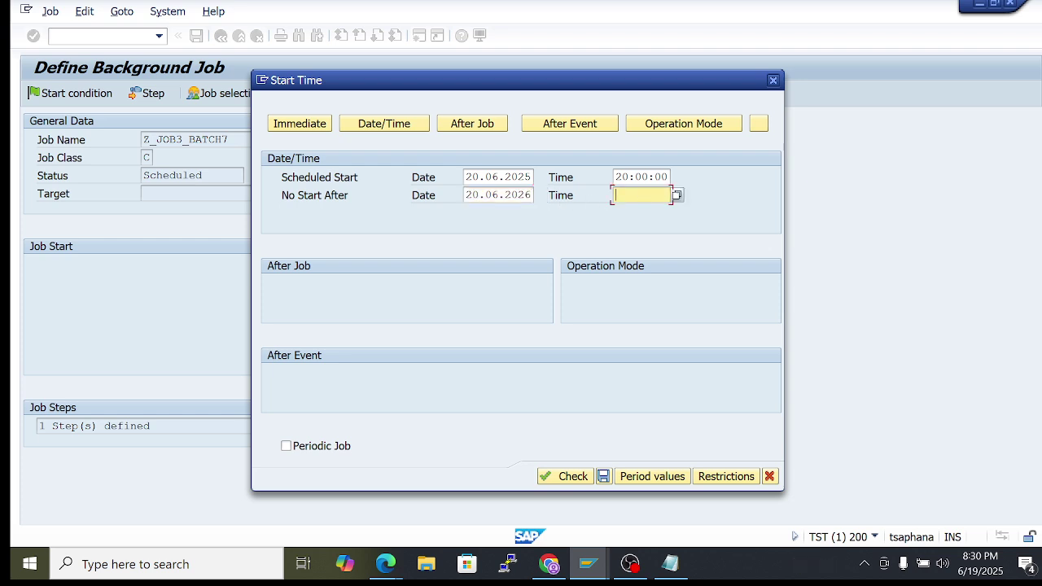
left_click(649, 177)
key("ctrl+a")
key("ctrl+c")
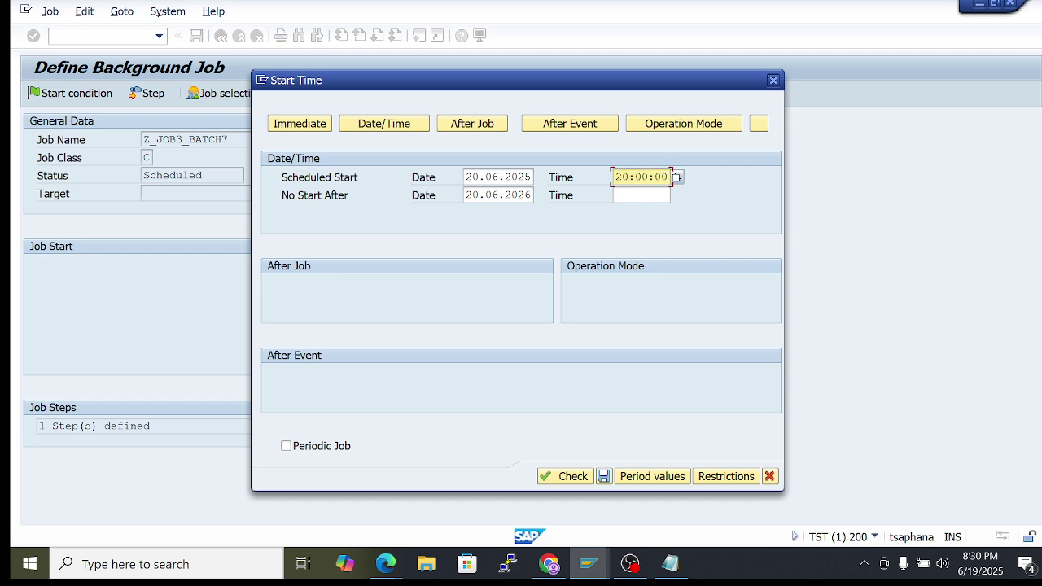
key("Down")
key("ctrl+v")
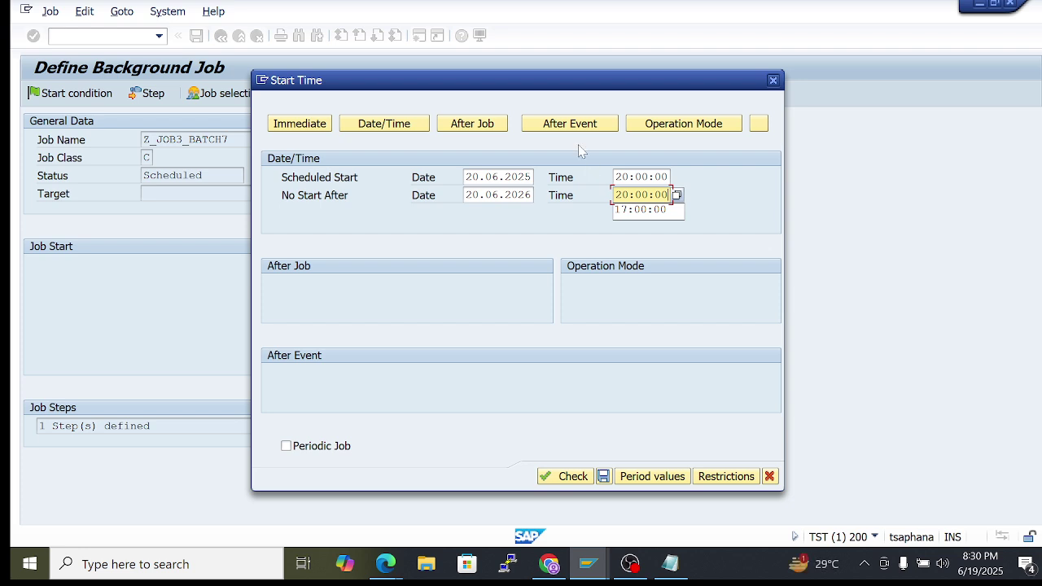
left_click(513, 96)
left_click_drag(509, 81, 478, 67)
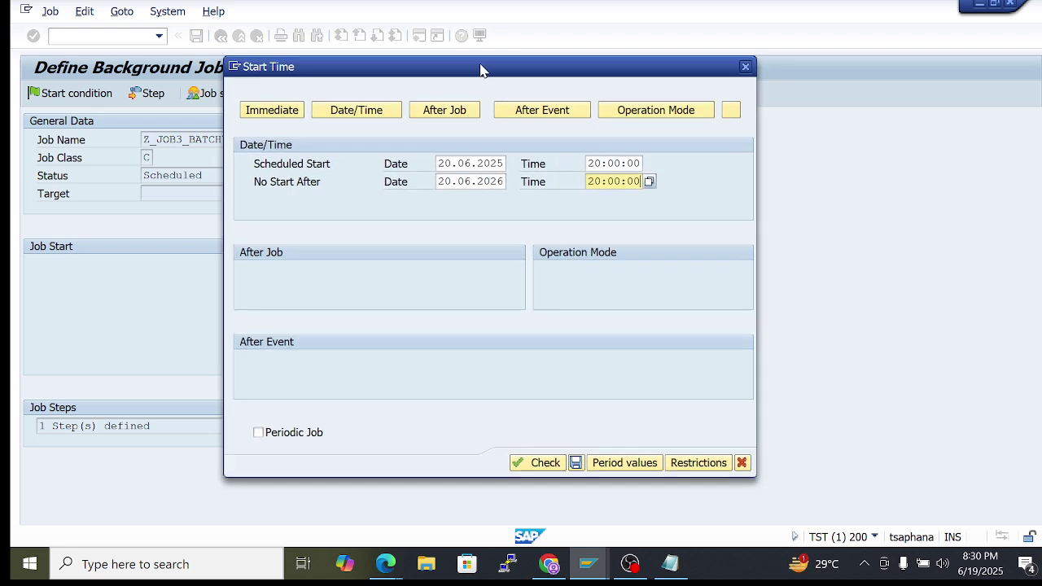
left_click(434, 183)
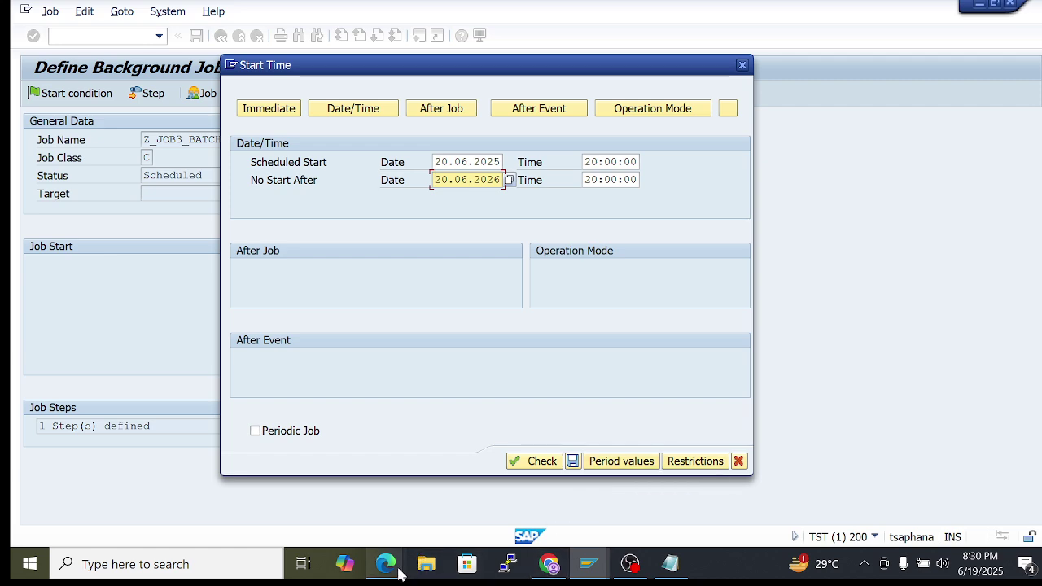
Switch to the Google Meet call in Edge, admit the waiting participant and return to the SAP start time settings
mouse_move(386, 564)
left_click(275, 483)
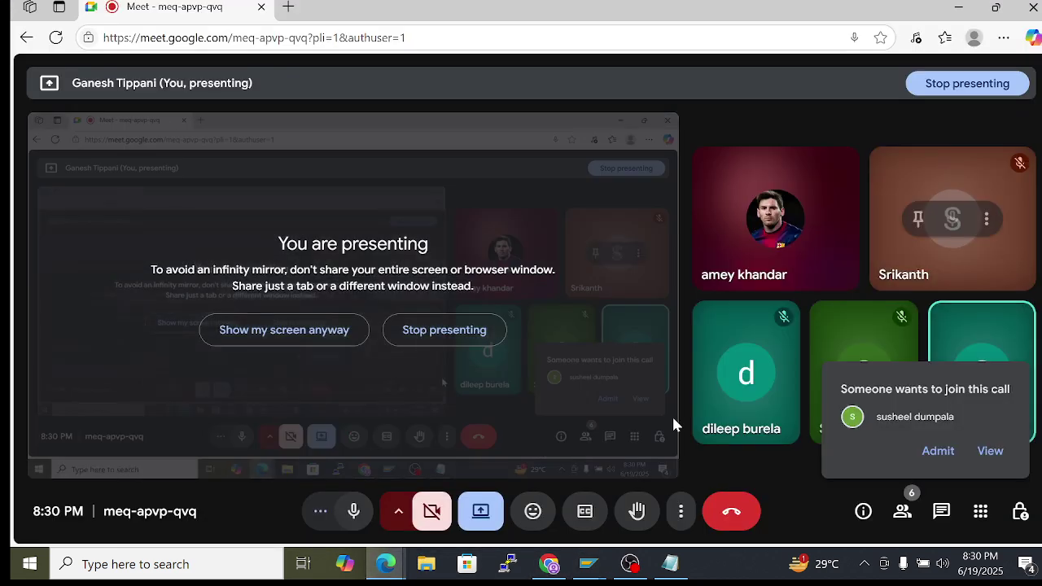
left_click(932, 452)
left_click(957, 7)
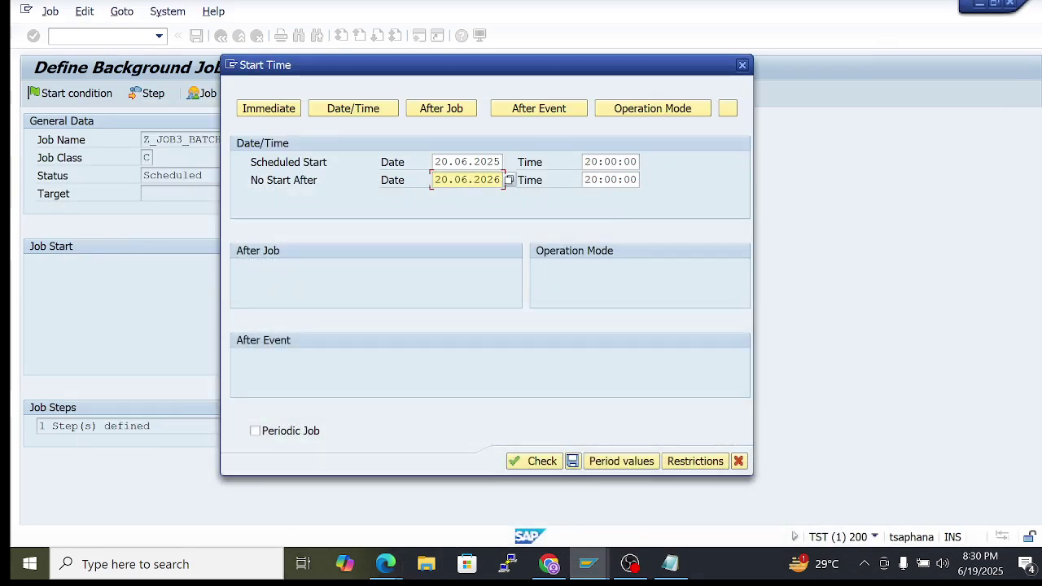
Review the Scheduled Start and No Start After dates by highlighting each one
left_click(466, 161)
left_click_drag(434, 161, 500, 161)
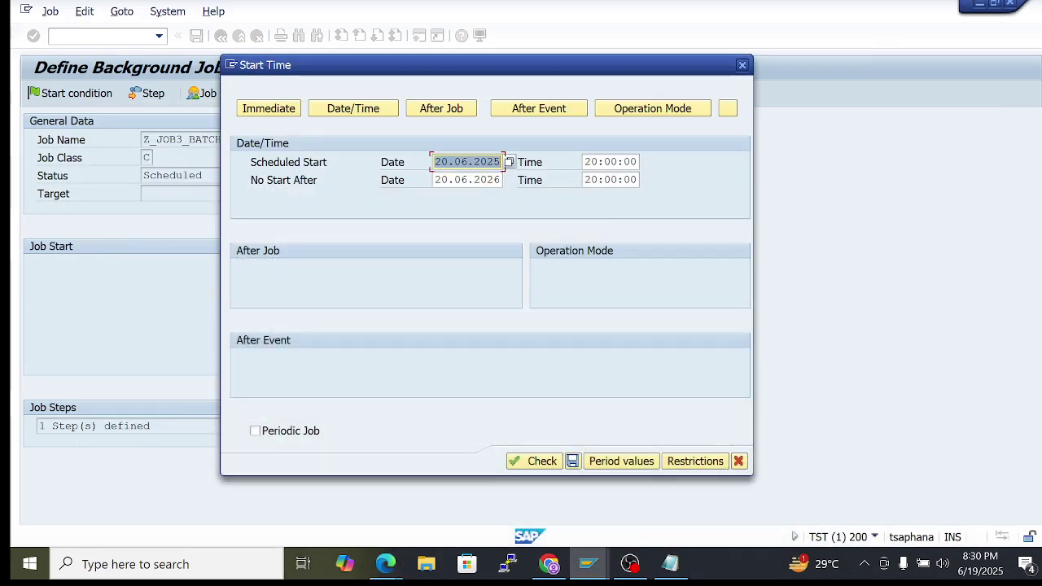
left_click(500, 161)
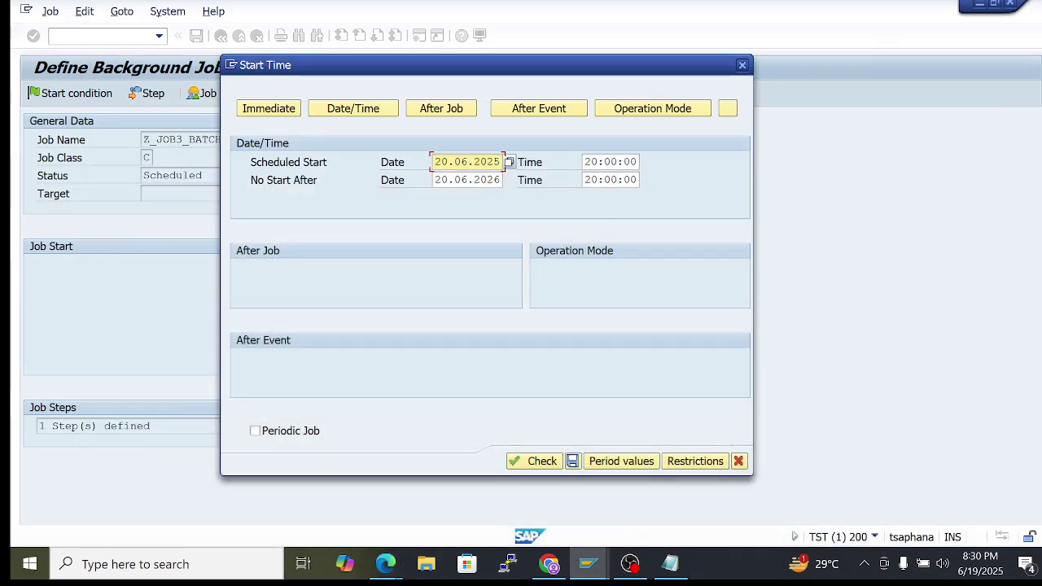
left_click_drag(434, 179, 500, 179)
left_click(500, 179)
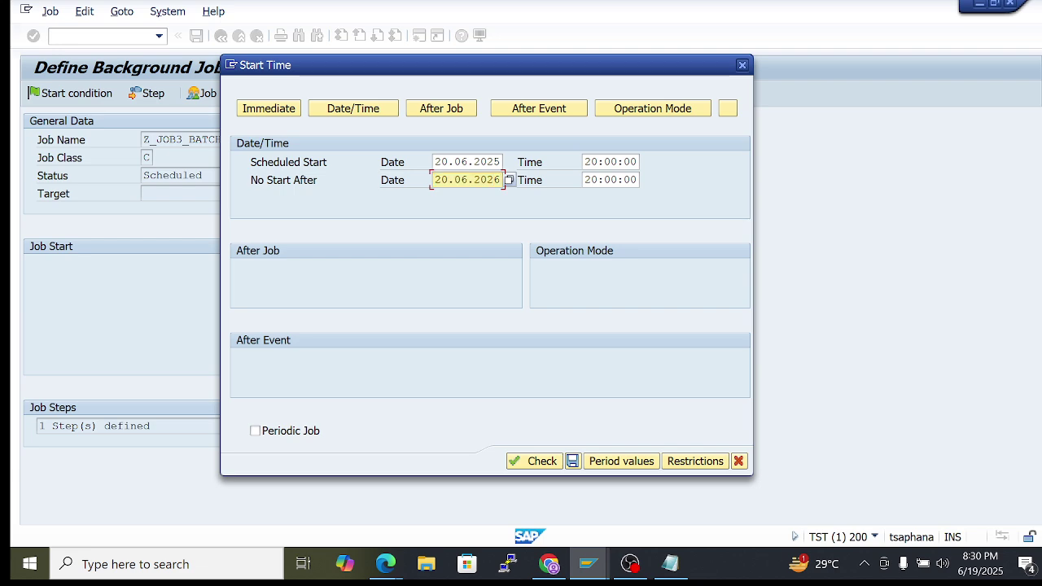
left_click_drag(434, 179, 501, 179)
left_click(503, 179)
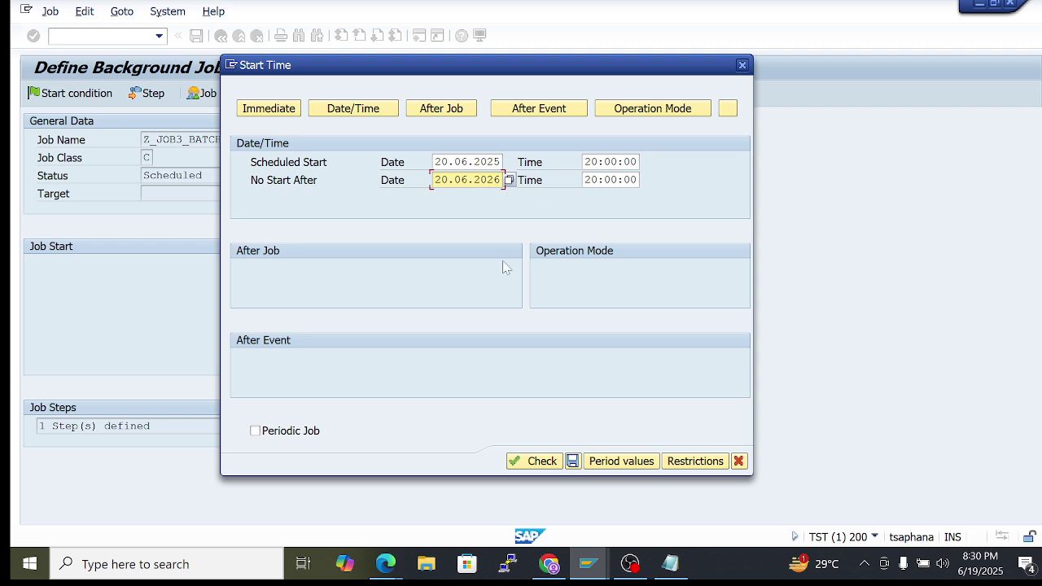
Open the period values, go through the Hourly, Daily, Weekly and Monthly options, and view the Other period settings without changing them
left_click(621, 461)
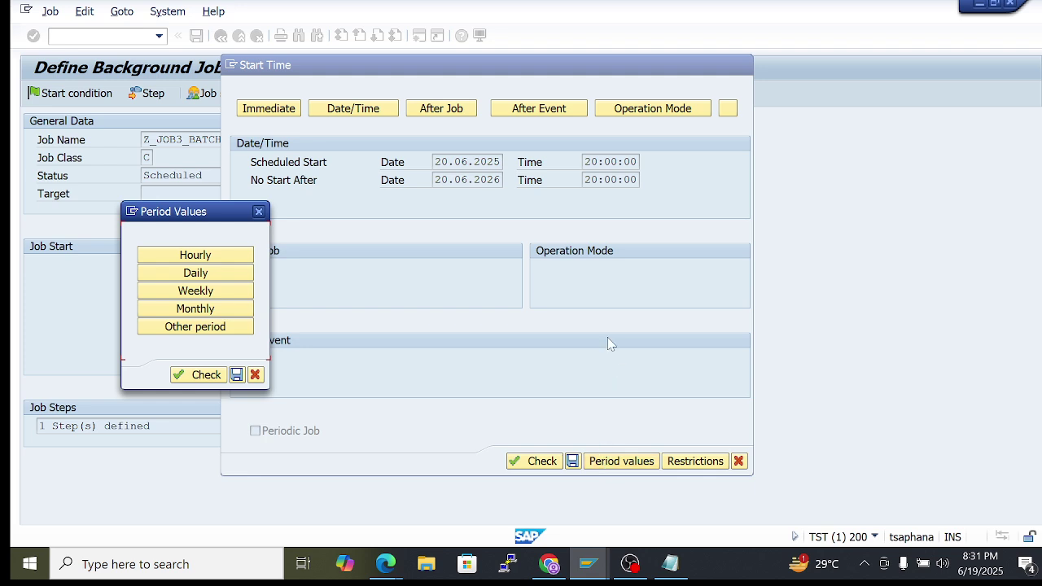
left_click_drag(213, 214, 215, 174)
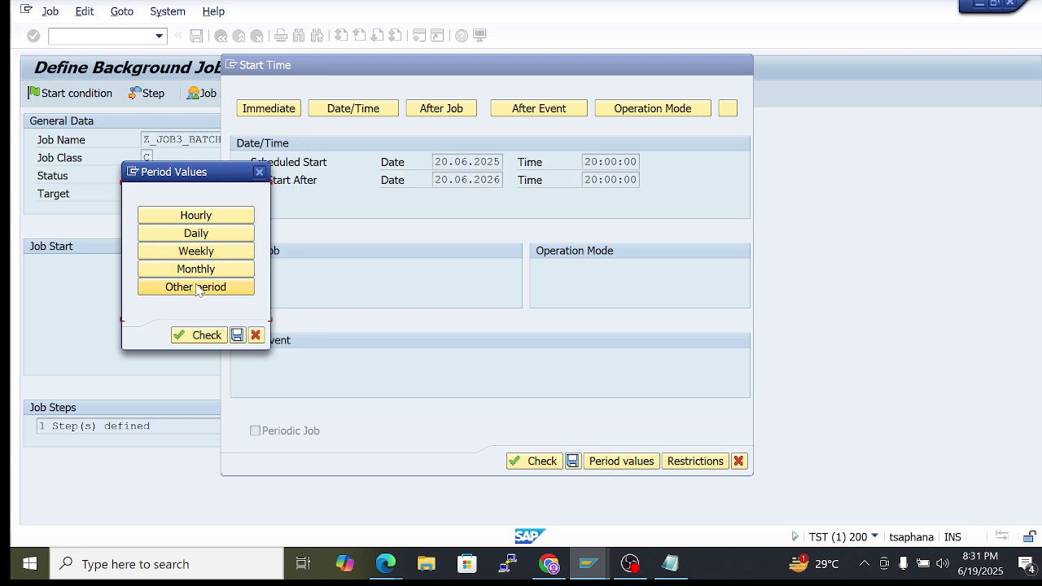
left_click(217, 216)
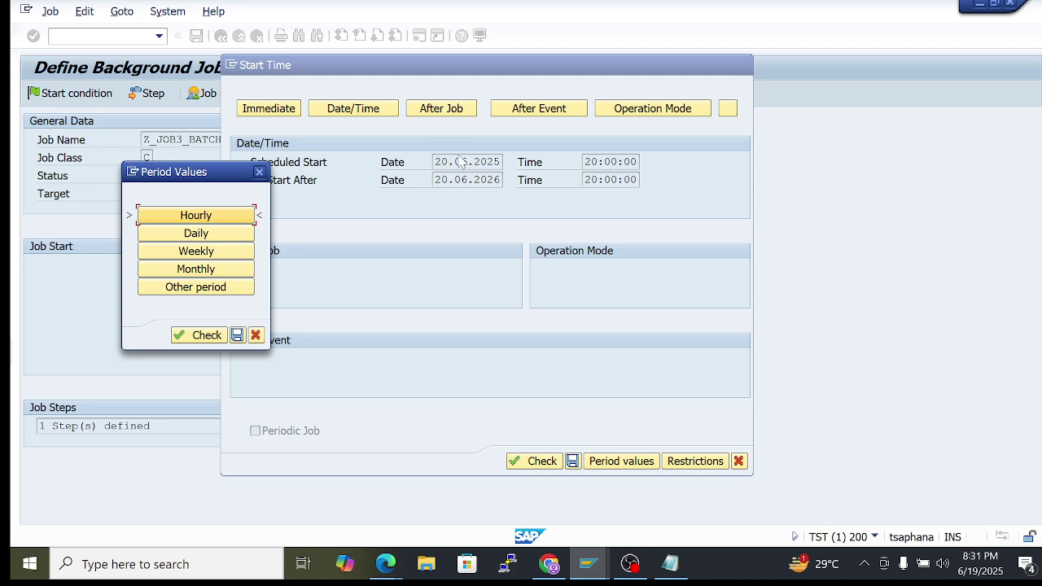
left_click(211, 233)
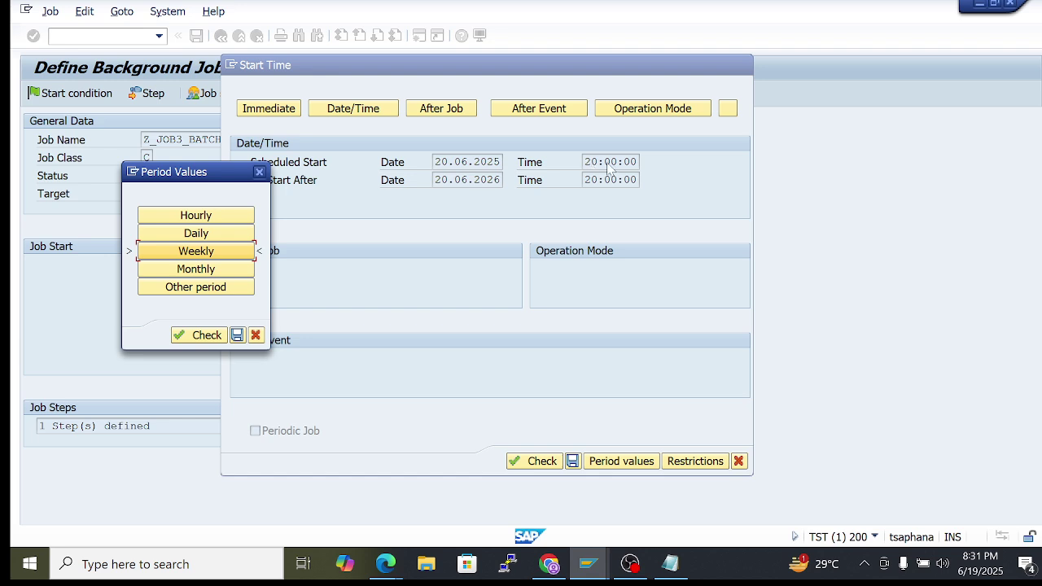
left_click(196, 271)
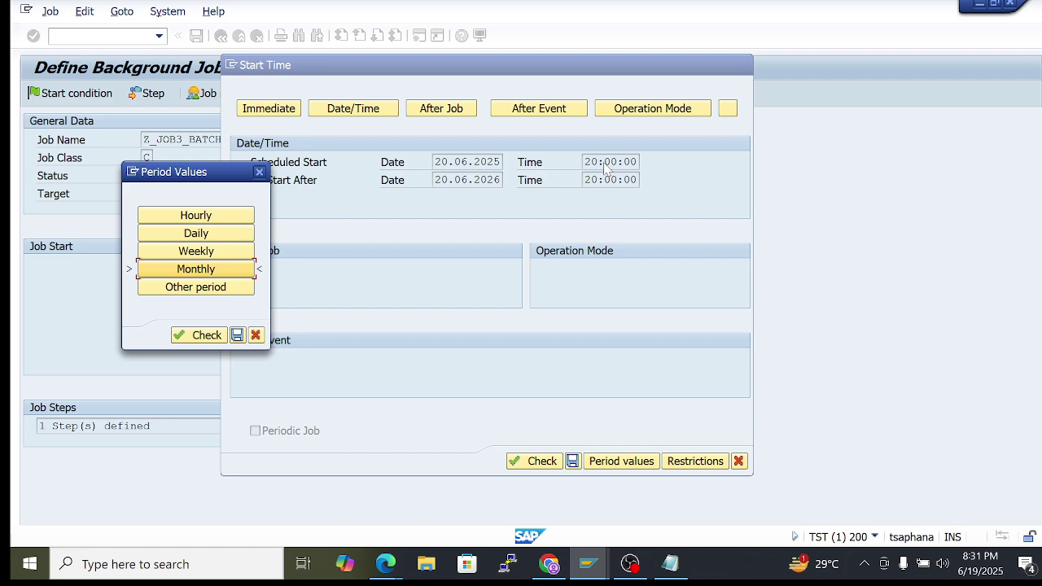
left_click(210, 286)
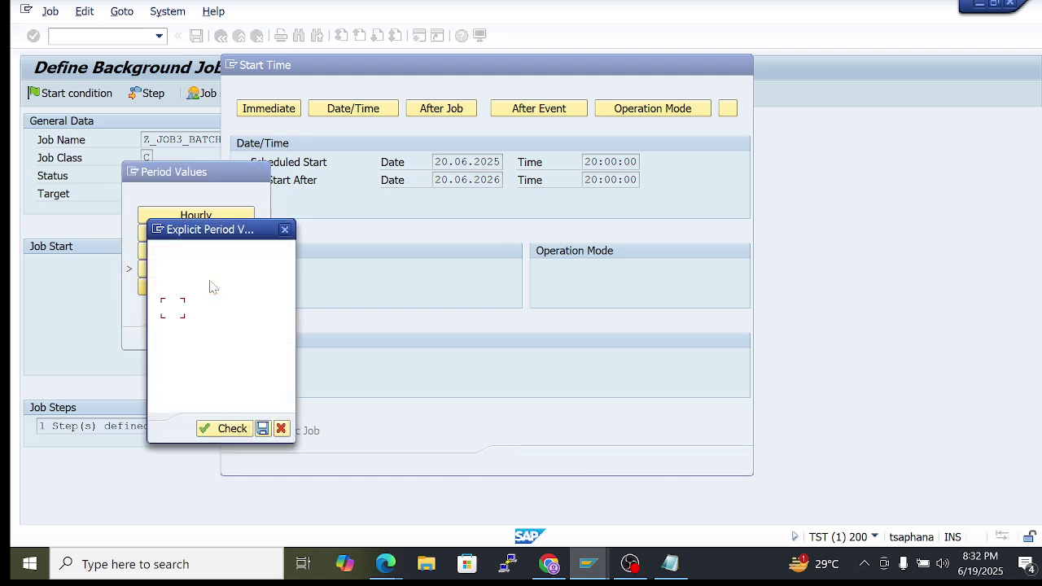
left_click(285, 229)
Set the job period to Hourly, then save the start condition and the background job Z_JOB3_BATCH7
left_click(211, 219)
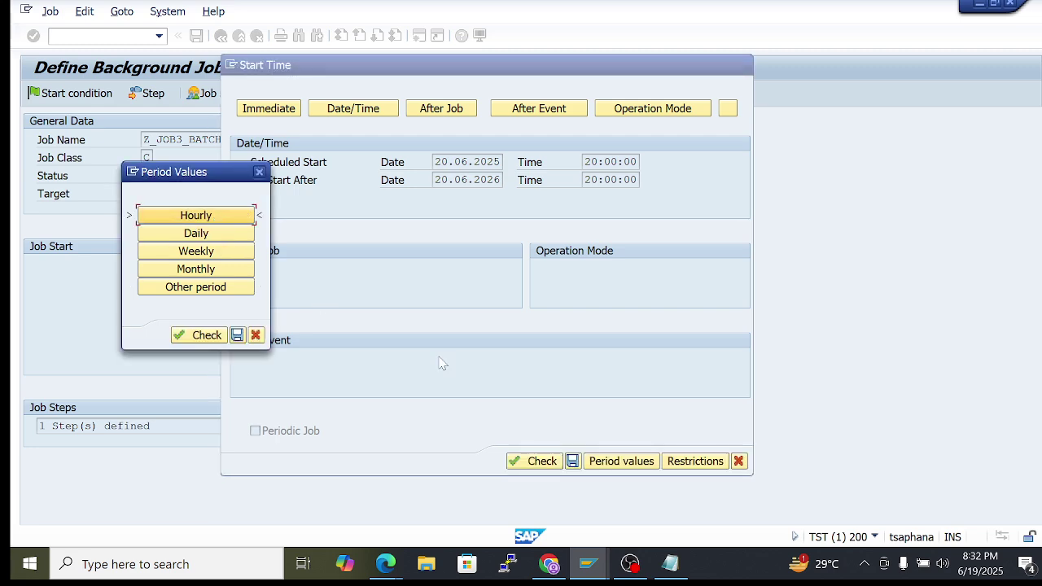
left_click(237, 335)
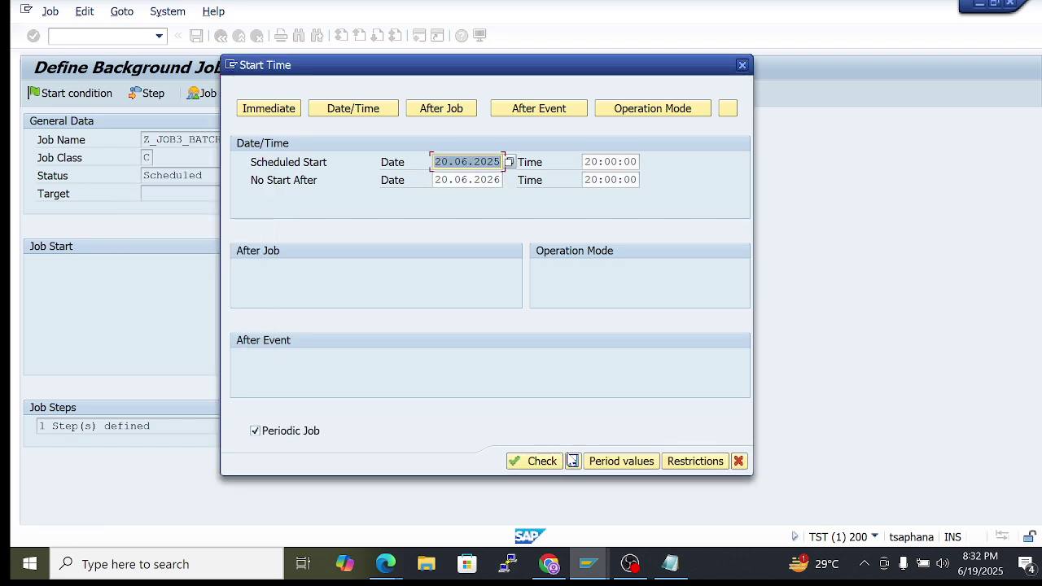
left_click(572, 460)
left_click(197, 35)
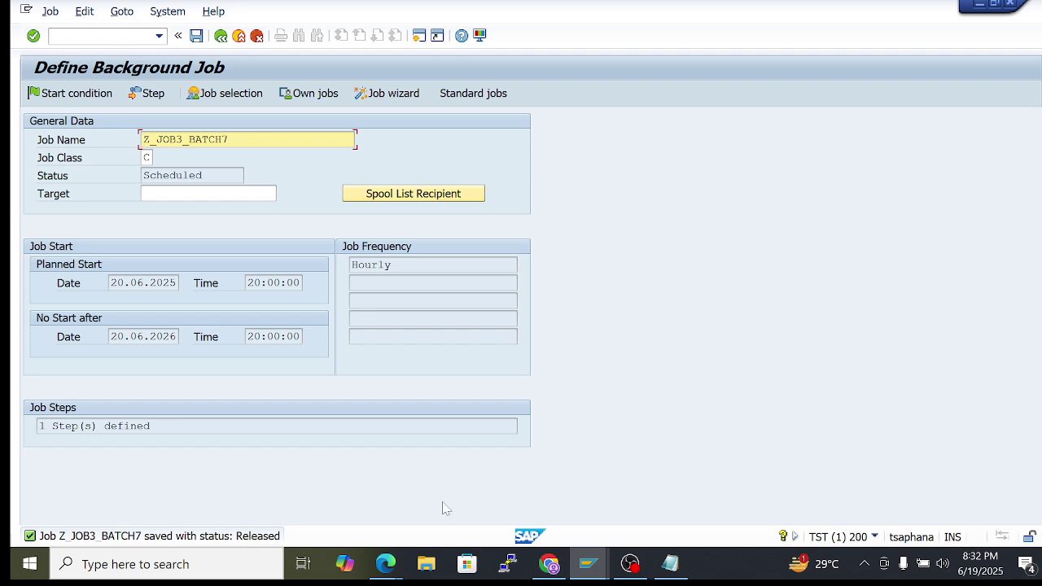
Switch to the SM37 session, return to the job selection and search for Z_JOB3_BATCH7
left_click(590, 570)
left_click(704, 520)
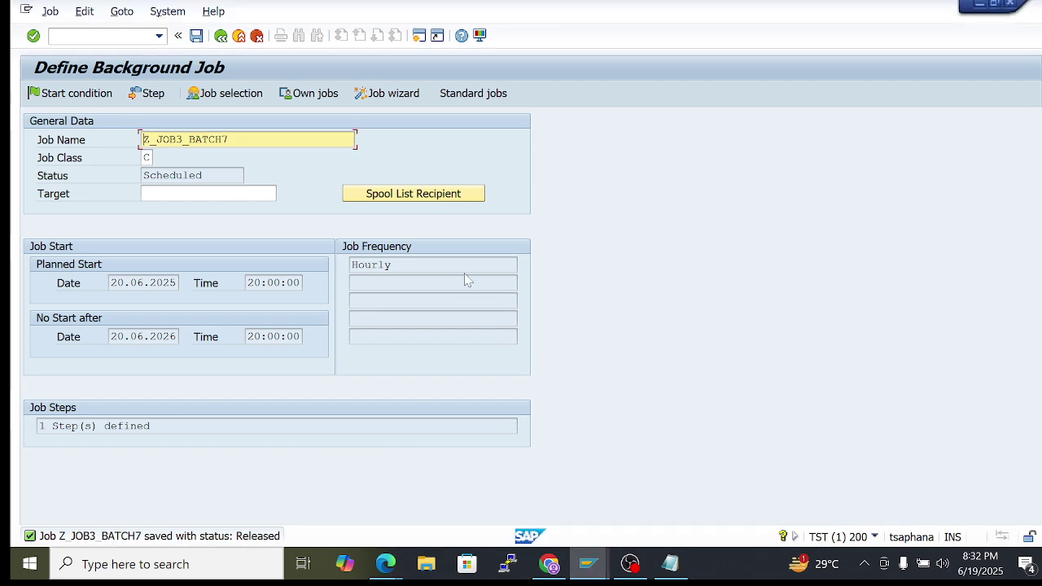
mouse_move(589, 579)
left_click(570, 488)
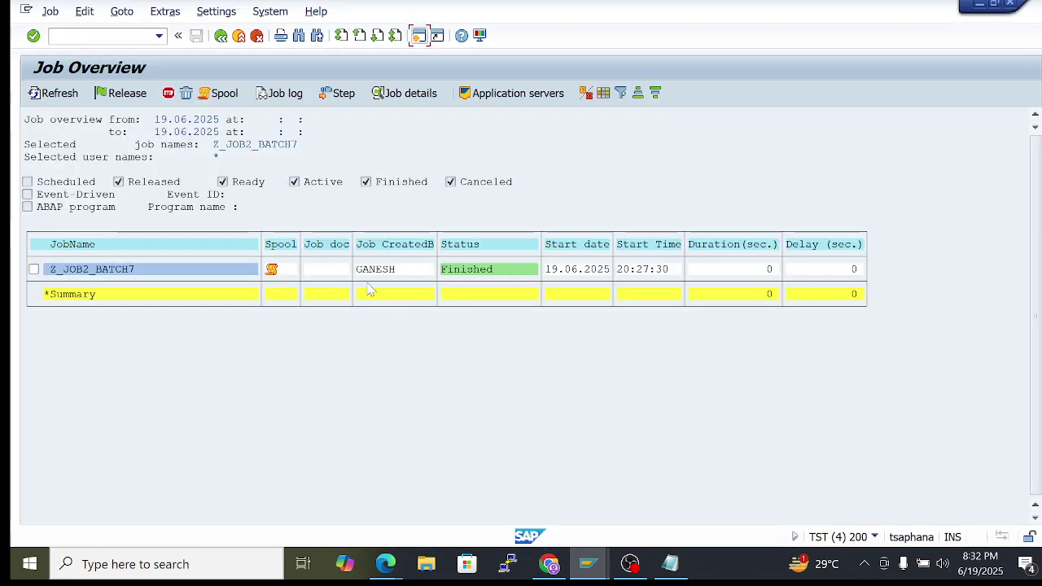
left_click(221, 36)
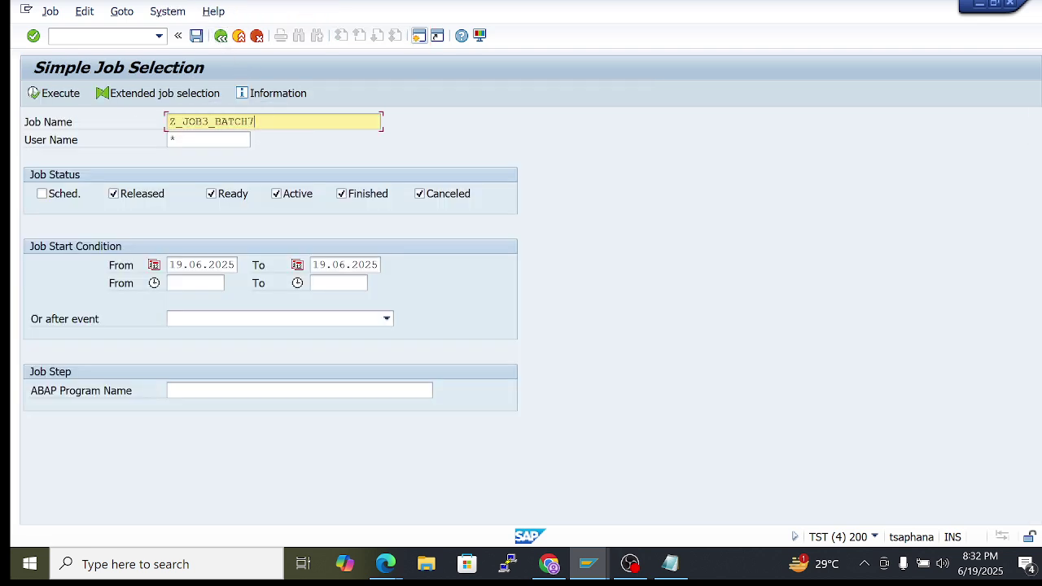
left_click(62, 93)
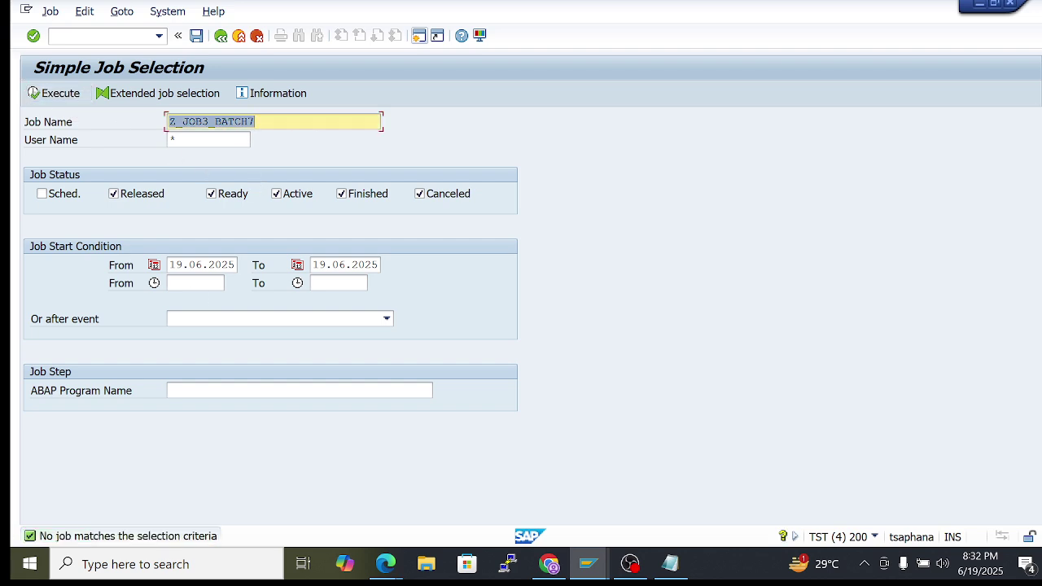
Check the From and To dates of the job start condition in the SM37 selection
left_click(201, 265)
left_click(344, 264)
left_click(180, 265)
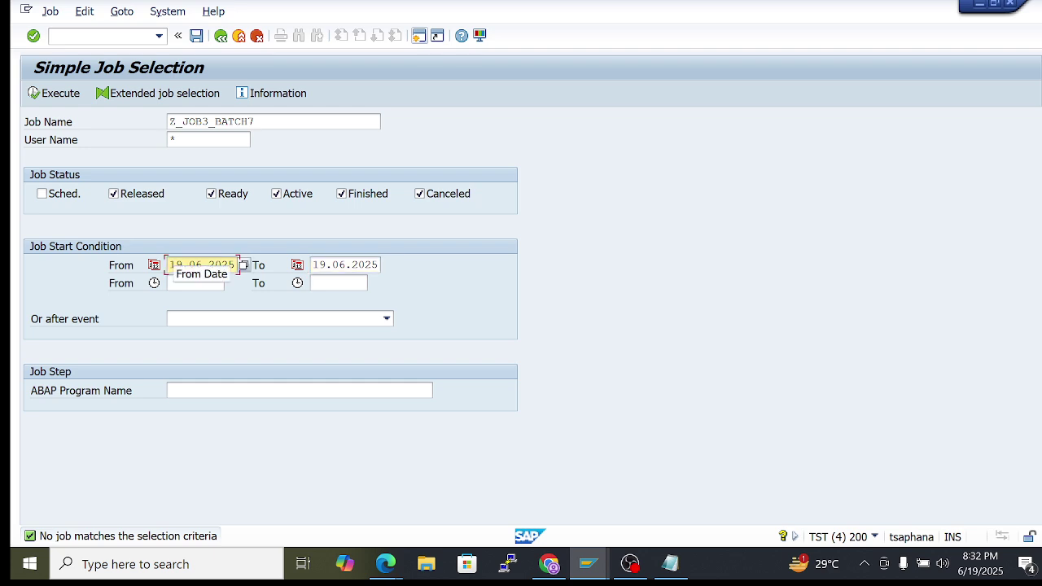
left_click(344, 264)
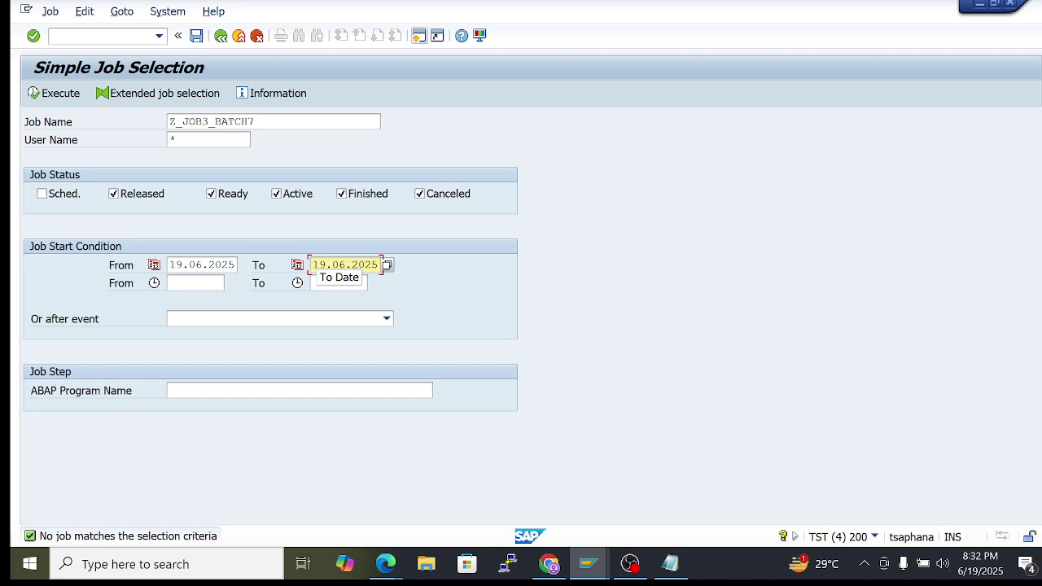
Set the To date of the job start condition to 20.06.2025 and run the search for Z_JOB3_BATCH7
type("20")
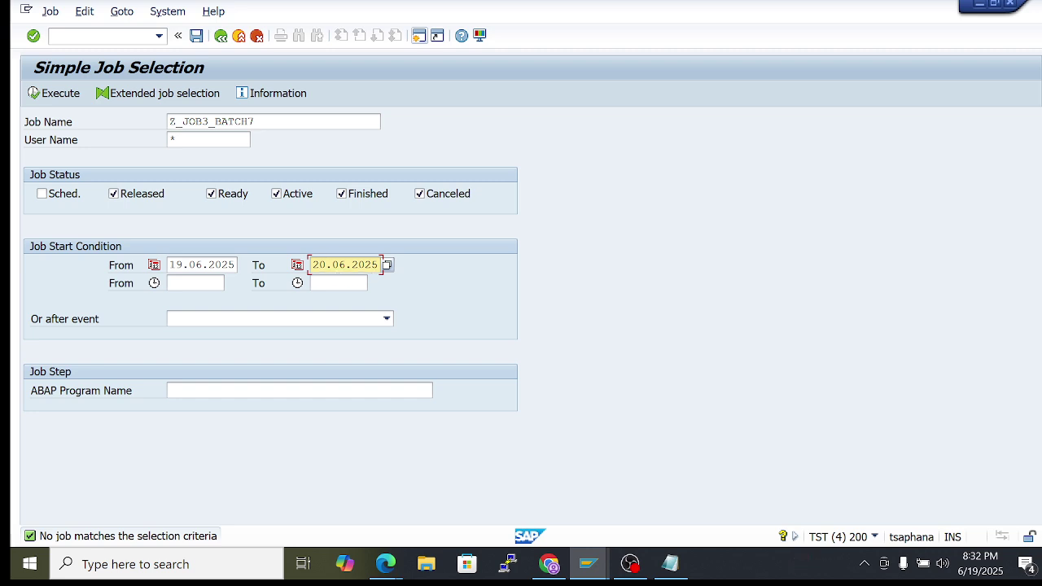
left_click_drag(354, 264, 311, 265)
left_click(379, 264)
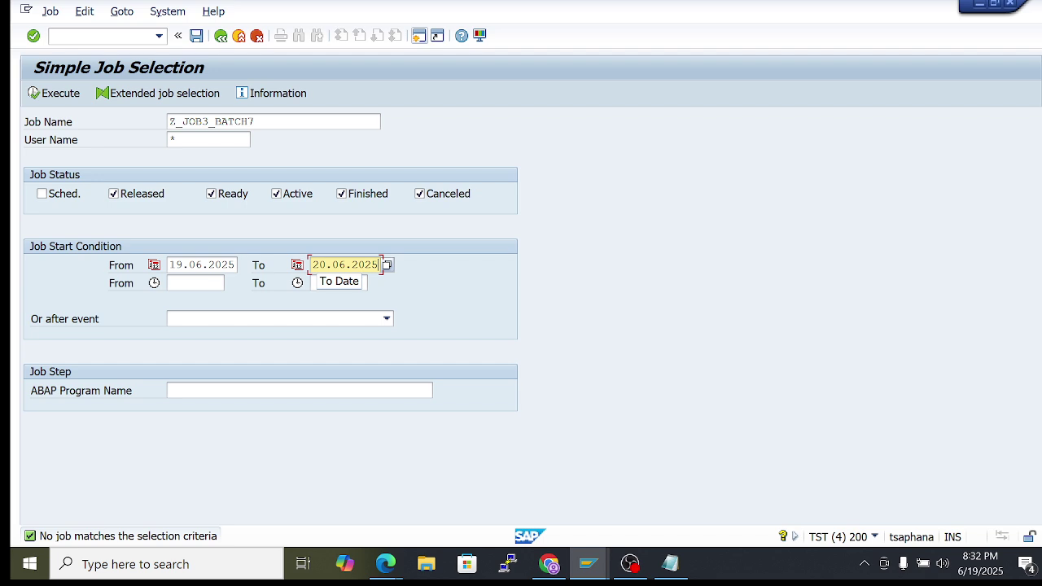
left_click(51, 92)
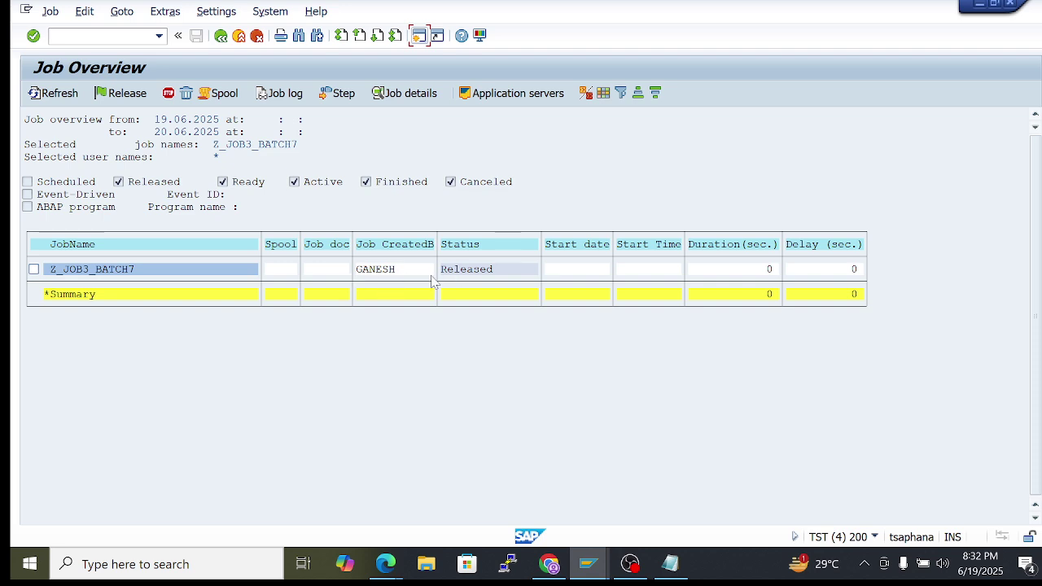
Check the status of Z_JOB3_BATCH7 in the job overview
left_click_drag(441, 272, 512, 273)
left_click(496, 276)
left_click(512, 276)
left_click_drag(441, 270, 510, 277)
left_click(511, 282)
Open the details of Z_JOB3_BATCH7, check its planned start date, time and job frequency, and return to the job overview
double_click(112, 273)
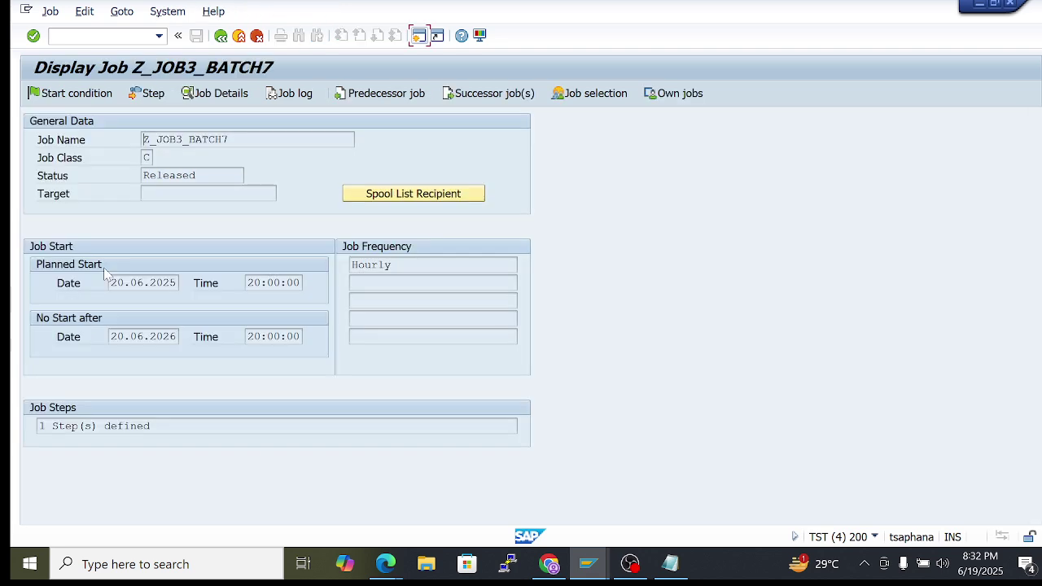
double_click(182, 283)
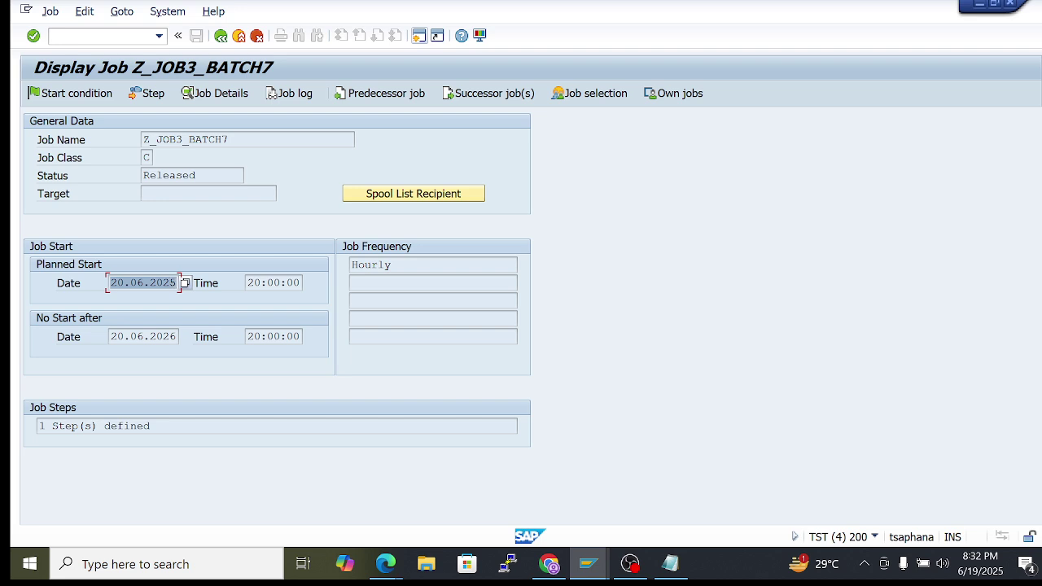
left_click(309, 283)
double_click(304, 280)
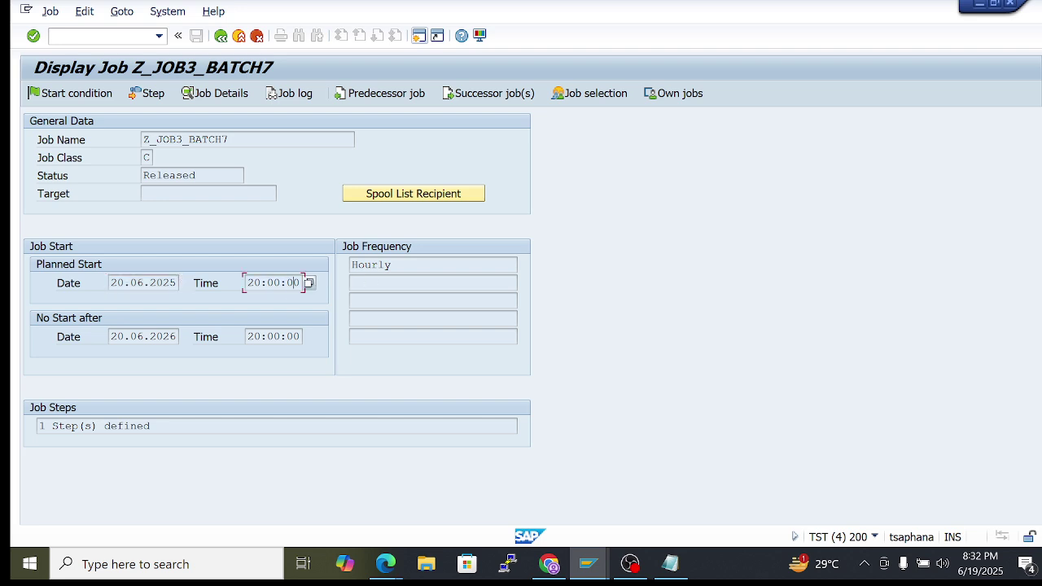
left_click(358, 265)
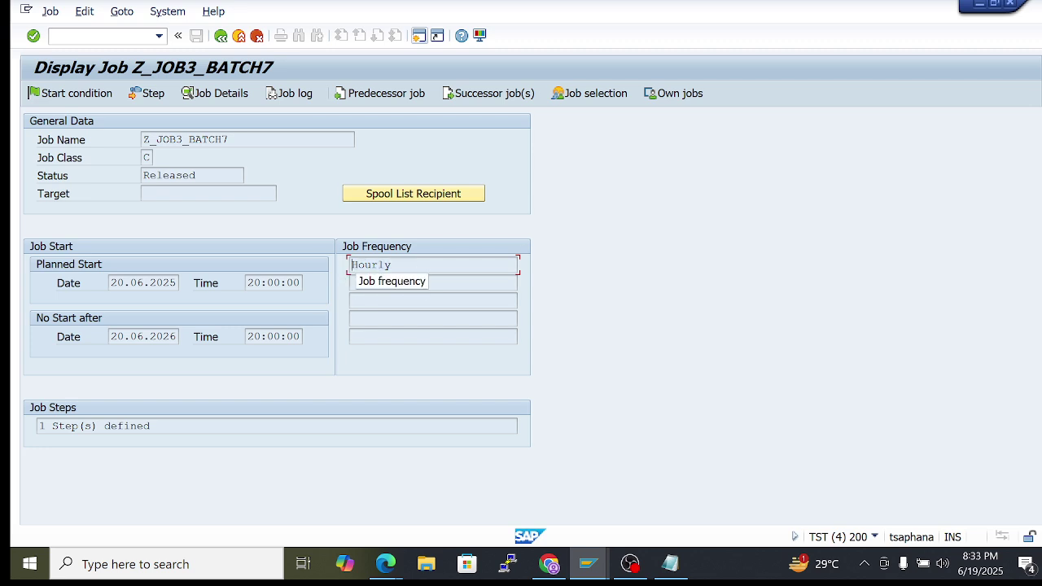
left_click(220, 35)
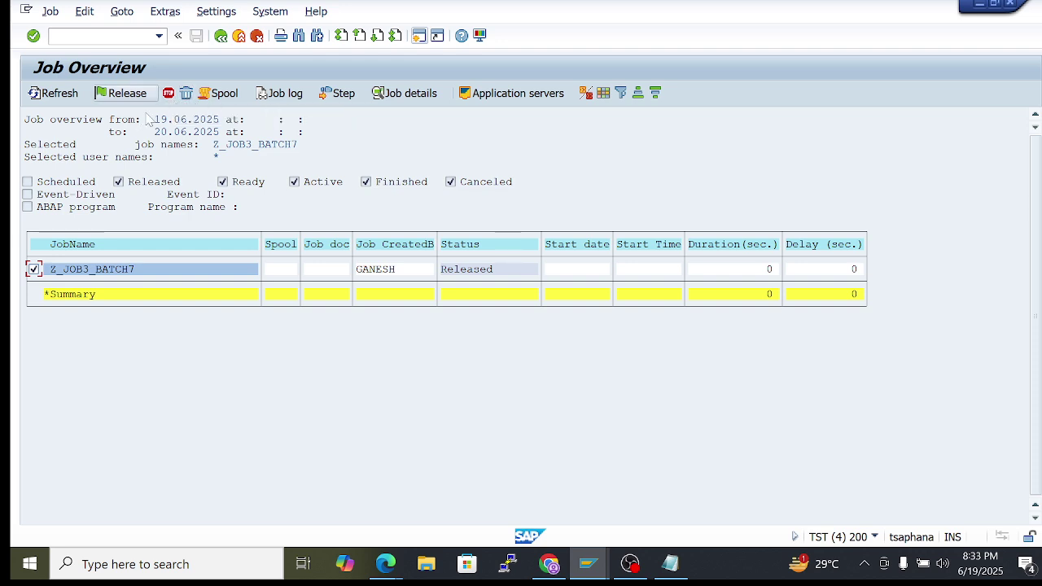
Point out the job's name and status in the overview, then briefly display the job details and return
left_click(454, 275)
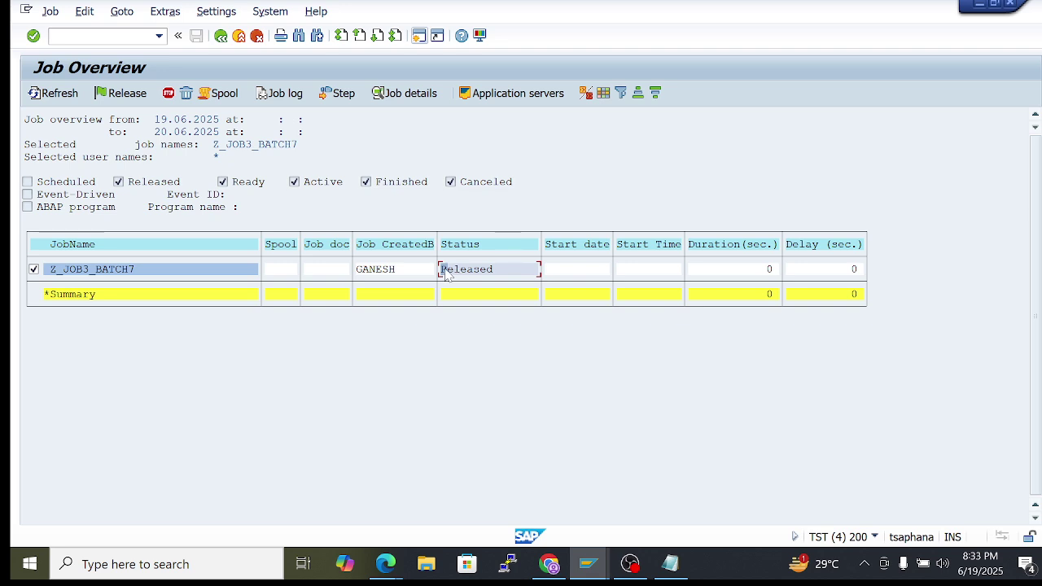
left_click(35, 271)
left_click_drag(51, 271, 141, 282)
key("ctrl+c")
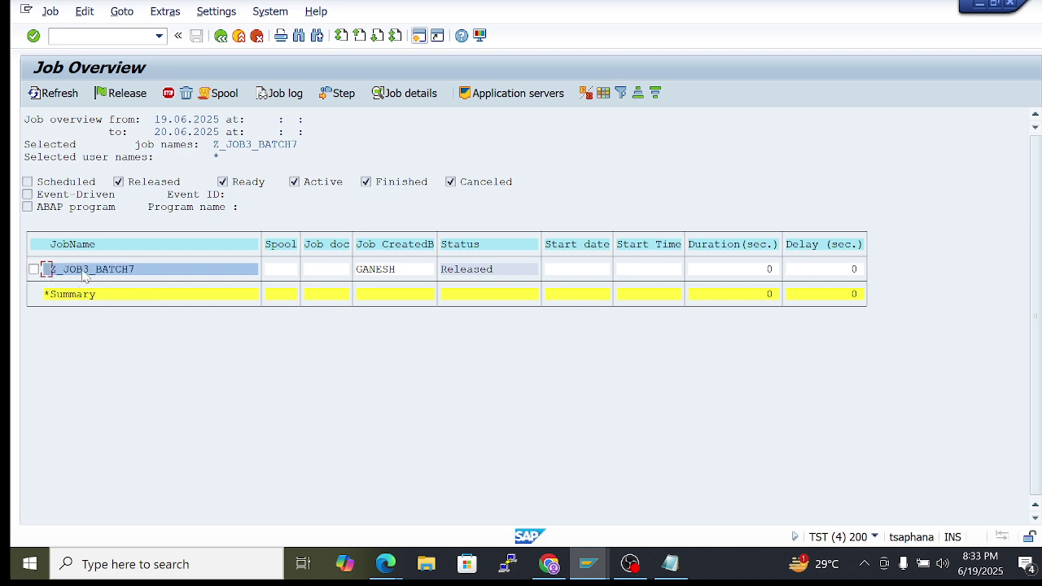
left_click(109, 271)
double_click(111, 273)
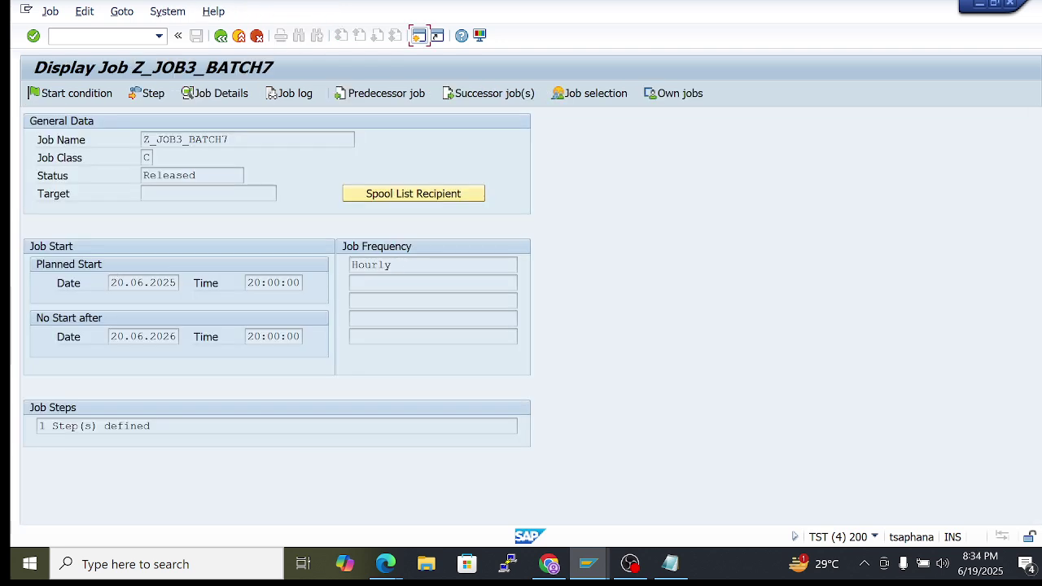
left_click(221, 35)
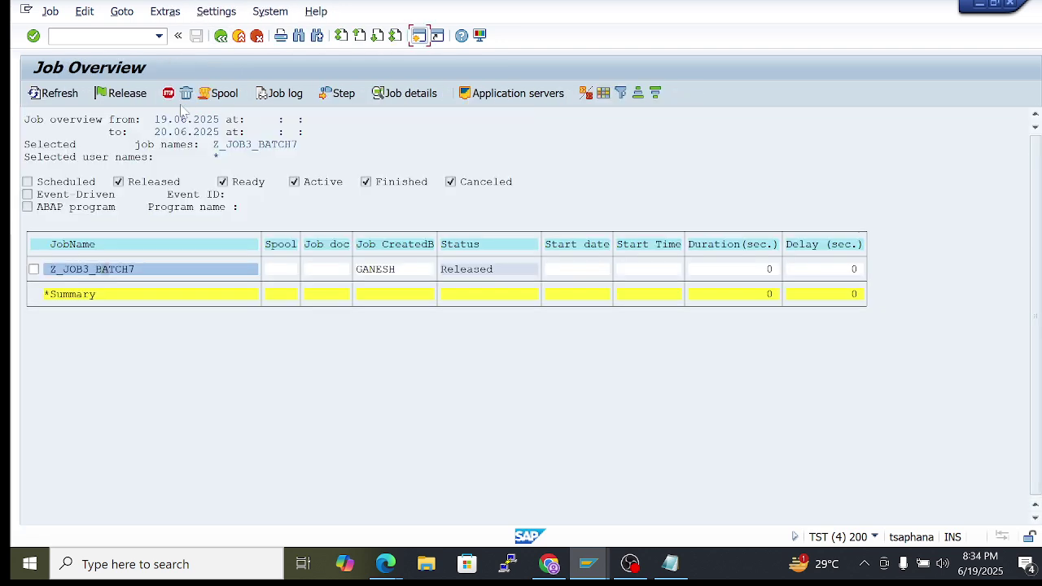
Reopen the job from the overview, review its frequency and planned start time, and go back with the job selected
left_click(33, 269)
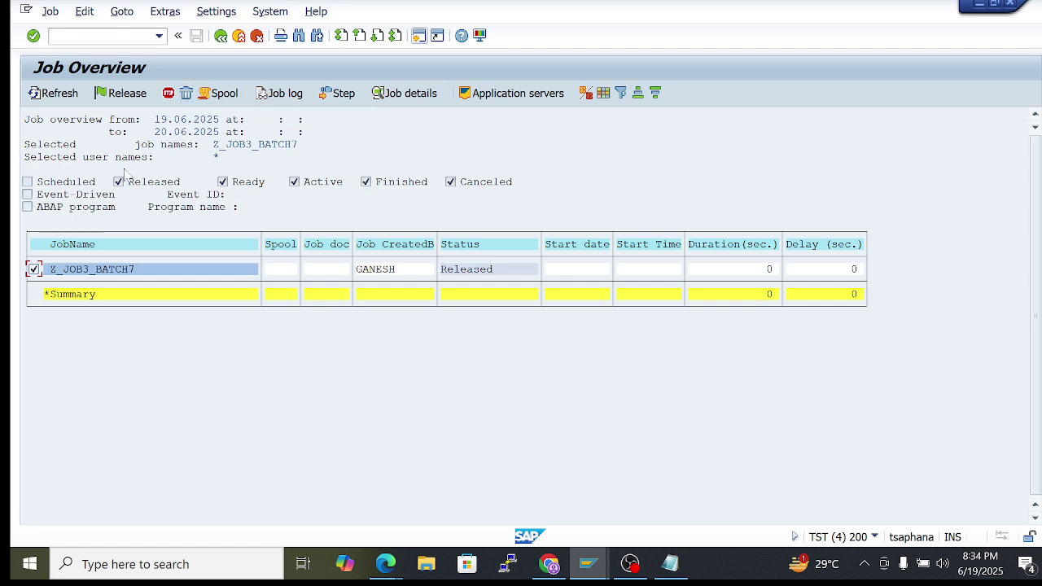
left_click(34, 270)
left_click(34, 269)
double_click(87, 276)
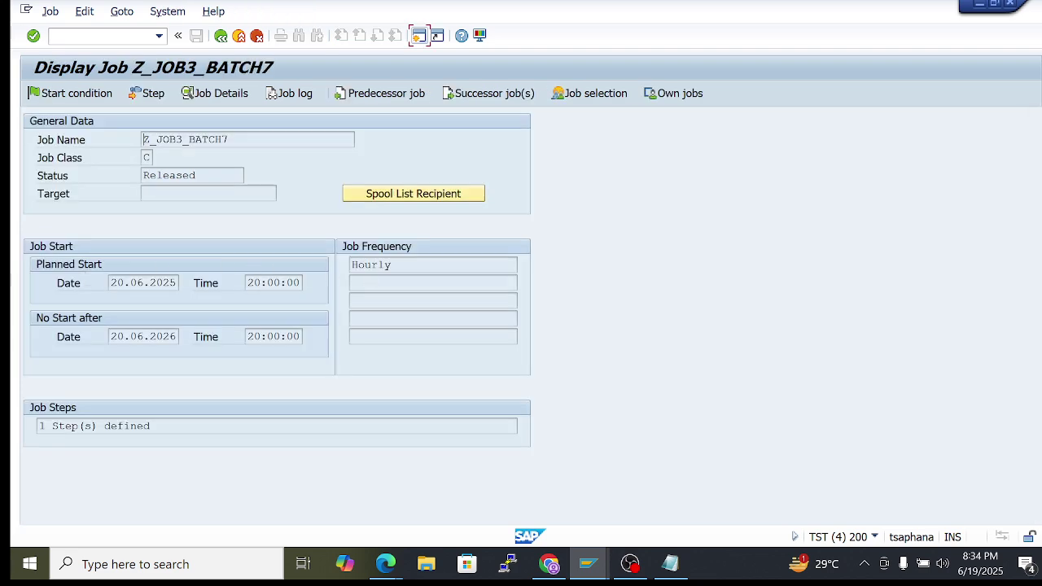
left_click(352, 265)
double_click(306, 282)
left_click(302, 282)
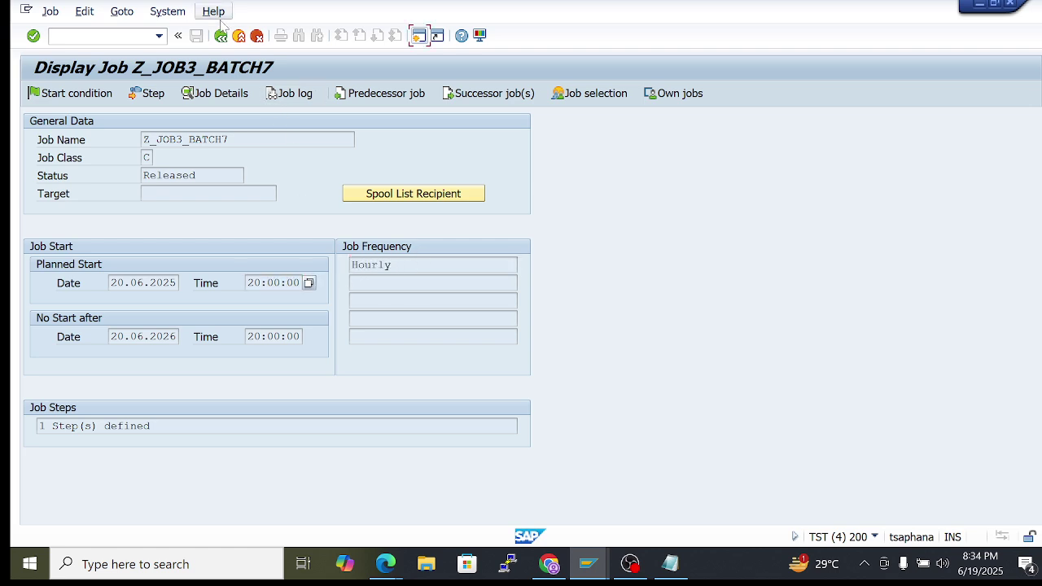
left_click(220, 35)
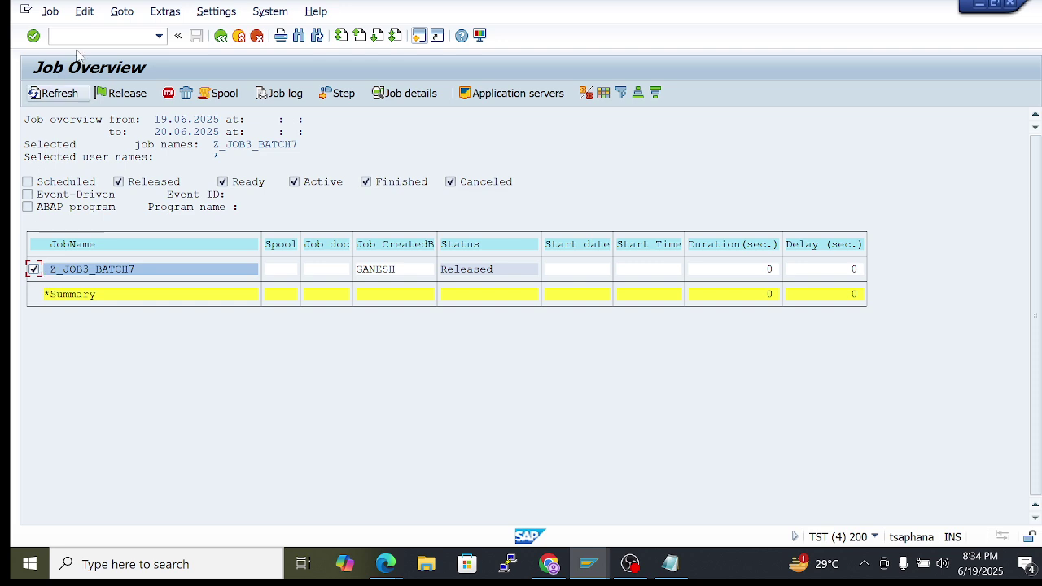
Change the scheduled start time of Z_JOB3_BATCH7 to 21:00:00 and save the start condition and the job
left_click(50, 11)
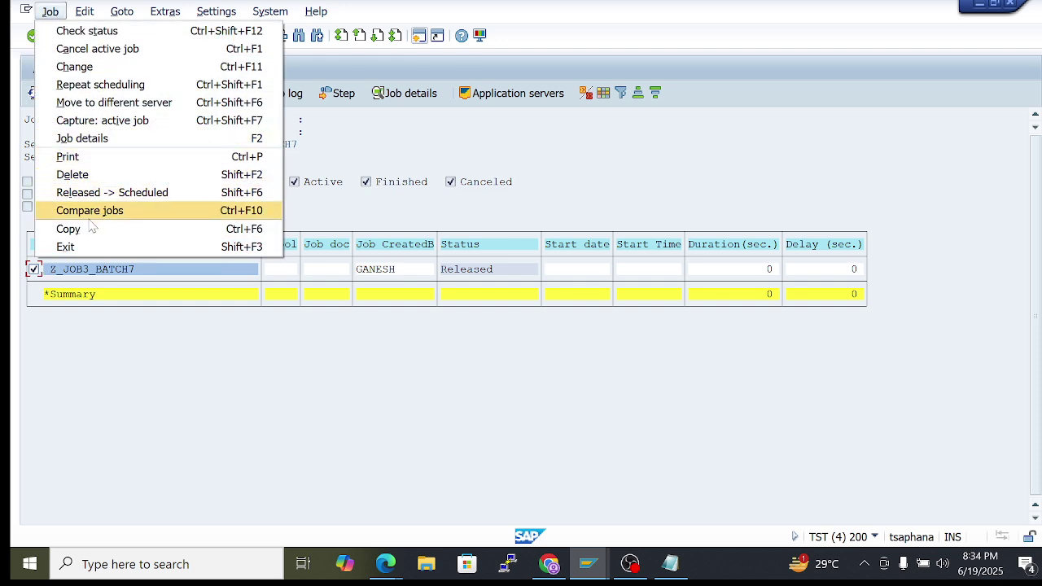
left_click(116, 70)
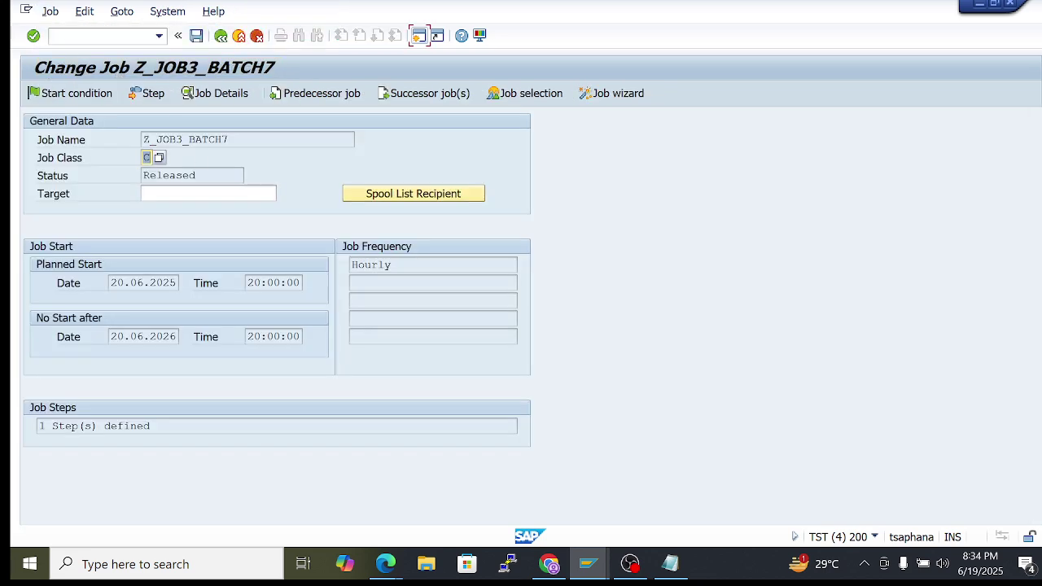
left_click(68, 93)
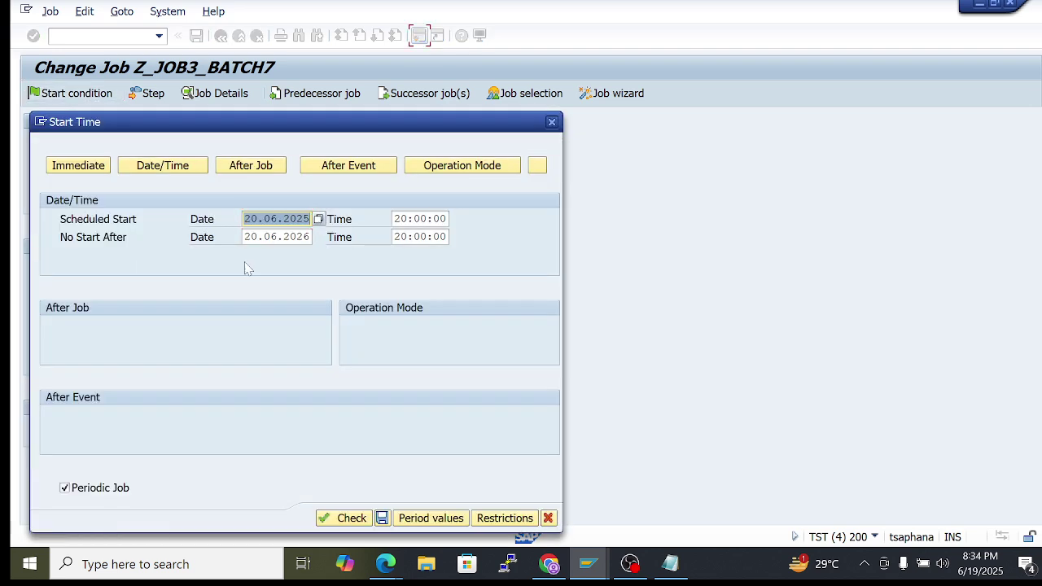
left_click(419, 219)
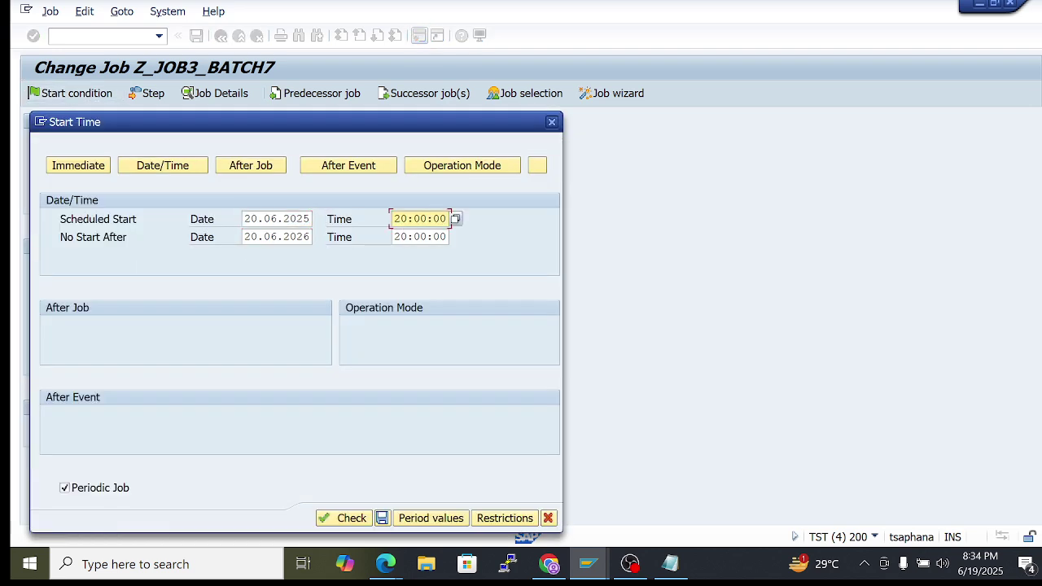
left_click(455, 219)
left_click(175, 254)
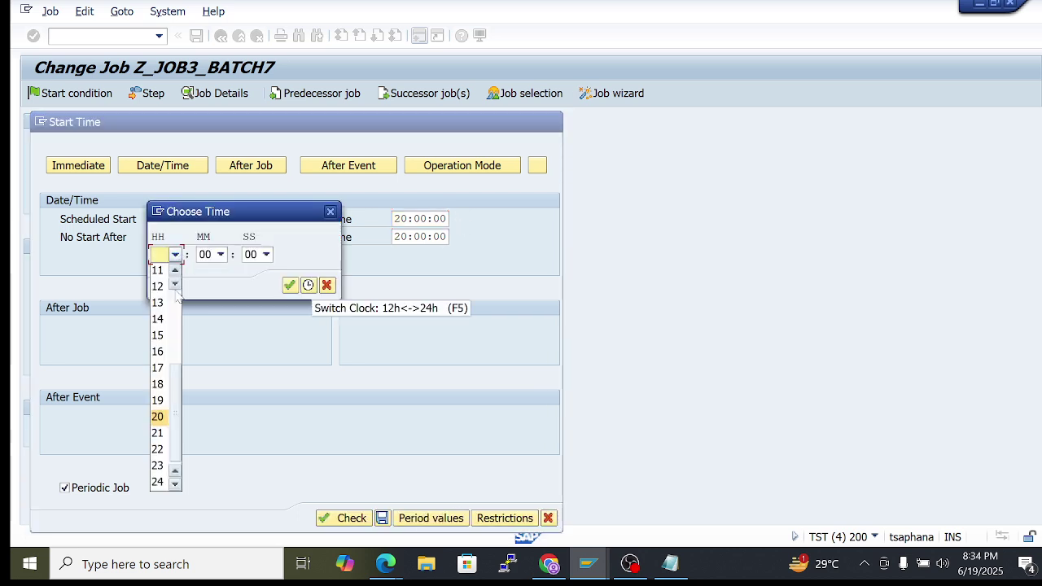
left_click(157, 432)
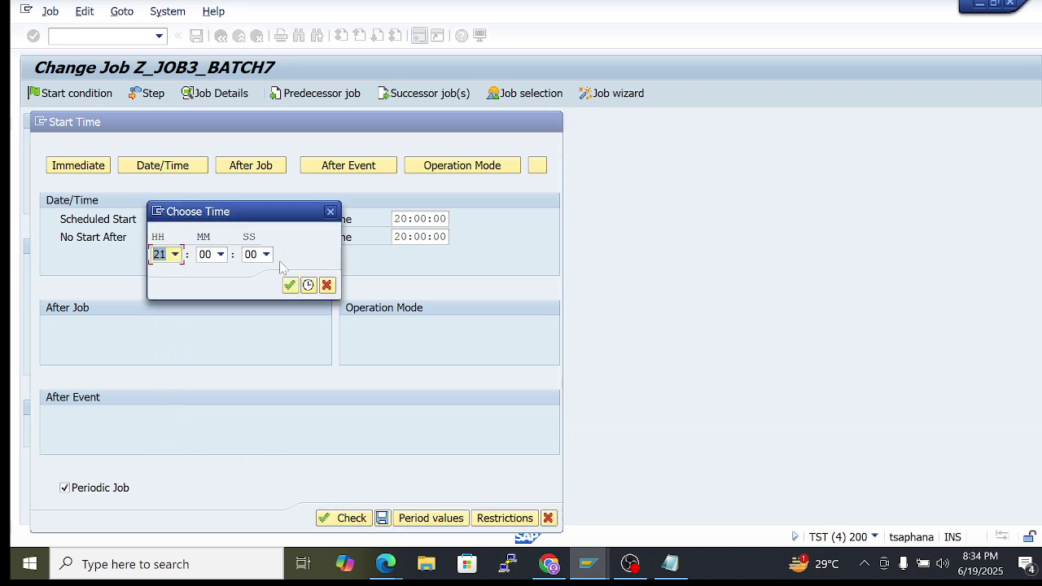
left_click(290, 284)
left_click(382, 517)
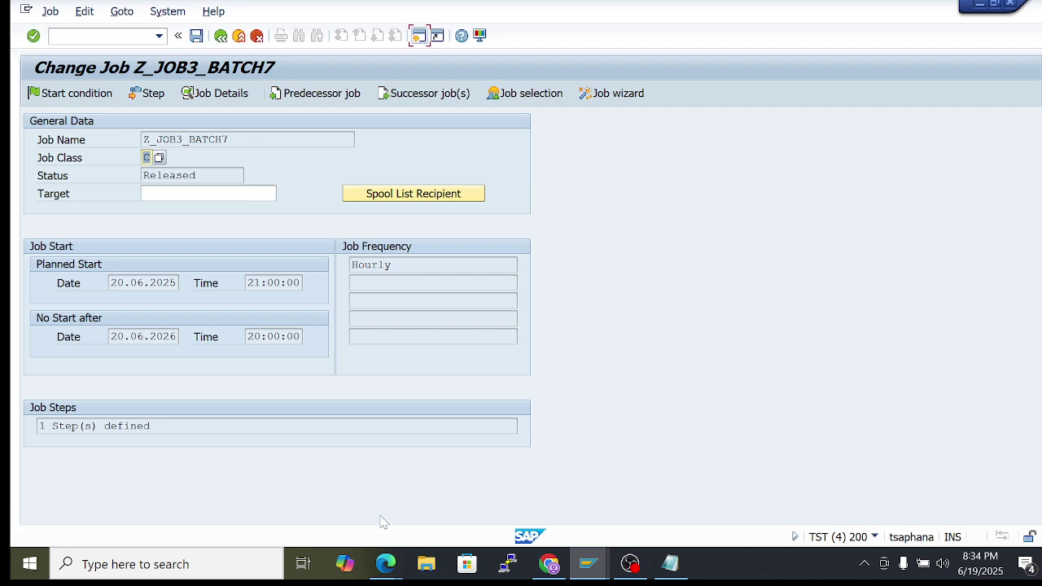
key("ctrl+s")
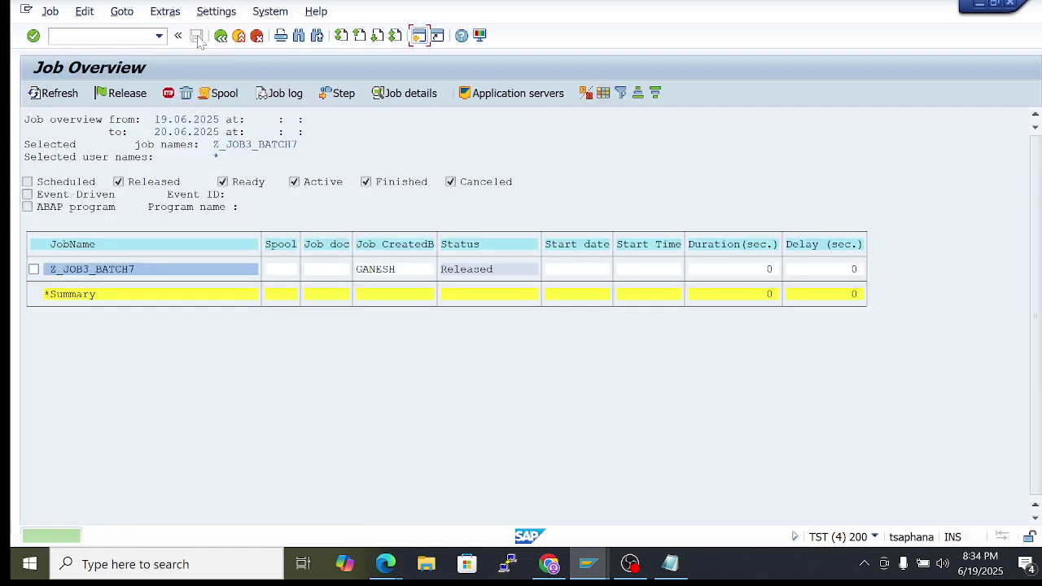
Display the saved job, verify its planned start time, and return to the job overview
double_click(107, 268)
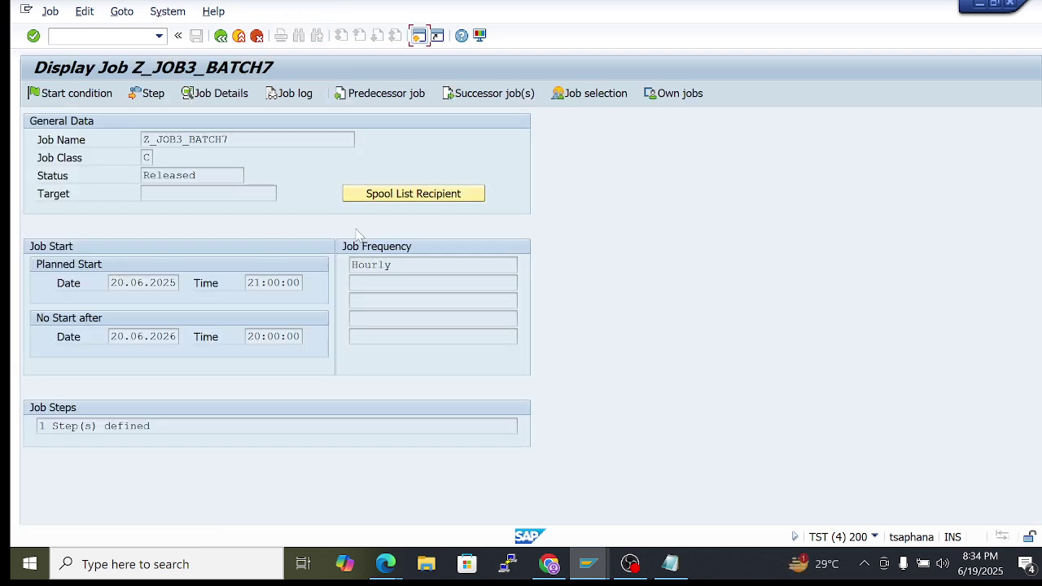
left_click(302, 282)
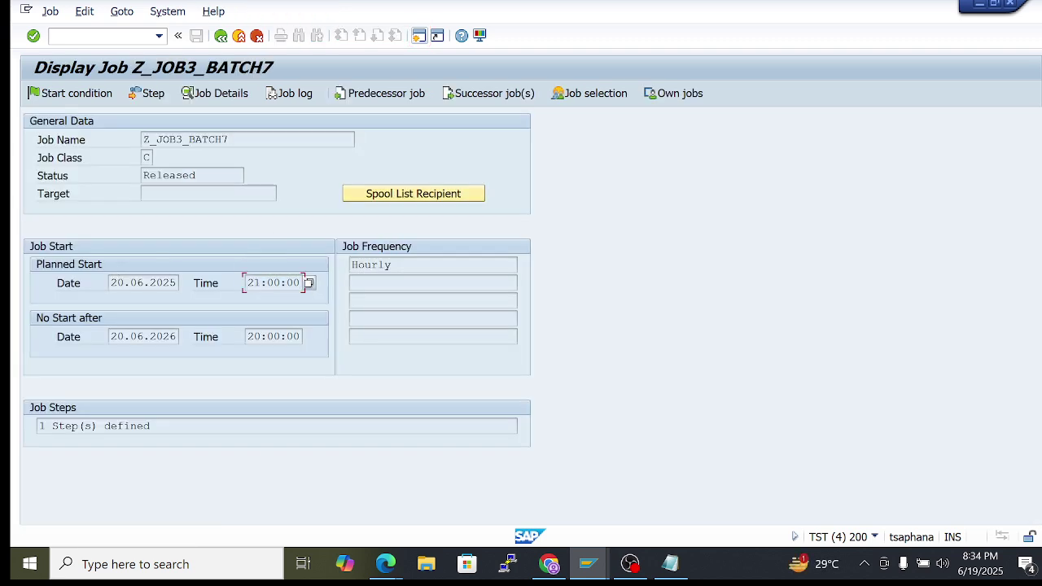
left_click(221, 38)
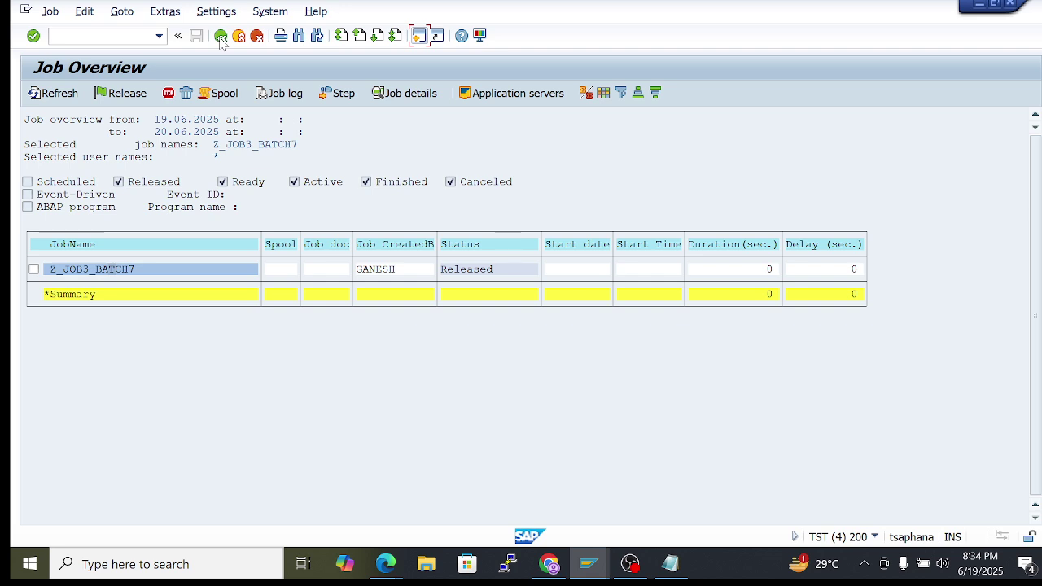
Display the step list of Z_JOB3_BATCH7 from its job details, then go back to the job overview
double_click(106, 276)
left_click(149, 95)
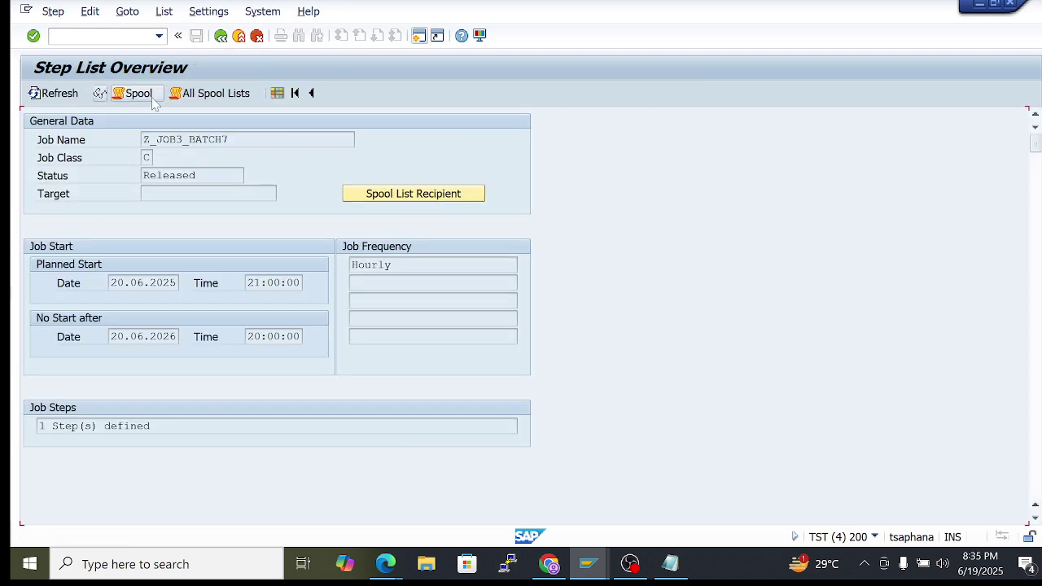
left_click(221, 36)
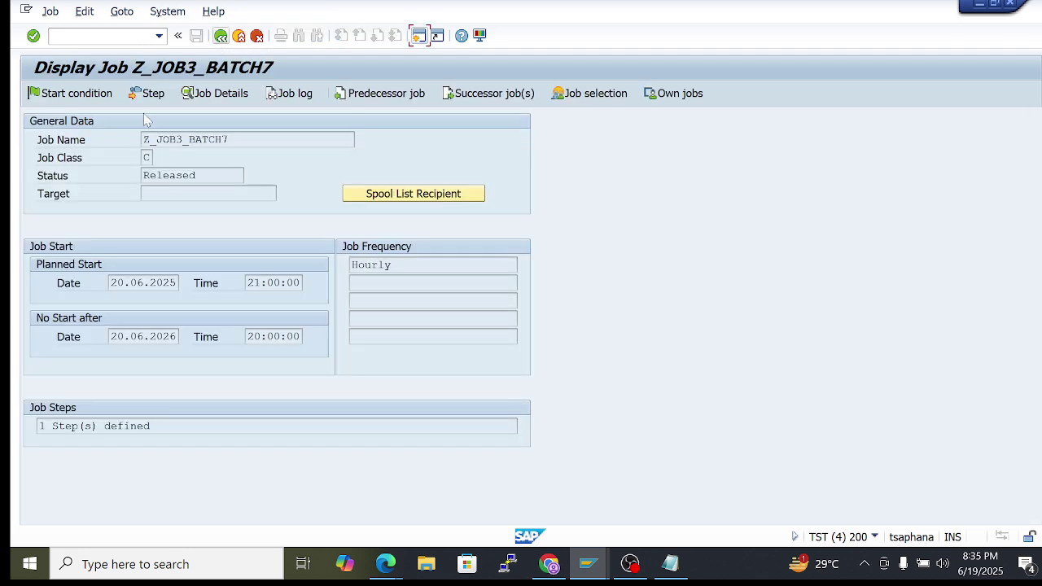
left_click(220, 36)
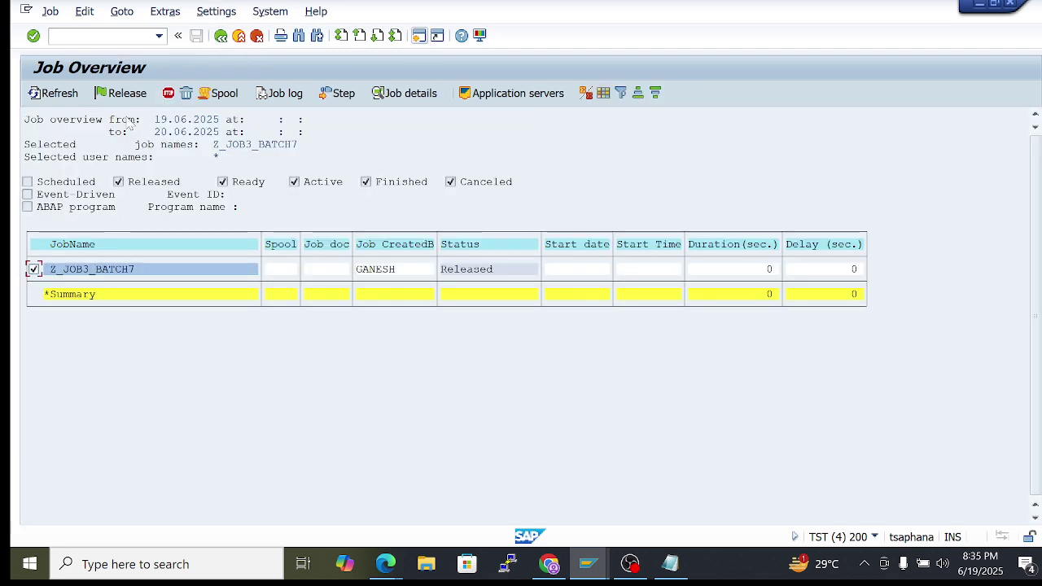
Change Z_JOB3_BATCH7 by adding a new ABAP program step RSPO0043 to its step list and save the step
left_click(50, 12)
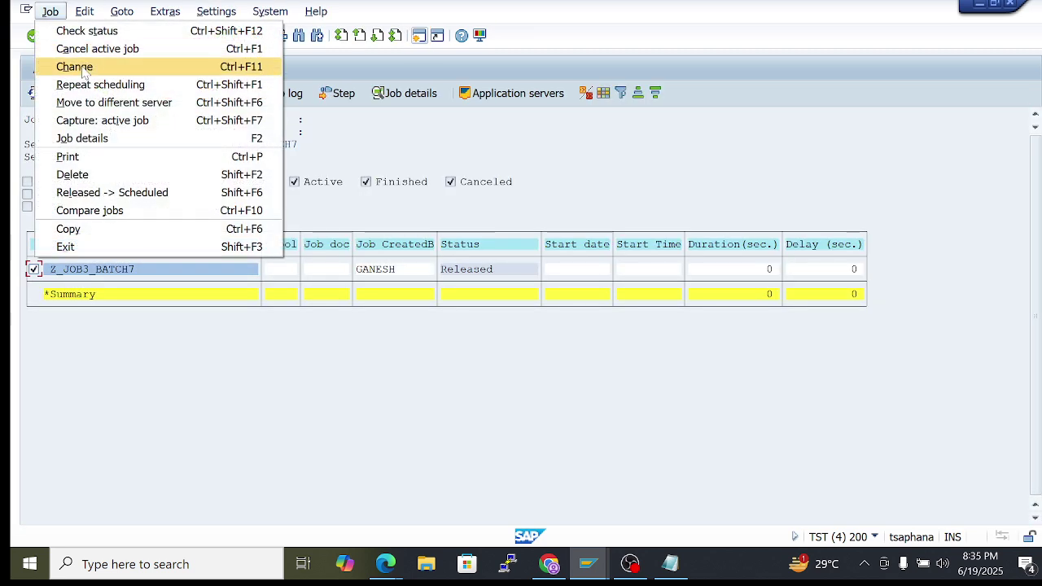
left_click(82, 69)
left_click(135, 91)
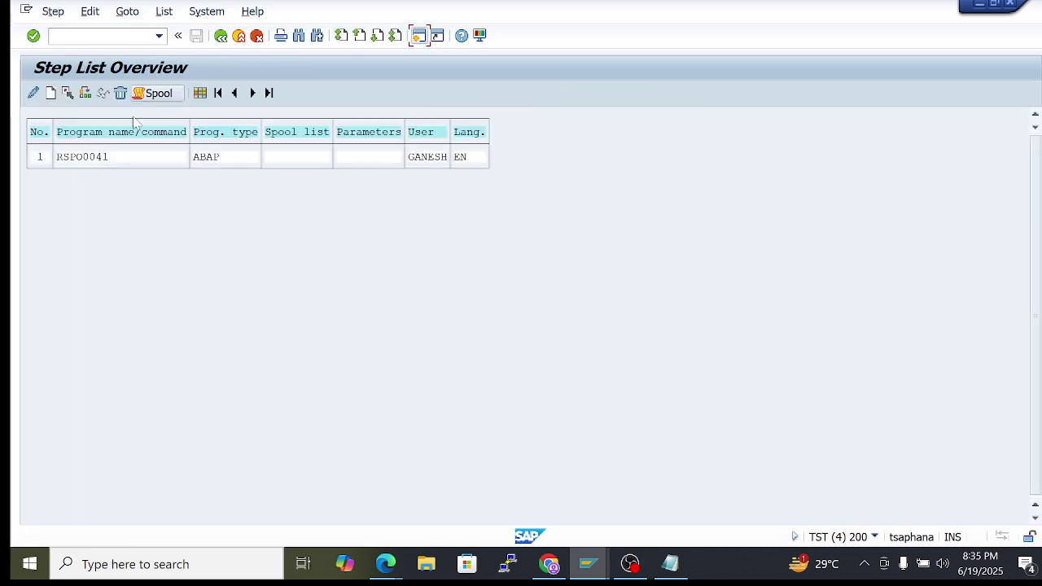
left_click(50, 93)
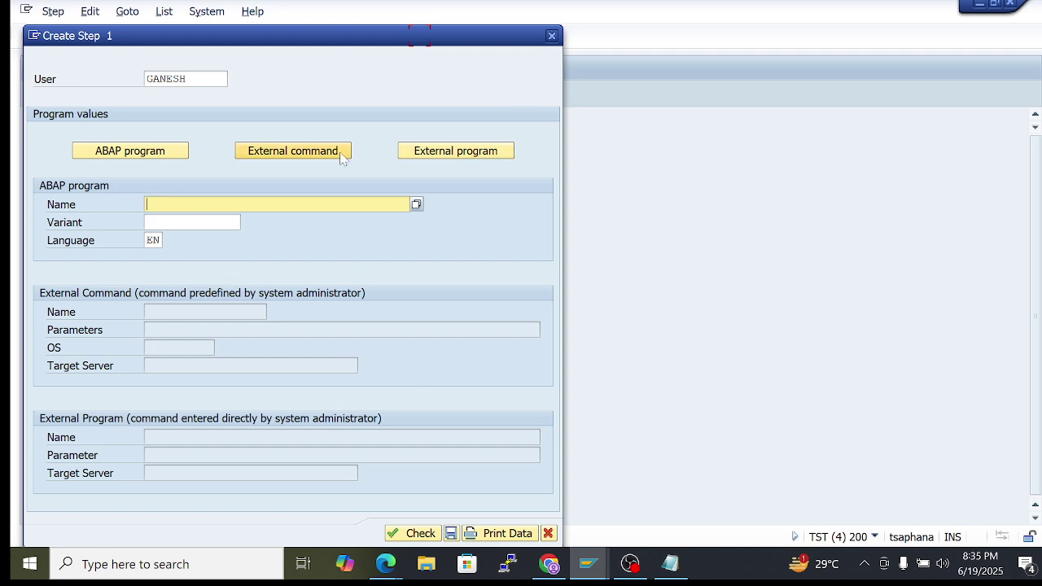
key("Down")
key("Down")
key("Down")
key("Return")
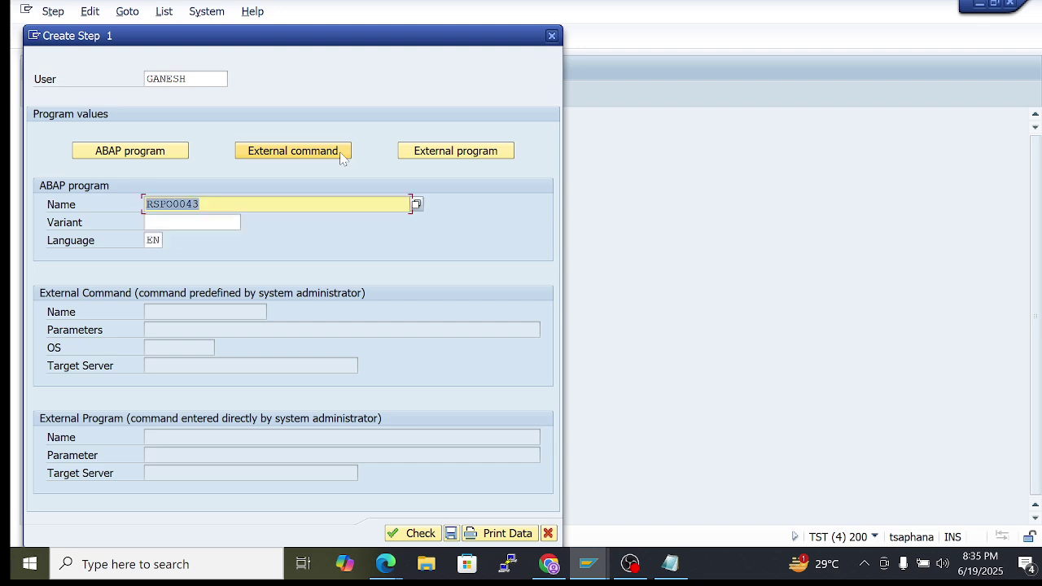
left_click(450, 533)
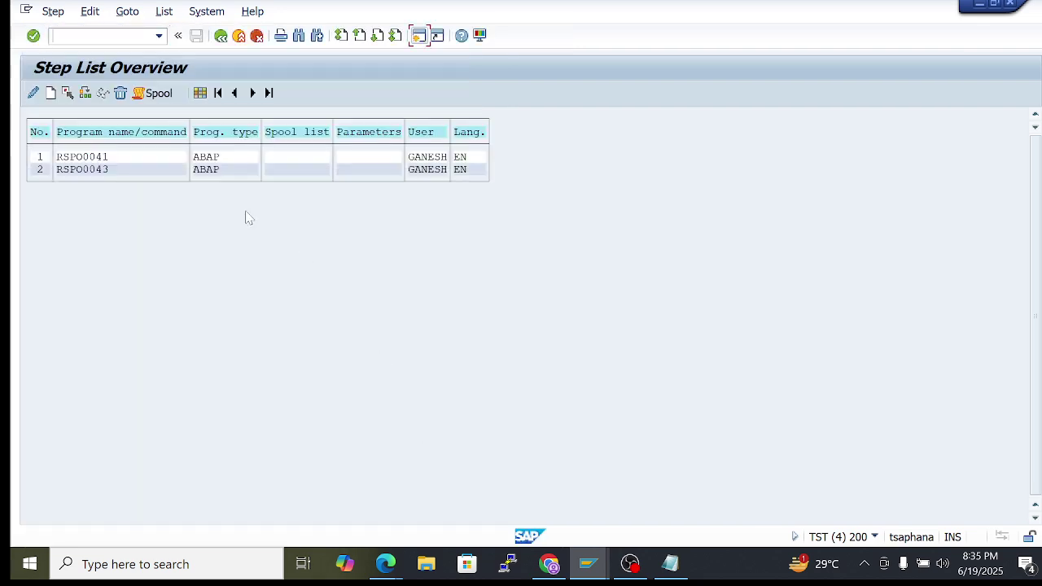
Leave the step list, save the changed job Z_JOB3_BATCH7, and refresh the job overview
left_click(220, 35)
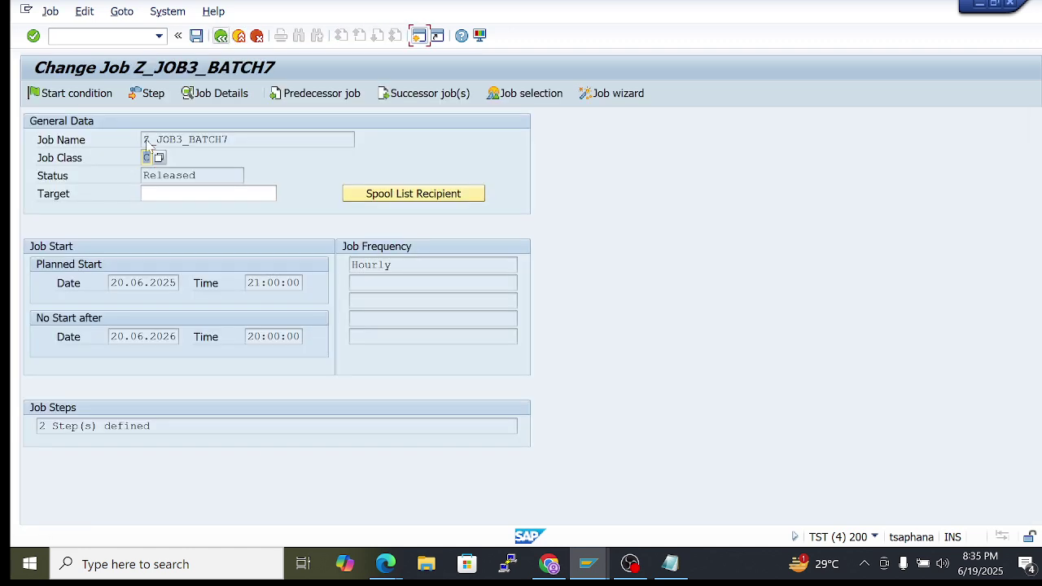
left_click(196, 35)
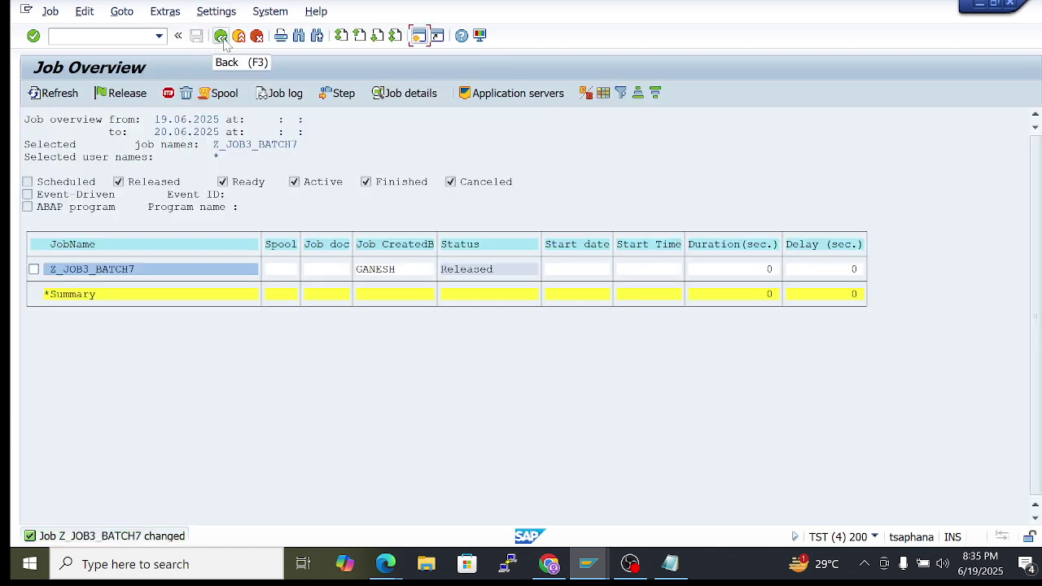
left_click(54, 94)
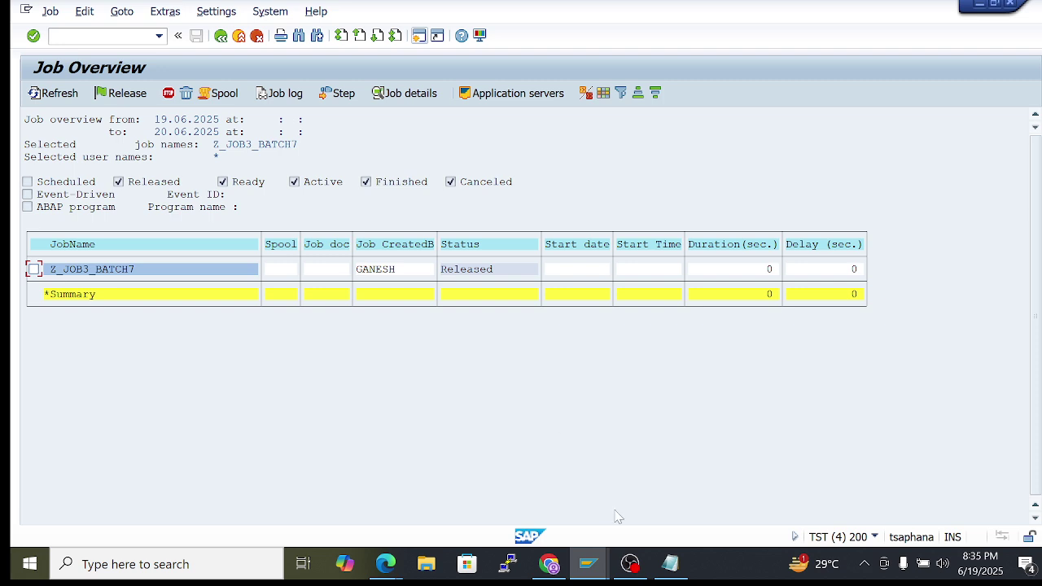
mouse_move(588, 564)
left_click(569, 496)
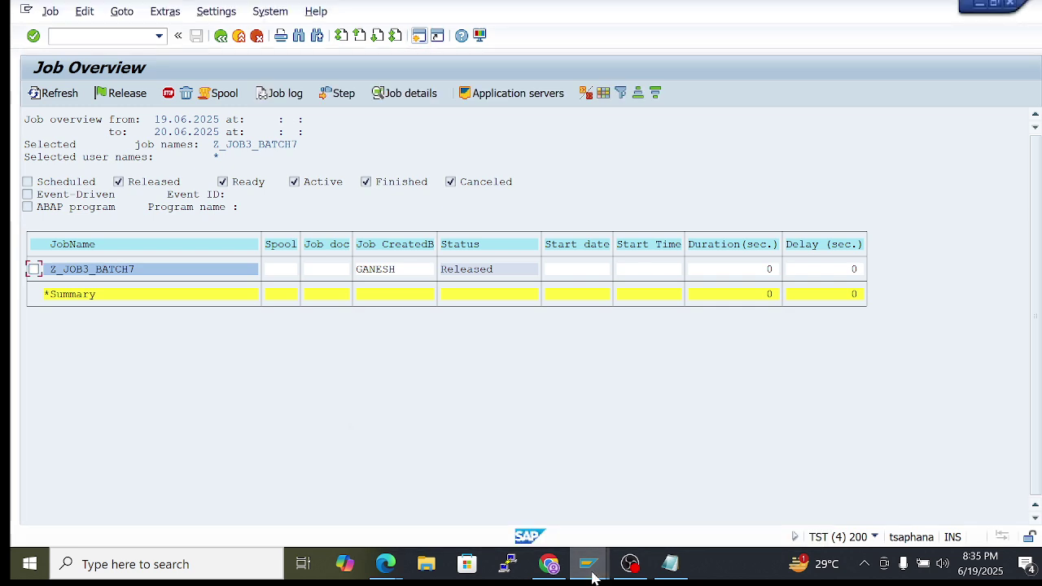
mouse_move(587, 564)
left_click(717, 498)
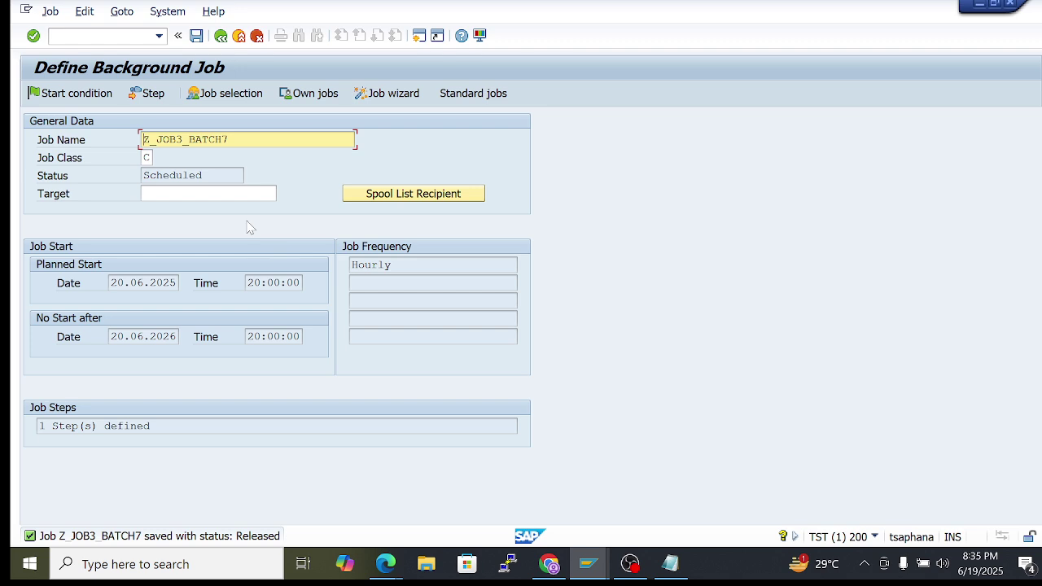
mouse_move(583, 579)
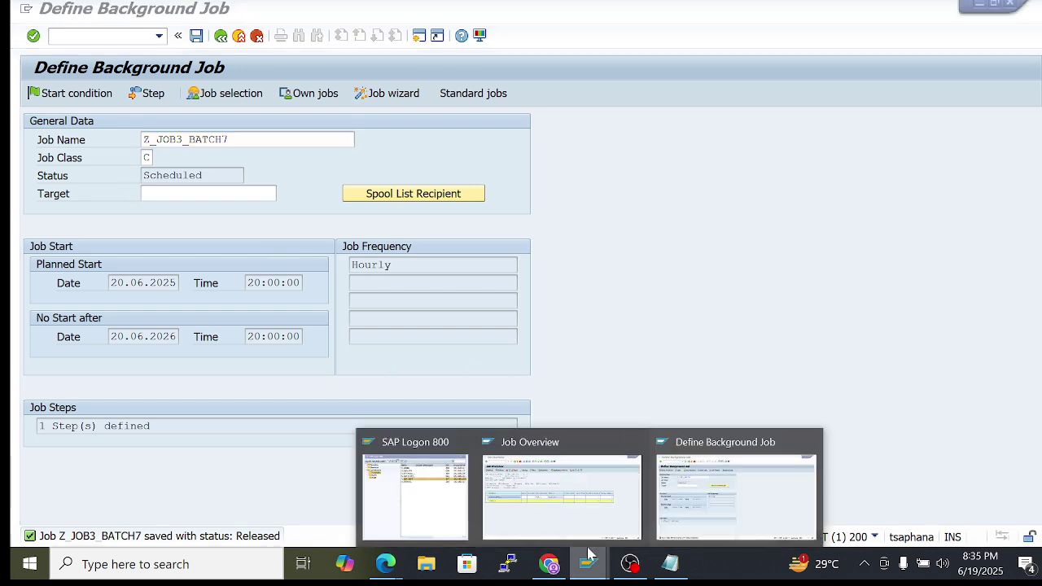
left_click(598, 517)
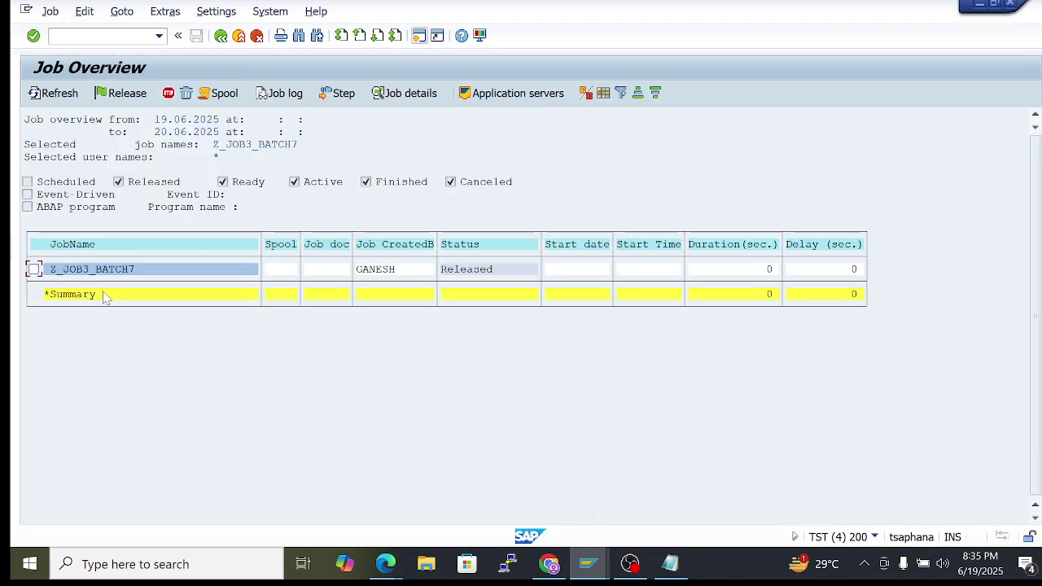
Open Z_JOB3_BATCH7 for changing, display its step list, and look at the empty form for a new step
left_click(83, 273)
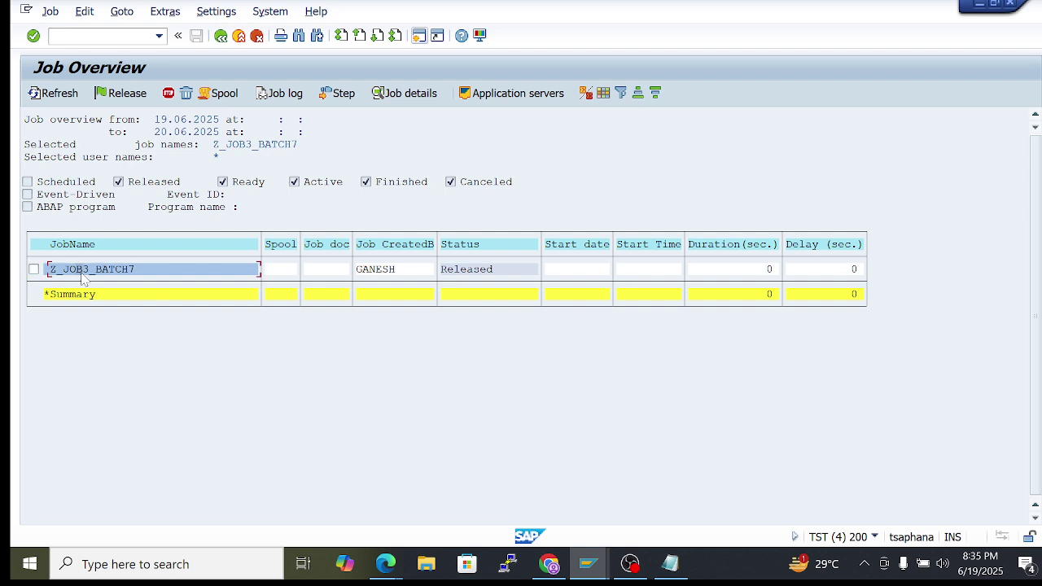
left_click(32, 269)
left_click(50, 11)
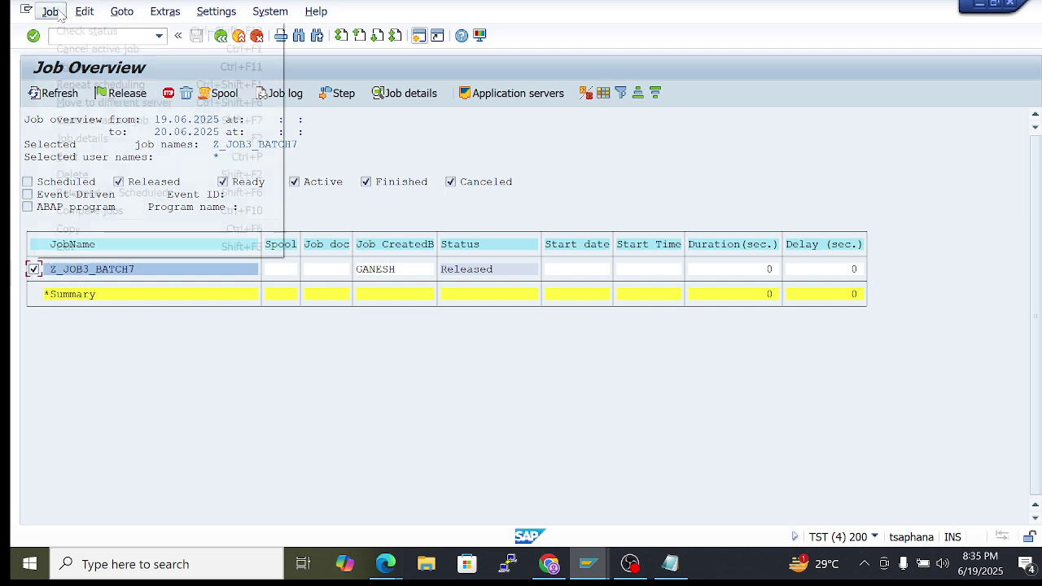
left_click(72, 67)
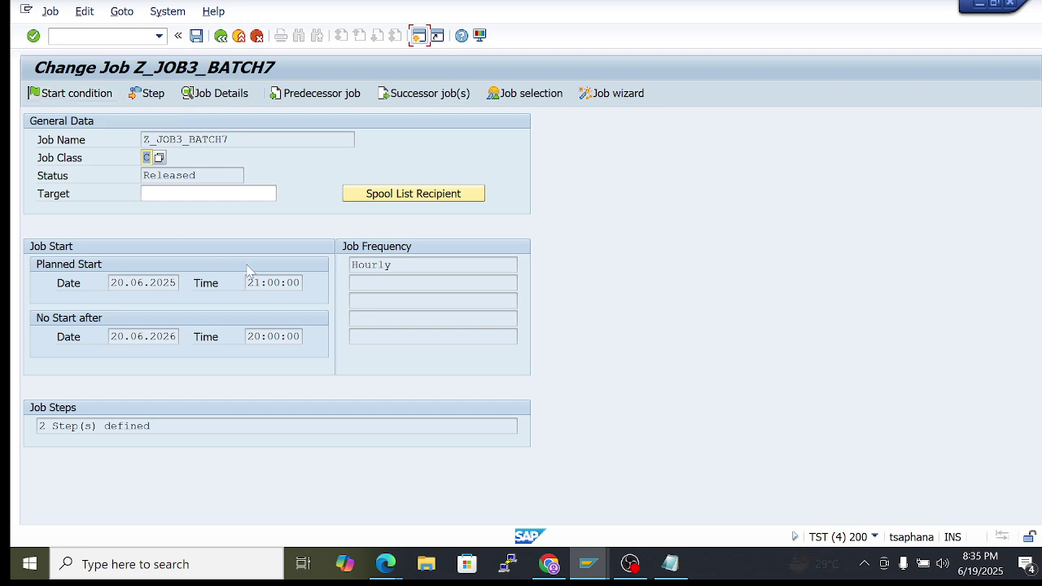
left_click(155, 94)
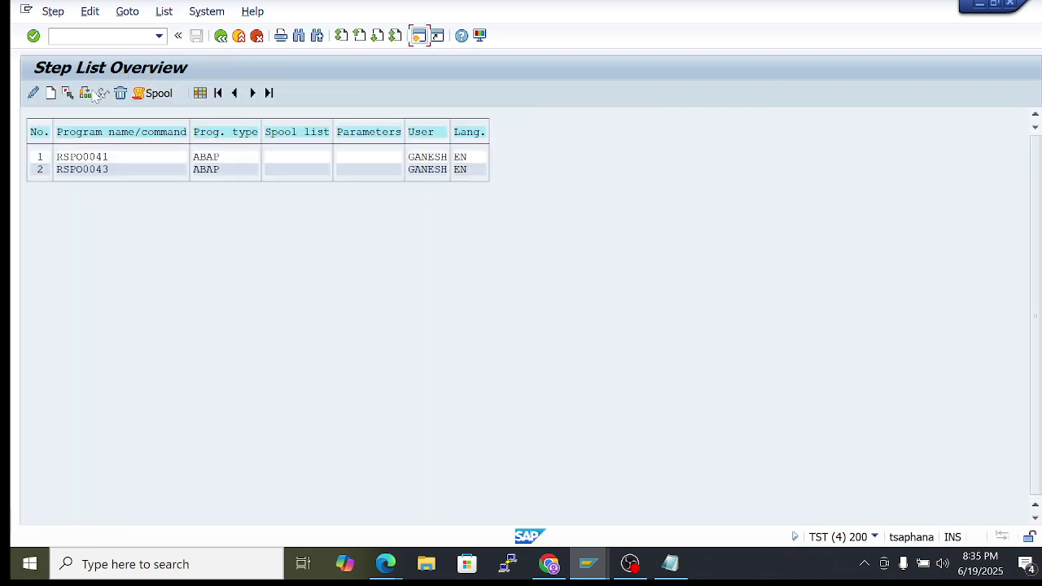
left_click(50, 96)
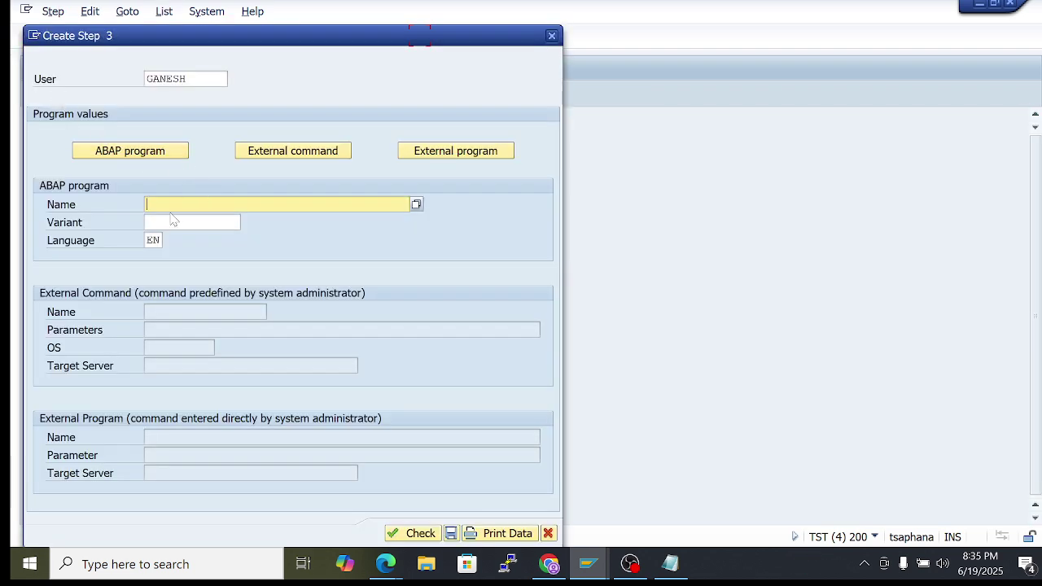
left_click(551, 35)
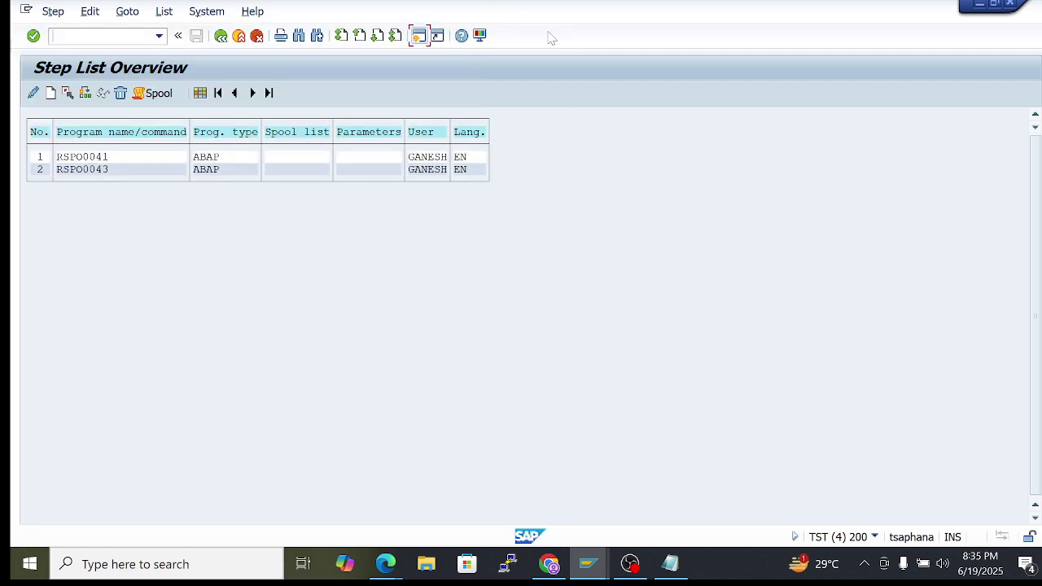
Try deleting the RSPO0043 step from the step list, then leave the job without saving the change
left_click(82, 169)
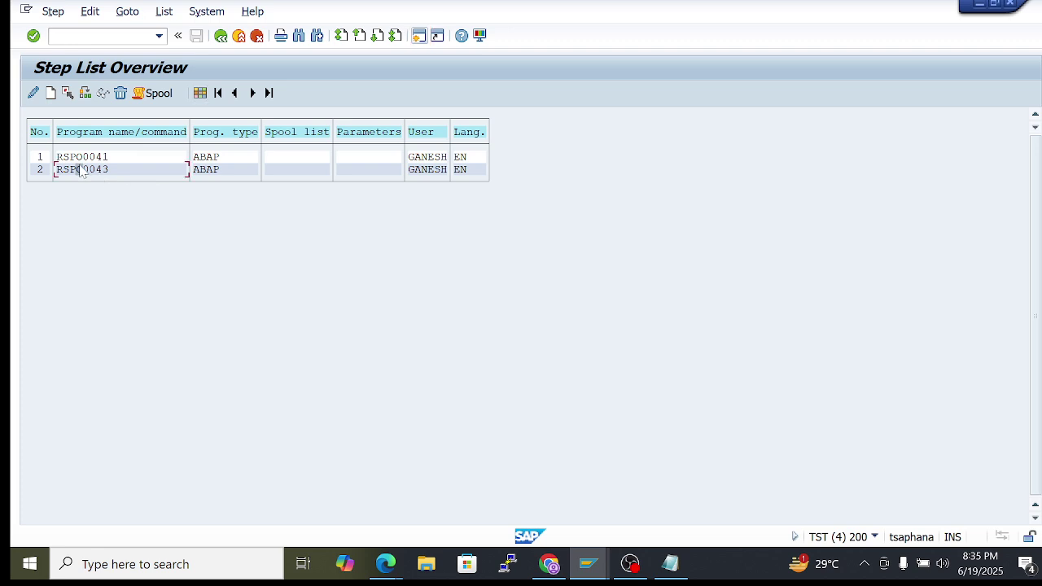
left_click(121, 94)
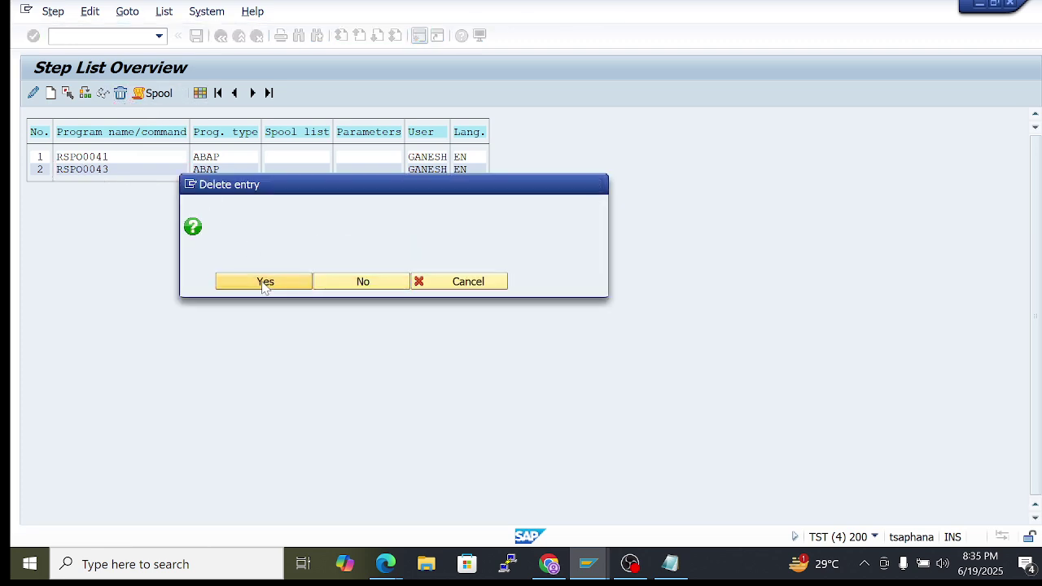
left_click(266, 281)
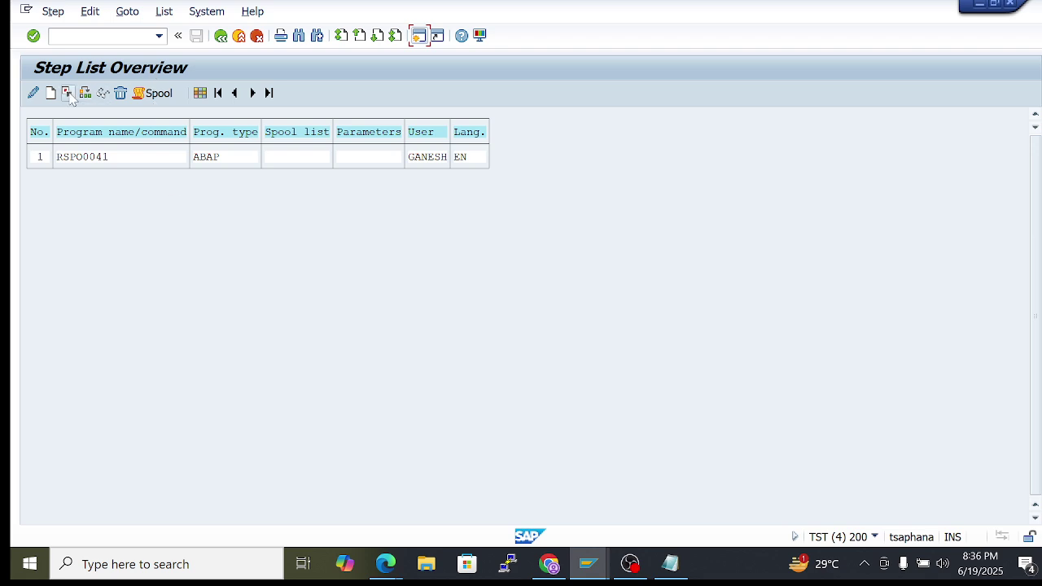
left_click(220, 36)
left_click(219, 37)
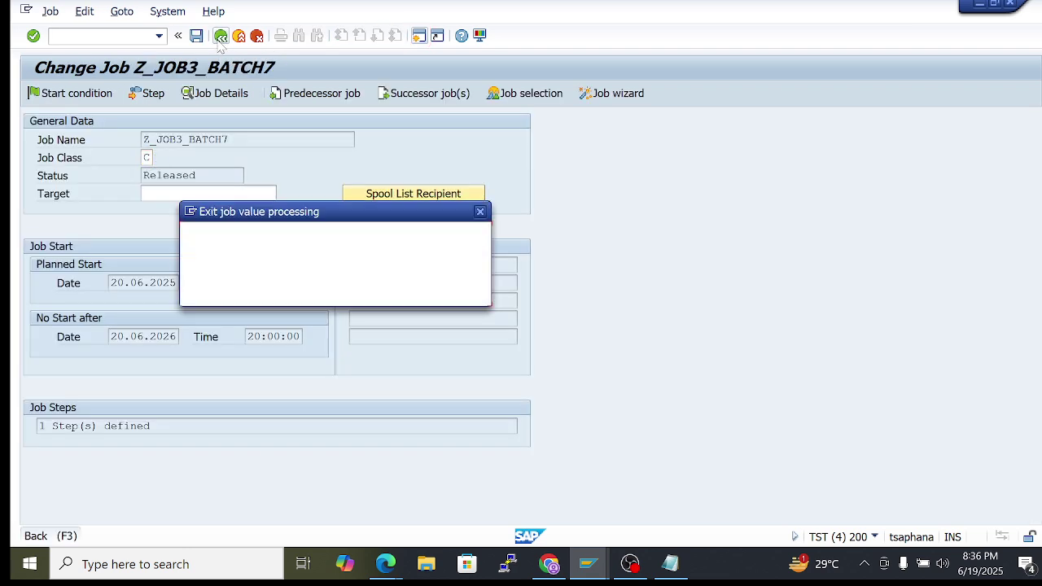
left_click(260, 293)
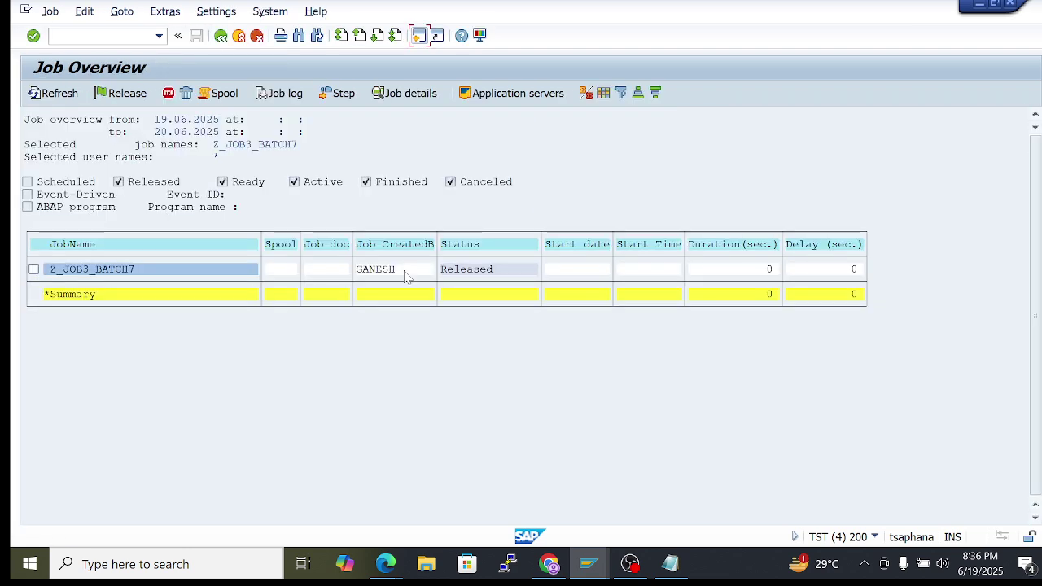
In the other SAP session, restart transaction SM36 and name the new background job Z_JOB4_BATCH7
left_click(588, 564)
left_click(716, 494)
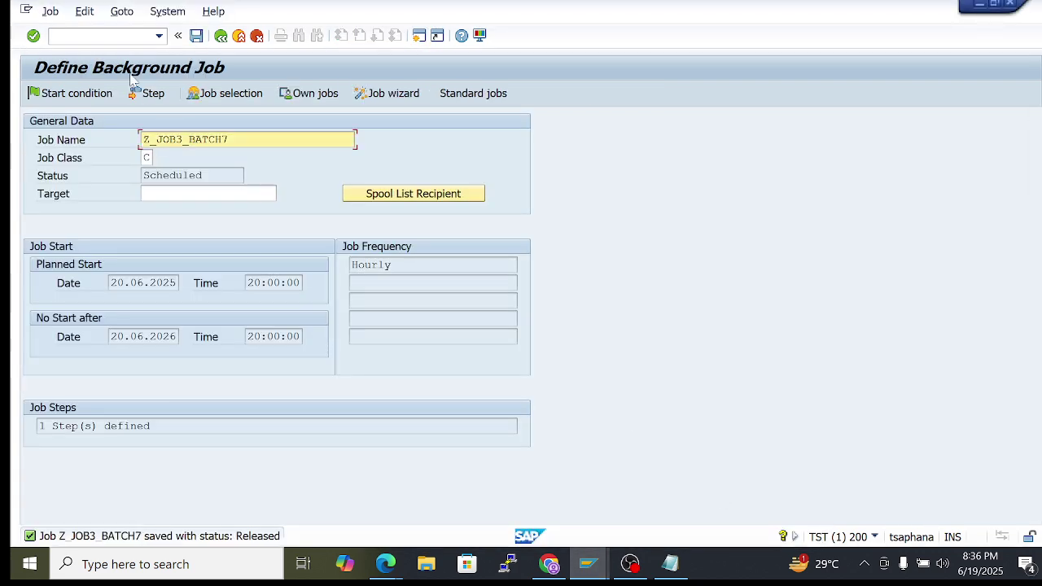
left_click(98, 36)
type("/nsm3")
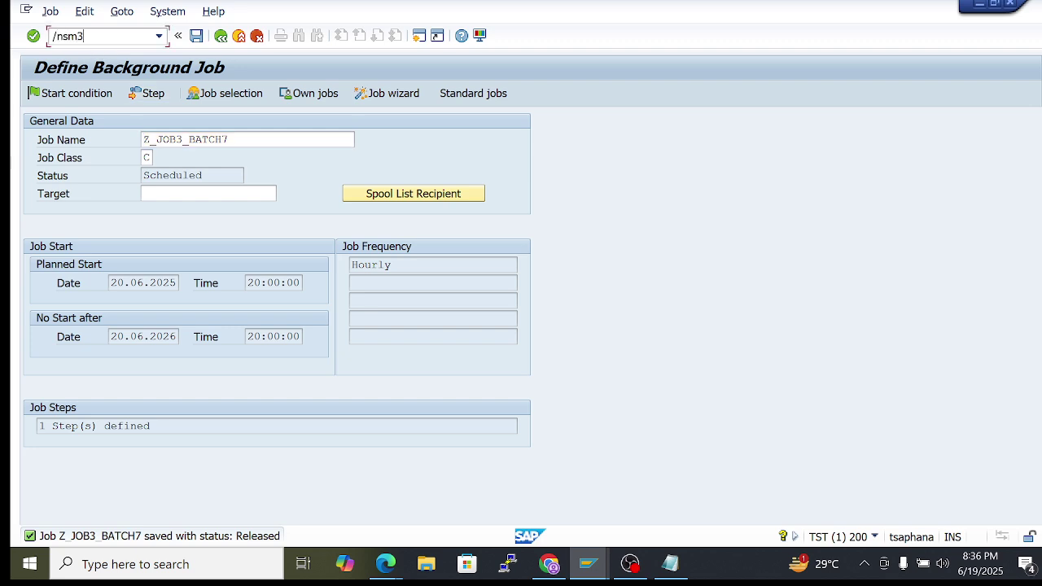
type("6")
key("Return")
key("BackSpace")
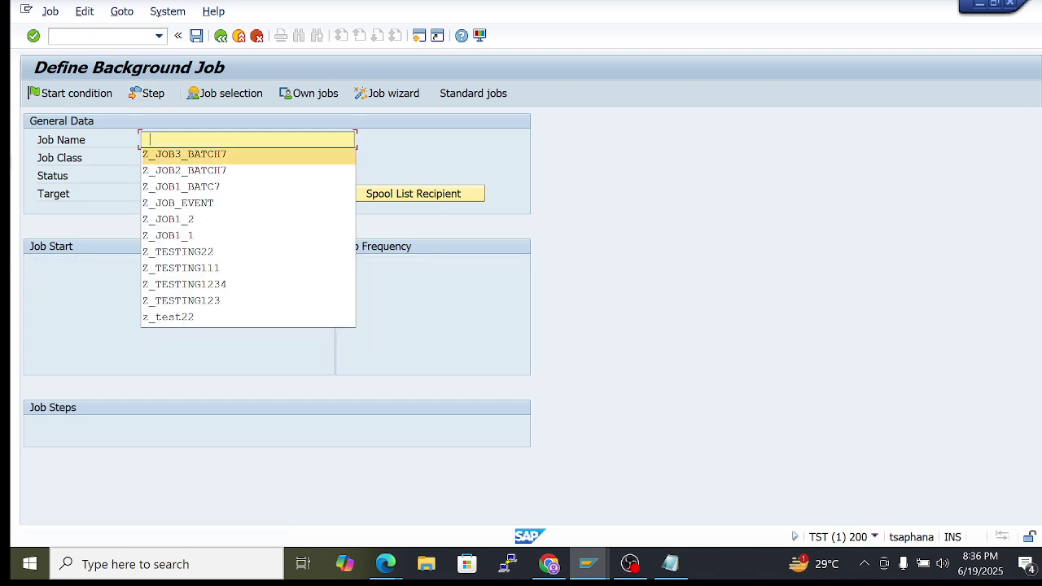
key("Return")
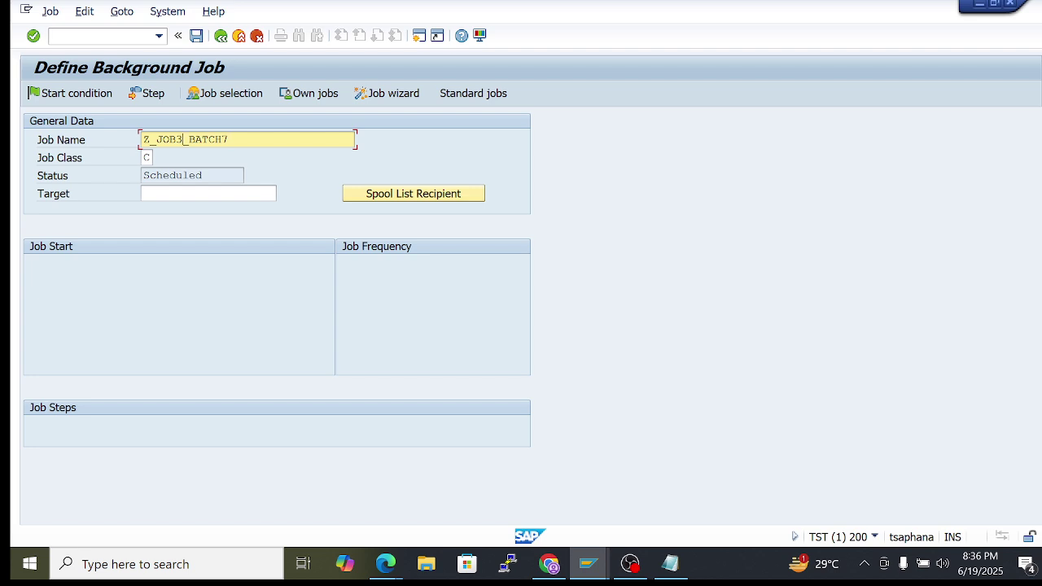
key("BackSpace")
type("4")
left_click(154, 98)
key("BackSpace")
key("Down")
key("Return")
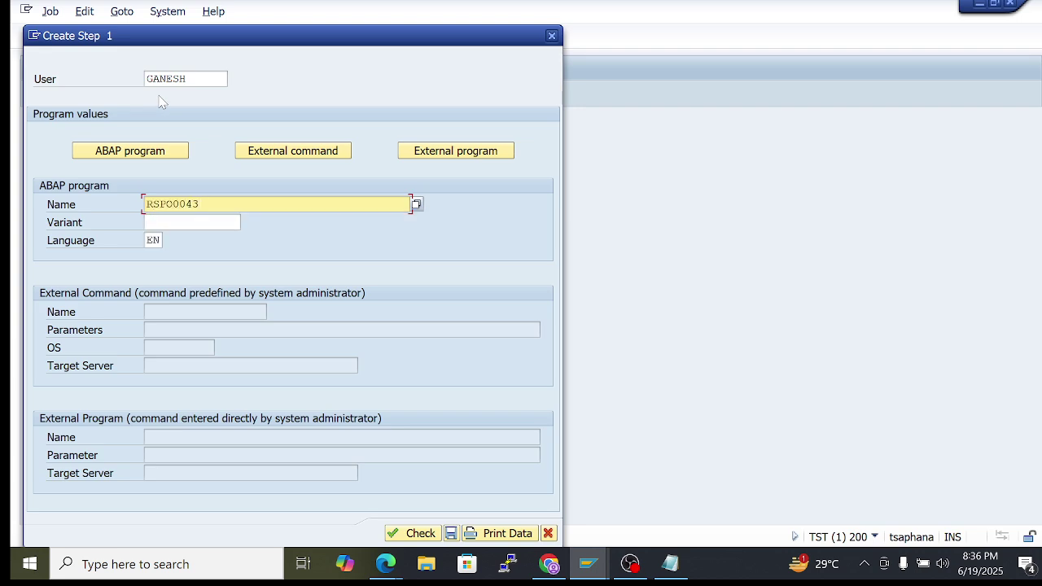
left_click(551, 36)
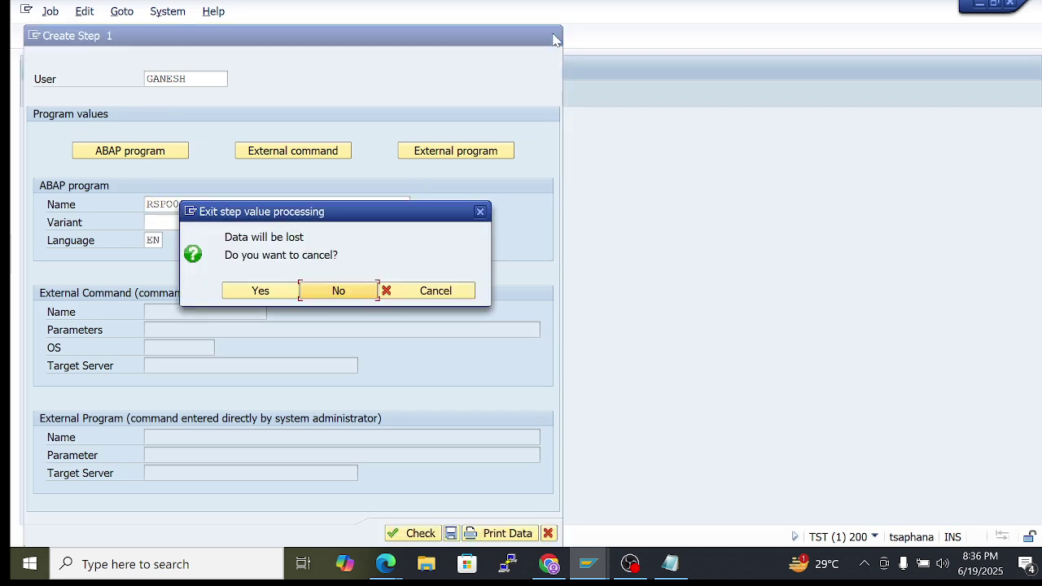
left_click(480, 212)
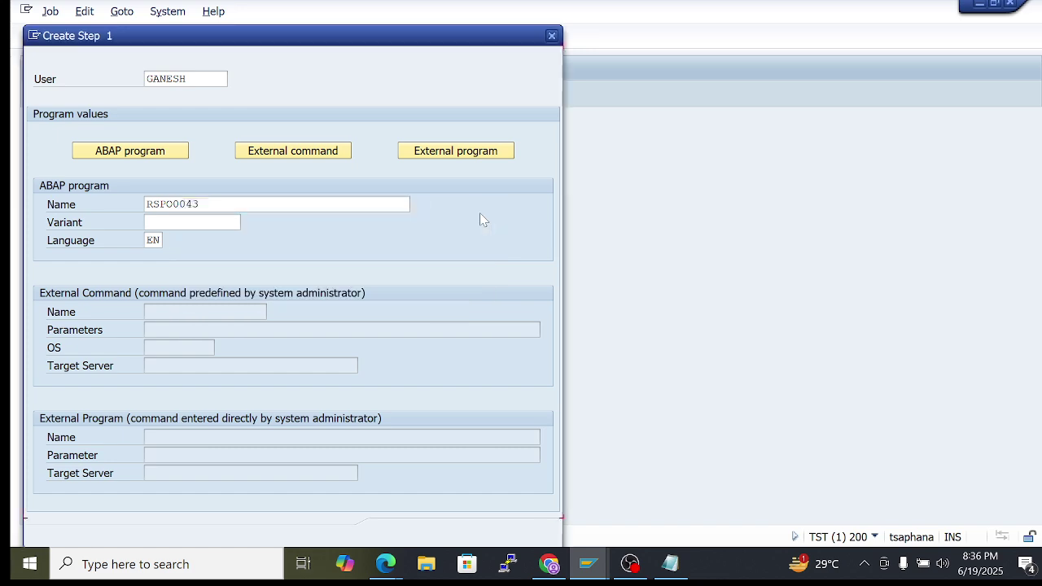
left_click(552, 36)
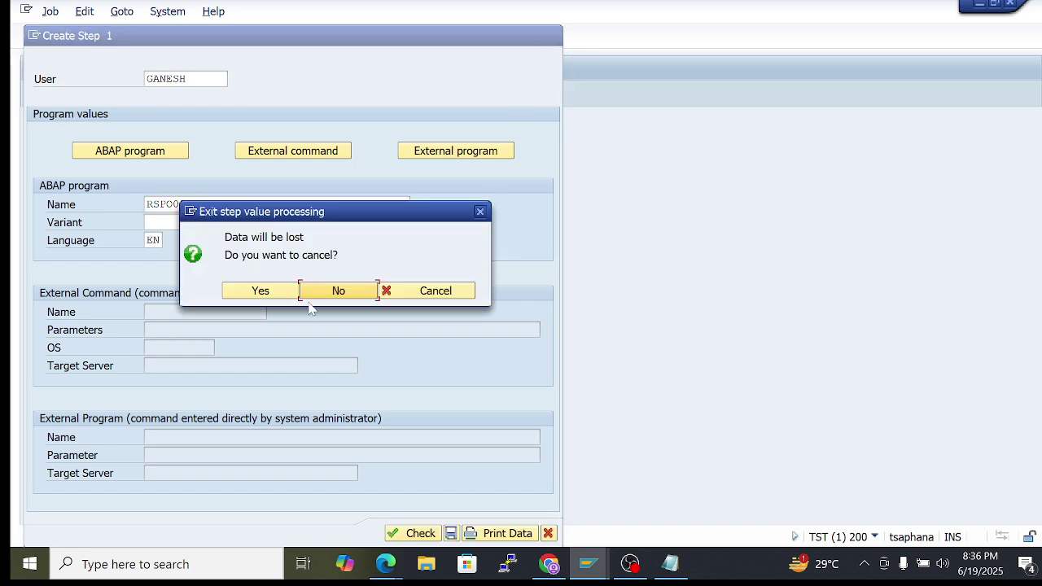
left_click(334, 291)
left_click(552, 35)
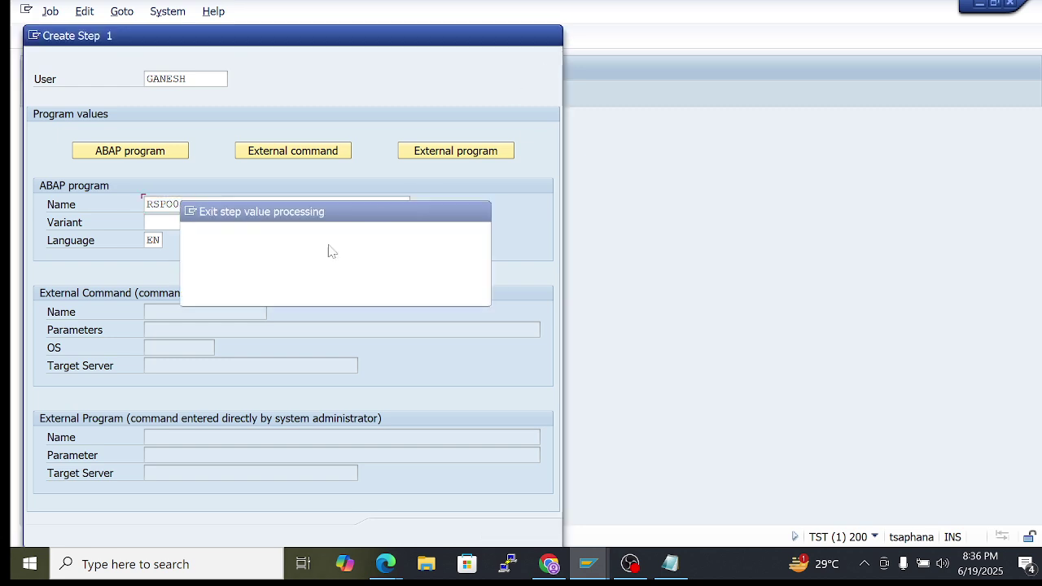
left_click(284, 291)
Open the start condition options for the new job Z_JOB4_BATCH7
left_click(63, 93)
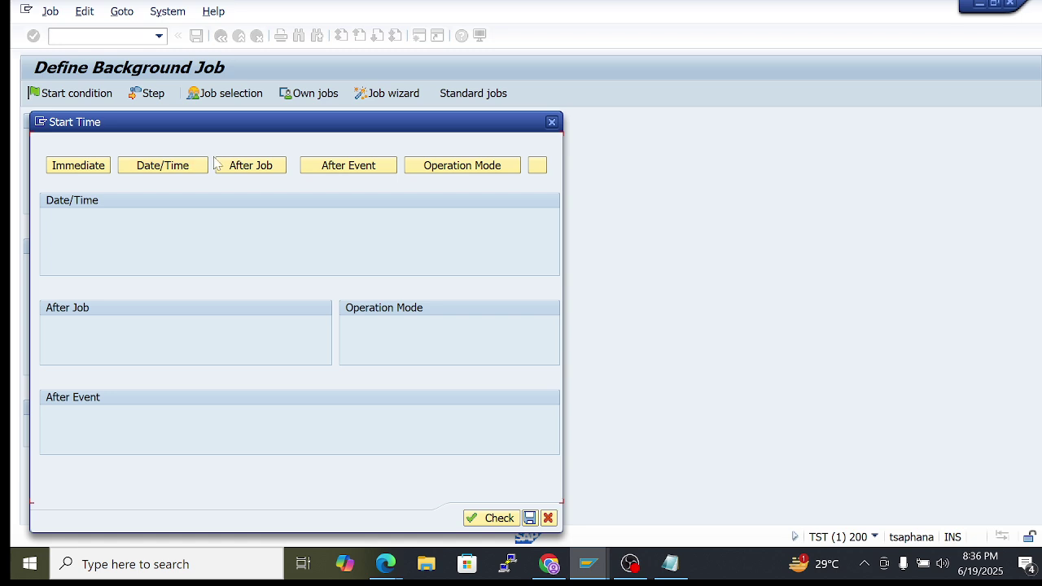
left_click_drag(273, 129, 276, 102)
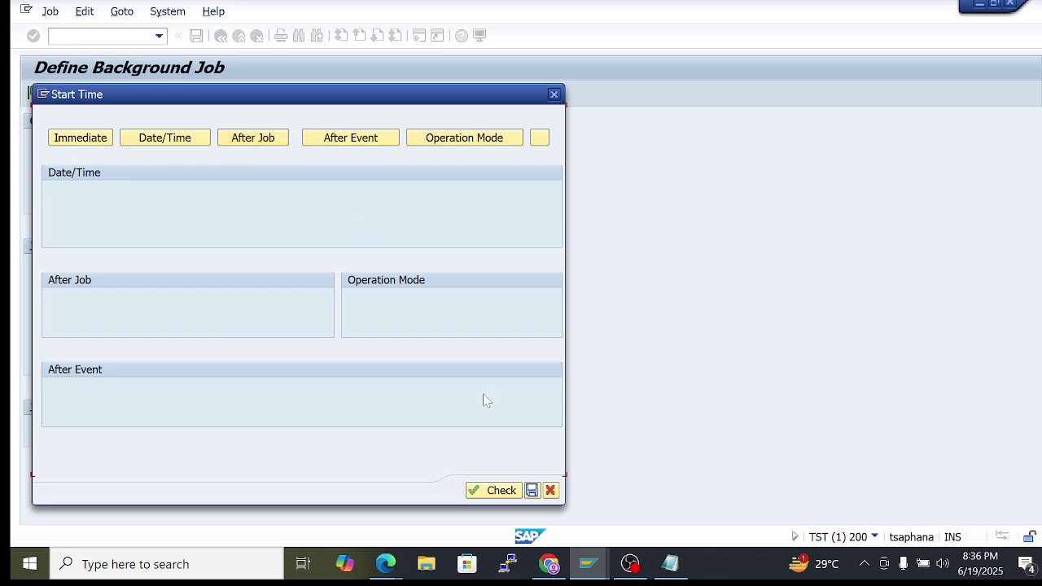
Switch to the Notepad notes, finish the separator line below STEP user, and list JOB1 and JOB 2 on separate lines
left_click(671, 569)
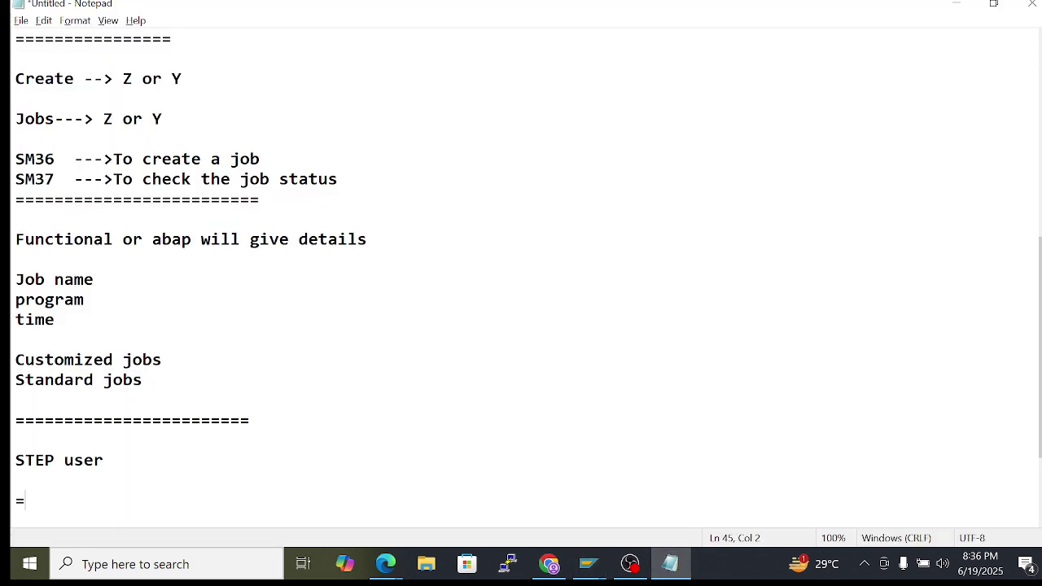
type("=====")
key("Return")
key("Return")
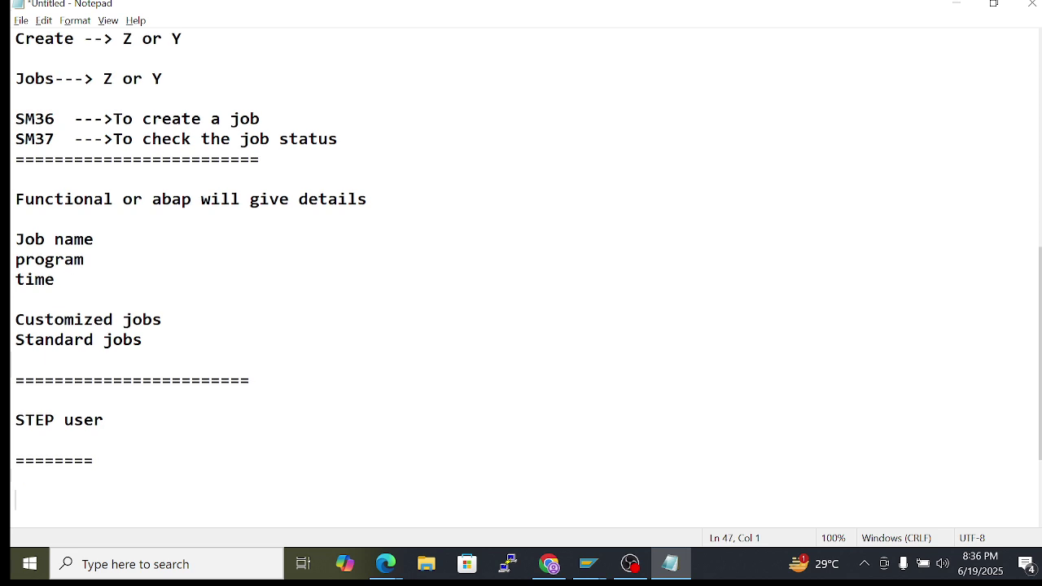
type("JOB1")
key("Return")
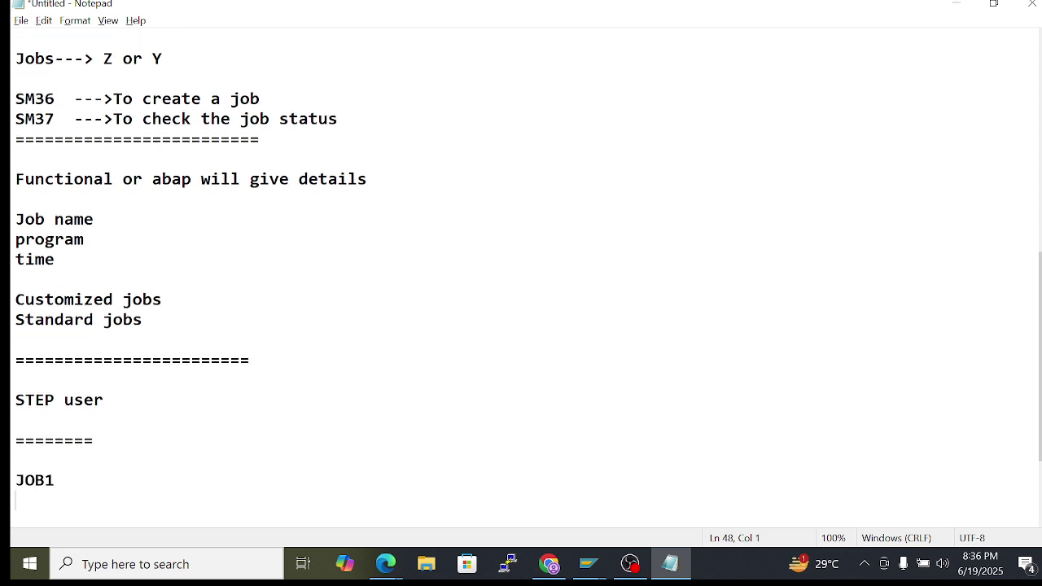
type("JOB 2")
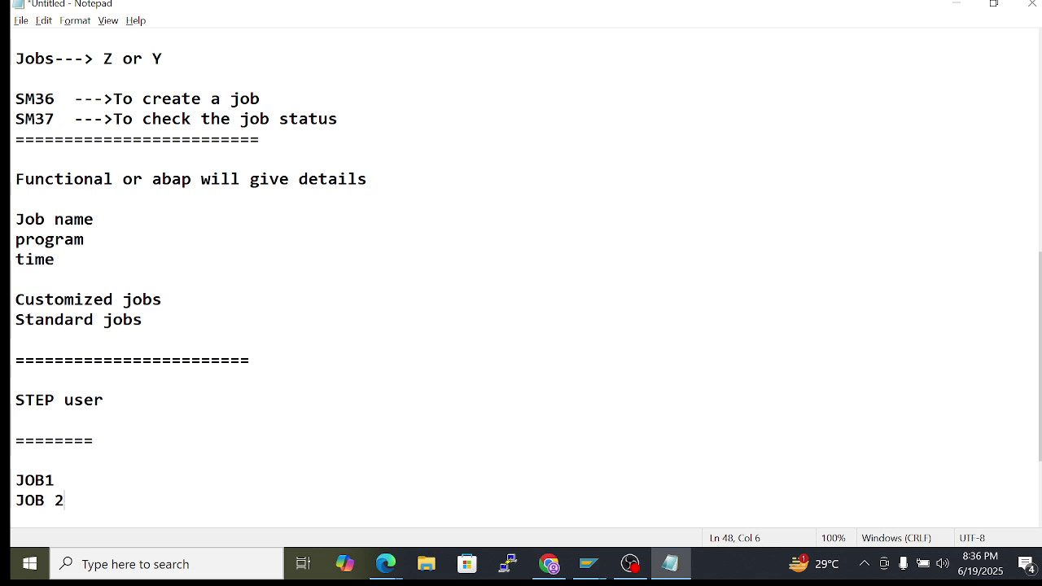
Complete the JOB 1 line as "JOB 1 -> 9 PM from tommorow" and add the arrow "-->" after JOB 2
left_click(44, 480)
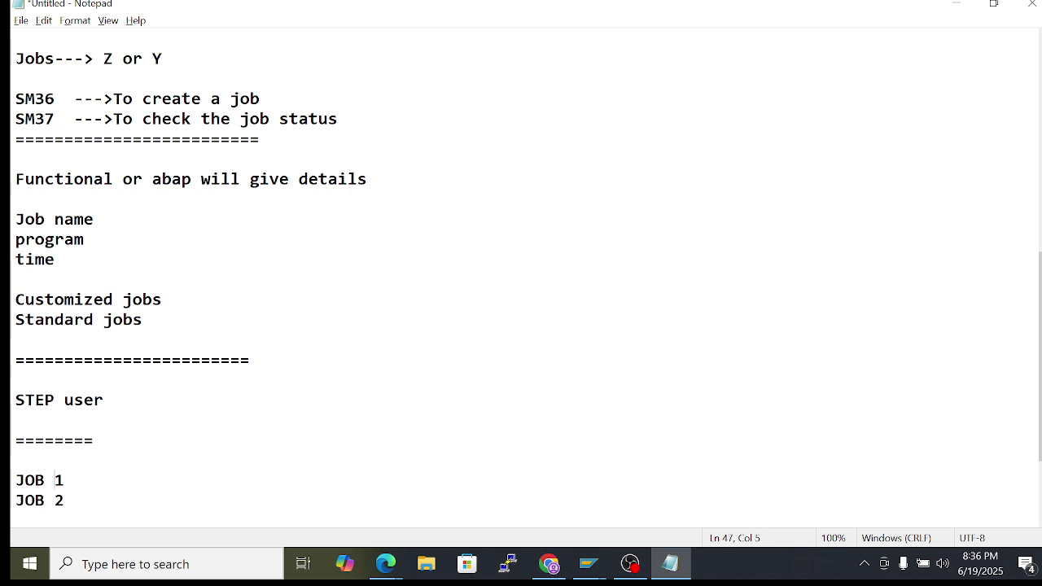
key("Right")
type("-> 9 PM ")
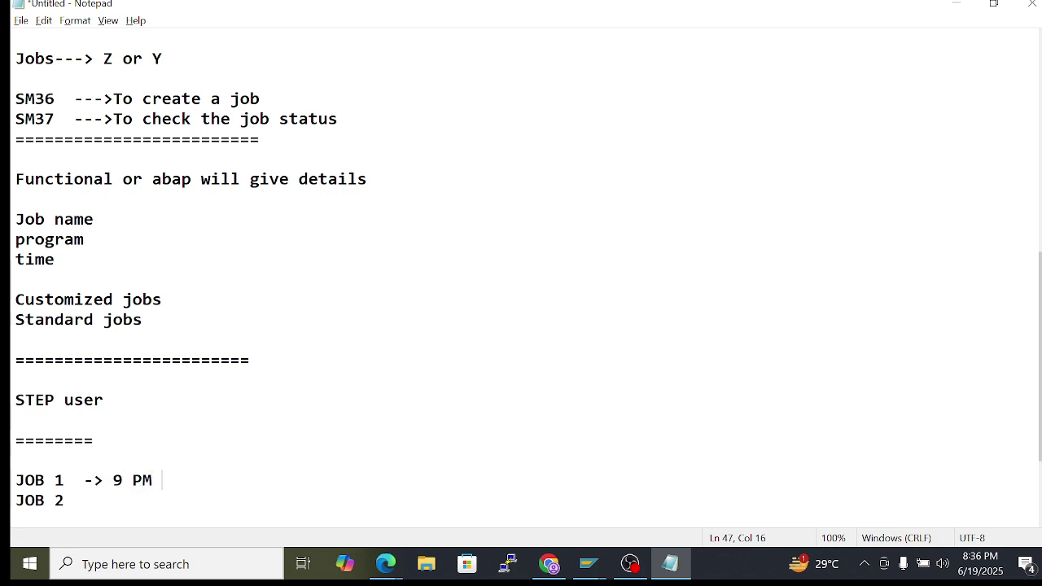
type("from tommo")
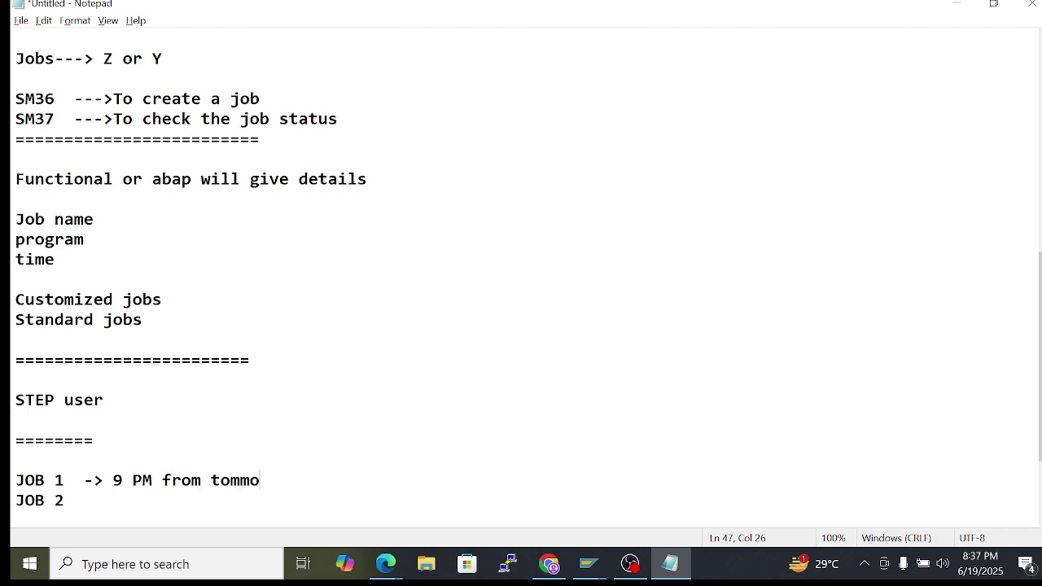
type("ro")
type("->")
key("shift+Right")
key("shift+Right")
key("shift+Right")
key("shift+Right")
key("shift+Right")
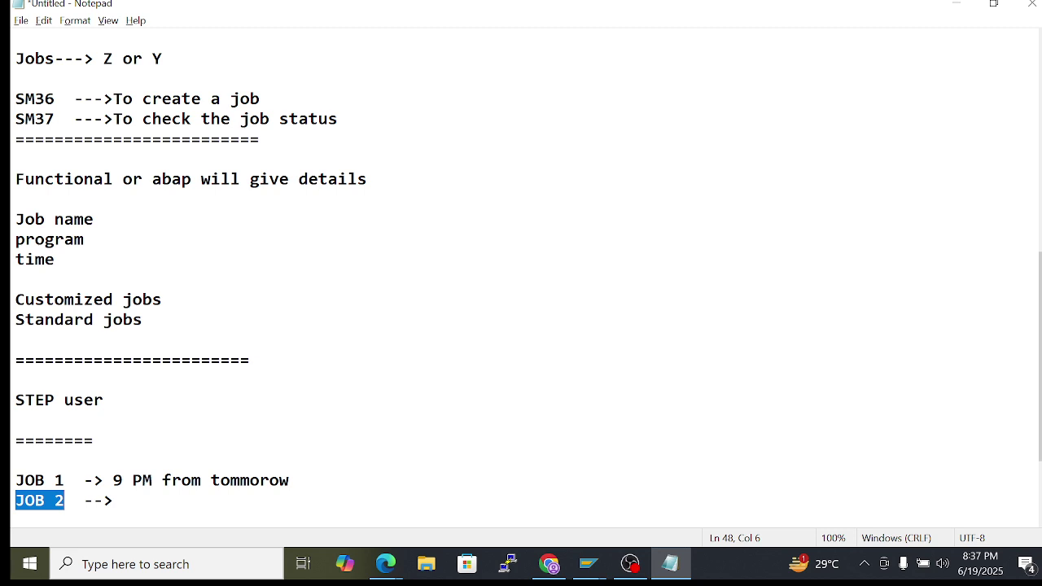
key("Right")
key("shift+Right")
key("shift+Right")
key("shift+Right")
key("shift+Right")
key("shift+Right")
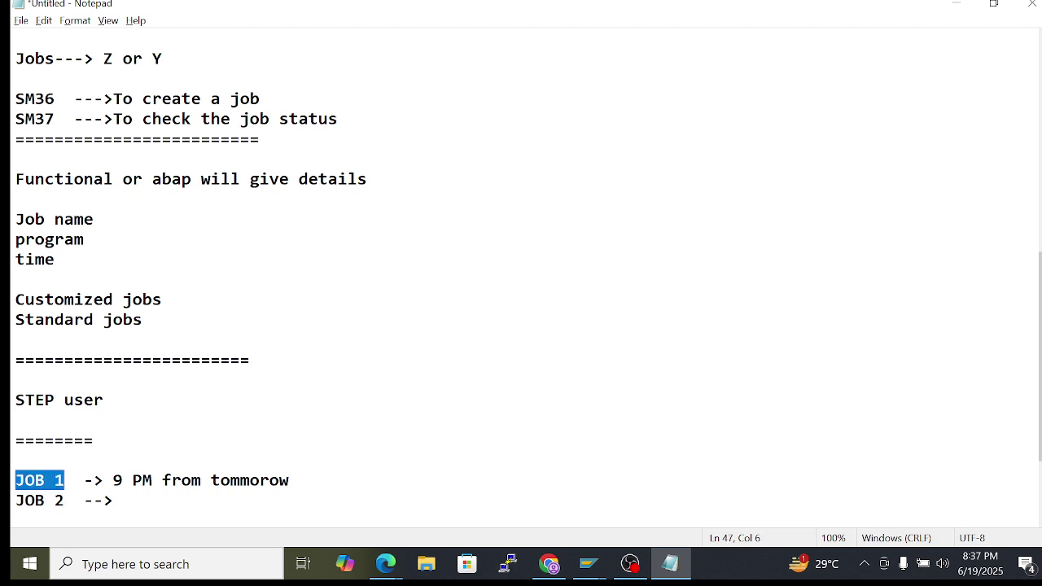
Add "after the job 1" behind the arrow on the JOB 2 line
left_click(123, 499)
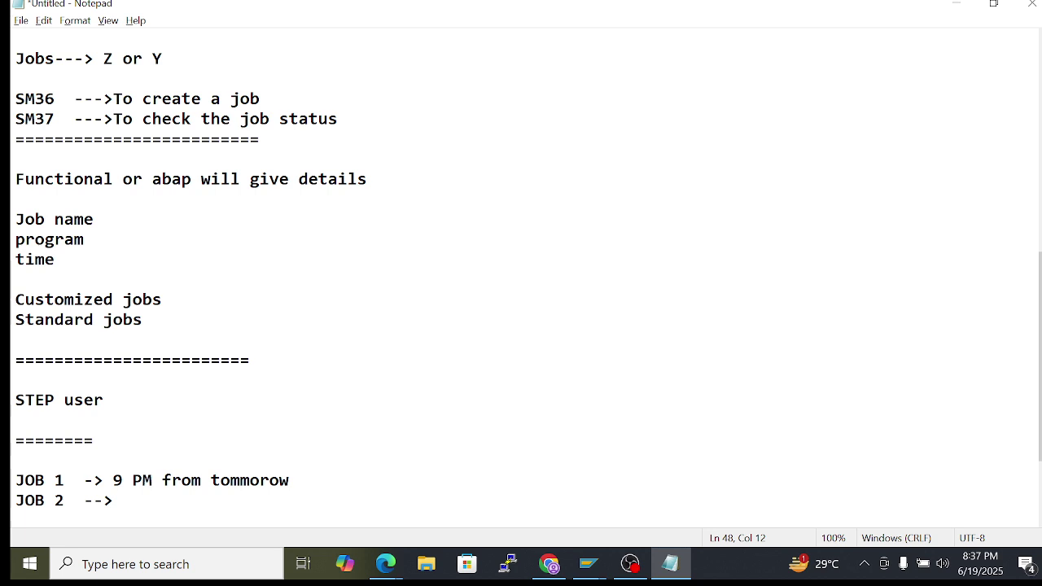
type("after the job")
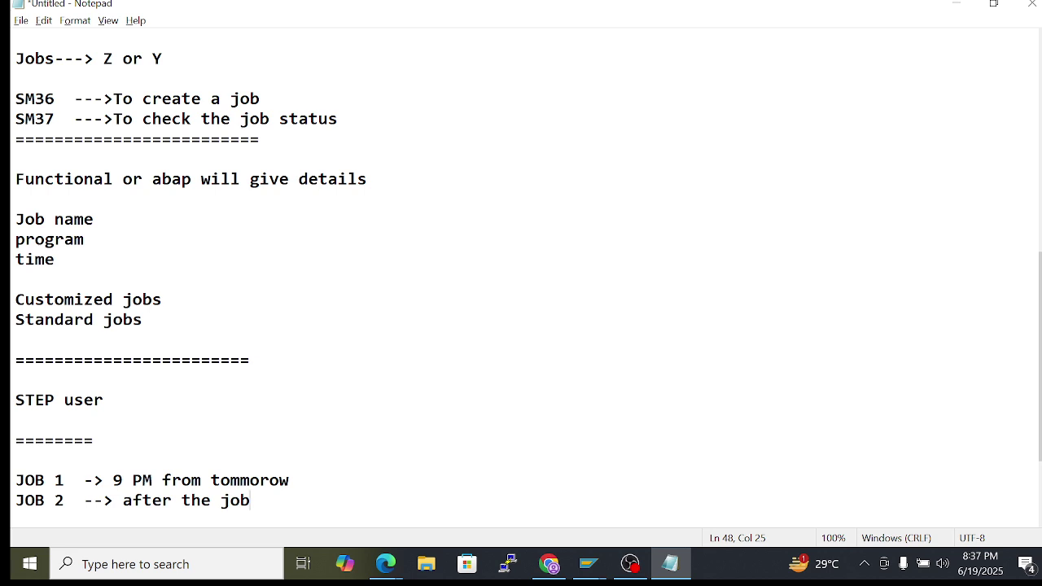
type(" 1")
Switch to the Google Meet call in the browser to check it, and return to the Notepad notes
left_click_drag(15, 480, 269, 500)
left_click(25, 480)
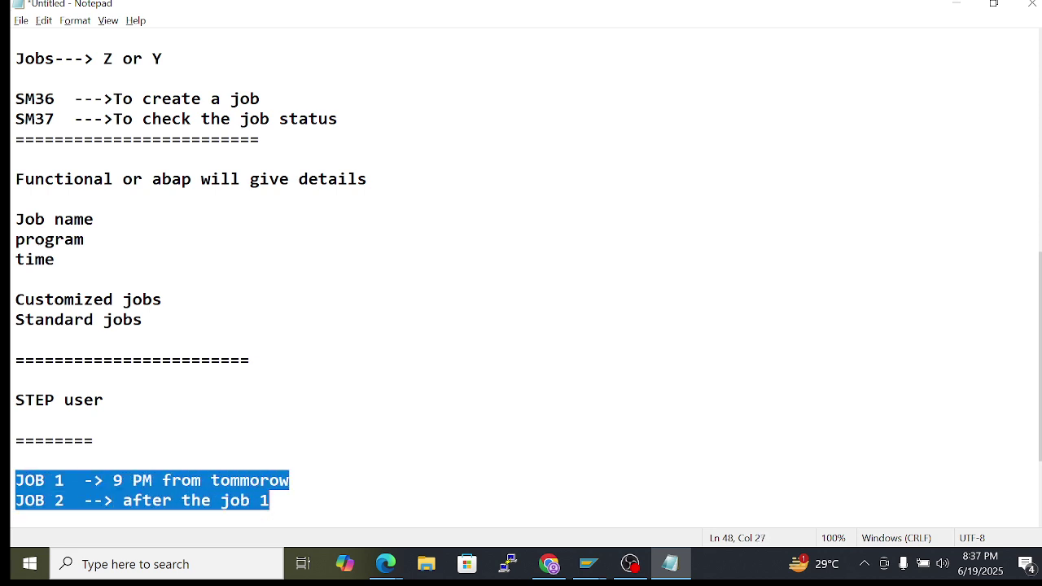
key("Right")
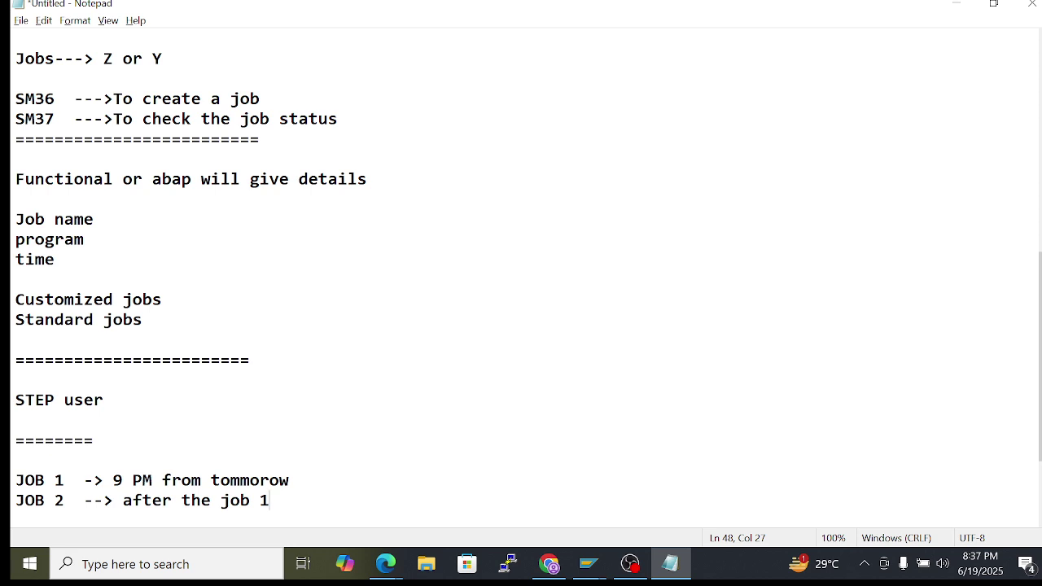
mouse_move(397, 566)
left_click(323, 500)
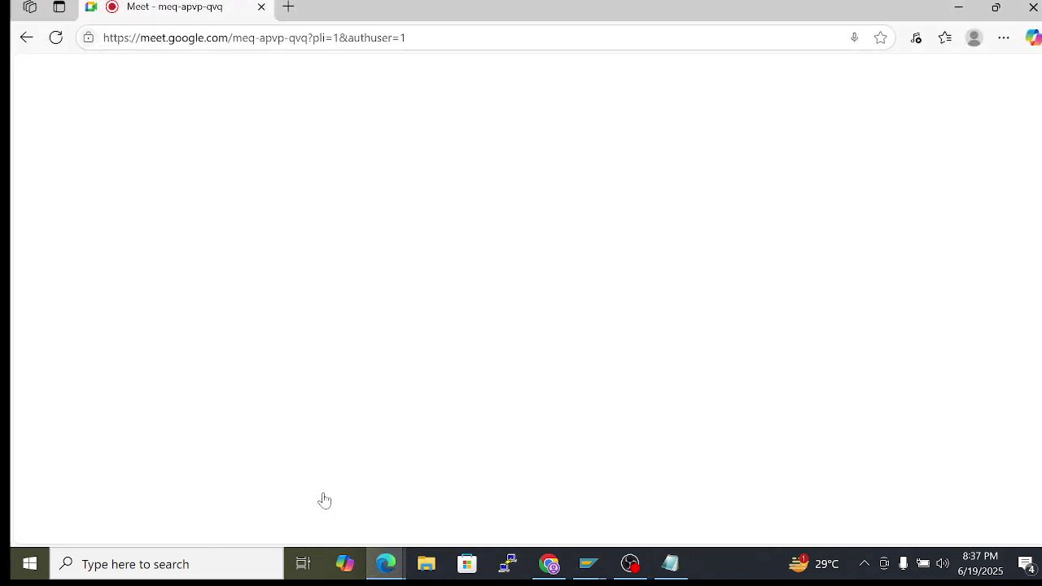
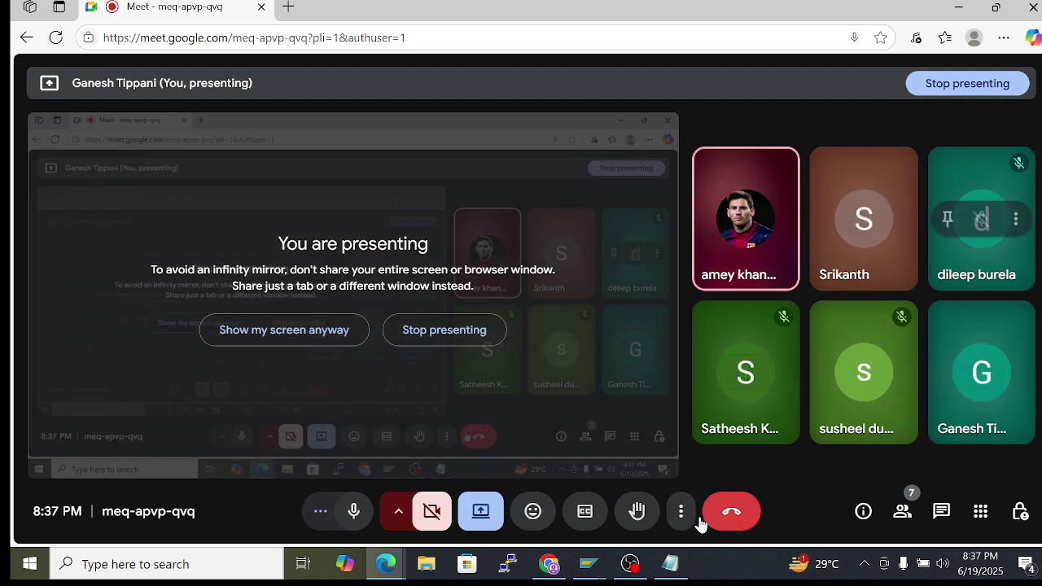
left_click(670, 563)
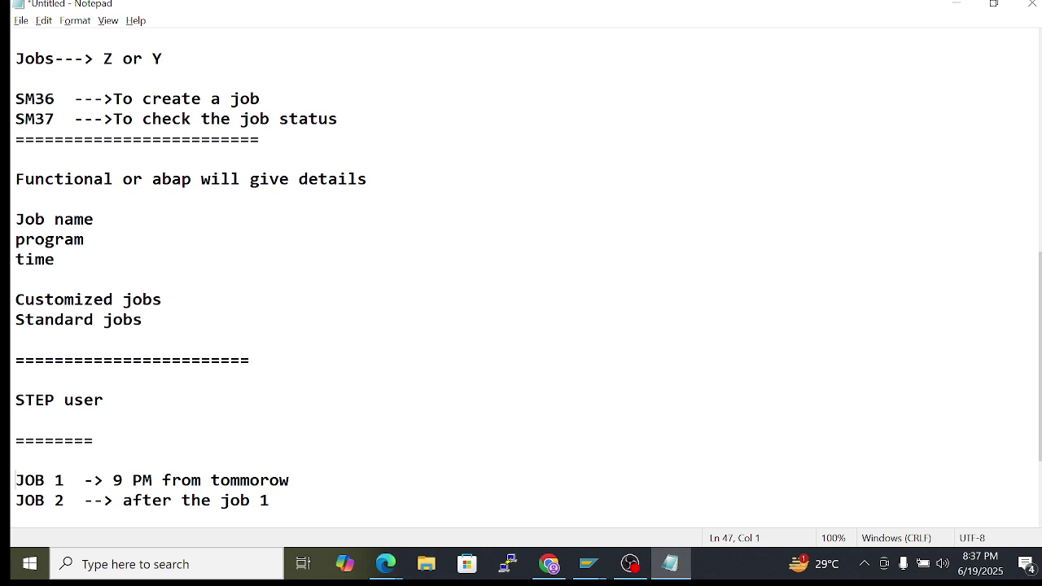
left_click_drag(16, 480, 270, 500)
left_click(269, 500)
left_click_drag(16, 480, 289, 481)
key("Right")
key("Down")
key("Home")
key("ctrl+shift+Right")
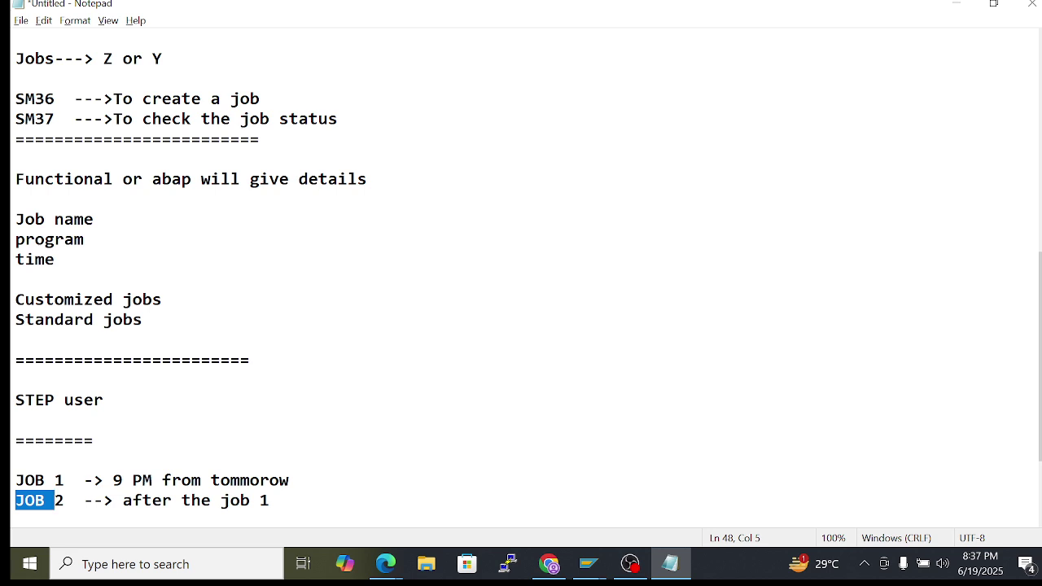
key("Right")
key("Right")
key("shift+Left")
key("shift+Left")
key("shift+Left")
key("shift+Left")
key("shift+Left")
Capitalize the first letter of "after" on the JOB 2 line so it reads "After the job 1"
left_click(133, 500)
key("BackSpace")
type("A")
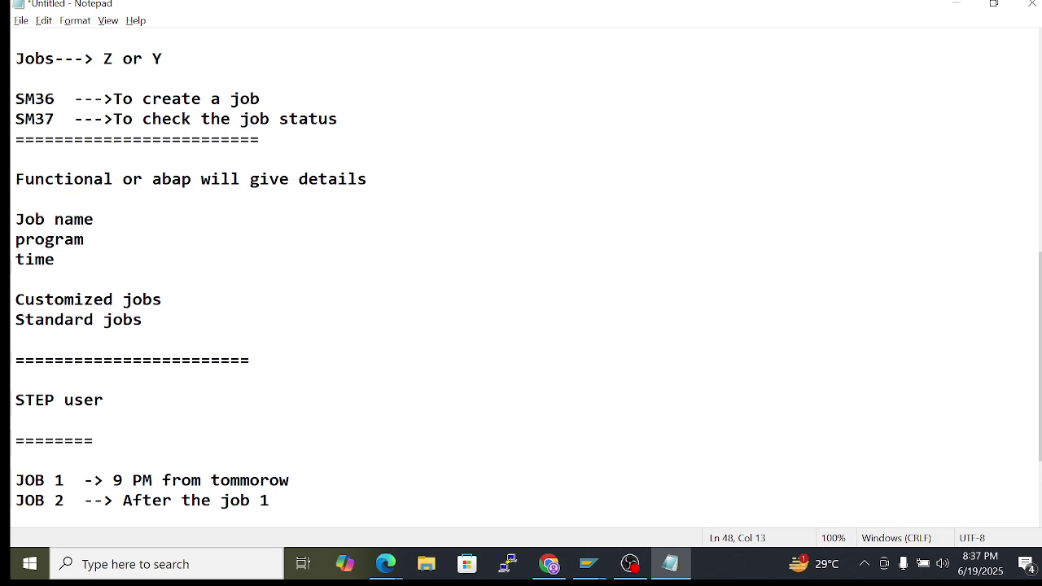
key("Up")
key("Home")
key("shift+Right")
key("shift+Right")
key("shift+Right")
key("shift+Right")
key("shift+Right")
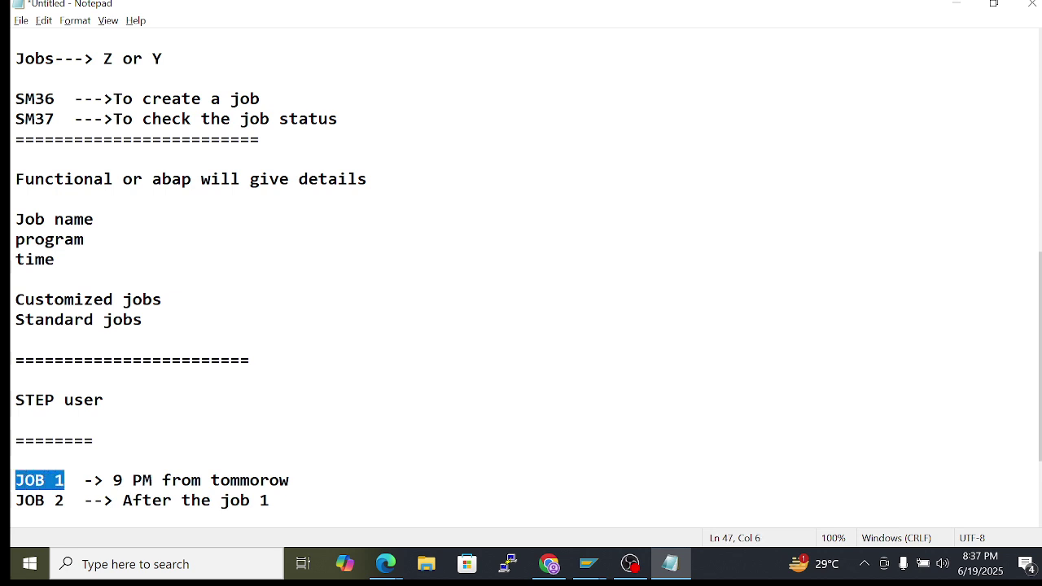
key("Down")
key("End")
key("Left")
key("Left")
key("shift+Left")
key("shift+Left")
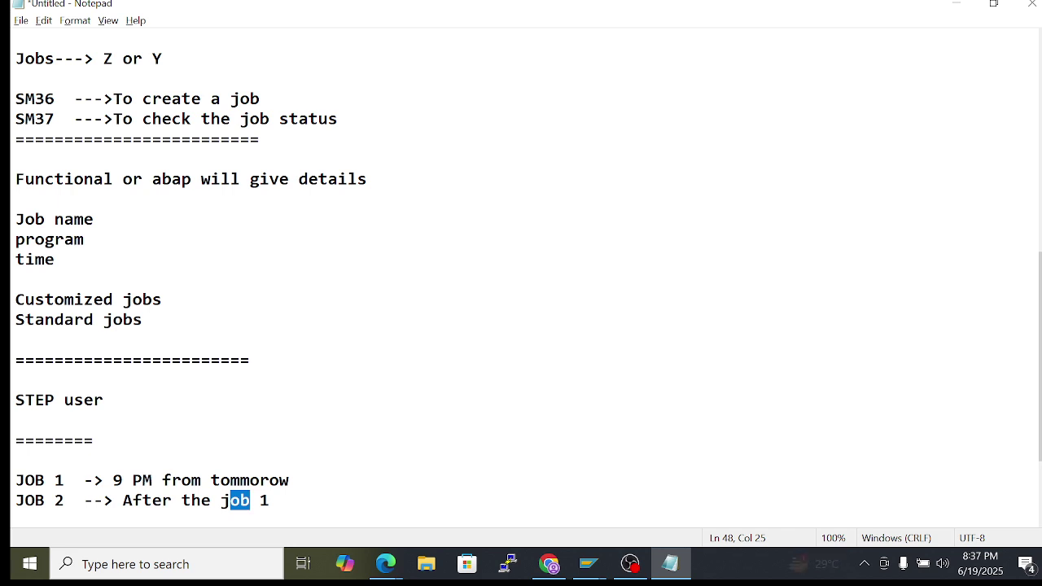
key("Home")
key("shift+Right")
key("shift+Right")
key("shift+Right")
key("shift+Right")
key("End")
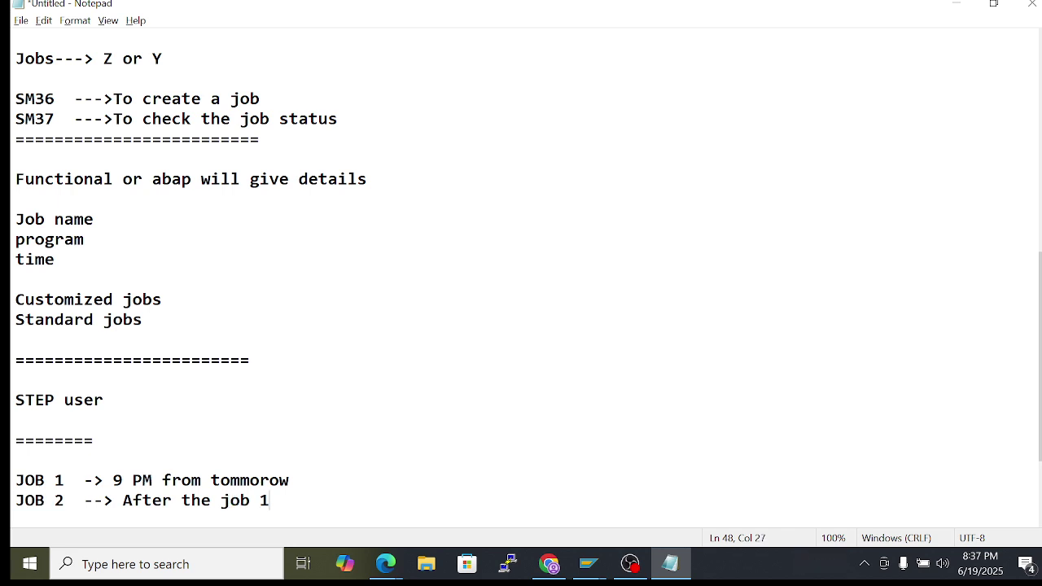
Switch to SAP, dismiss the open Start Time dialog and restart background job definition with /NSM36
mouse_move(587, 564)
left_click(721, 493)
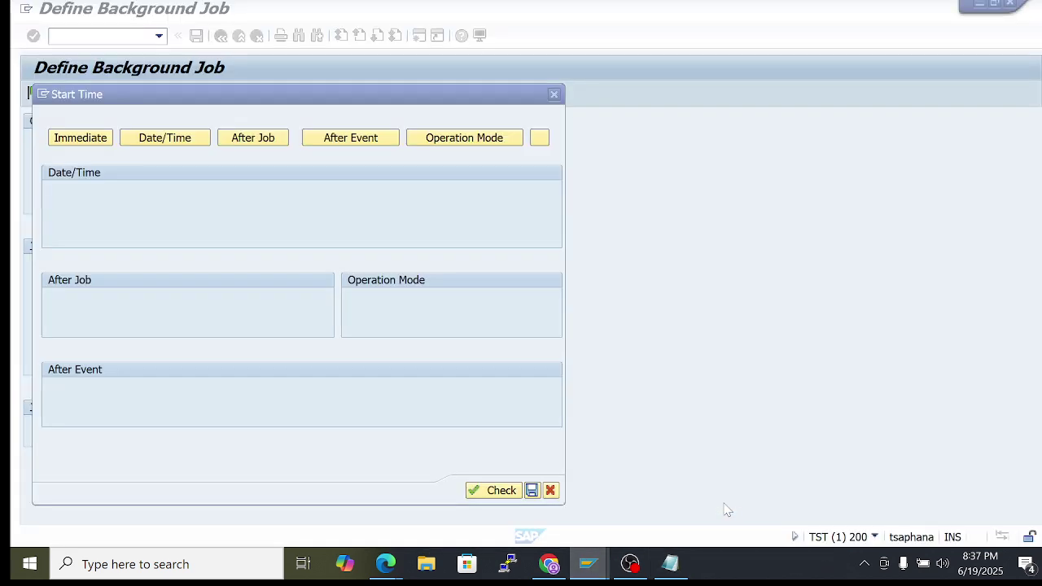
left_click(554, 95)
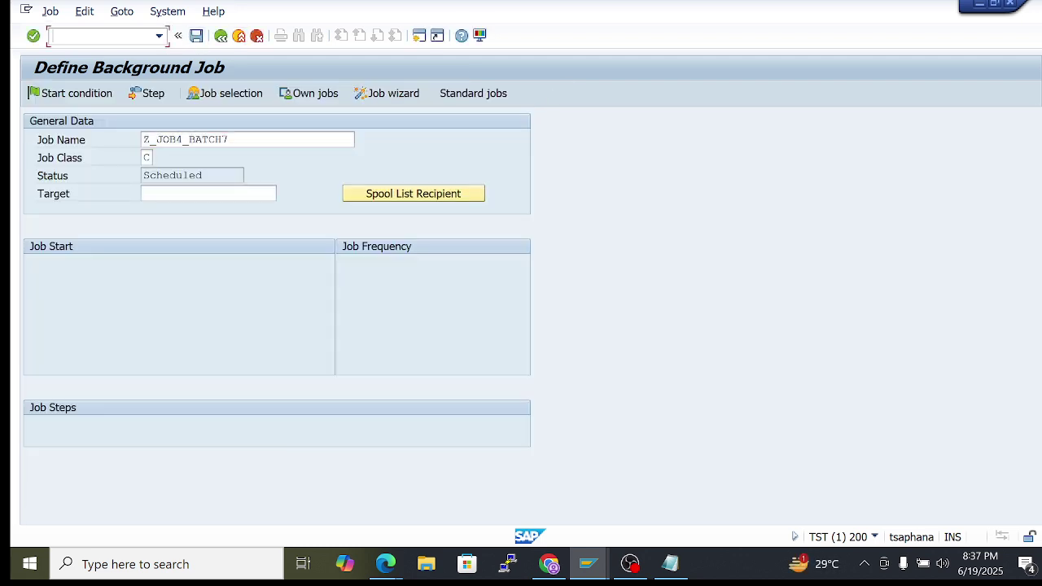
type("/NSM36")
key("Return")
Name the new background job Z_JOB1_7
type("Z")
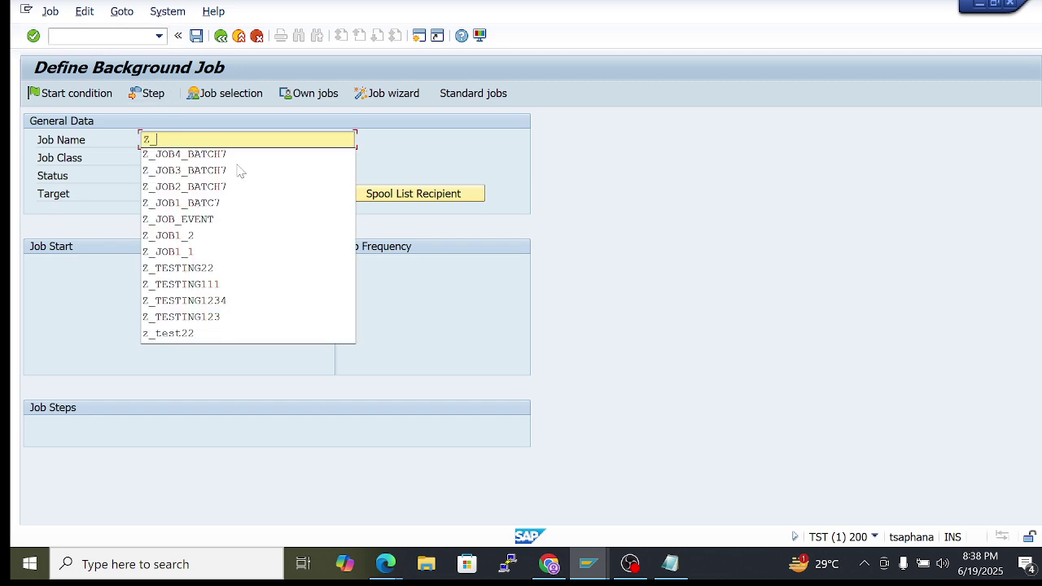
type("_JOB")
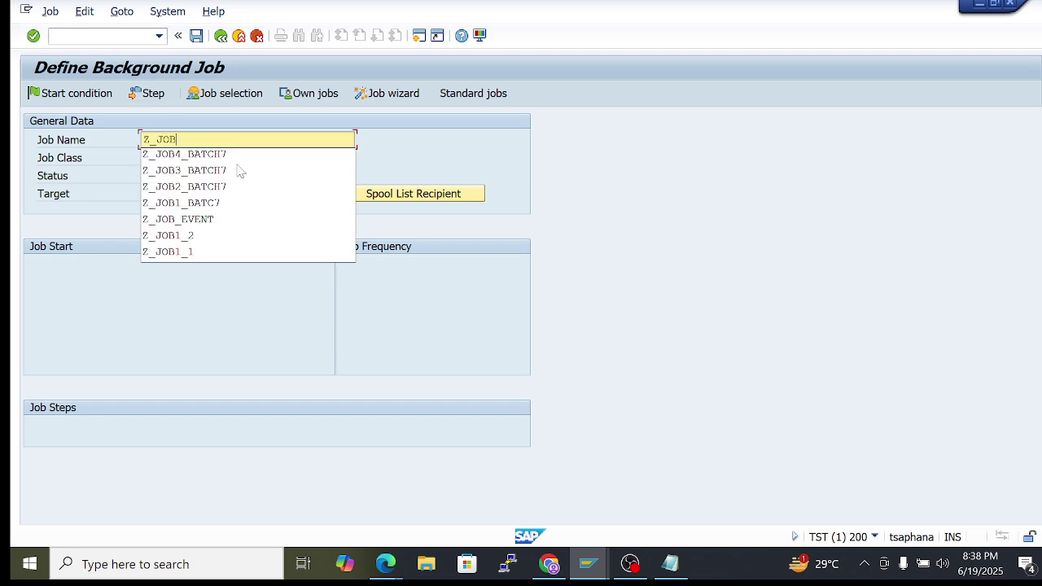
type("1")
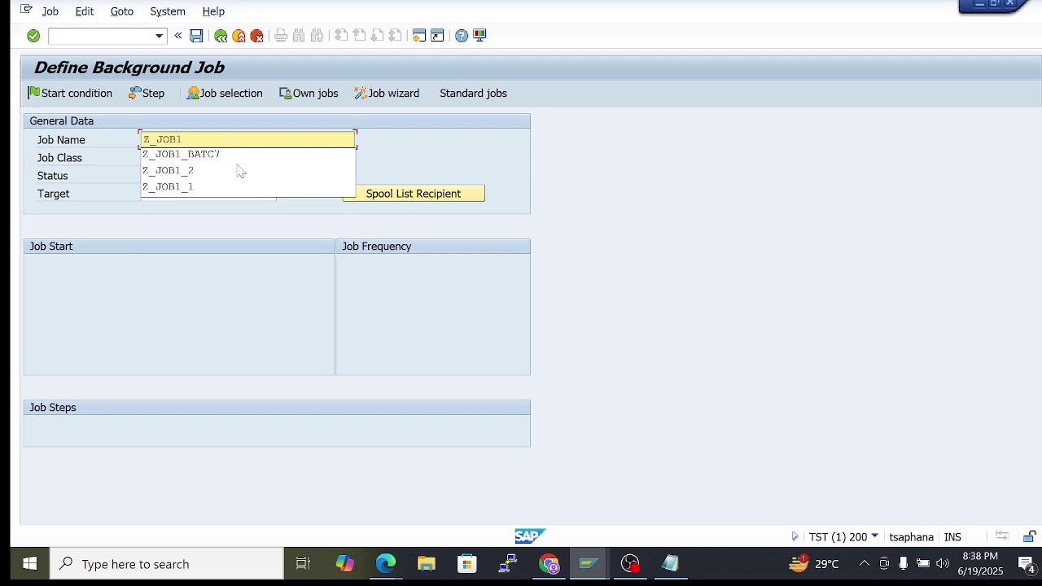
type("_7")
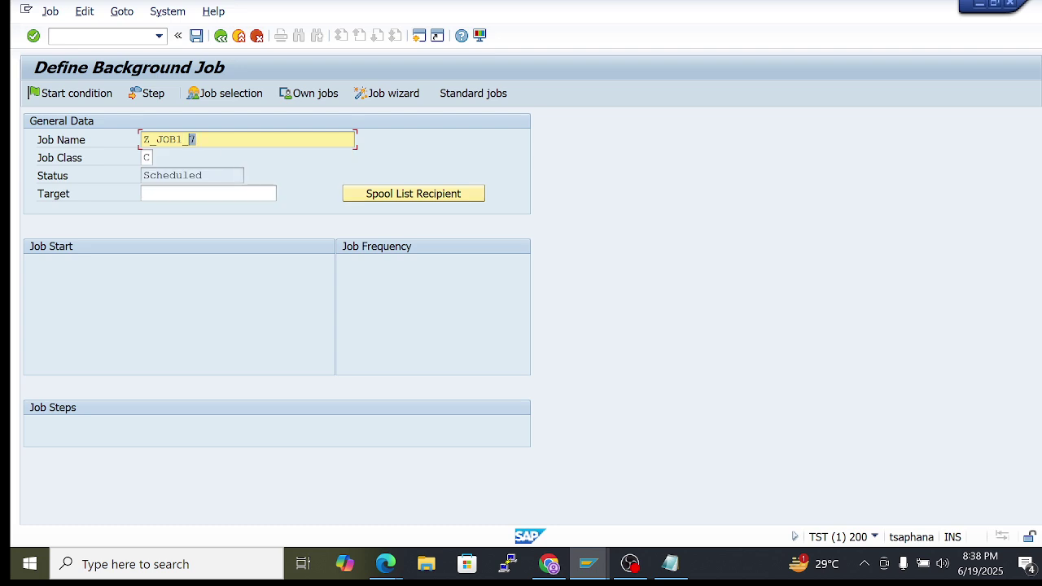
left_click_drag(192, 139, 138, 149)
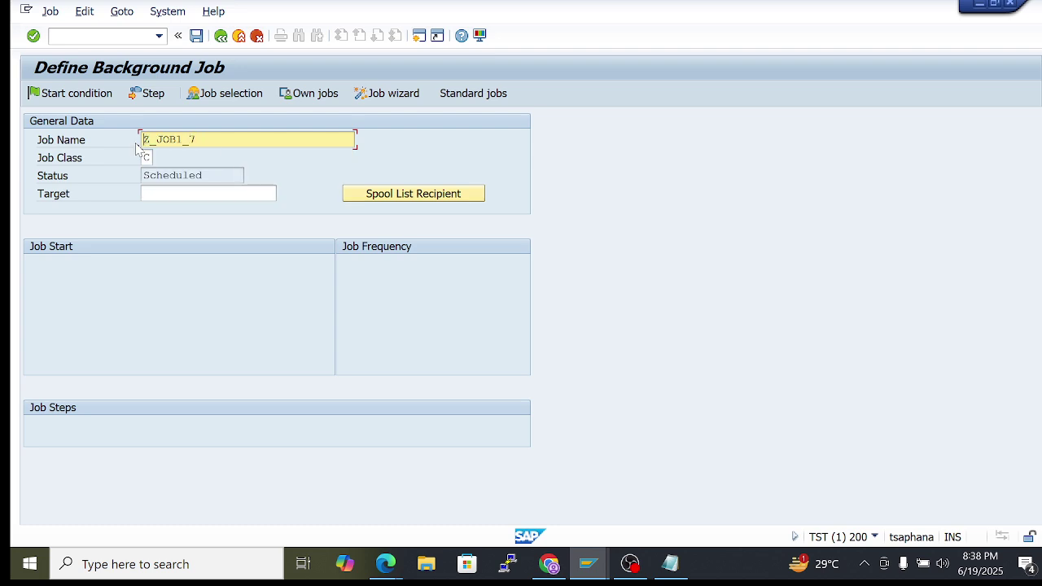
Add a job step running the ABAP program RSPO0043, save it and return to the job definition
left_click(148, 93)
key("Down")
key("Return")
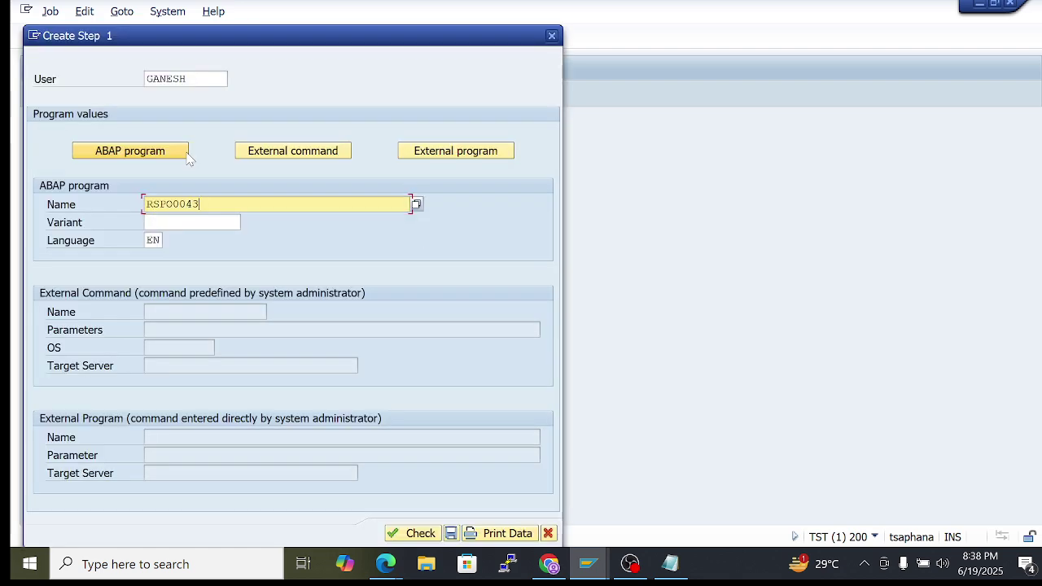
left_click(450, 533)
left_click(220, 35)
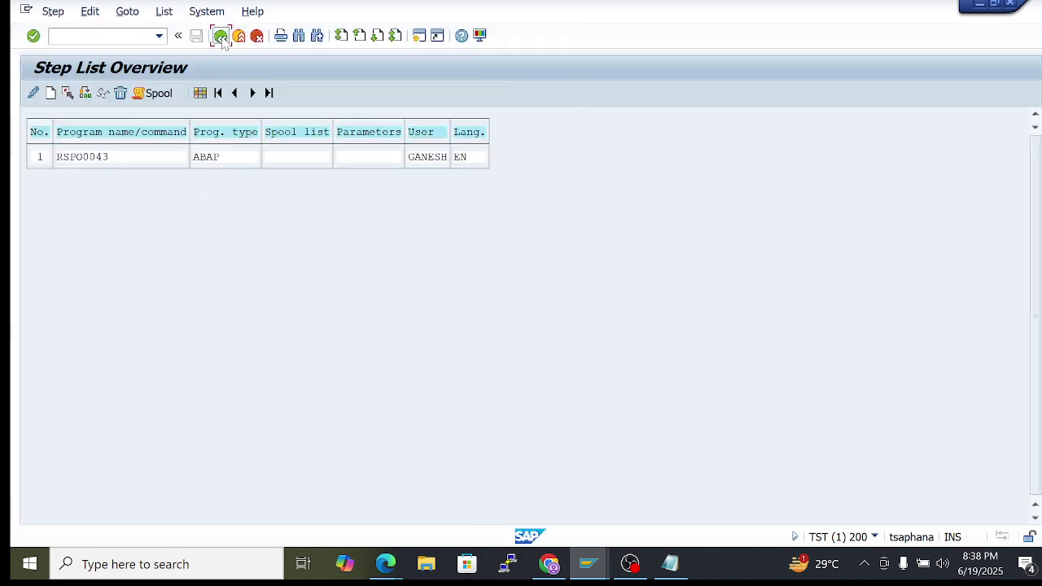
Schedule the job by date and time with a start on 20.06.2025 at 21:00:00
left_click(70, 93)
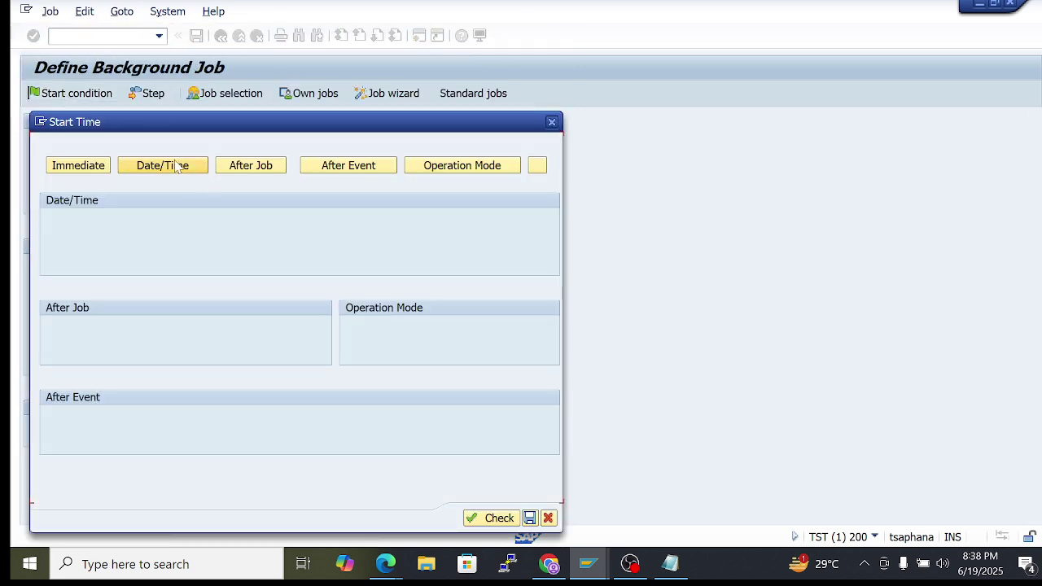
left_click(157, 168)
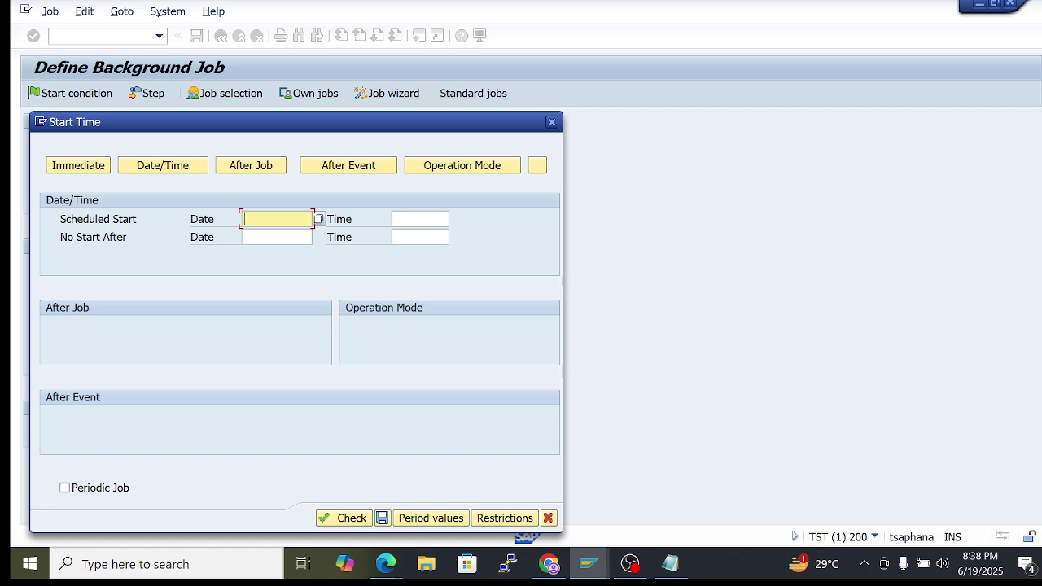
left_click(318, 220)
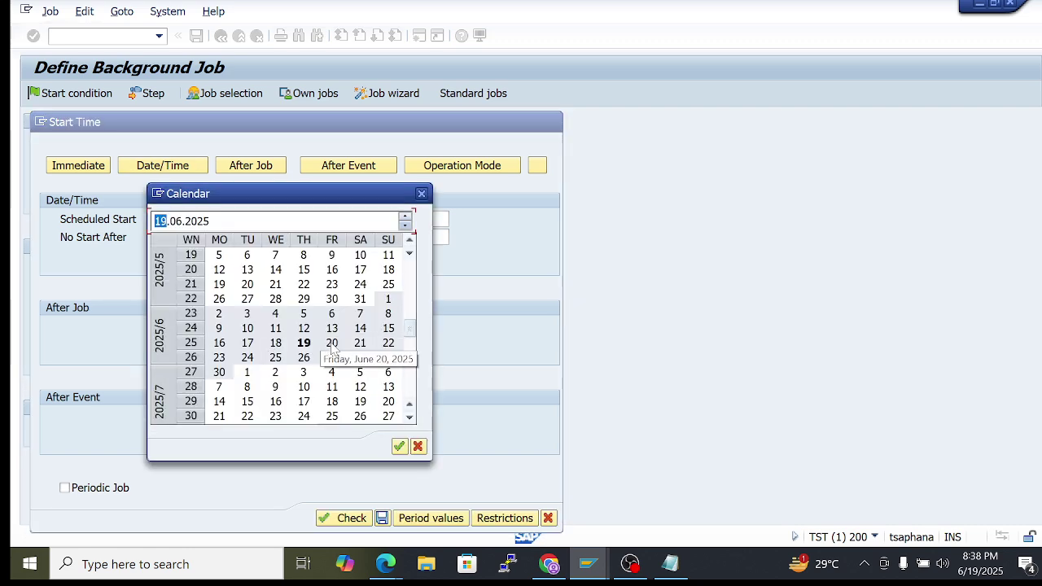
double_click(333, 340)
key("Tab")
key("Down")
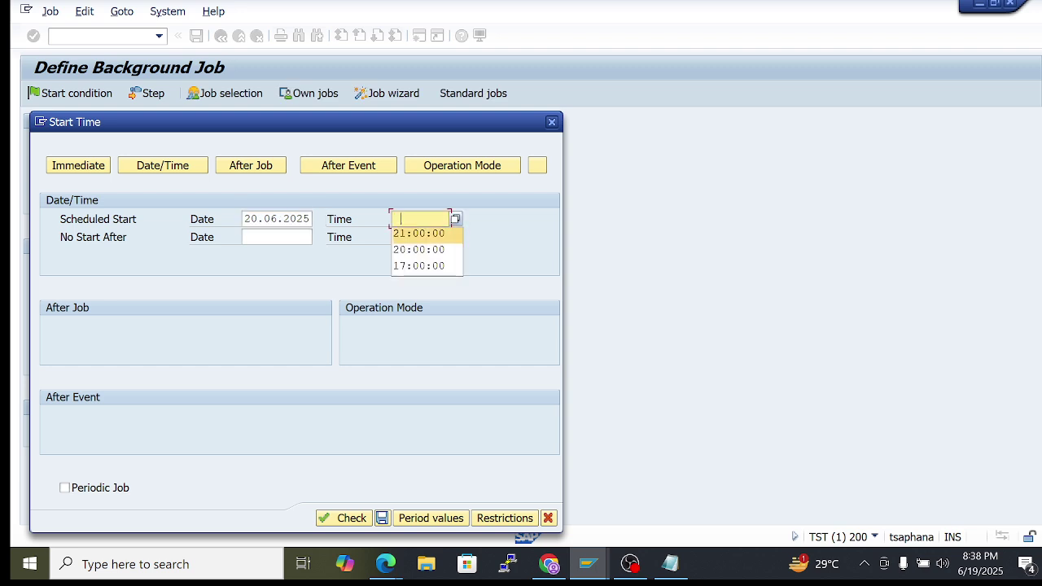
key("Return")
Set the job's No Start After limit to 20.06.2026 at 20:00:00
left_click(419, 237)
key("Down")
key("Down")
key("Return")
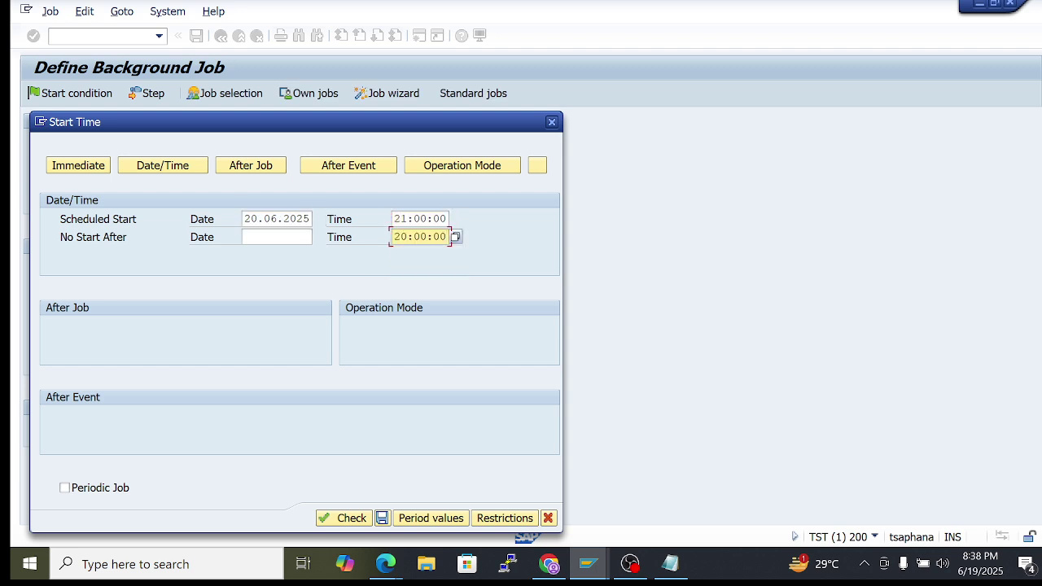
left_click(277, 219)
left_click(277, 237)
key("Down")
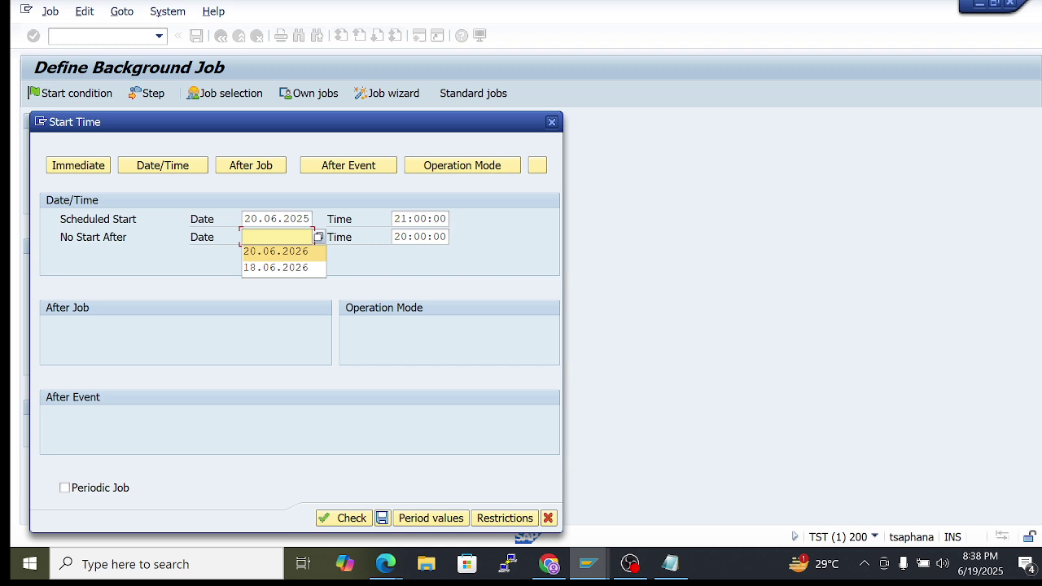
key("Return")
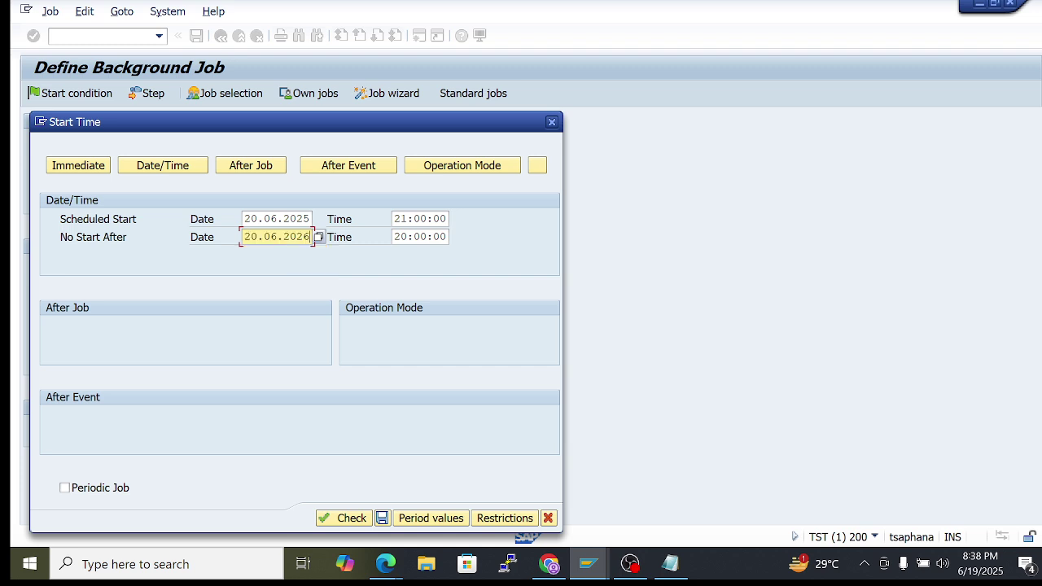
Give the job a Daily period and save both the period and the start condition
left_click(407, 519)
left_click(197, 273)
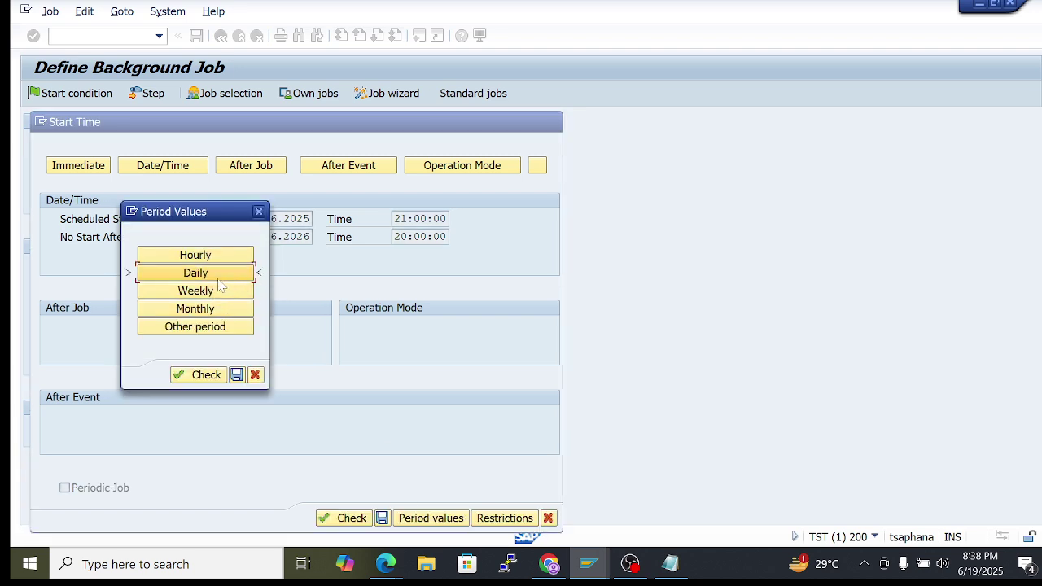
left_click(236, 375)
left_click(381, 518)
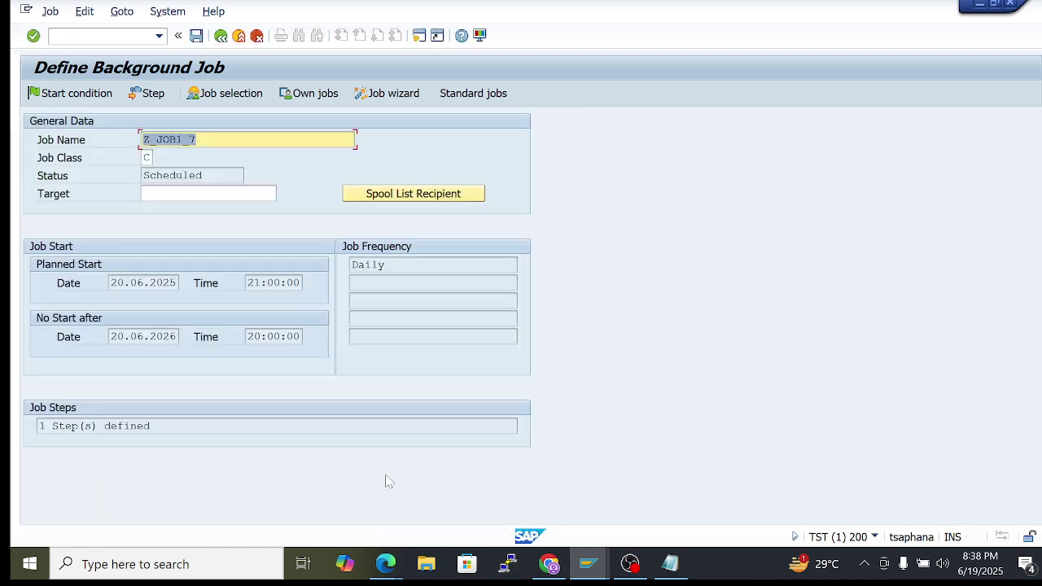
Save job Z_JOB1_7 and start a new background job definition named Z_JOB2_7 with transaction SM36
left_click(196, 35)
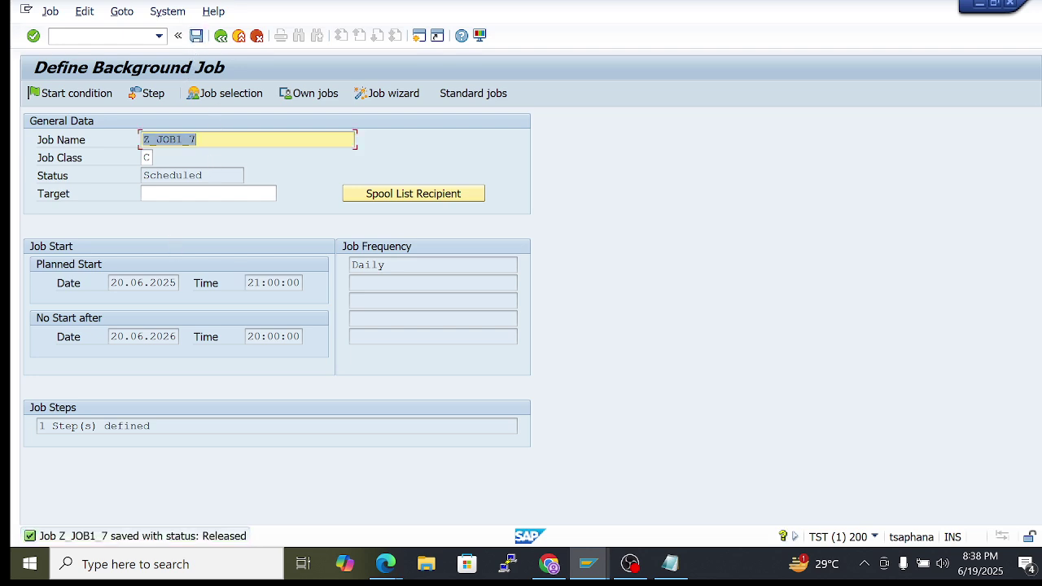
left_click(301, 283)
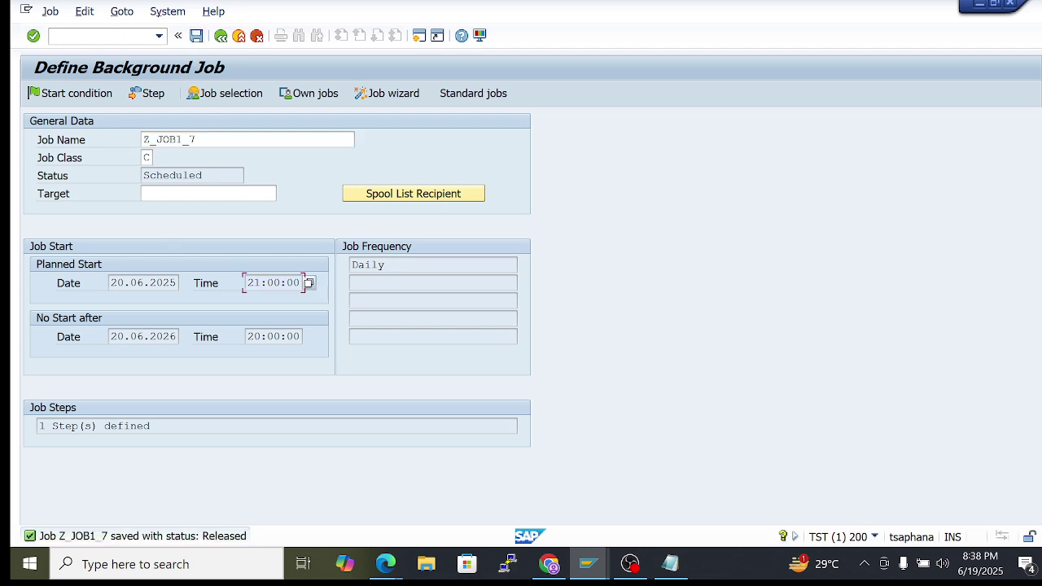
left_click(147, 35)
type("/NSM36")
key("Return")
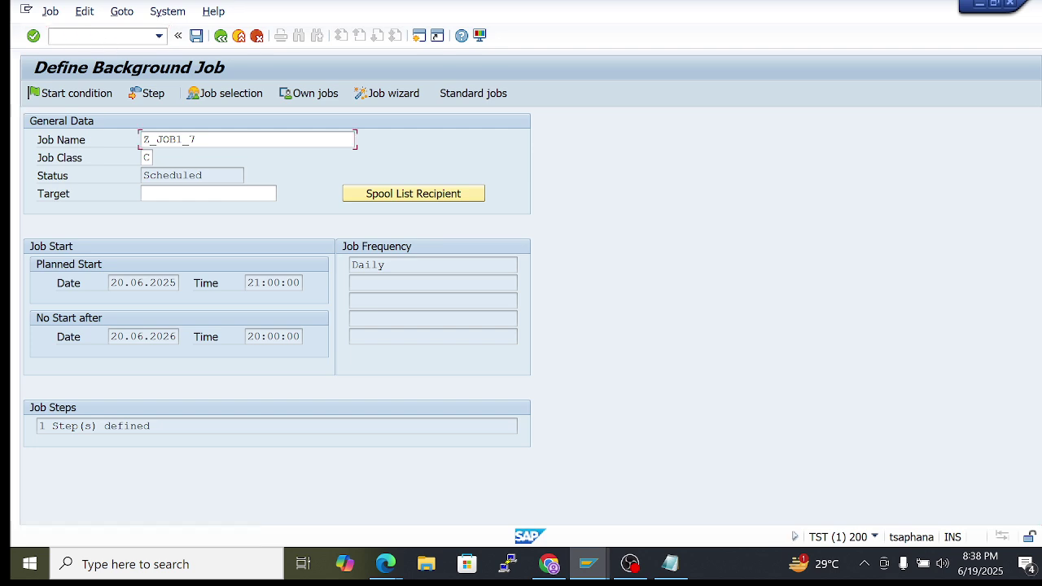
key("Return")
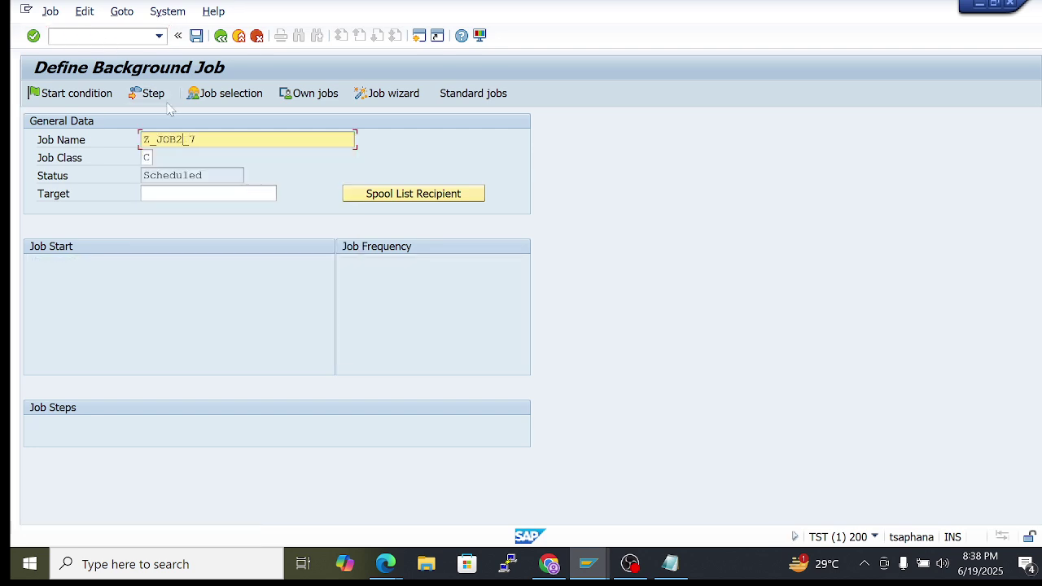
Add a step running the ABAP program RSPO0043 to Z_JOB2_7, save it and return to the job definition
left_click(147, 93)
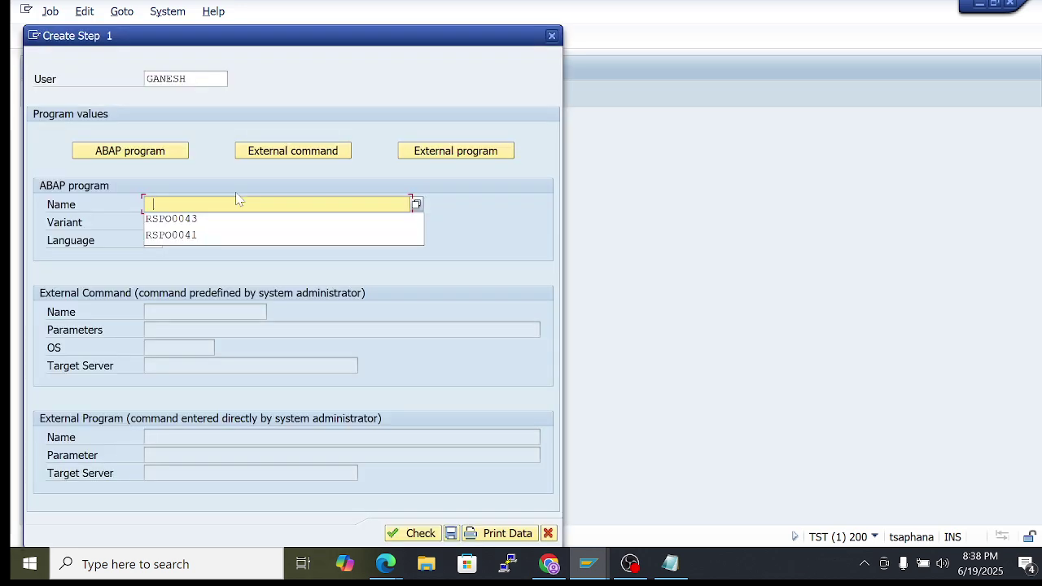
key("Down")
left_click(209, 221)
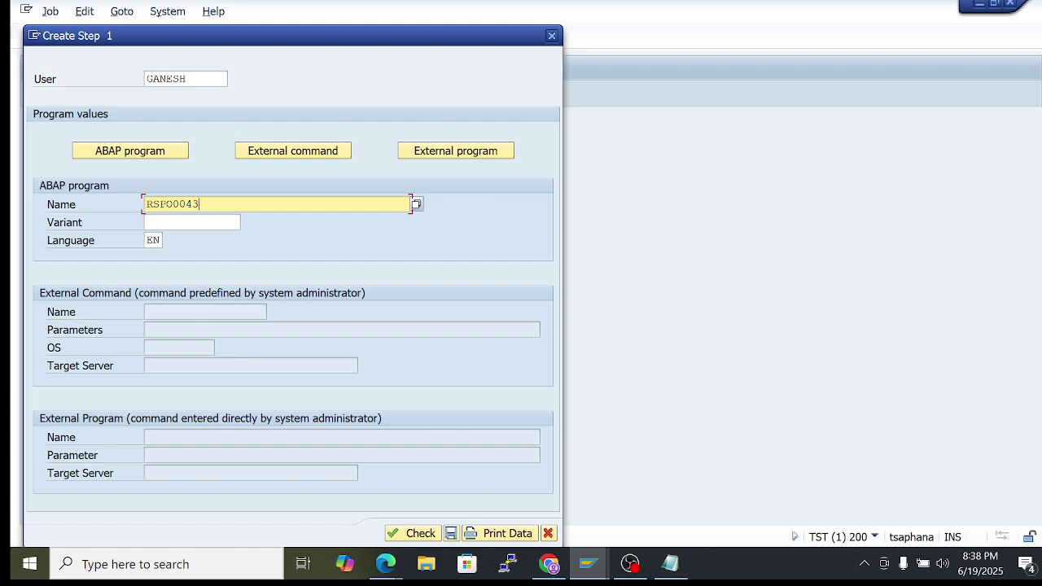
left_click(450, 534)
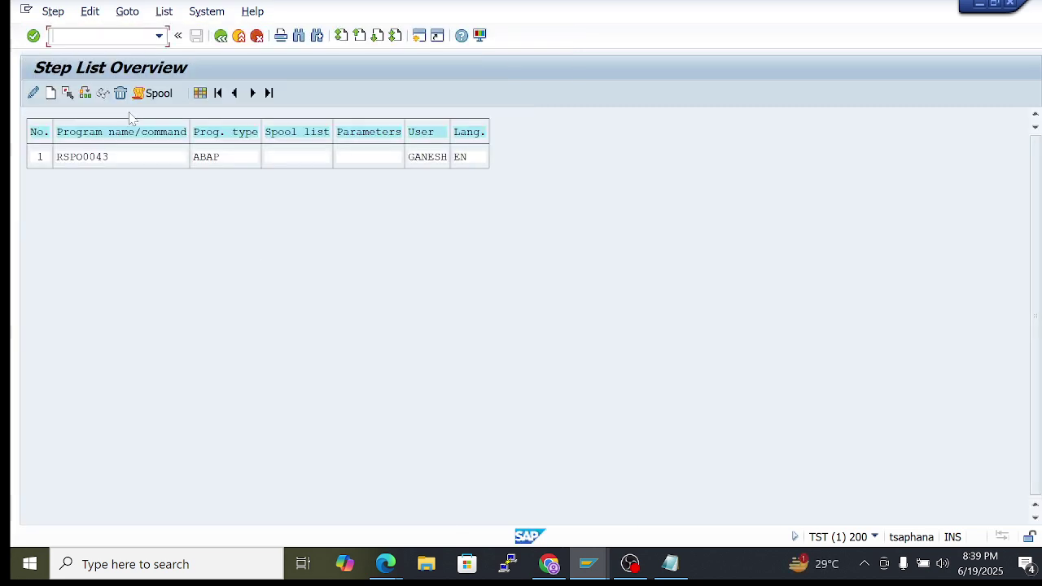
key("F3")
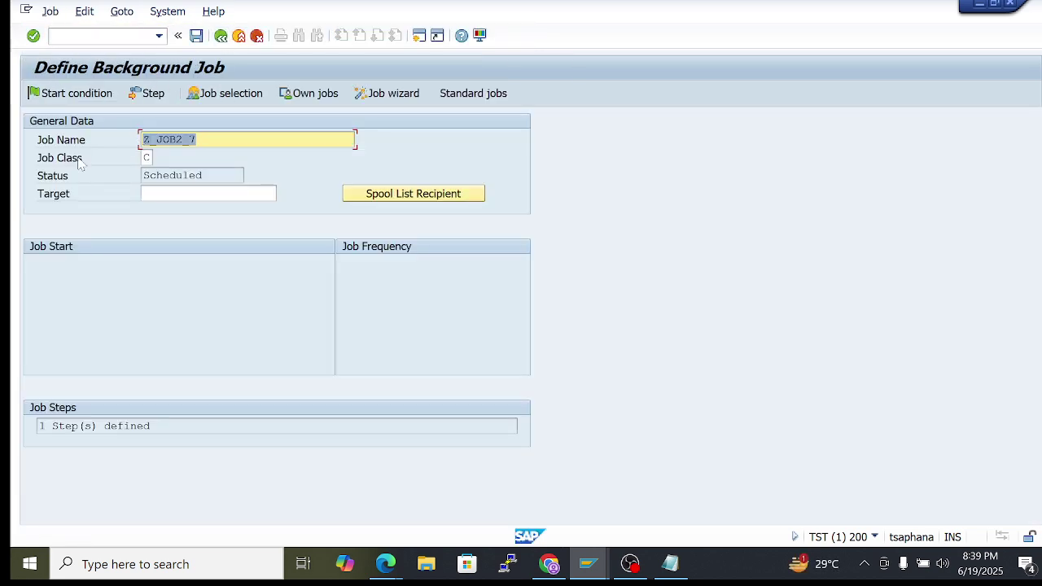
Choose an After Job start condition for Z_JOB2_7 and move the Start Time dialog clear of the job data
left_click(77, 94)
left_click_drag(244, 124, 284, 89)
left_click(290, 132)
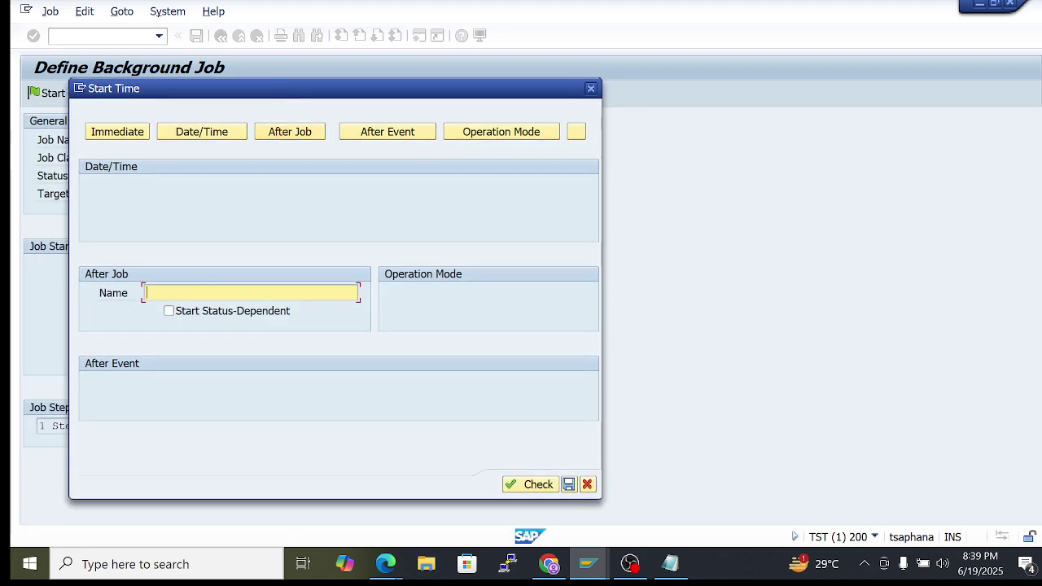
left_click(153, 293)
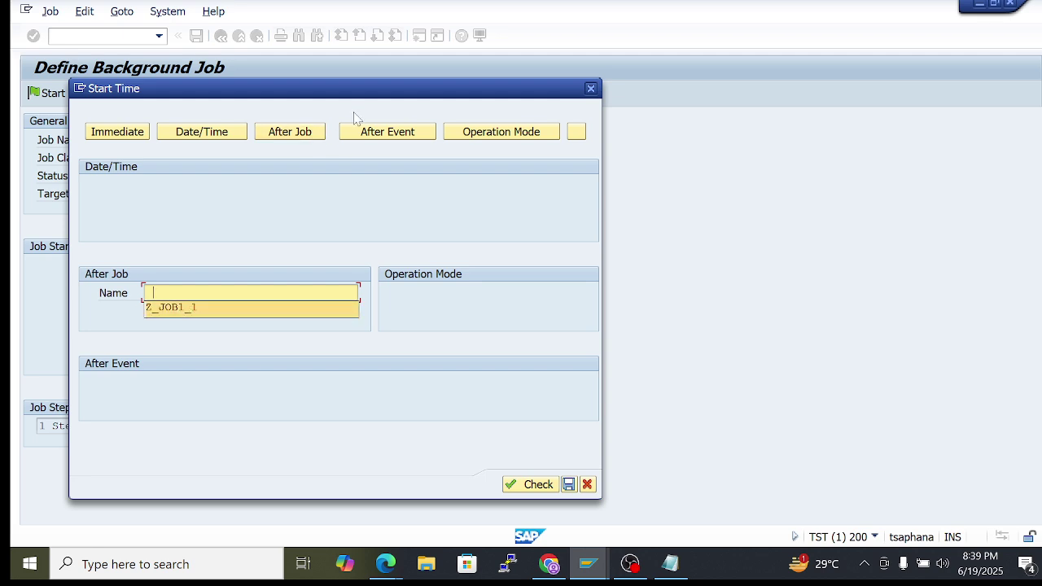
left_click_drag(340, 93, 658, 88)
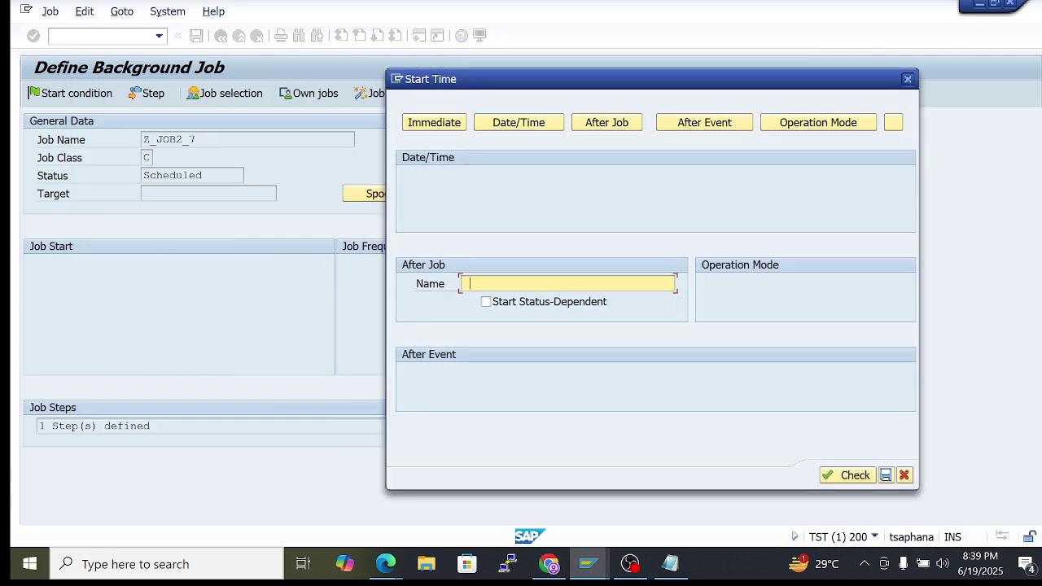
Enter Z_JOB1_7 as the predecessor job, then save the start condition and the job
key("Down")
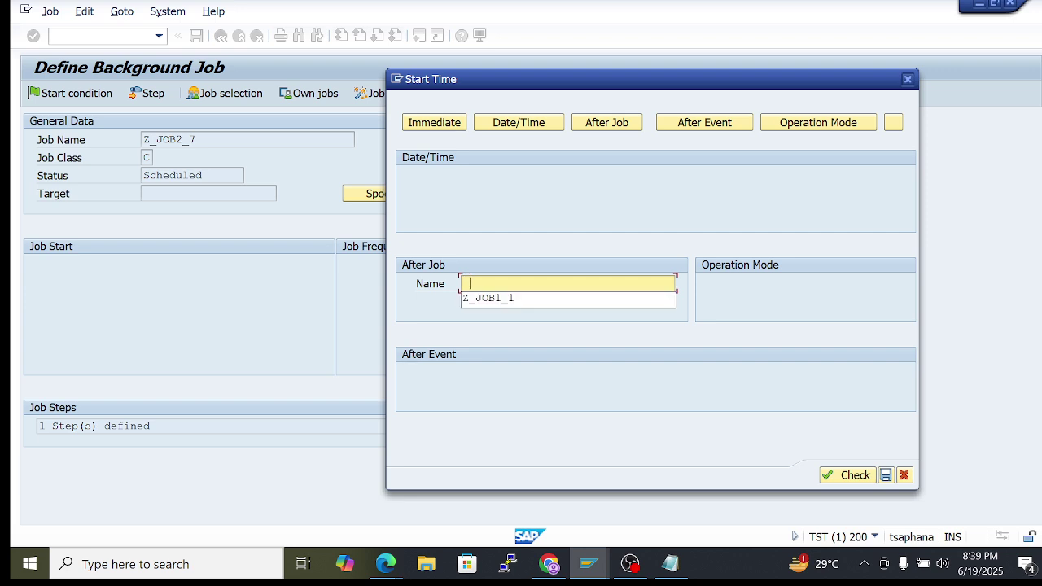
key("Down")
key("Return")
key("BackSpace")
type("7")
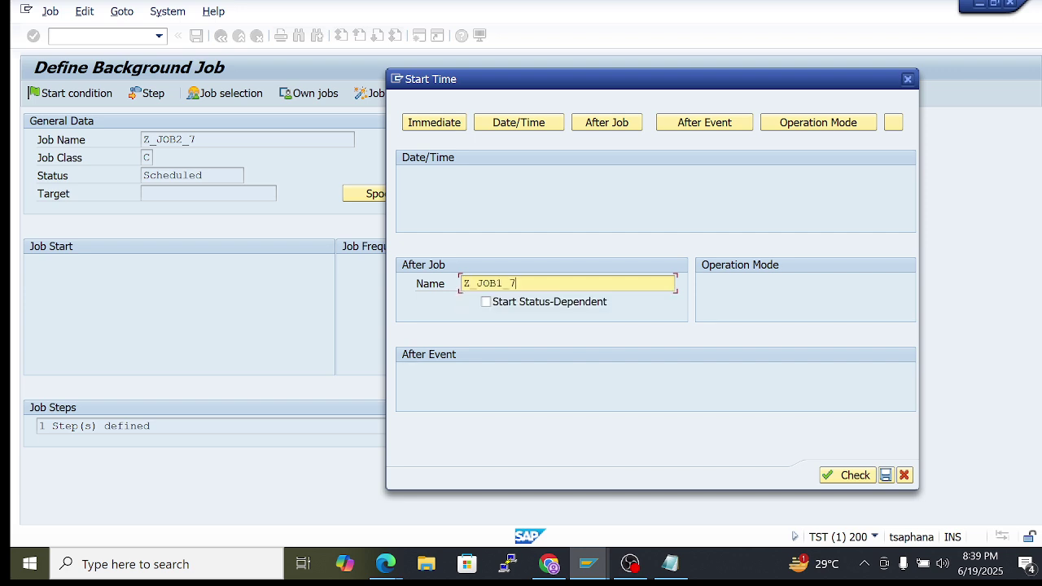
key("Home")
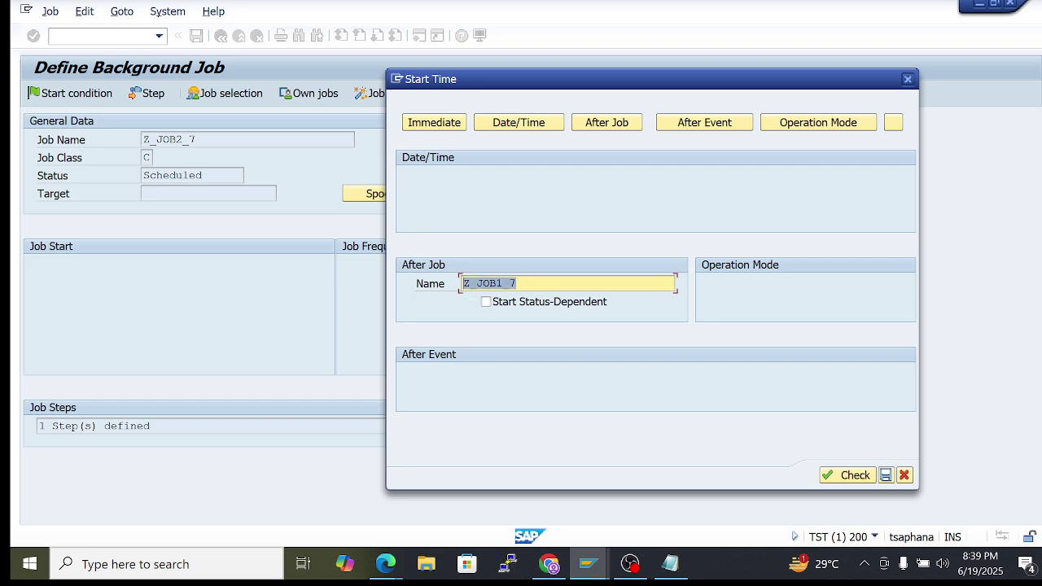
key("shift+Home")
key("End")
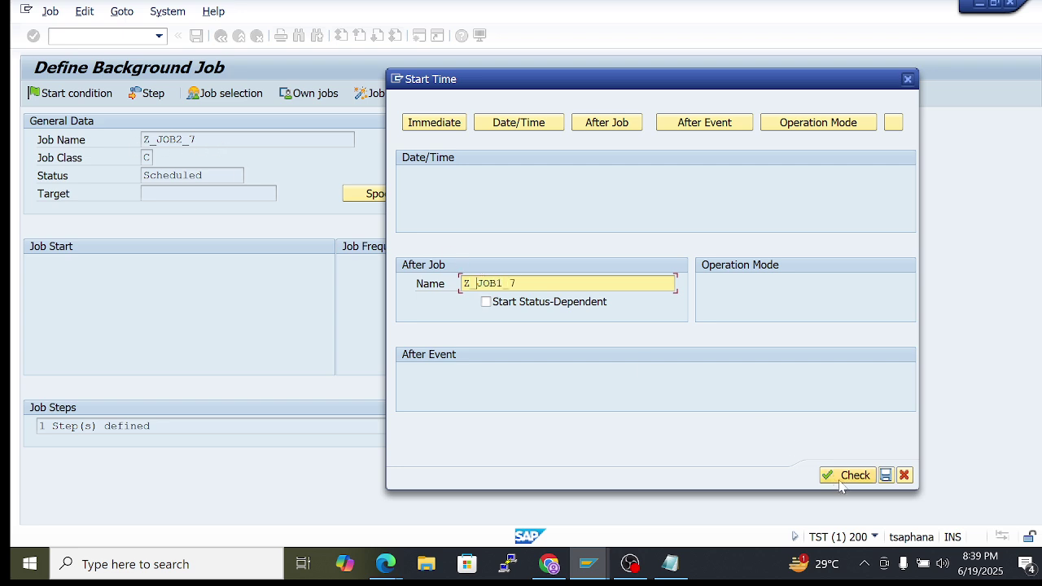
left_click(885, 475)
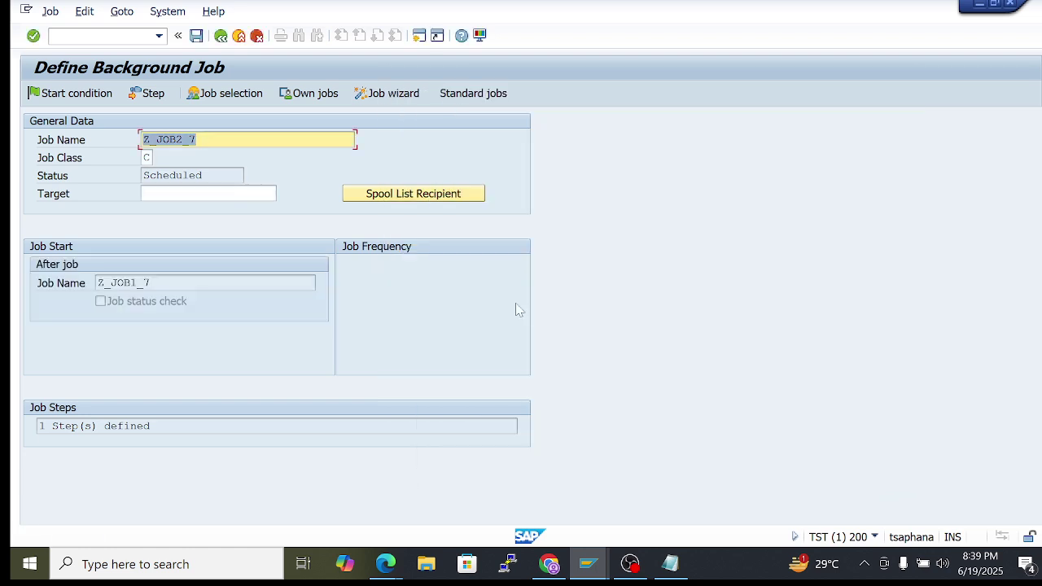
left_click(196, 36)
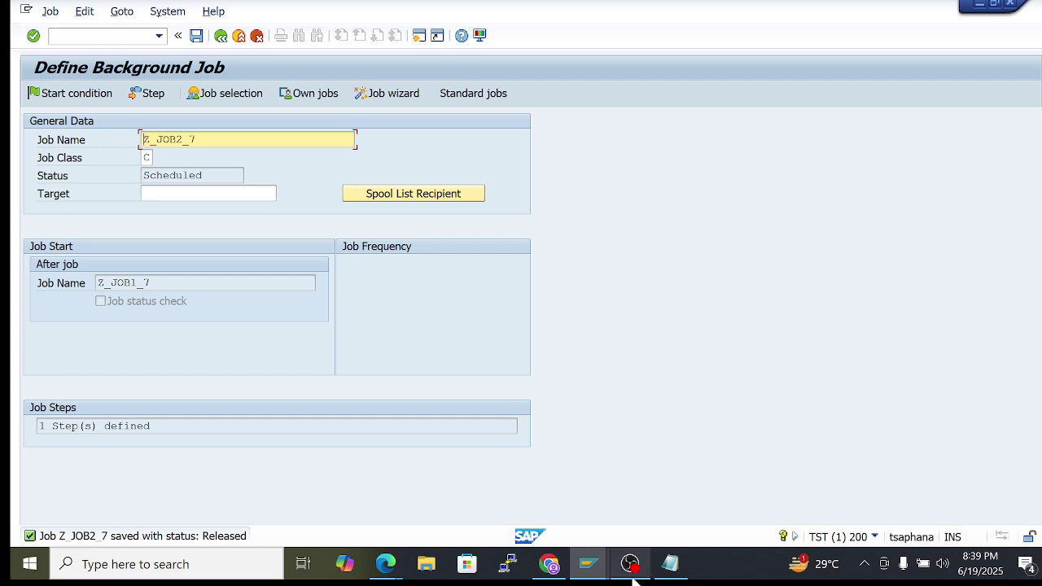
Switch to the SAP session with the job overview, return to job selection and search for job Z_JOB2_7
mouse_move(588, 563)
left_click(745, 487)
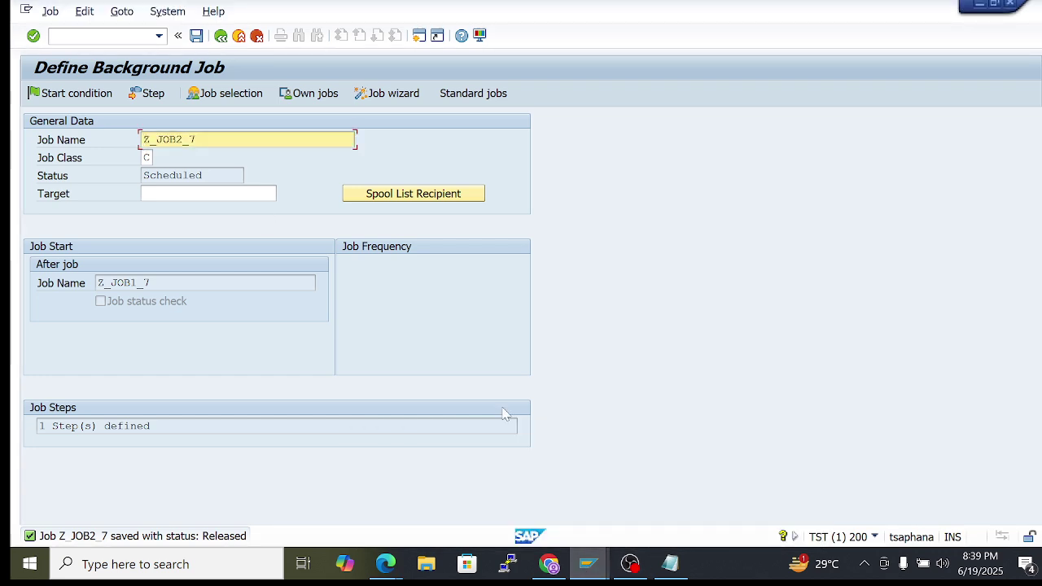
left_click(567, 498)
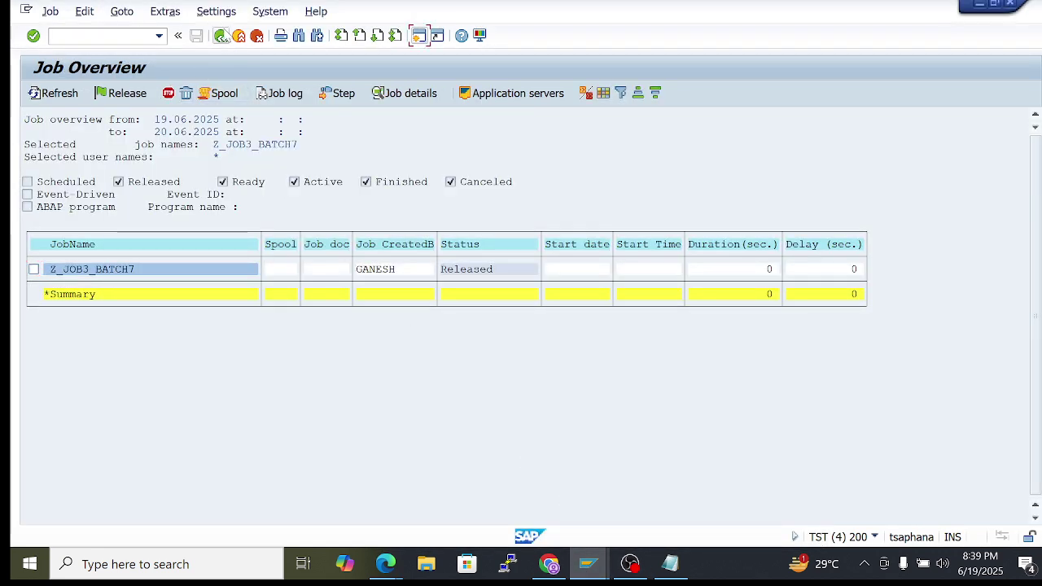
left_click(220, 35)
type("Z_JOB2_7")
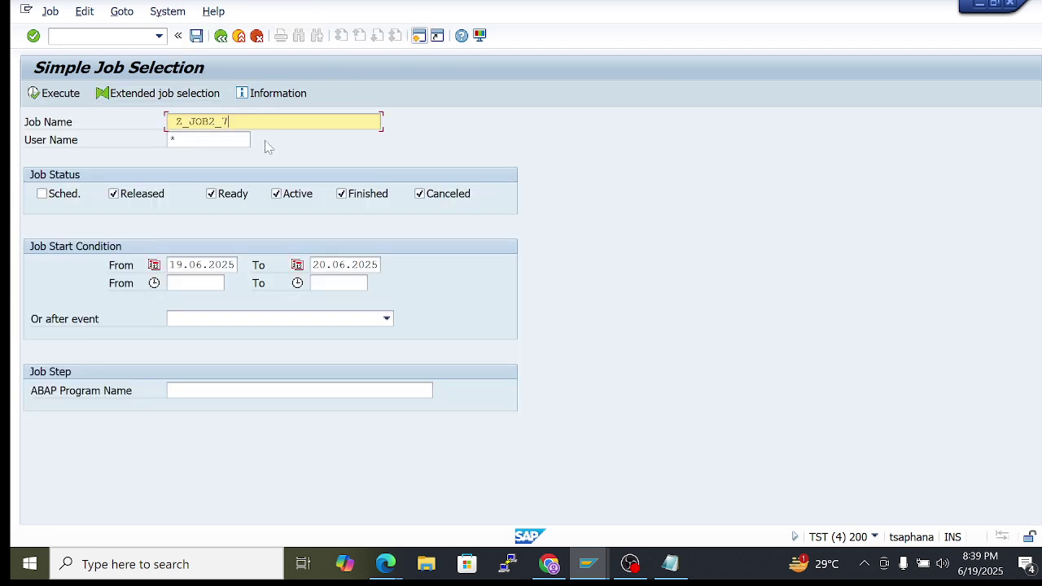
left_click(54, 94)
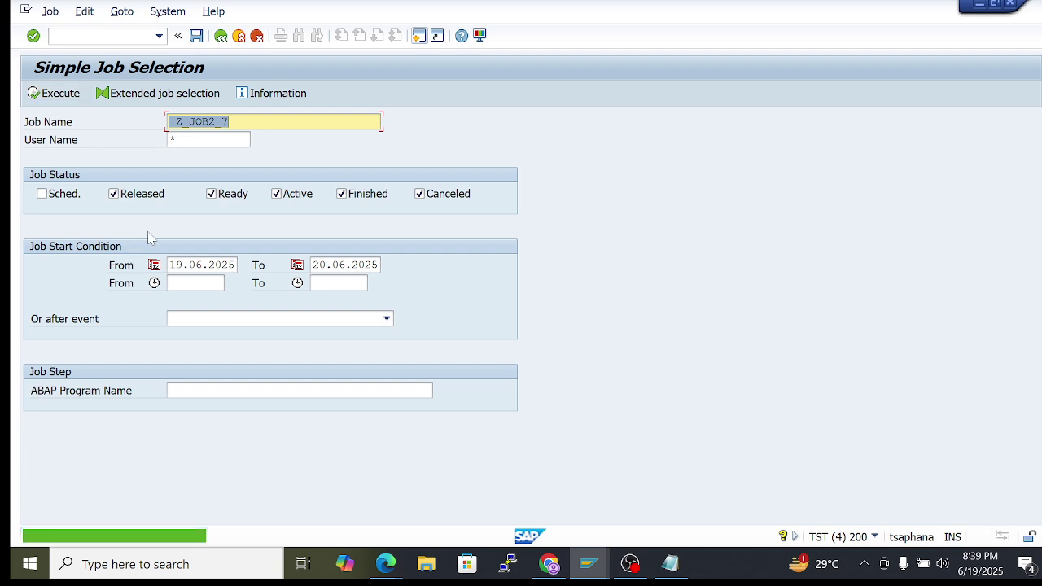
left_click(183, 122)
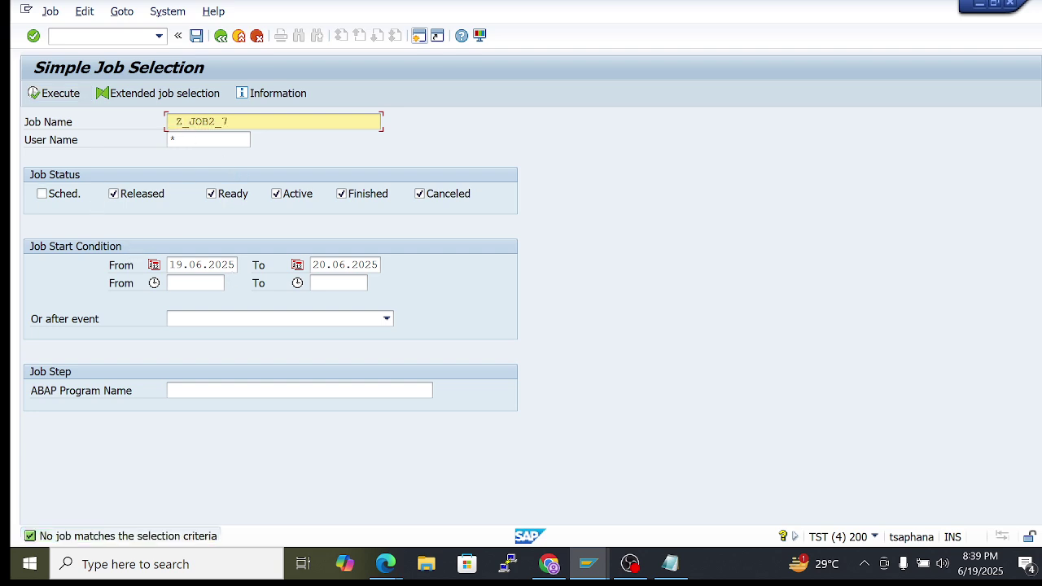
key("BackSpace")
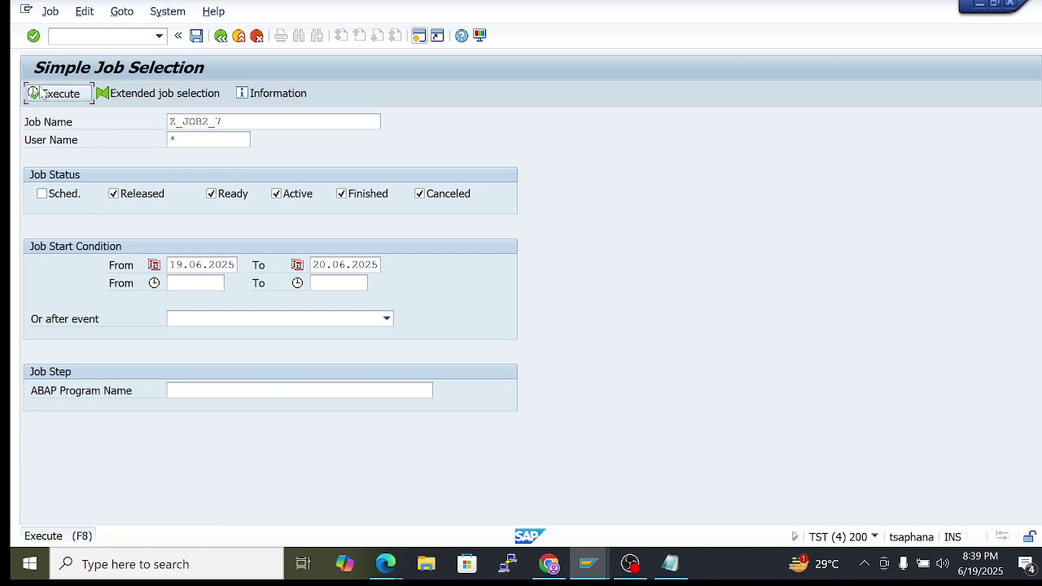
left_click(58, 99)
Clear the From and To dates of the start condition and rerun the selection for Z_JOB2_7
left_click(202, 264)
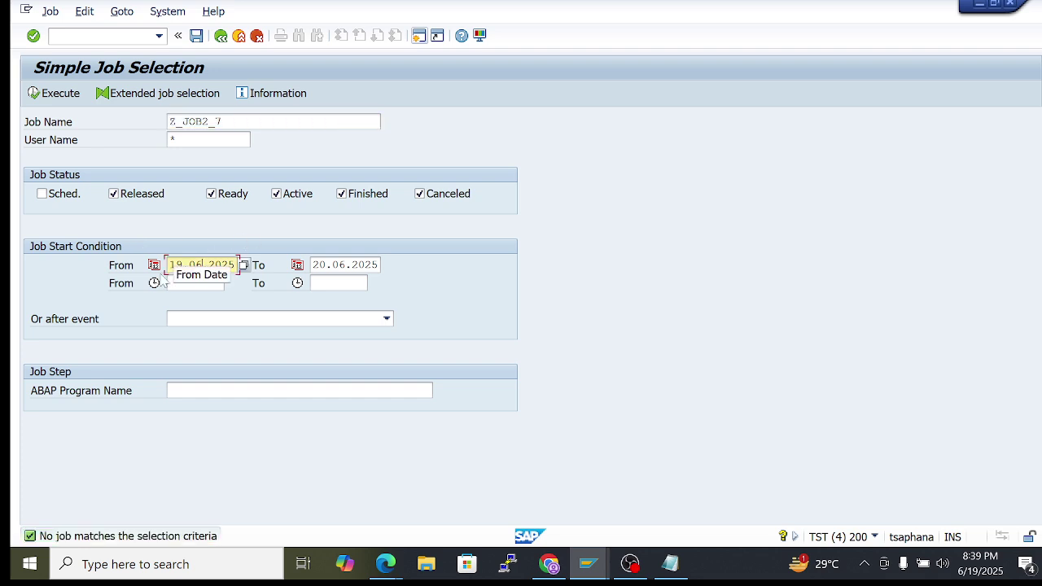
double_click(201, 265)
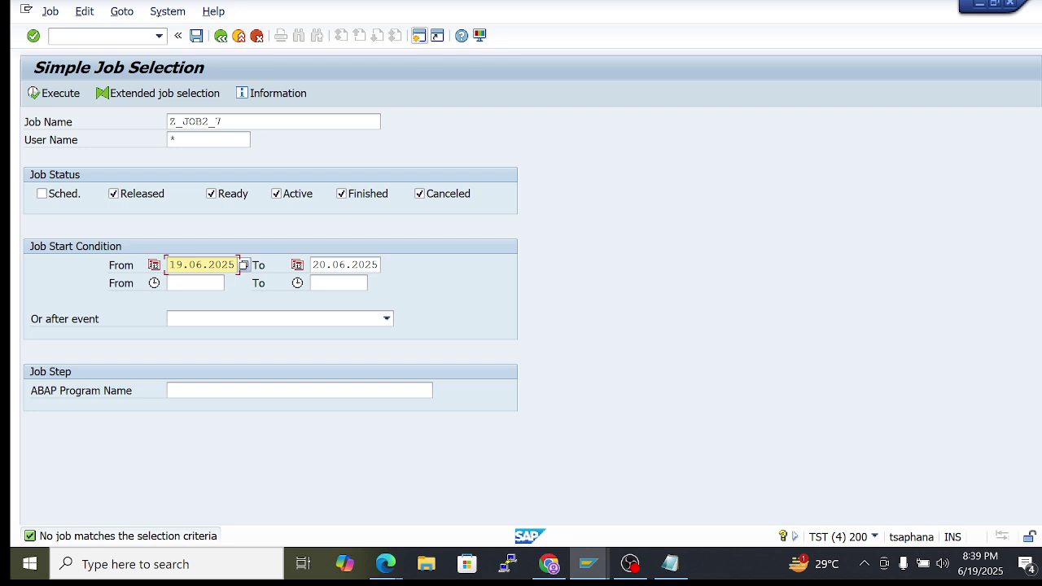
left_click(341, 264)
left_click(202, 265)
left_click(344, 264)
left_click(196, 264)
left_click_drag(235, 264, 169, 264)
key("Delete")
key("Delete")
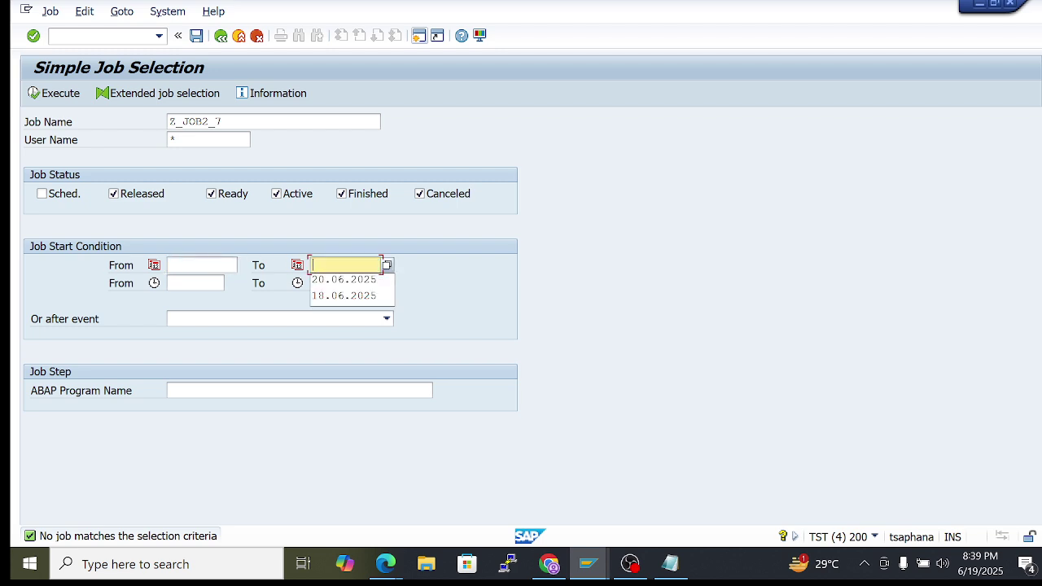
left_click(47, 94)
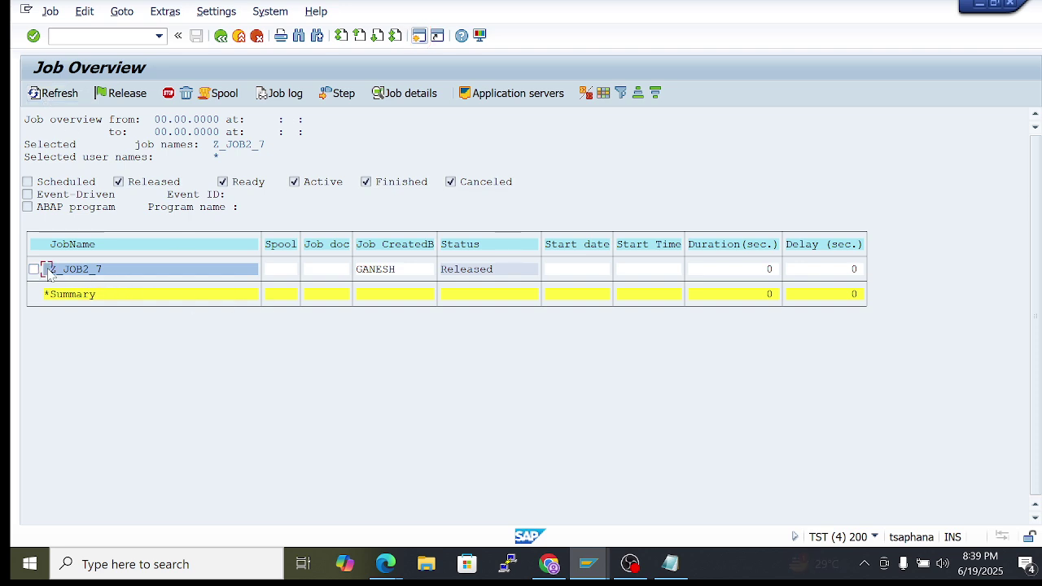
Check the status of Z_JOB2_7 in the overview and open its details to examine the predecessor job
left_click_drag(45, 268, 103, 270)
left_click_drag(315, 276, 488, 269)
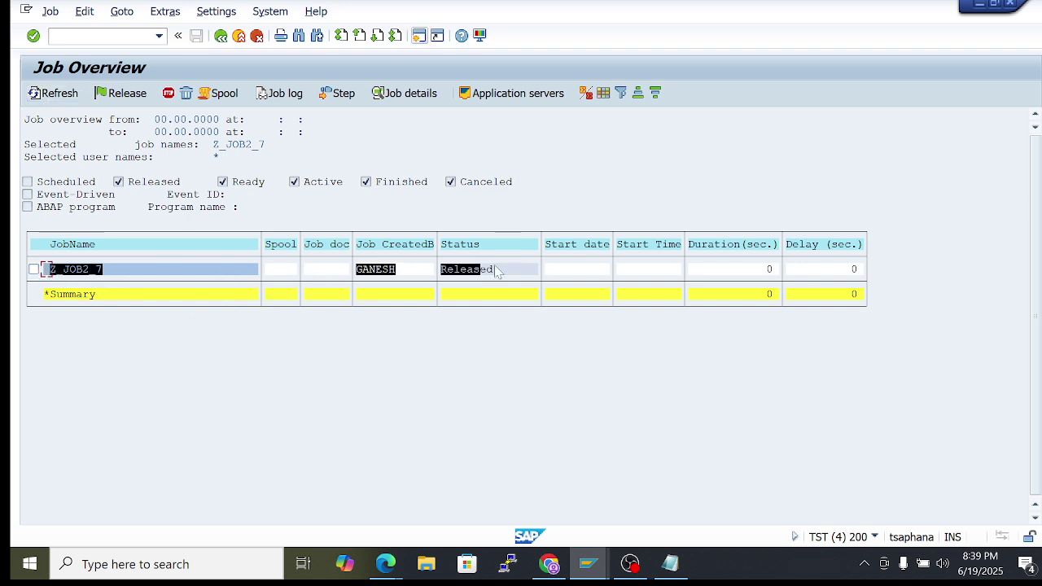
double_click(85, 275)
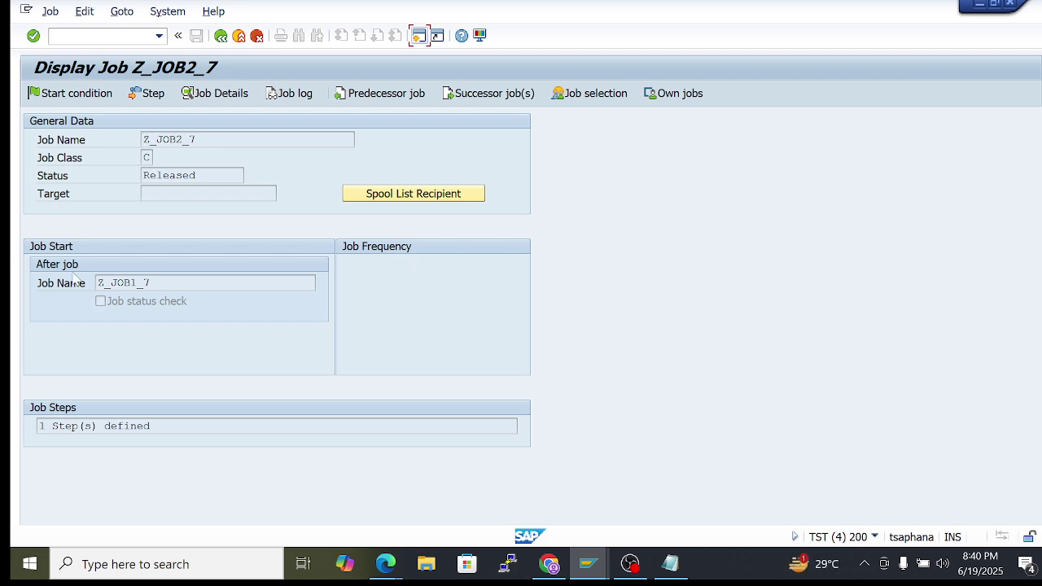
left_click(147, 282)
double_click(122, 283)
left_click(103, 282)
left_click_drag(104, 282, 152, 283)
left_click(85, 288)
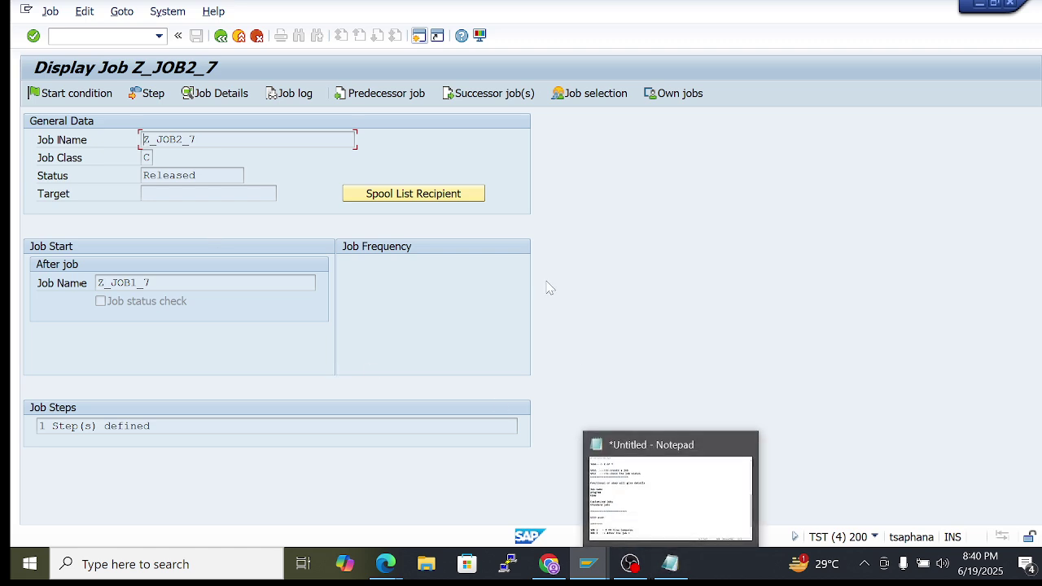
Switch to the Notepad notes and review the JOB 1 schedule line
mouse_move(588, 561)
left_click(552, 492)
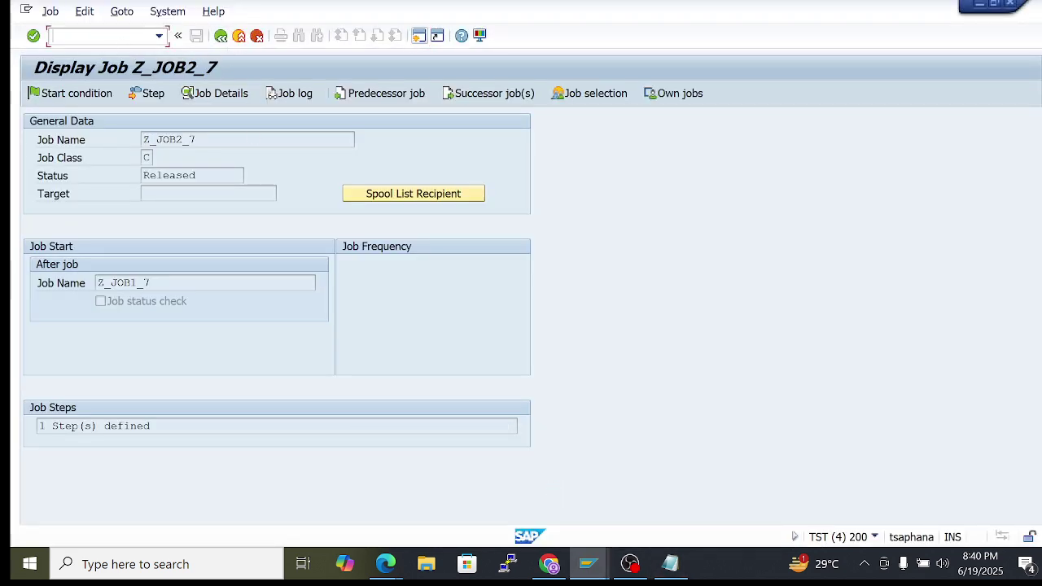
left_click(670, 564)
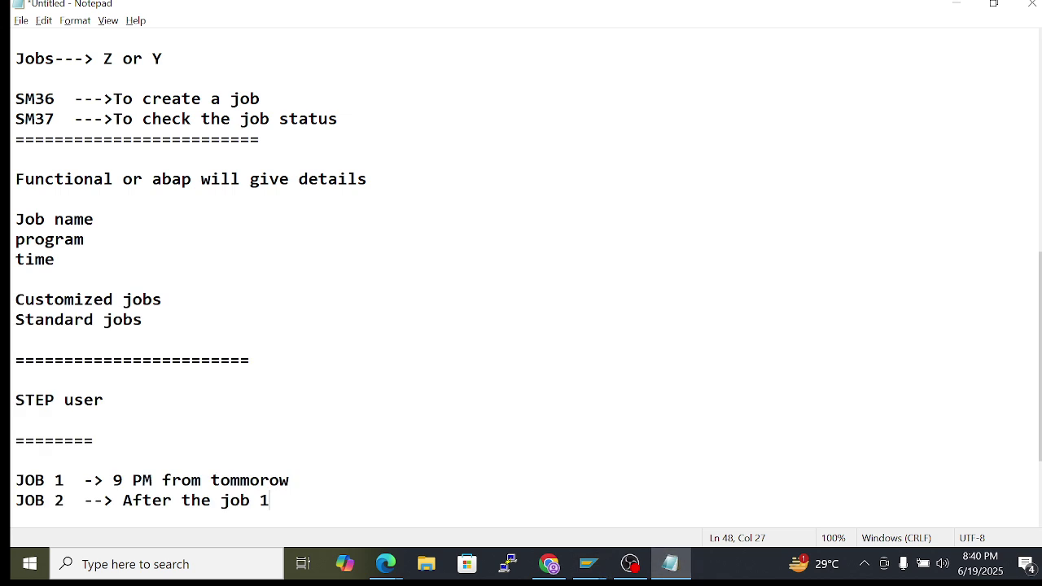
left_click_drag(15, 480, 288, 481)
left_click(138, 480)
left_click_drag(15, 480, 192, 480)
Add the line "Z_JOB1_NAME --> 10 PM" below the JOB 2 note, separated by a blank line
left_click(269, 500)
key("Return")
key("Return")
type("Z")
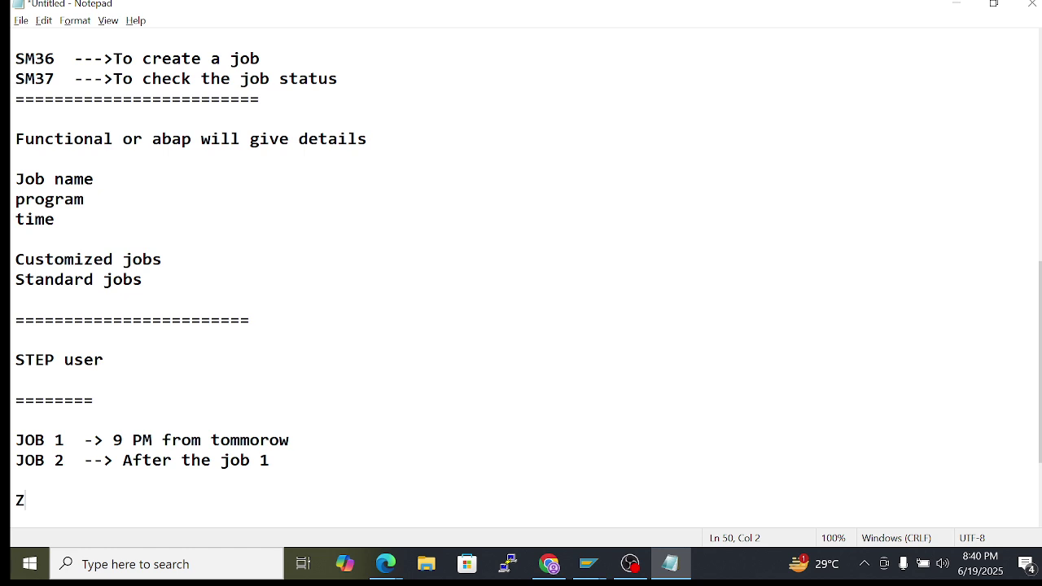
type("_JOB1_NAME")
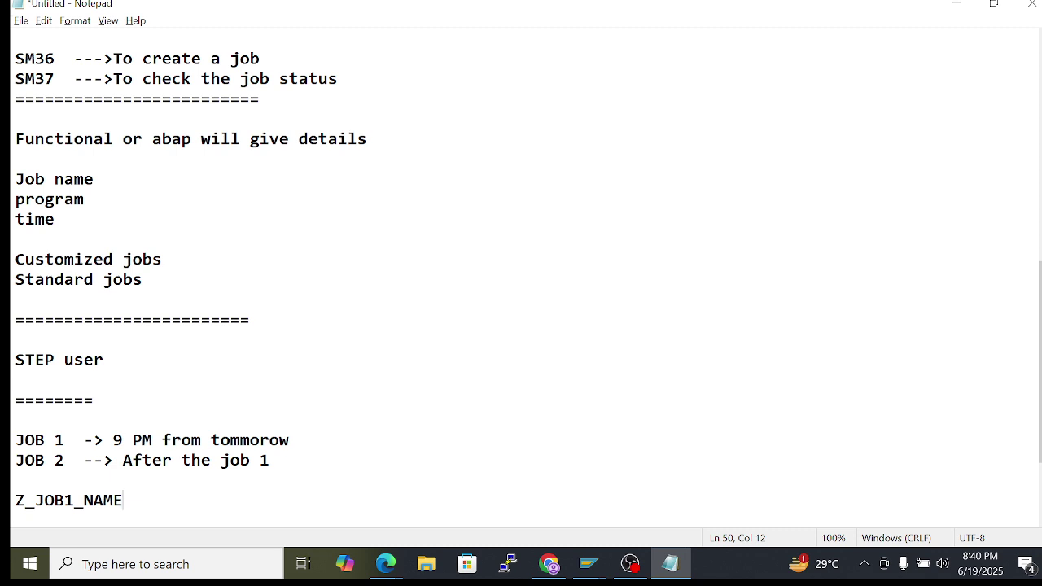
type(" --> 10 PM")
key("Return")
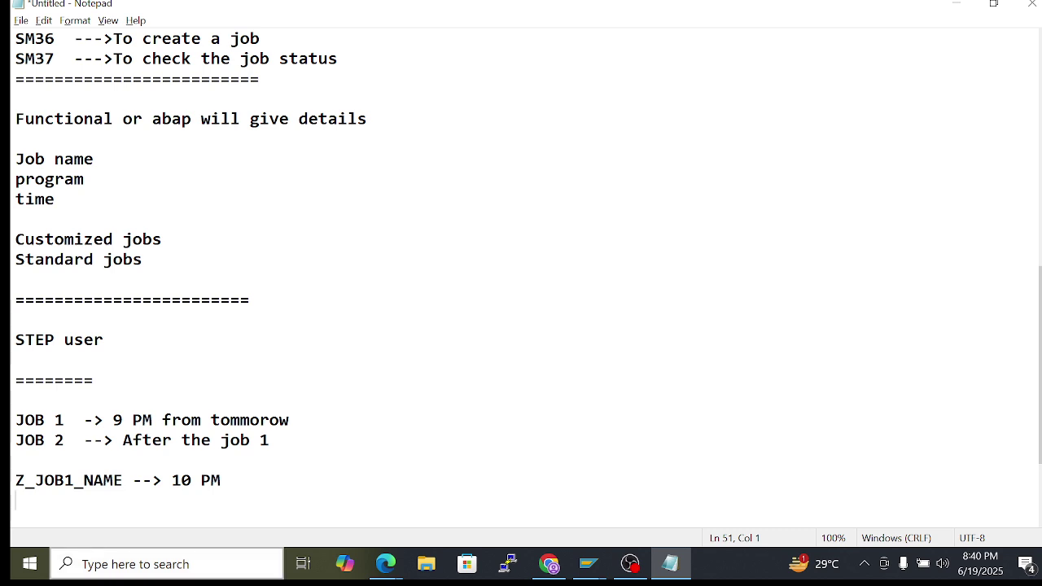
Duplicate the Z_JOB1_NAME line below itself and change the copy to "Z_JOB2_NAME --> after"
left_click_drag(16, 481, 221, 481)
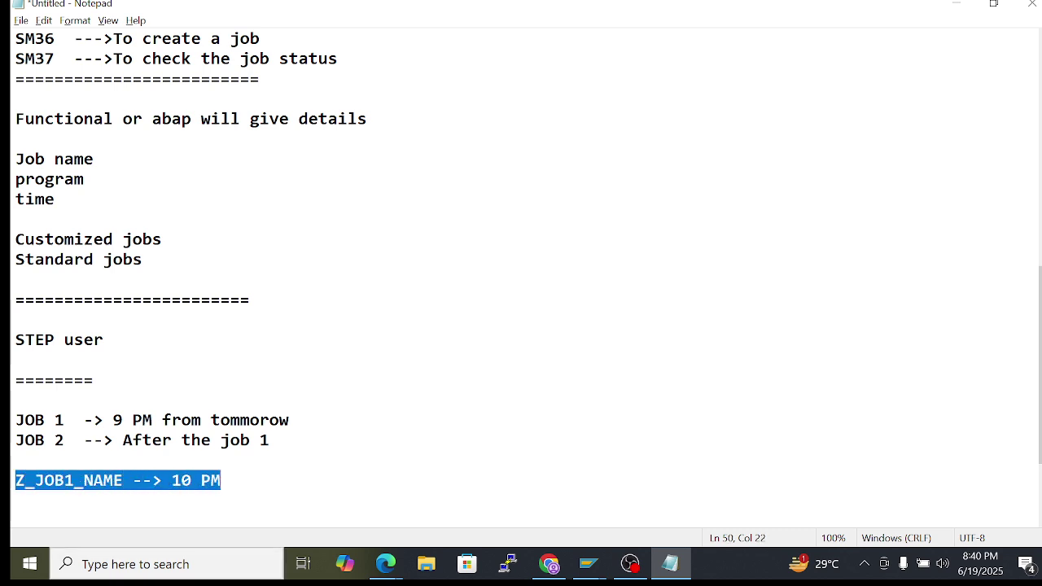
key("ctrl+c")
key("Down")
key("ctrl+v")
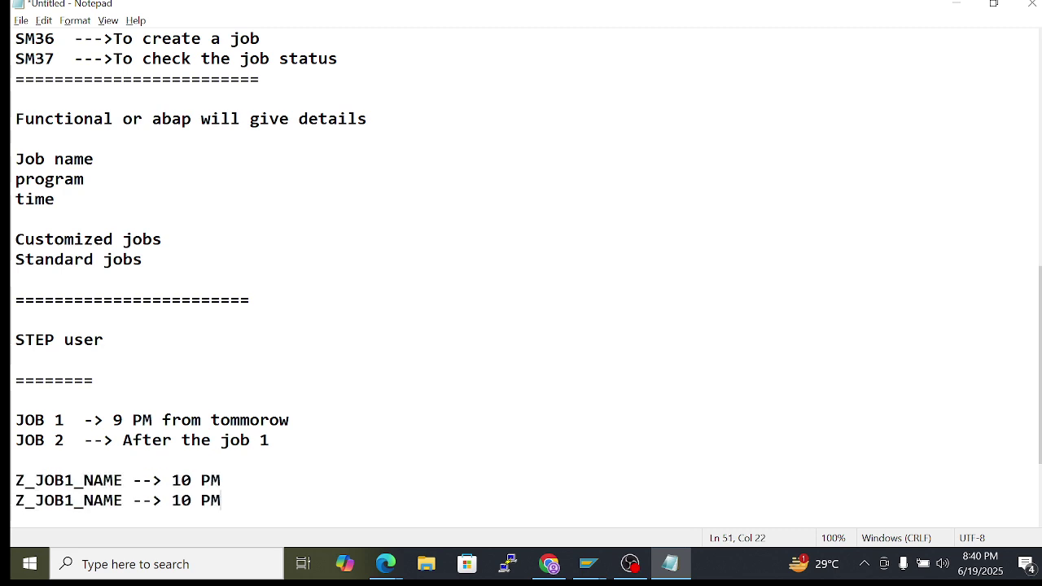
key("BackSpace")
type("2")
key("End")
key("BackSpace")
key("BackSpace")
key("BackSpace")
key("BackSpace")
type("after")
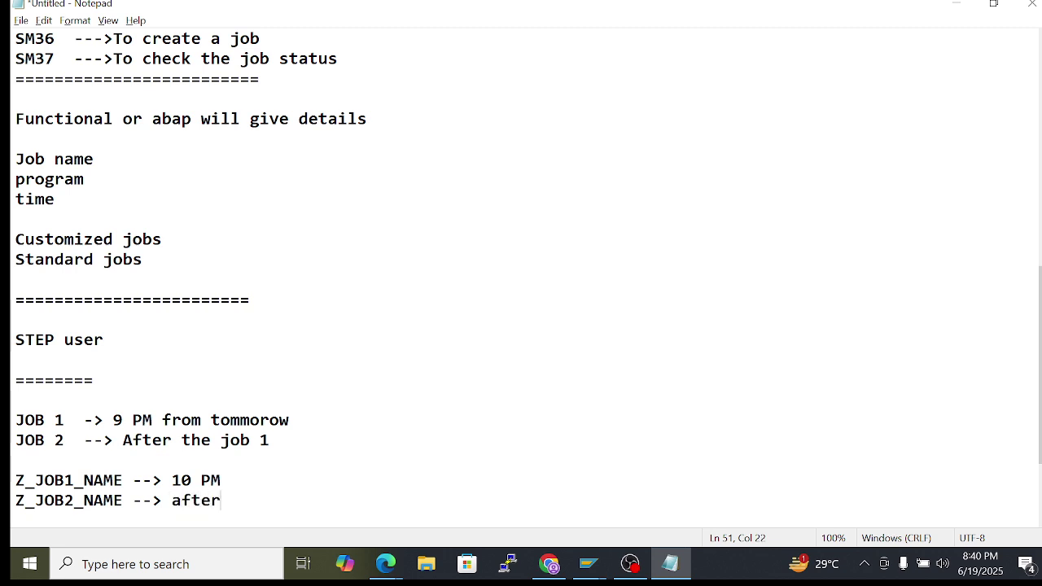
Complete the Z_JOB2_NAME line with "Z_JOB1_NAME job" after the word "after", reusing the job name from the line above
type(" job")
key("Up")
key("Home")
key("shift+Right")
key("shift+Right")
key("shift+Right")
key("shift+Right")
key("shift+Right")
key("shift+Right")
key("shift+Right")
key("shift+Right")
key("shift+Right")
key("shift+Right")
key("shift+Right")
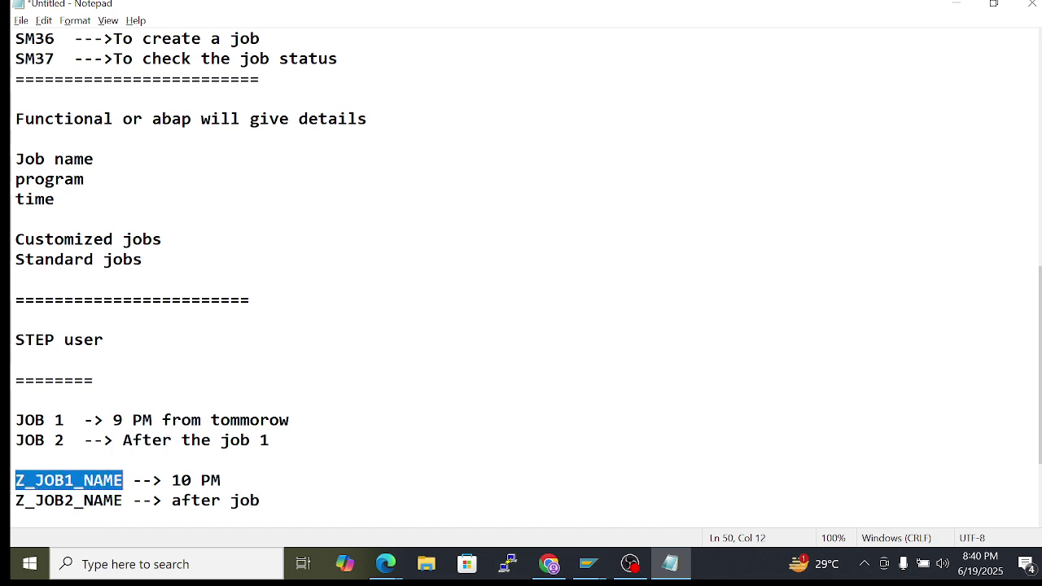
left_click(260, 500)
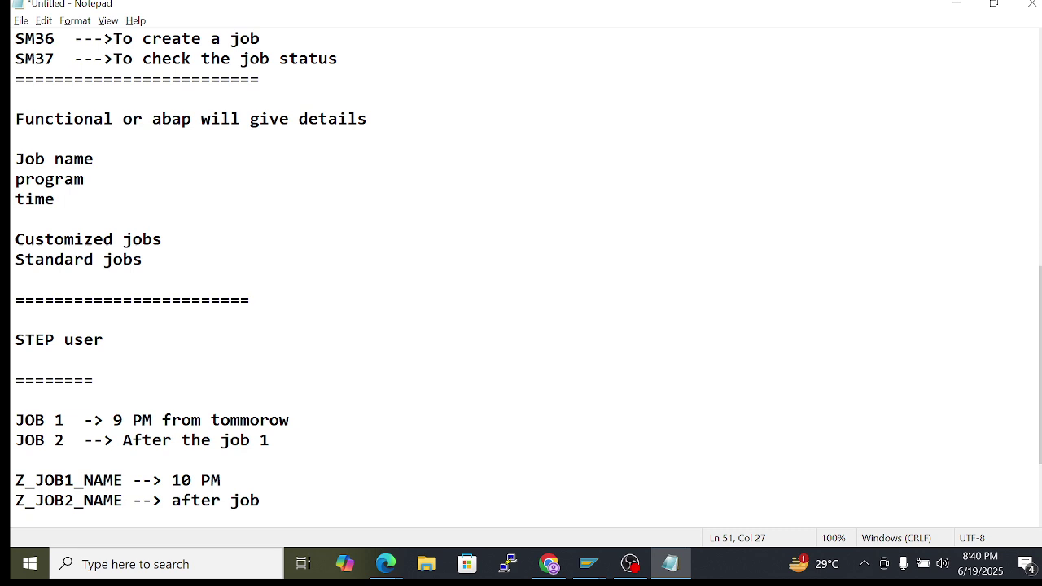
key("ctrl+v")
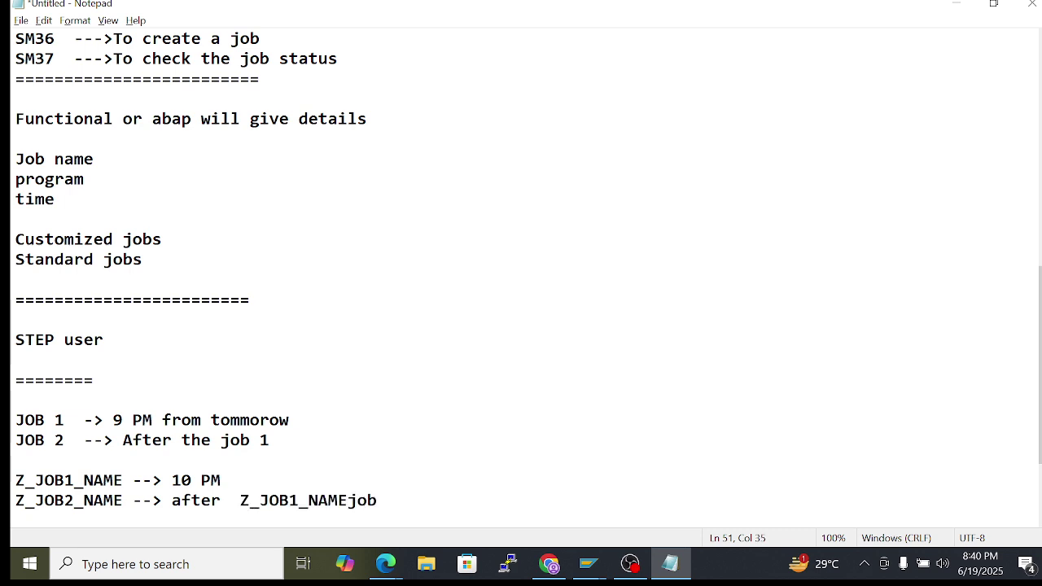
Highlight the Z_JOB1_NAME and Z_JOB2_NAME lines to review the dependency between the two jobs
key("ctrl+shift+Left")
key("ctrl+shift+Left")
key("ctrl+shift+Left")
key("ctrl+shift+Left")
key("ctrl+shift+Left")
key("shift+Home")
key("shift+Up")
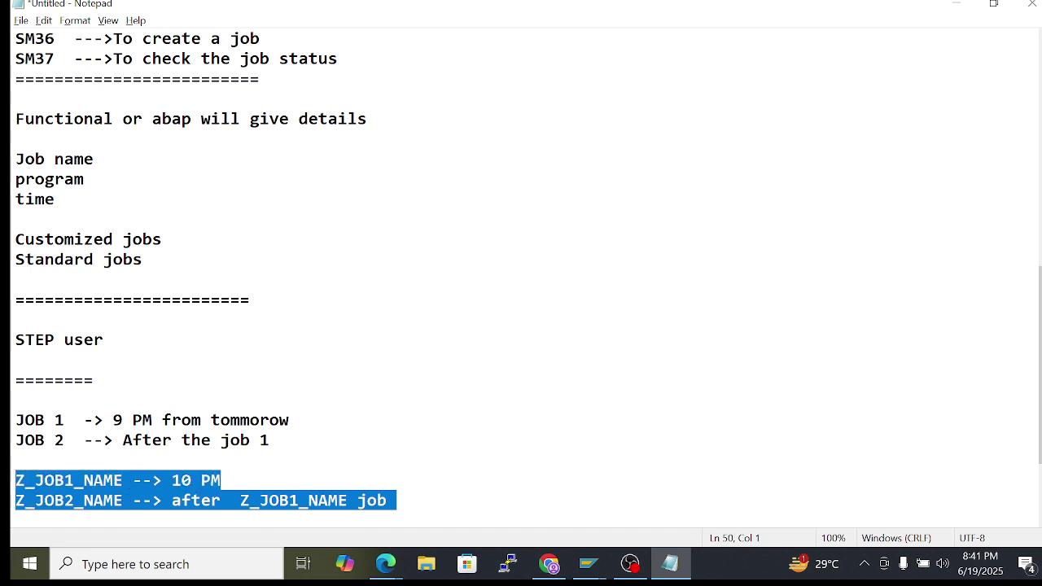
key("Left")
key("shift+Right")
key("shift+Right")
key("shift+Down")
key("ctrl+shift+Right")
key("ctrl+shift+Right")
key("ctrl+shift+Right")
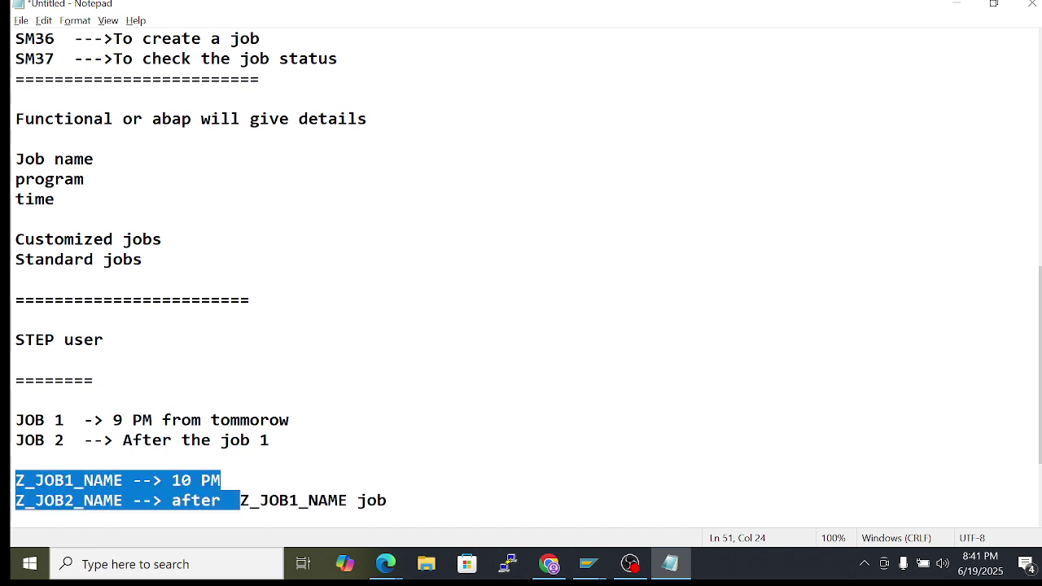
key("shift+Right")
key("shift+Right")
key("shift+Right")
key("shift+Right")
key("shift+Right")
key("shift+Right")
key("shift+Right")
key("shift+Right")
key("shift+Right")
key("shift+Right")
key("shift+Right")
key("shift+Right")
key("shift+Right")
key("shift+Right")
key("shift+Right")
key("shift+Right")
key("Right")
key("Left")
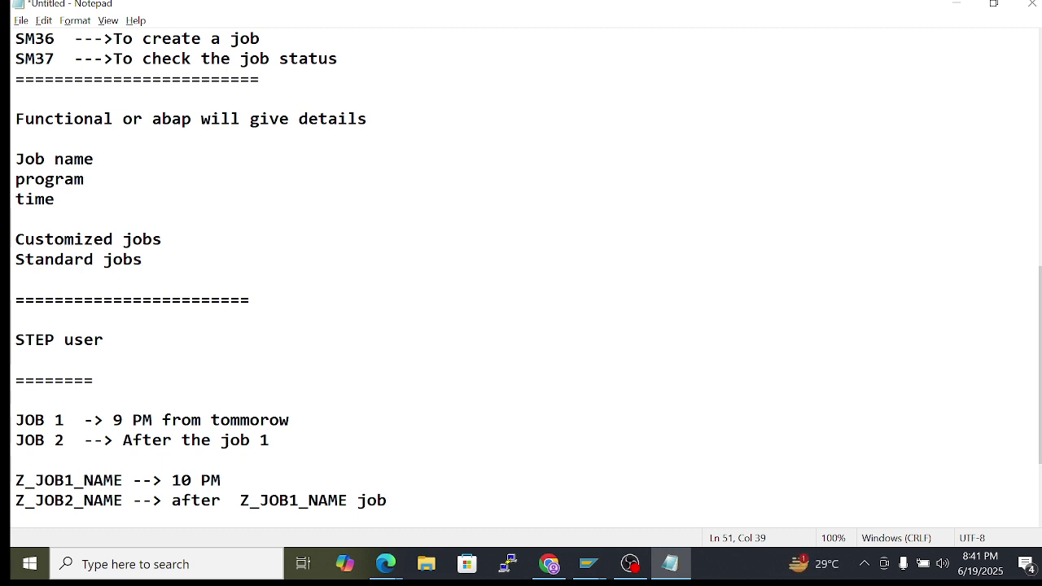
Add the example job name "Z_JOB_NAME_DAILY" below the Z_JOB2_NAME line, separated by a blank line
key("Return")
key("Return")
type("c")
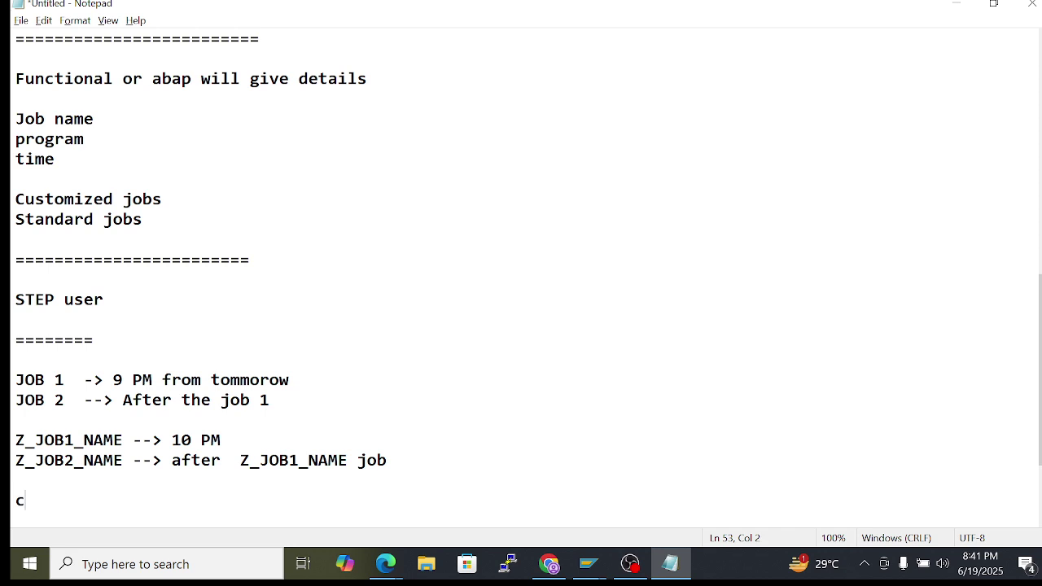
key("BackSpace")
type("Z_")
mouse_move(132, 440)
left_mouse_down()
mouse_move(83, 439)
mouse_move(114, 440)
left_mouse_up()
left_click(35, 500)
type("_JOB_NAME")
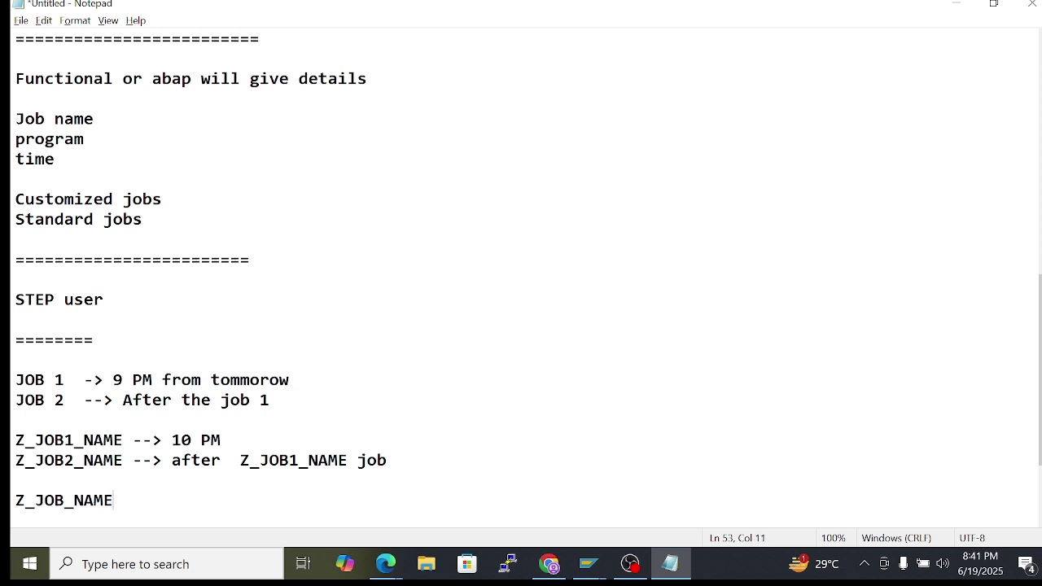
type("_DAIL")
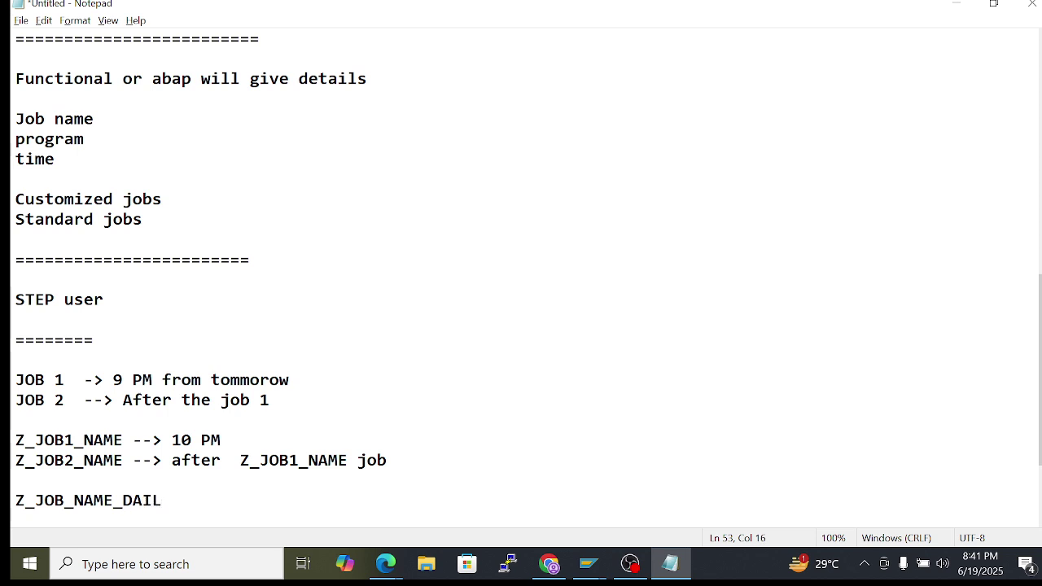
type("y")
key("BackSpace")
type("Y")
left_click_drag(16, 500, 172, 501)
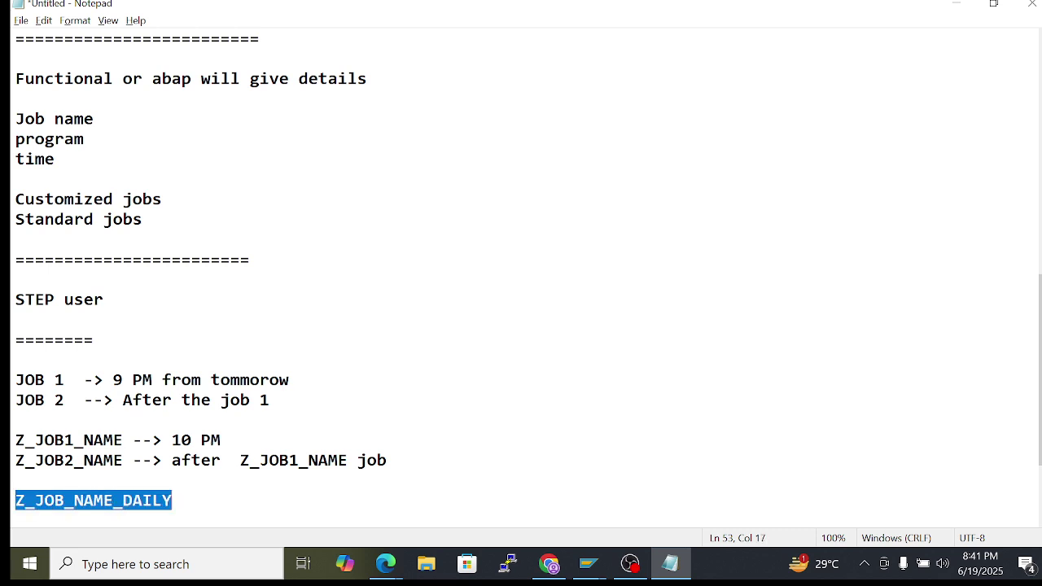
Add the program names RSPO0041 and RSPO0043 on separate lines below Z_JOB_NAME_DAILY, after a blank line
key("End")
key("Return")
key("Return")
type("RS")
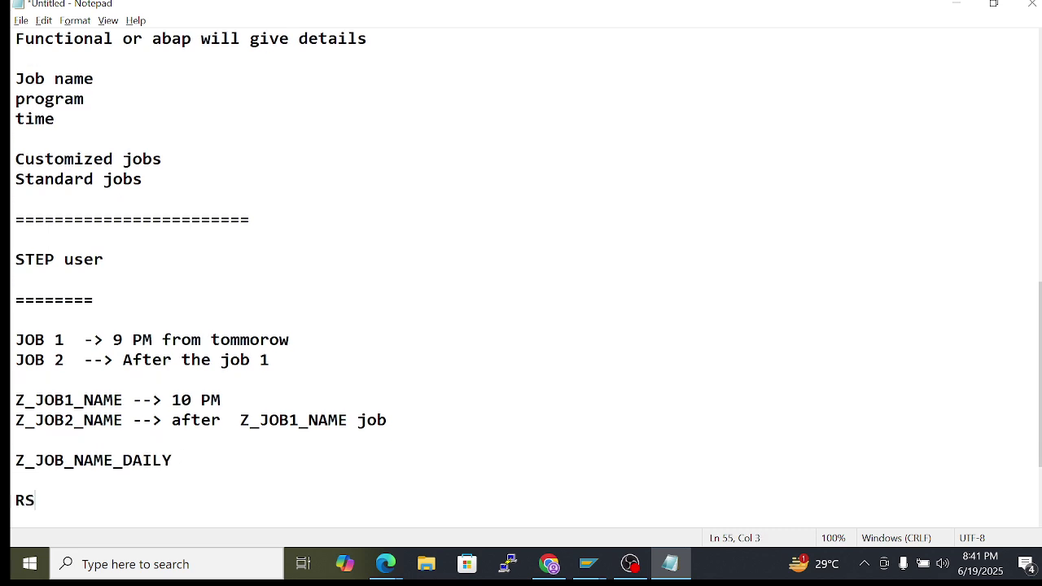
type("PO0041")
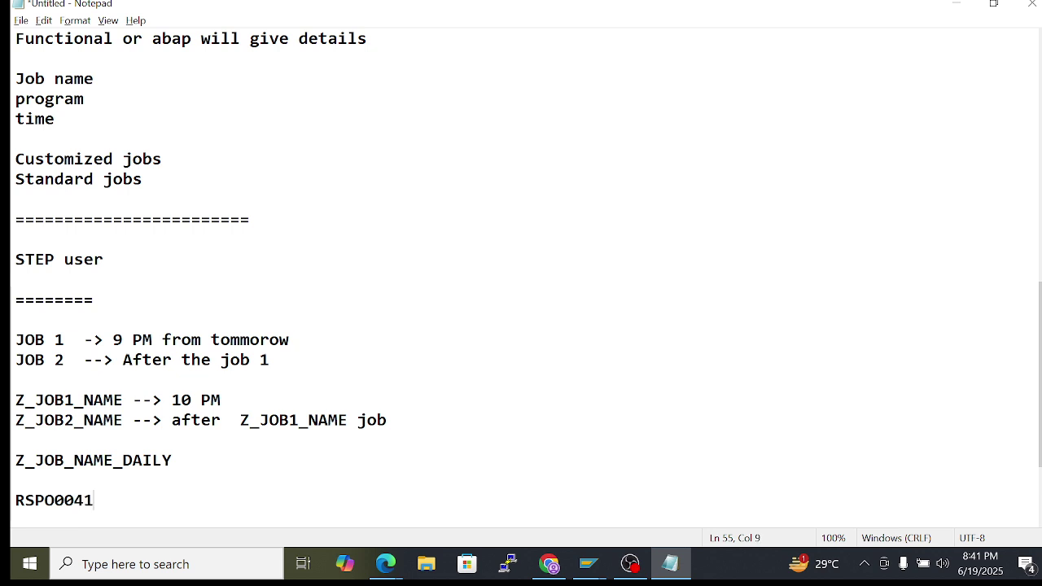
key("Return")
type("RSP0043")
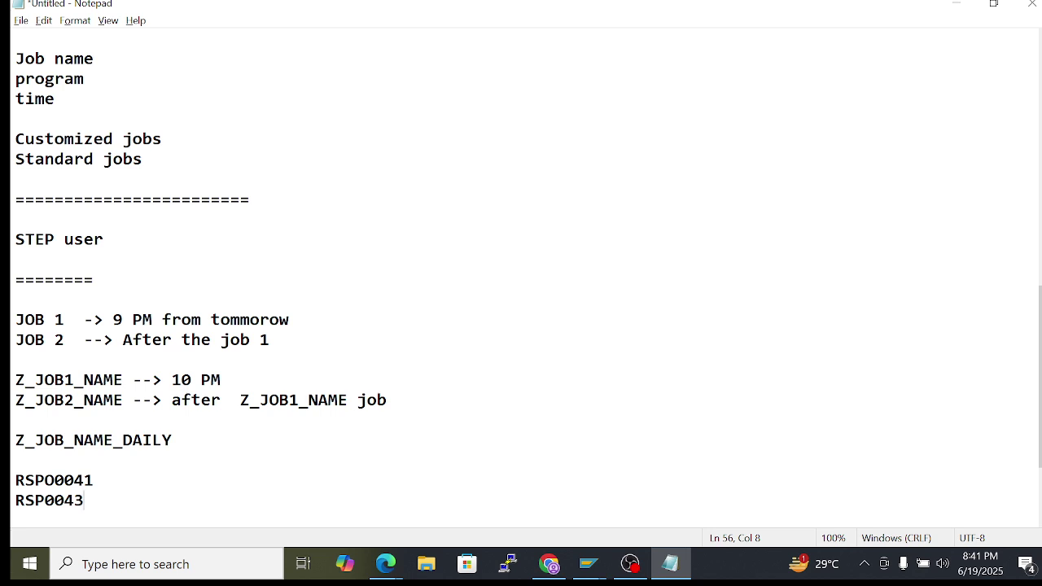
type("0")
key("BackSpace")
type("o")
key("BackSpace")
type("O")
Review the customized job name examples and the two RSPO program names by highlighting them in the notes
key("Up")
key("Home")
key("shift+Down")
key("shift+End")
key("Right")
key("shift+Down")
key("shift+Down")
key("shift+Down")
key("shift+End")
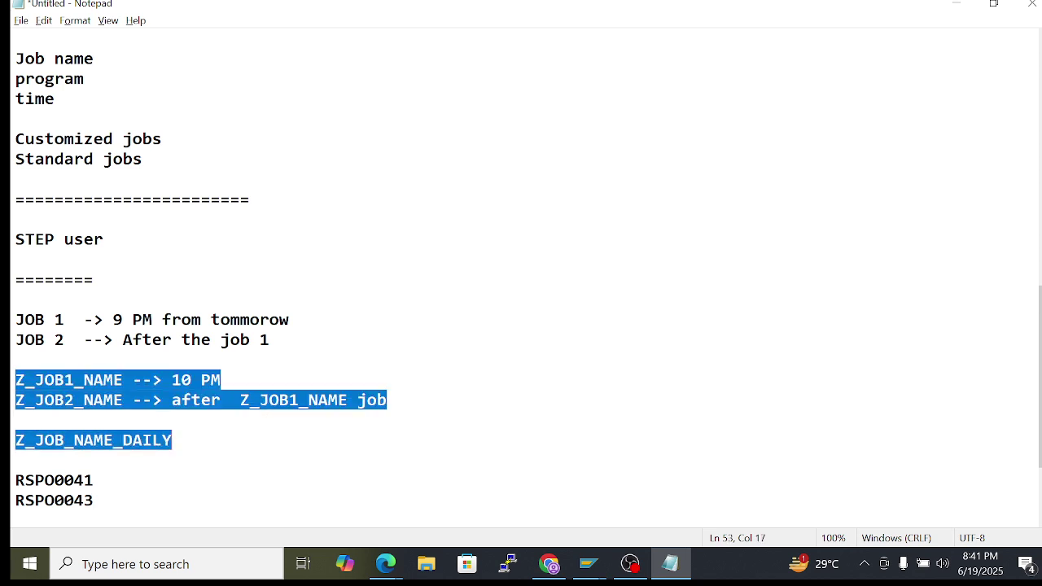
key("Right")
left_click_drag(15, 379, 192, 400)
left_click(172, 440)
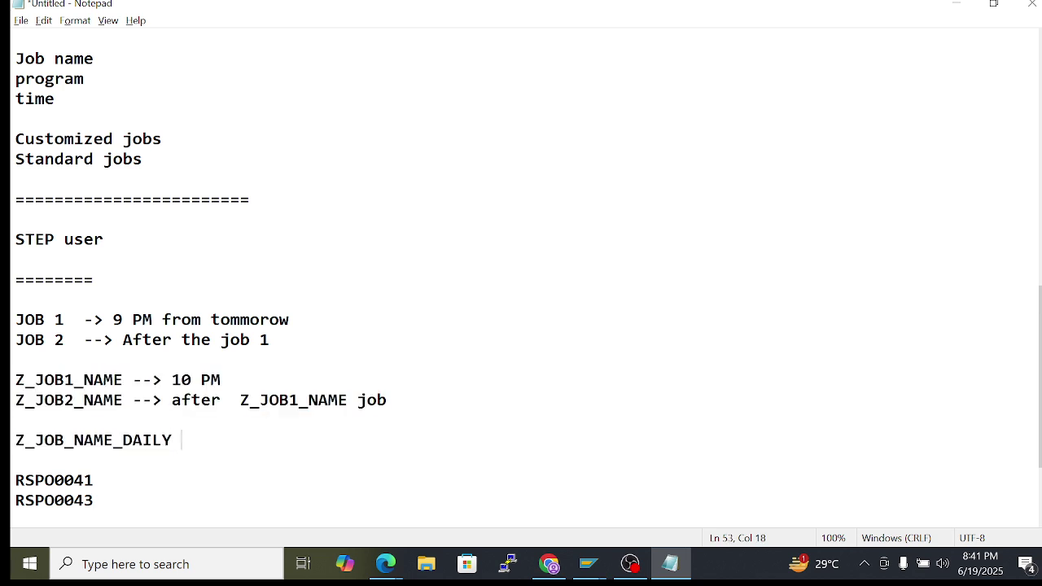
key("shift+Down")
key("ctrl+shift+Right")
key("Down")
Close the notes section with a separator line of equals signs below RSPO0043, leaving a blank line between
key("ctrl+End")
key("Left")
key("Return")
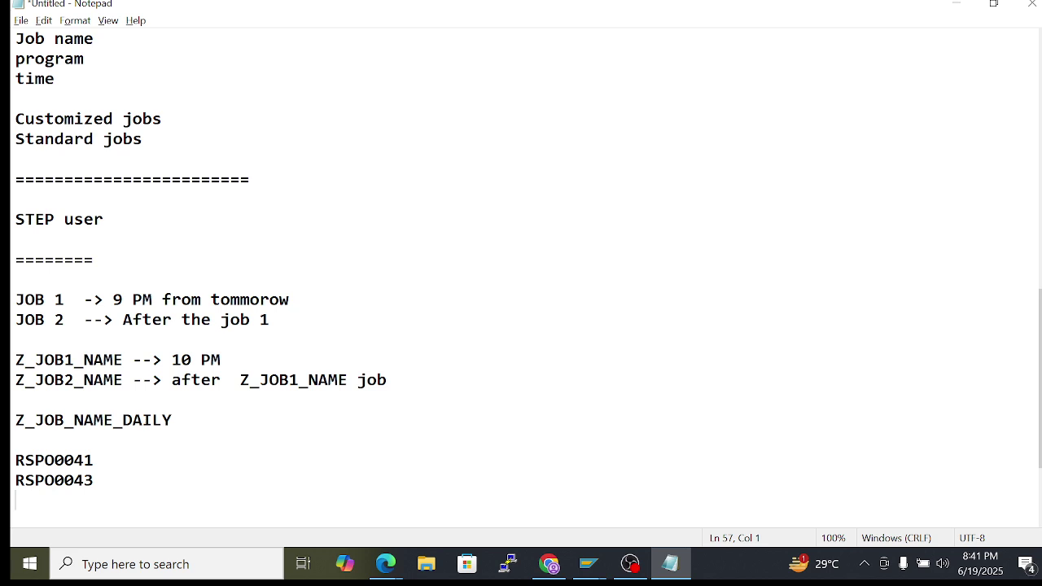
key("Return")
type("===============")
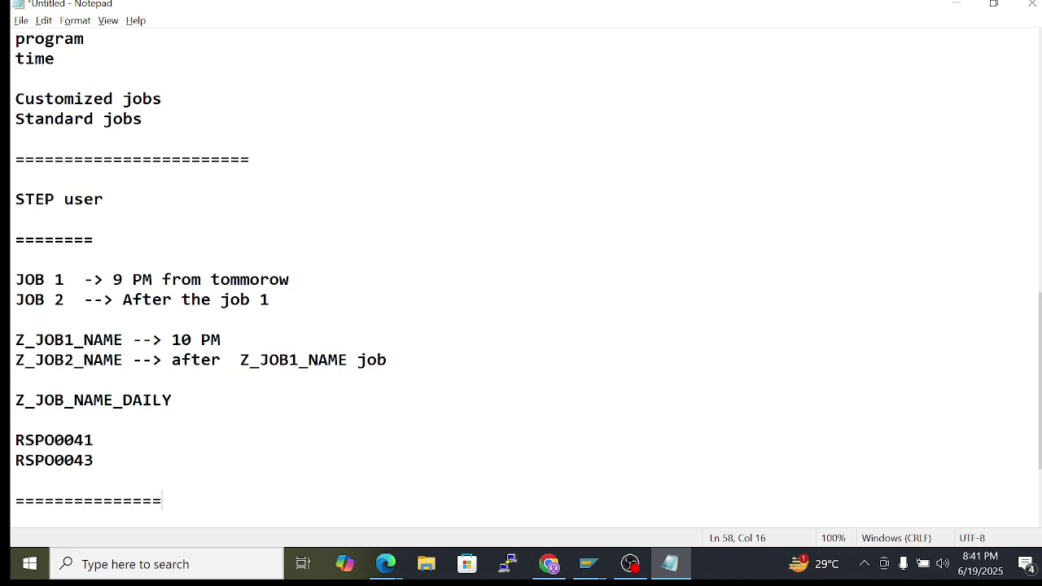
Switch to SAP and start a new background job definition with transaction SM36
mouse_move(591, 561)
left_click(717, 513)
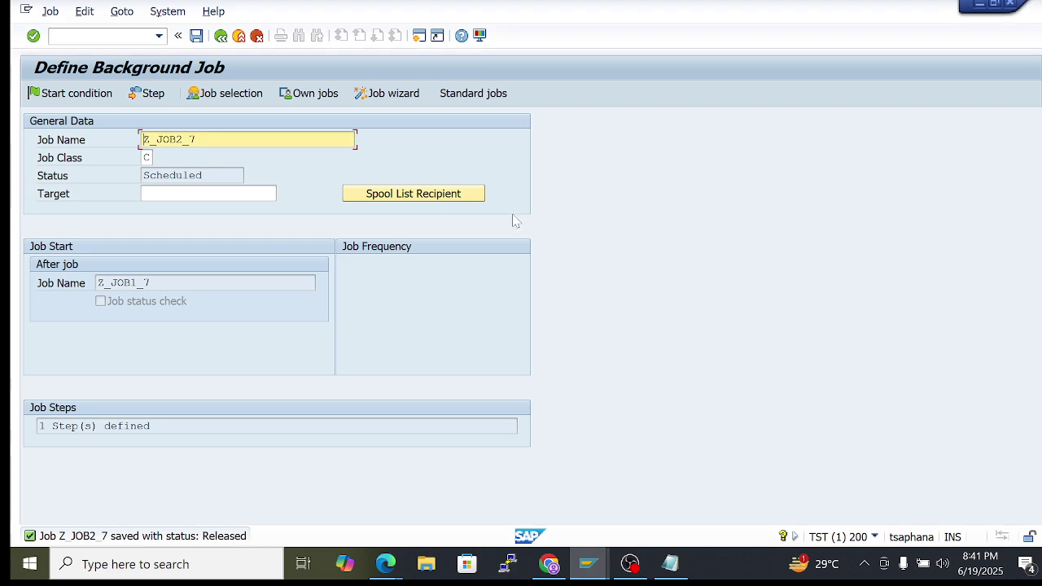
key("ctrl+slash")
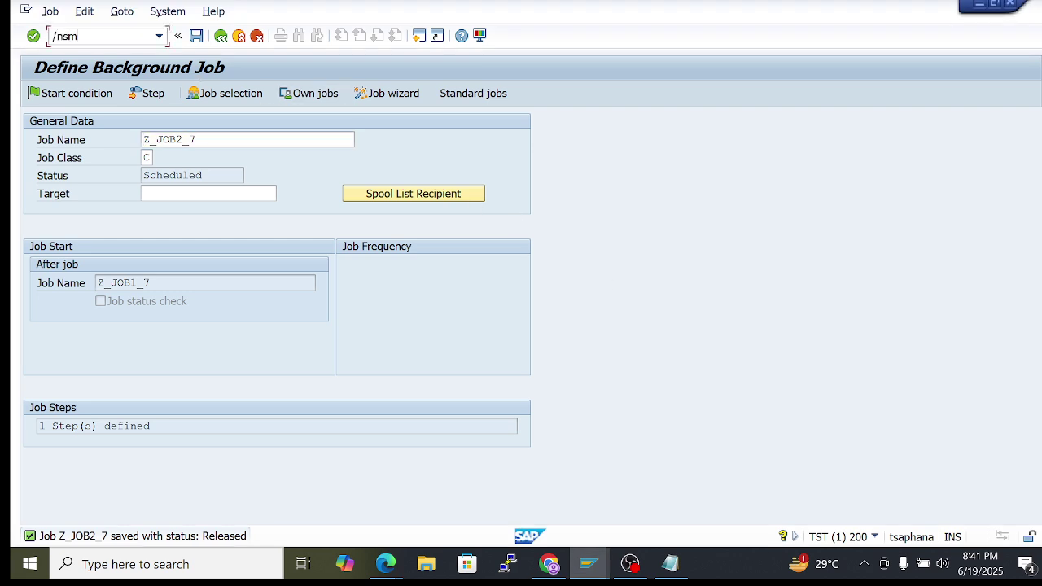
type("/nsm36")
key("Return")
left_click(274, 142)
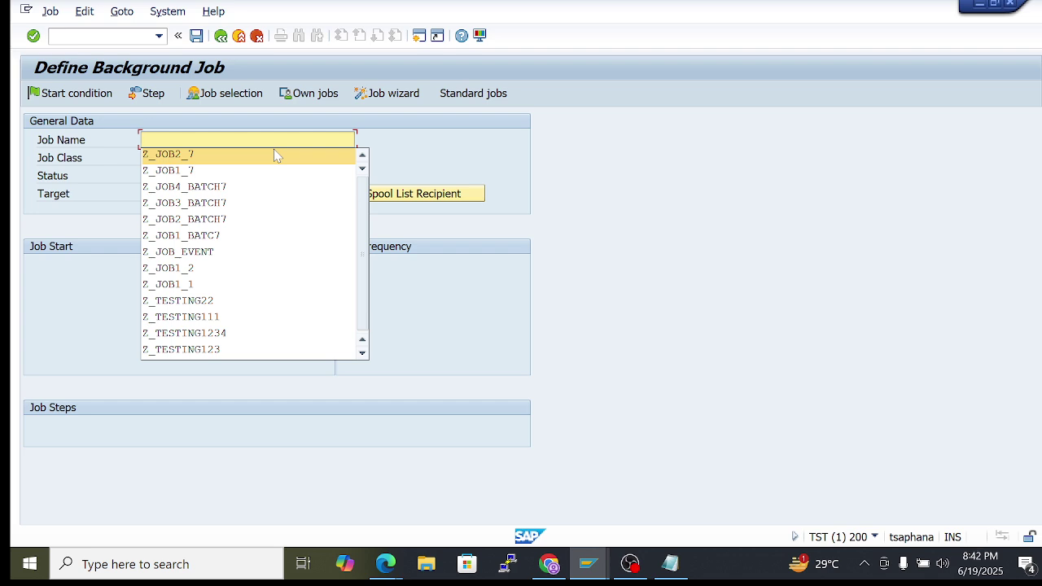
left_click(460, 163)
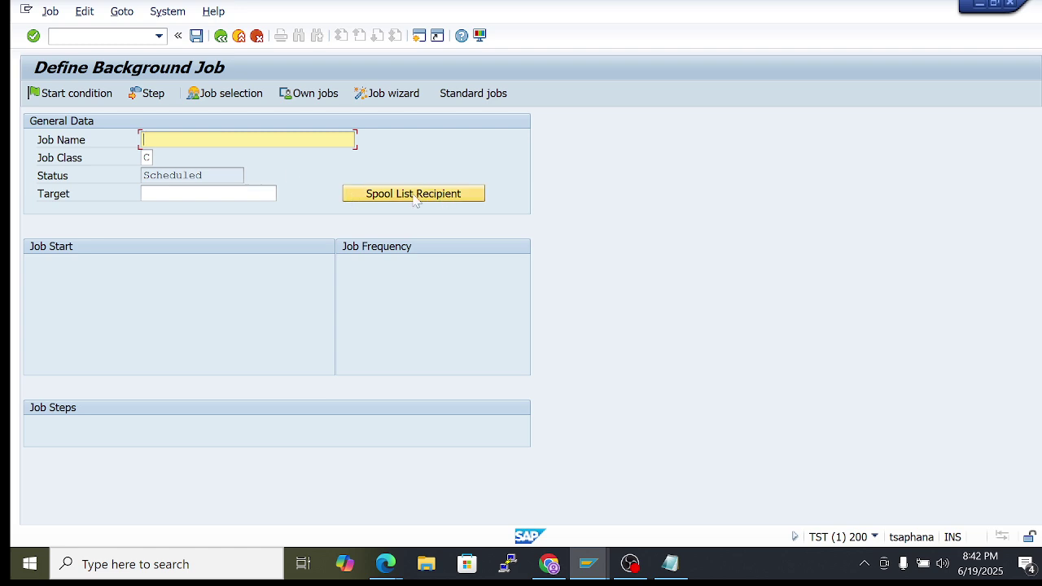
Examine the spool list recipient search options, including distribution lists, and close the dialogs without choosing a recipient
left_click(382, 195)
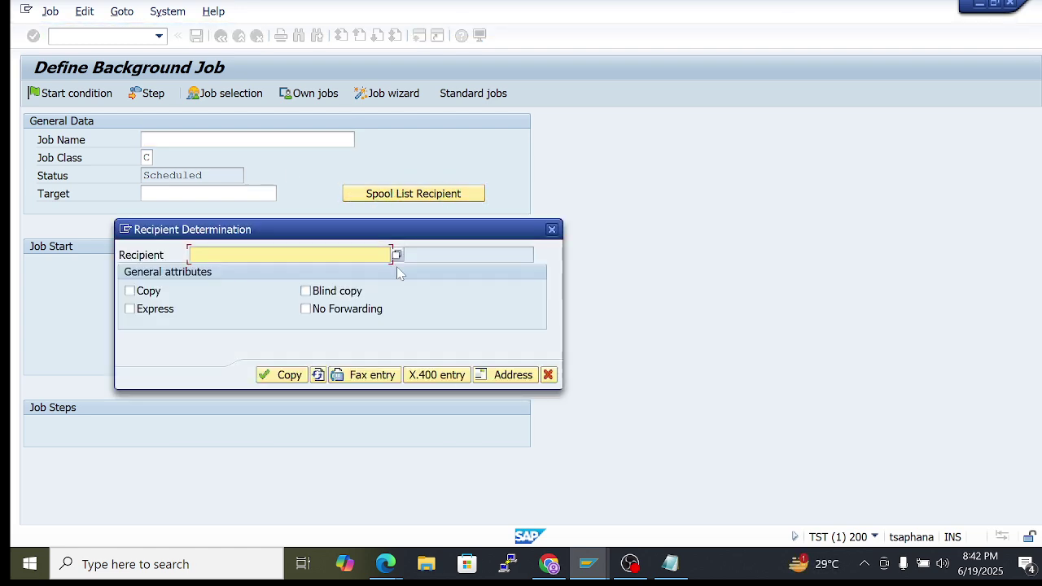
left_click_drag(284, 231, 340, 165)
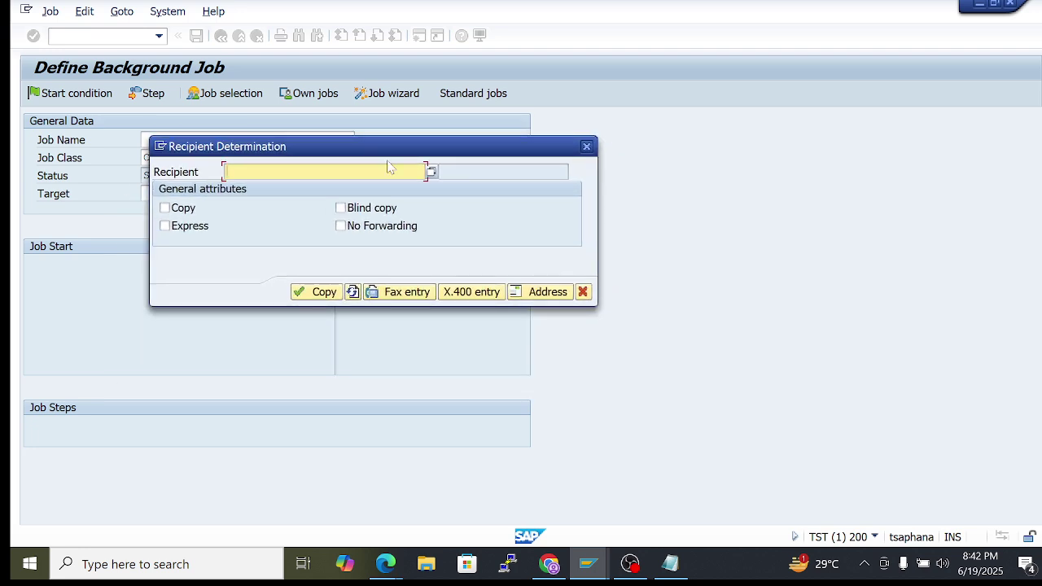
left_click(431, 171)
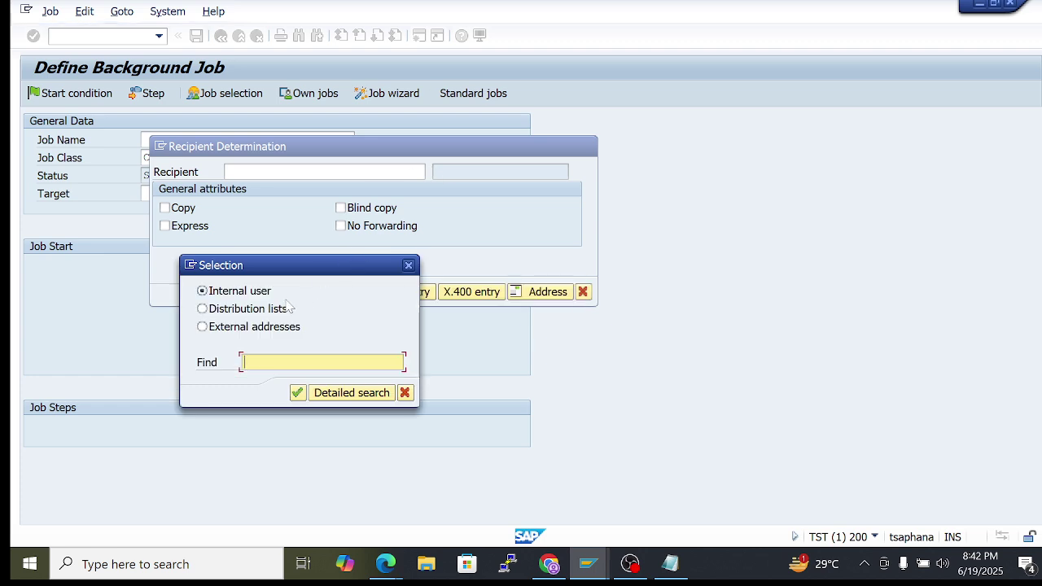
left_click(241, 312)
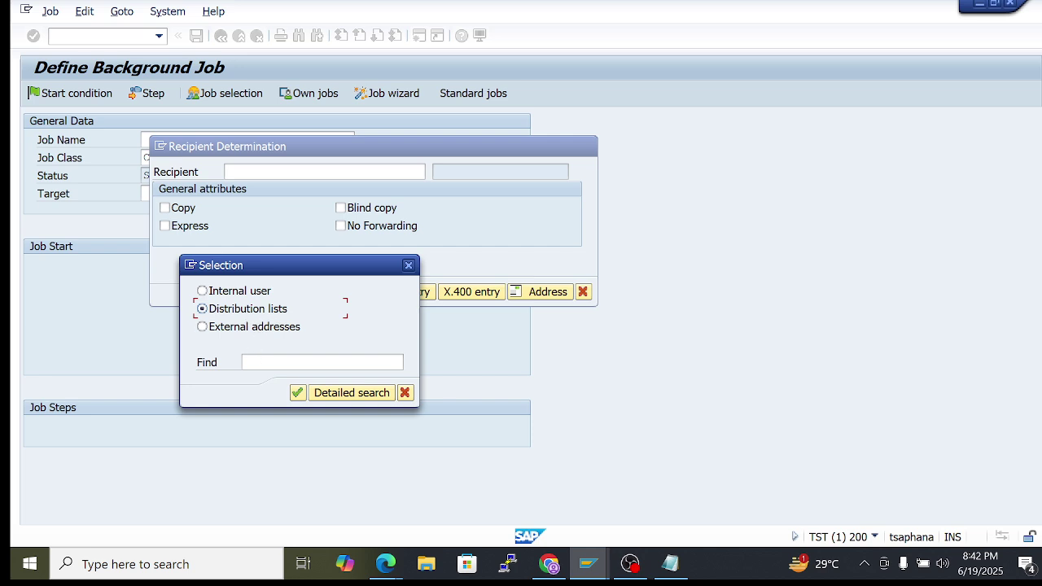
left_click(250, 362)
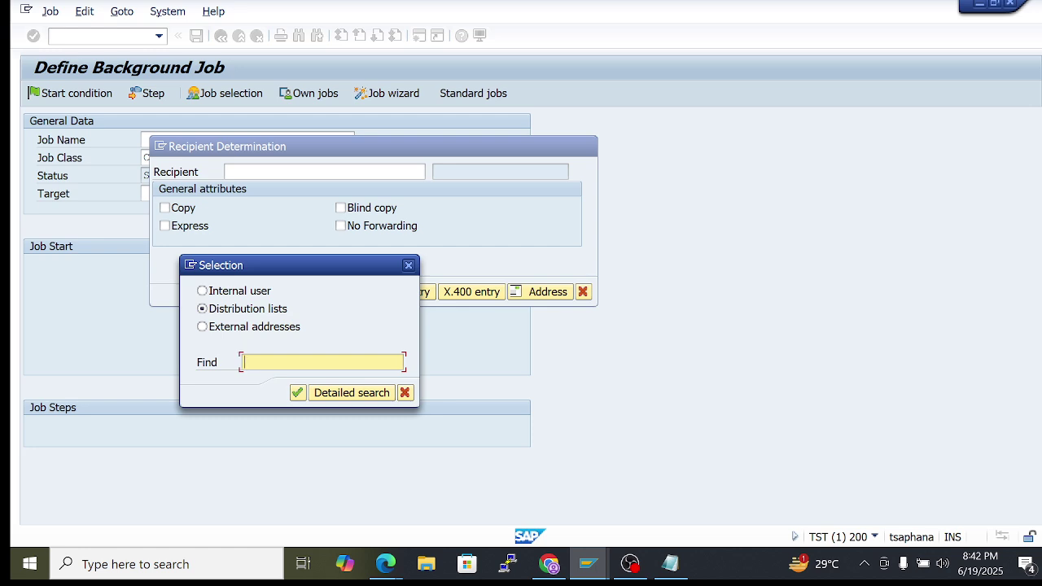
left_click(238, 309)
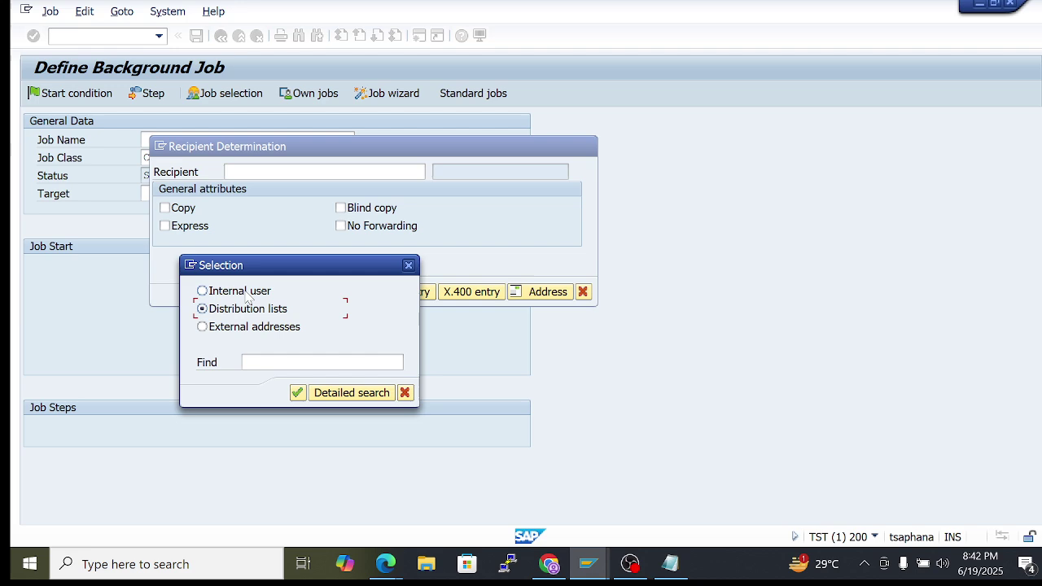
left_click_drag(292, 269, 383, 238)
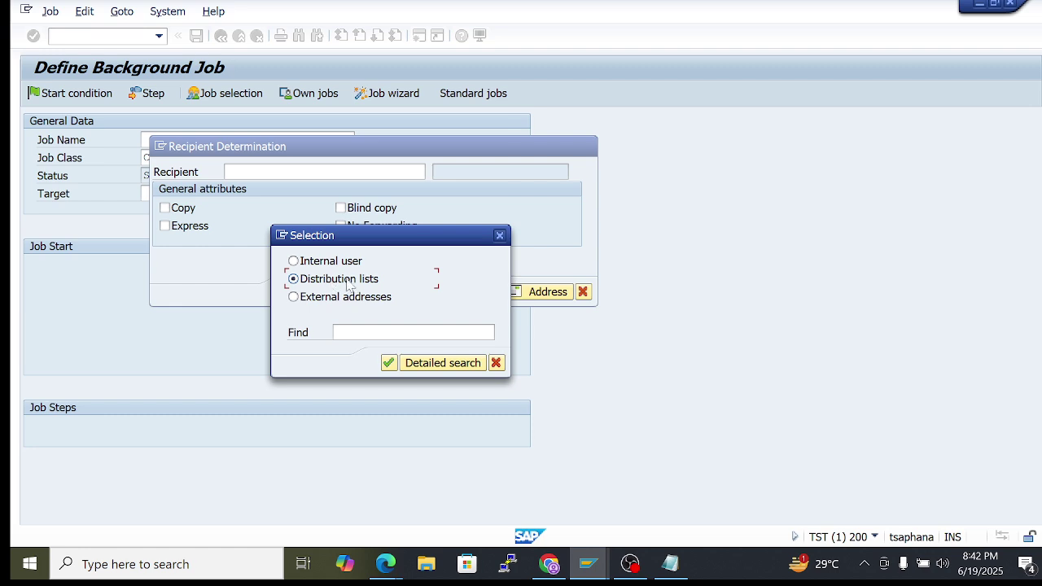
left_click(413, 332)
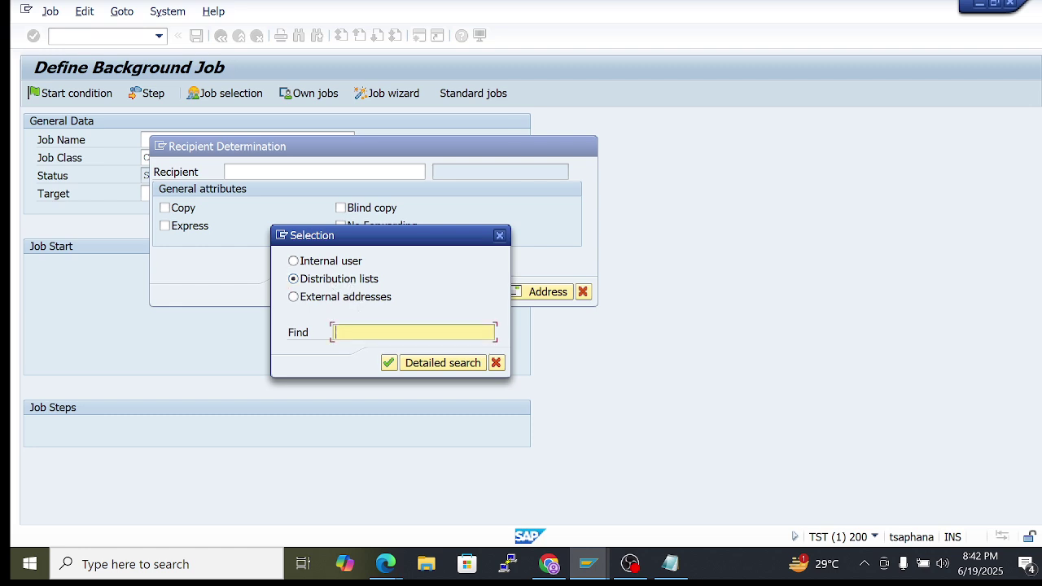
left_click(499, 235)
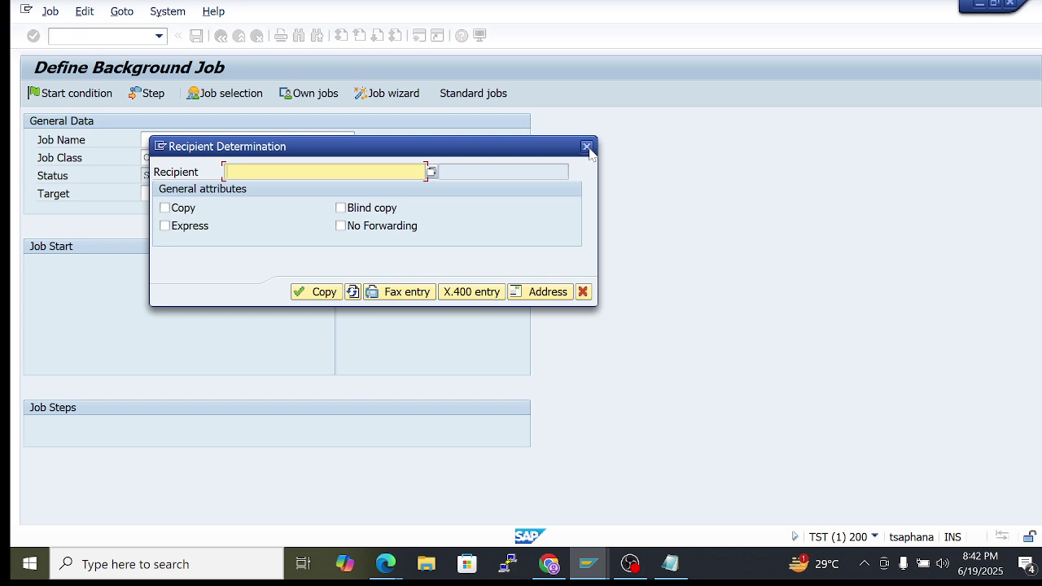
left_click_drag(529, 148, 612, 193)
left_click(669, 192)
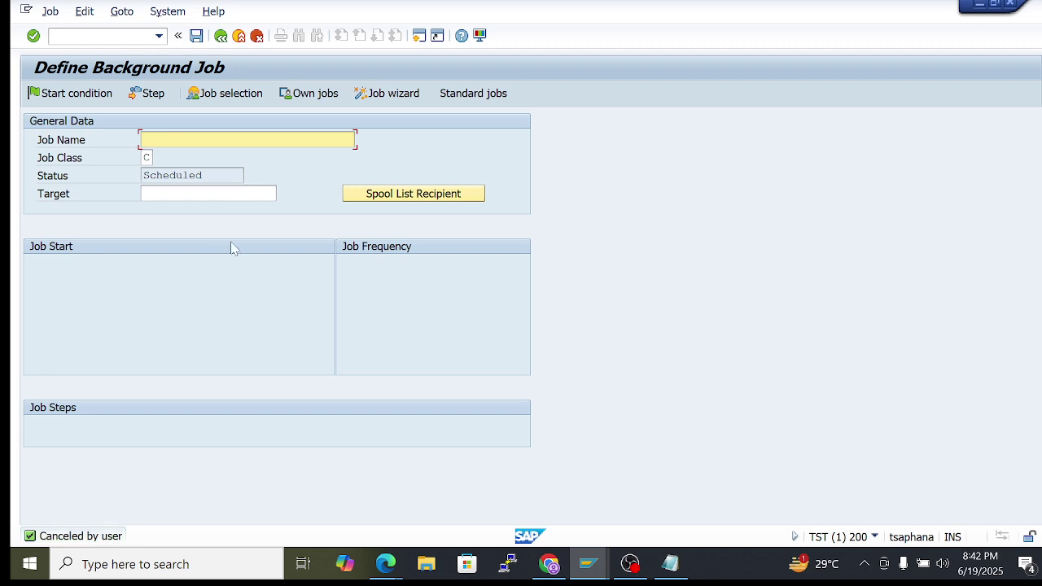
Name the new background job Z_JOB_EVENT
left_click(171, 139)
type("Z_JOB2_7")
key("BackSpace")
key("BackSpace")
key("BackSpace")
type("_")
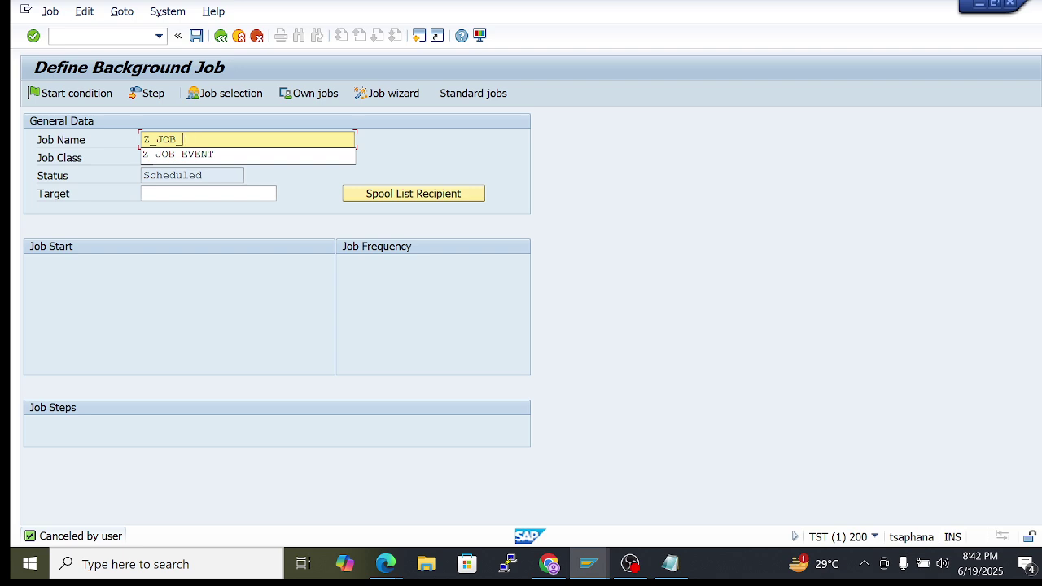
type("event")
key("BackSpace")
key("BackSpace")
key("BackSpace")
key("BackSpace")
key("BackSpace")
type("EVE")
left_click(226, 154)
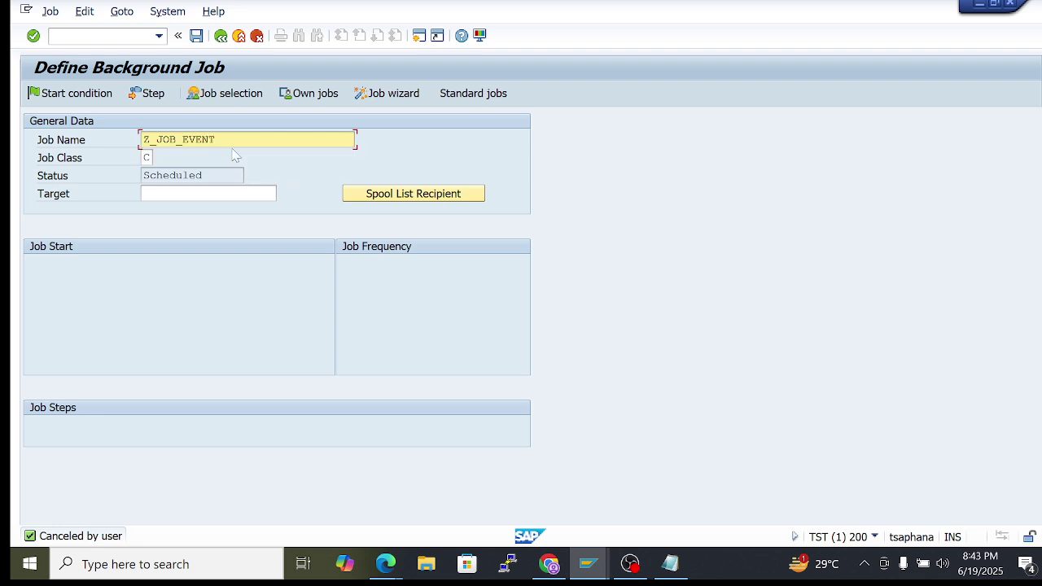
left_click_drag(216, 139, 156, 140)
Add and save a job step running ABAP program RSPO0043, and open the job's start condition settings
left_click(146, 93)
left_click(213, 204)
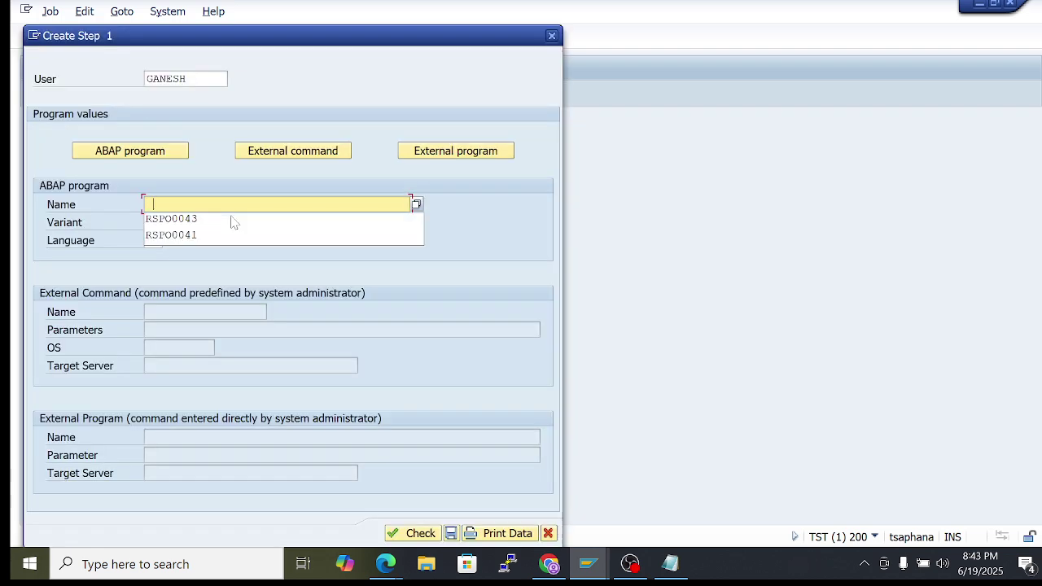
left_click(233, 214)
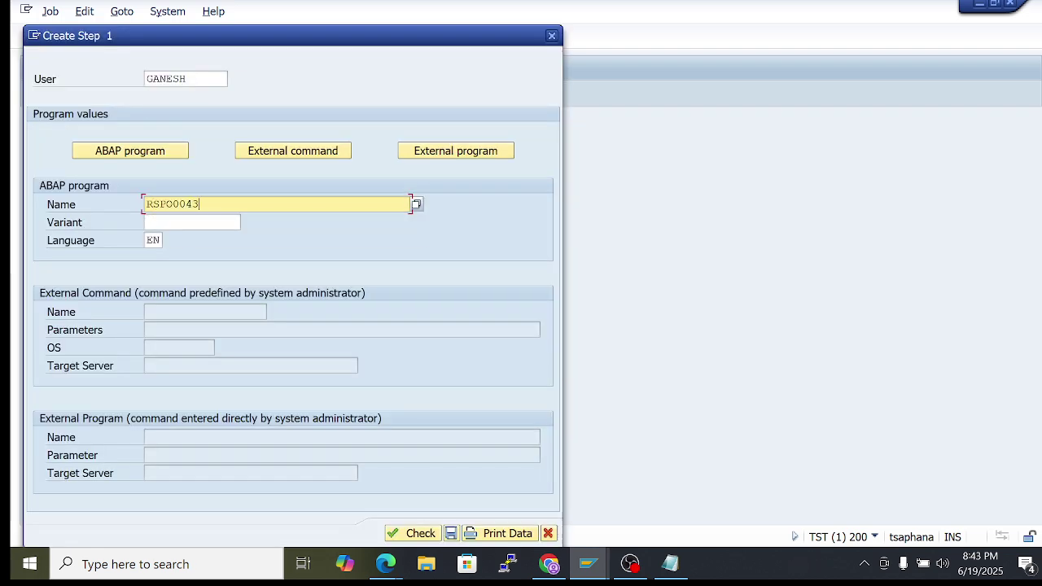
left_click(450, 533)
left_click(220, 37)
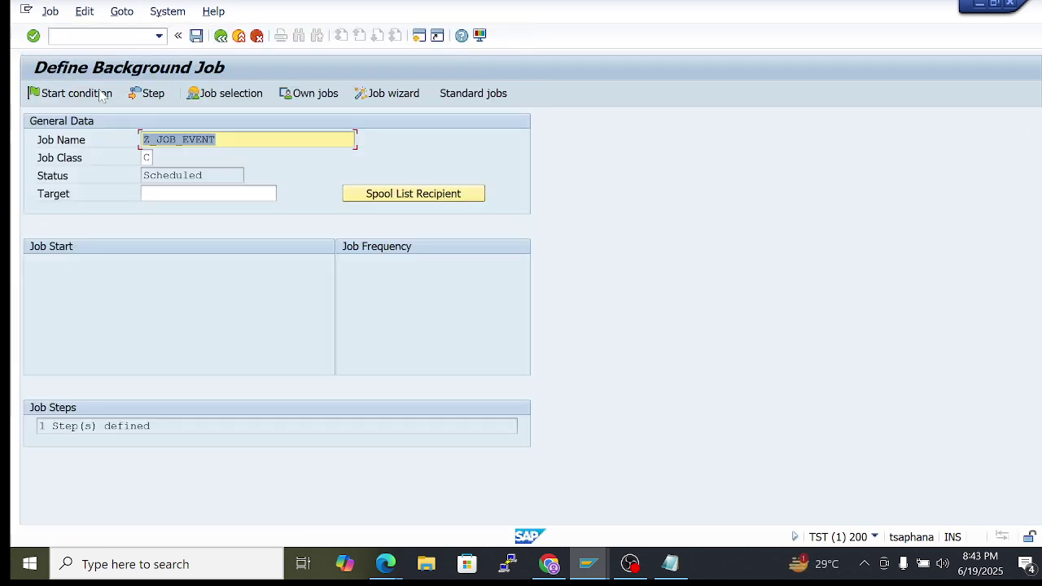
left_click(70, 93)
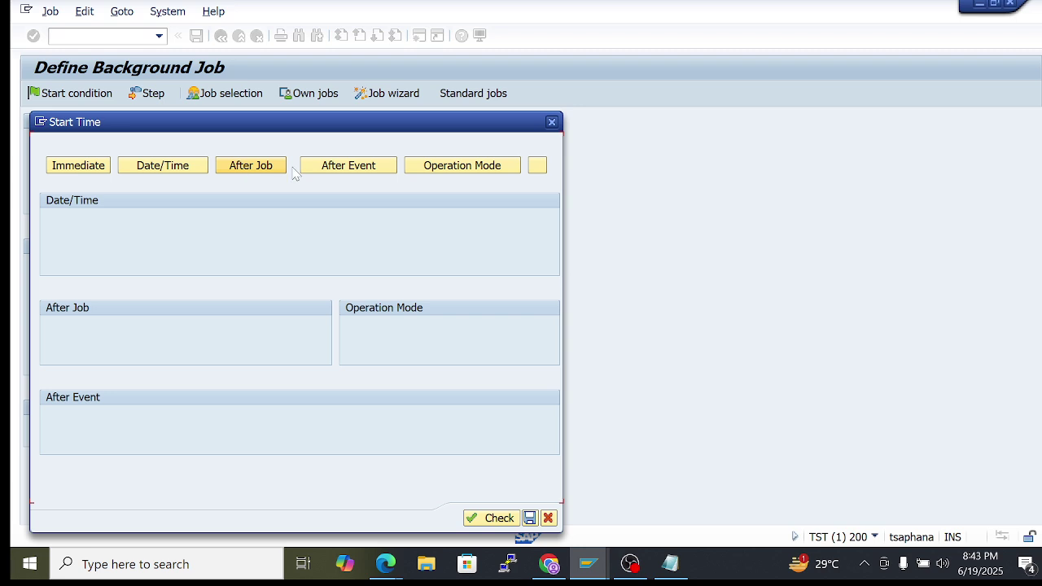
left_click_drag(333, 127, 405, 89)
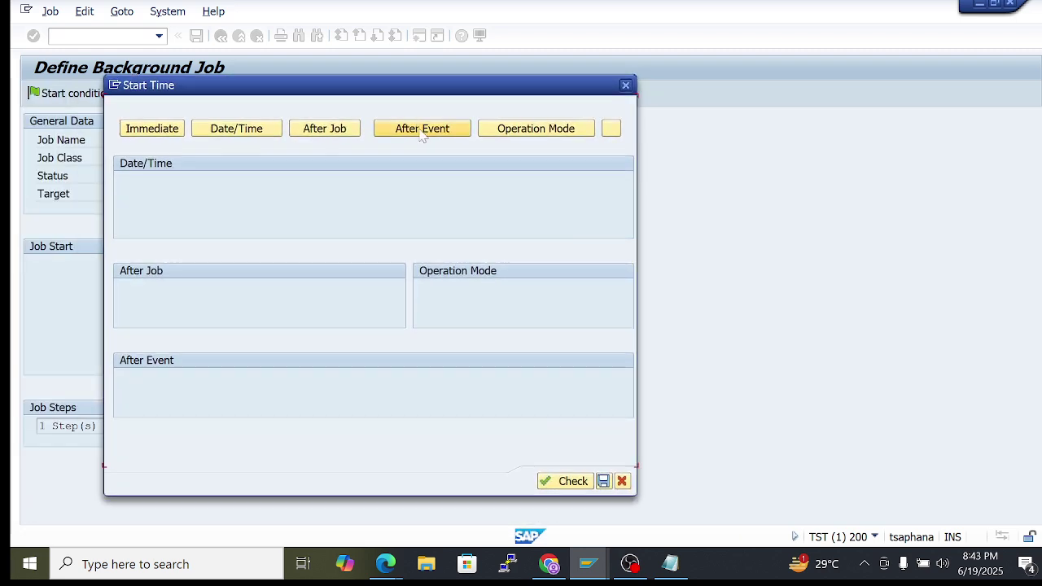
Switch to the Notepad notes and add the line "create one job --> immedeatly" below the last separator, after a blank line
mouse_move(670, 564)
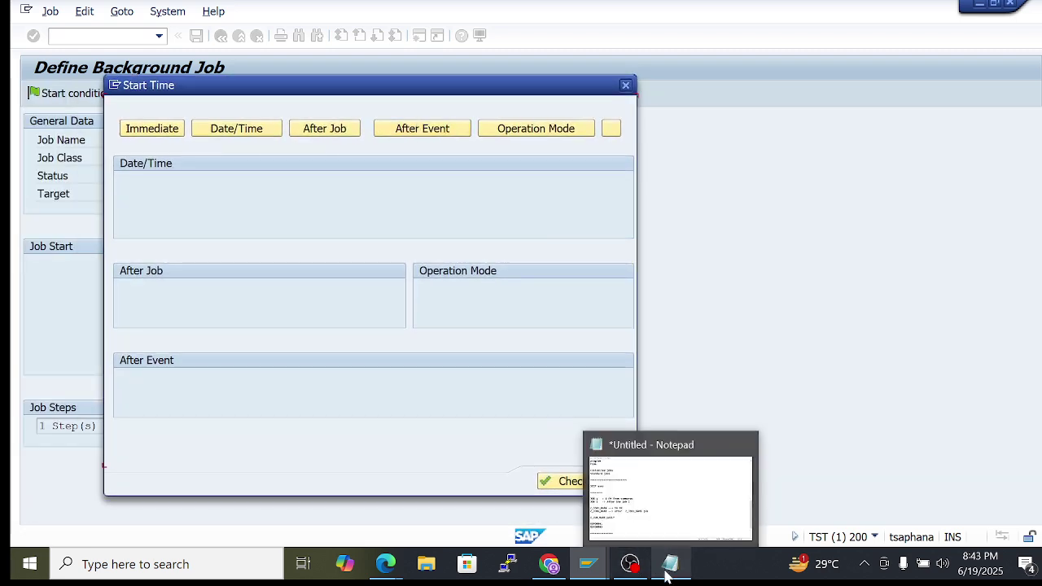
left_click(681, 497)
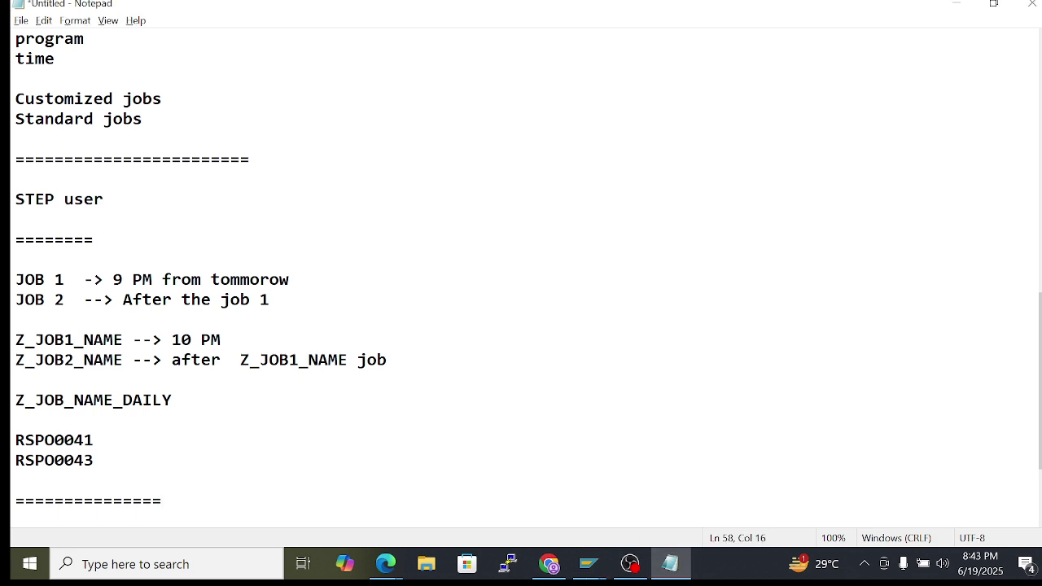
key("Return")
key("Return")
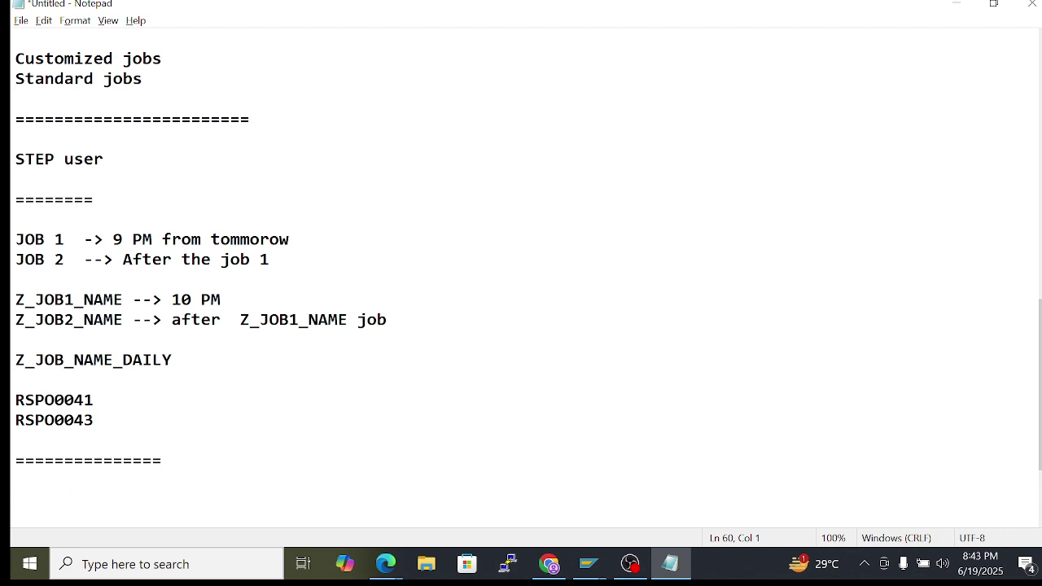
type("create one jo")
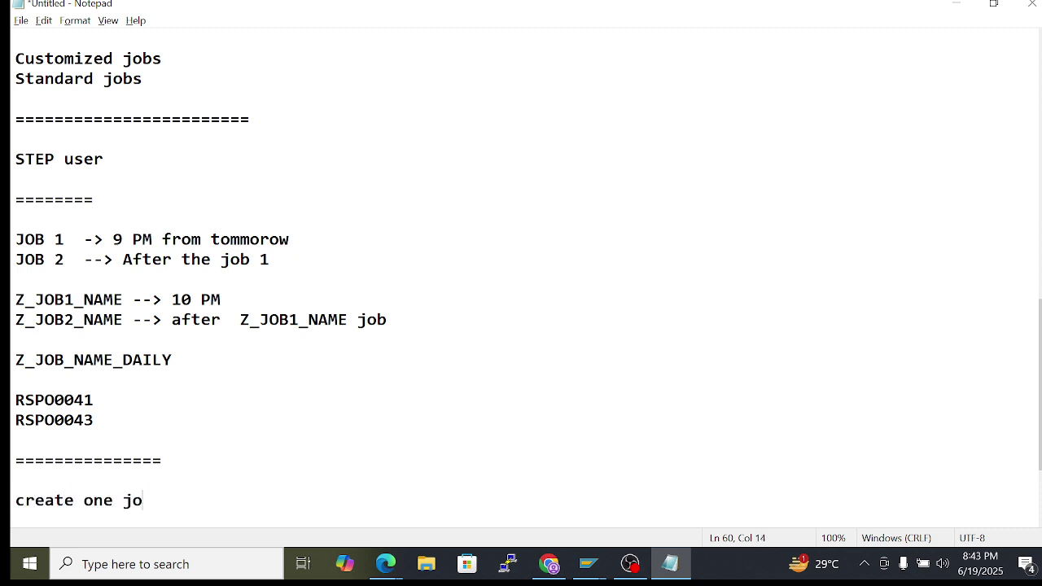
type("b -->")
key("BackSpace")
type("immed")
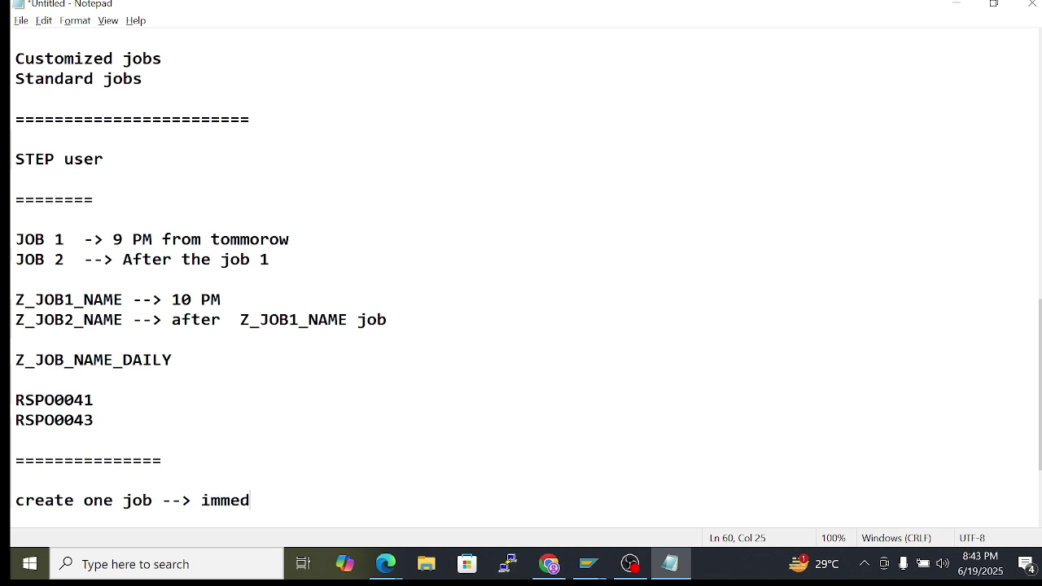
type("a")
key("BackSpace")
type("eatly")
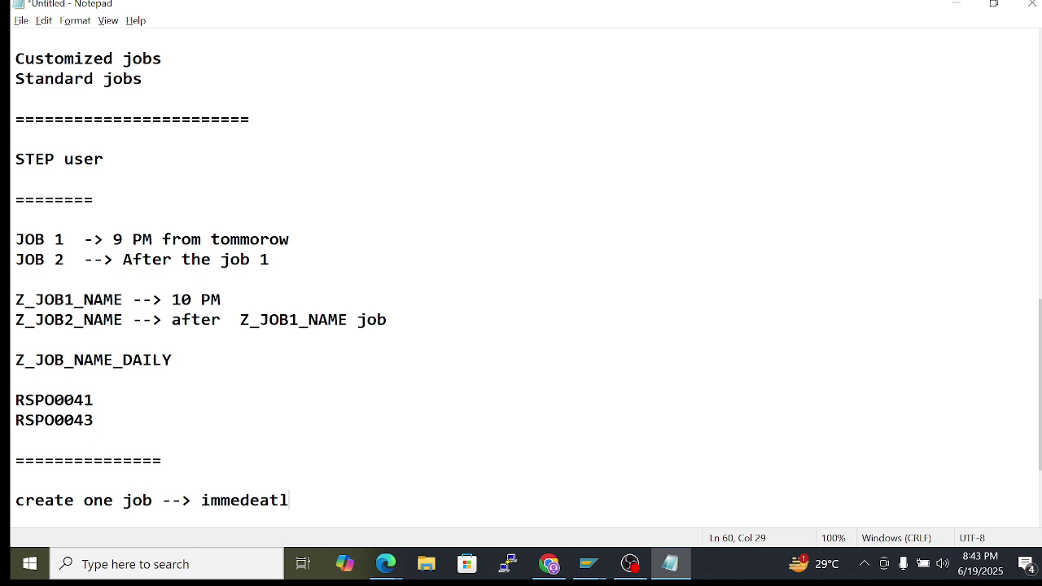
key("Home")
key("shift+Right")
key("shift+Right")
key("shift+Right")
key("shift+Right")
key("shift+Right")
key("shift+Right")
key("shift+Right")
key("shift+Right")
key("shift+Right")
key("shift+Right")
left_click(152, 500)
key("Return")
key("Return")
key("BackSpace")
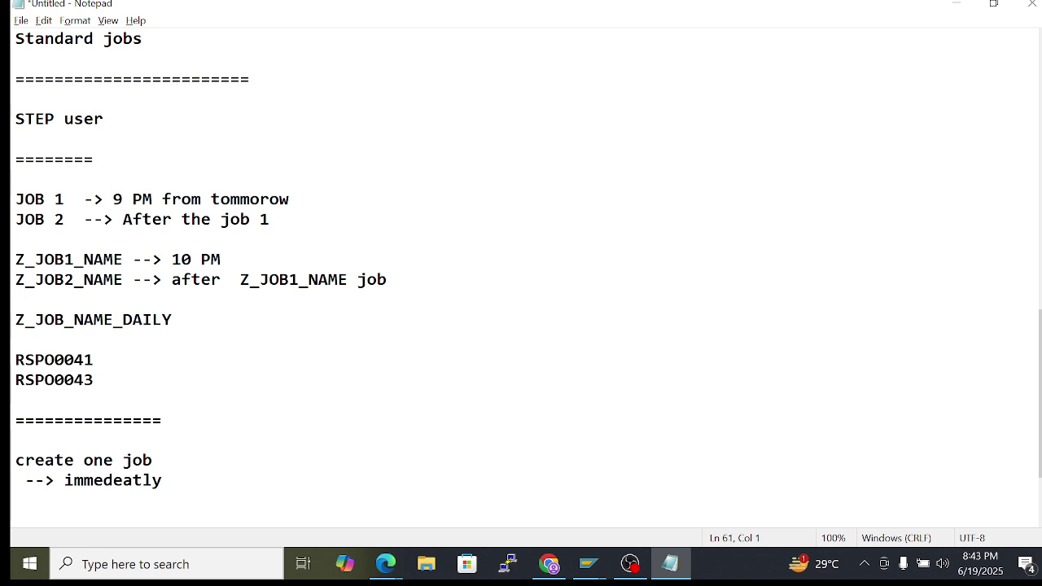
key("BackSpace")
Add the line "20 program" under the "create one job" line, leaving a blank line between, and highlight it
key("End")
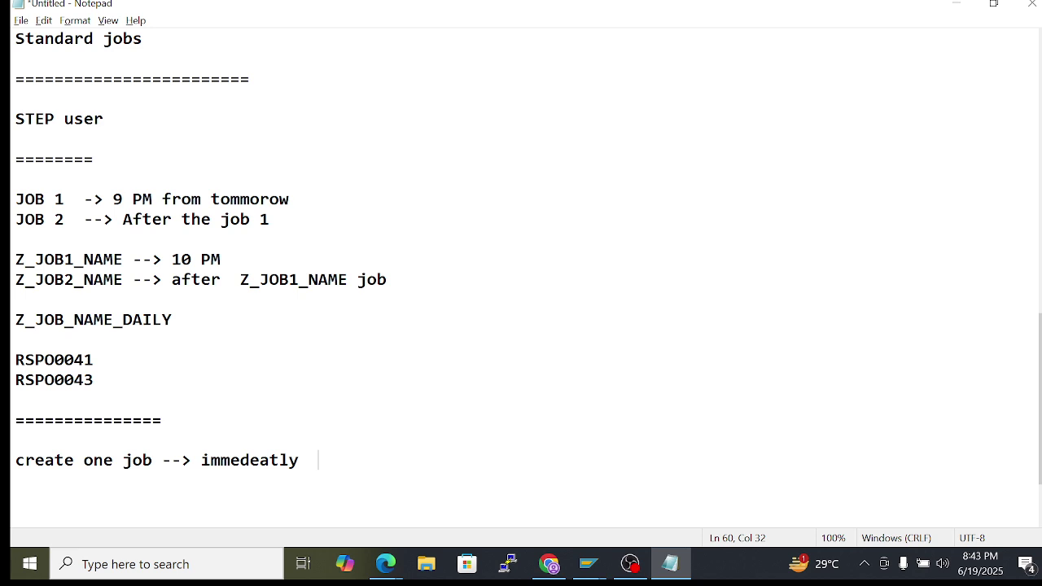
key("Return")
key("Return")
type("20 programs")
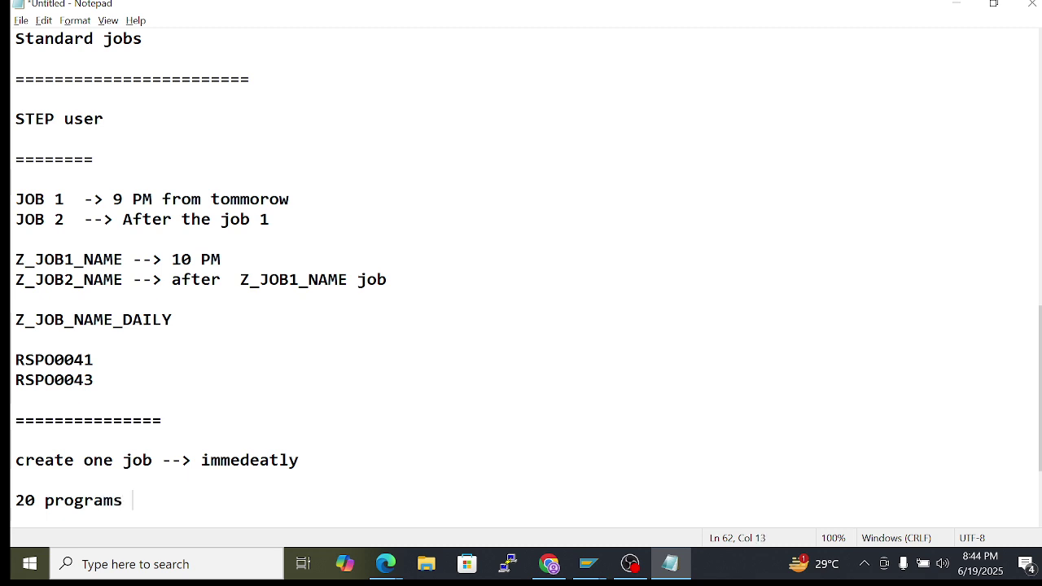
key("BackSpace")
key("BackSpace")
left_click_drag(15, 500, 113, 500)
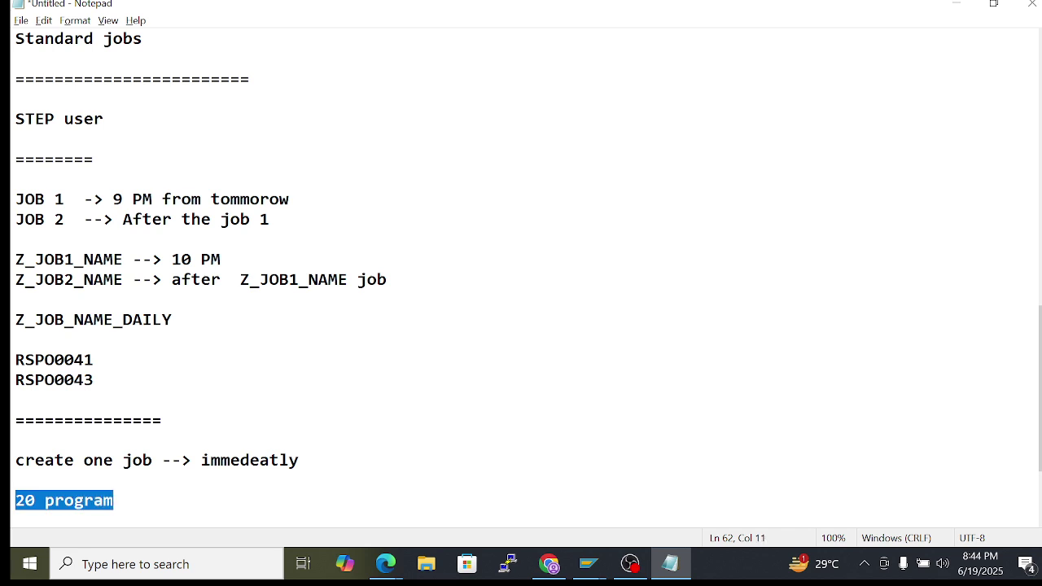
Insert an extra space before "immedeatly" and remove the blank line above "20 program"
left_click(181, 459)
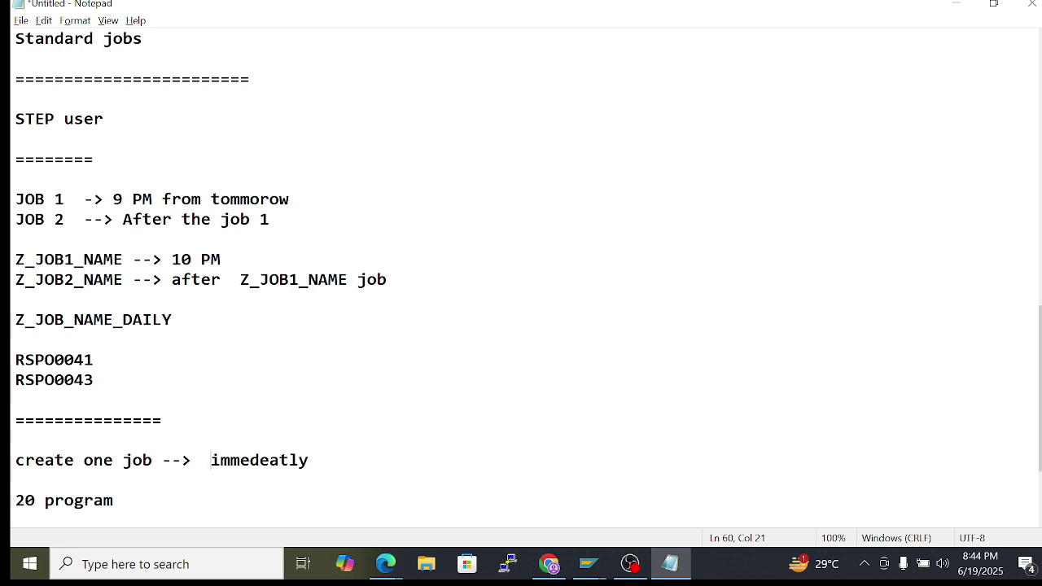
left_click(15, 479)
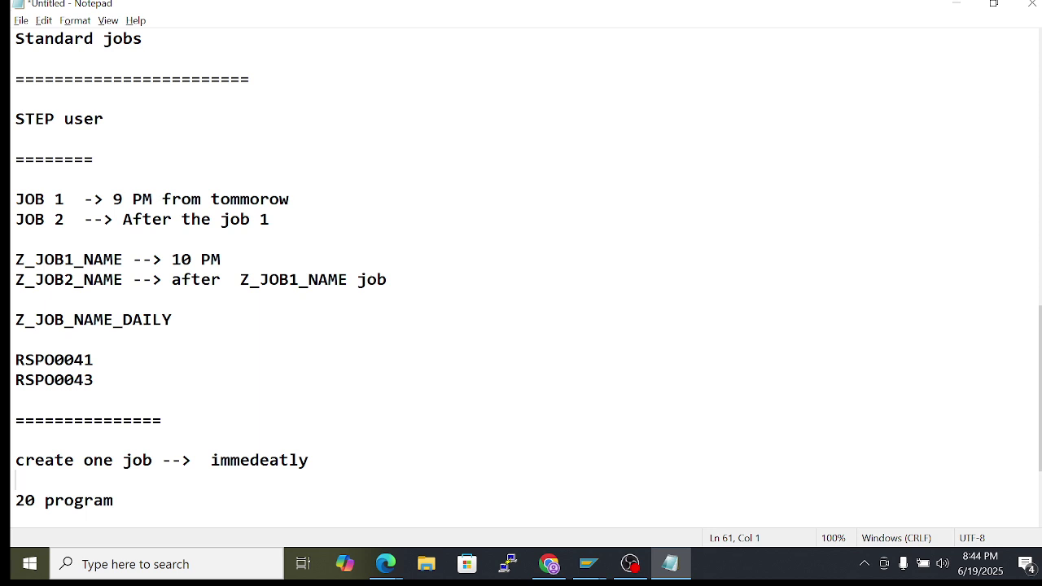
key("BackSpace")
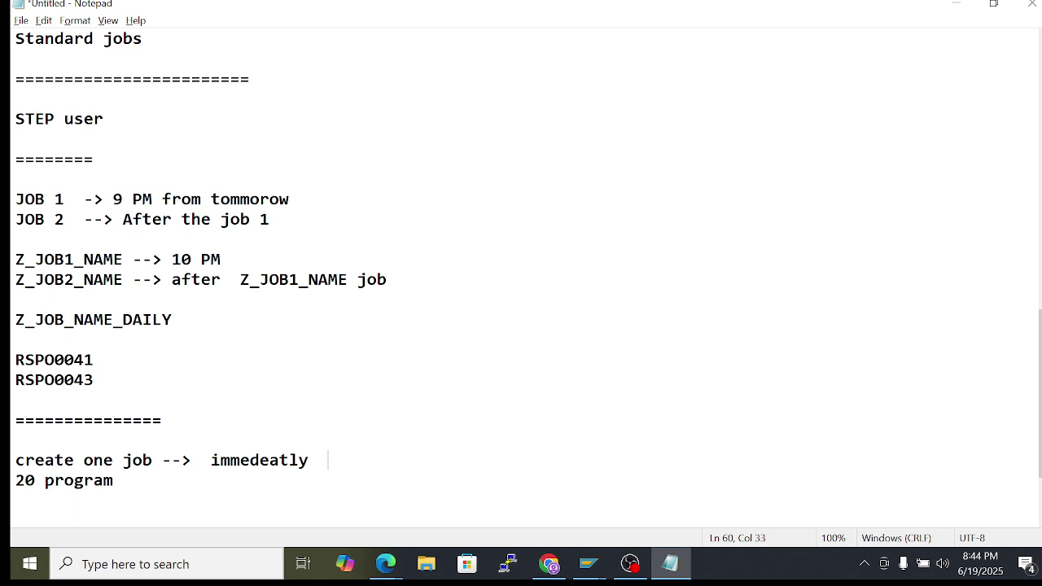
left_click(122, 480)
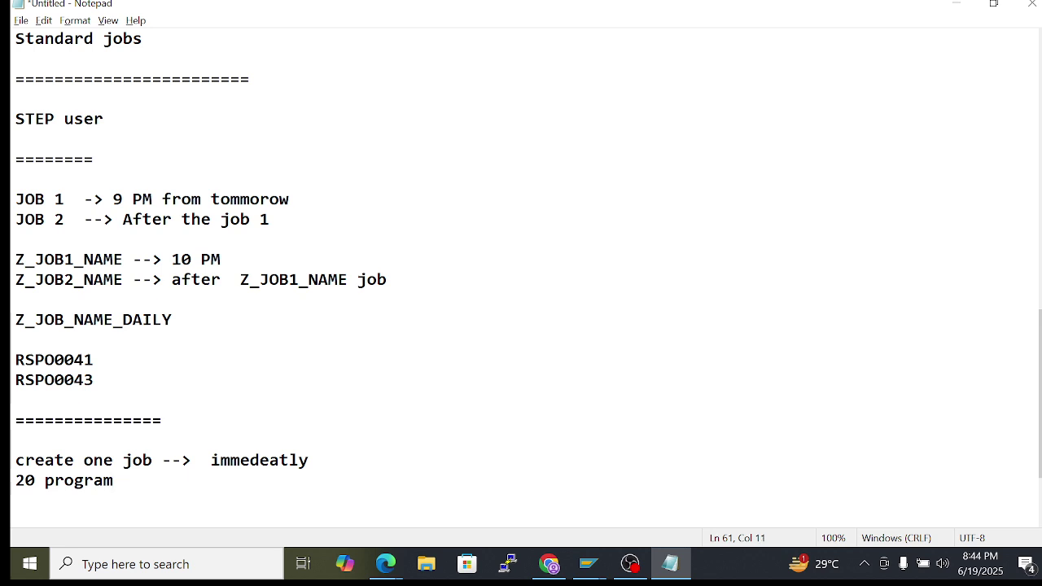
Highlight "immedeatly" and start a new line below "20 program", leaving a blank line between
left_click_drag(210, 459, 318, 460)
left_click(124, 480)
key("shift+Left")
key("BackSpace")
key("Return")
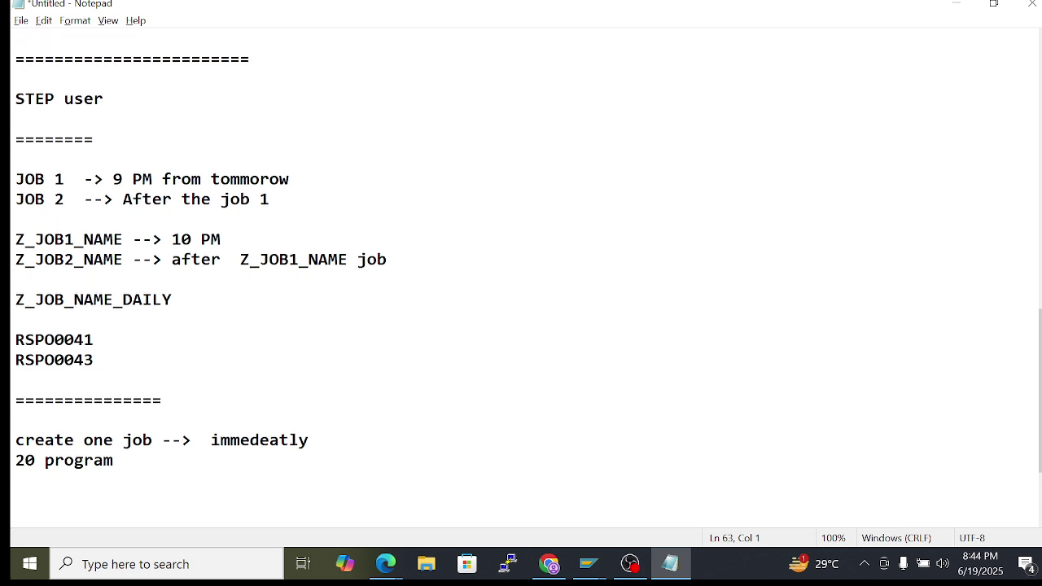
Review the "create one job" note by highlighting its opening words
key("shift+Right")
key("shift+Right")
key("shift+Right")
key("shift+Right")
key("shift+Right")
key("shift+Right")
key("shift+Right")
key("shift+Right")
key("shift+Right")
key("shift+Right")
key("shift+Right")
key("shift+Right")
key("shift+Right")
key("shift+Right")
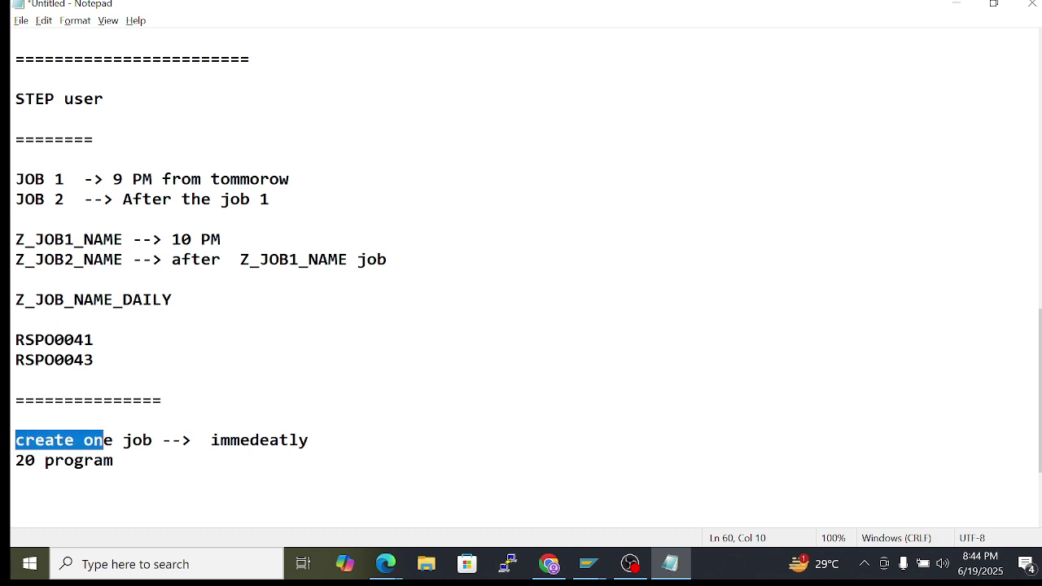
key("Down")
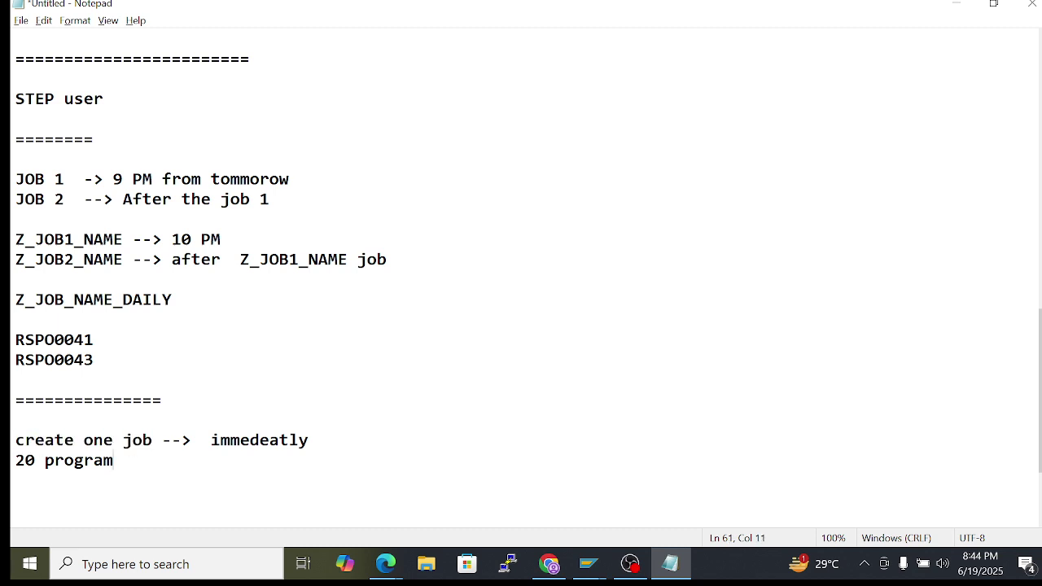
Capitalize the first letter of "create one job" and highlight the phrase
left_click(25, 439)
key("BackSpace")
type("C")
key("Home")
key("ctrl+shift+Right")
key("ctrl+shift+Right")
key("ctrl+shift+Right")
key("shift+Left")
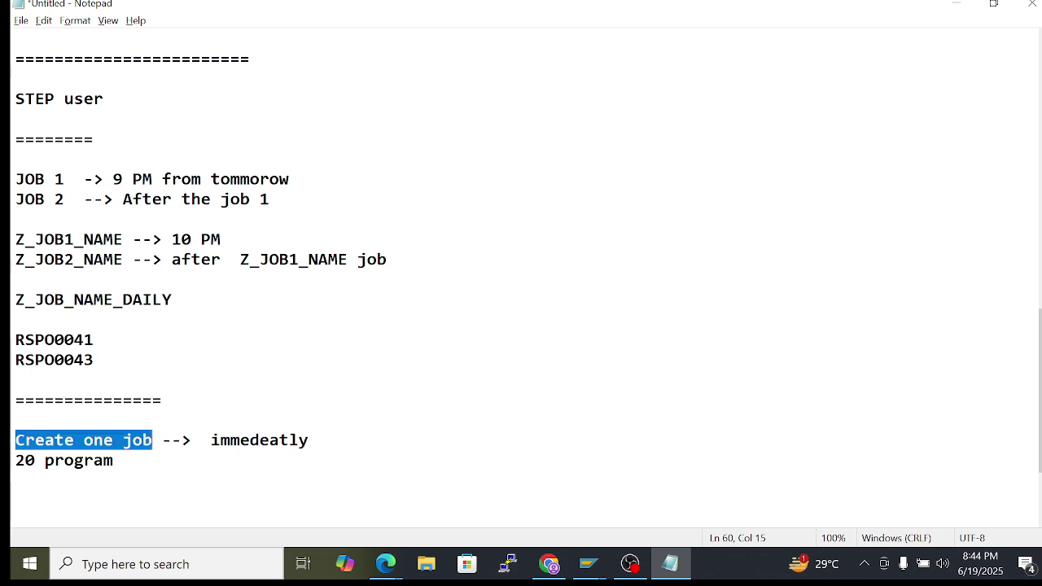
Highlight "20 program" in the notes and review it together with the RSPO program names
key("Down")
key("Home")
key("shift+Right")
key("shift+Right")
key("shift+Right")
key("shift+Right")
key("shift+Right")
key("shift+Right")
key("shift+Right")
key("shift+Right")
key("shift+Right")
key("shift+Right")
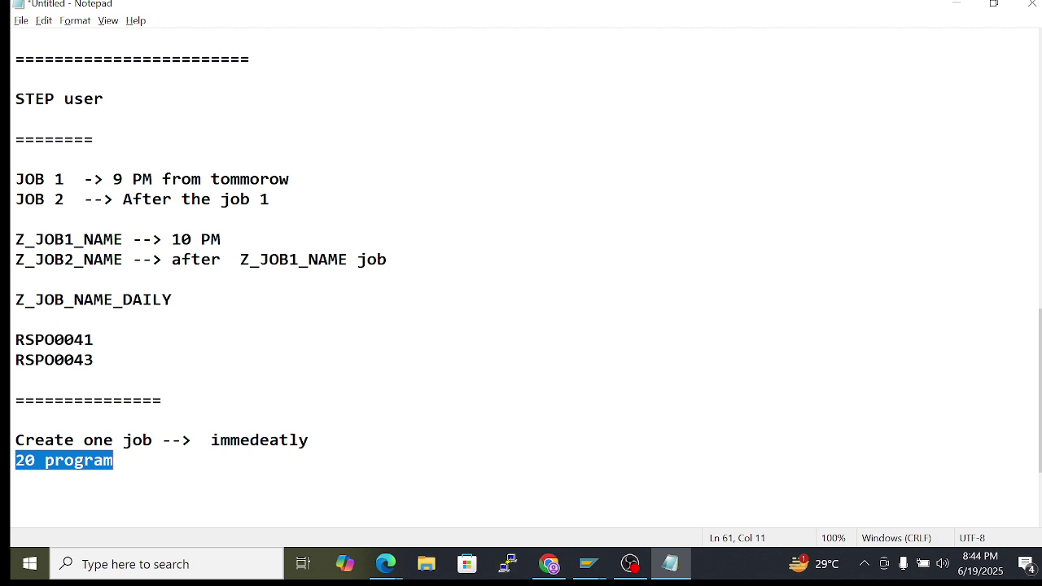
mouse_move(588, 564)
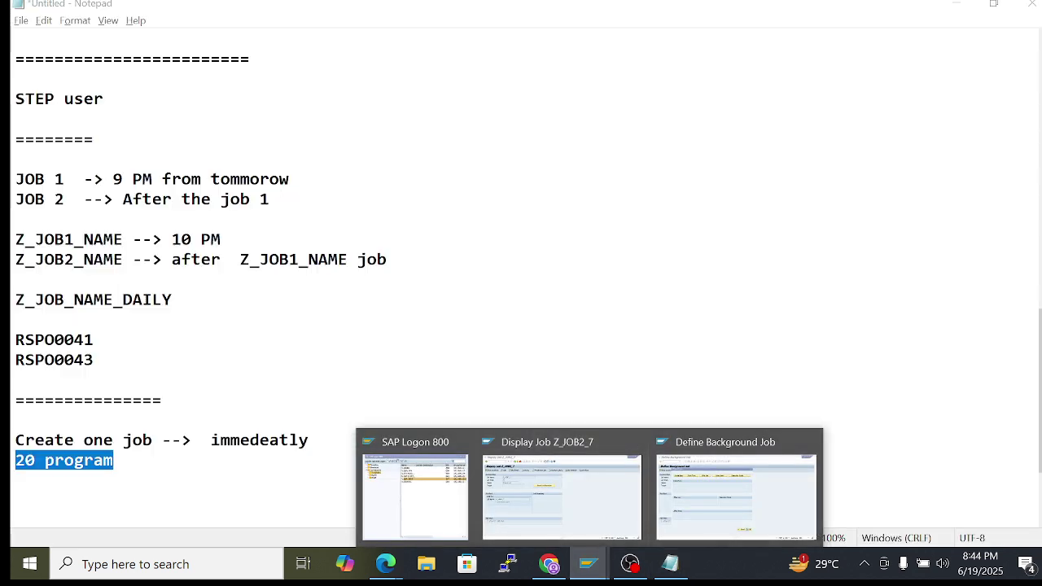
left_click(93, 339)
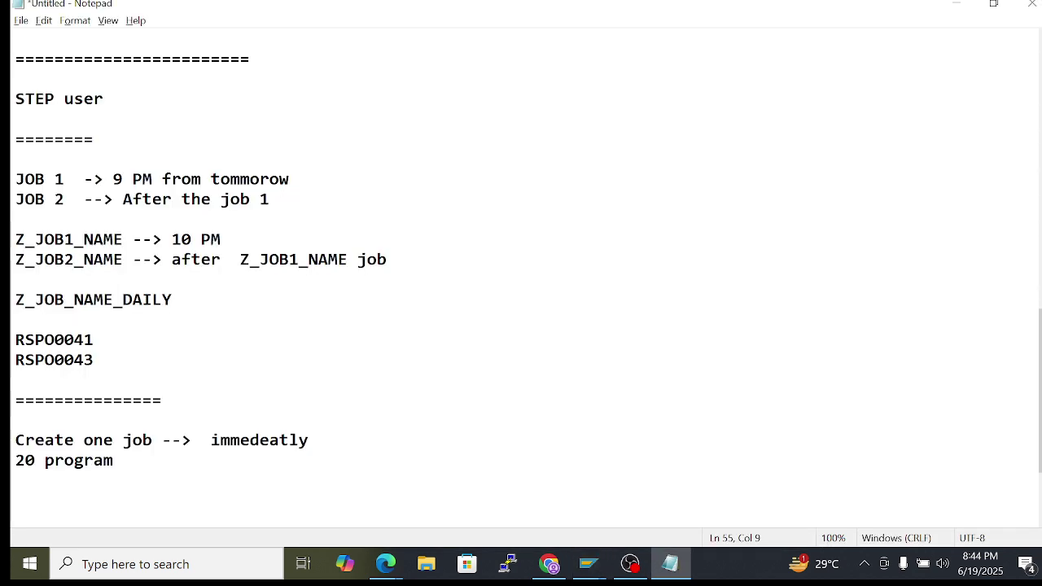
left_click(114, 460)
Switch to the Define Background Job window in SAP and choose After Event as the start condition
mouse_move(588, 563)
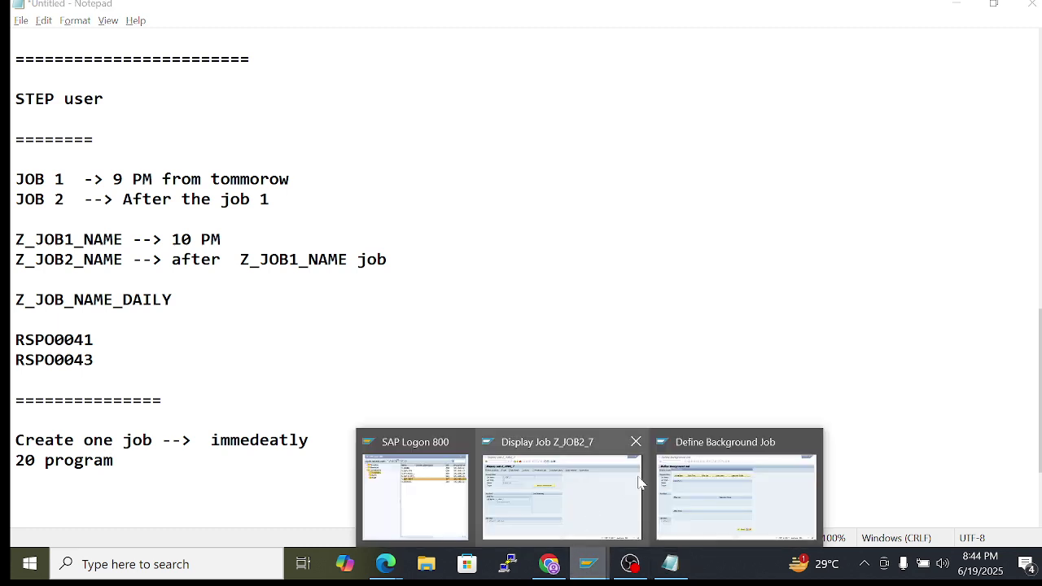
left_click(587, 488)
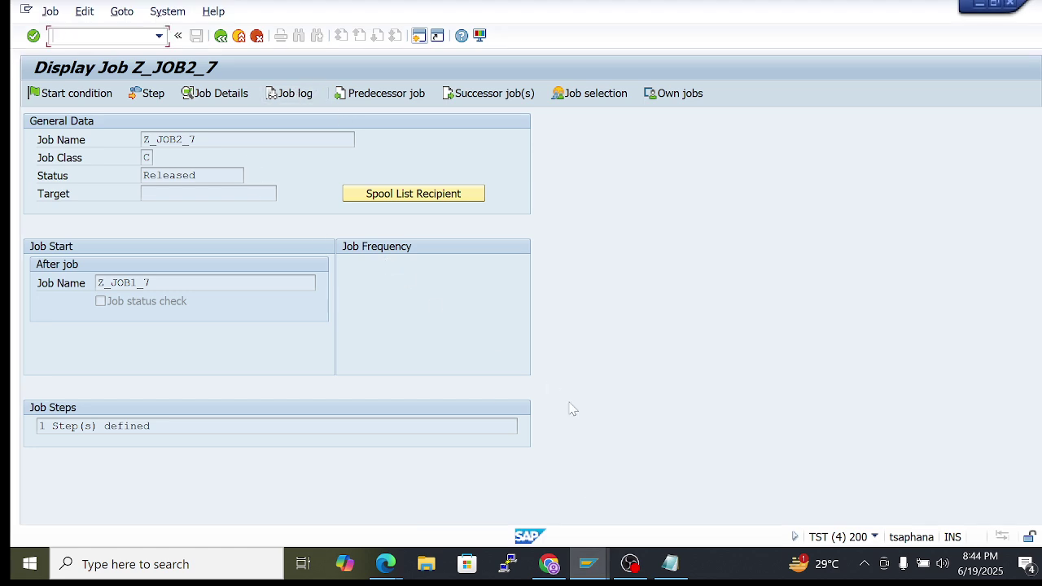
mouse_move(596, 576)
left_click(704, 494)
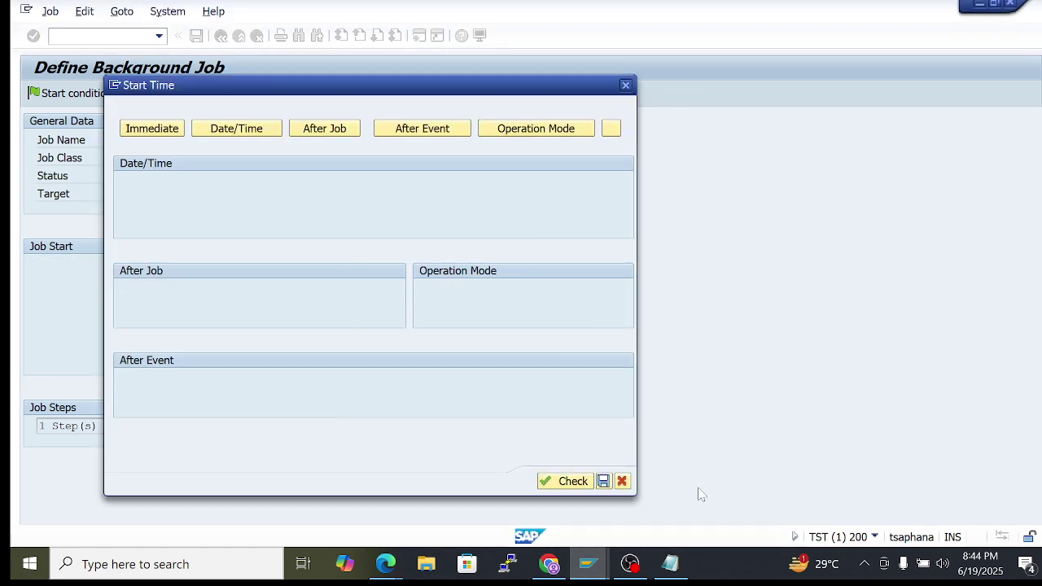
left_click(422, 128)
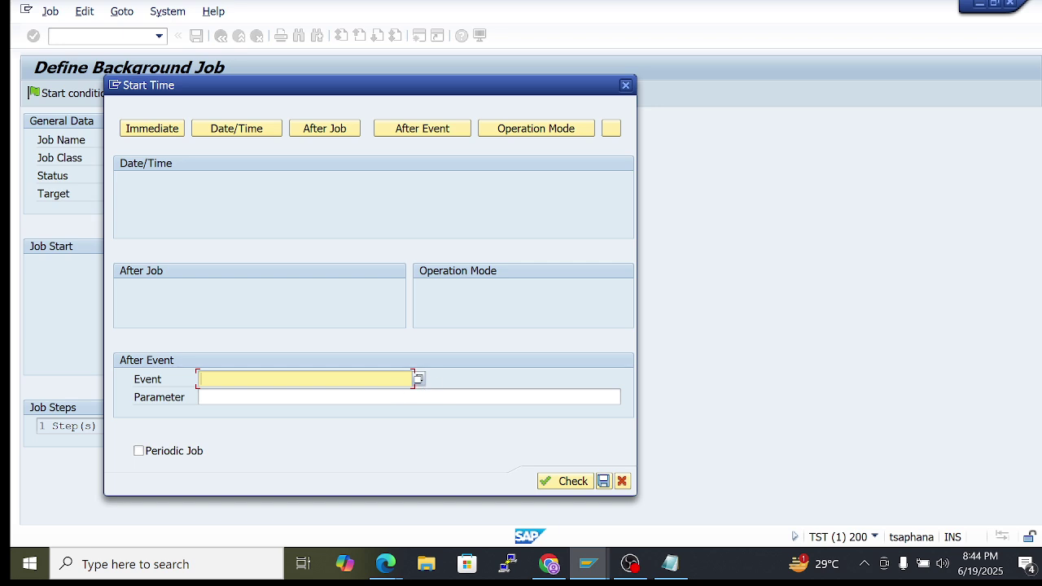
key("Tab")
key("shift+Tab")
Write "SM62" on the new line in the notes, and close the Start Time dialog in SAP without saving
left_click(670, 563)
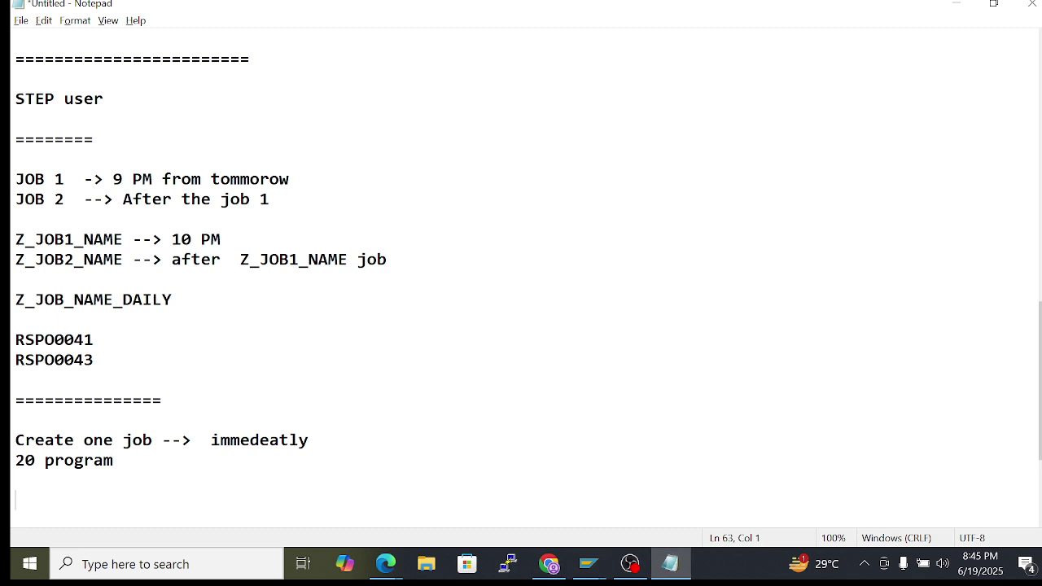
type("SM62")
mouse_move(589, 563)
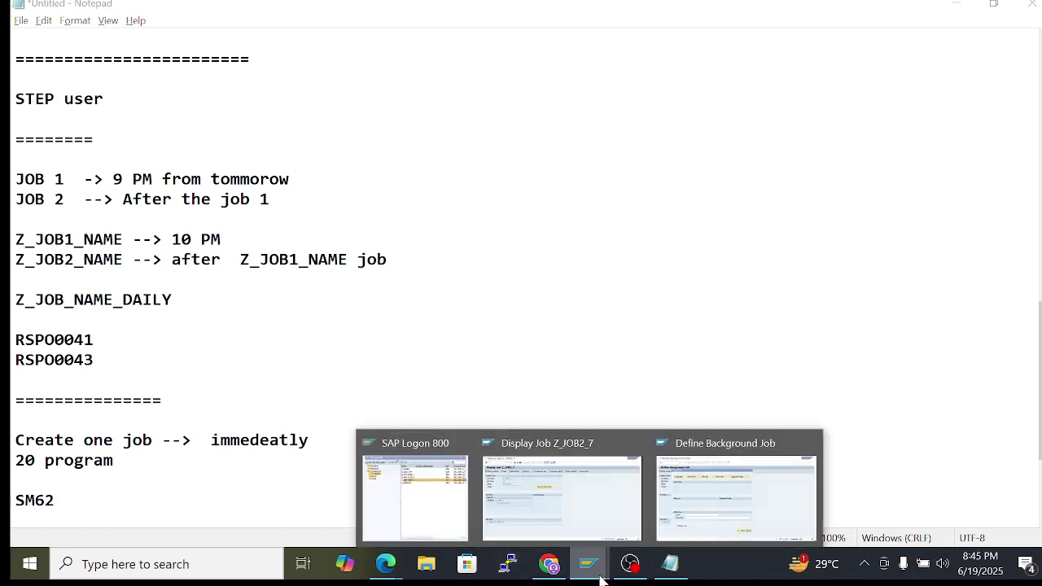
left_click(738, 484)
left_click(625, 85)
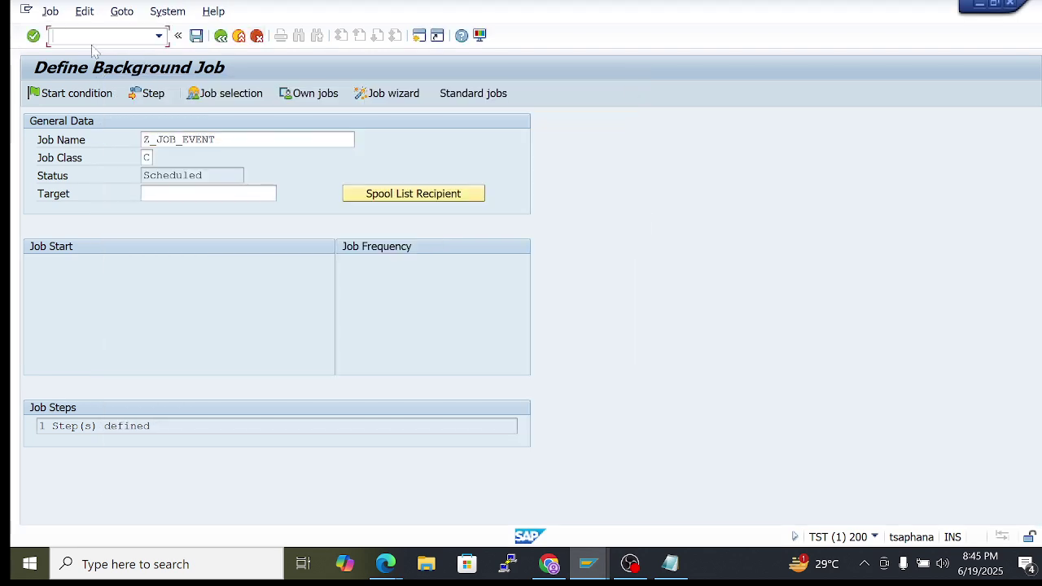
Go to transaction SM62 and display the list of background processing events
type("/NSM5")
key("BackSpace")
type("62")
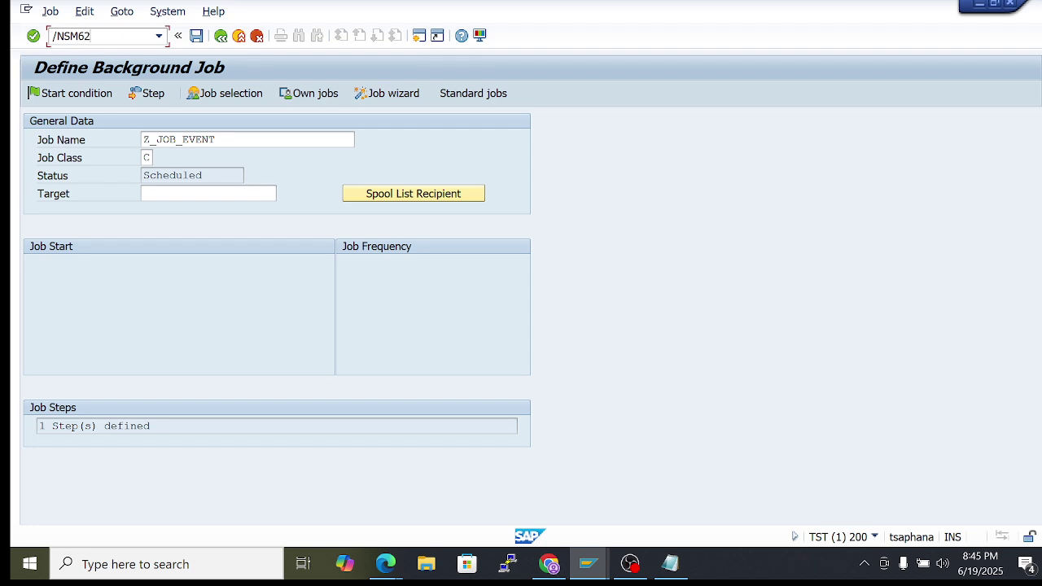
key("Return")
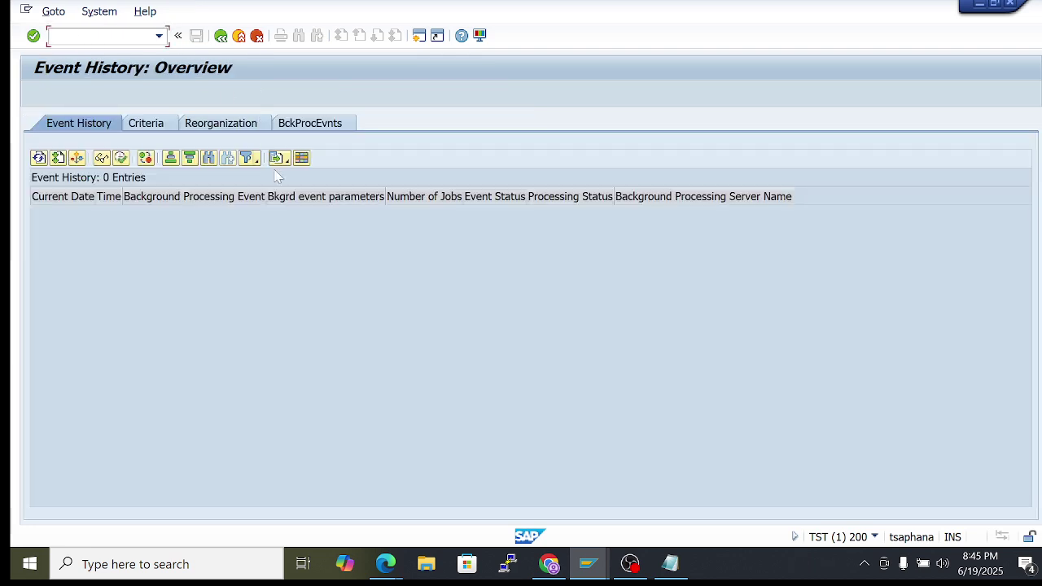
left_click(334, 124)
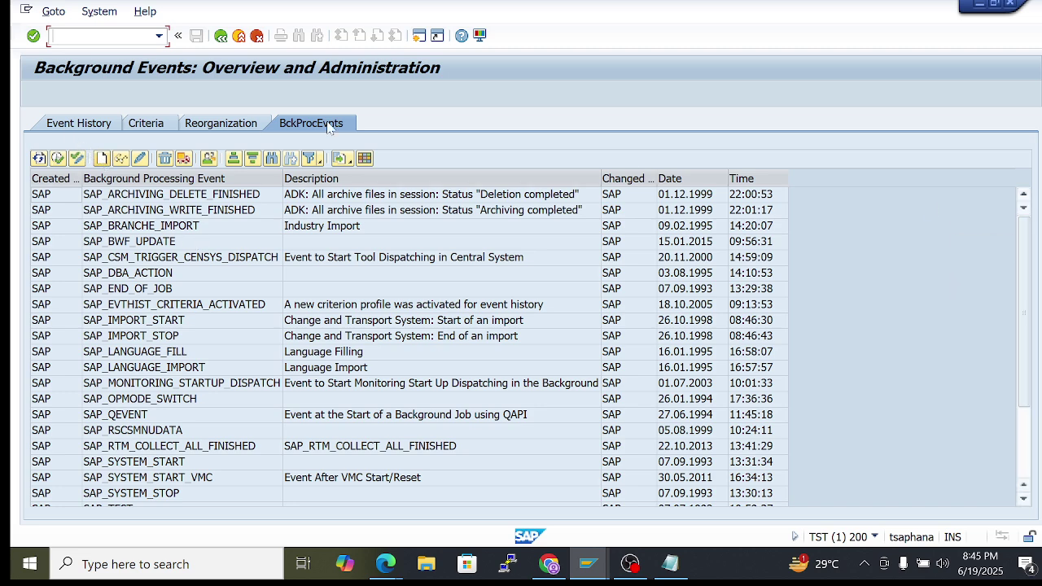
Create background event Z_EVENT_1 with description "event for job trigger", save it, and select it in the event list
left_click(102, 159)
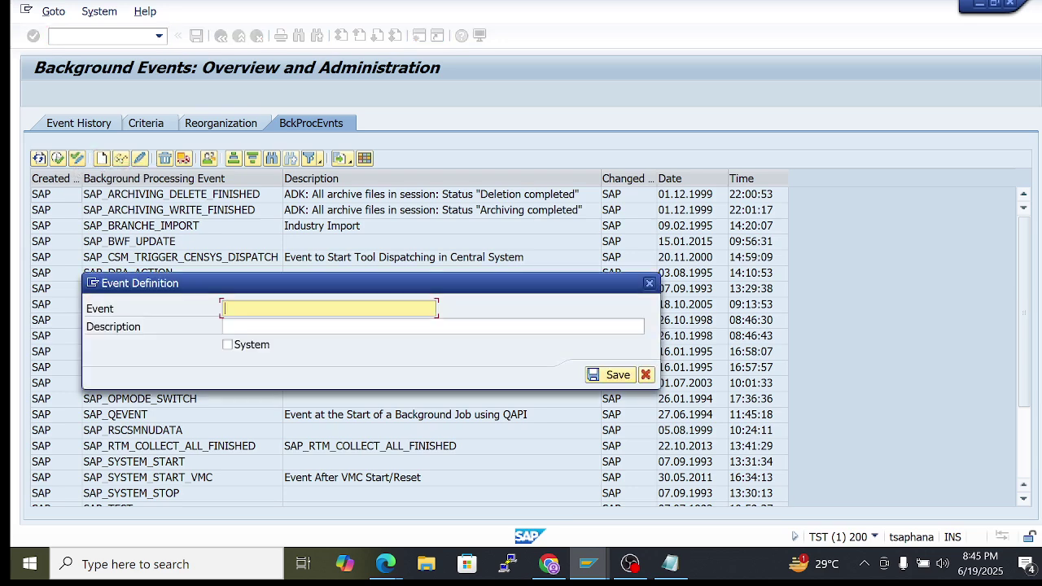
type("Z_EVENT_1")
key("Tab")
type("e")
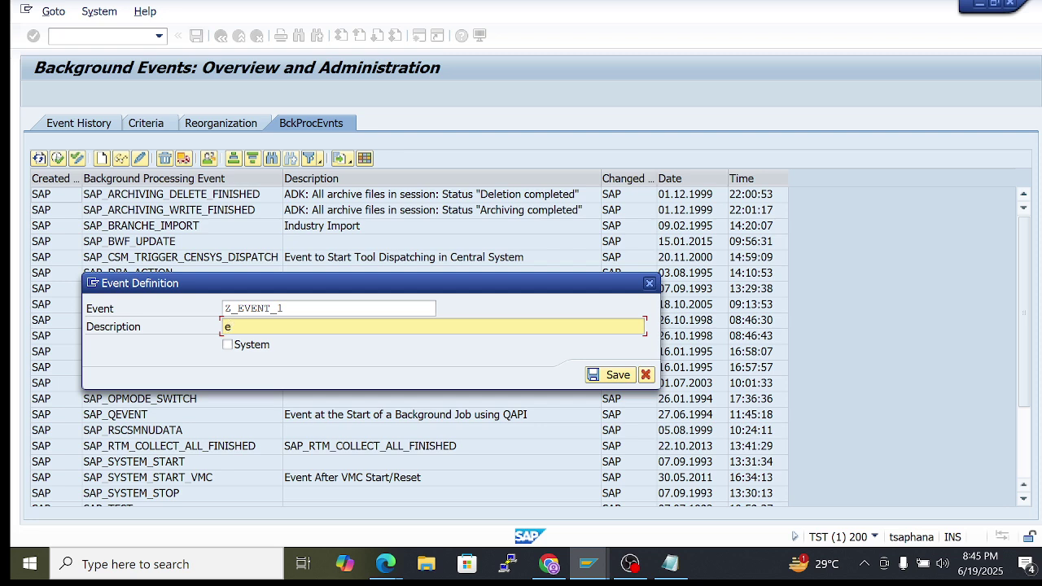
type("vent for job trigger")
left_click(610, 374)
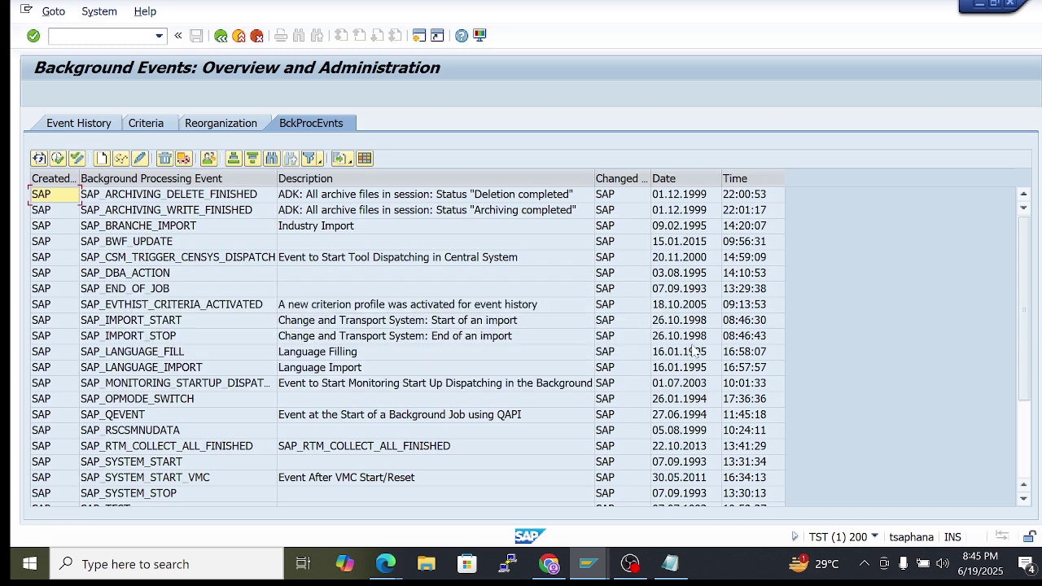
scroll(570, 391, "down", 3)
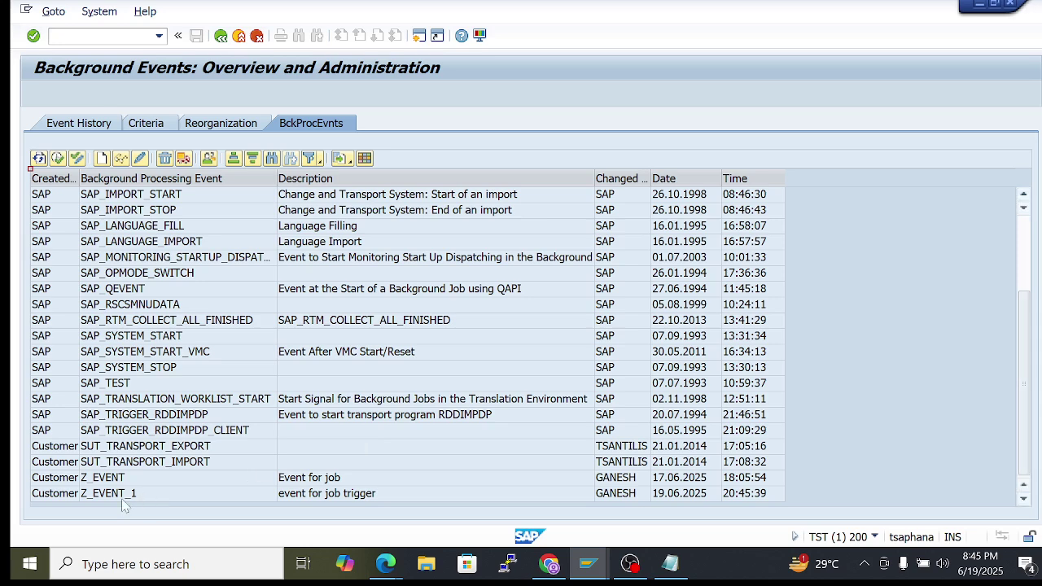
left_click(51, 494)
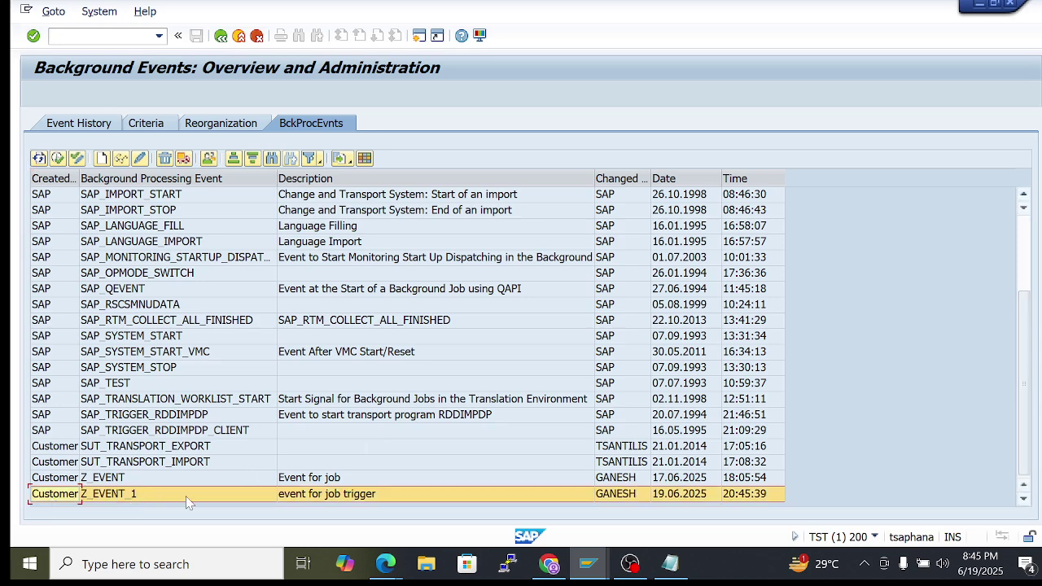
Switch to the SAP session displaying job Z_JOB2_7, go to transaction SM36, and enter job name Z_JOB_EVENT
mouse_move(598, 570)
left_click(570, 501)
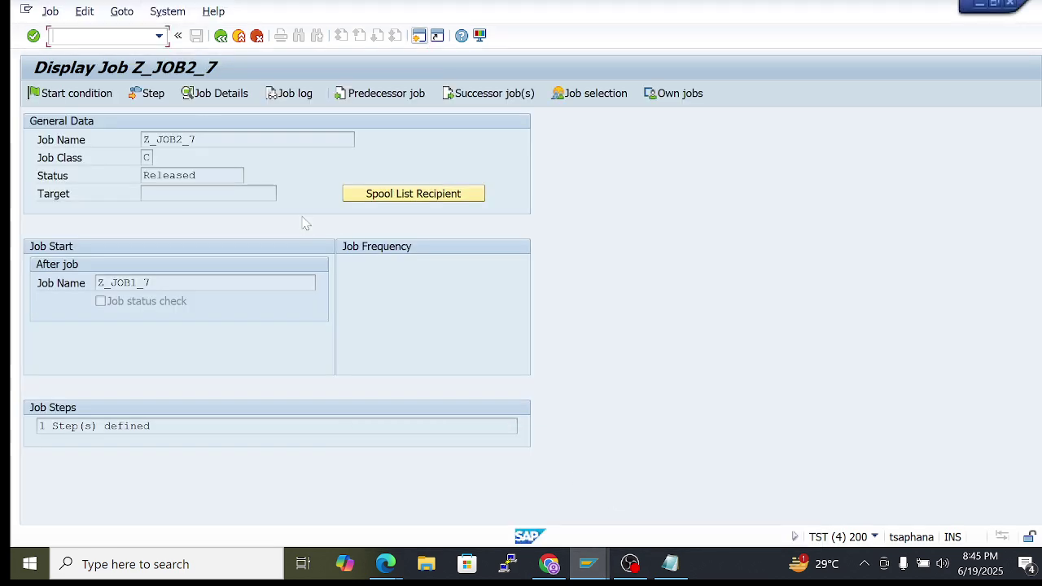
left_click(96, 36)
type("/nsm36")
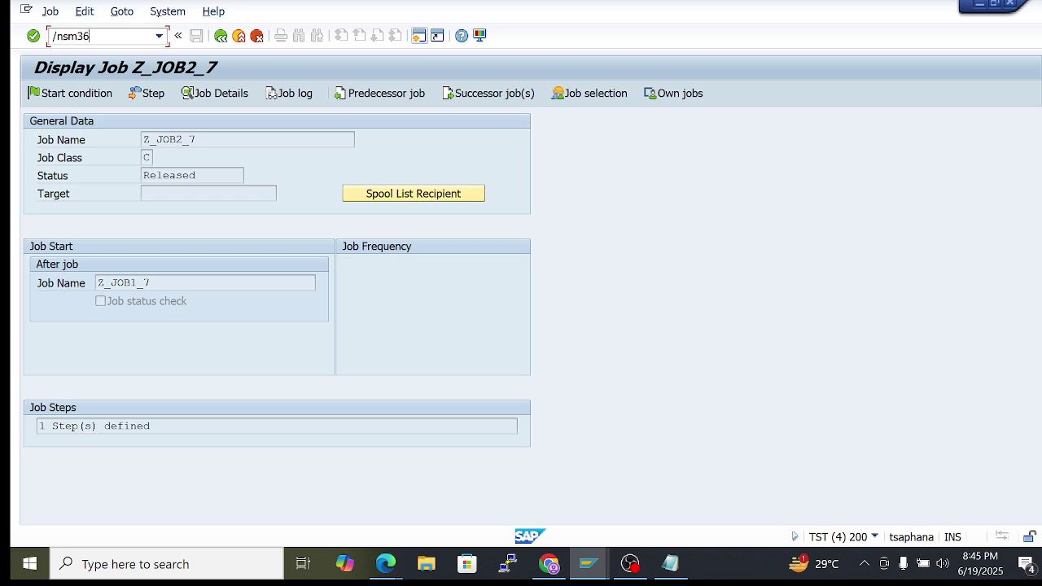
key("Return")
key("Down")
key("Down")
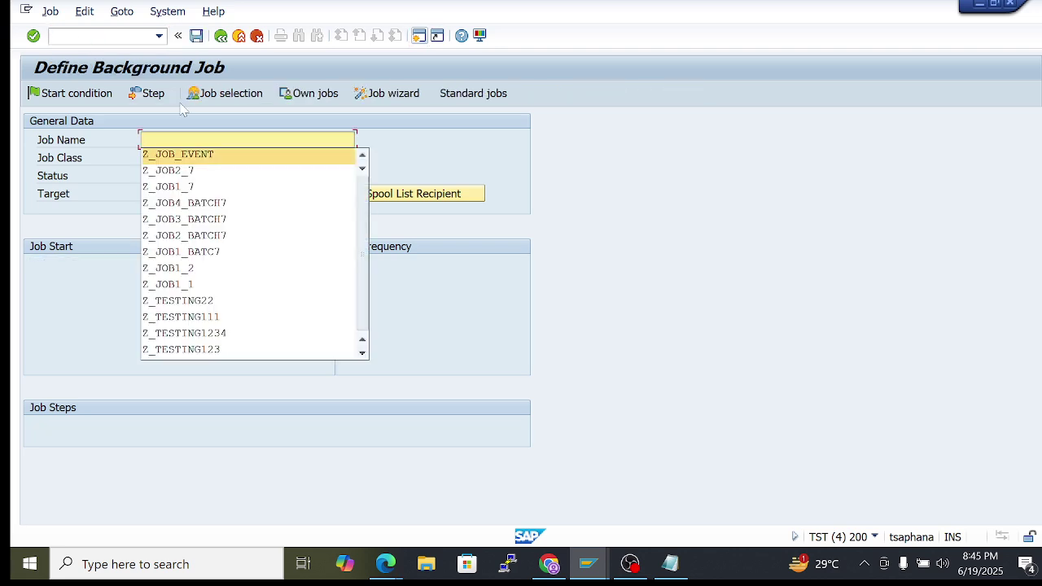
key("Return")
Add a job step that runs ABAP program RSPO0043, save it, and return to the job definition
left_click(147, 93)
type("R")
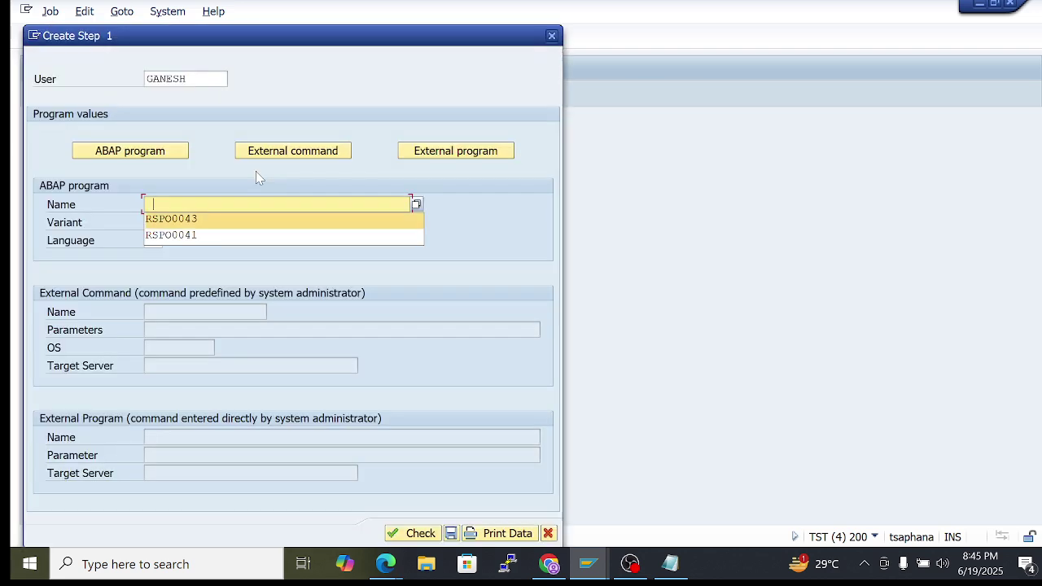
key("Down")
key("Return")
left_click(450, 533)
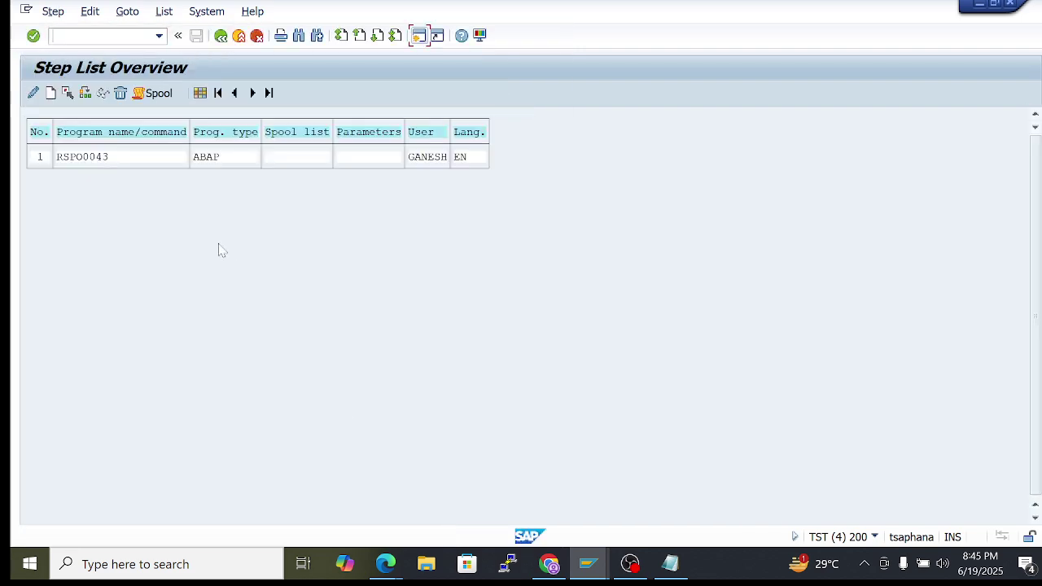
left_click(220, 36)
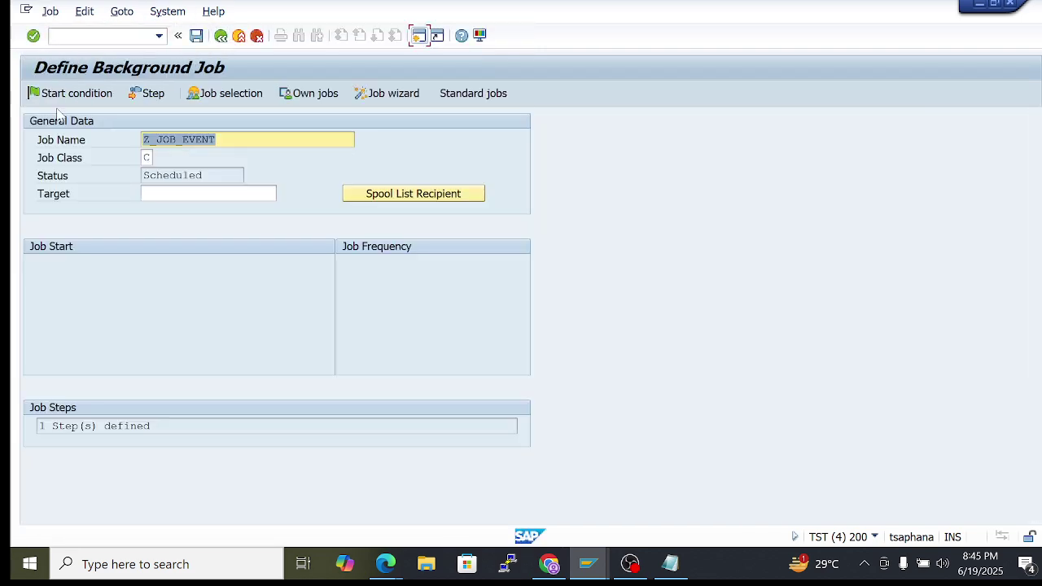
left_click(177, 140)
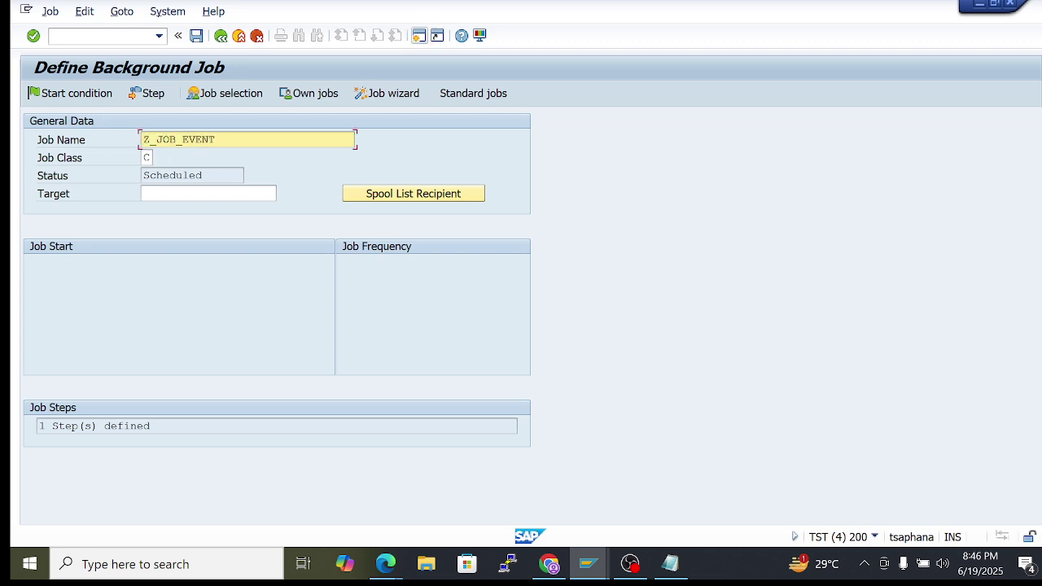
left_click(144, 139)
left_click(149, 139)
left_click(168, 139)
left_click(155, 139)
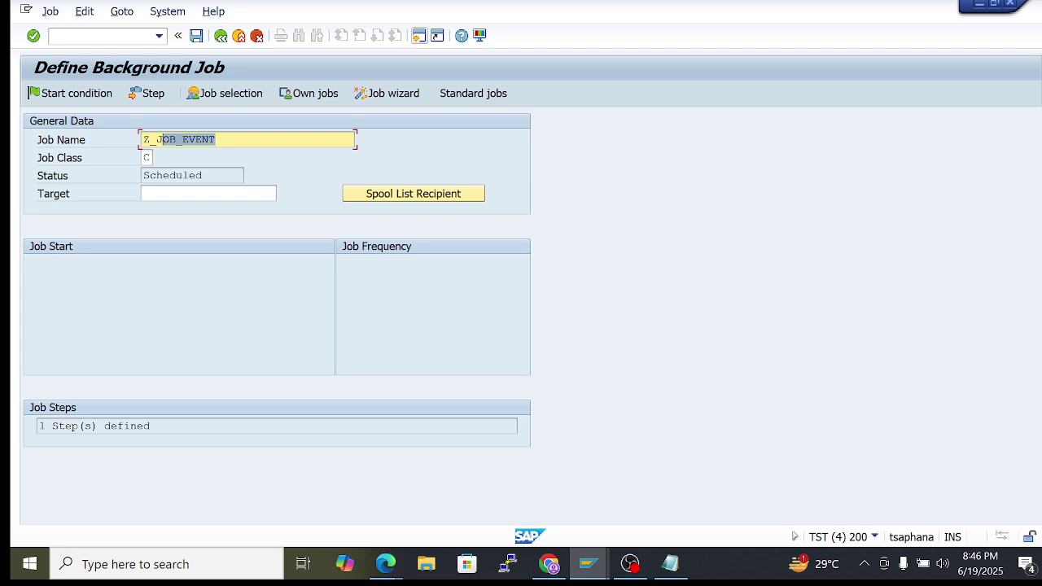
Choose After Event as the job's start condition and pick Z_EVENT_1 from the list of background events
left_click(63, 95)
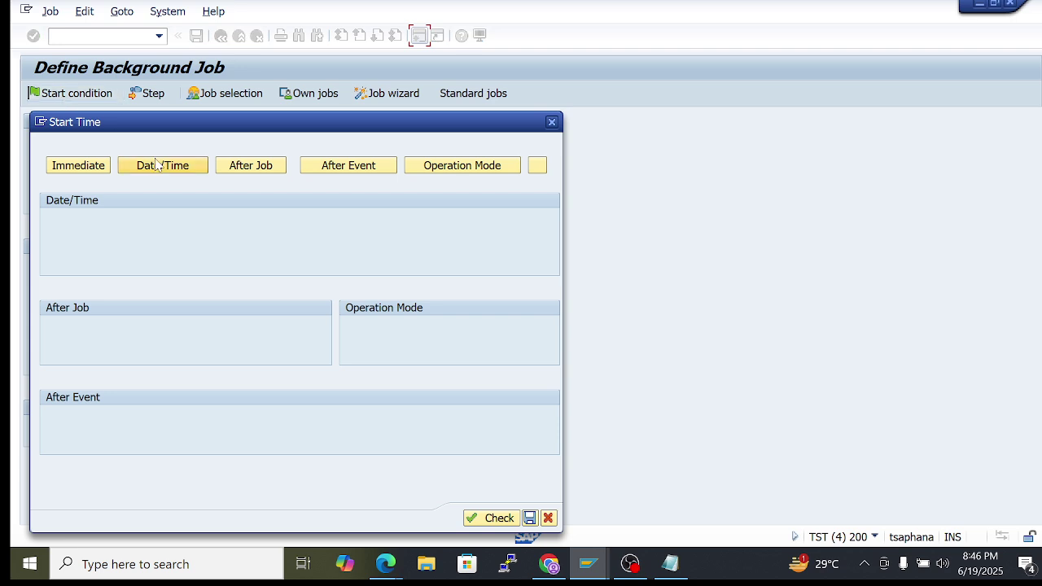
left_click(344, 166)
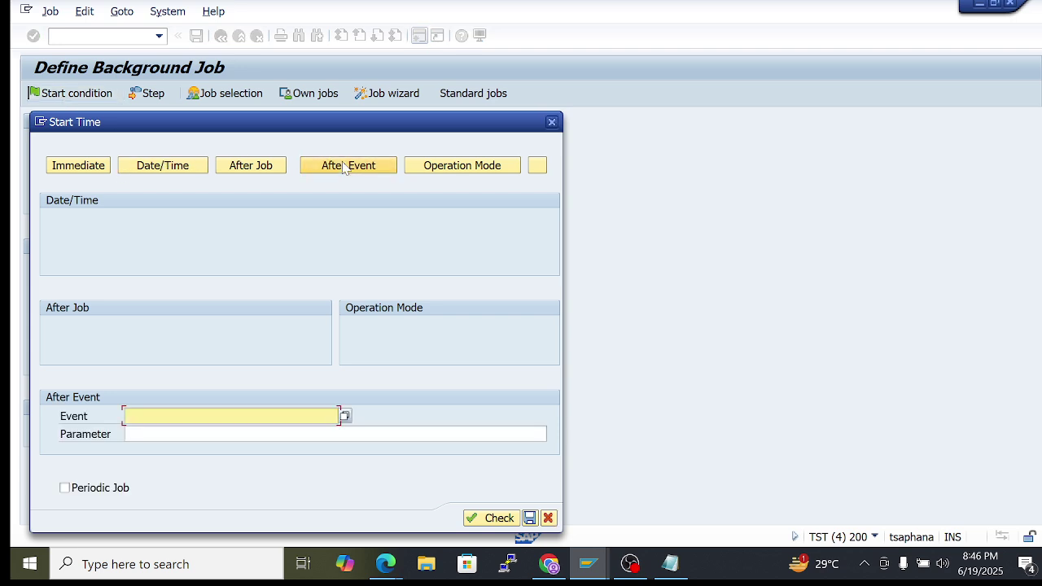
left_click_drag(363, 129, 372, 93)
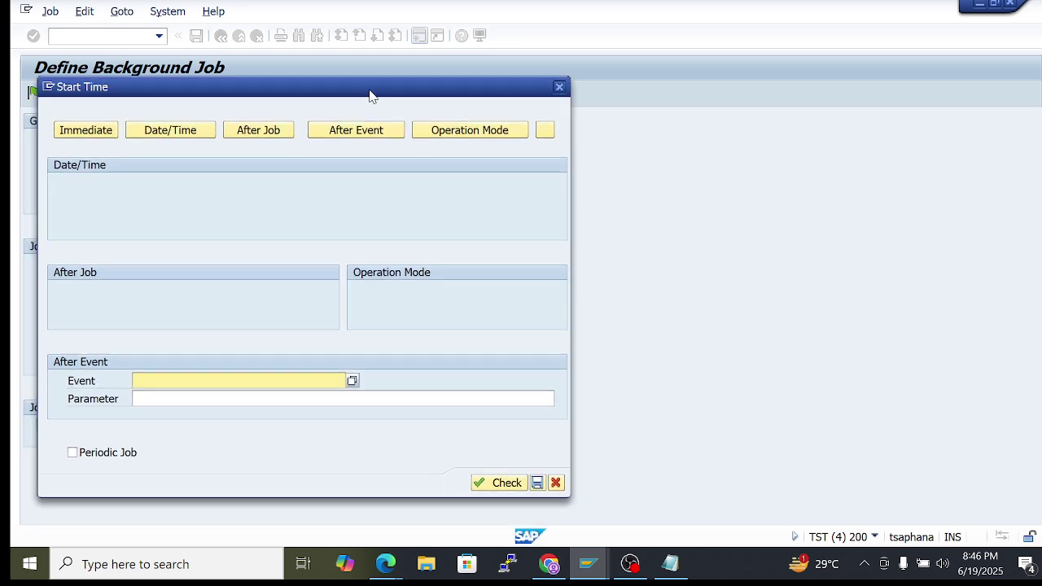
left_click(352, 382)
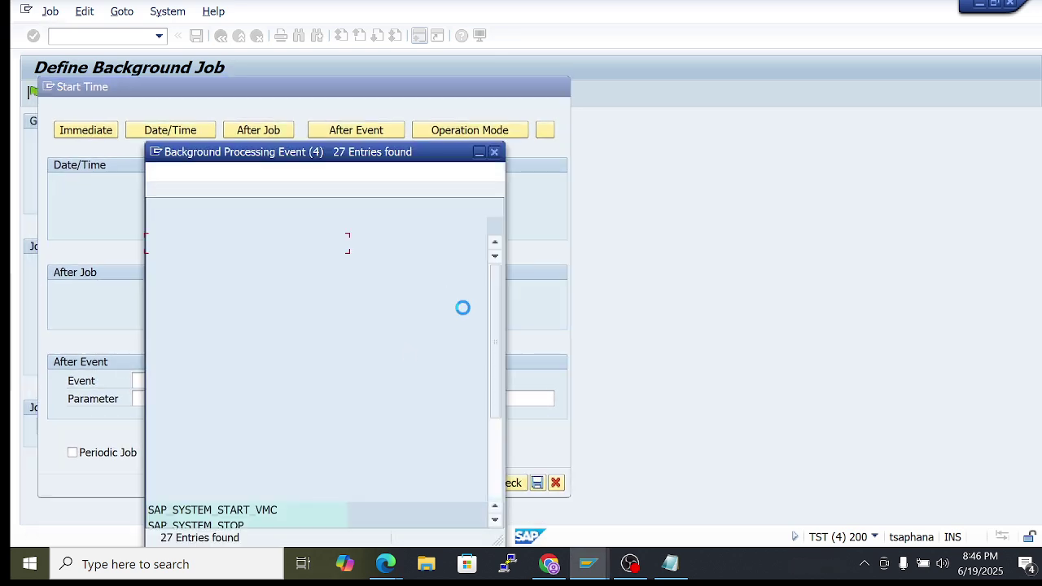
left_click_drag(499, 272, 502, 424)
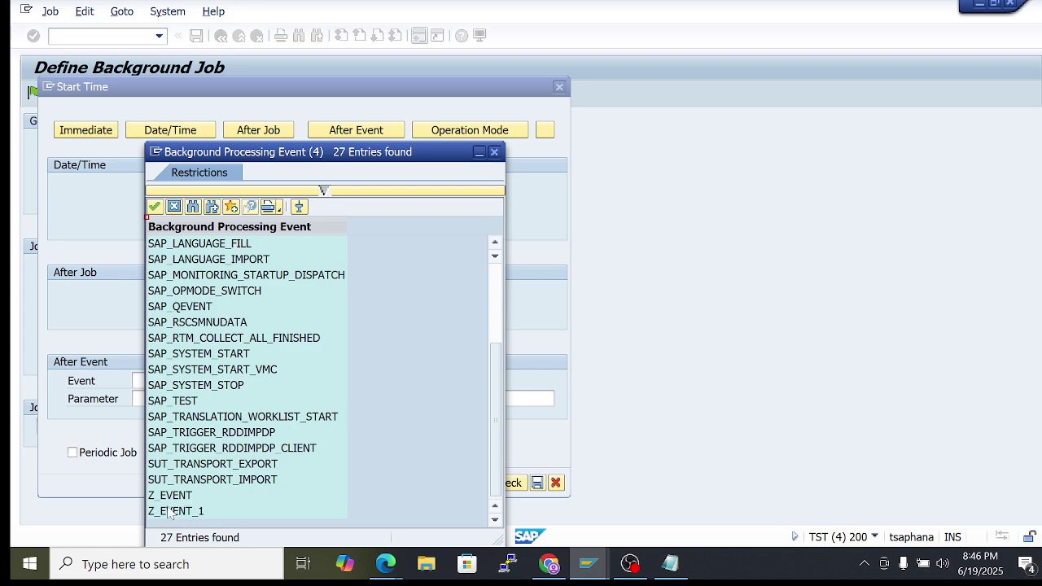
left_click(170, 511)
double_click(181, 514)
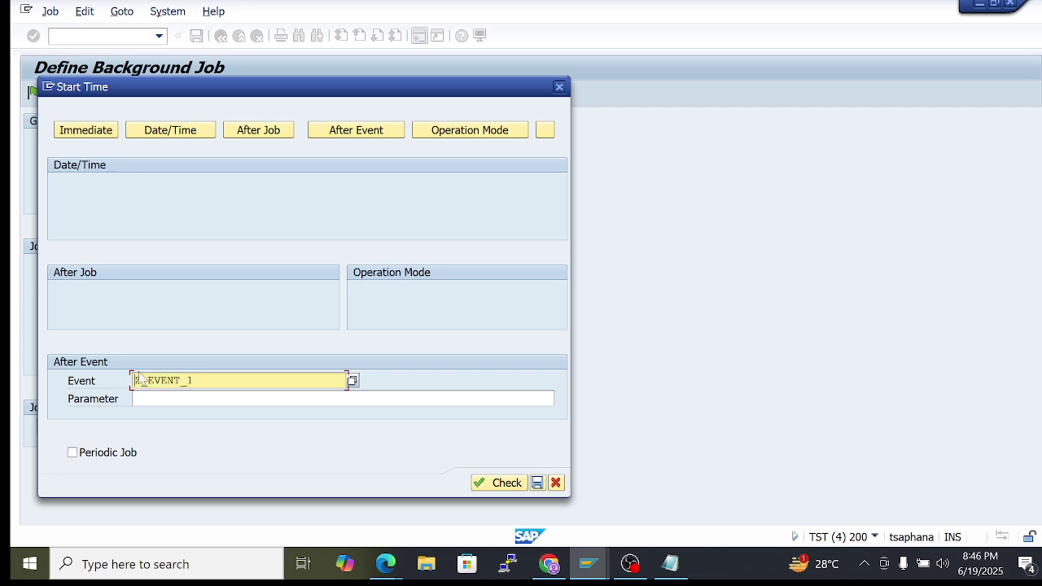
Check and save the start condition, and save job Z_JOB_EVENT
left_click(506, 484)
left_click(537, 483)
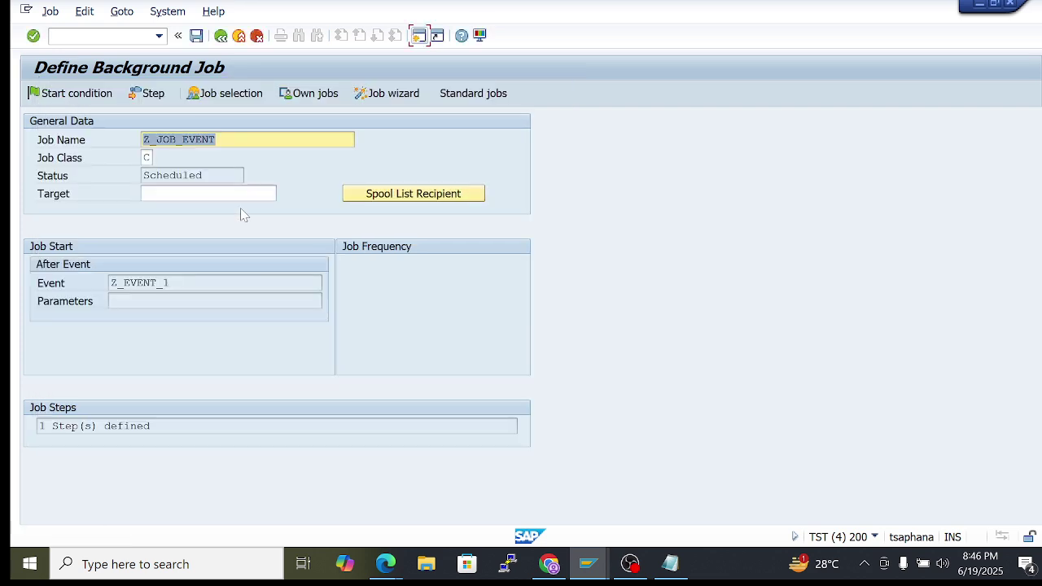
left_click(196, 36)
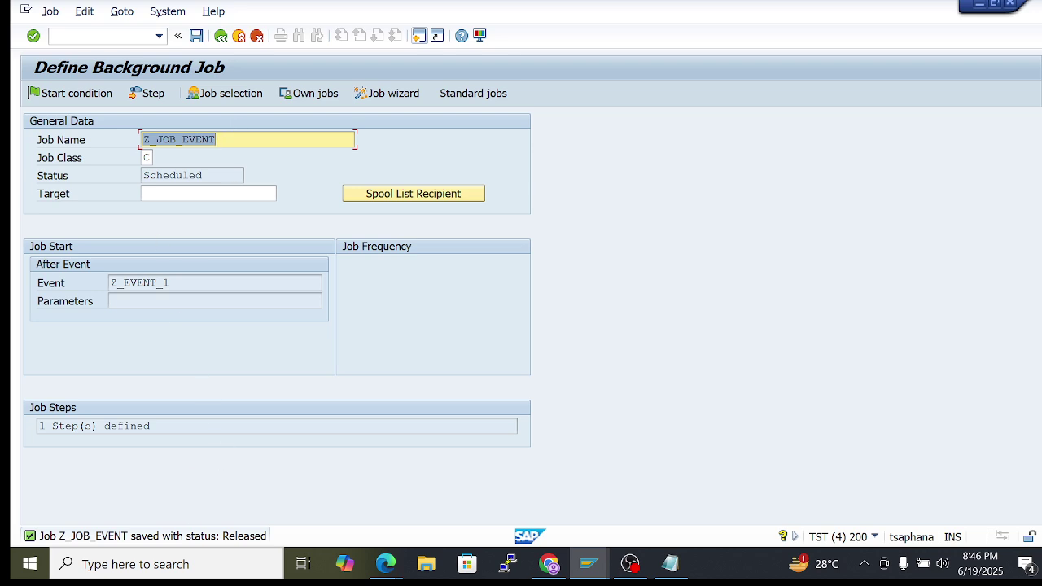
Switch to the Background Events session and go to transaction SM37
left_click(589, 564)
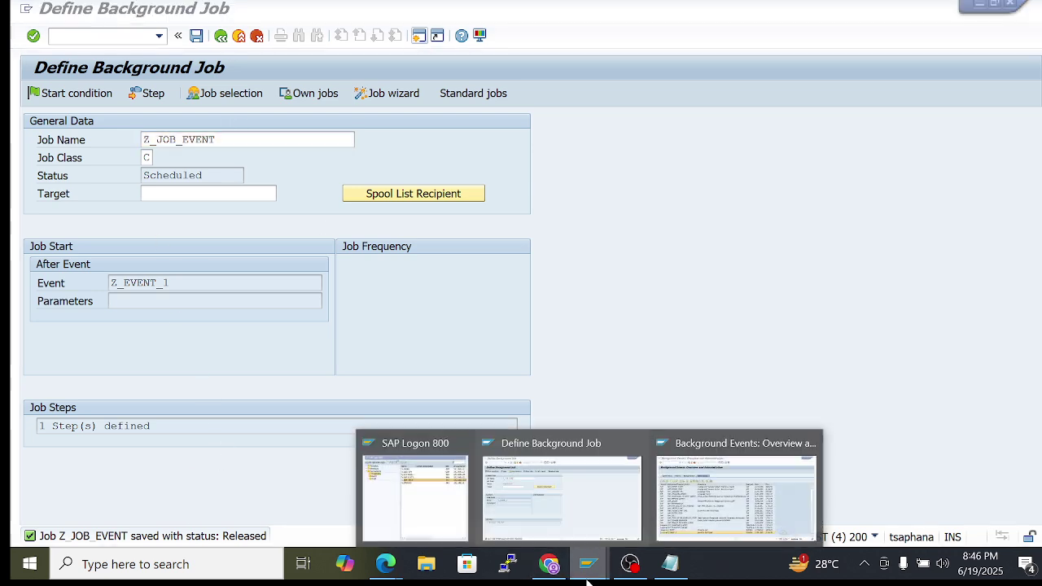
left_click(710, 482)
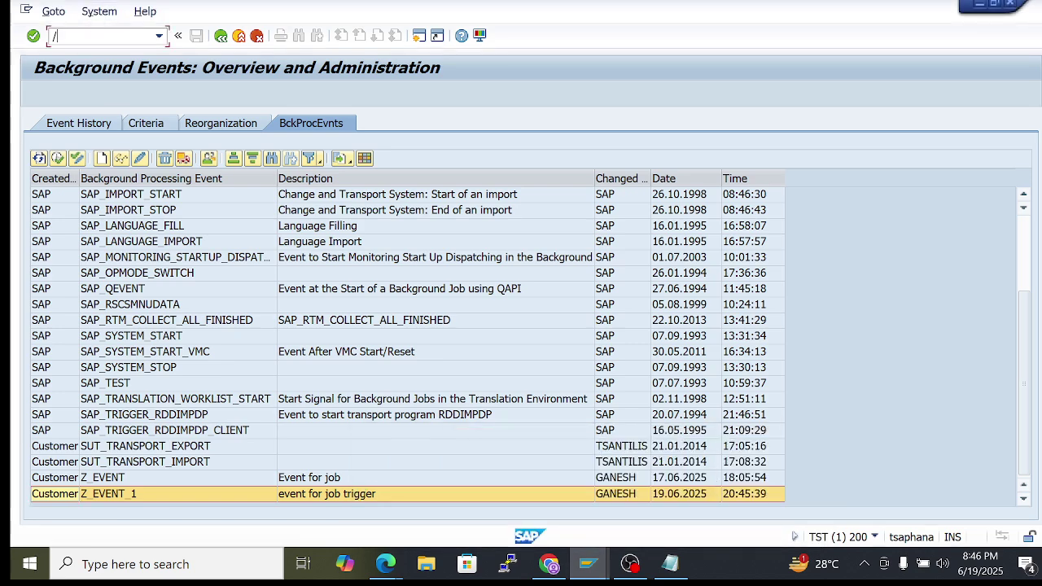
type("/sm37")
key("Return")
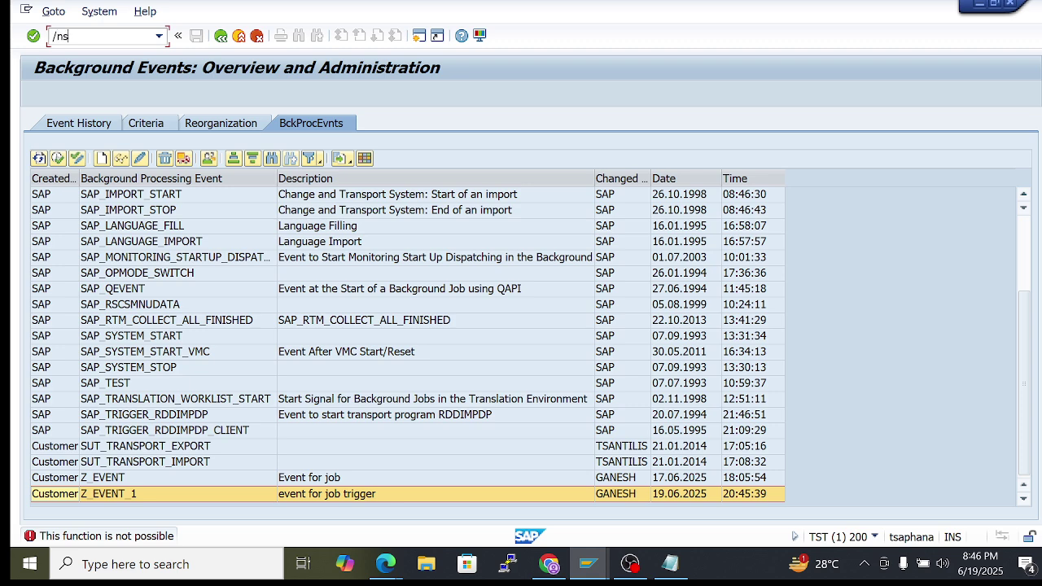
type("/nsm37")
key("Return")
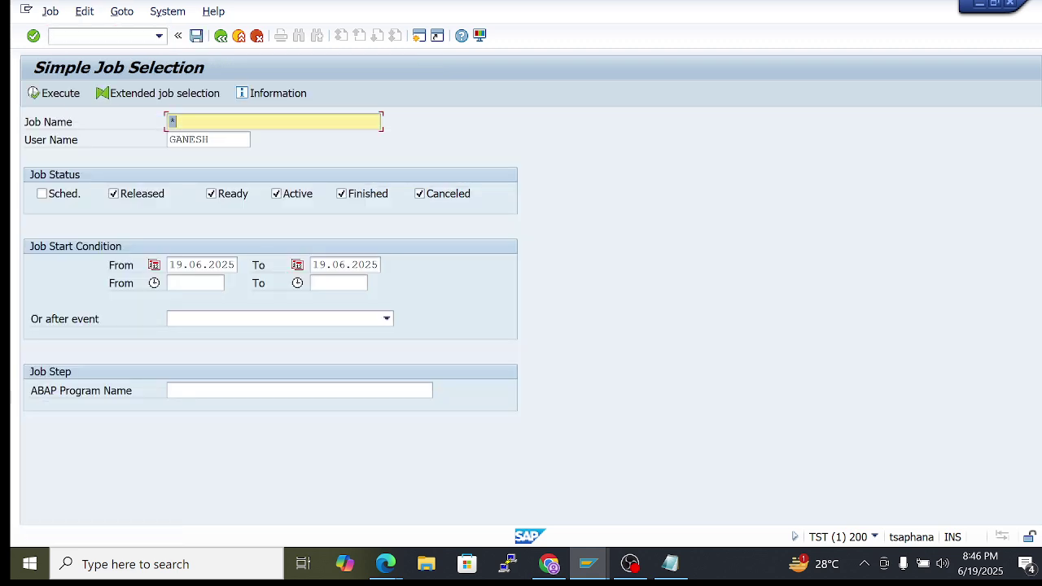
Search for job Z_JOB_EVENT with user name * for all users
type("Z_JOB_EVENT")
key("Tab")
type("*")
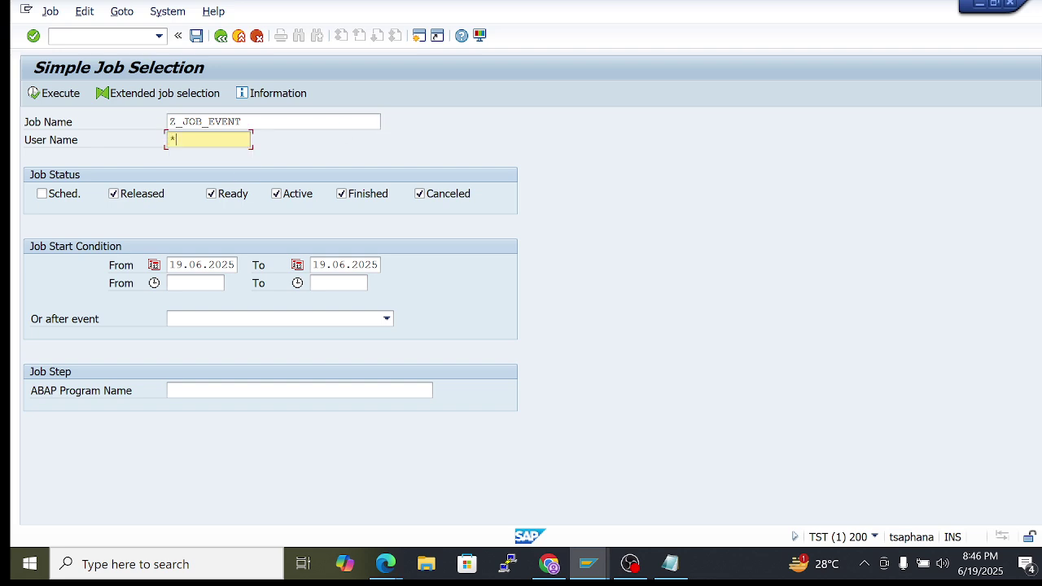
left_click(61, 93)
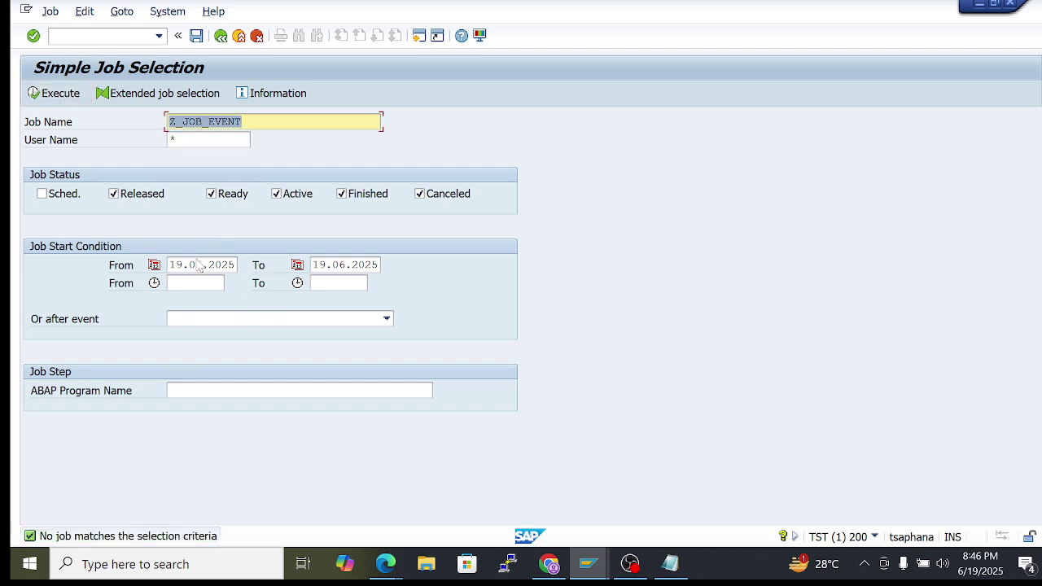
Clear the From and To dates of the job start condition and run the job selection again
double_click(227, 267)
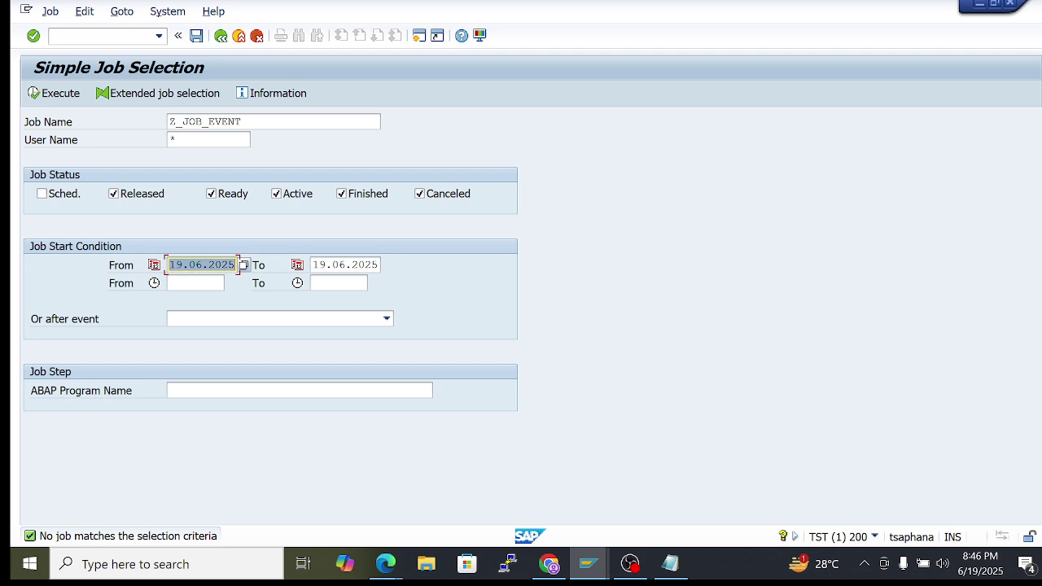
key("Delete")
double_click(370, 265)
key("Delete")
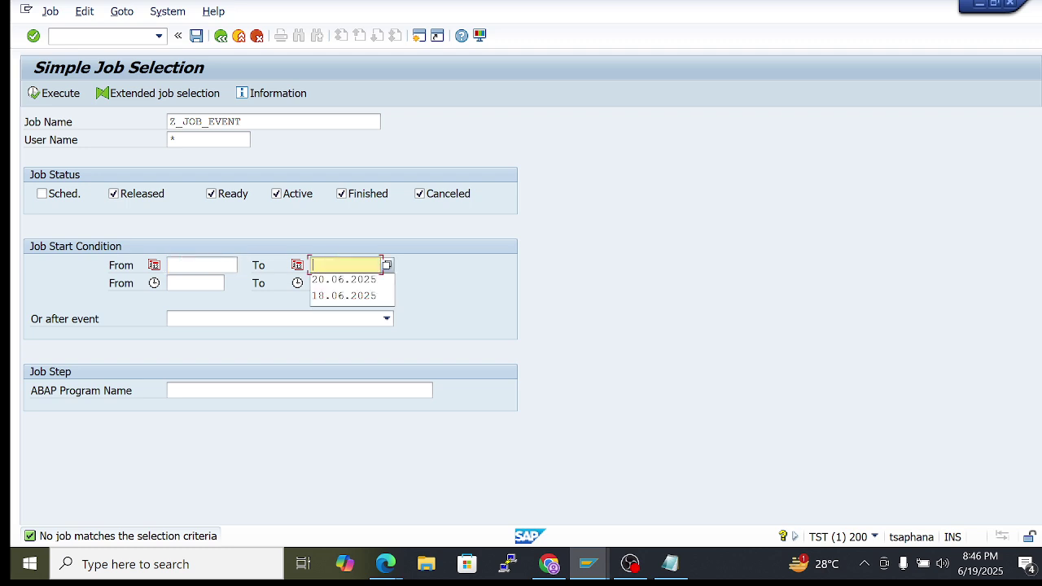
left_click(52, 93)
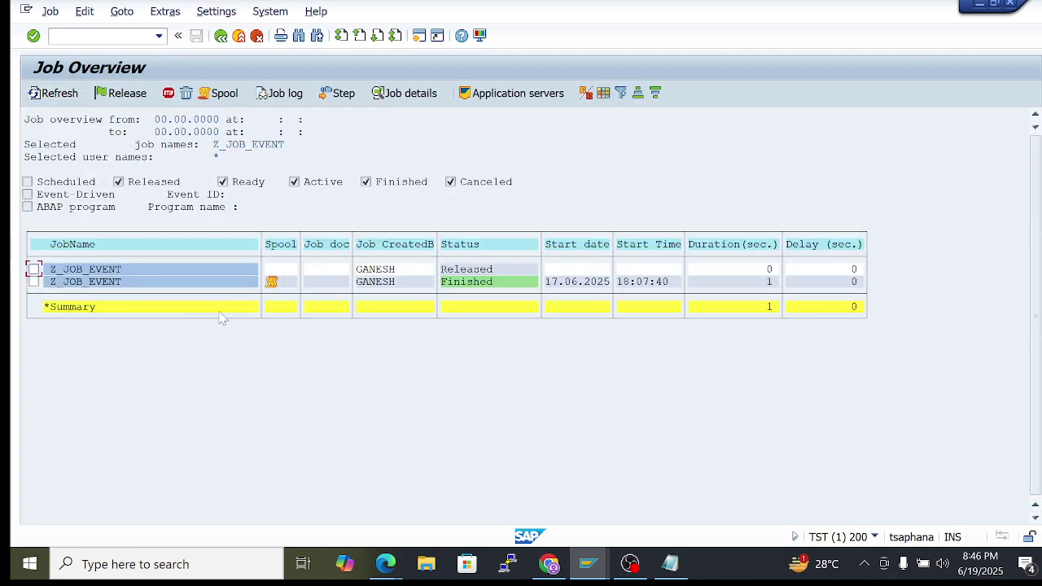
Open the finished Z_JOB_EVENT job from the overview and examine the event that started it
left_click(46, 269)
left_click(109, 286)
double_click(76, 285)
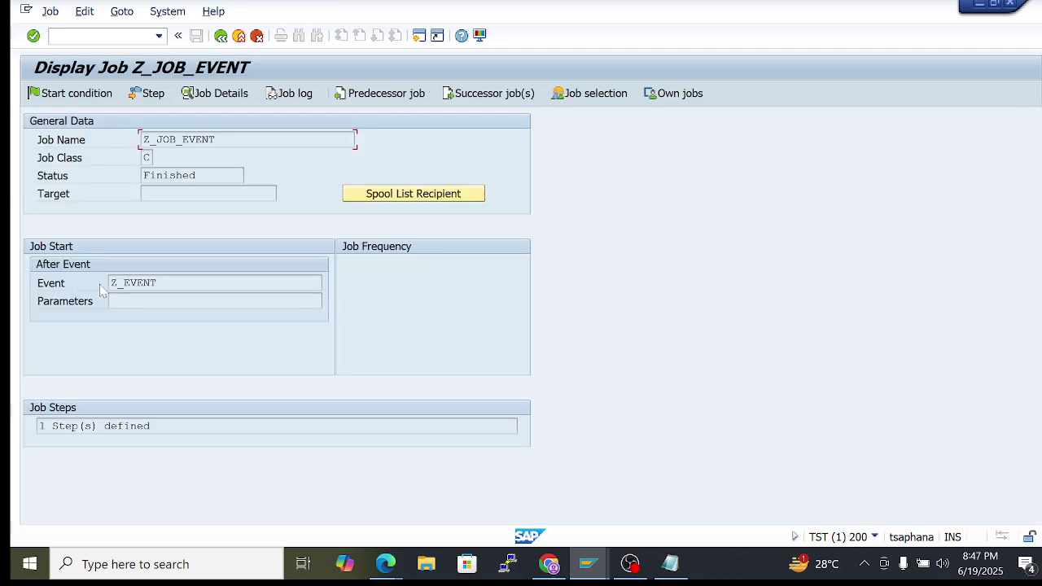
left_click(130, 282)
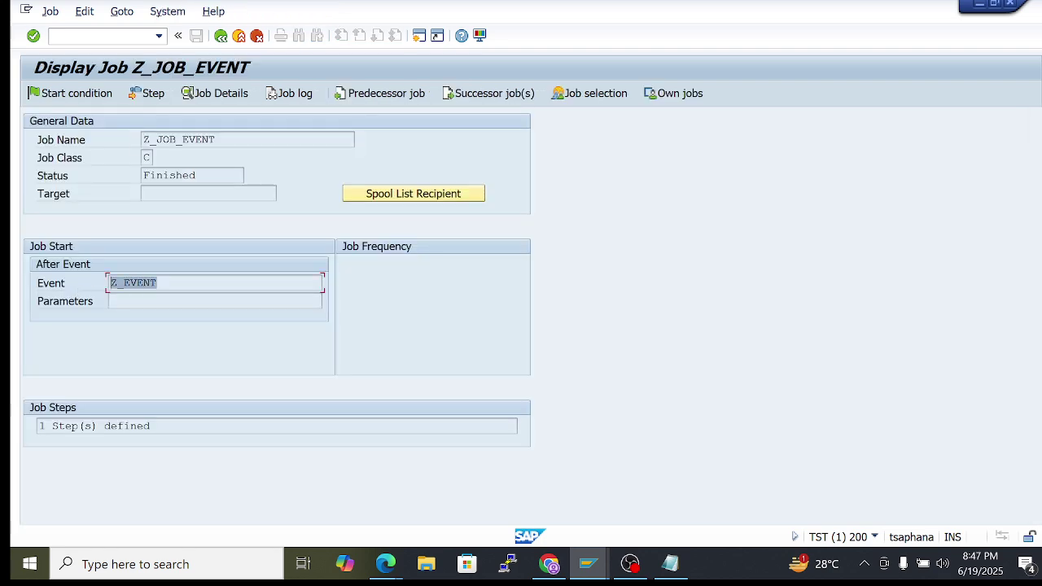
Return to the job overview, open the released Z_JOB_EVENT job and examine the event assigned to start it
left_click(220, 36)
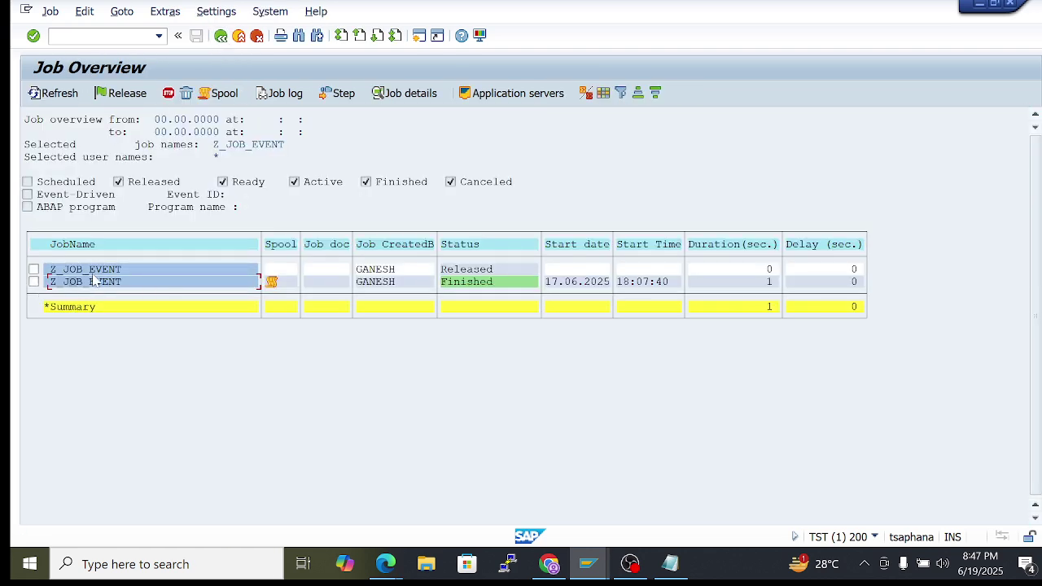
left_click_drag(47, 270, 510, 259)
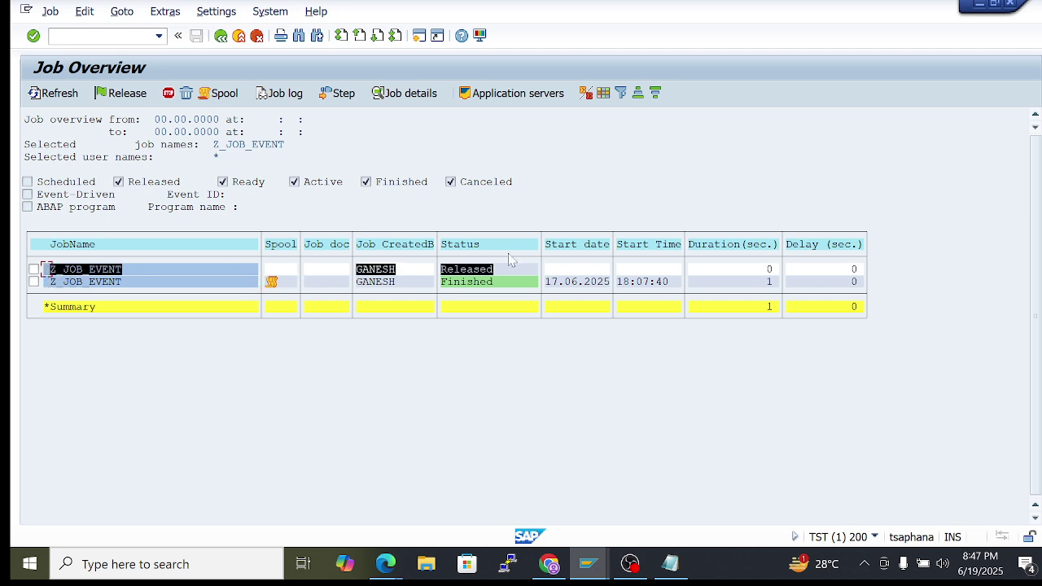
key("ctrl+c")
left_click(432, 269)
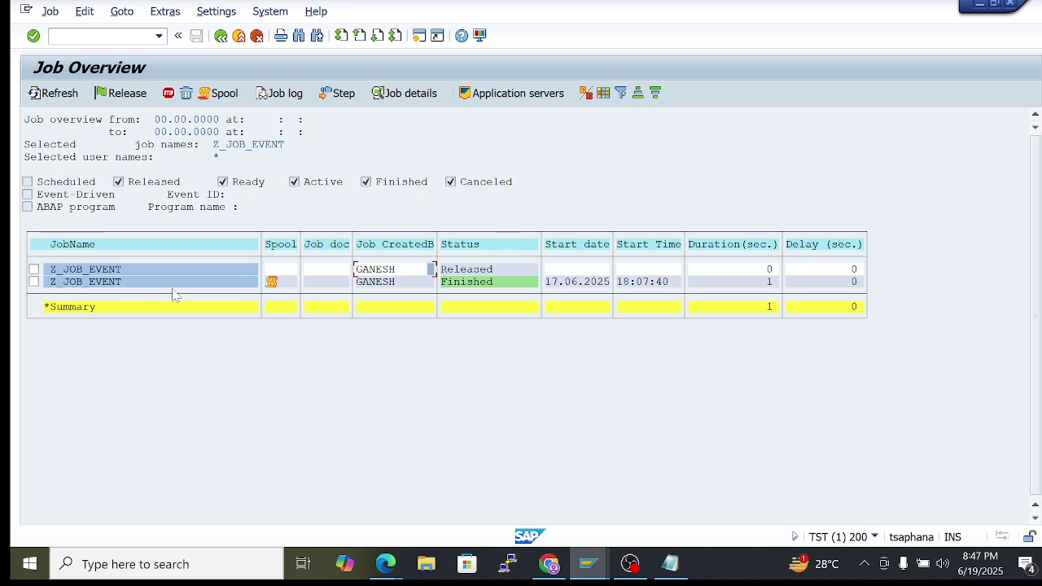
double_click(104, 270)
left_click_drag(170, 282, 111, 282)
left_click(111, 283)
left_click(191, 287)
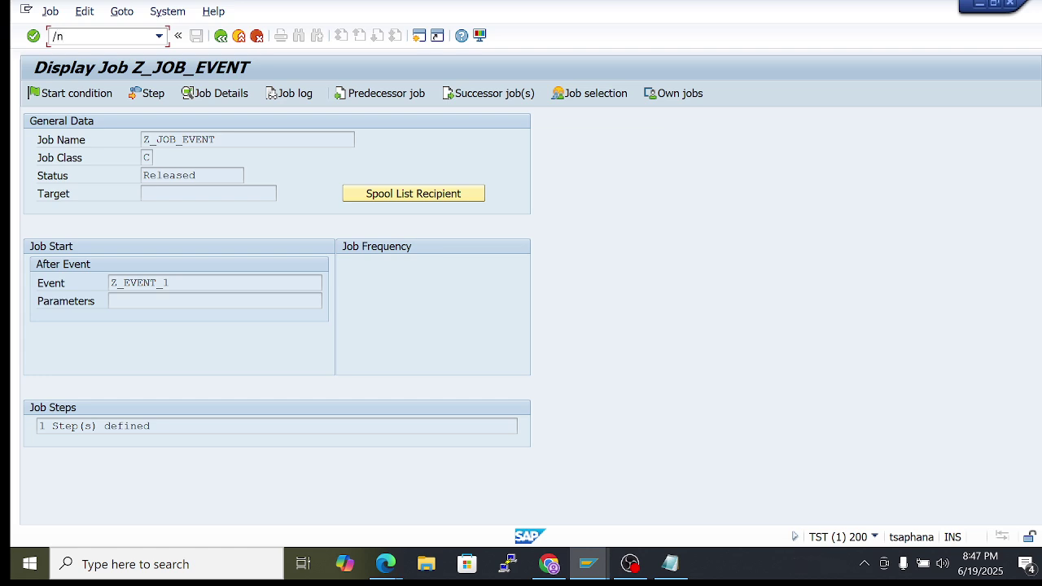
Go to transaction SM62 and display the list of background processing events
key("Return")
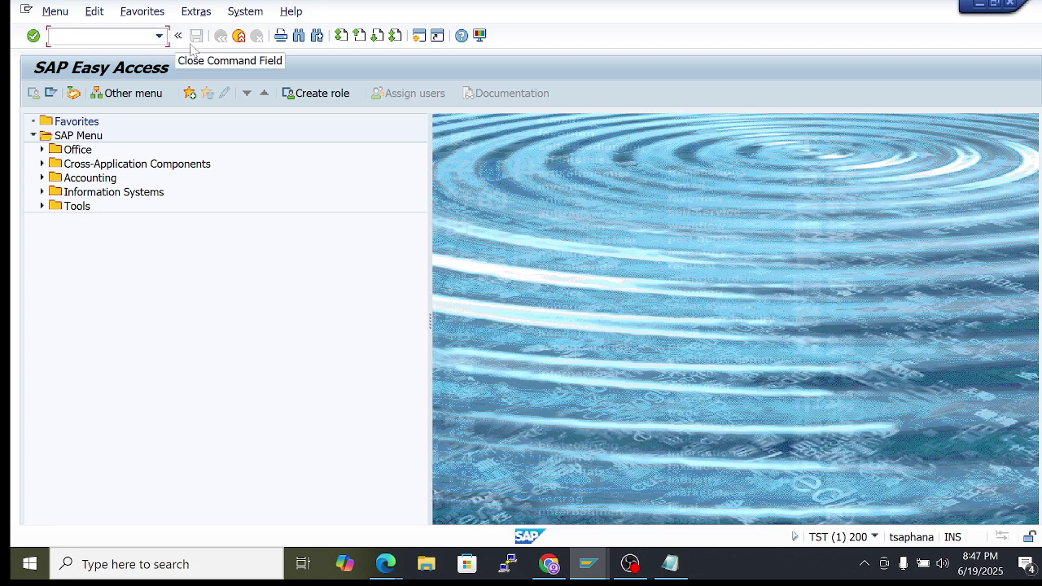
type("sm62")
key("Return")
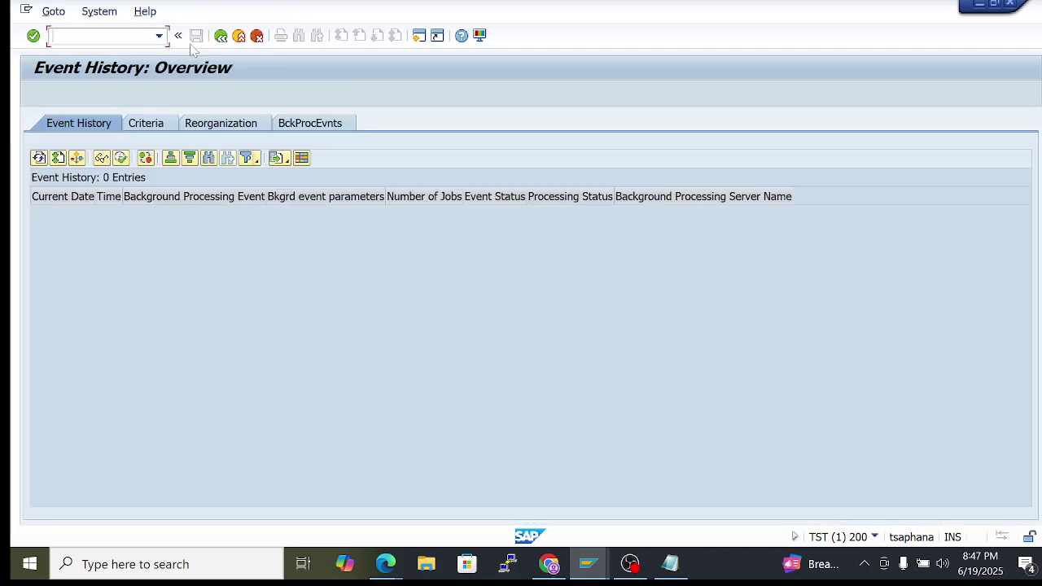
left_click(313, 124)
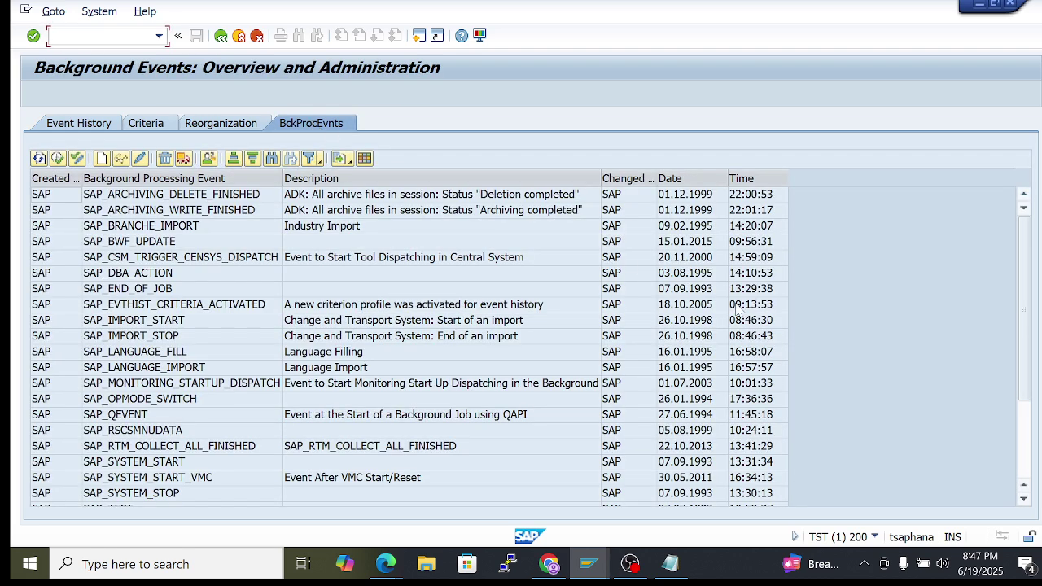
Trigger the customer event Z_EVENT_1 from the background events list and confirm it
left_click_drag(1024, 277, 1024, 450)
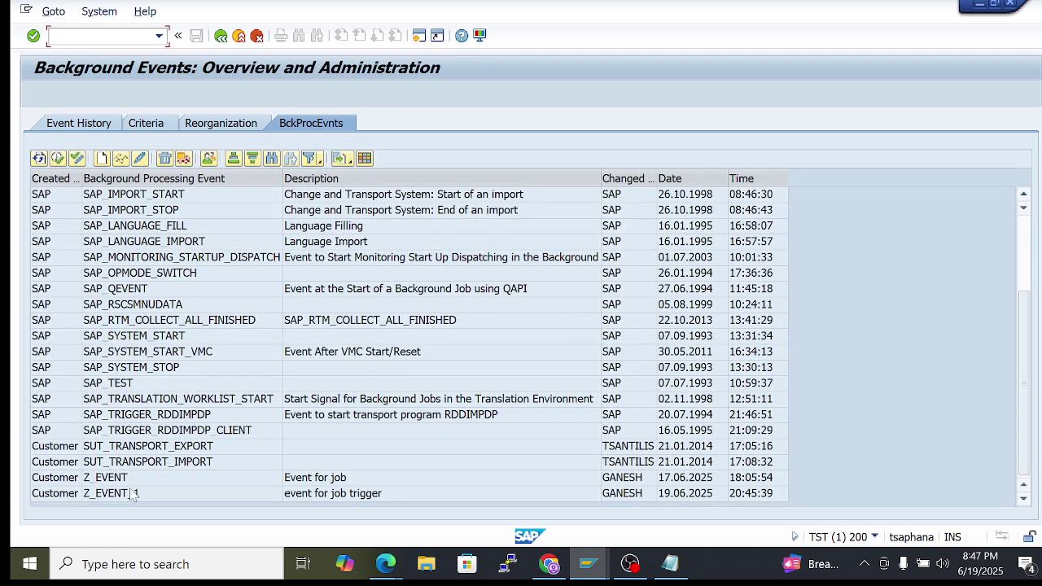
left_click(67, 496)
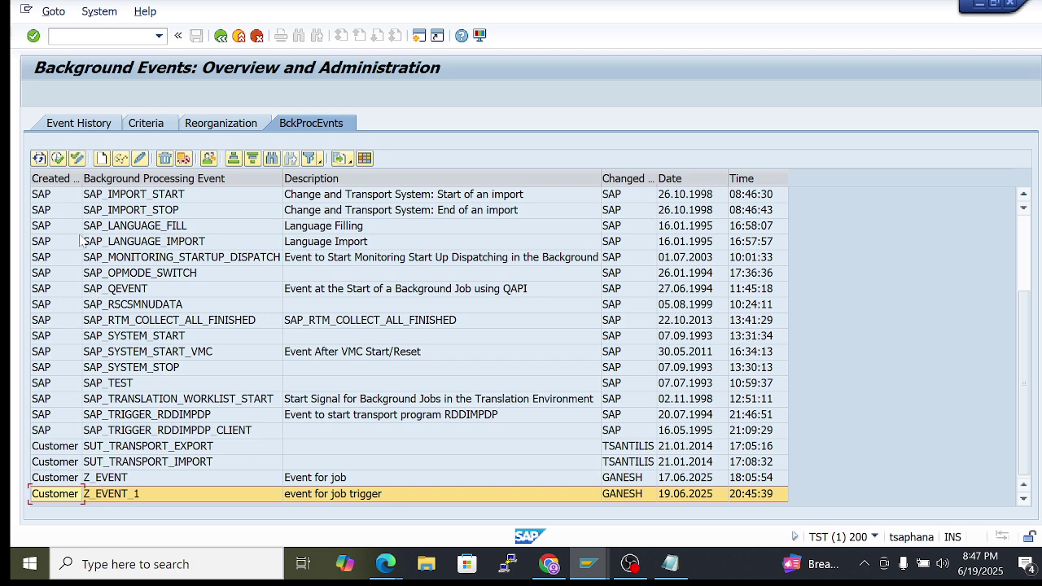
left_click(58, 159)
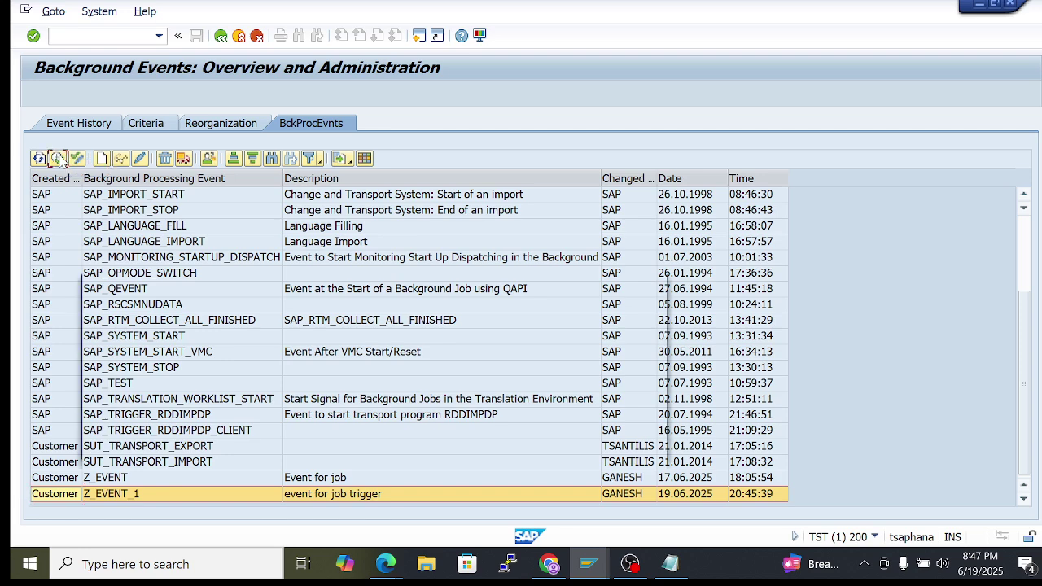
left_click(598, 447)
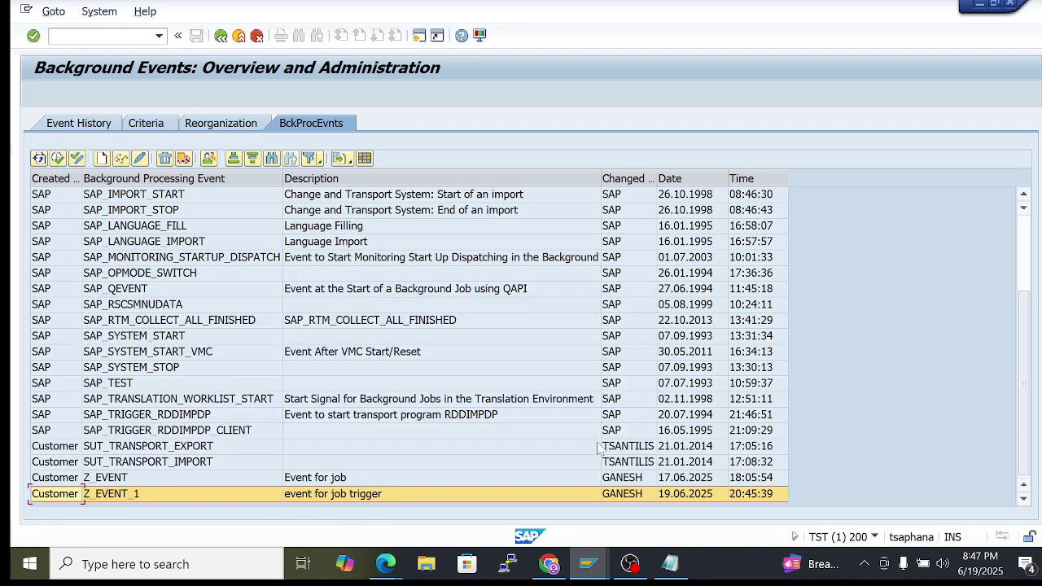
Switch to the Define Background Job session and go to transaction SM37
mouse_move(587, 563)
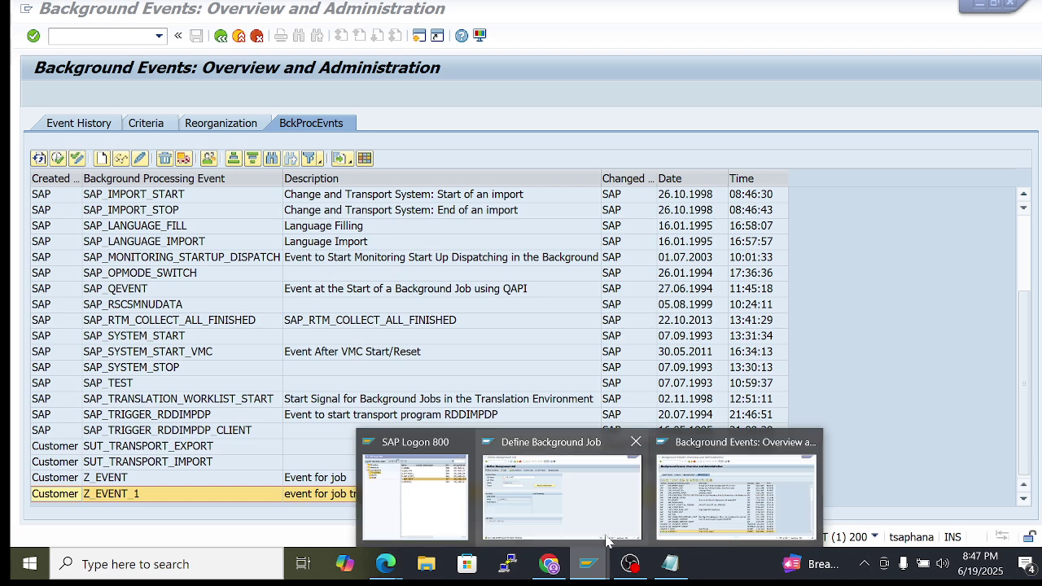
left_click(564, 500)
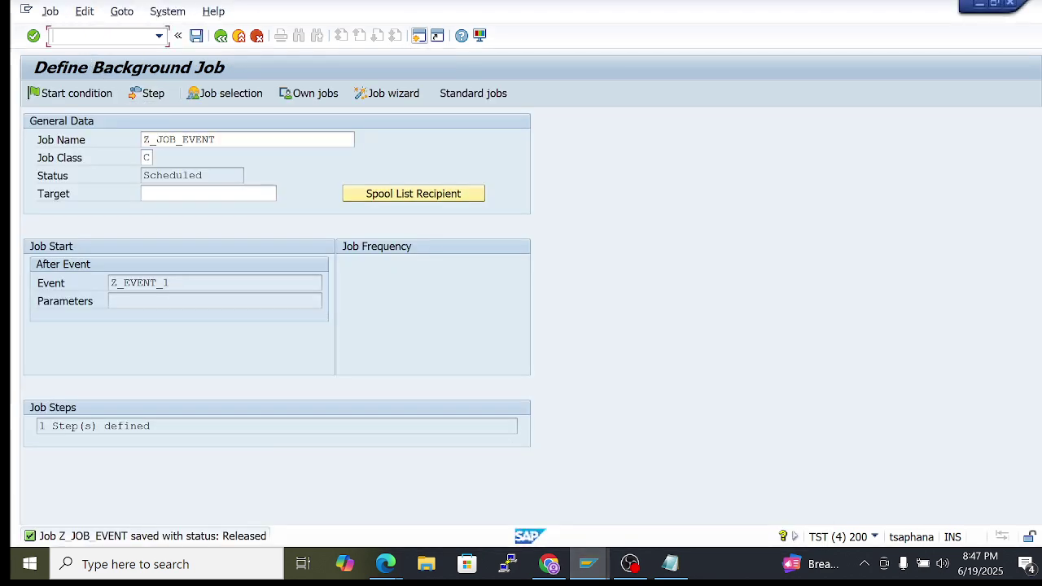
type("/nsm37")
key("Return")
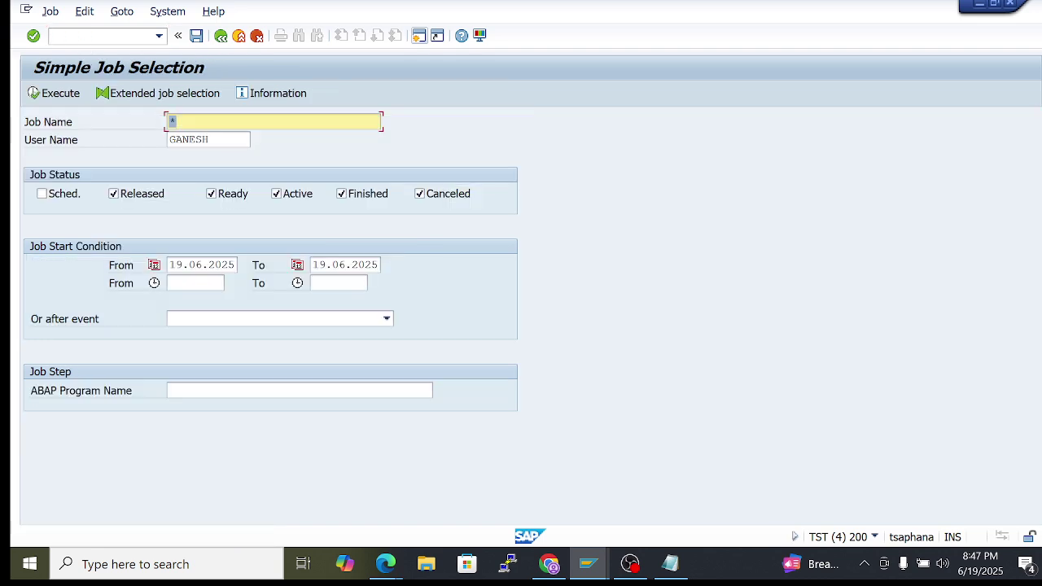
Set the job selection criteria to job name Z_JOB_EVENT and user name *
key("BackSpace")
key("Down")
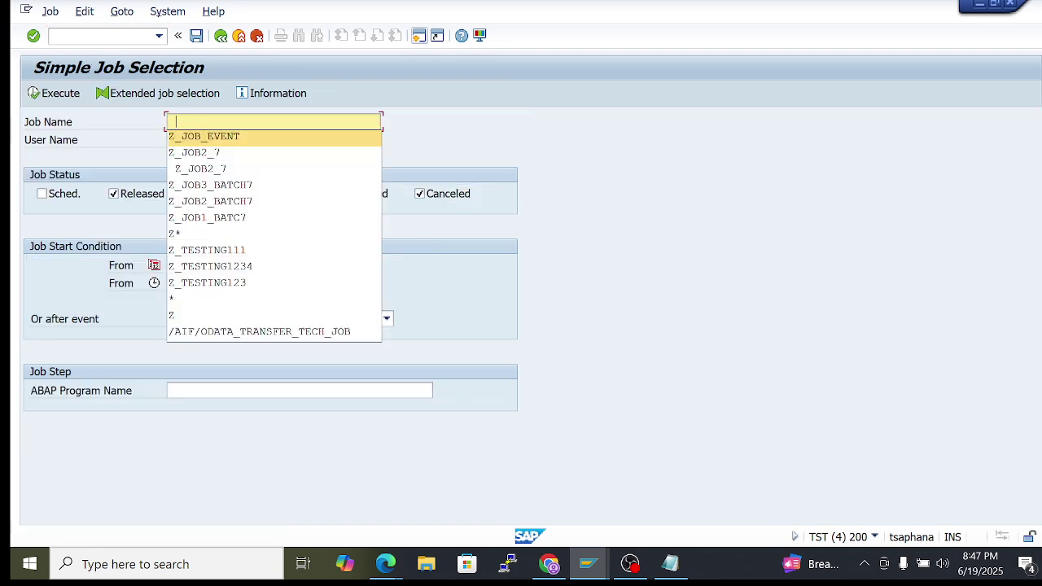
key("Return")
key("Tab")
key("BackSpace")
key("Down")
key("Return")
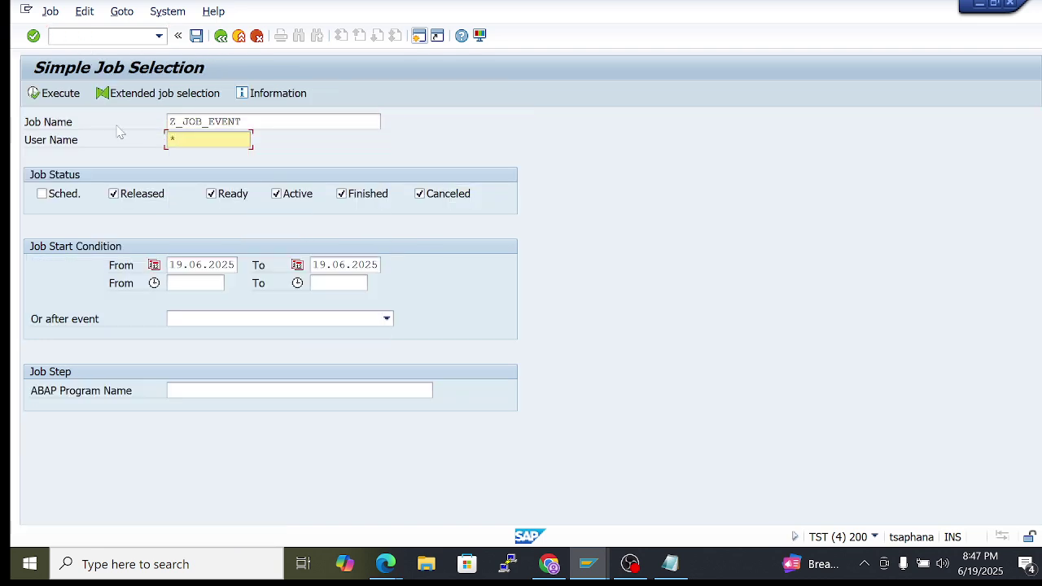
Clear the From and To dates of the job start condition and execute the job selection
double_click(193, 266)
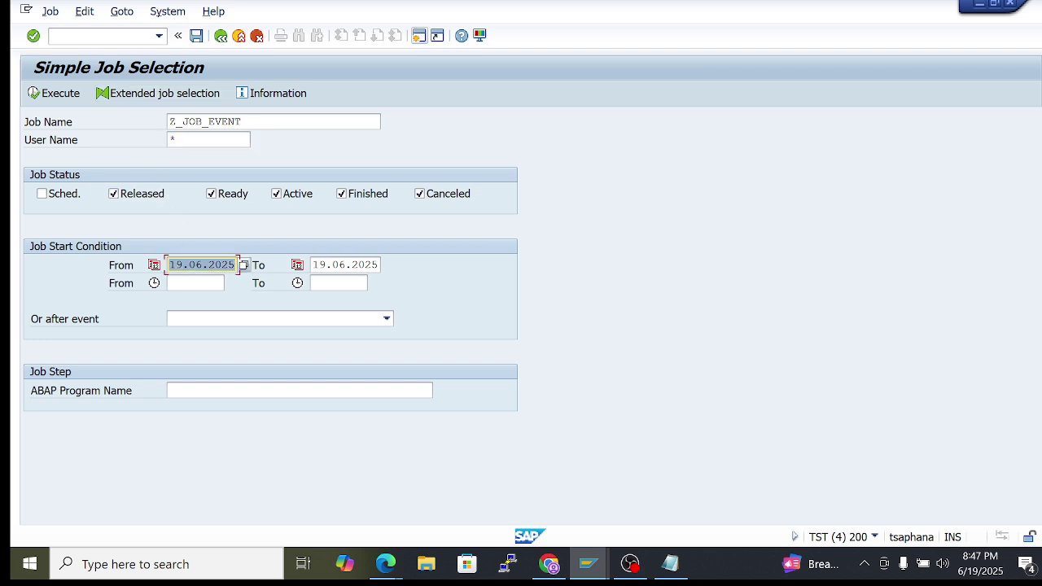
key("Tab")
key("BackSpace")
key("Tab")
key("shift+Tab")
key("shift+Tab")
key("BackSpace")
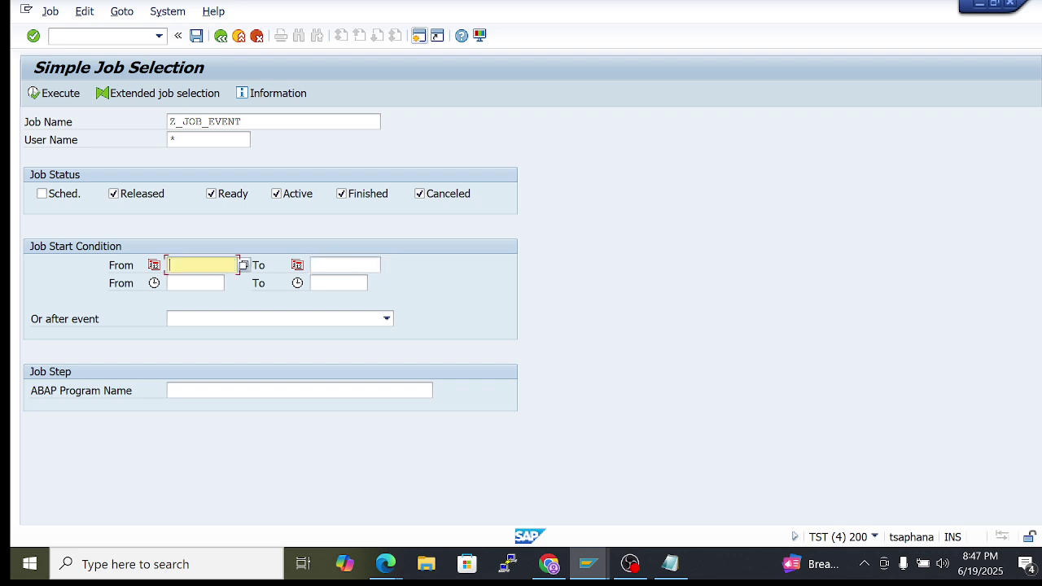
left_click(57, 94)
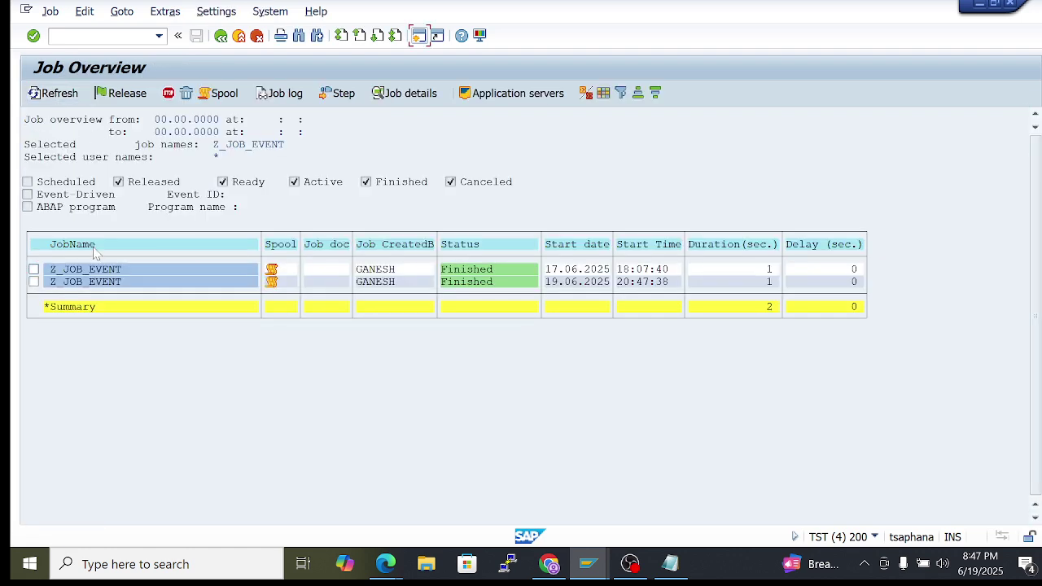
Examine the status and start times of the Z_JOB_EVENT jobs, compare with the Background Events session, and return to the overview
left_click(34, 268)
left_click_drag(47, 287, 690, 294)
mouse_move(588, 563)
left_click(737, 488)
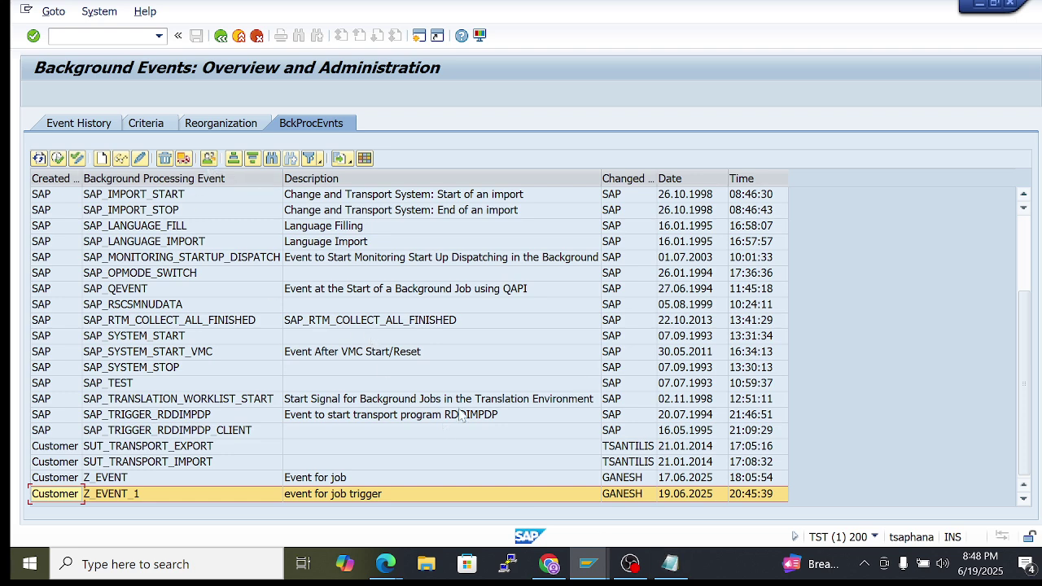
left_click(590, 574)
mouse_move(590, 574)
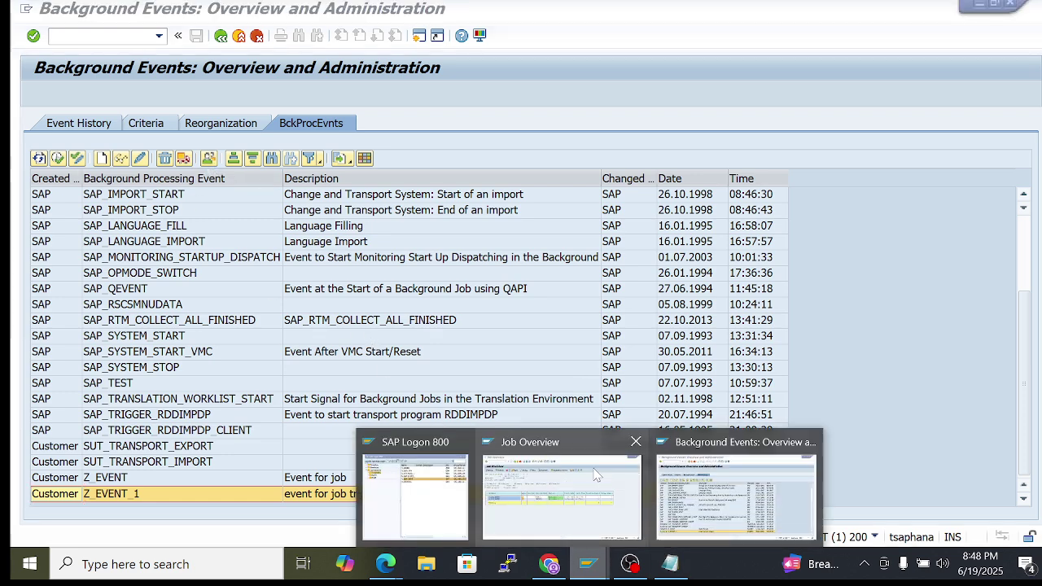
left_click(714, 495)
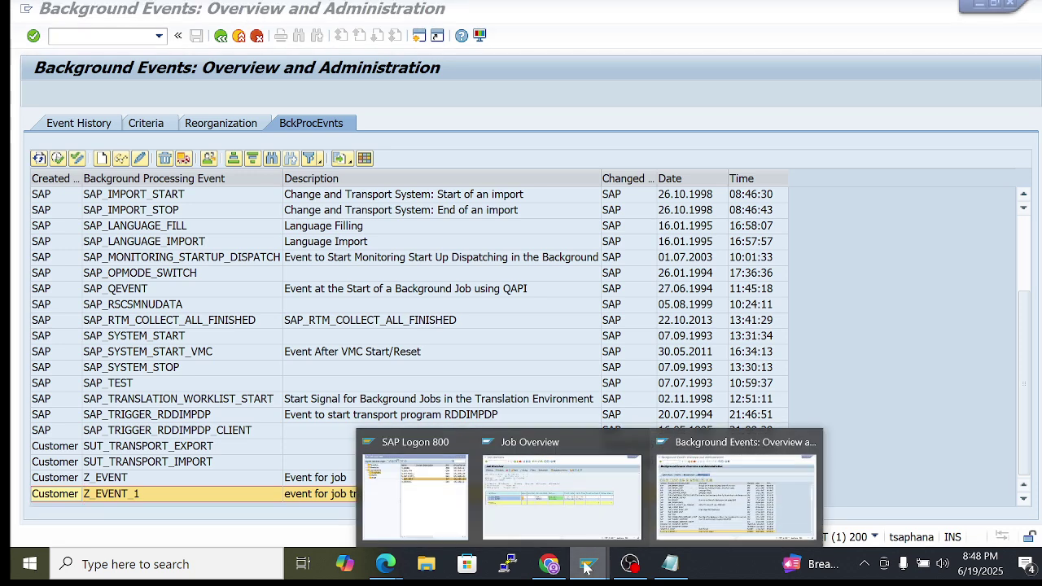
left_click(594, 525)
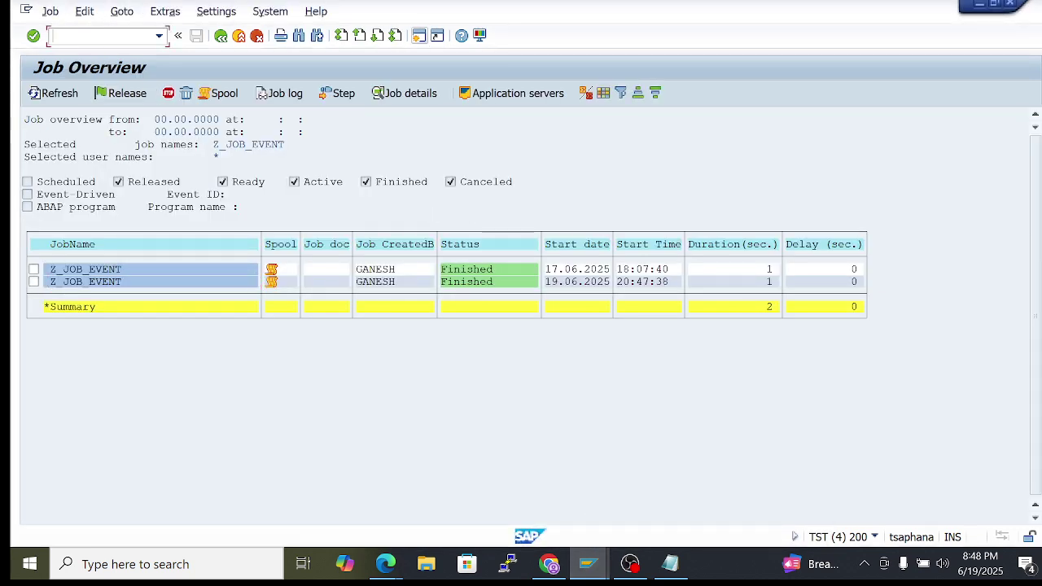
type("/nsm36")
key("Return")
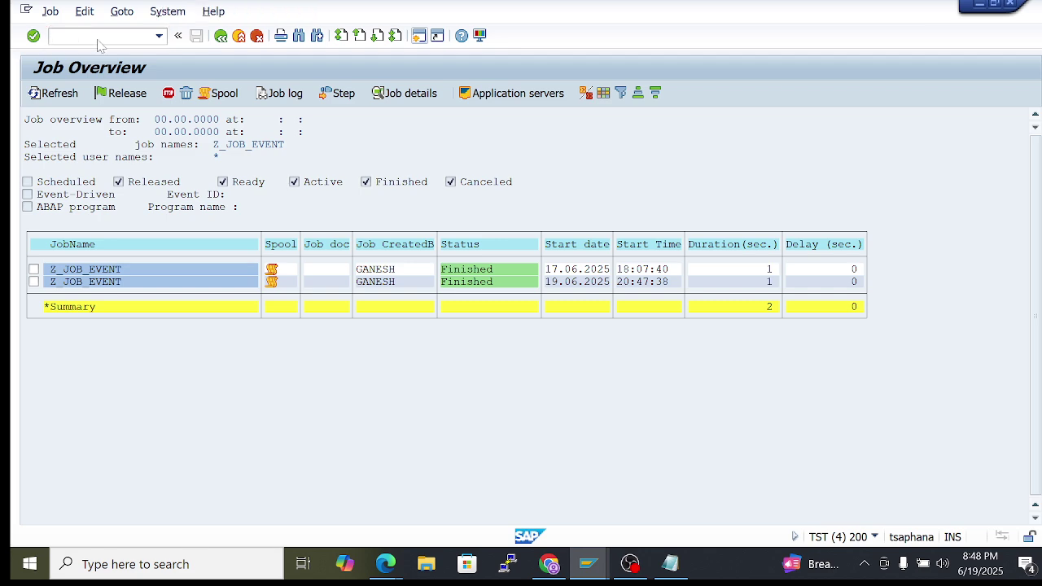
left_click(244, 139)
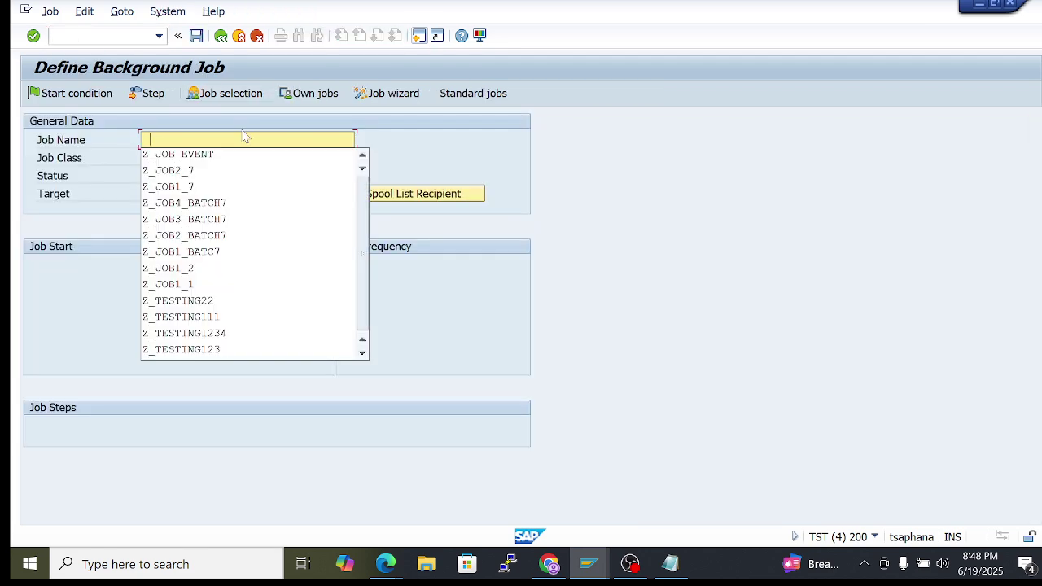
key("Down")
key("Return")
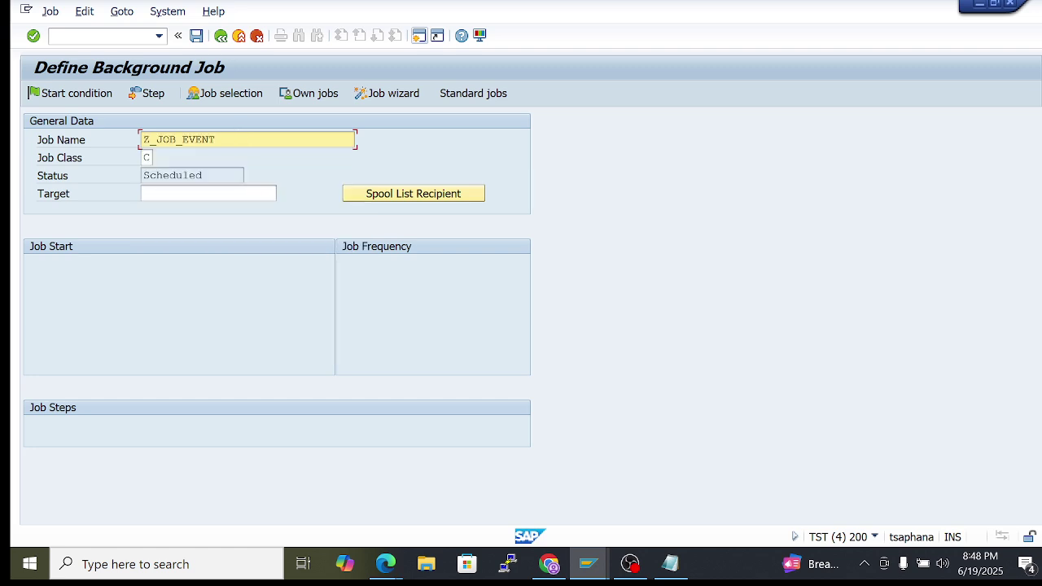
left_click(147, 93)
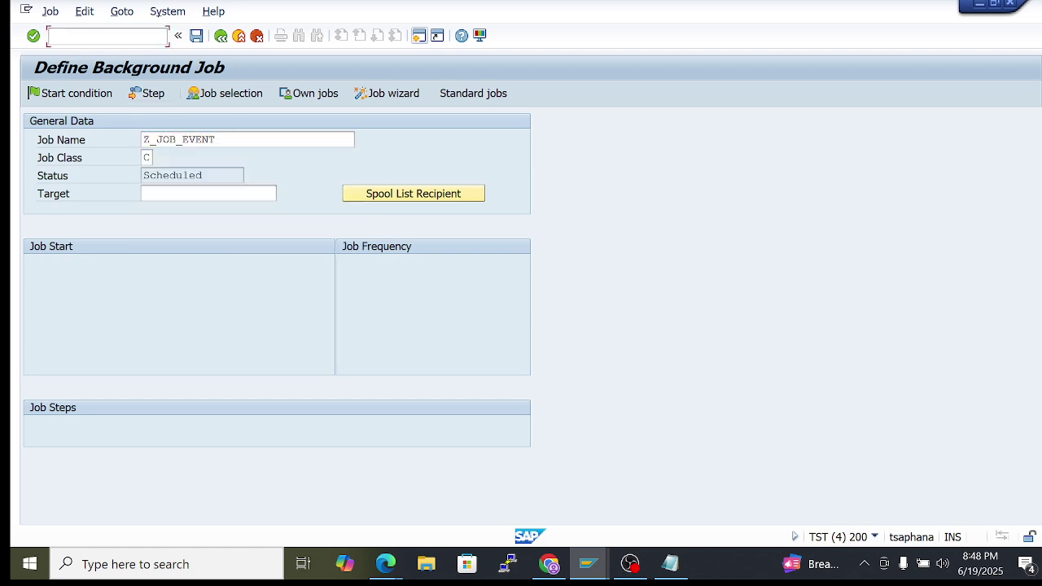
Start a new background job definition in transaction SM36 and name the job Z_JOB_1234
type("/nsm36")
key("Return")
key("BackSpace")
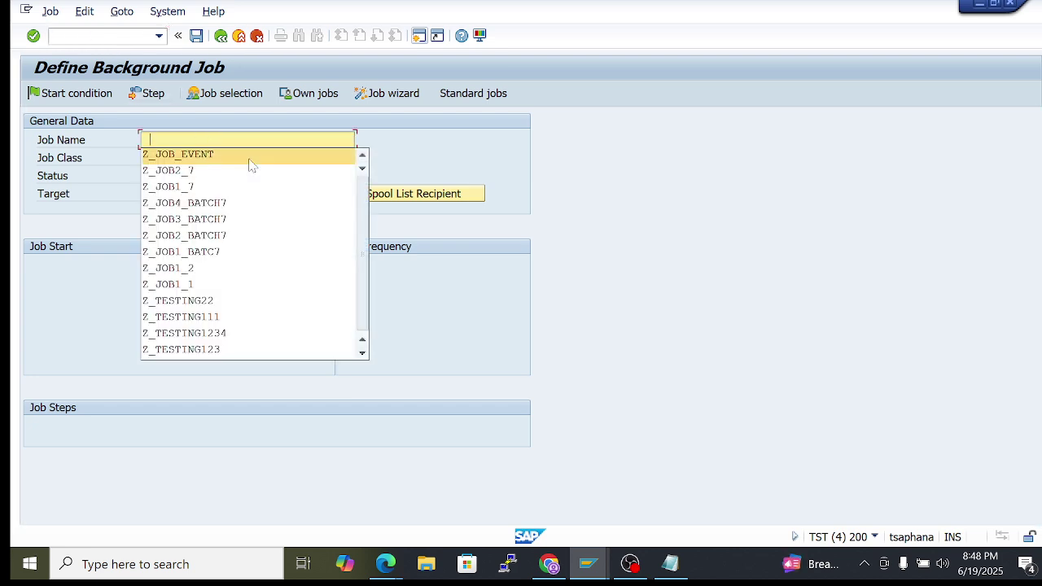
left_click(251, 159)
key("BackSpace")
key("BackSpace")
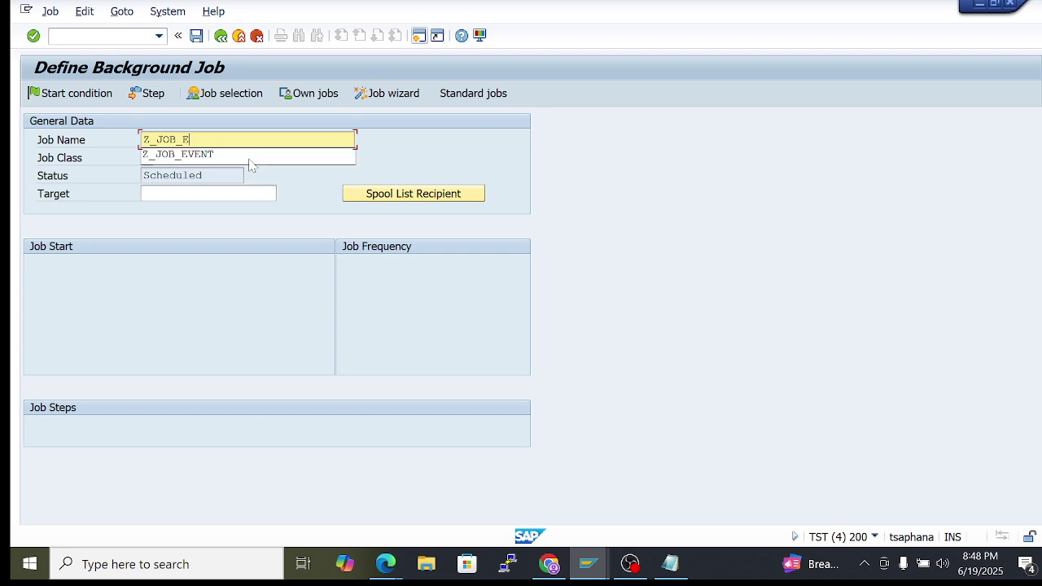
key("BackSpace")
type("1234")
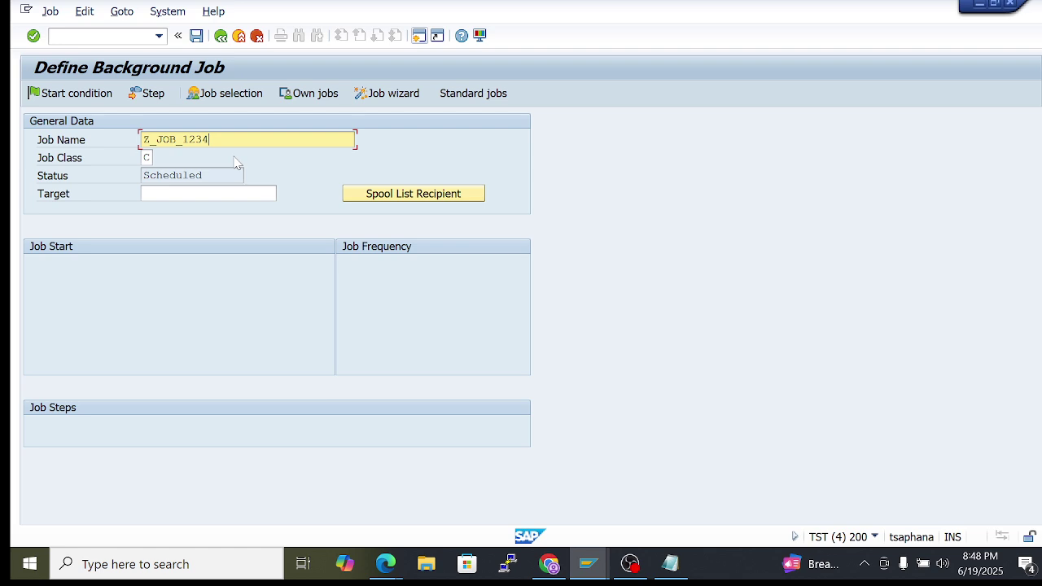
left_click_drag(210, 140, 143, 139)
left_click(143, 139)
Add a job step that runs ABAP program RSPO0043, save it and return to the job definition
left_click(146, 92)
left_click(203, 214)
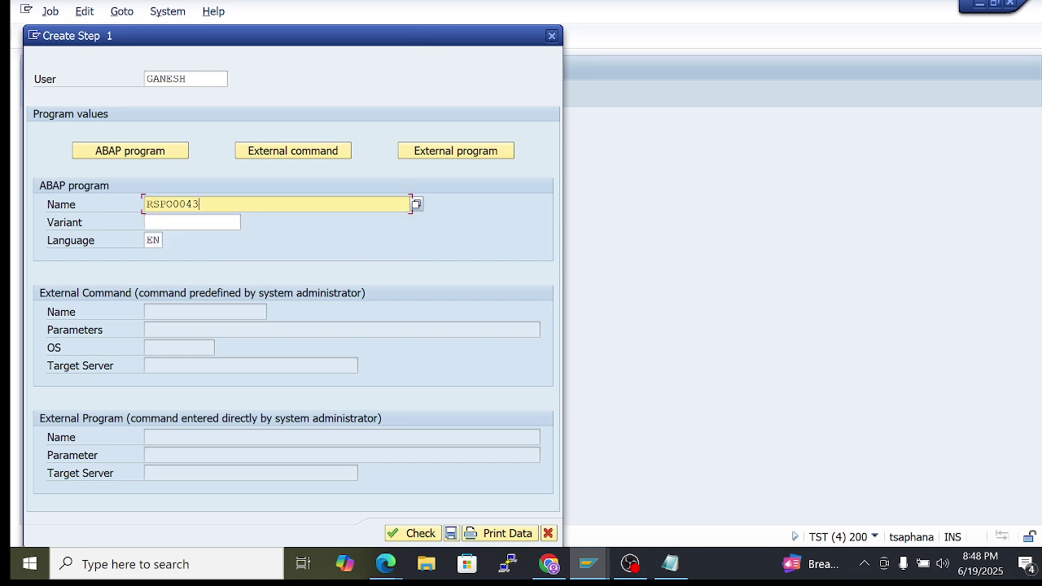
left_click(451, 533)
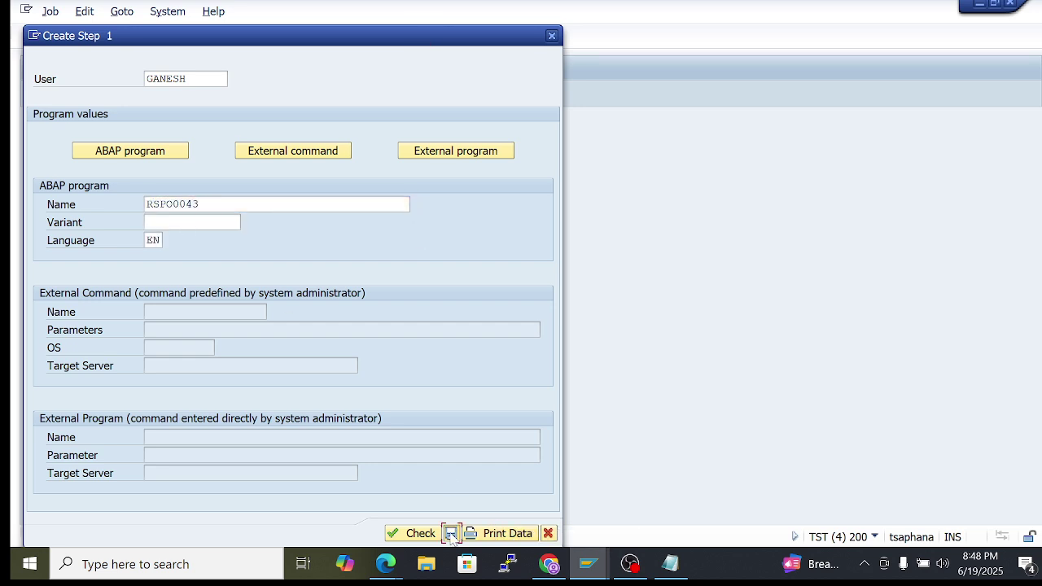
left_click(221, 36)
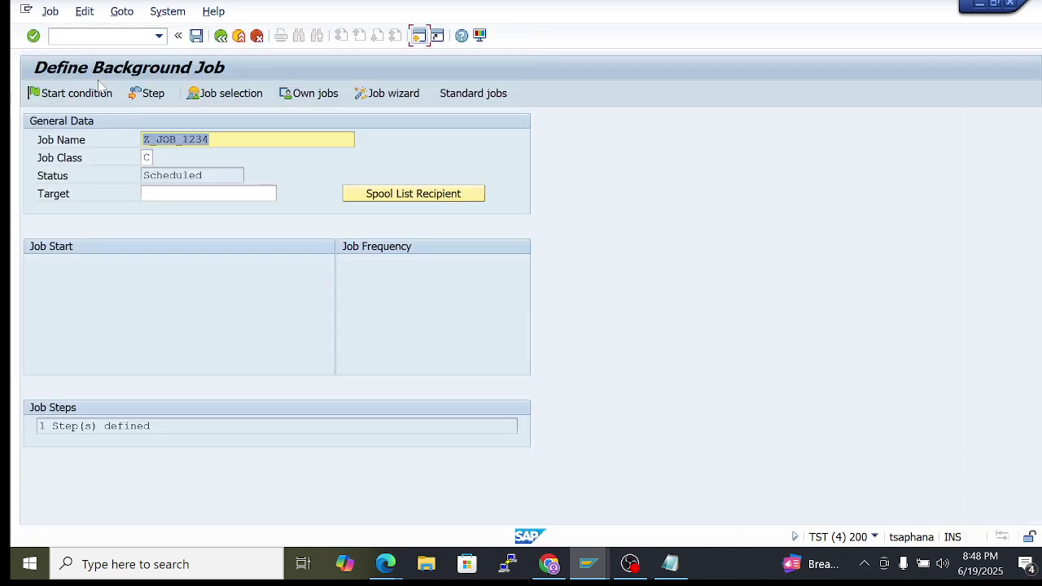
Open the start condition of job Z_JOB_1234 and bring up its workday and factory calendar options
left_click(81, 94)
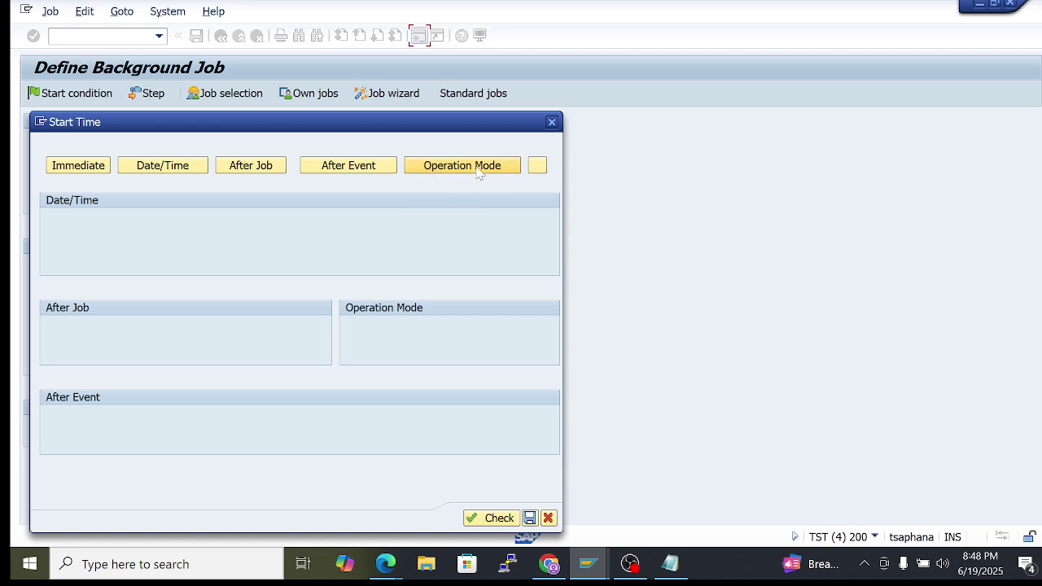
left_click_drag(402, 123, 460, 72)
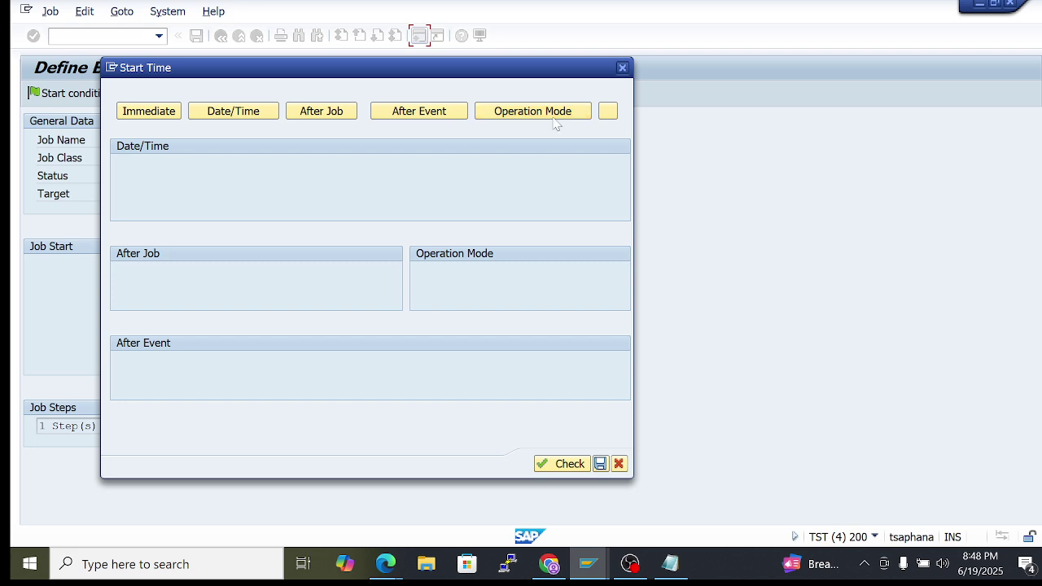
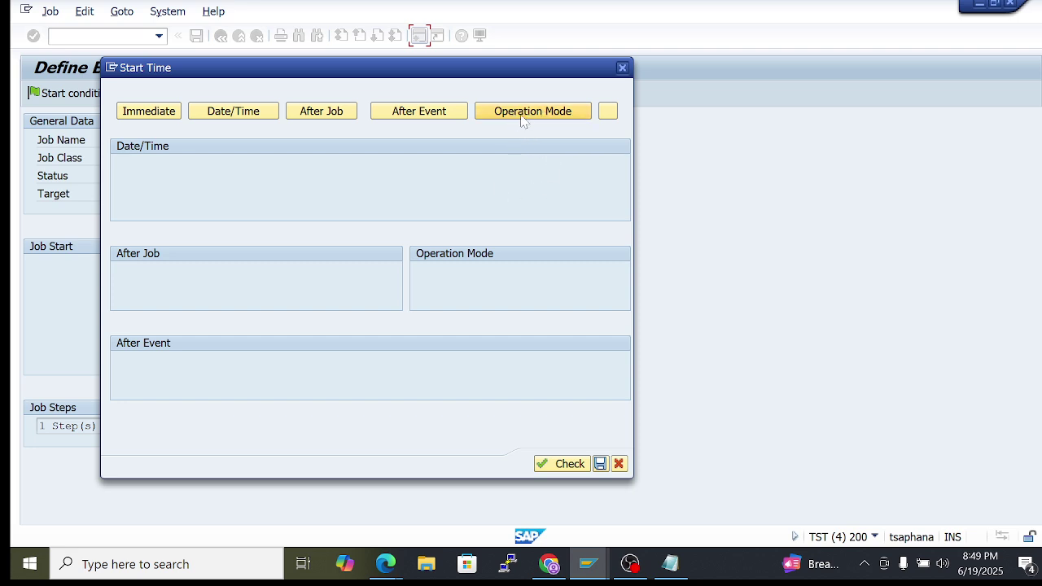
left_click(609, 112)
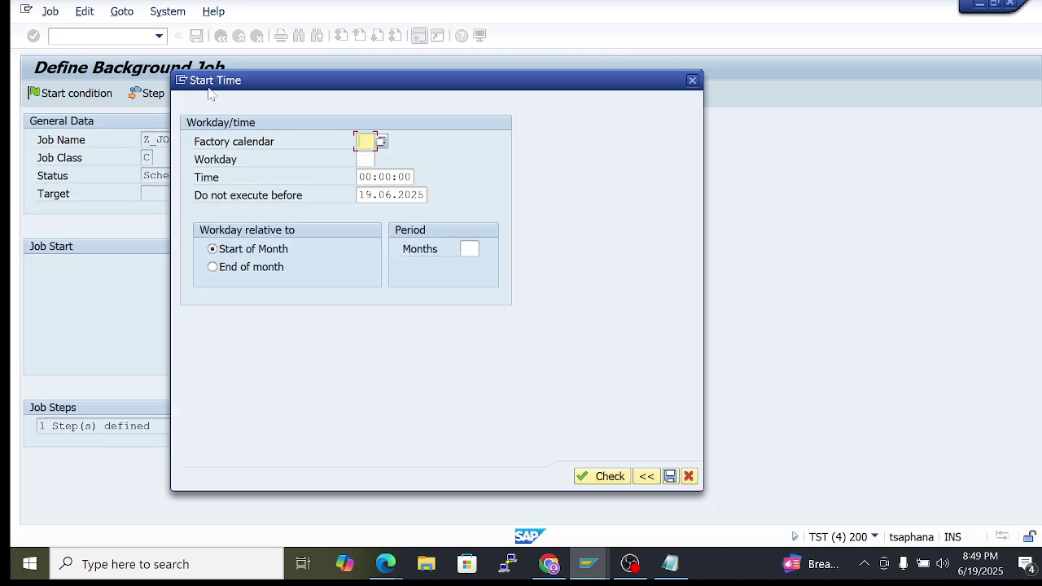
left_click_drag(461, 87, 502, 54)
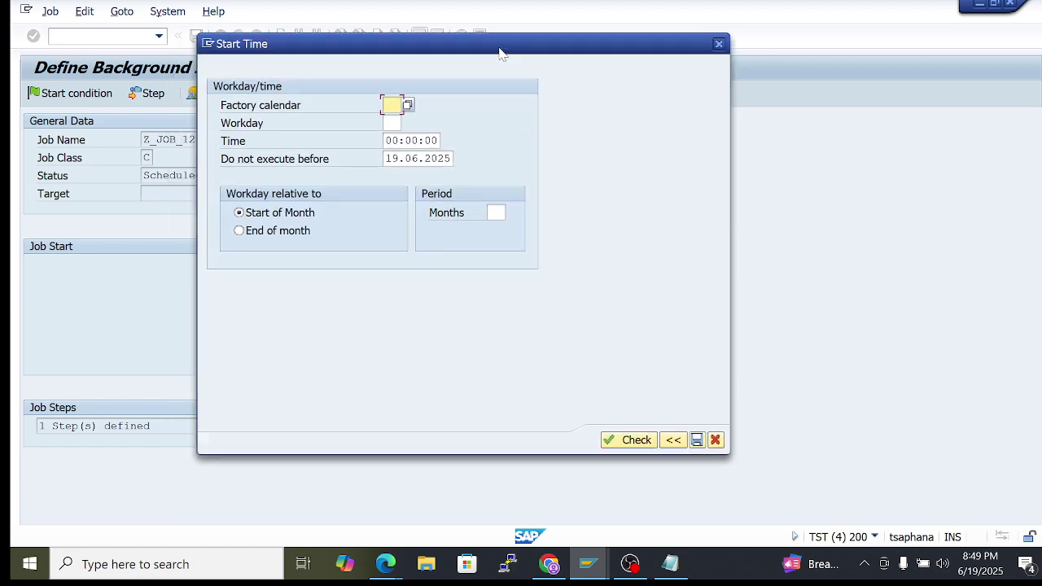
Switch to Notepad and add the line "canada ---> Job has to run daily 9 PM" below SM62
left_click(670, 563)
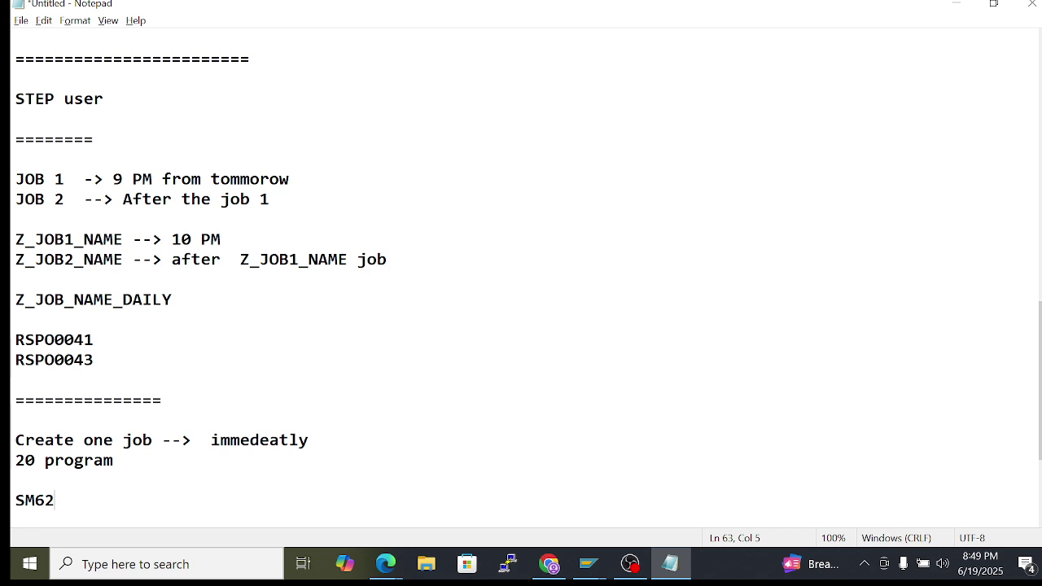
key("Return")
key("Return")
type("canada--->")
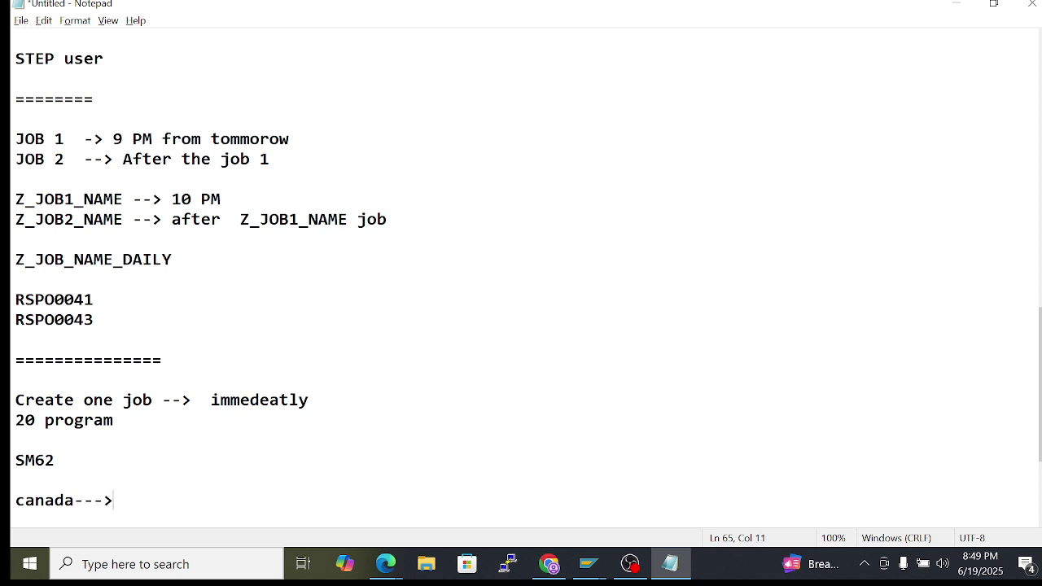
type("a")
type("Job a")
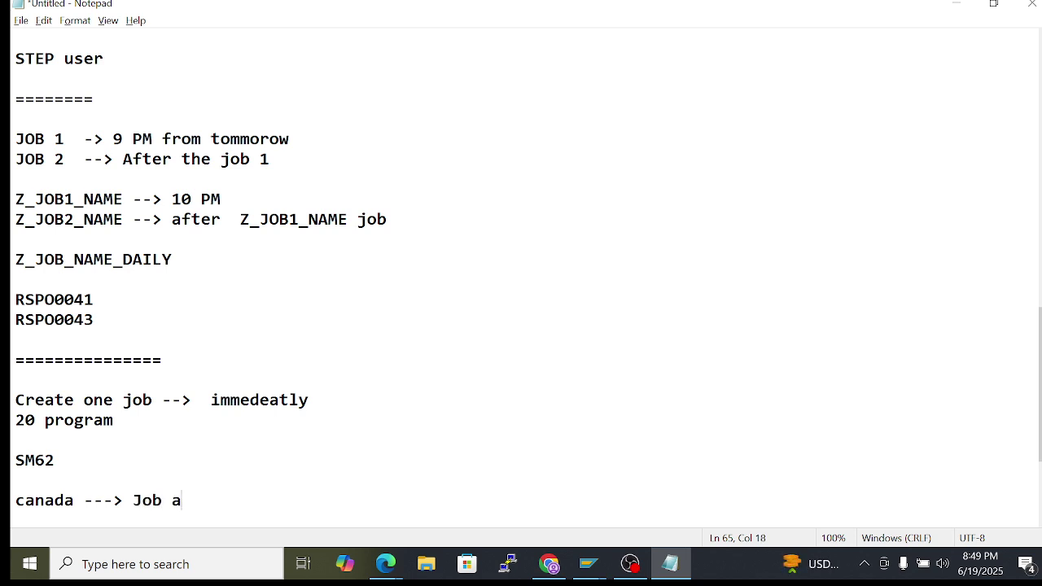
key("BackSpace")
type("has to run dai")
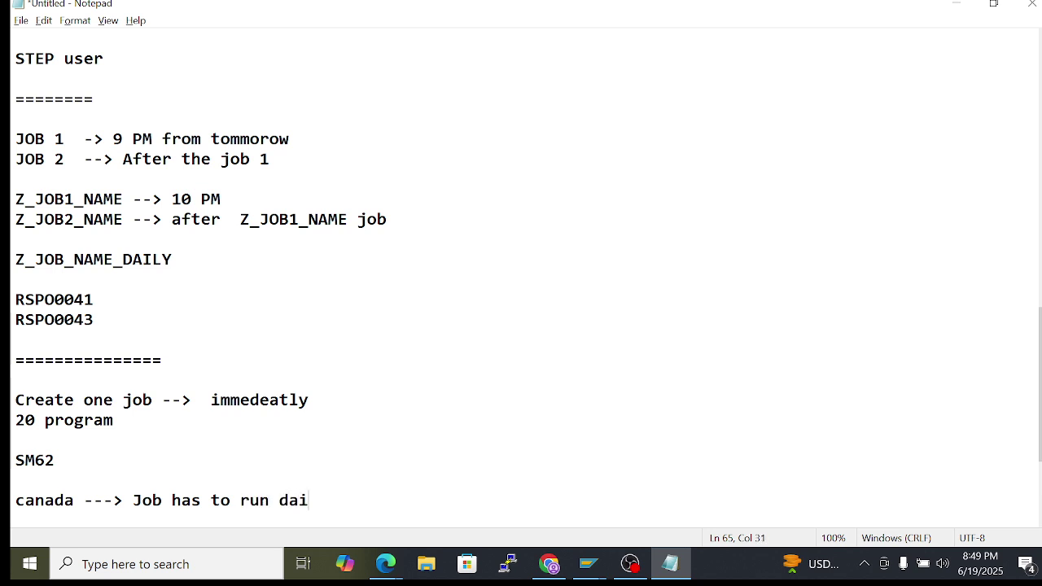
type("ly,")
type("9")
type(" PM")
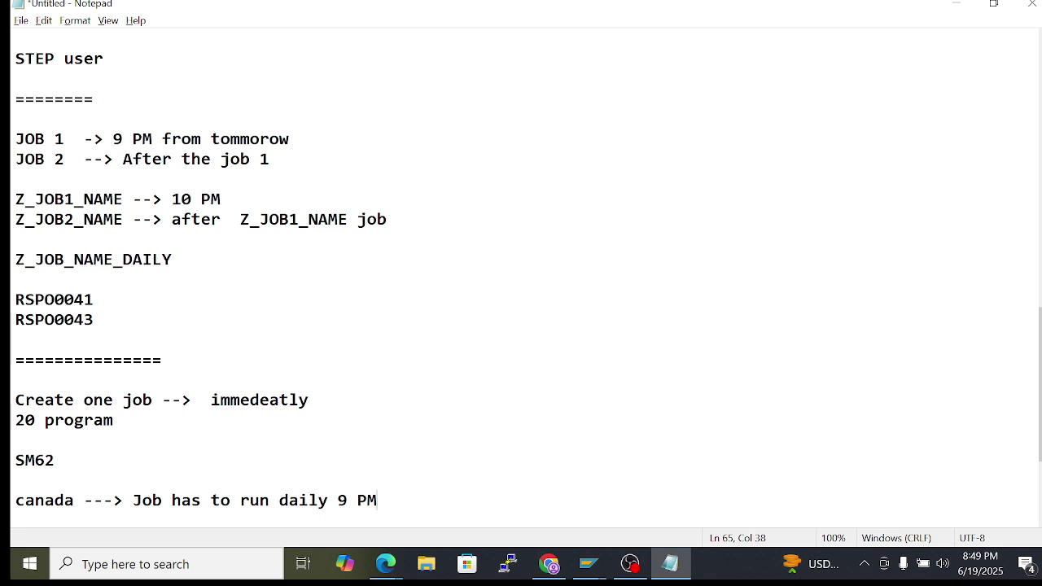
left_click_drag(132, 500, 377, 500)
left_click(379, 499)
left_click_drag(123, 499, 376, 500)
key("Right")
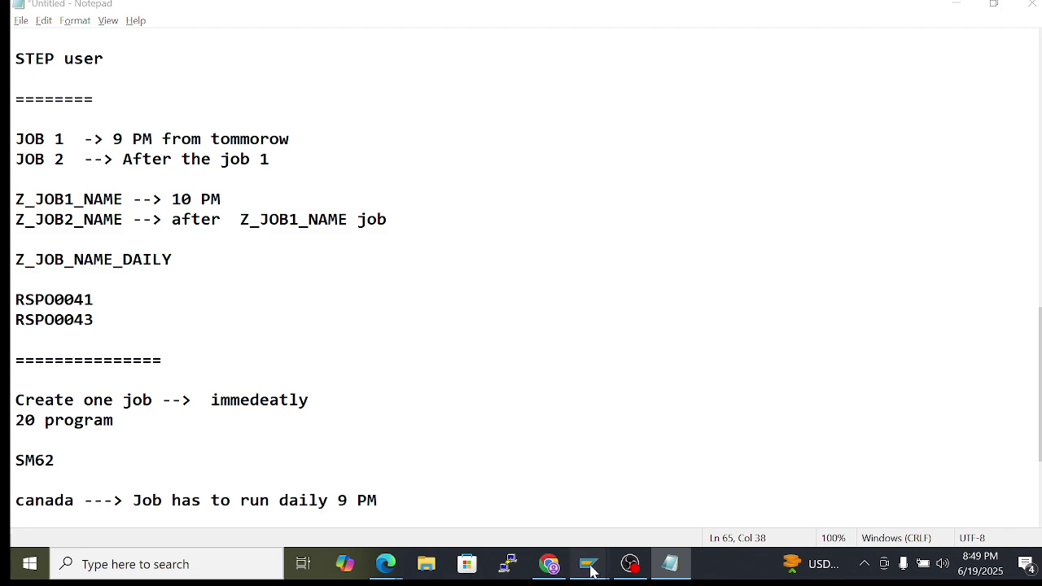
Look back at the SAP Start Time dialog, return to Notepad and extend the Canada line with "--> on public holidays, and sat,sund"
mouse_move(588, 564)
left_click(549, 503)
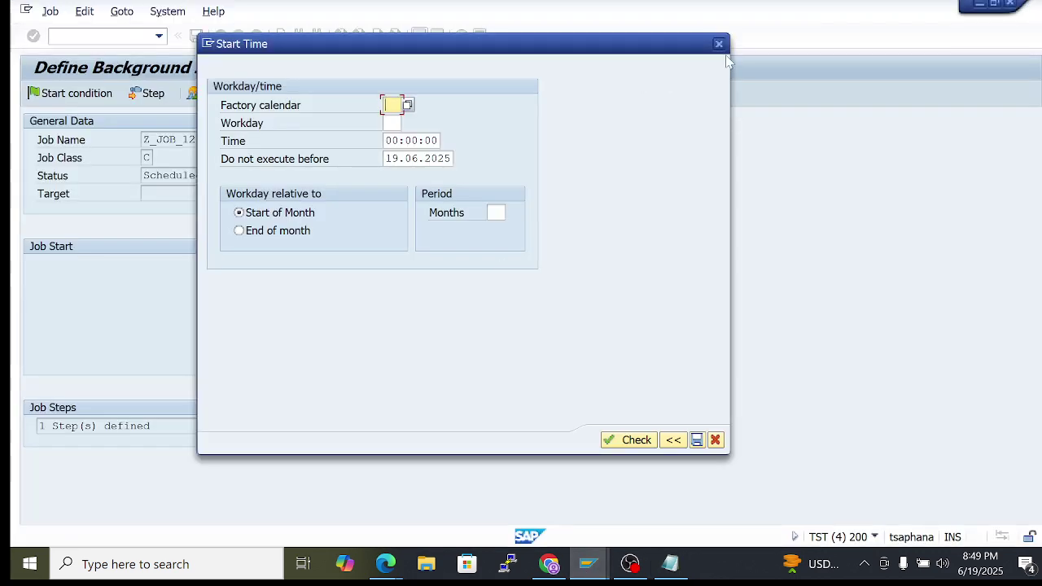
left_click_drag(494, 44, 528, 42)
left_click(669, 564)
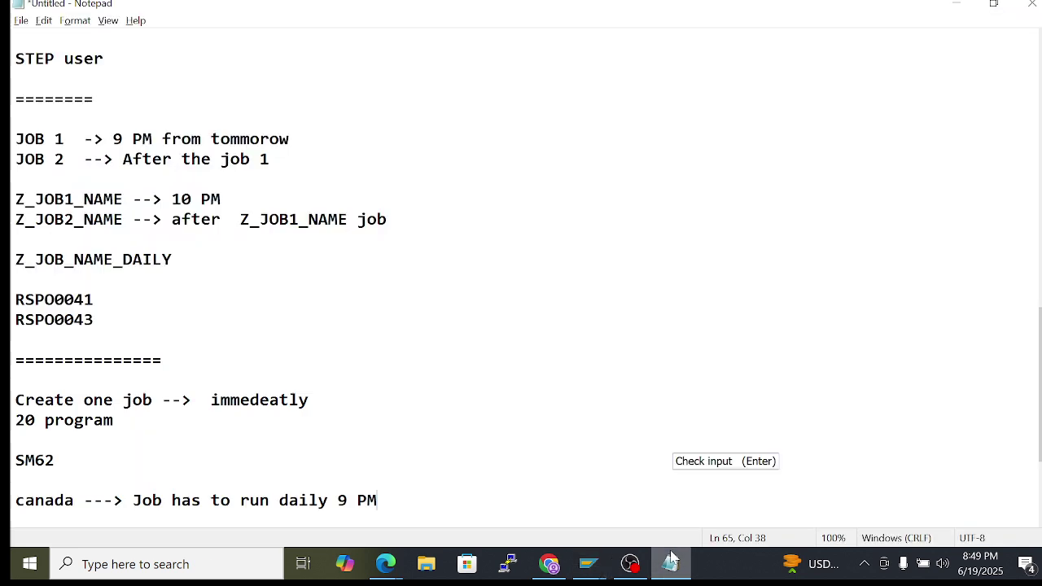
type("--> ")
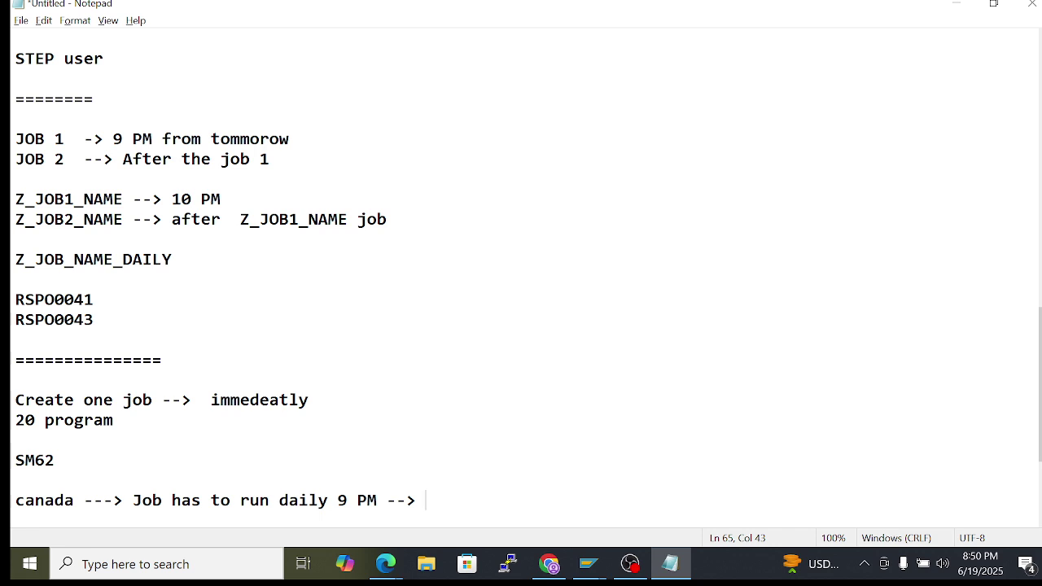
type("on publ")
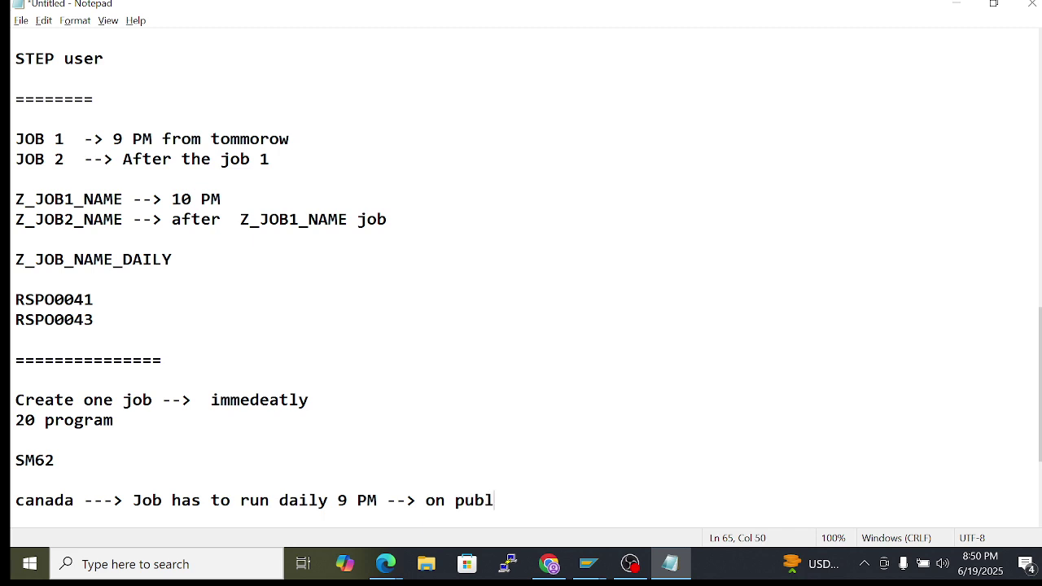
type("ic holidays")
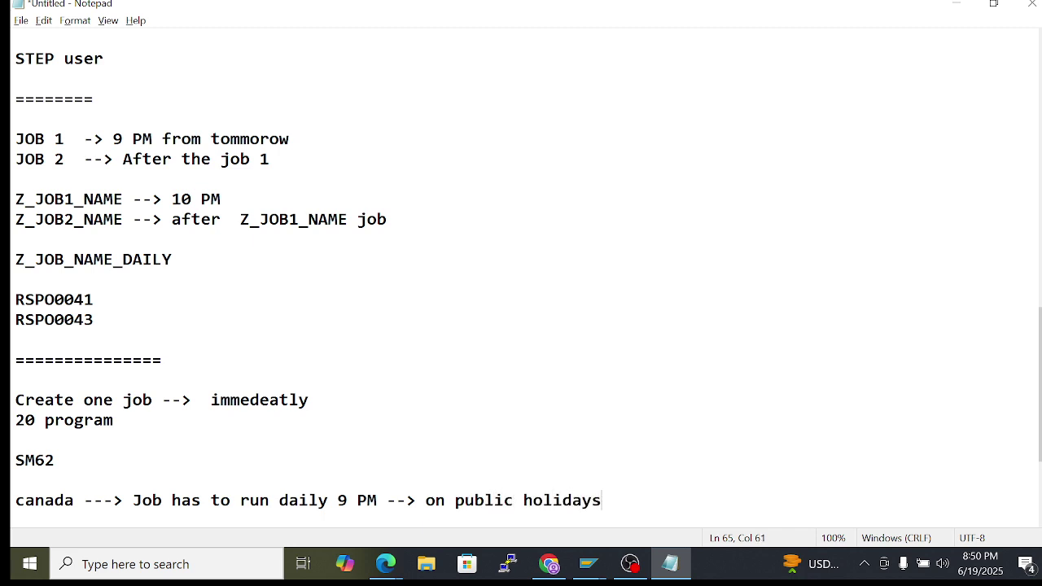
type(", and sat,sund")
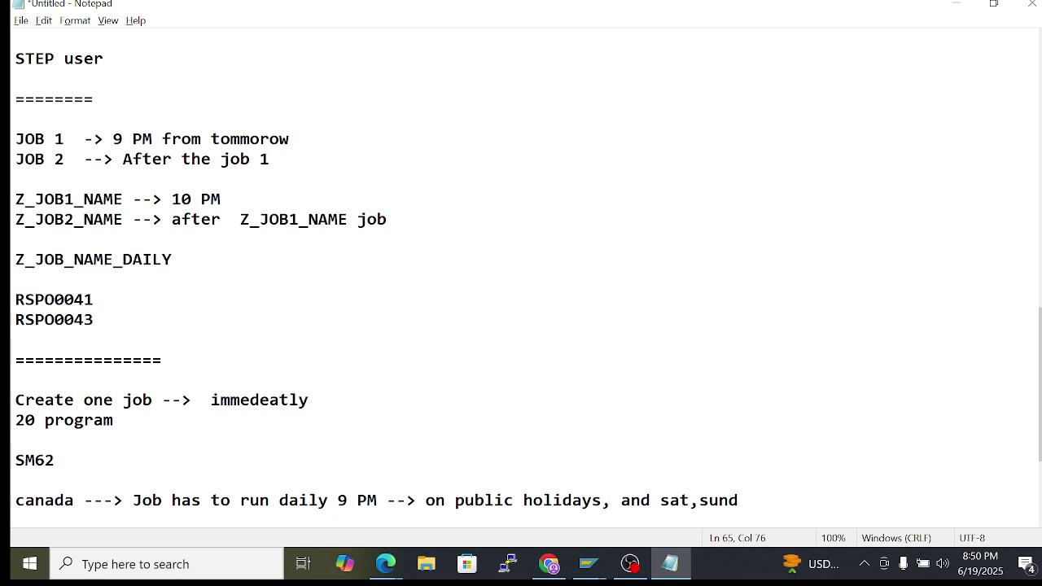
left_click_drag(16, 500, 426, 499)
left_click(582, 500)
left_click_drag(133, 499, 377, 499)
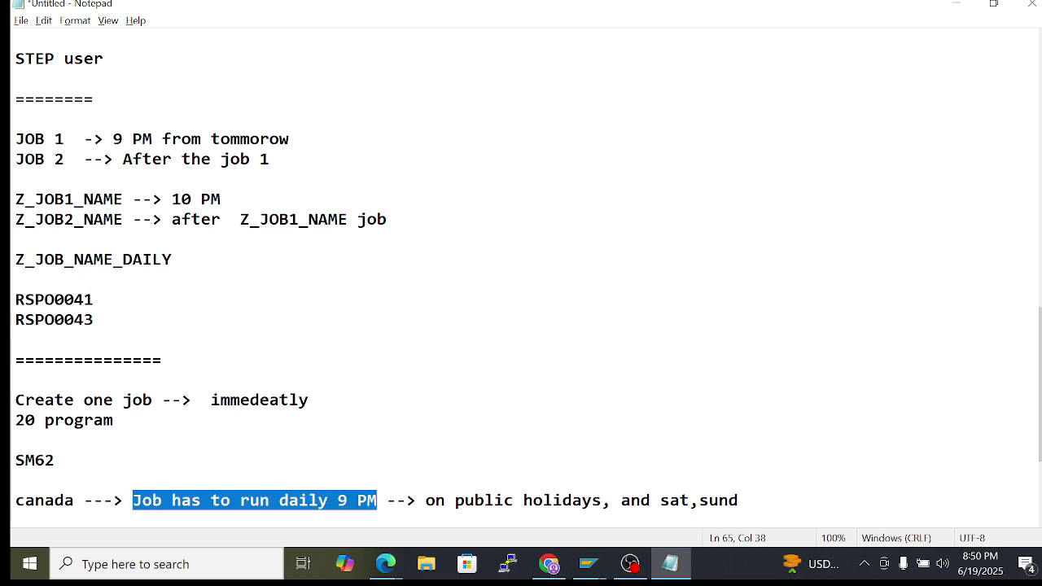
Switch back to SAP, examine the country entries available for the factory calendar through the end of the list, and close the list
mouse_move(588, 564)
left_click(611, 489)
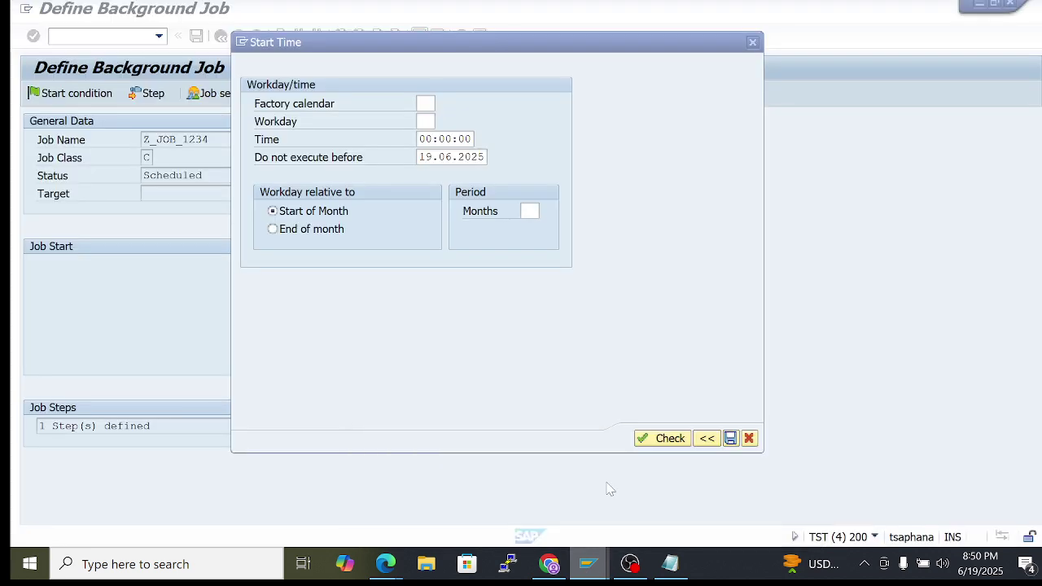
left_click(440, 103)
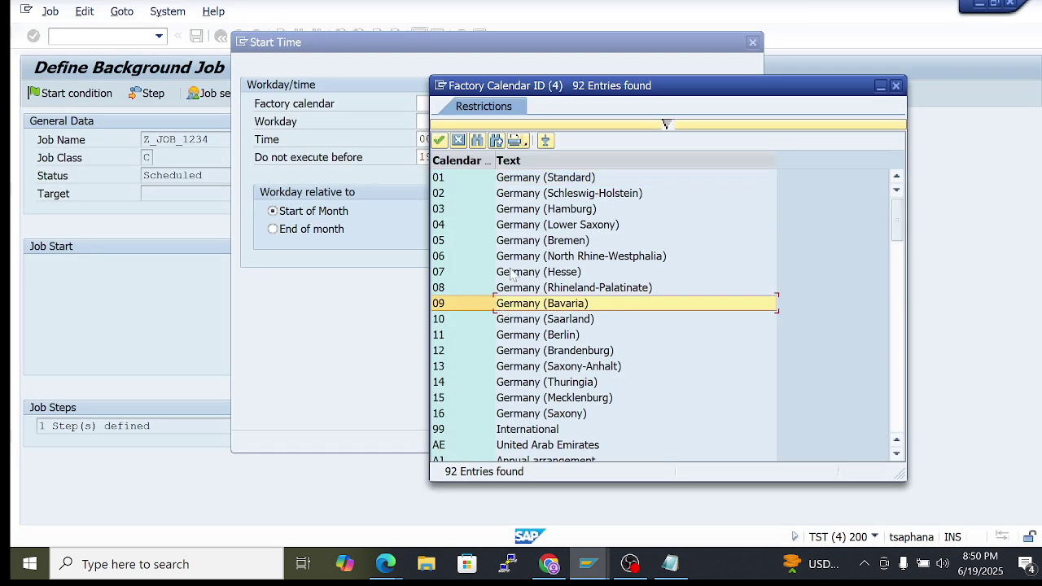
key("Down")
key("Down")
key("Down")
key("Down")
key("Down")
key("Down")
key("Down")
key("Down")
key("Down")
key("Down")
key("Down")
key("Down")
key("Down")
key("Down")
key("Down")
key("Down")
key("Down")
key("Down")
key("Down")
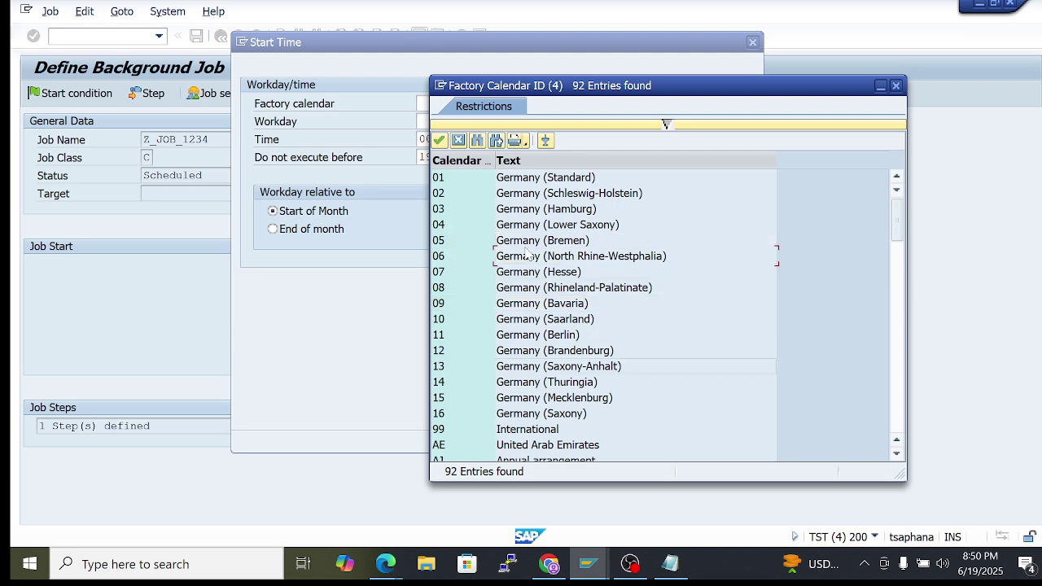
key("Down")
key("Down")
key("Down")
key("Down")
key("Down")
key("Down")
key("Down")
key("Down")
key("Down")
key("Down")
key("Down")
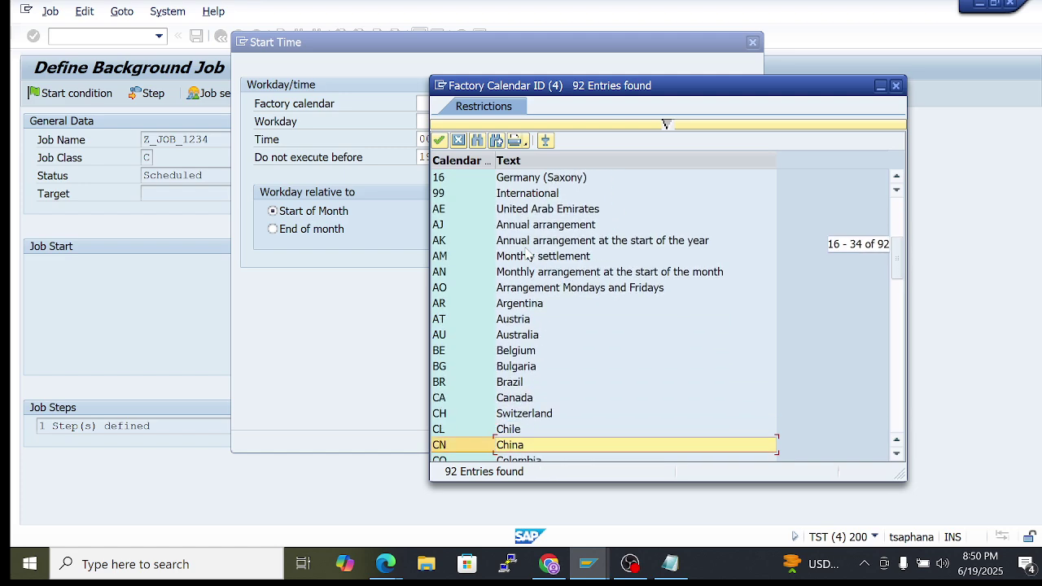
key("Down")
key("Down")
key("Down")
key("Down")
key("Down")
key("Down")
key("Down")
key("Down")
key("Down")
key("Down")
key("Down")
key("Down")
key("Down")
key("Down")
key("Down")
key("Down")
key("Down")
key("Down")
key("Down")
key("Down")
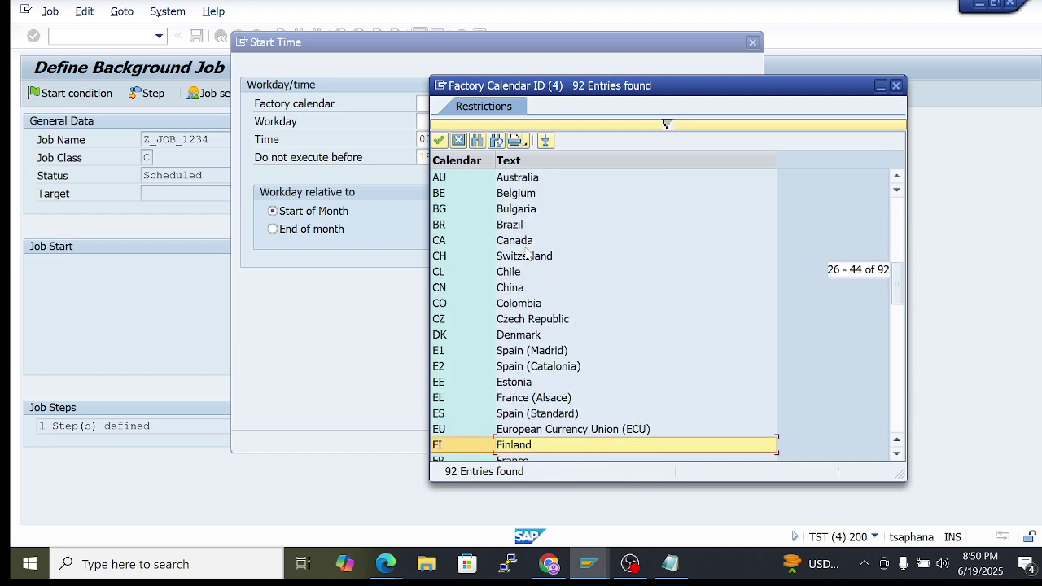
key("Down")
key("Down")
key("Down")
key("Down")
key("Down")
key("Down")
key("Down")
key("Down")
key("Down")
key("Down")
key("Down")
key("Down")
key("Down")
key("Down")
key("Down")
key("Down")
key("Down")
key("Down")
key("Down")
key("Down")
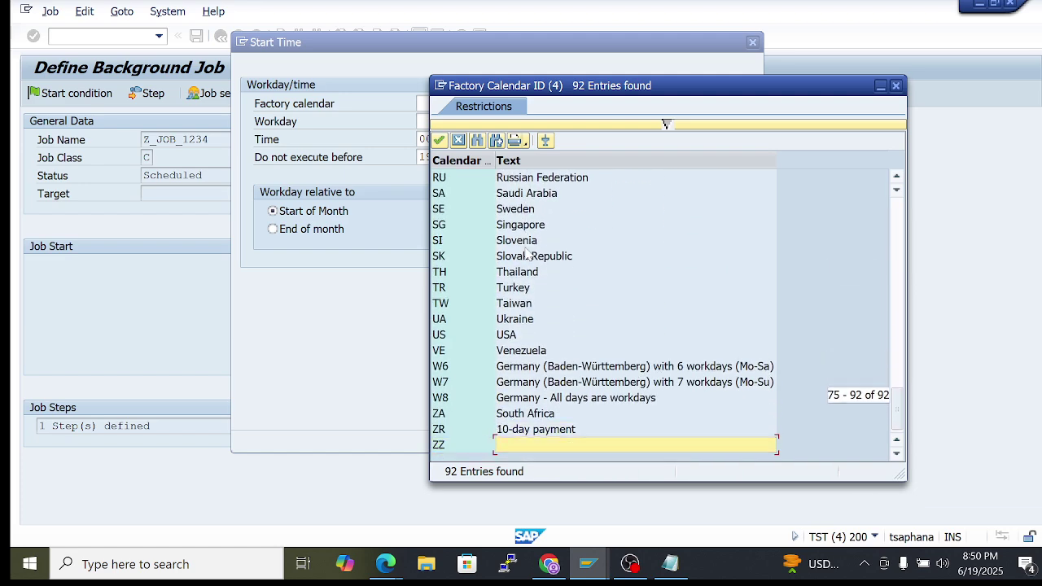
key("Up")
key("Up")
key("Up")
key("Up")
key("Up")
key("Up")
key("Up")
key("Up")
key("Up")
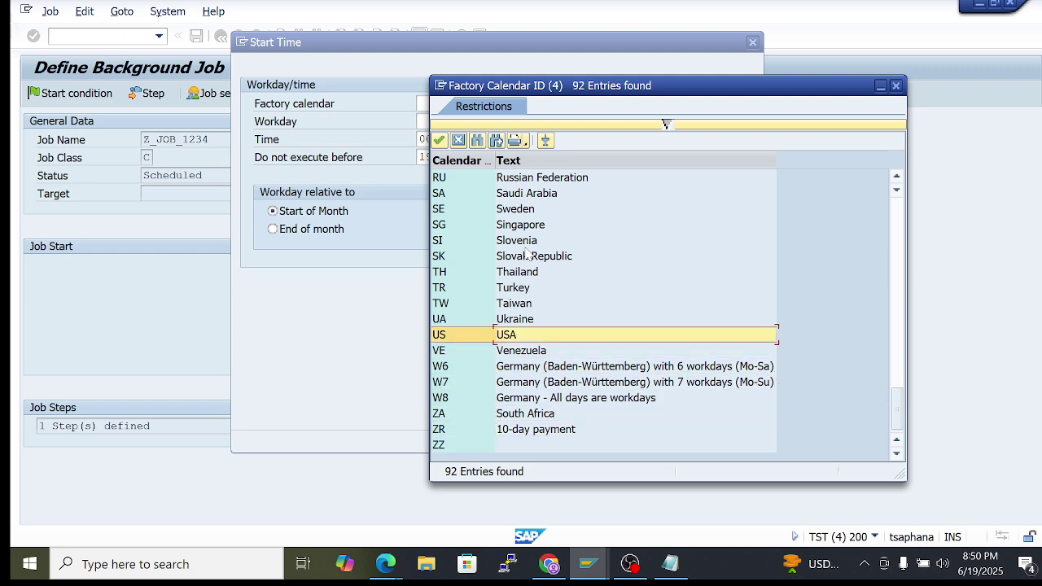
key("Up")
key("Up")
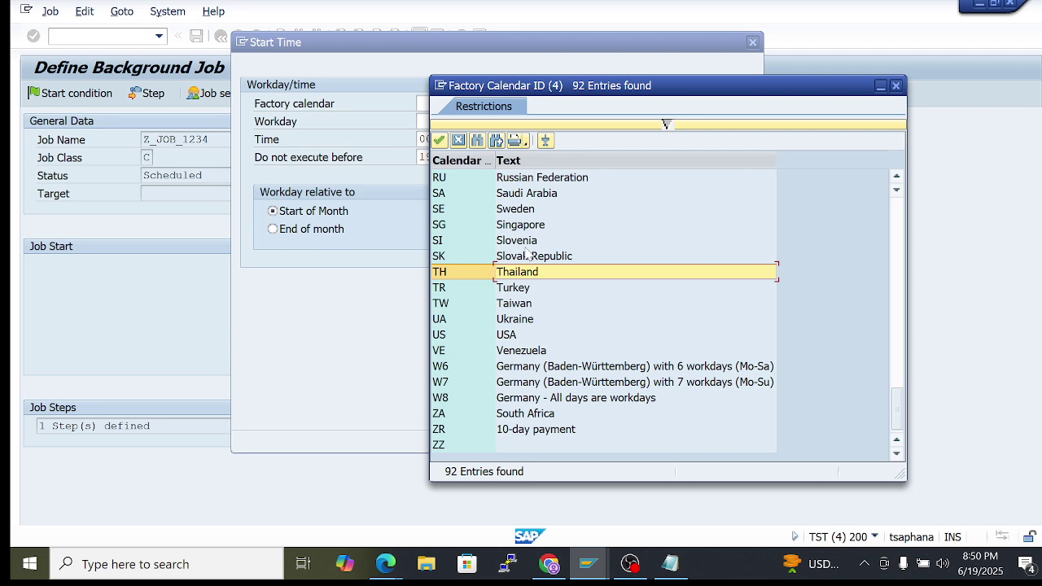
key("Down")
key("Down")
key("Down")
key("Down")
key("Down")
key("Down")
key("Down")
key("Down")
key("Down")
key("Down")
key("Down")
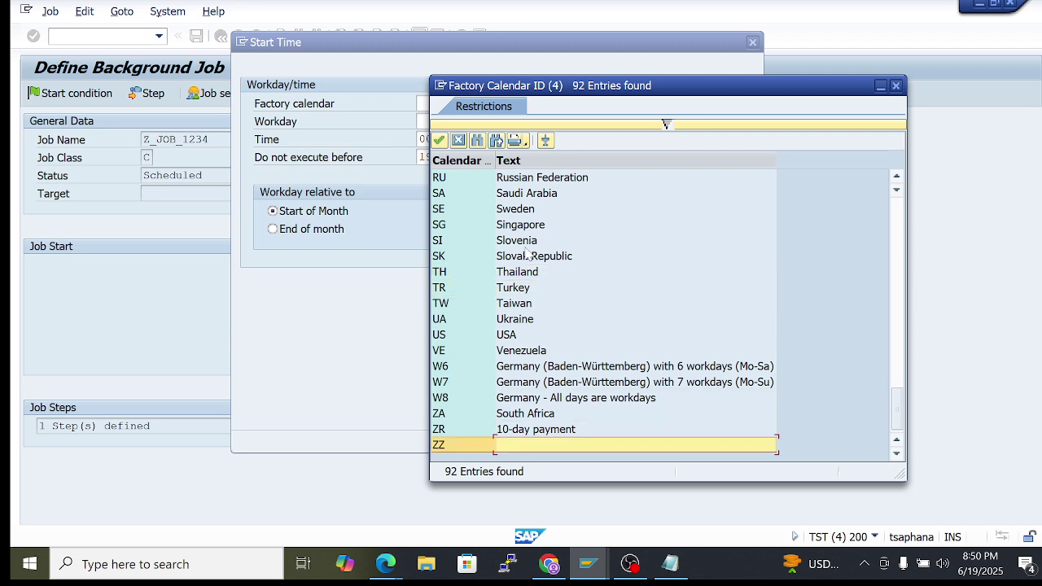
key("Up")
key("Down")
key("Up")
key("Up")
key("Up")
key("Up")
key("Up")
key("Up")
key("Up")
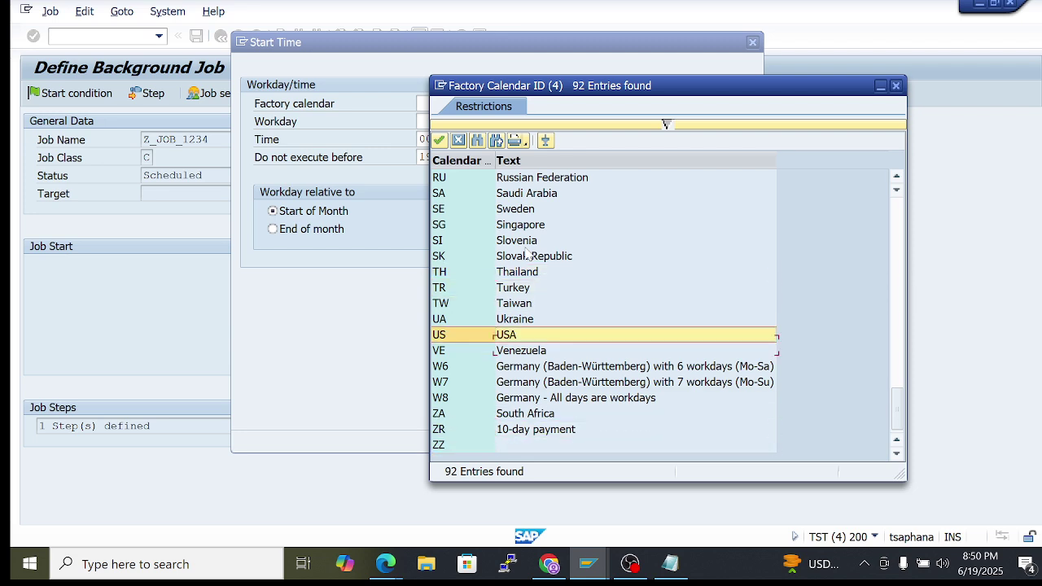
key("Up")
key("Up")
key("Up")
key("Up")
key("Up")
key("Up")
key("Up")
key("Up")
key("Down")
key("Down")
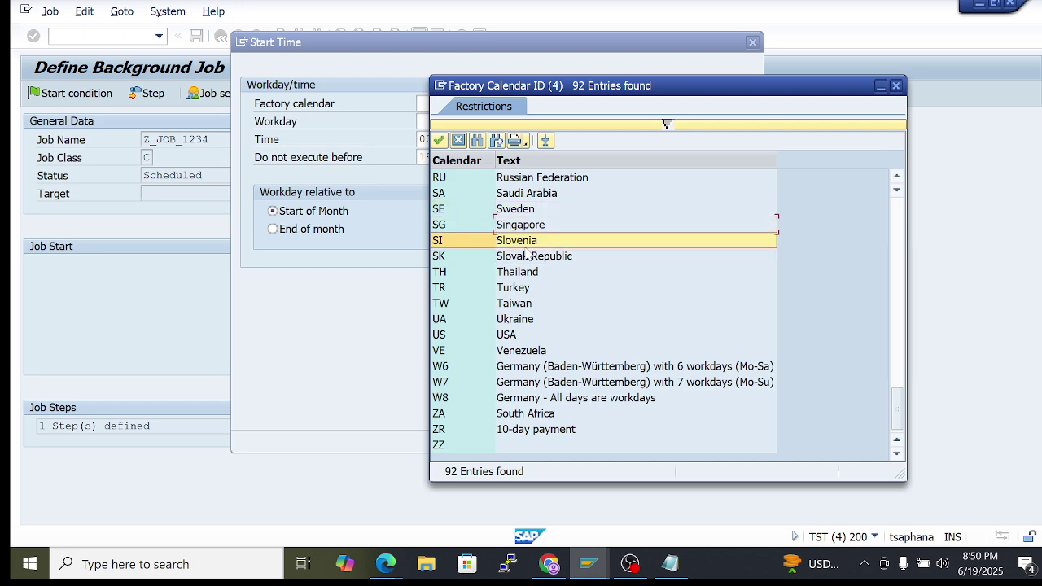
key("Down")
key("Down")
key("Down")
key("Down")
key("Down")
key("Down")
key("Down")
key("Down")
key("Down")
key("Down")
key("Down")
key("Down")
key("Down")
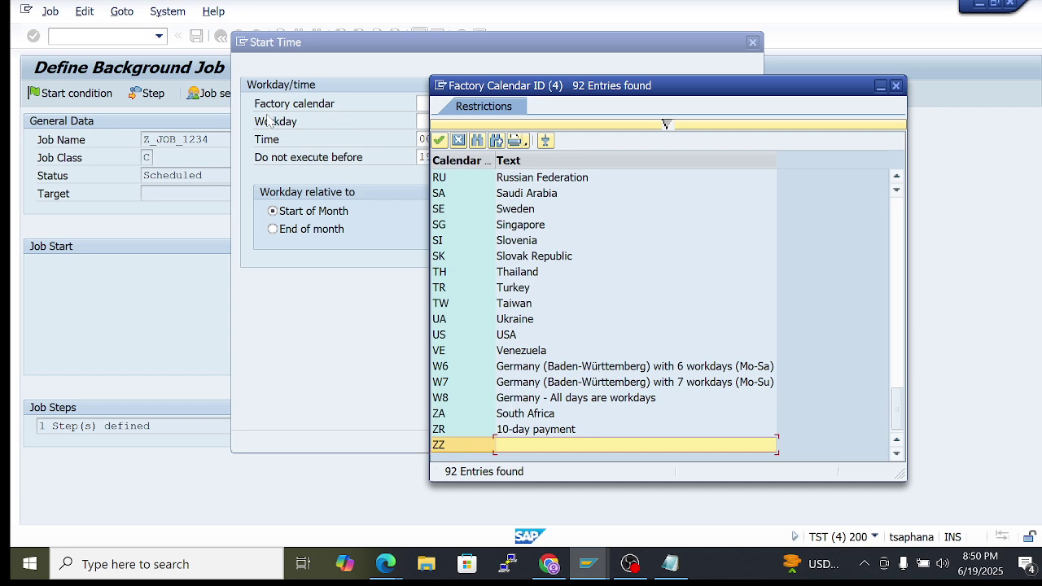
left_click(421, 103)
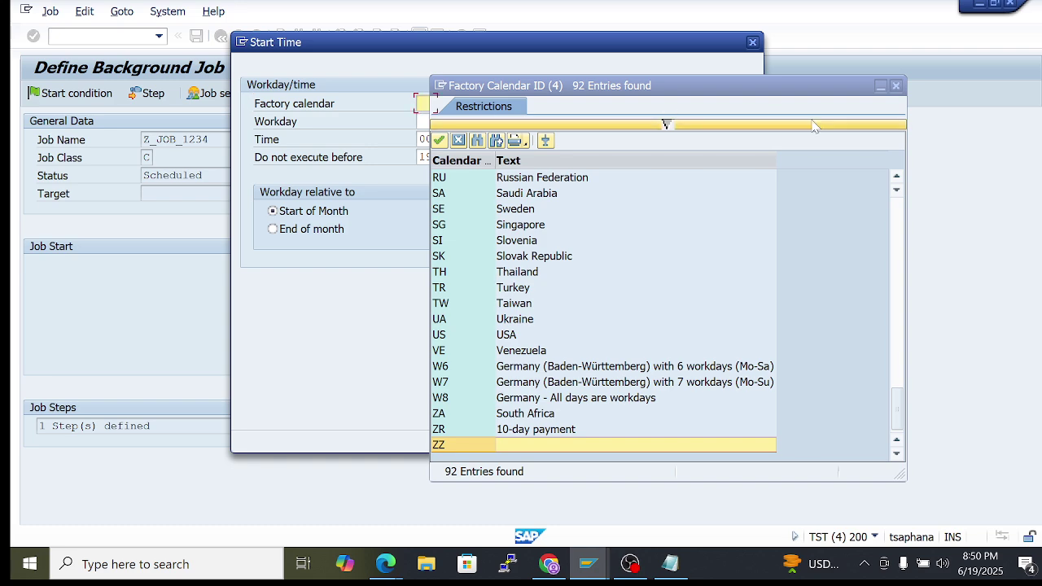
left_click(895, 85)
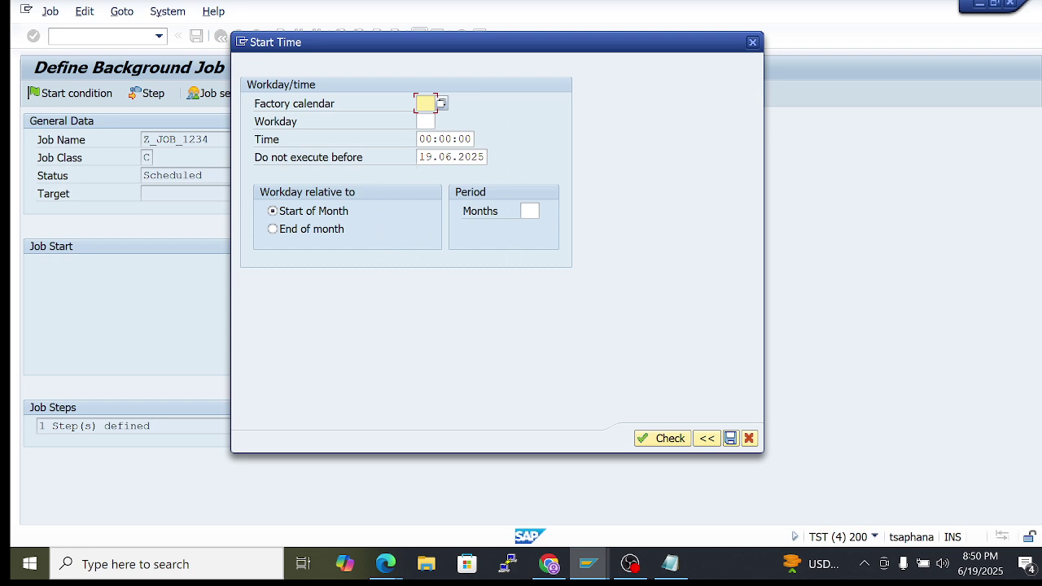
Look once more at the factory calendar entries, and close both the list and the Start Time dialog
left_click(440, 104)
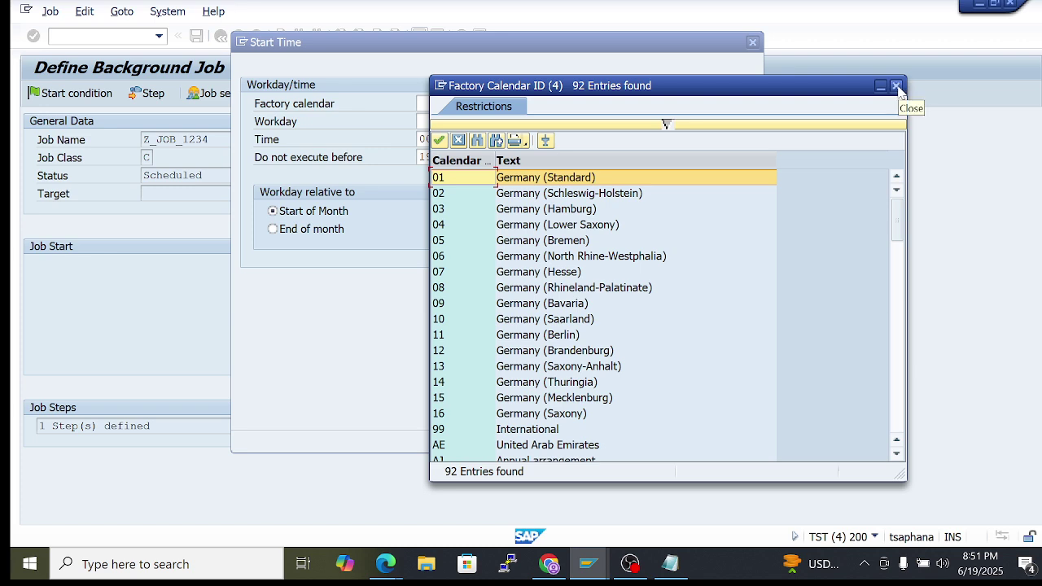
left_click(897, 86)
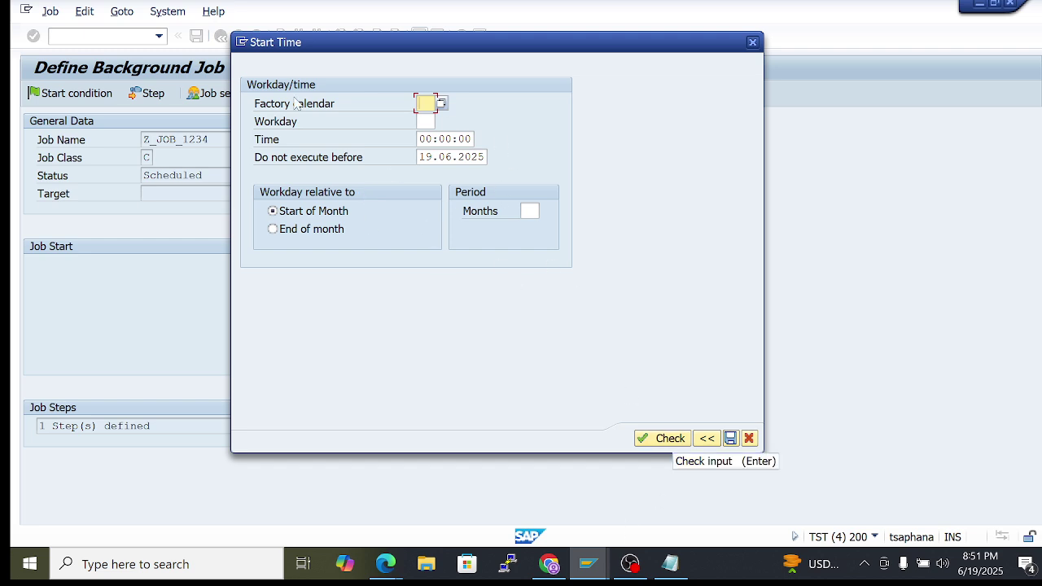
left_click(753, 43)
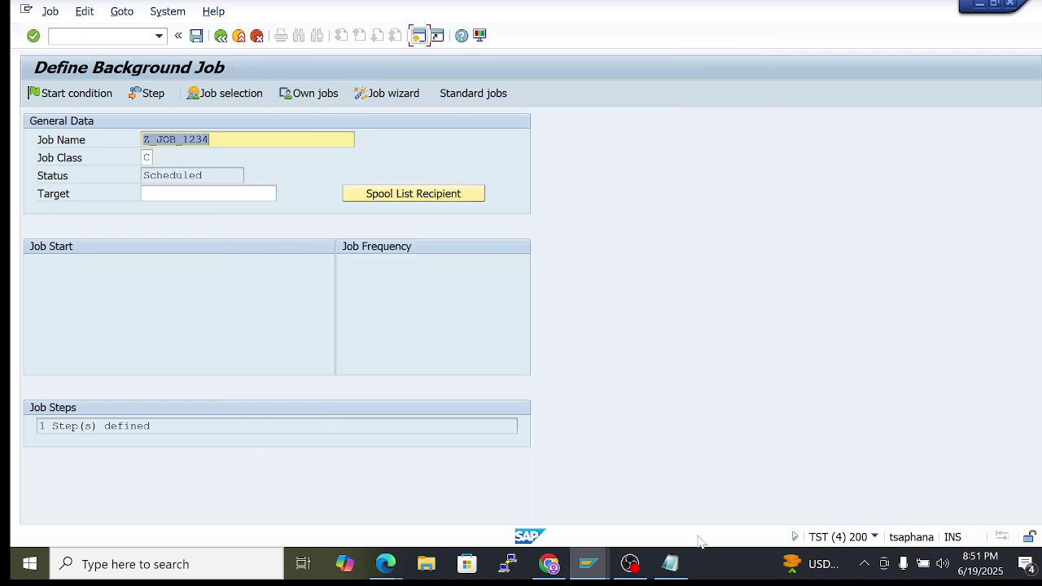
Switch to Notepad and extend the Canada line with "--> factor calnder is used", followed by blank lines
left_click(670, 563)
key("End")
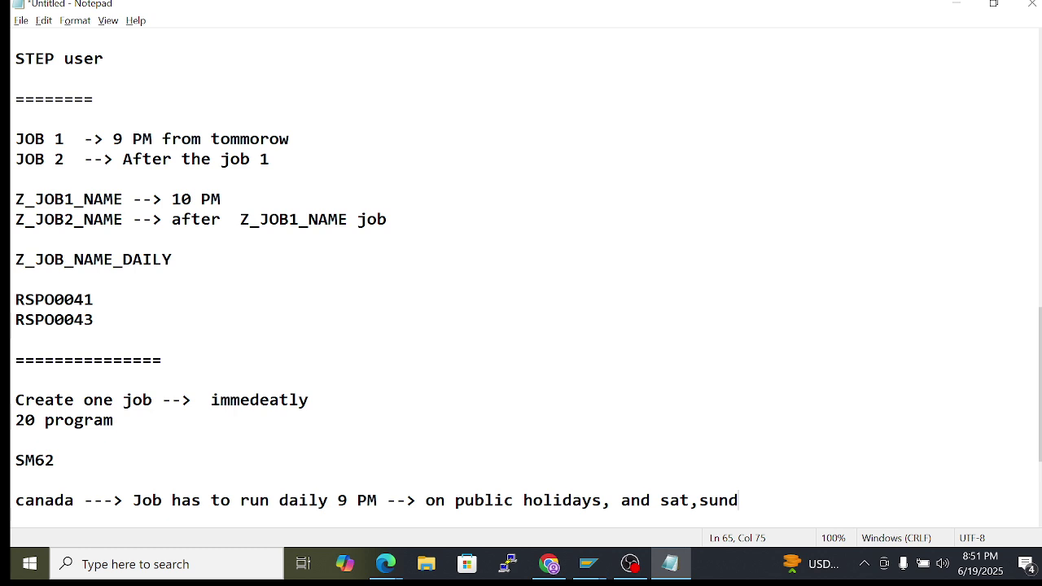
type("--> factor caln")
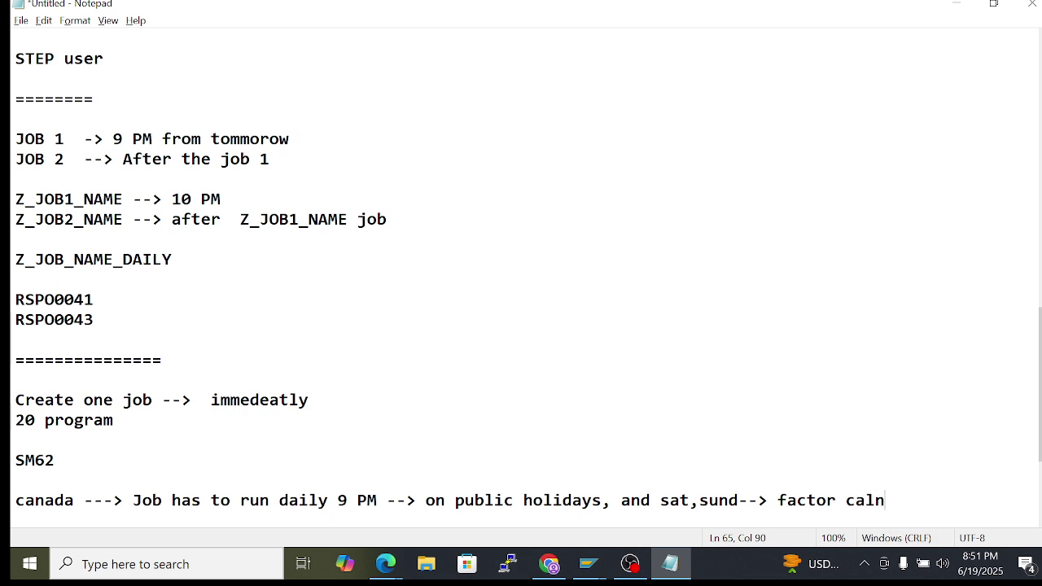
type("der is use")
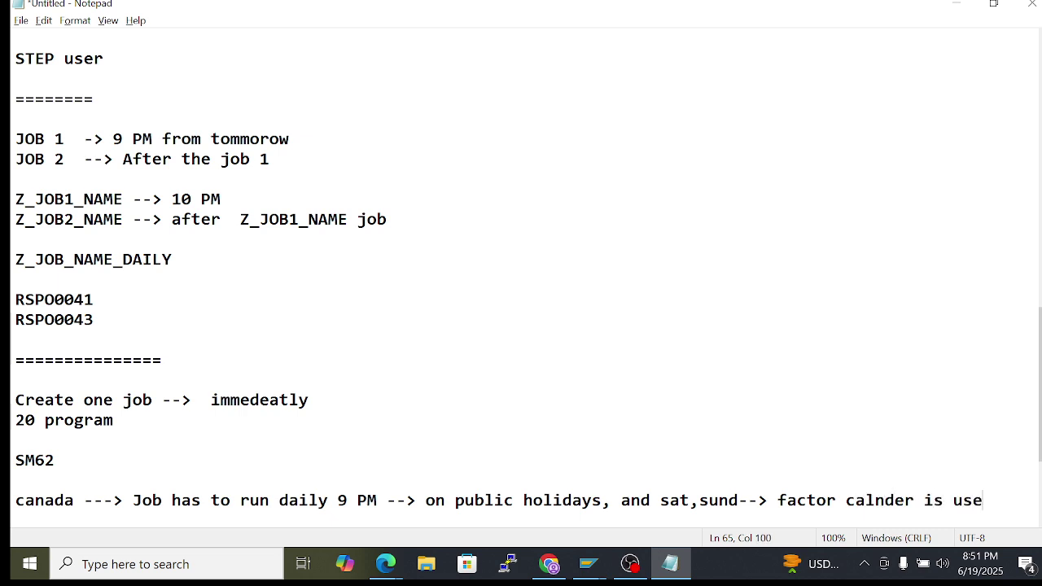
type("rd")
key("BackSpace")
key("BackSpace")
type("d")
key("Return")
key("Return")
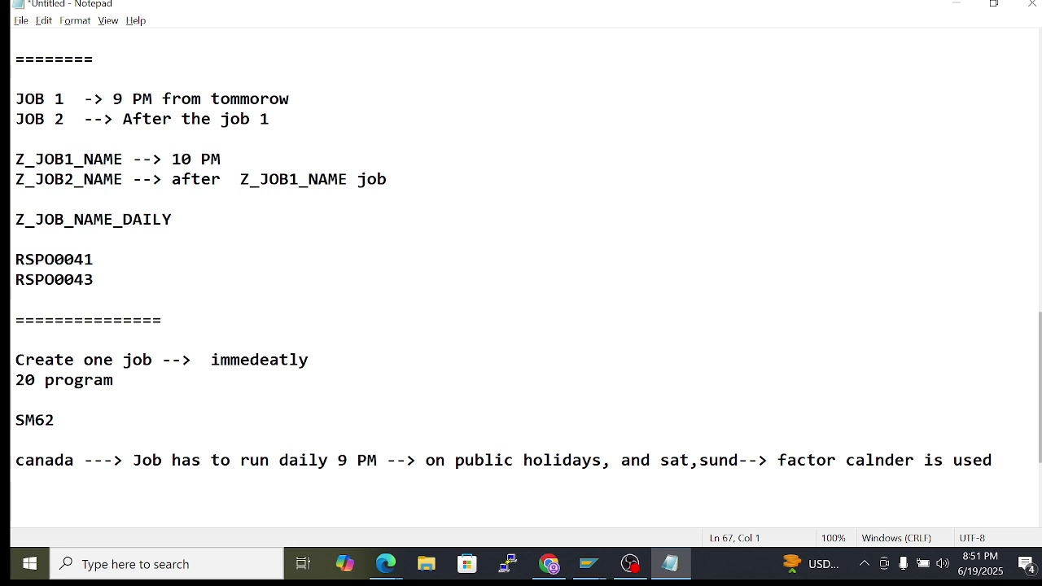
Review the notes from the Background Job Administration heading down to the Canada factory calendar line
scroll(521, 277, "down", 2)
scroll(521, 277, "up", 2)
scroll(521, 277, "up", 13)
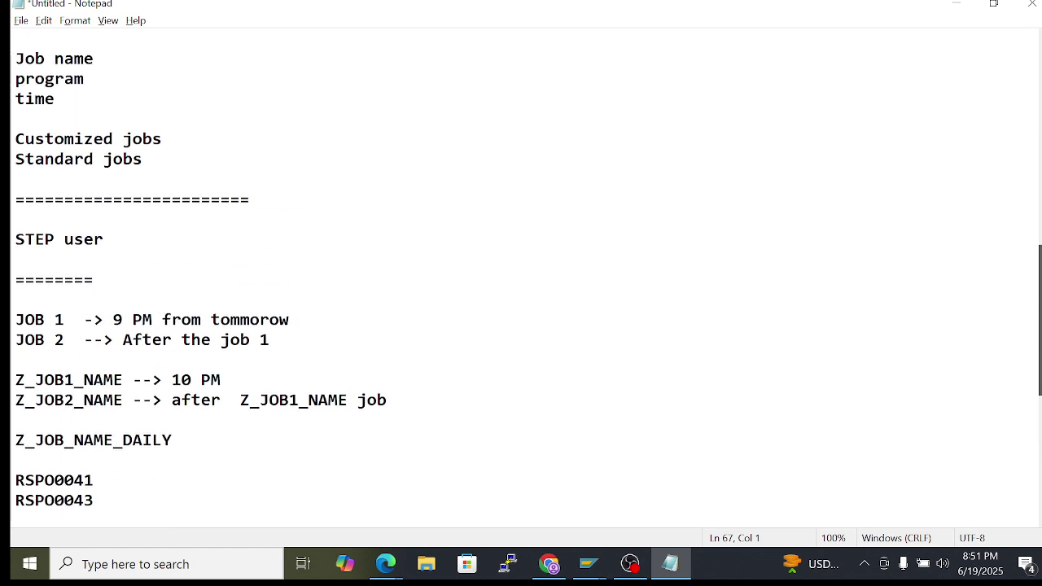
scroll(521, 276, "up", 1)
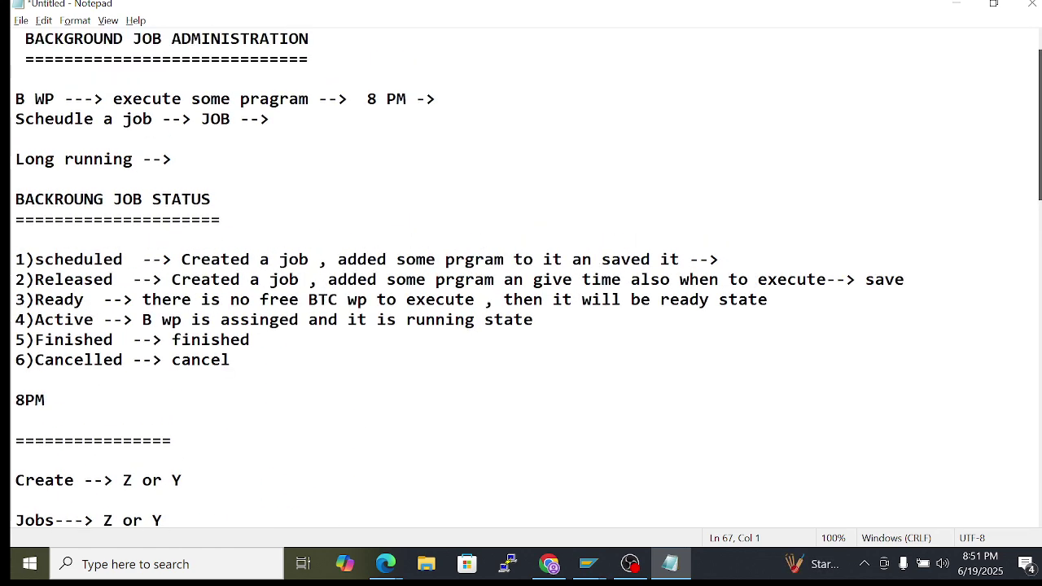
scroll(521, 277, "down", 12)
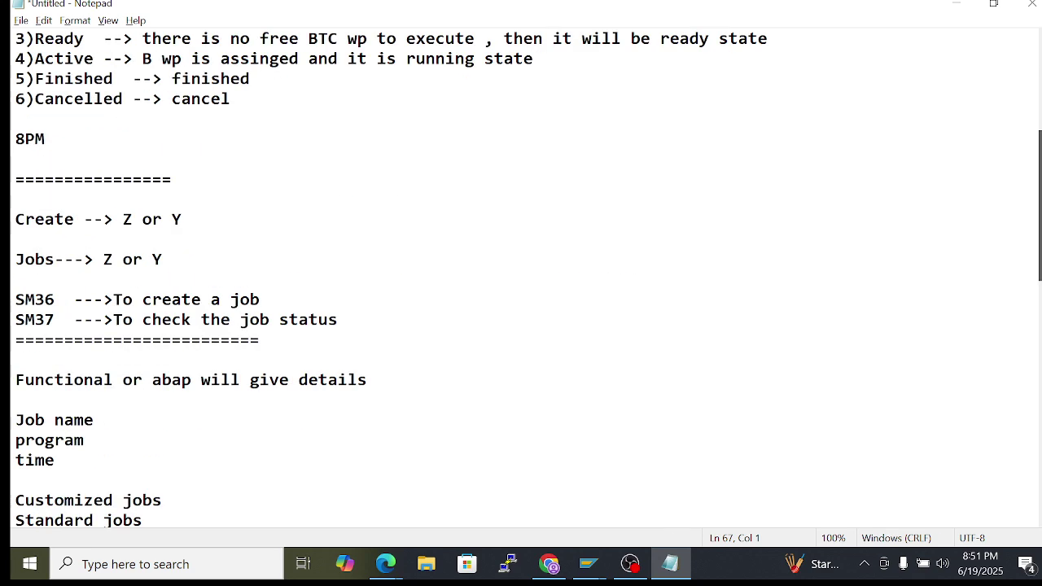
scroll(521, 277, "down", 3)
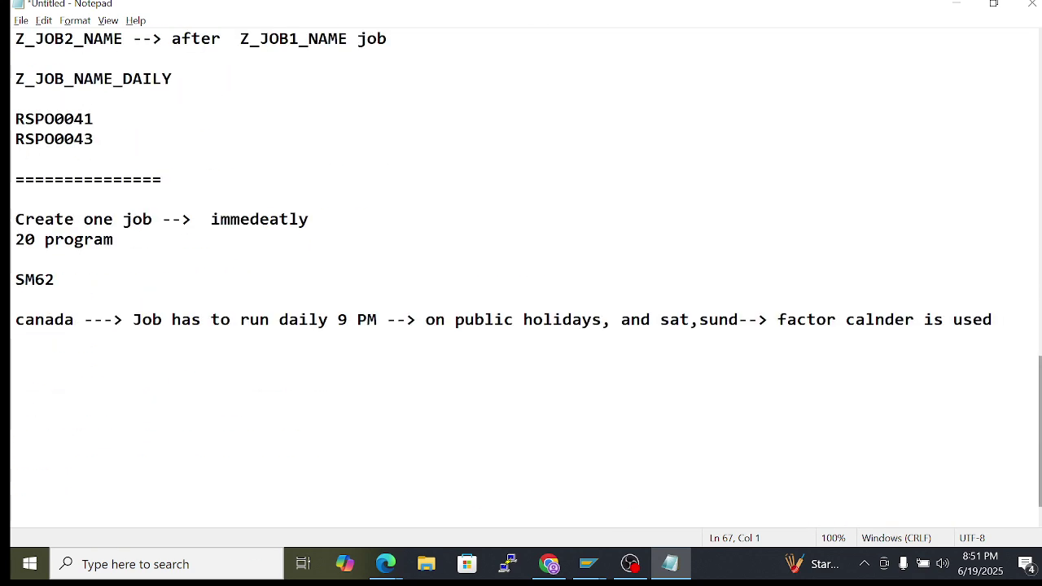
scroll(521, 276, "up", 1)
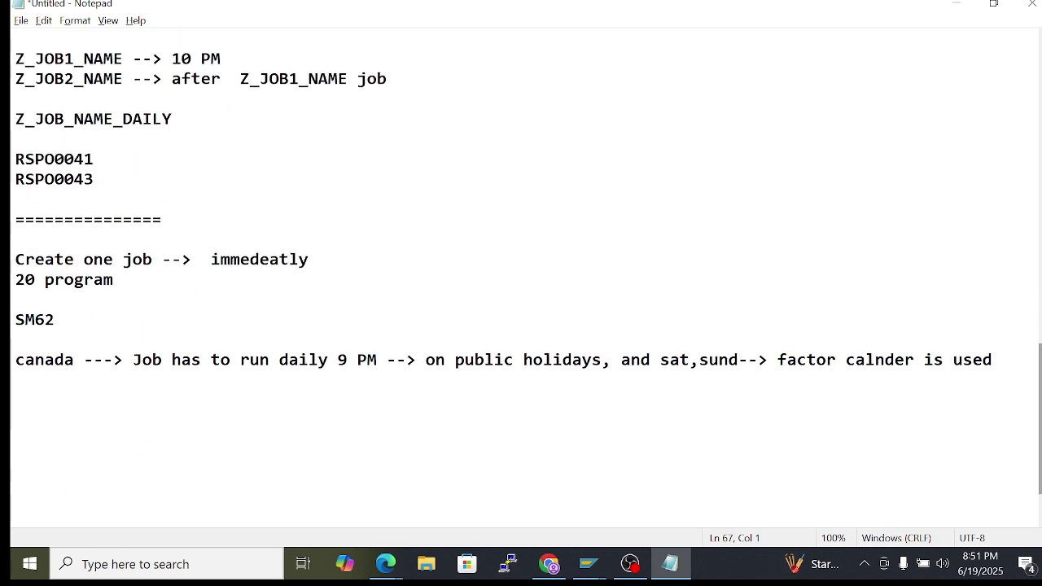
scroll(520, 277, "up", 1)
scroll(521, 277, "down", 1)
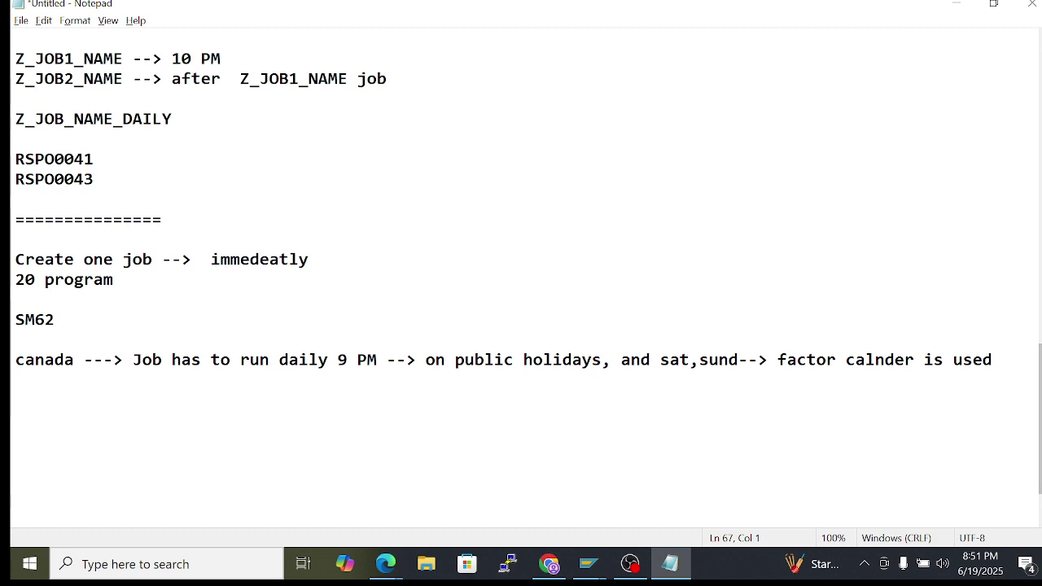
left_click(992, 359)
scroll(521, 277, "down", 1)
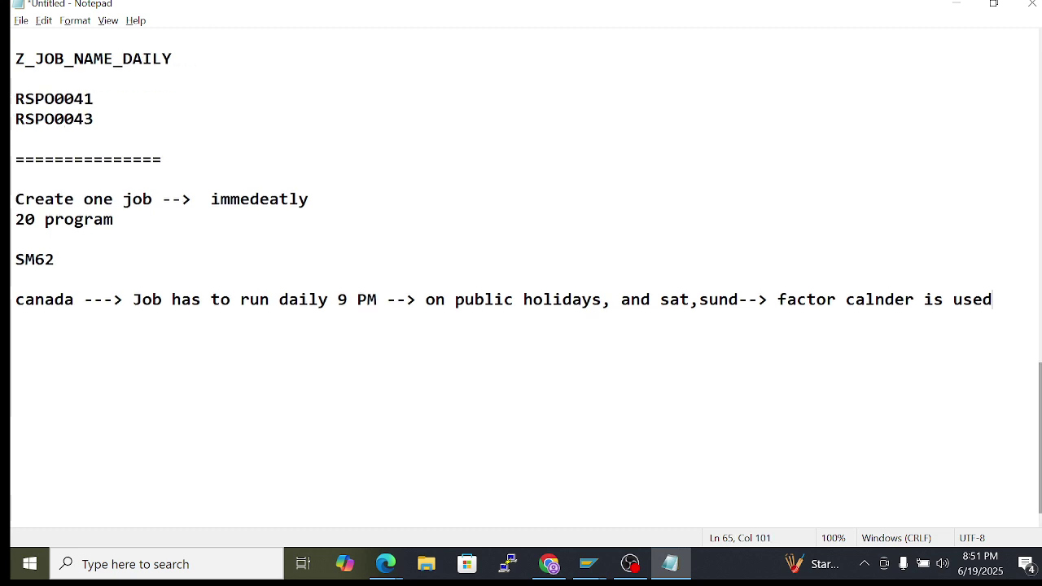
scroll(521, 277, "up", 4)
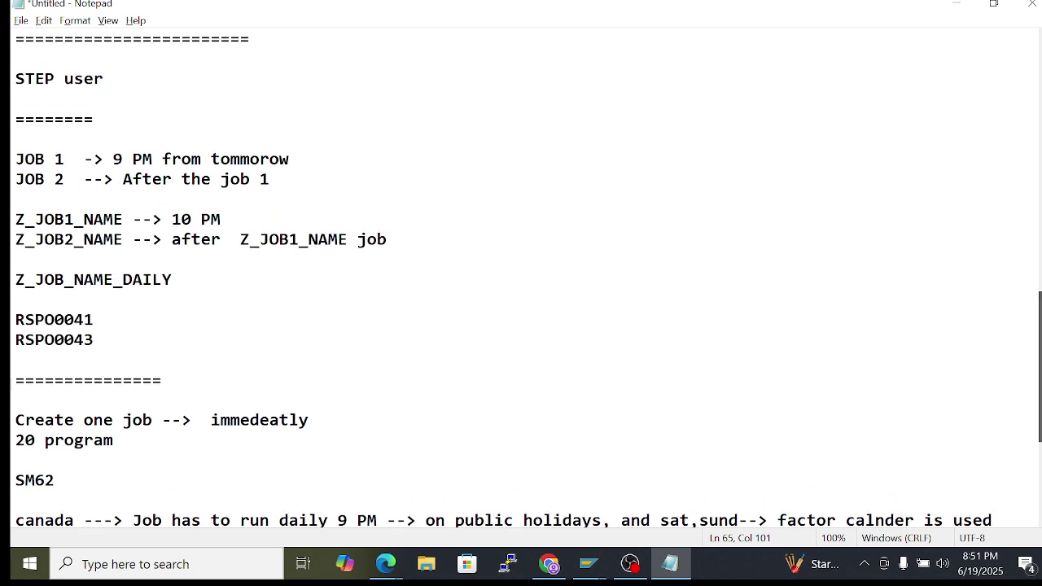
scroll(521, 277, "down", 4)
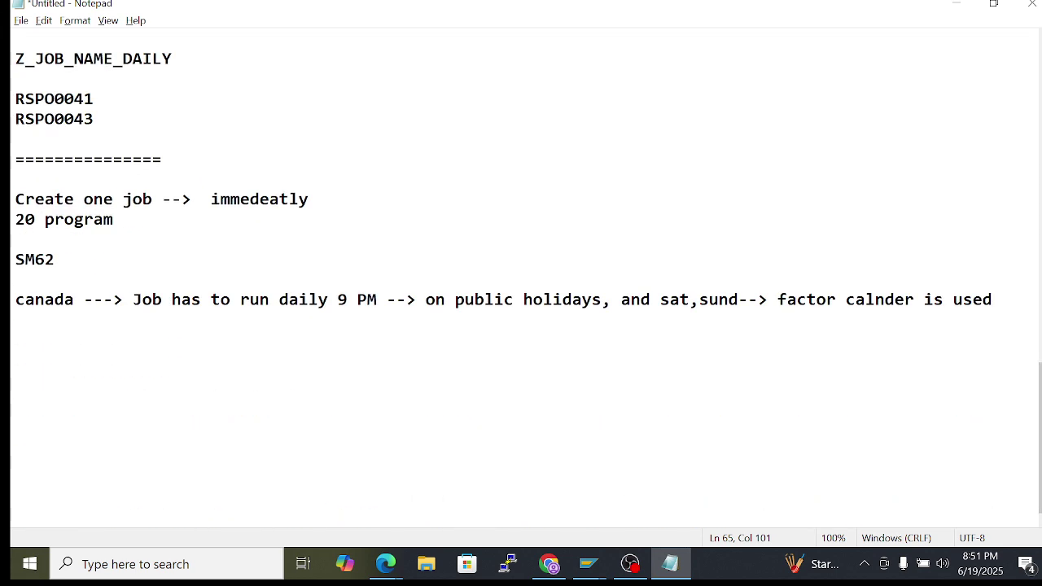
Add a "Standard jobs" heading below the Canada line, underlined with a row of equals signs
key("Return")
key("Return")
type("Stand")
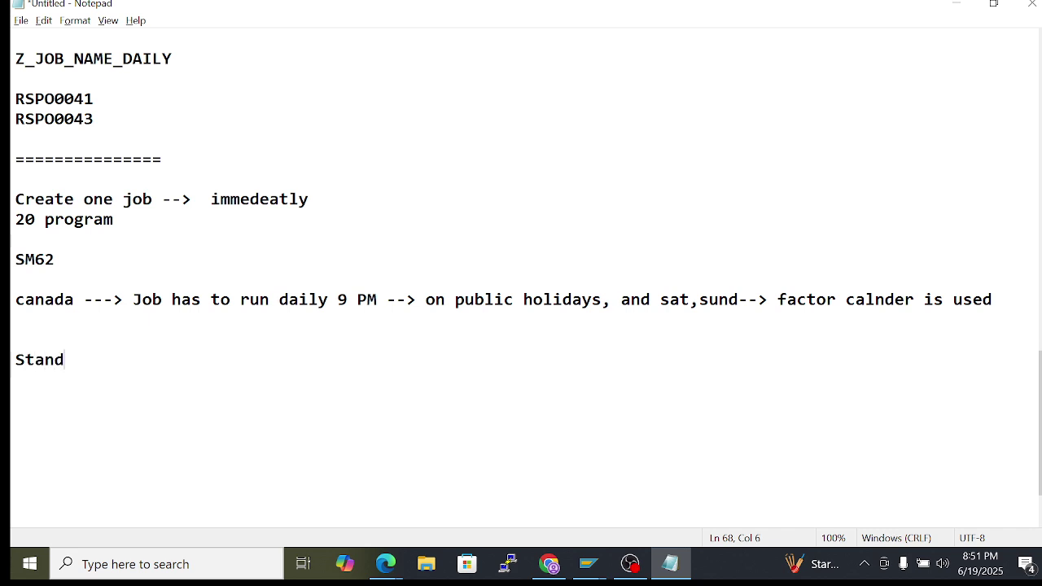
type("ard jobs")
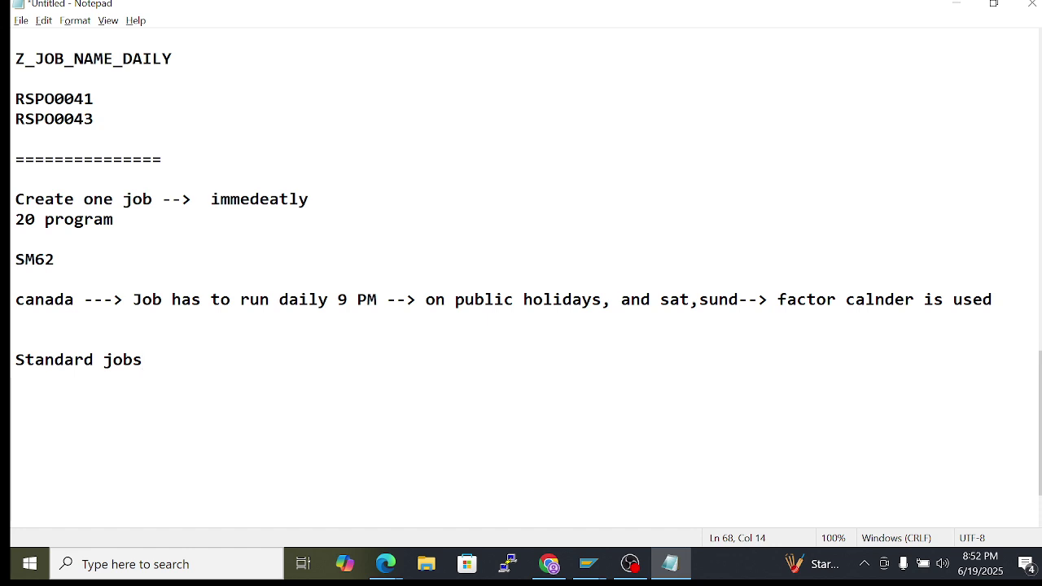
key("Return")
type("============")
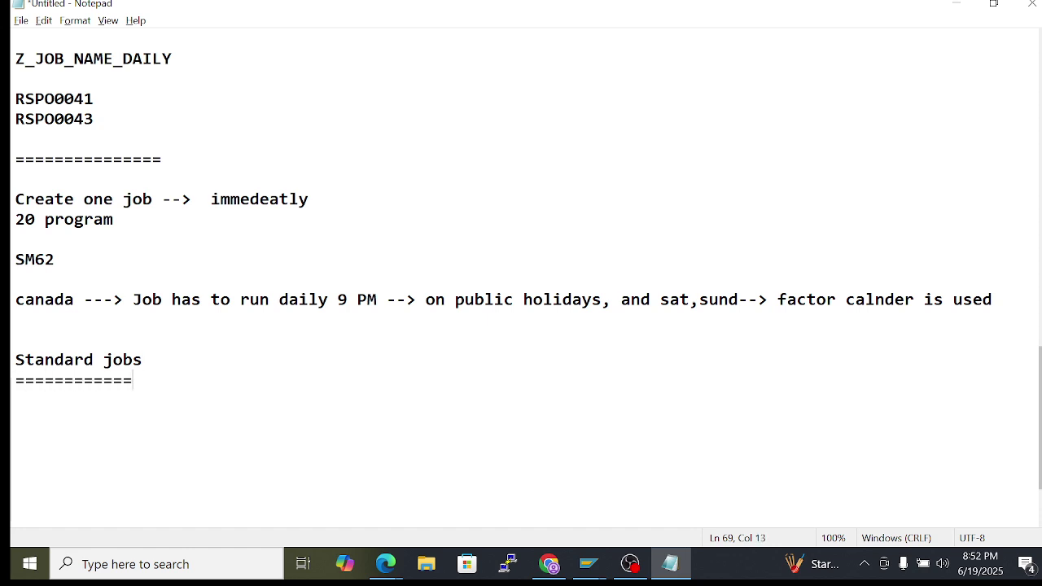
Extend the "Customized jobs" line in the earlier notes with "---> Z or Y"
scroll(1039, 419, "up", 7)
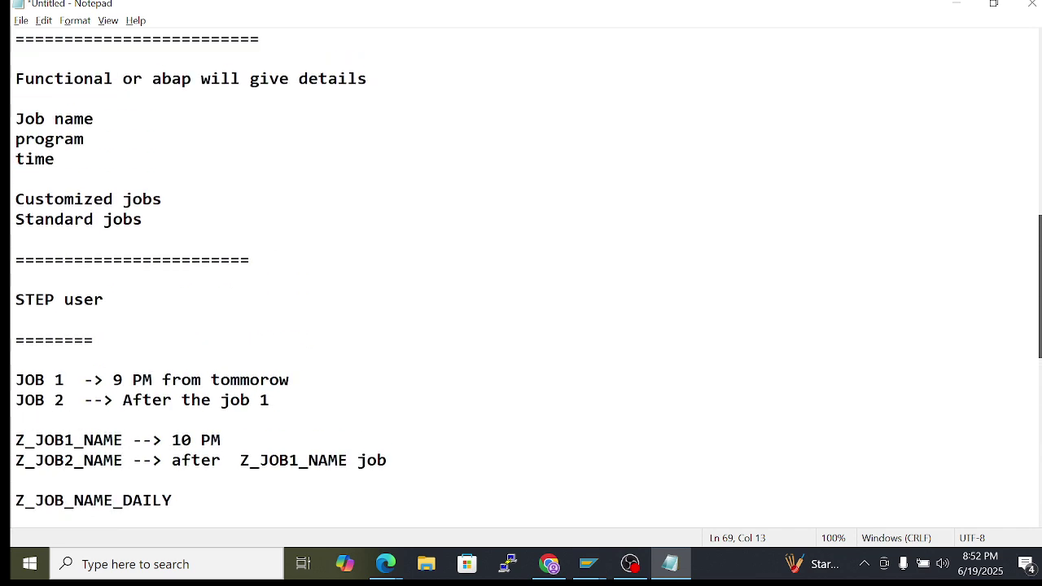
left_click_drag(15, 198, 94, 198)
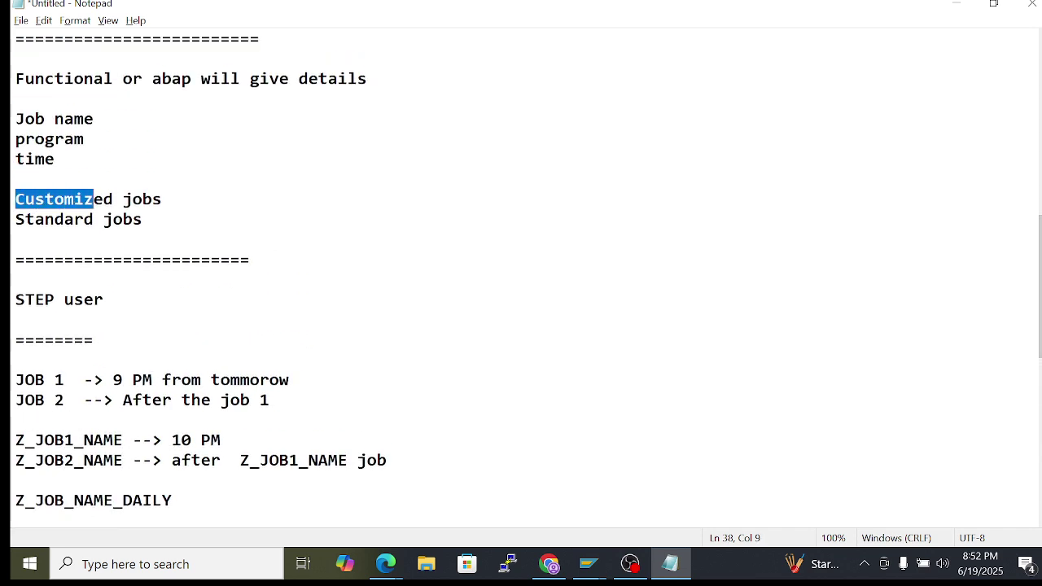
left_click(162, 198)
type("---")
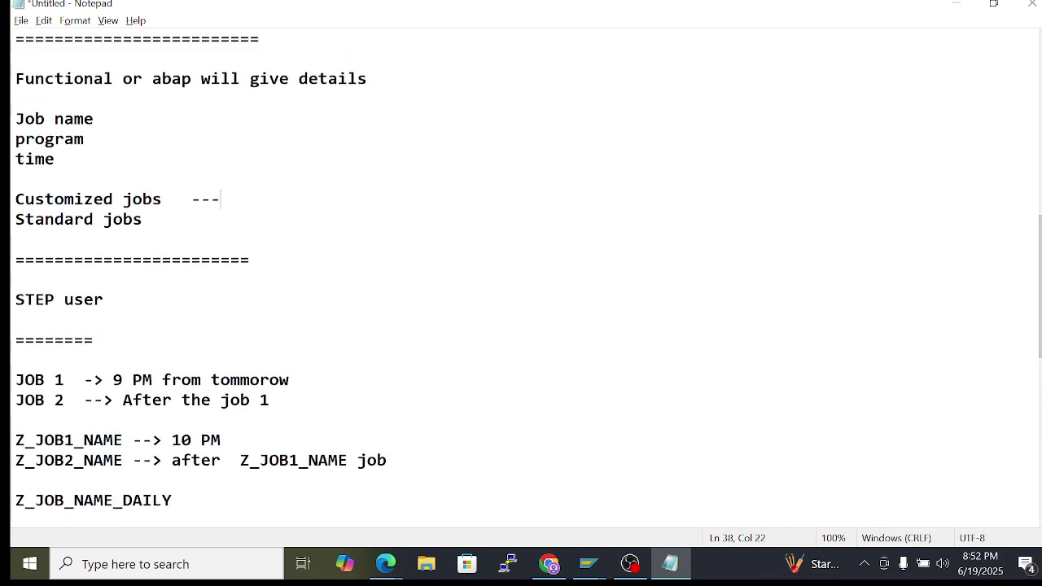
type("> Z o")
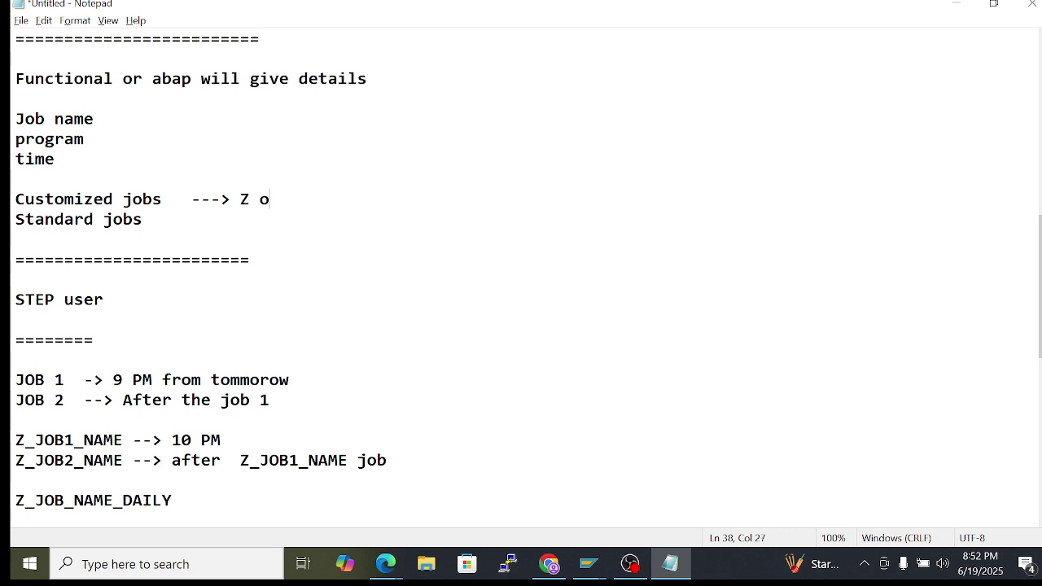
type("r Y")
Extend the "Standard jobs" line under Customized jobs with "---> SAP_" and highlight the SAP prefix
left_click(142, 219)
type("--->")
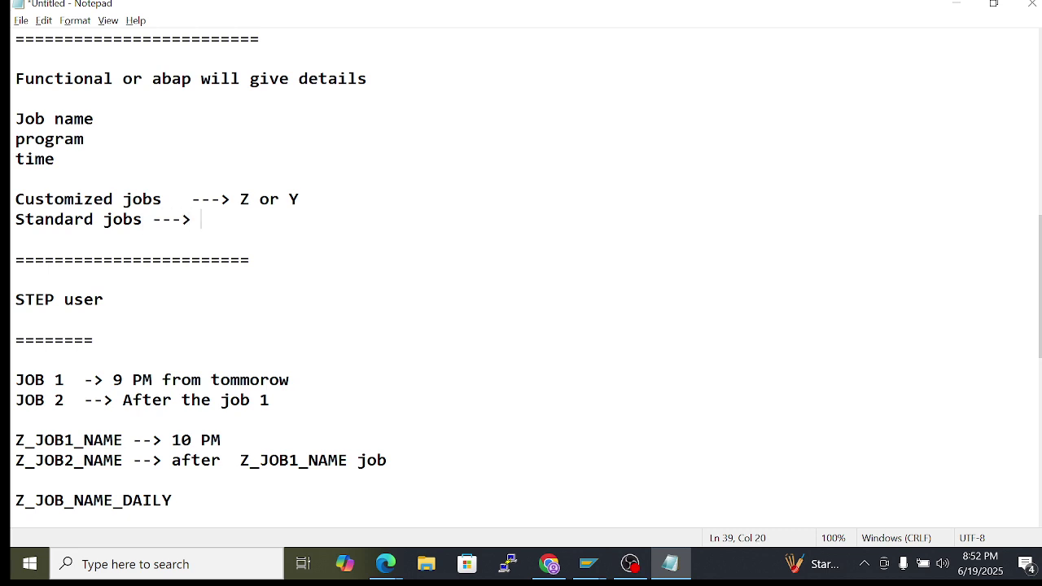
type(" SAP_")
key("Left")
key("Left")
key("Left")
key("Left")
key("shift+Right")
key("shift+Right")
key("shift+Right")
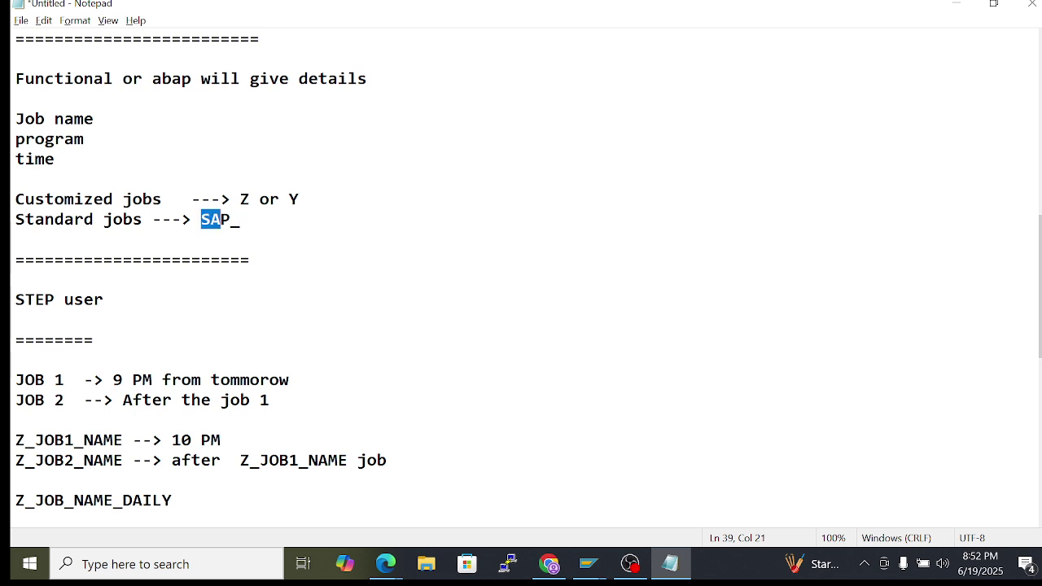
Continue the "Standard jobs" line after SAP_ with "--> to clear unnessary data in the system"
key("End")
type("--> ")
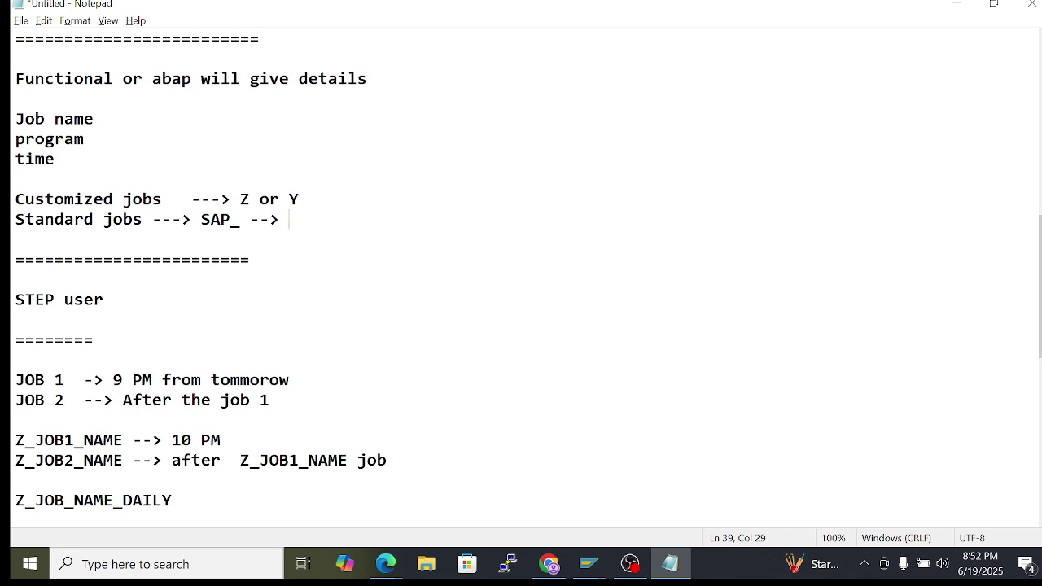
type("to clear unnes")
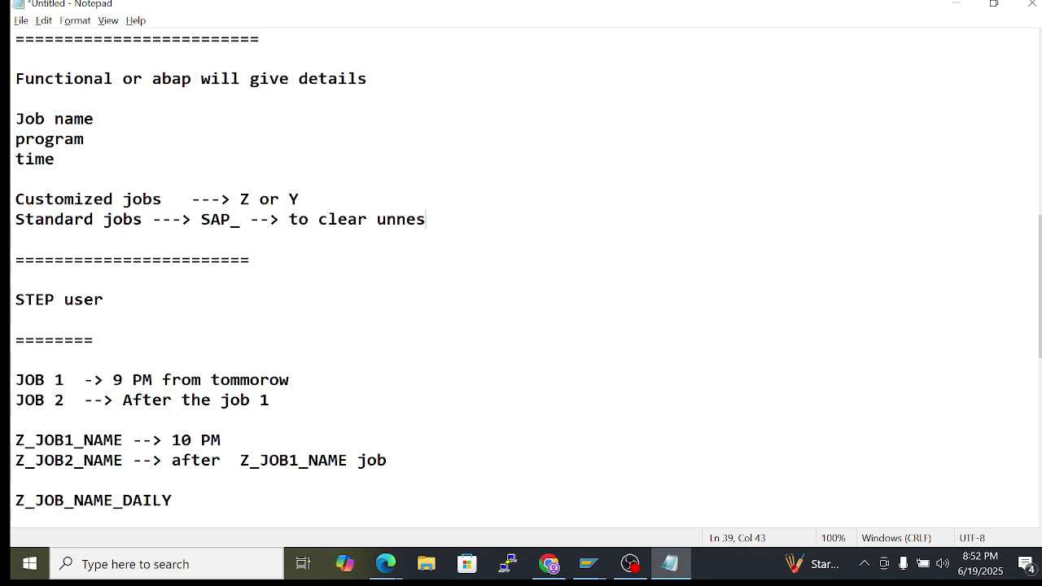
type("sary data")
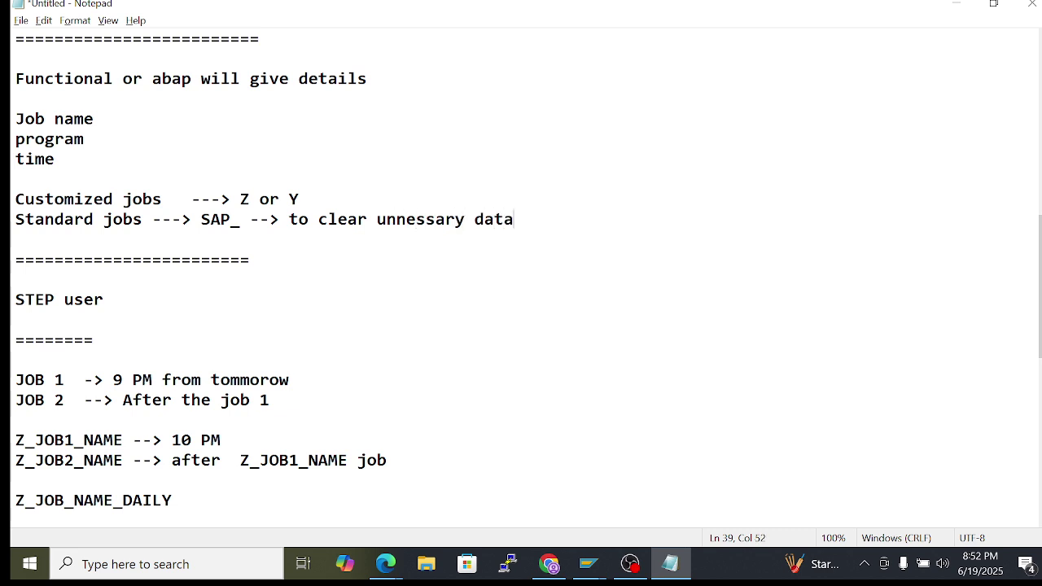
type(" in the sst")
key("BackSpace")
key("BackSpace")
type("ystem")
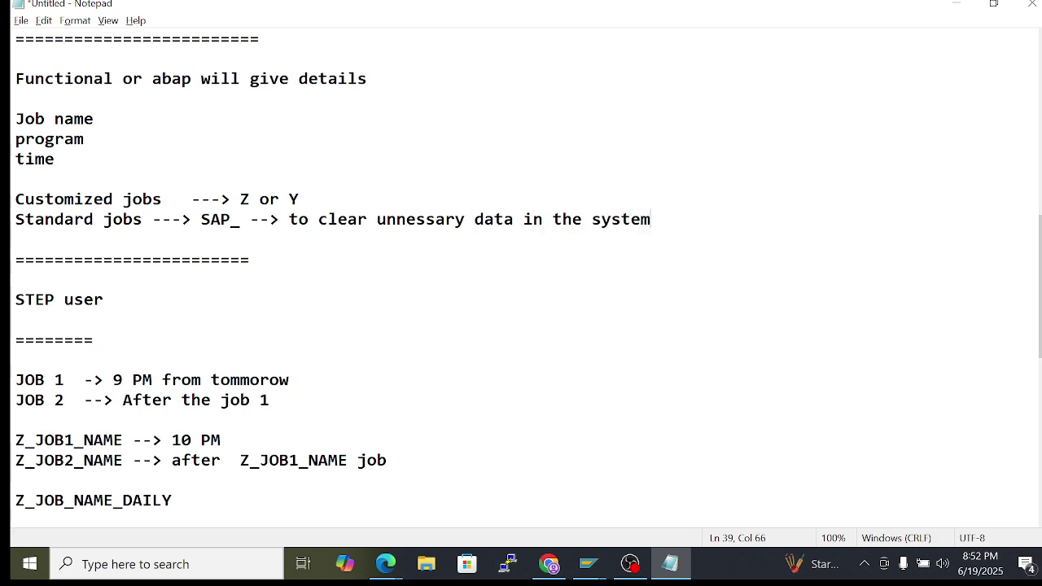
Add the transaction code "ST22" on its own line below the Standard jobs line, separated by a blank line
mouse_move(278, 219)
left_mouse_down()
mouse_move(622, 219)
mouse_move(289, 219)
left_mouse_up()
left_click(651, 219)
left_click(651, 219)
key("Return")
key("Return")
type("STT2")
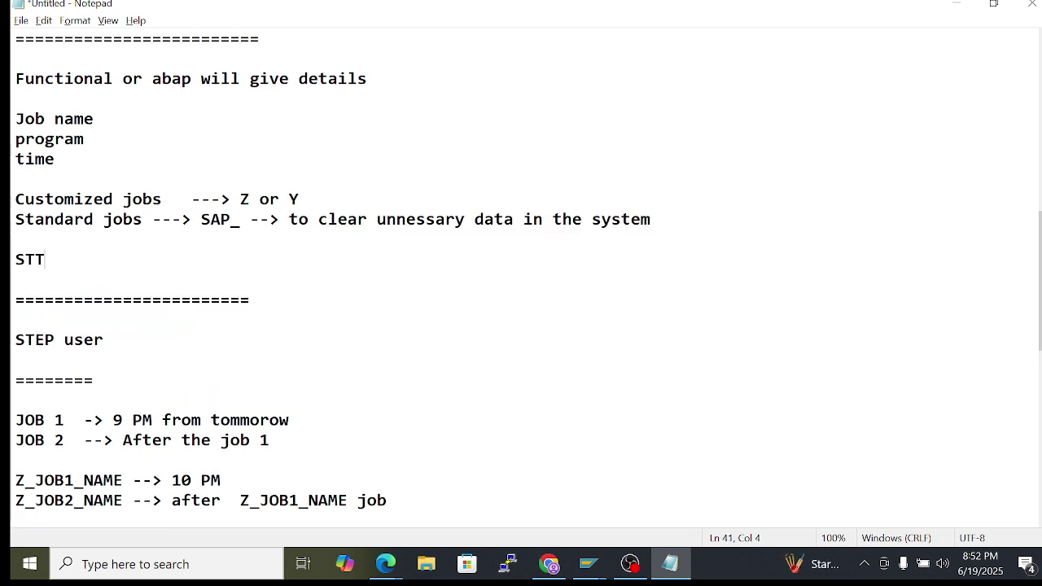
key("BackSpace")
key("BackSpace")
type("22")
key("Return")
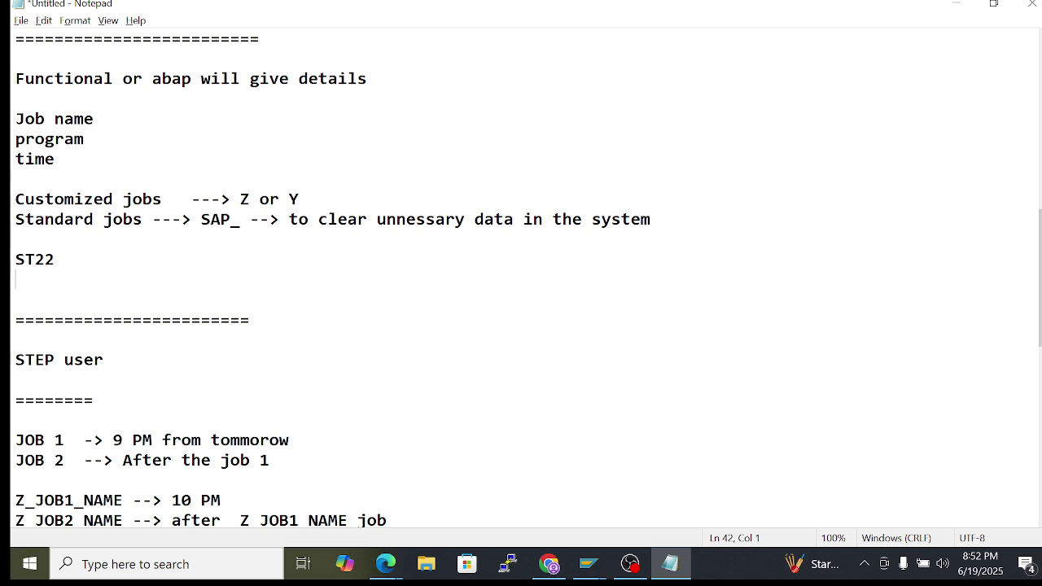
key("BackSpace")
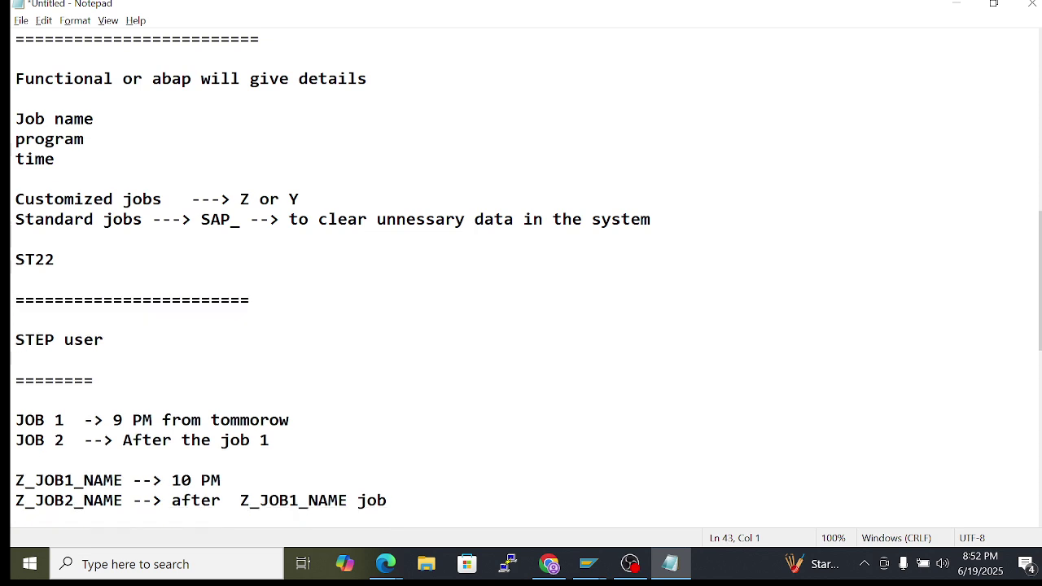
left_click(15, 259)
key("shift+End")
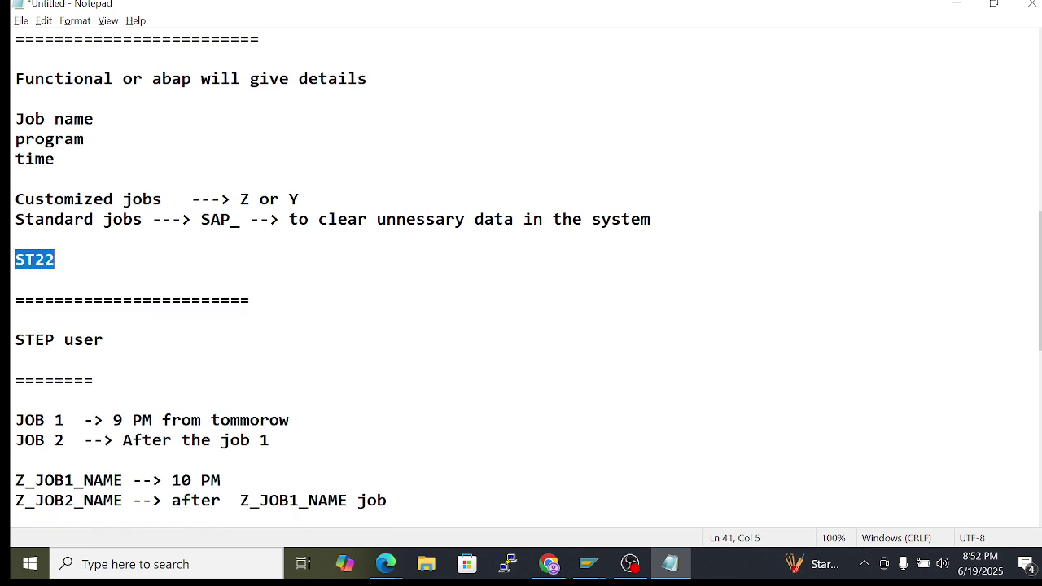
key("Right")
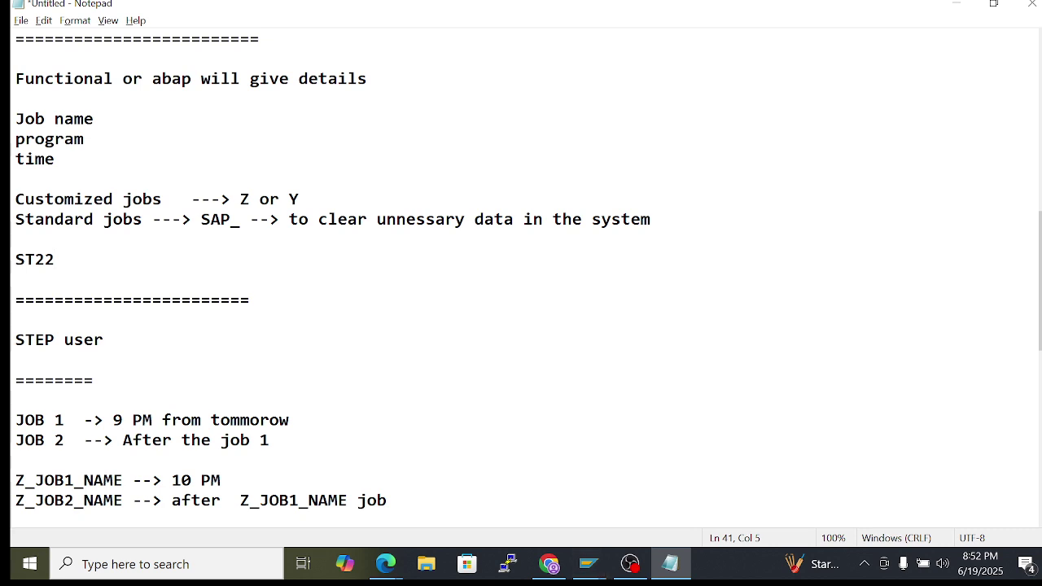
left_click(45, 259)
key("shift+Home")
left_click(57, 260)
key("shift+Home")
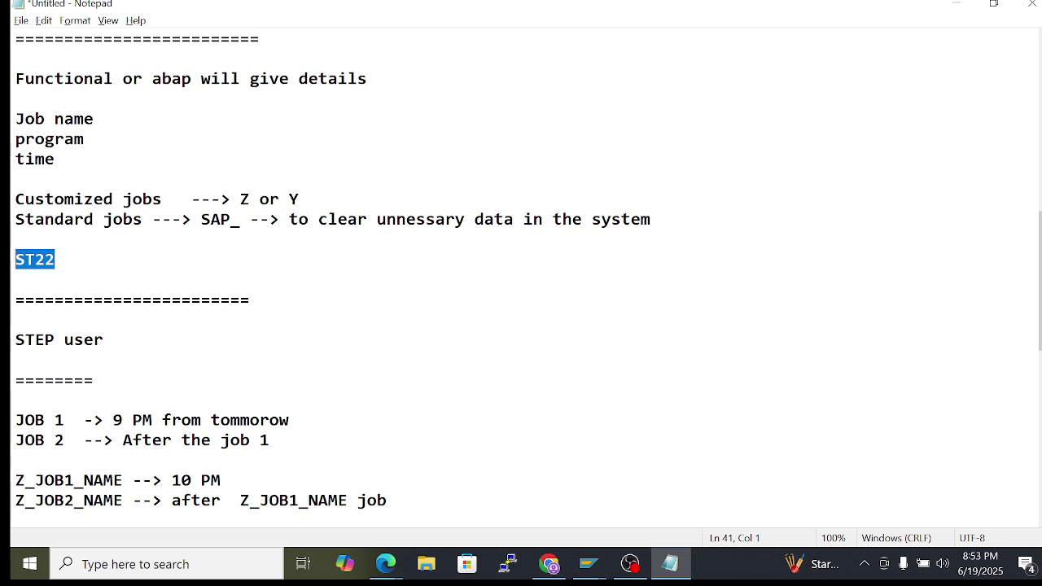
Highlight the transaction code ST22 in the notes
left_click(55, 259)
key("shift+Home")
key("End")
key("shift+Home")
left_click(56, 259)
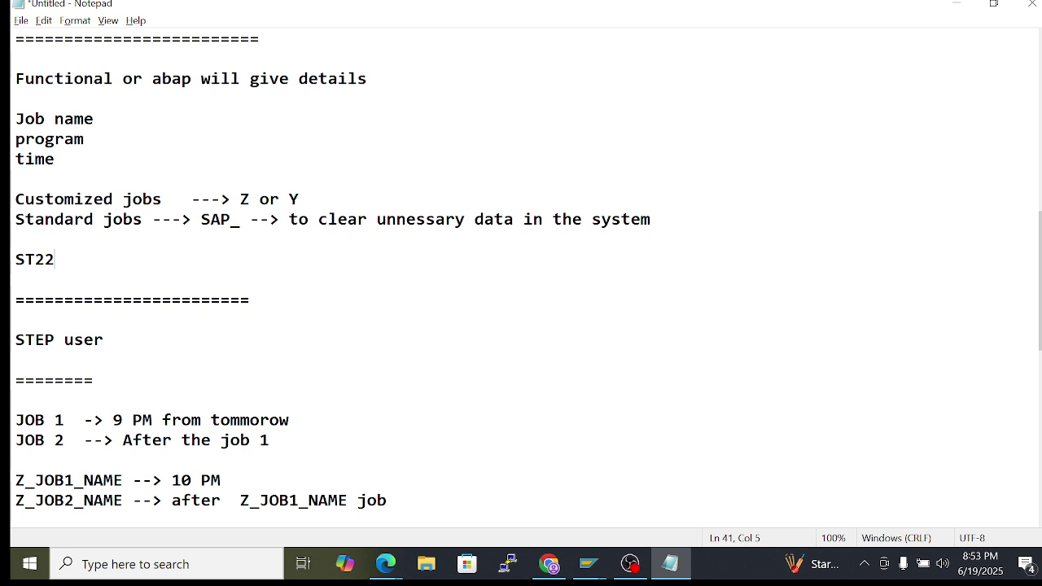
key("shift+Home")
key("End")
Append ", stats of the sytems" to the end of the "Standard jobs" line
left_click(201, 219)
key("ctrl+shift+Left")
key("ctrl+shift+Left")
key("ctrl+shift+Left")
left_click(15, 239)
left_click(651, 219)
type(", stats")
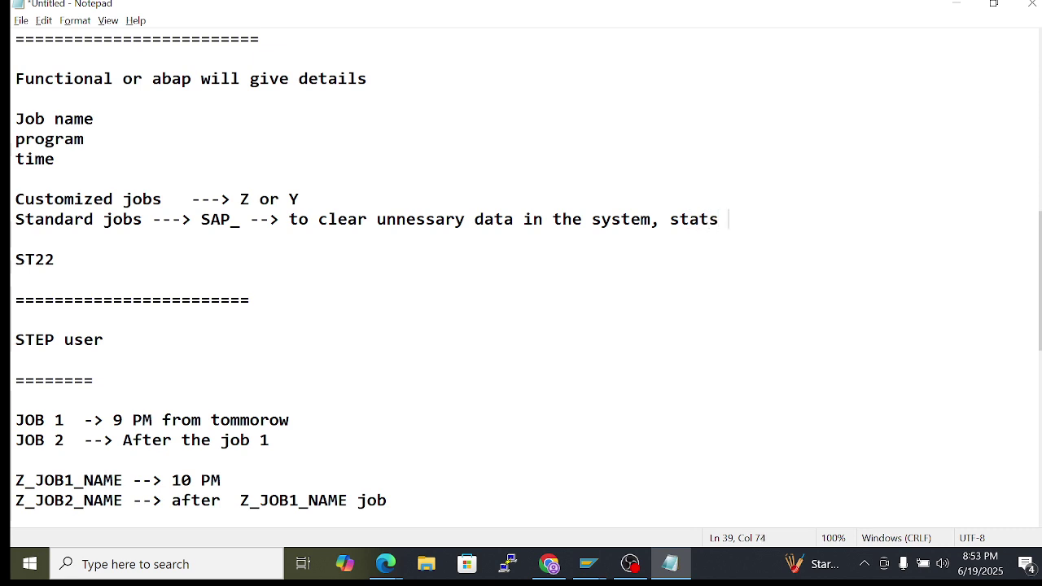
type(" of the syt")
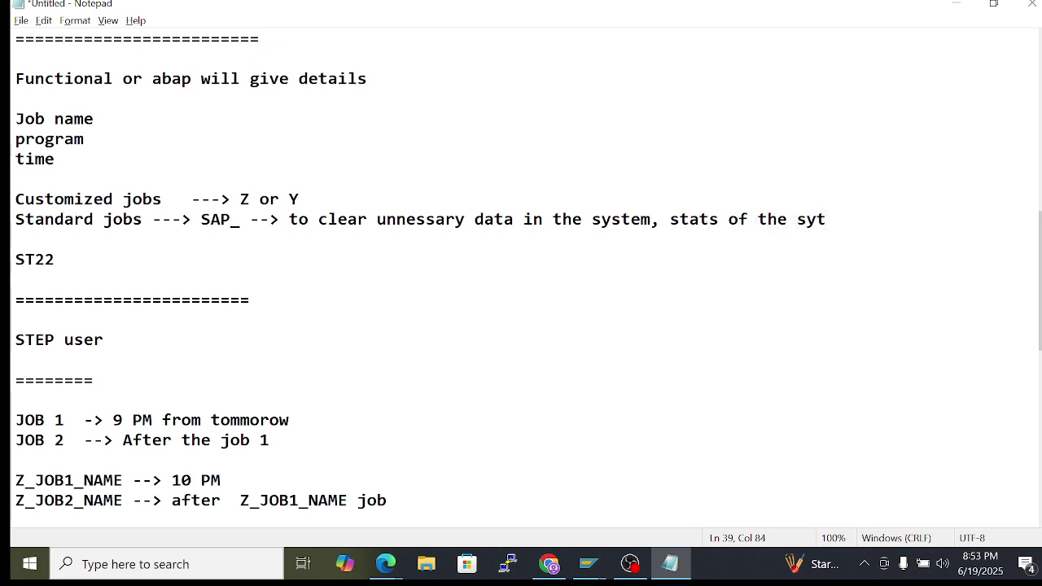
type("ems")
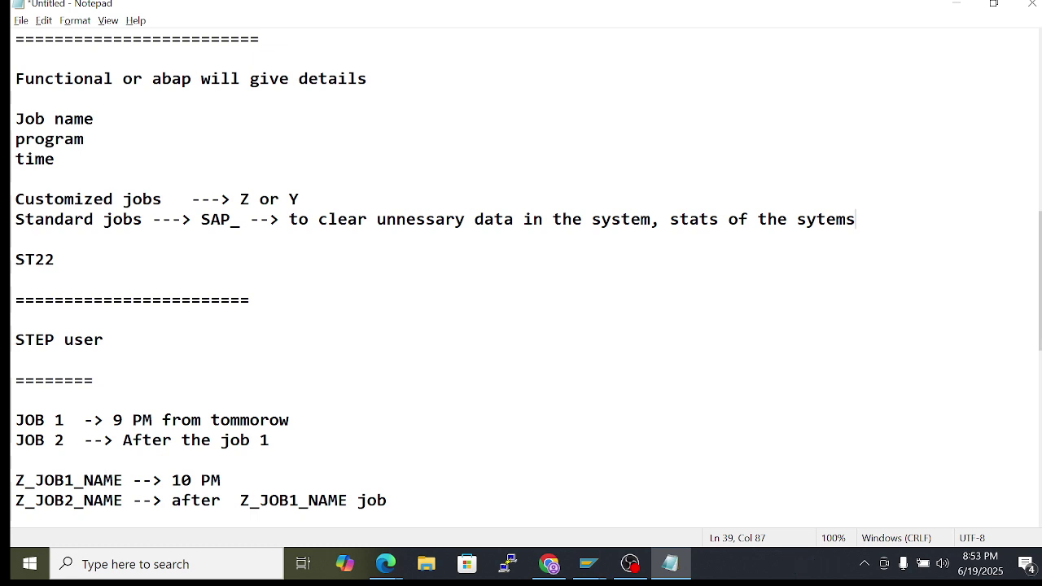
Highlight the phrase "stats of the sytems" and parts of the Customized jobs and Standard jobs lines
key("shift+Right")
key("shift+Right")
key("shift+Right")
key("shift+Right")
key("shift+Right")
key("shift+Right")
key("shift+Right")
key("shift+Right")
key("shift+Right")
key("shift+Right")
key("shift+Right")
key("shift+Right")
key("shift+Right")
key("shift+Right")
key("shift+Right")
key("shift+Right")
key("shift+Right")
key("shift+Right")
key("shift+Right")
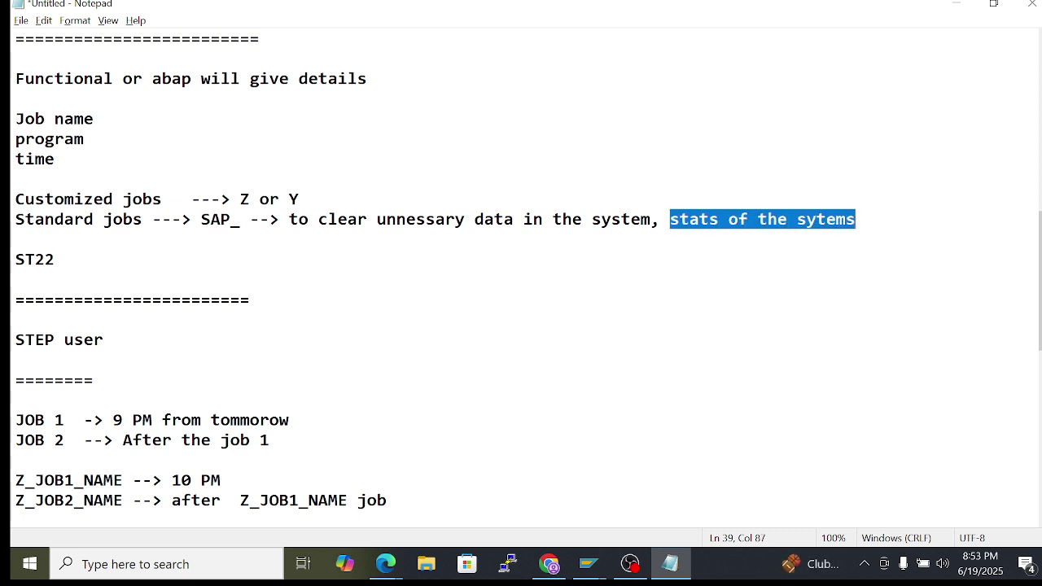
key("Right")
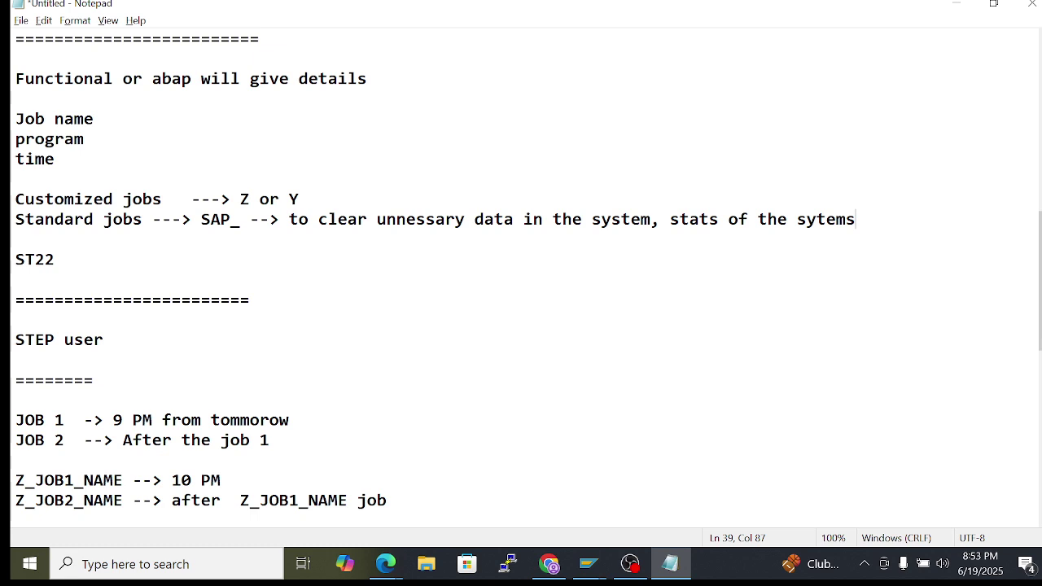
left_click_drag(299, 199, 123, 198)
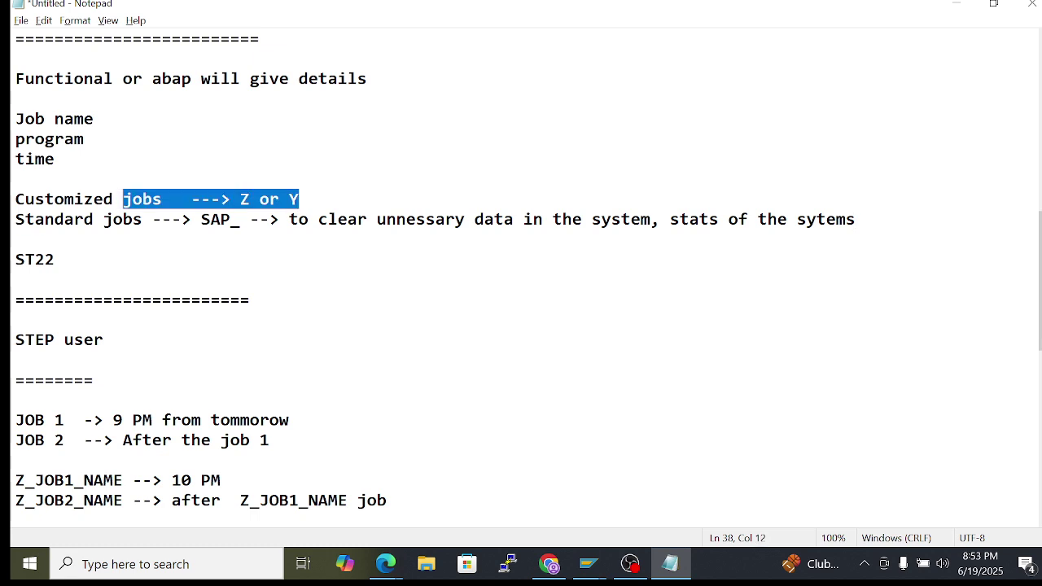
left_click_drag(15, 218, 161, 219)
left_click(84, 219)
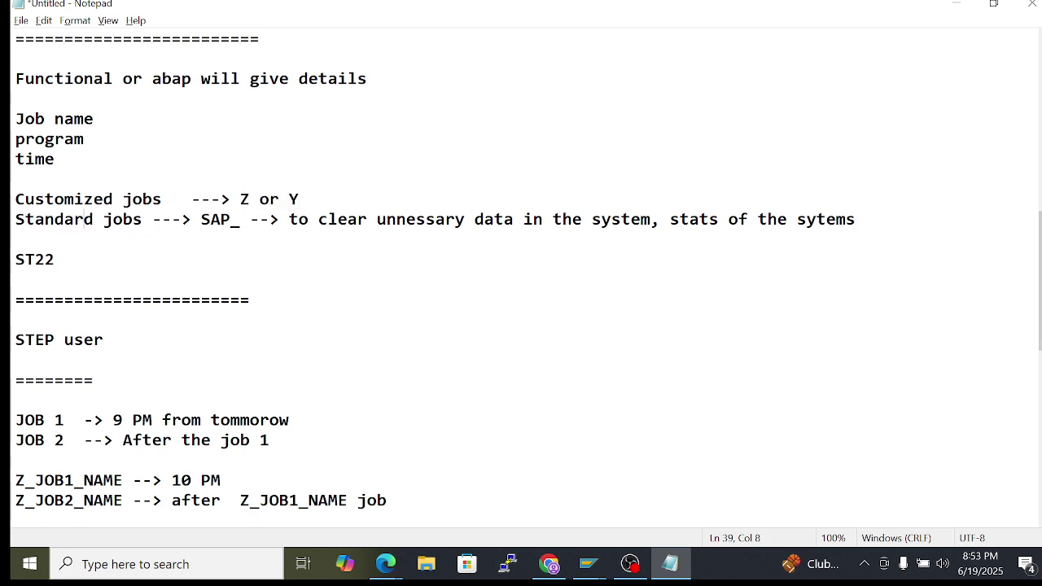
Switch to SAP, restart Define Background Job with a blank definition, and open the Standard Jobs overview
mouse_move(590, 564)
left_click(612, 494)
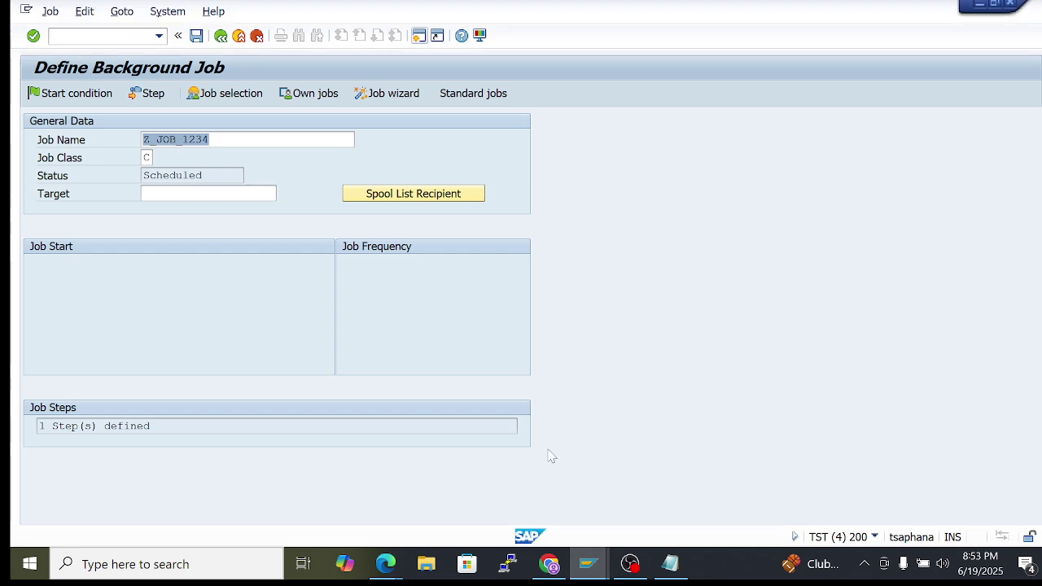
left_click(141, 36)
type("6")
key("Return")
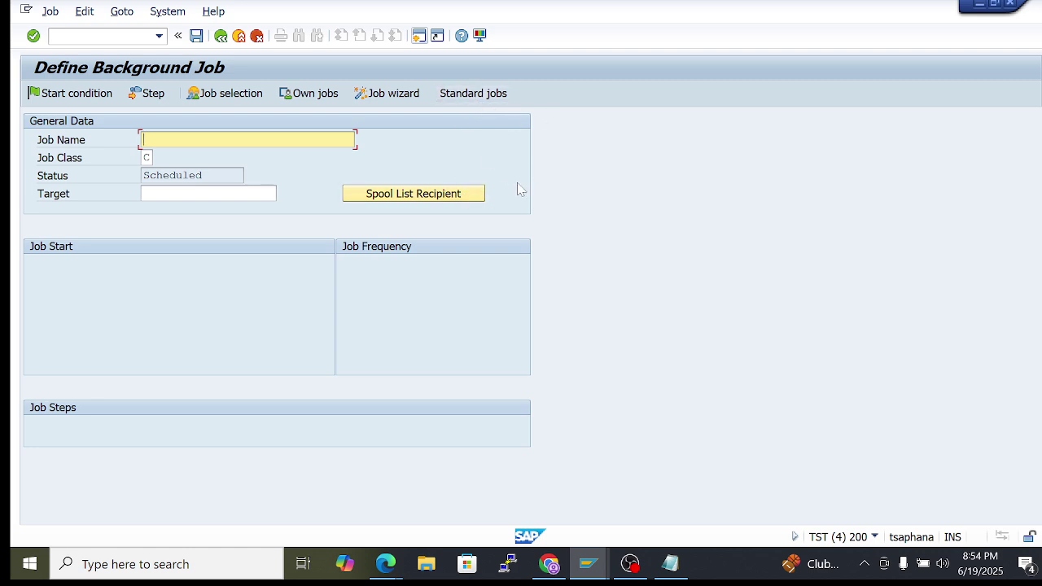
left_click(492, 97)
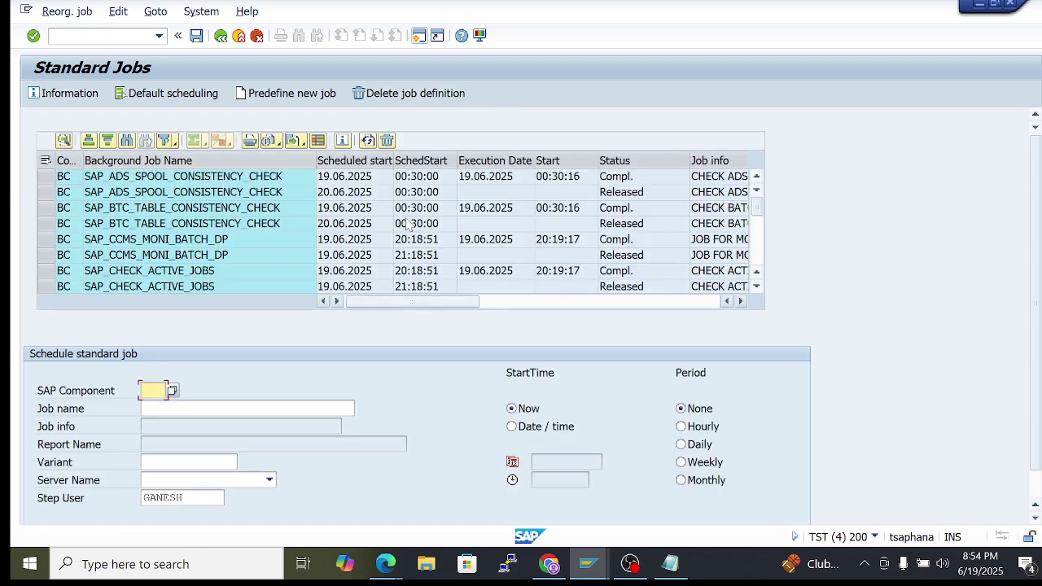
Examine the names and statuses of the standard background jobs from SAP_ADS_SPOOL_CONSISTENCY_CHECK down to SAP_REORG_JOBS
left_click(223, 228)
left_click(185, 193)
left_click(168, 178)
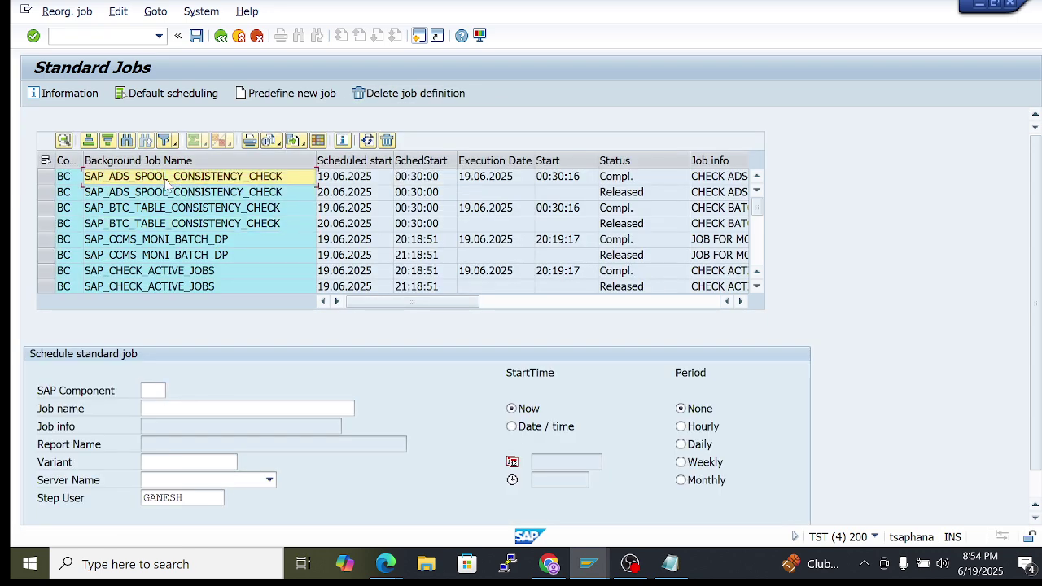
key("Down")
key("Down")
key("Down")
key("Down")
key("Down")
key("Down")
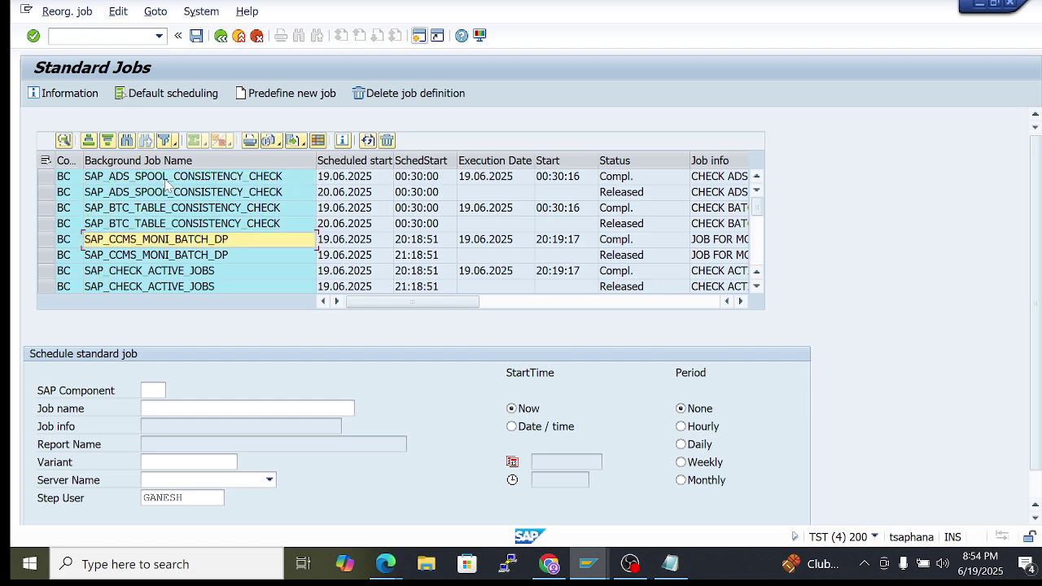
key("Down")
key("Down")
key("Down")
key("Down")
key("Down")
key("Down")
key("Down")
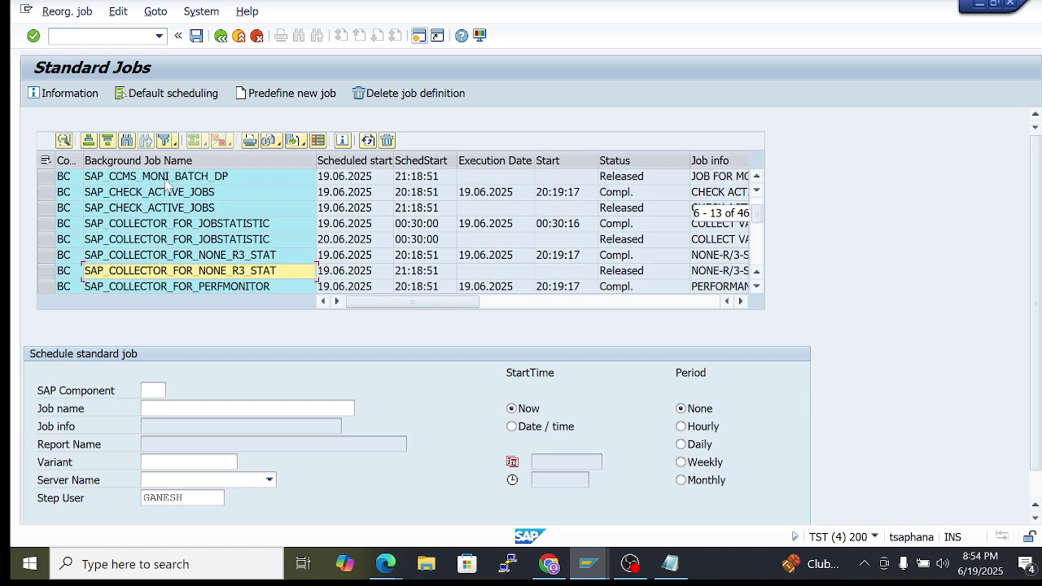
key("Up")
key("Up")
key("Up")
key("Up")
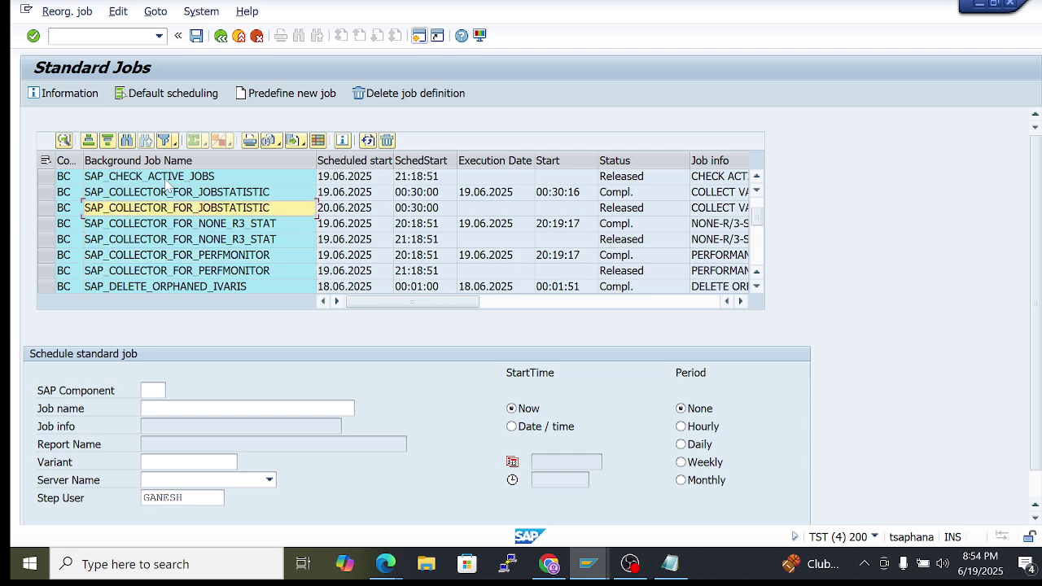
key("Down")
key("Down")
key("Down")
key("Down")
key("Down")
key("Down")
key("Down")
key("Down")
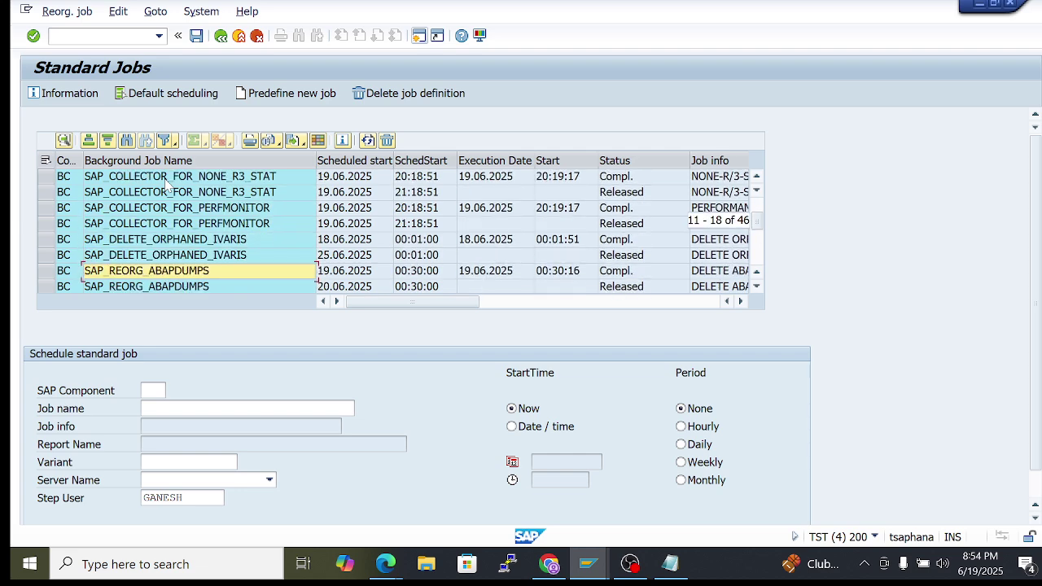
key("Up")
key("Down")
key("Down")
key("Down")
key("Down")
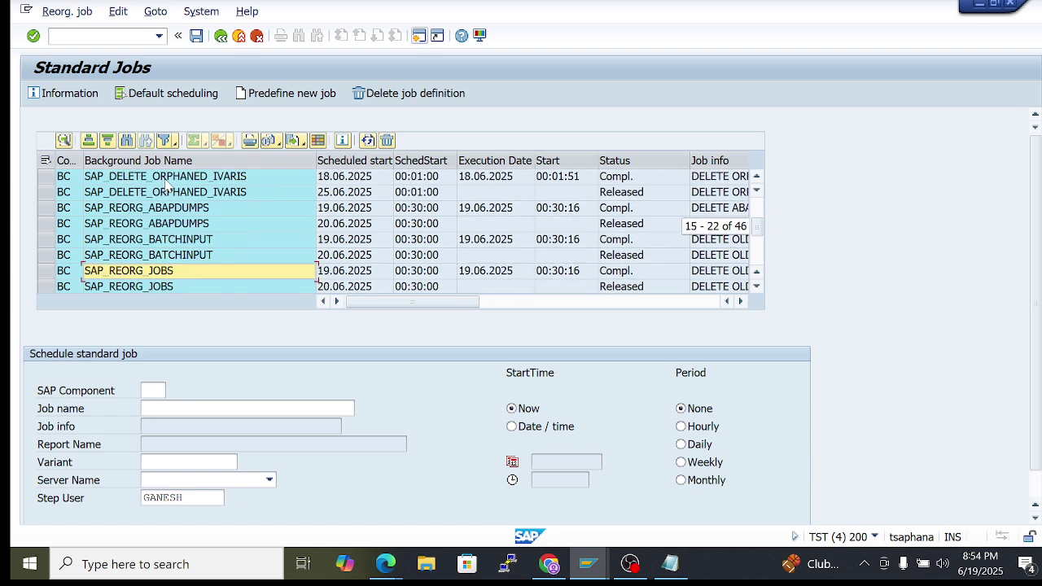
key("Up")
key("Down")
key("Down")
key("Up")
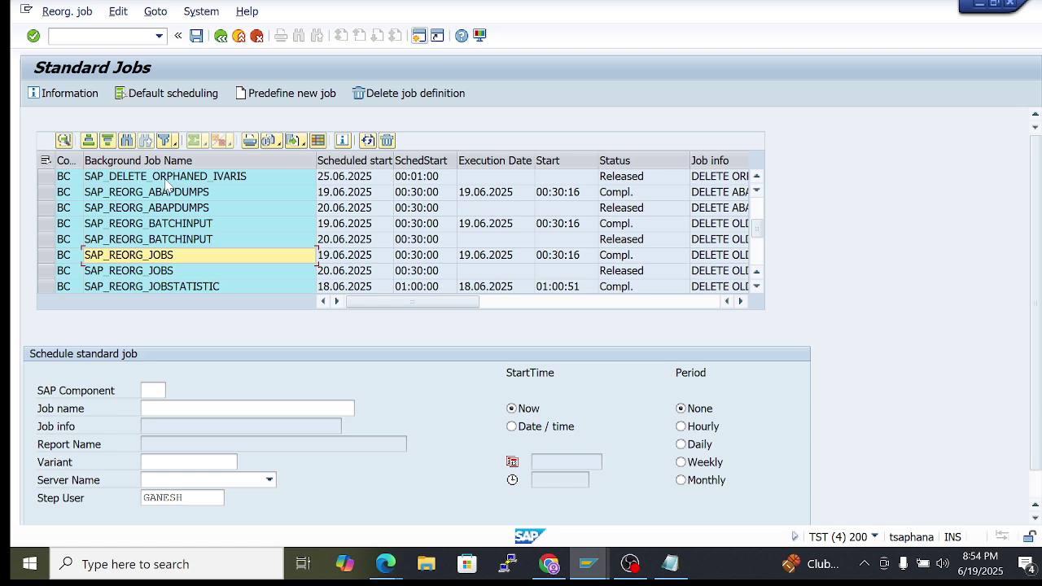
key("Down")
key("Down")
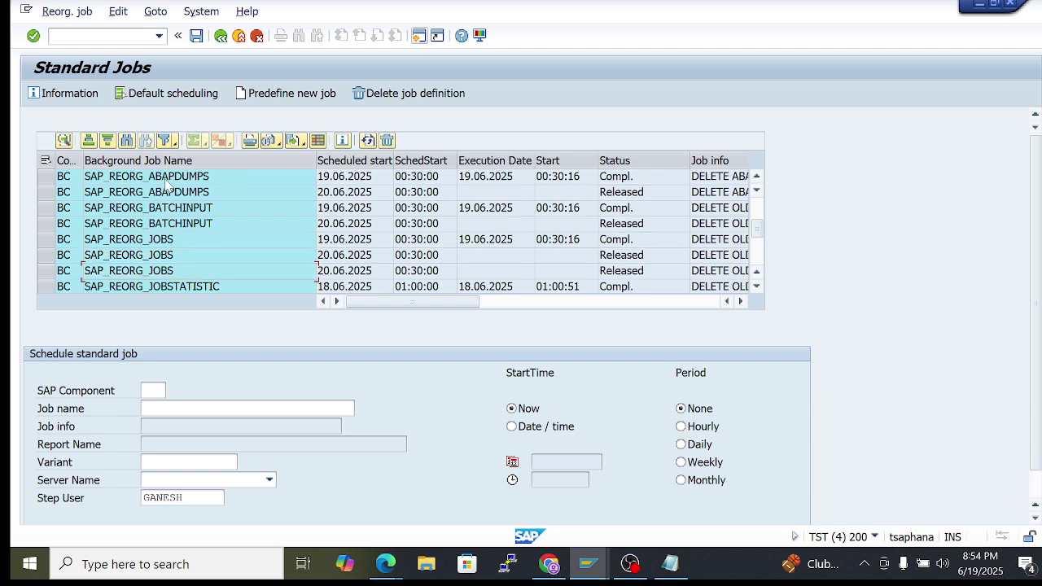
key("Up")
key("Up")
key("Down")
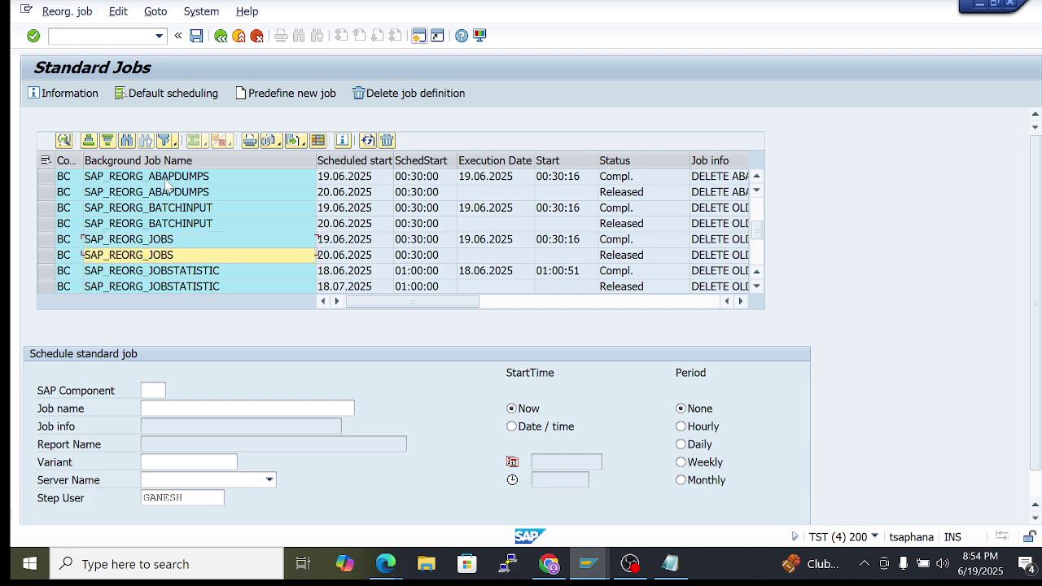
key("Up")
key("Down")
key("Up")
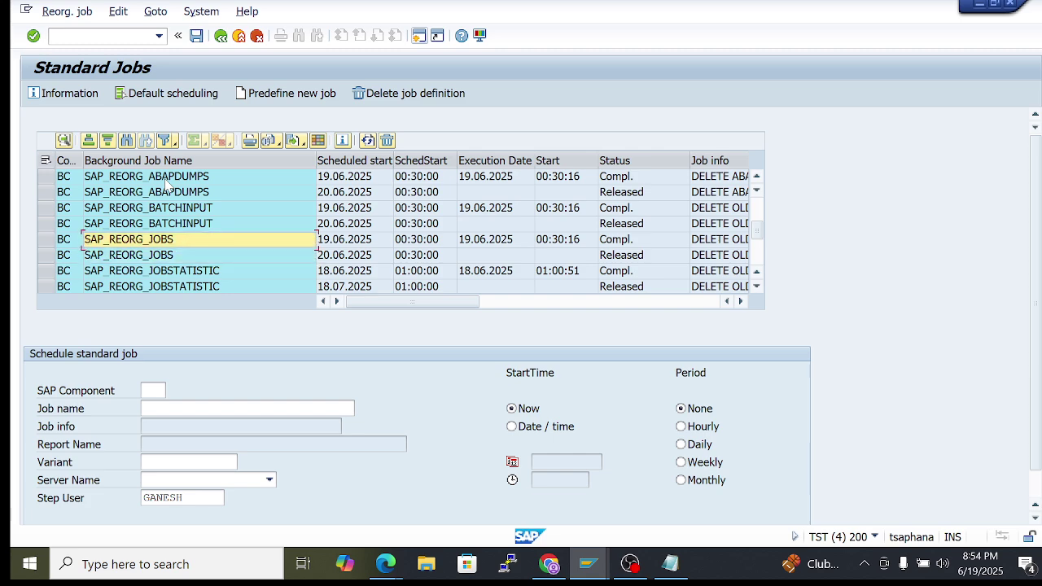
Review the remaining standard jobs down to the SAP_SOA entries and return to the start of the list
key("Down")
key("Down")
key("Down")
key("Down")
key("Down")
key("Down")
key("Down")
key("Down")
key("Down")
key("Down")
key("Down")
key("Down")
key("Down")
key("Down")
key("Down")
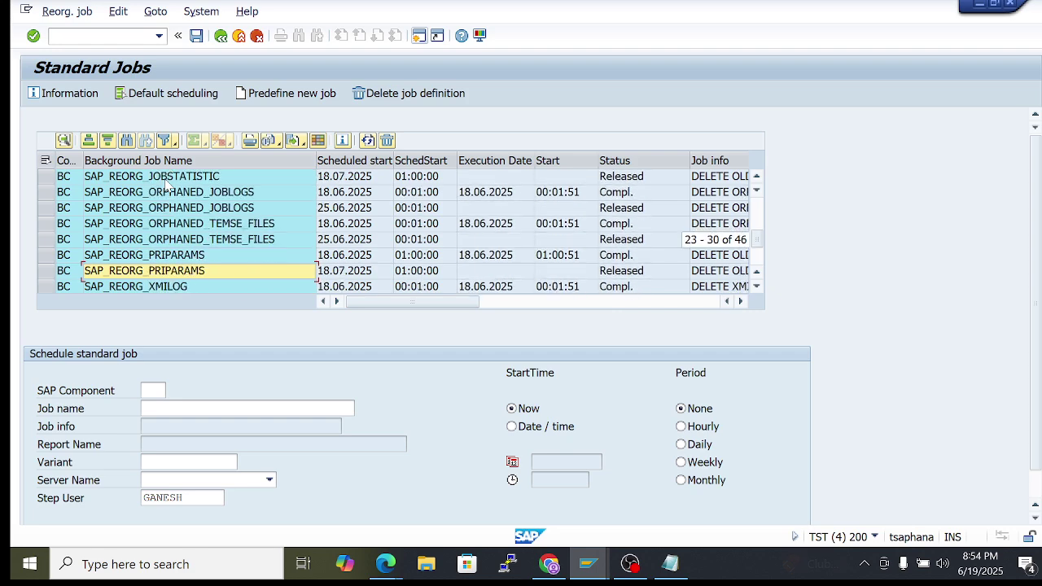
key("Down")
key("Down")
key("Down")
key("Down")
key("Down")
key("Down")
key("Down")
key("Down")
key("Down")
key("Down")
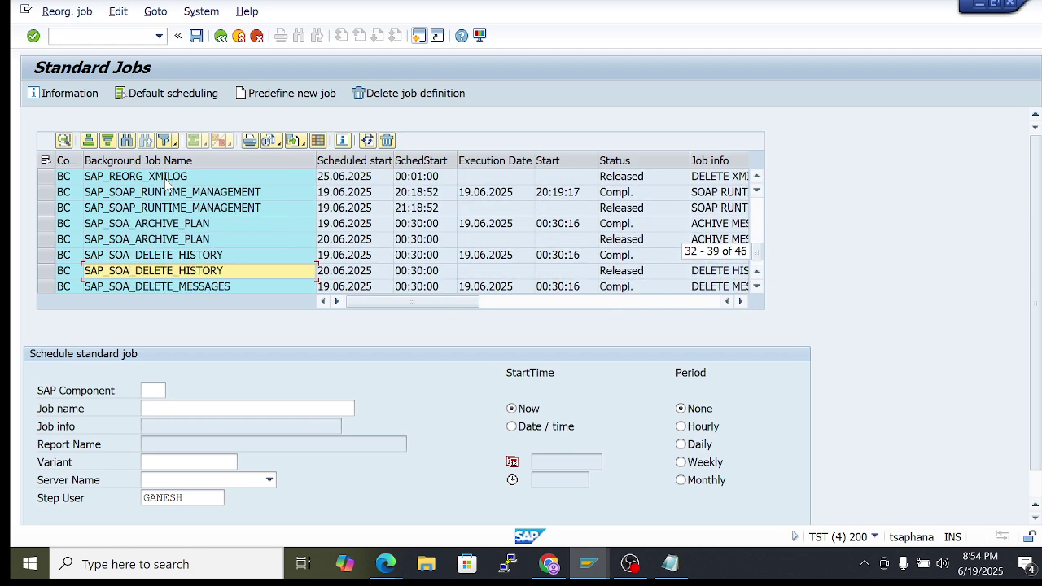
key("Up")
key("Up")
key("Up")
key("Up")
key("Up")
key("Up")
key("Up")
key("Up")
key("Up")
key("Up")
key("Up")
key("Up")
key("Up")
key("Up")
key("Up")
key("Up")
key("Up")
key("Up")
key("Up")
key("Up")
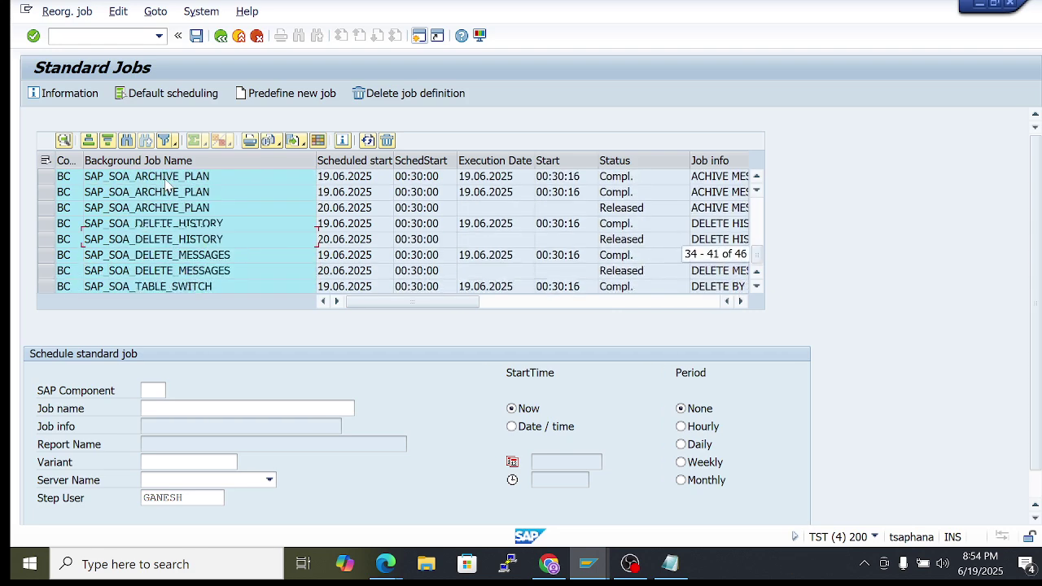
key("Up")
key("Up")
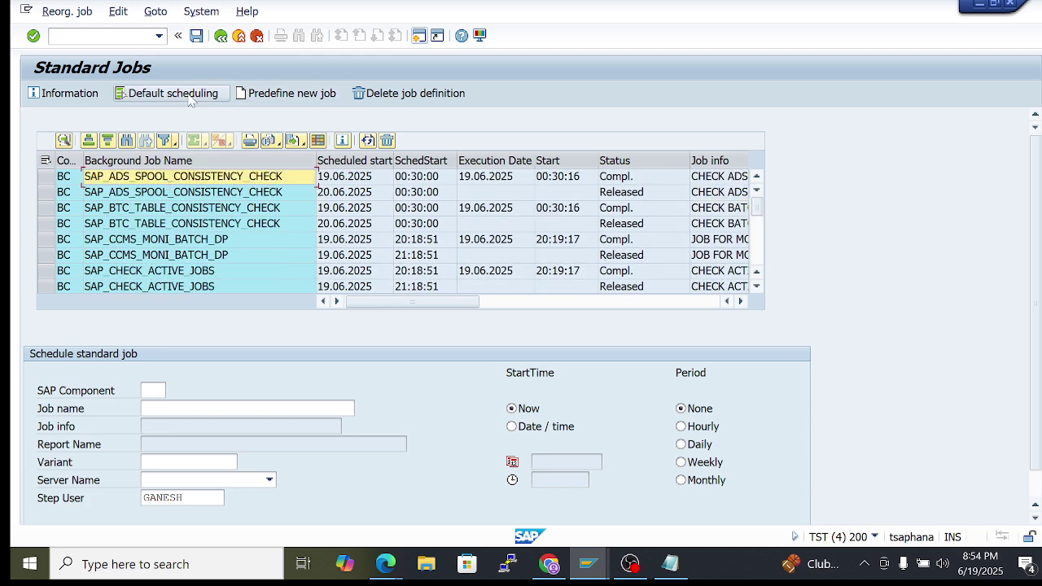
Try to apply default scheduling to the standard jobs and close the information dialog
left_click(162, 96)
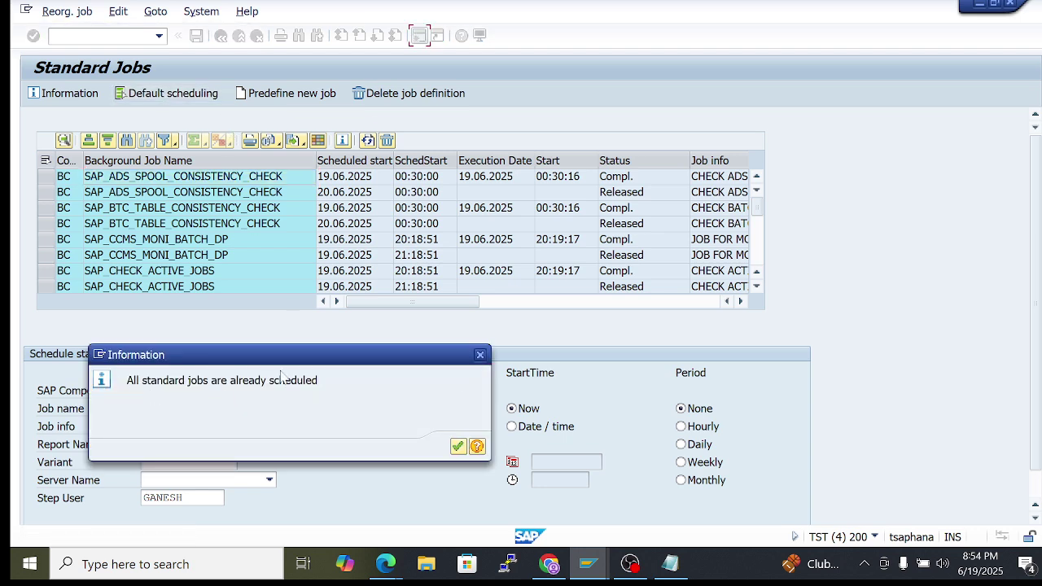
left_click(479, 354)
left_click(46, 161)
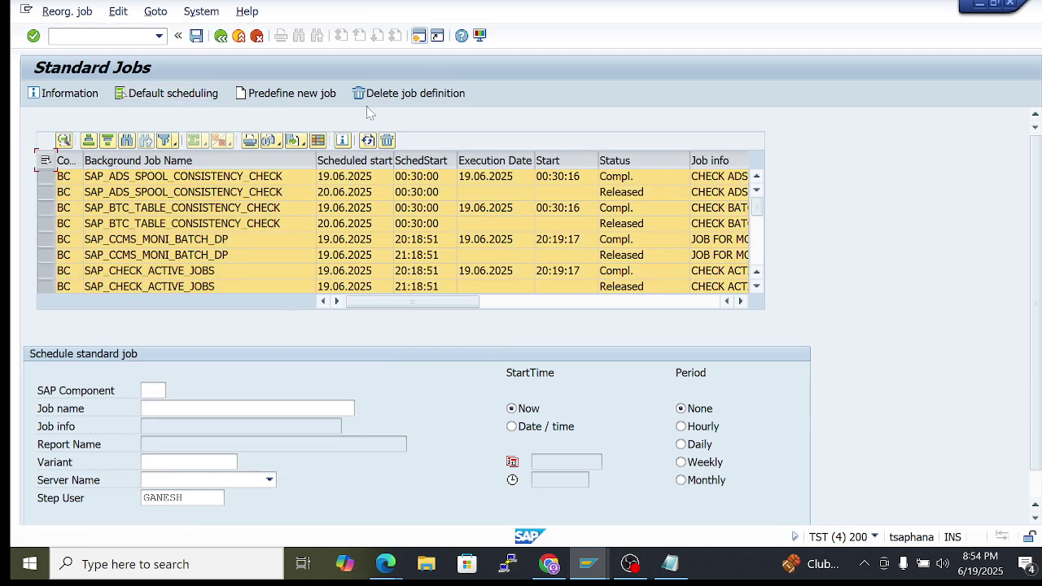
left_click(417, 94)
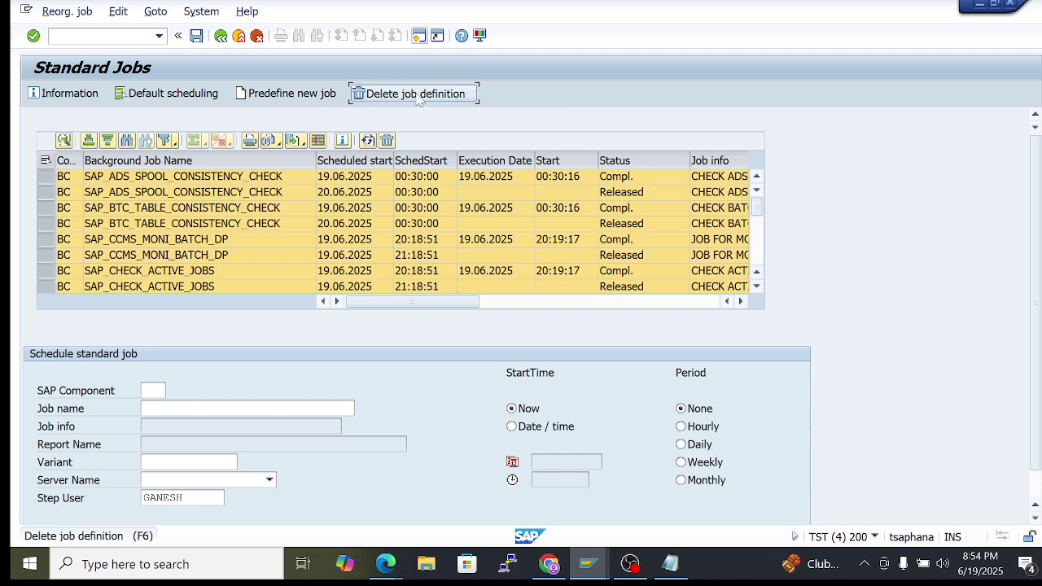
left_click(220, 38)
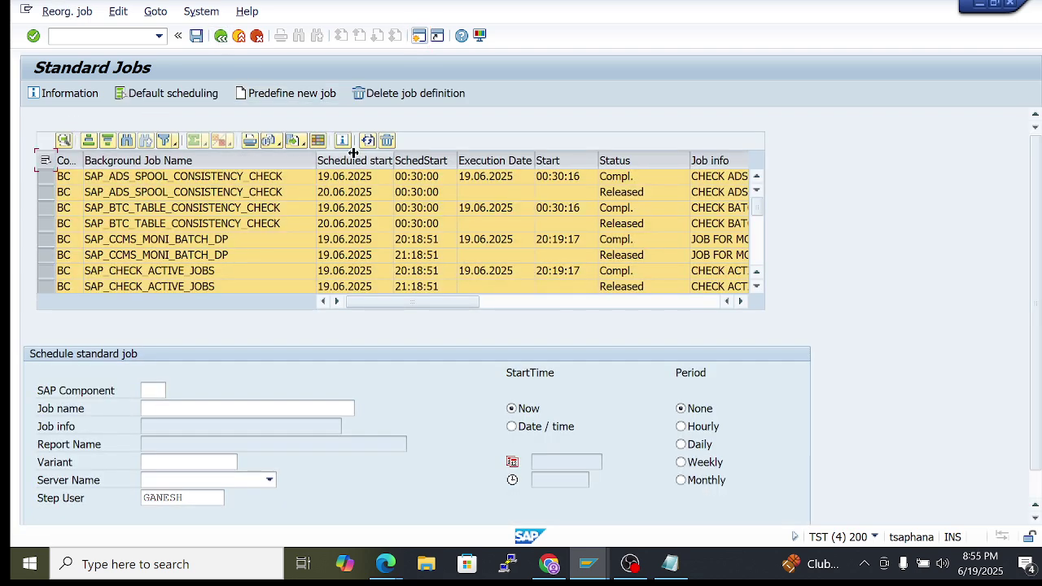
Delete all listed standard job entries repeatedly, selecting the whole list again for each earlier set of runs
left_click(386, 140)
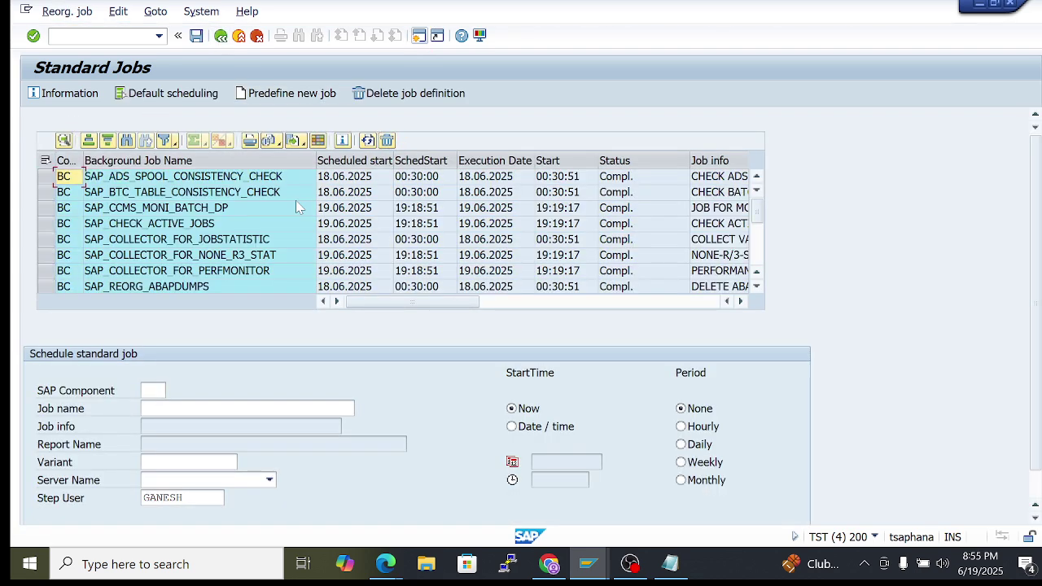
left_click(46, 160)
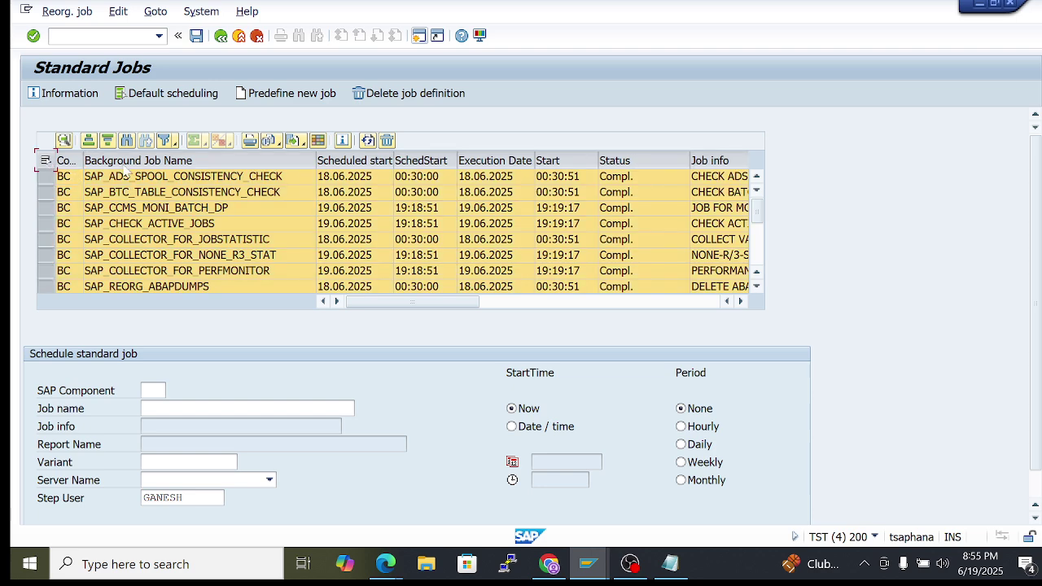
left_click(387, 140)
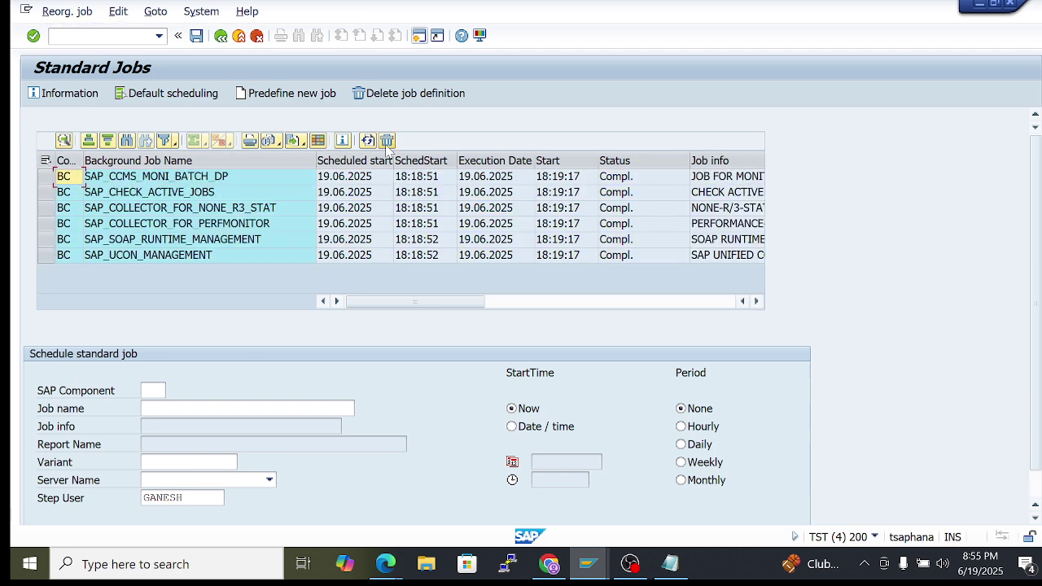
left_click(46, 159)
left_click(386, 140)
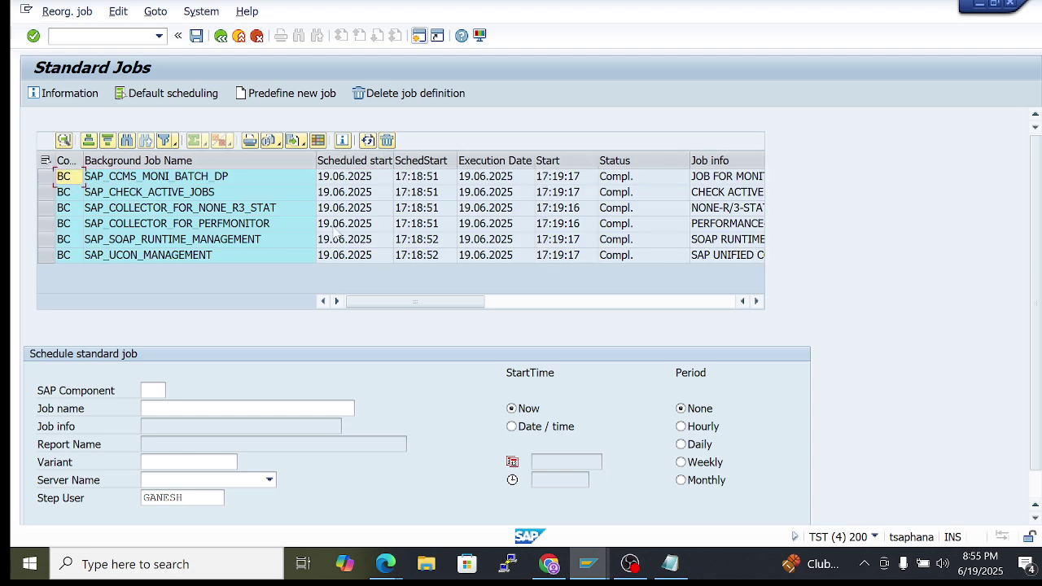
left_click(46, 159)
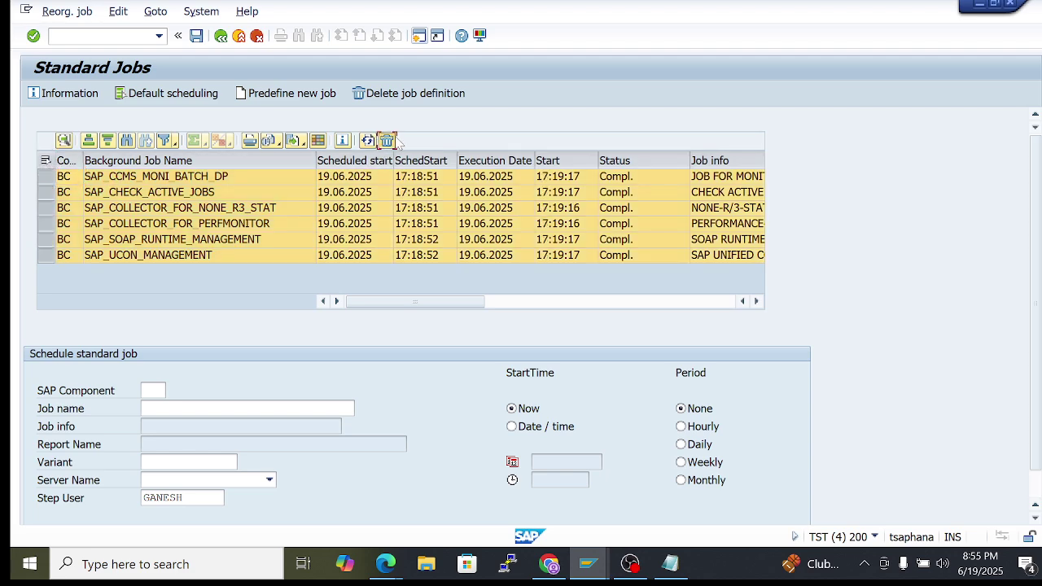
left_click(387, 140)
left_click(46, 160)
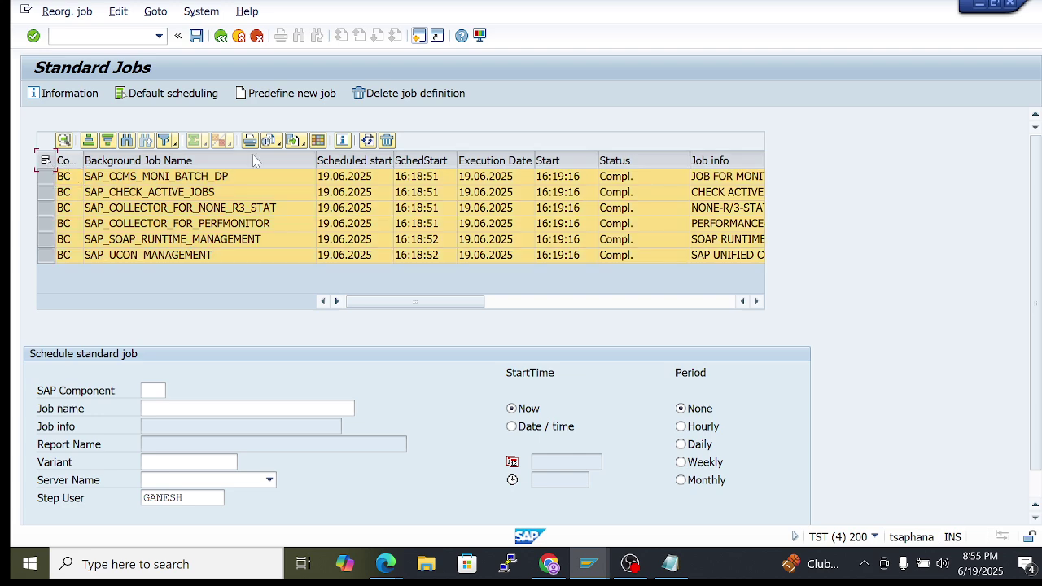
left_click(386, 140)
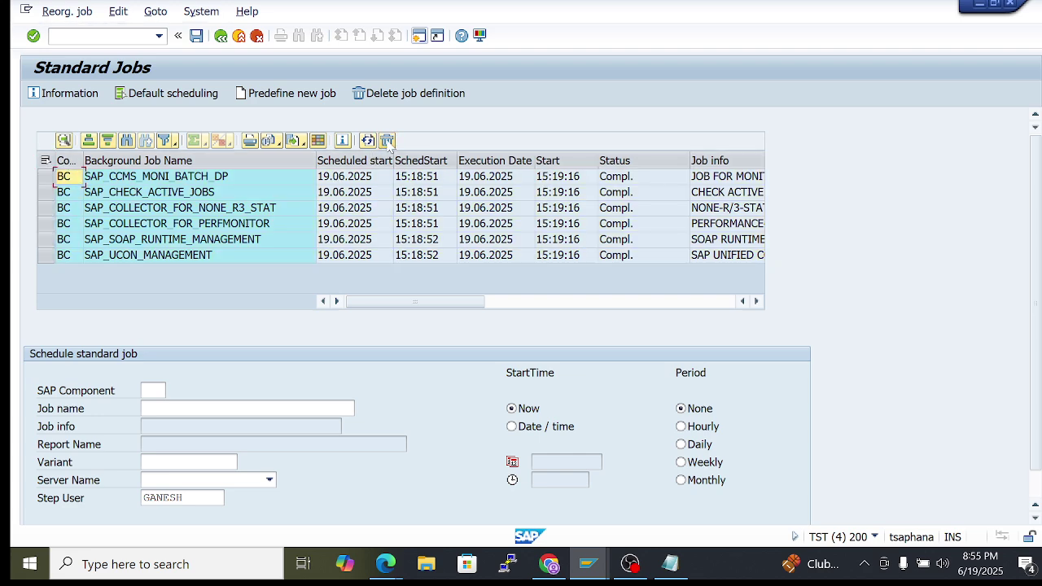
Check the job info and report name columns of the remaining entries and slightly widen the Status column
left_click(509, 302)
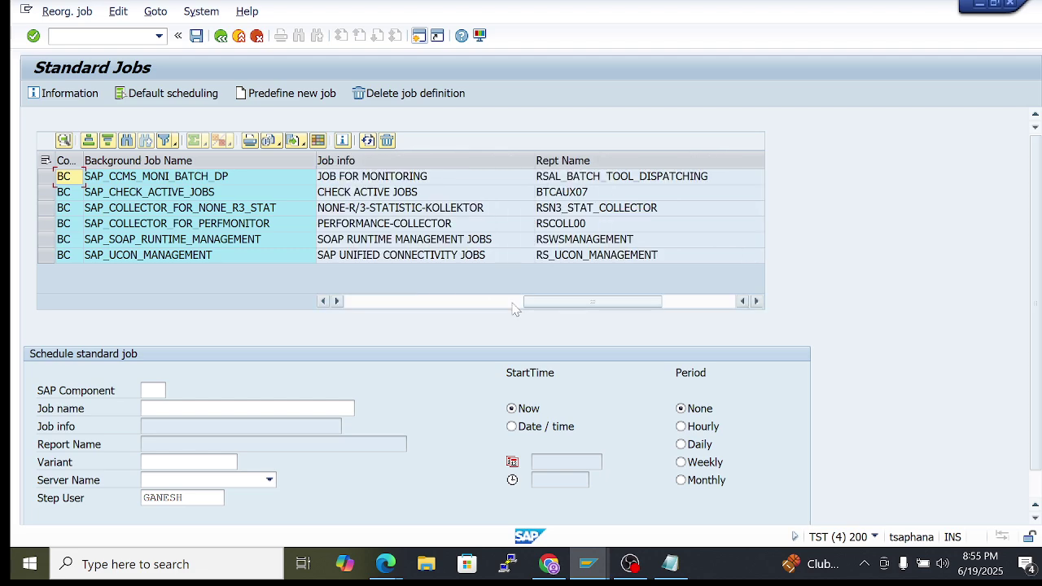
left_click_drag(525, 305, 350, 305)
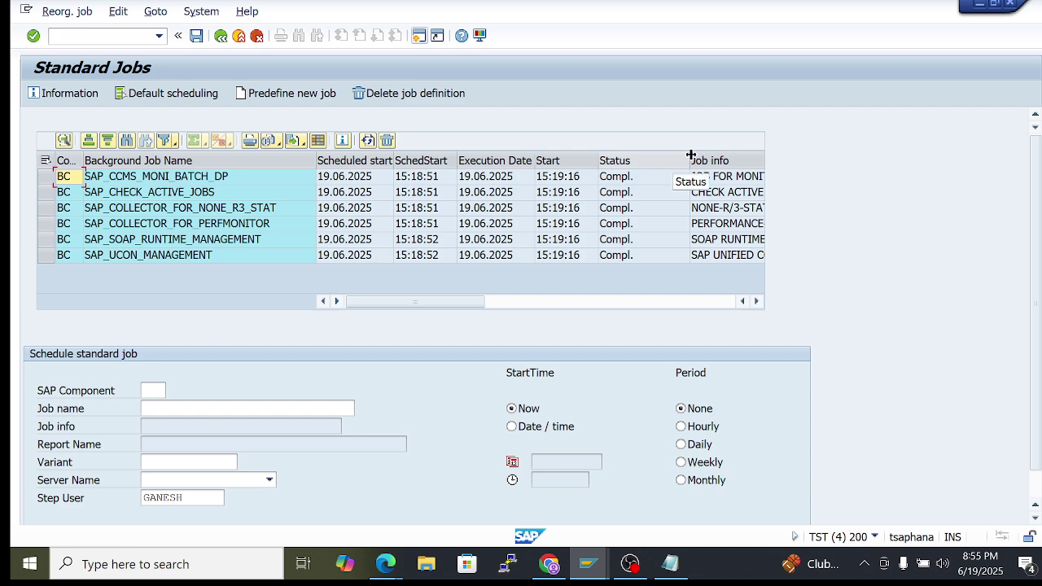
left_click_drag(690, 155, 710, 156)
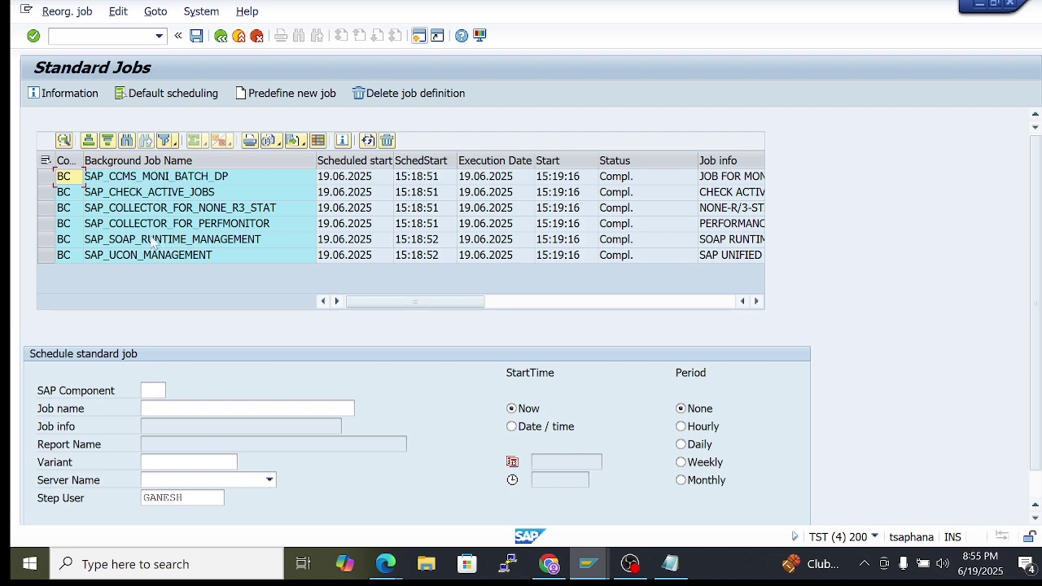
Apply default scheduling to all standard jobs with the proposed step user and check the status of the first scheduled jobs
left_click(195, 96)
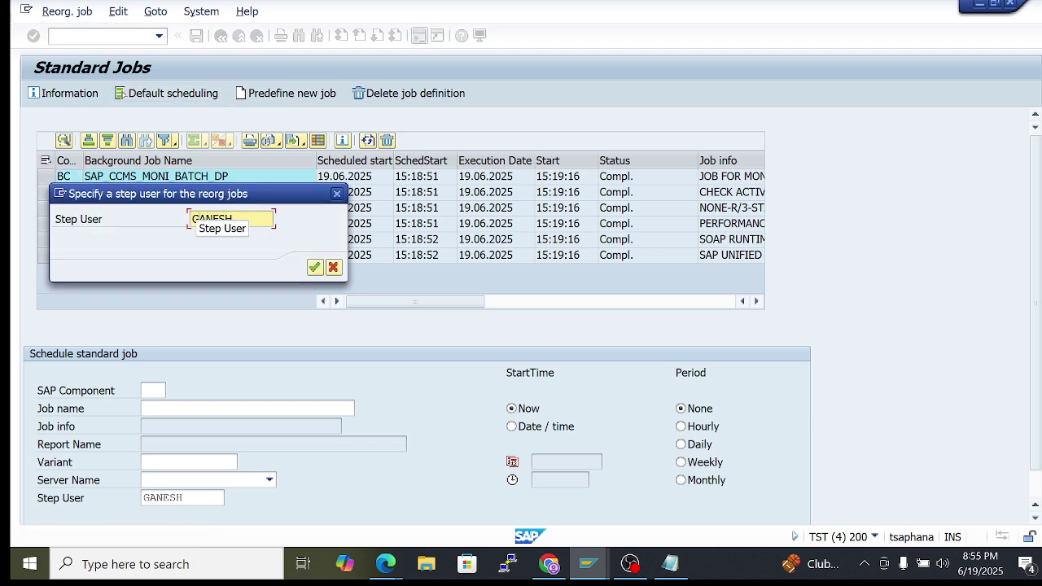
left_click(192, 219)
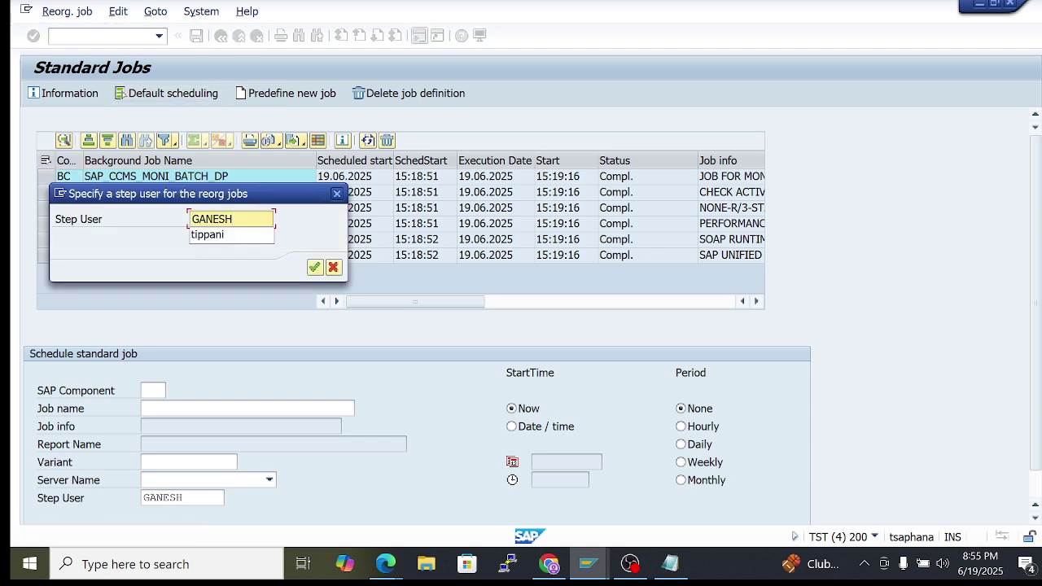
double_click(210, 219)
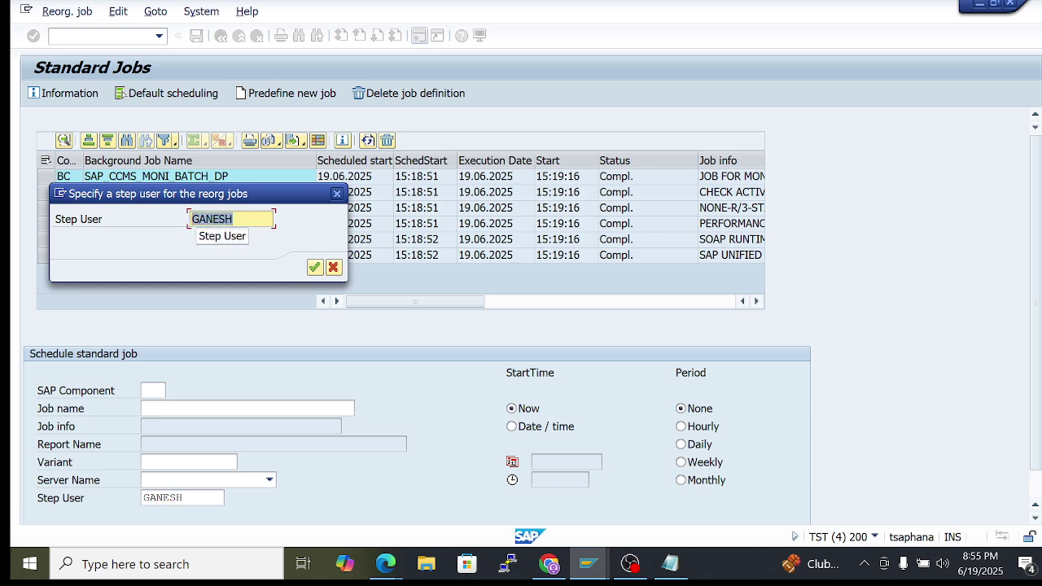
left_click(210, 219)
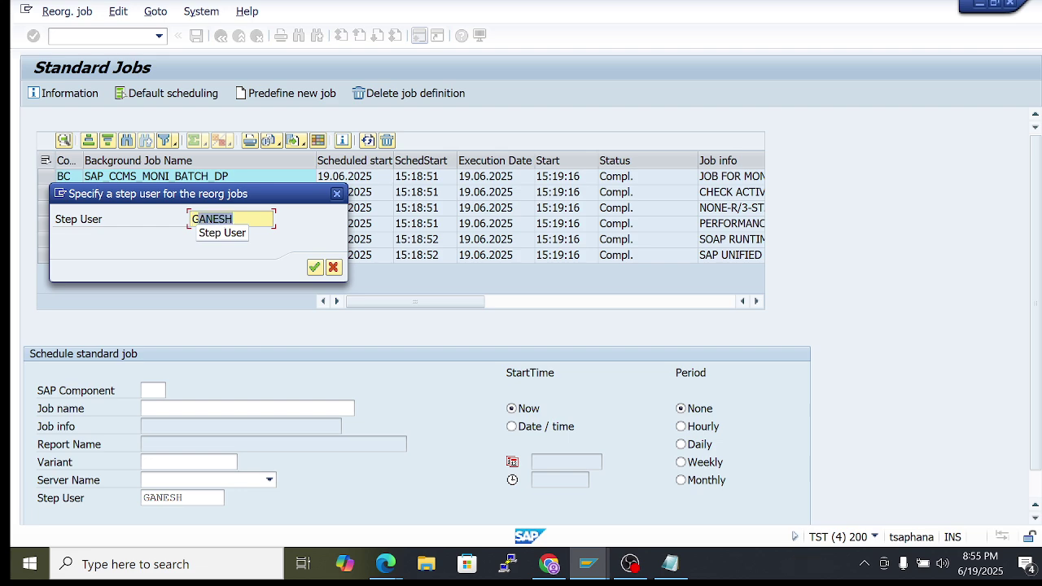
left_click(315, 268)
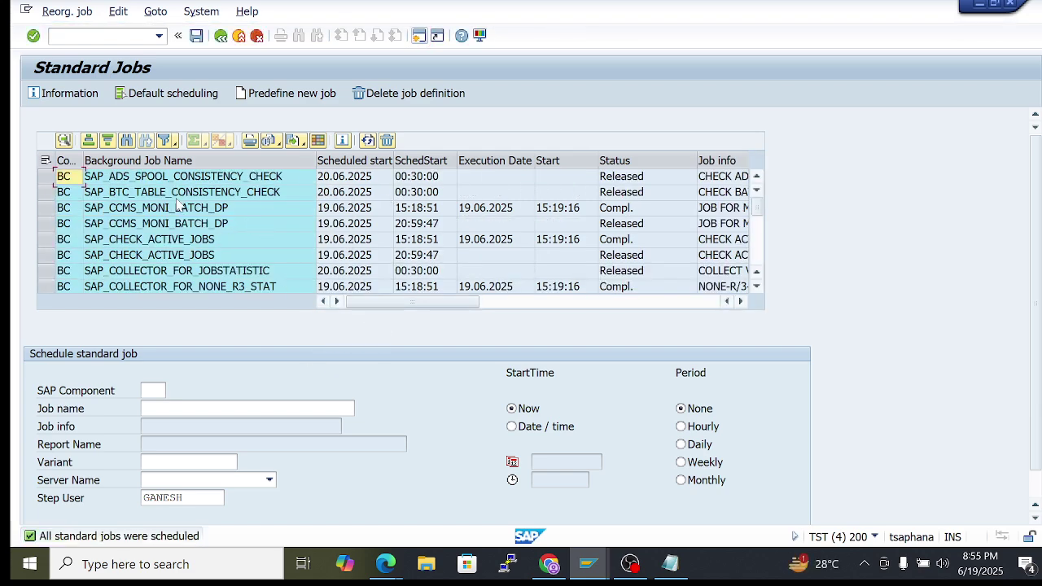
left_click(163, 181)
left_click(639, 178)
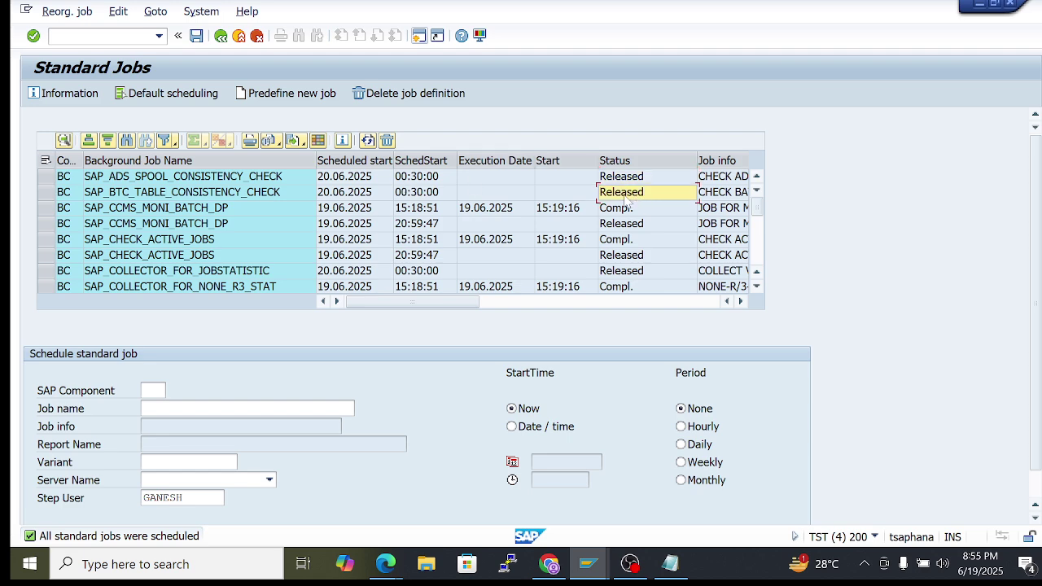
left_click(629, 195)
Pick the job name SAP_ADS_SPOOL_CONSISTENCY_CHECK and start transaction SM37 in the Background Events session
left_click(173, 179)
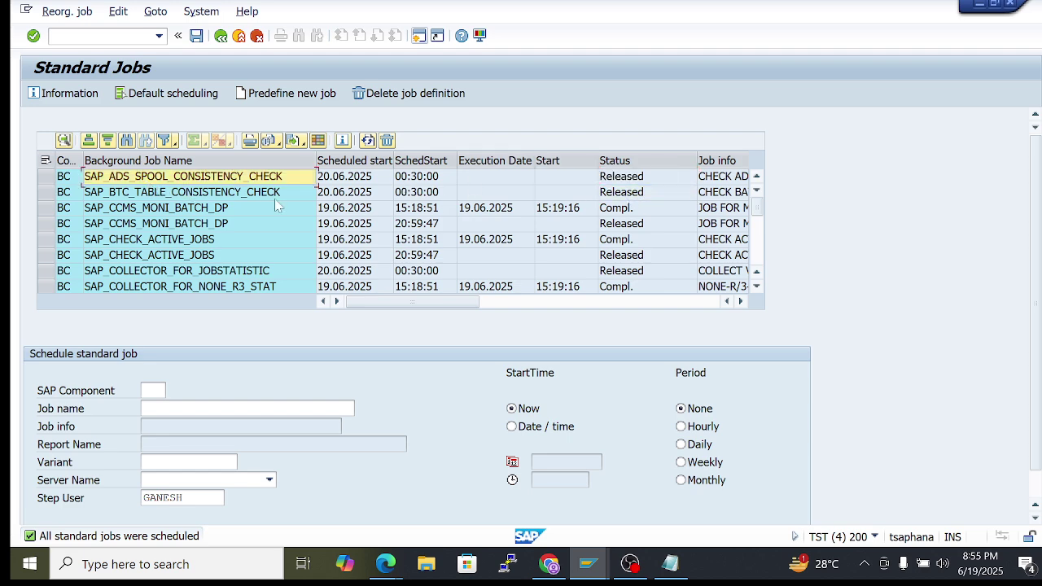
mouse_move(588, 570)
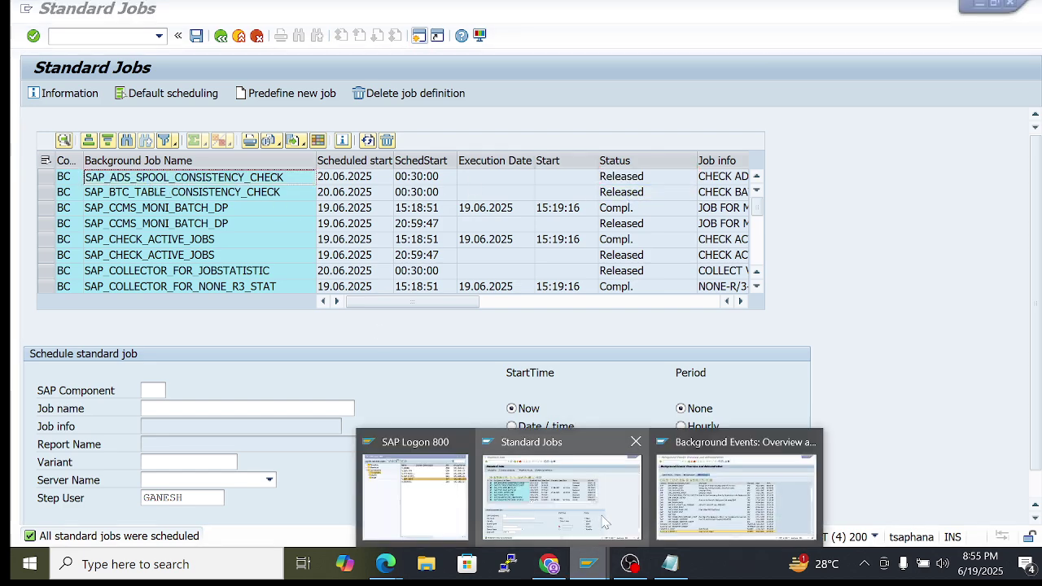
left_click(732, 496)
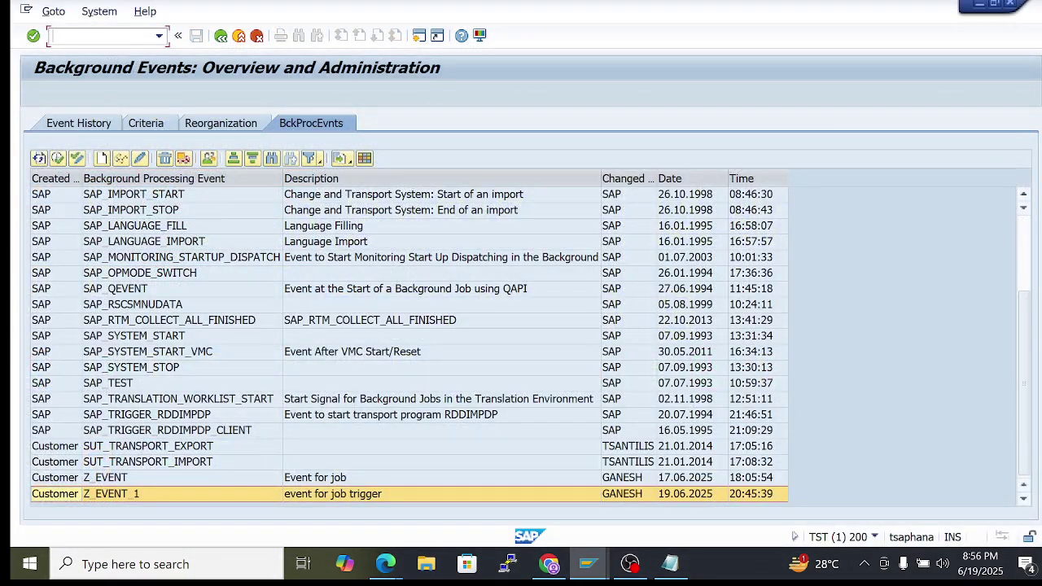
type("/nsm37")
key("Return")
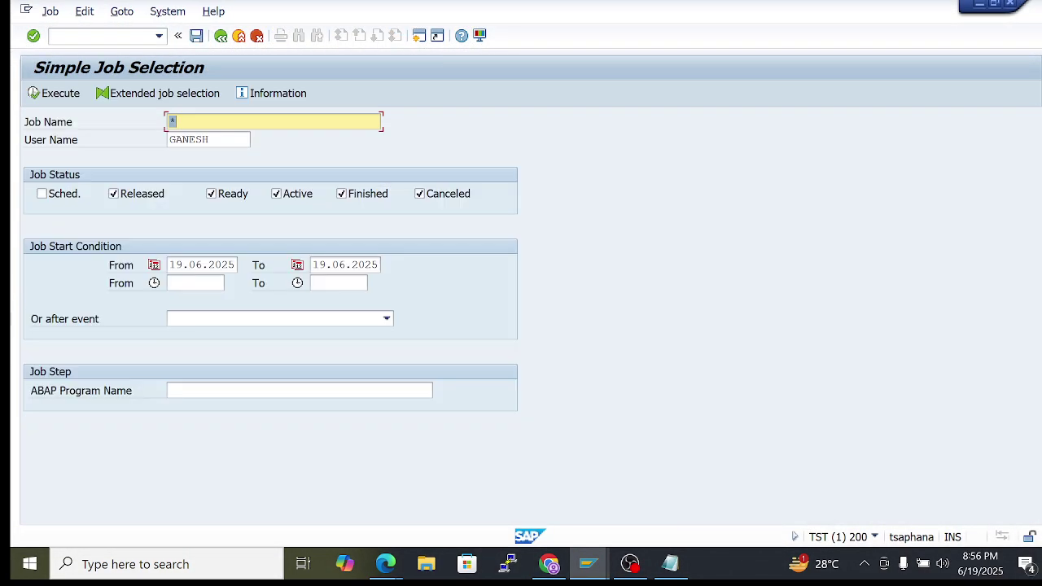
Search for job SAP_ADS_SPOOL_CONSISTENCY_CHECK for user *, with the Scheduled status included as well
type("SAP_ADS_SPOOL_CONSISTENCY_CHECK")
key("Tab")
type("*")
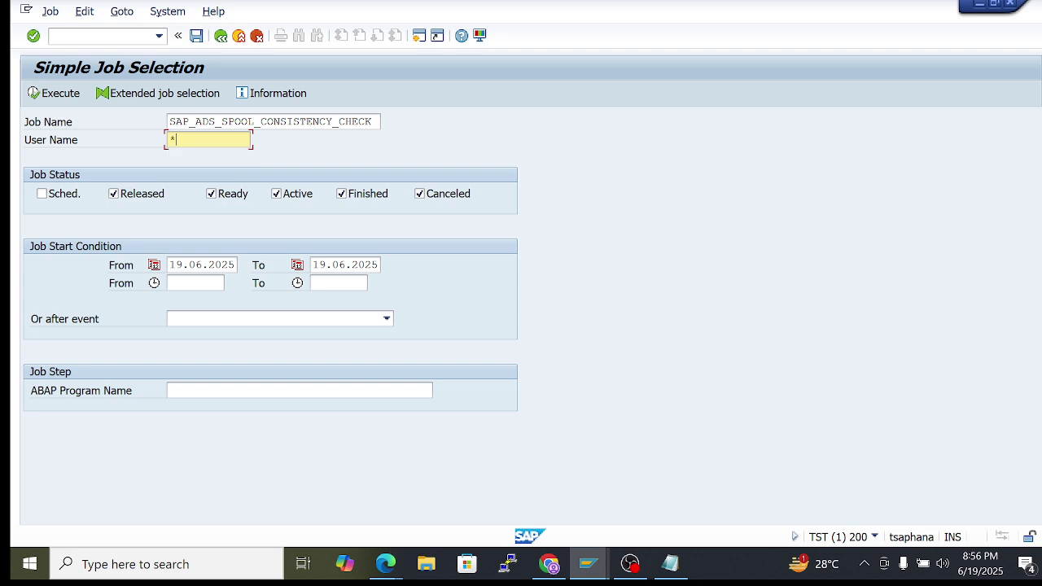
left_click(40, 192)
left_click(60, 96)
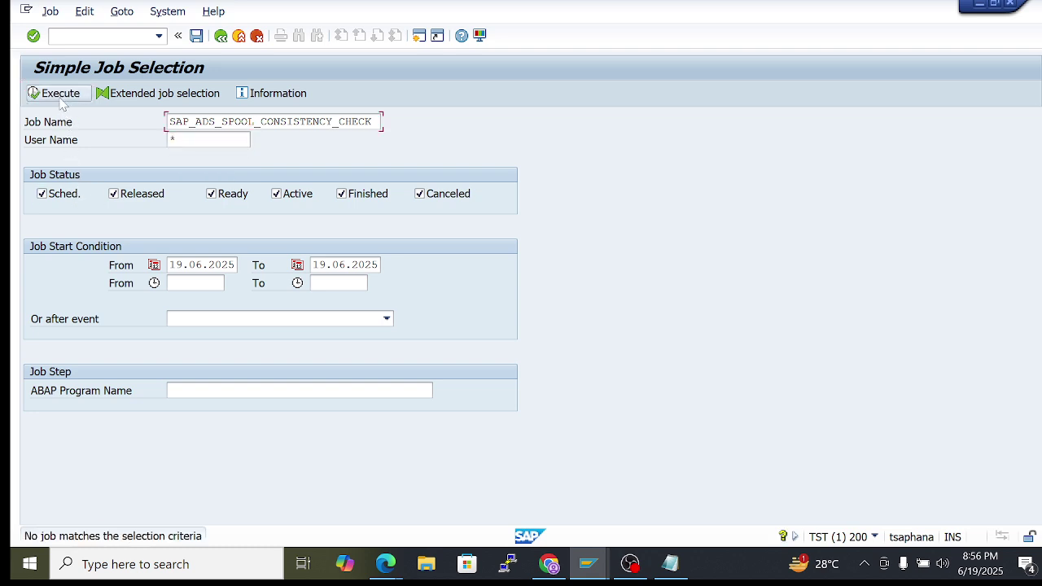
left_click(60, 97)
Clear the from and to start dates and rerun the job selection
left_click(196, 265)
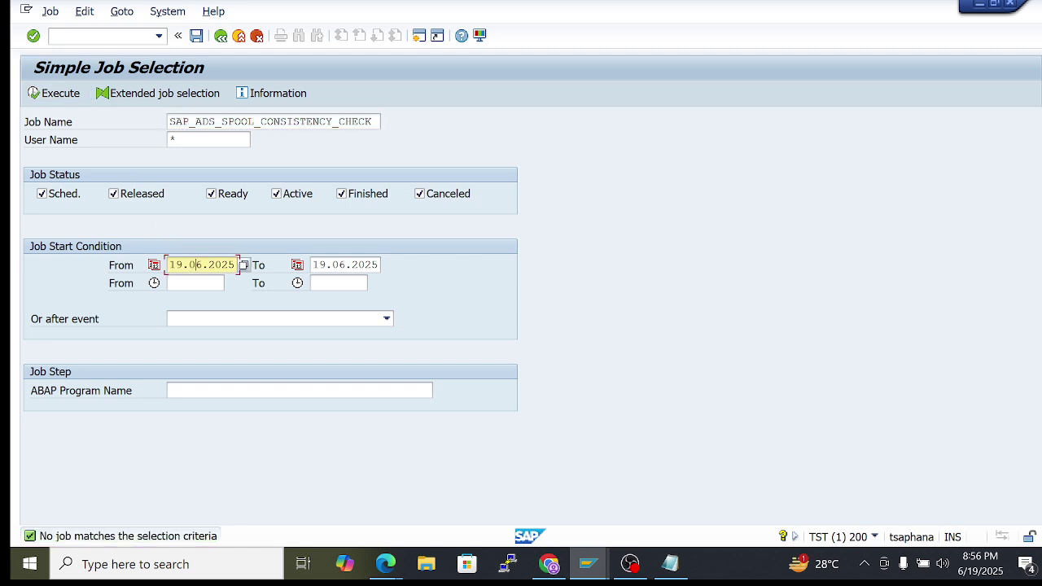
key("ctrl+a")
key("BackSpace")
key("Tab")
key("BackSpace")
left_click(55, 92)
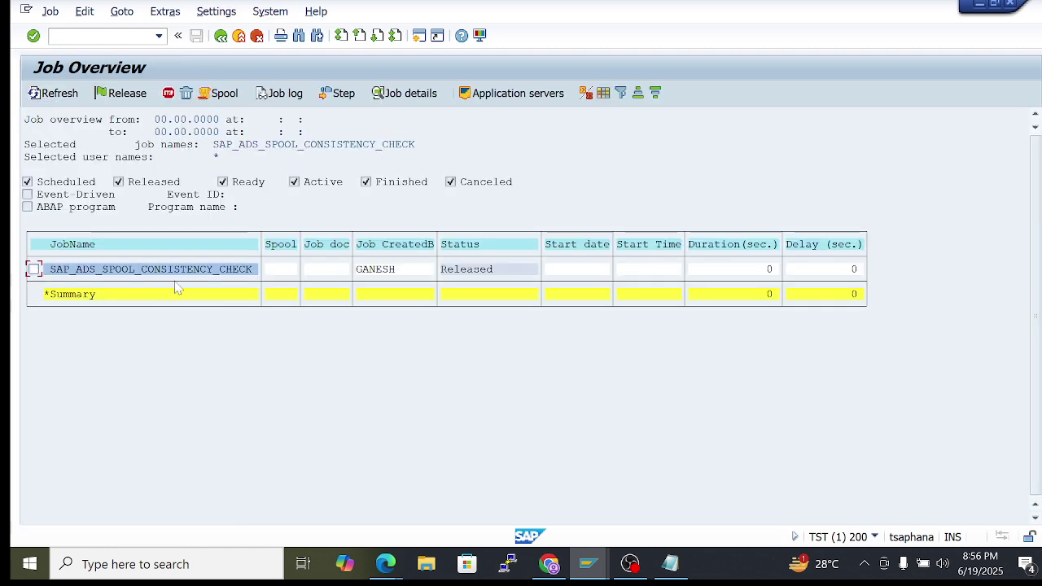
Open the SAP_ADS_SPOOL_CONSISTENCY_CHECK job, examine its planned start and frequency, and return to the job selection
double_click(115, 269)
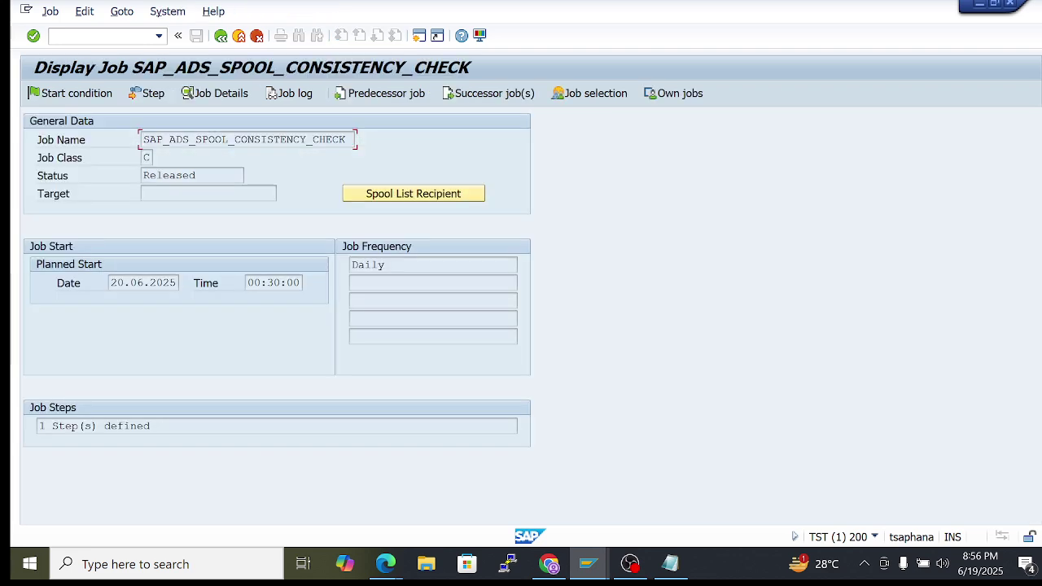
left_click_drag(111, 284, 177, 283)
left_click(177, 283)
key("Tab")
key("Tab")
left_click(221, 35)
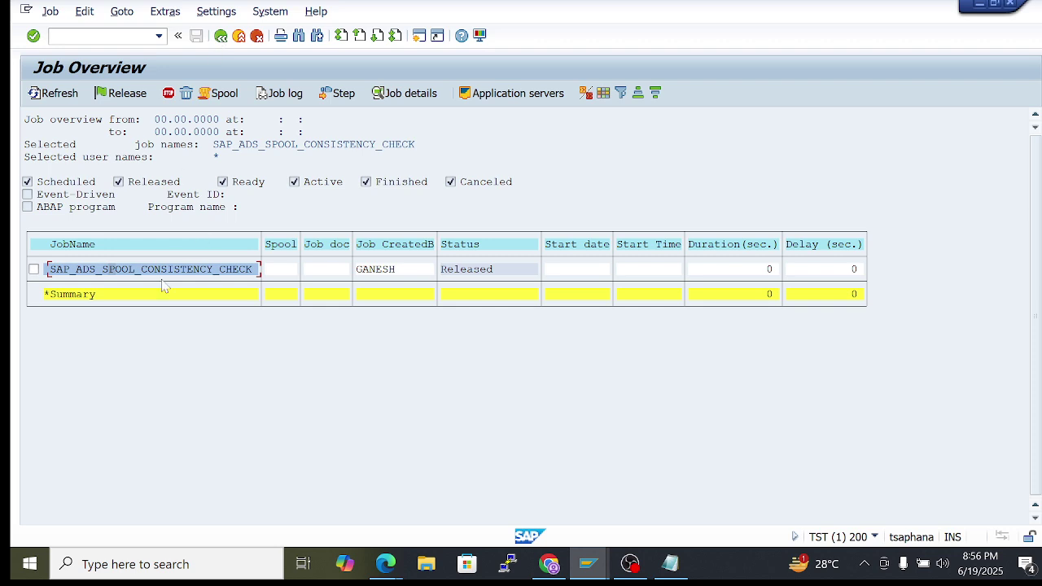
left_click(221, 35)
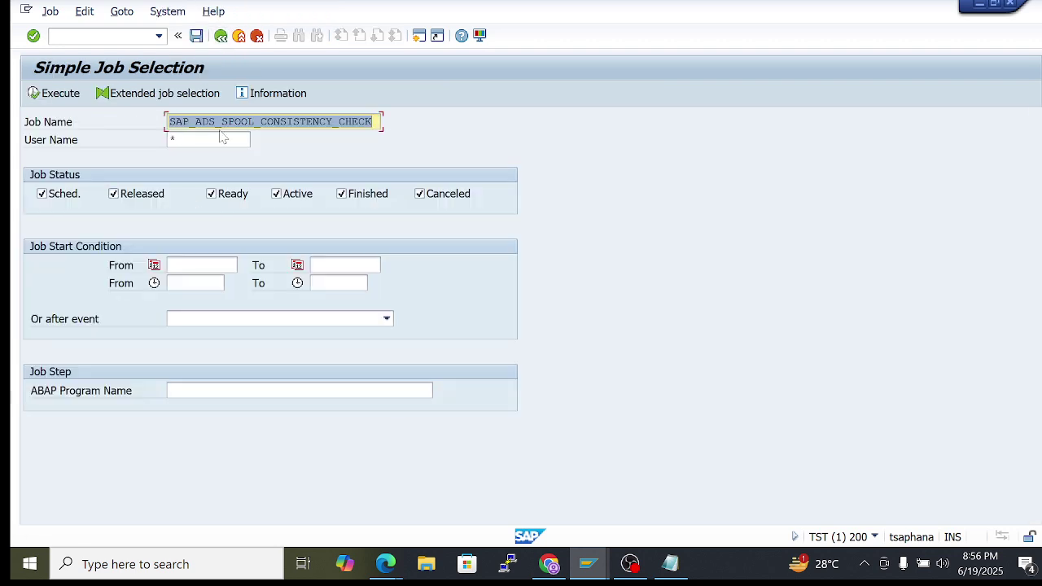
Search for the dump reorganization job using SAP_REORG_ABPA*, SAP_REORG_DUMPS* and SAP_REORG_DUMPS as job names
type("SAP_")
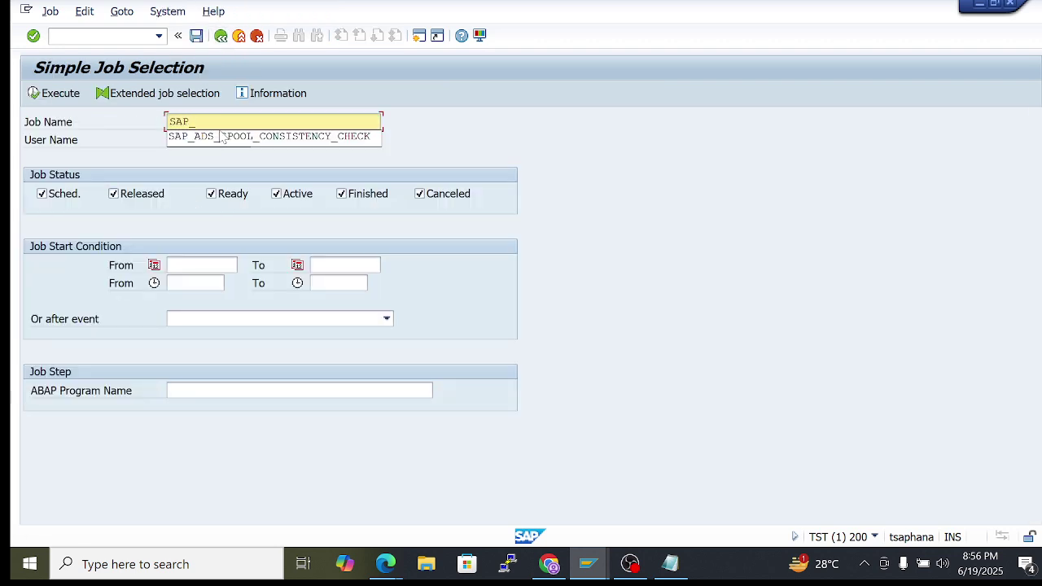
type("REORG_ABPA*")
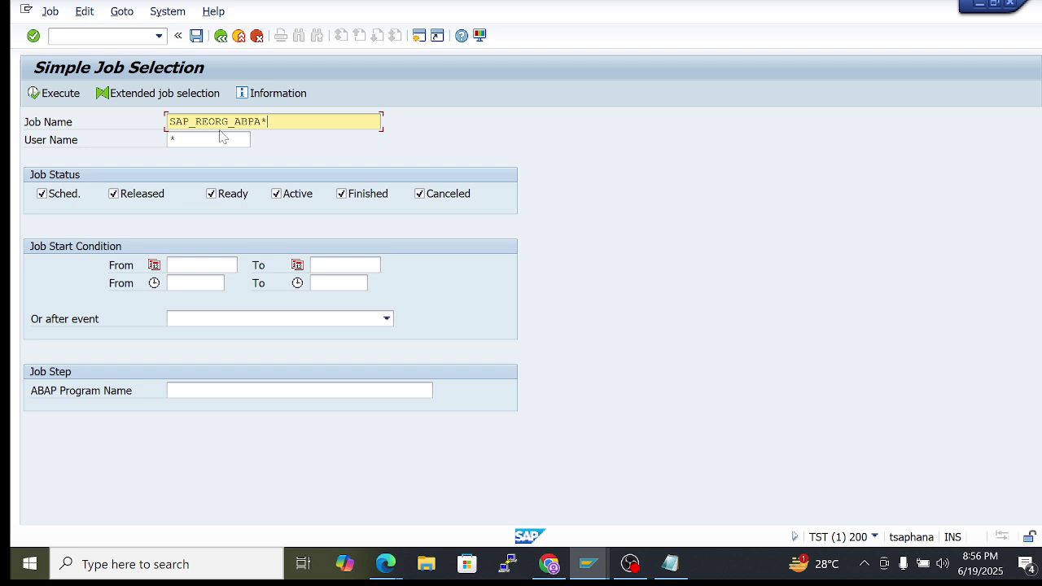
left_click(50, 96)
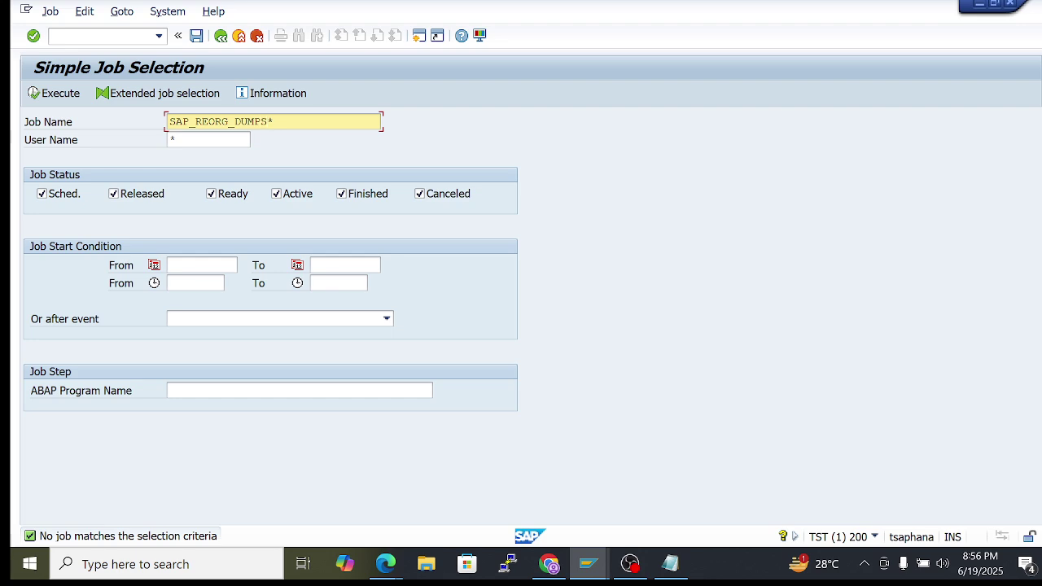
left_click(57, 93)
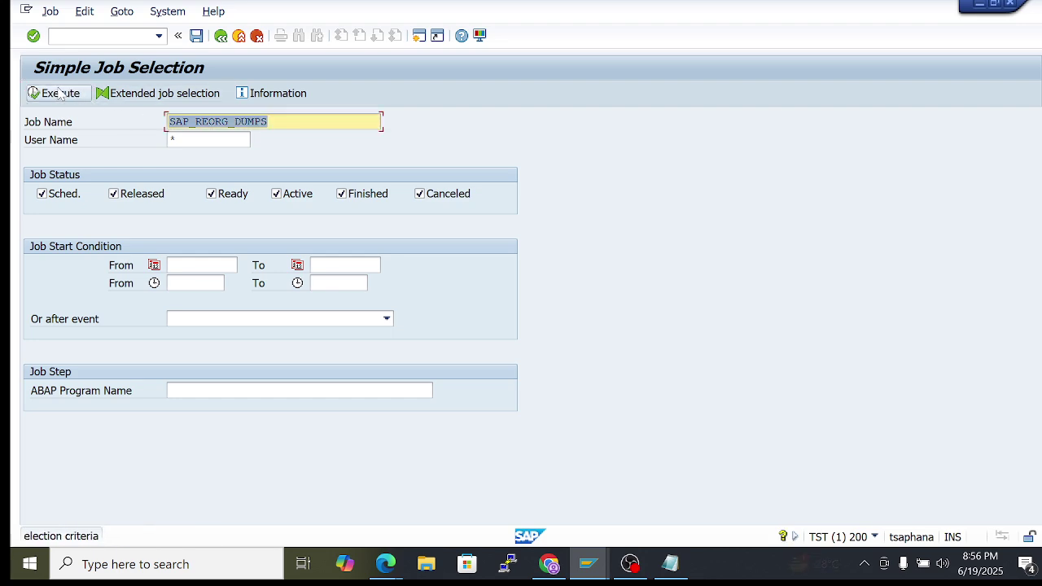
Switch back to the Standard Jobs session and select SAP_COLLECTOR_FOR_JOBSTATISTIC in the list
left_click(552, 563)
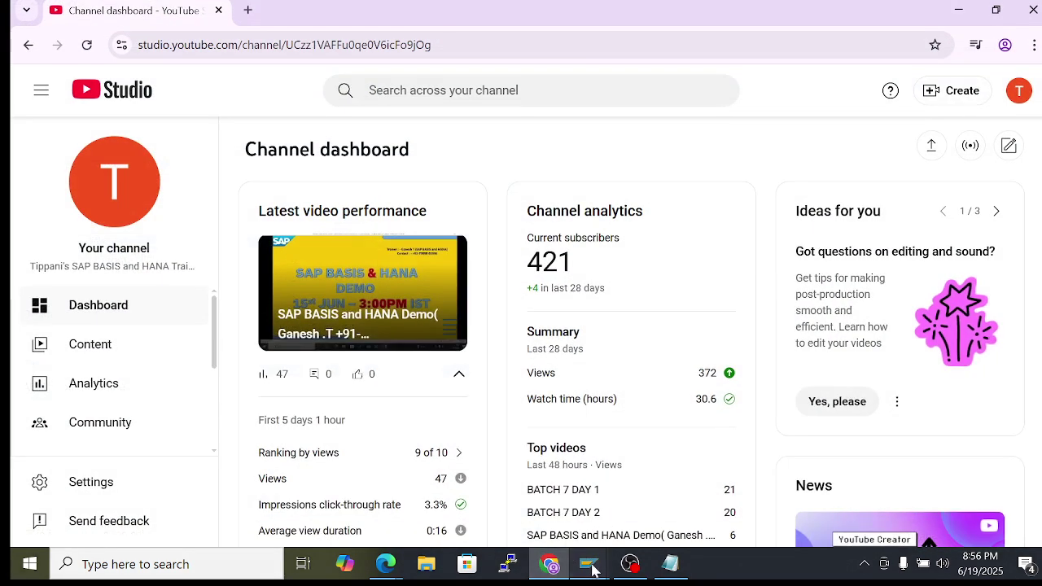
mouse_move(591, 561)
left_click(562, 488)
left_click(247, 256)
left_click(200, 270)
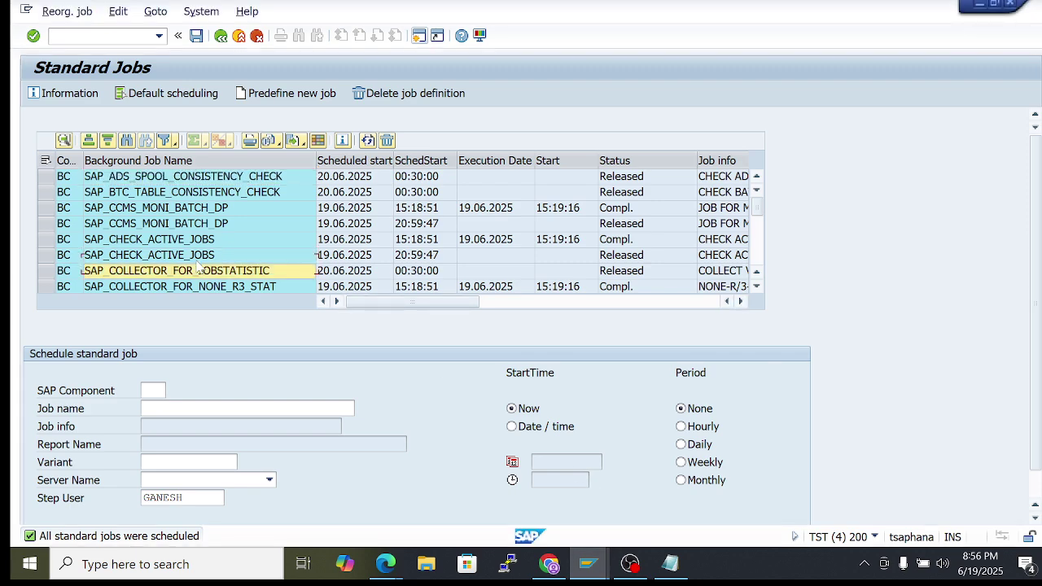
Examine the names, scheduled start dates and times, and statuses of all entries in the standard job list
scroll(199, 269, "down", 7)
key("Up")
key("Up")
key("Up")
key("Up")
key("Up")
key("Up")
key("Up")
key("Up")
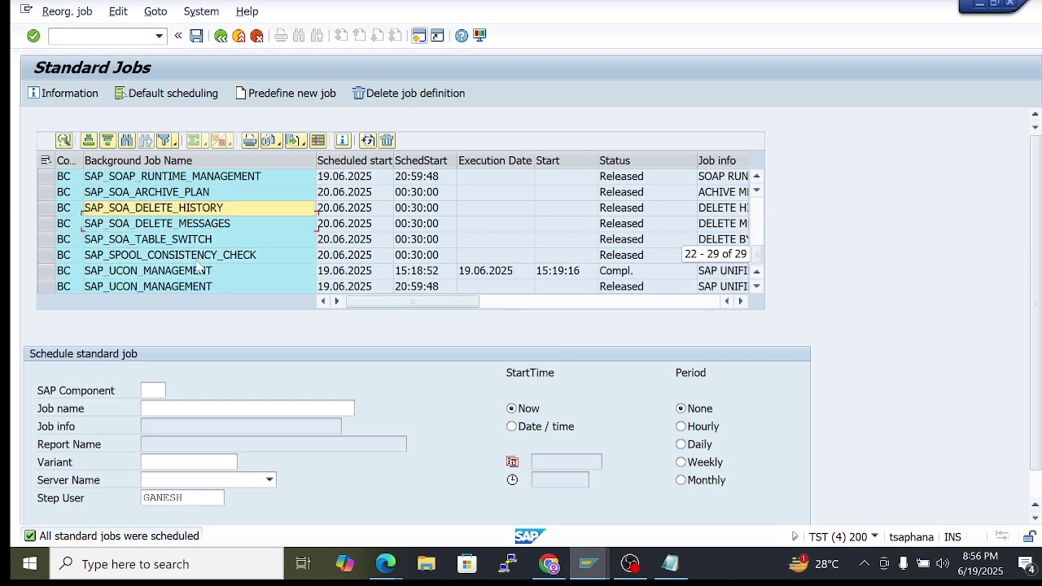
key("Up")
key("Up")
key("Up")
key("Up")
key("Up")
key("Up")
key("Up")
key("Up")
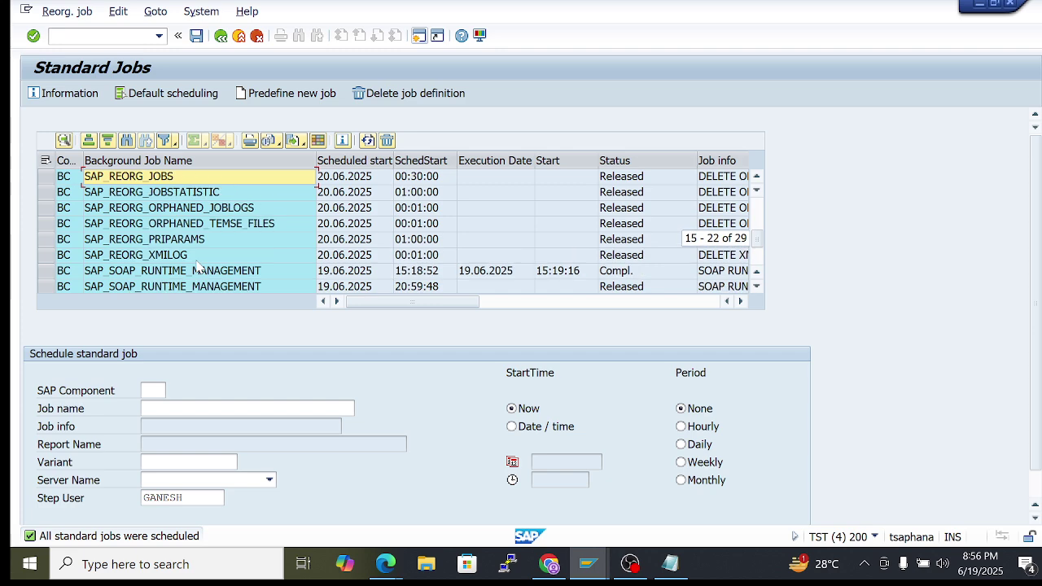
key("Up")
key("Up")
key("Up")
key("Up")
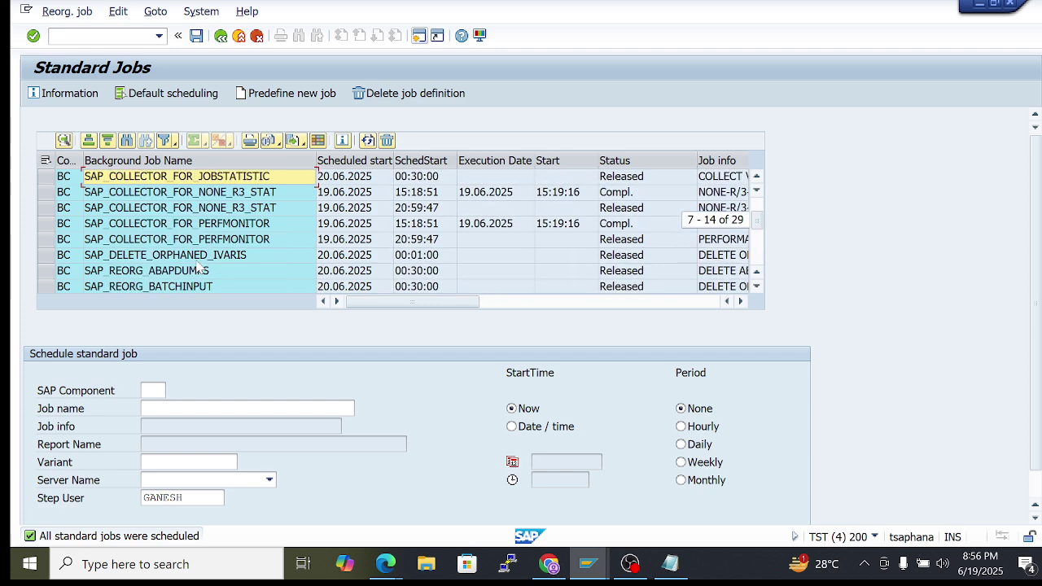
key("Up")
key("Up")
key("Up")
key("Up")
key("Up")
key("Up")
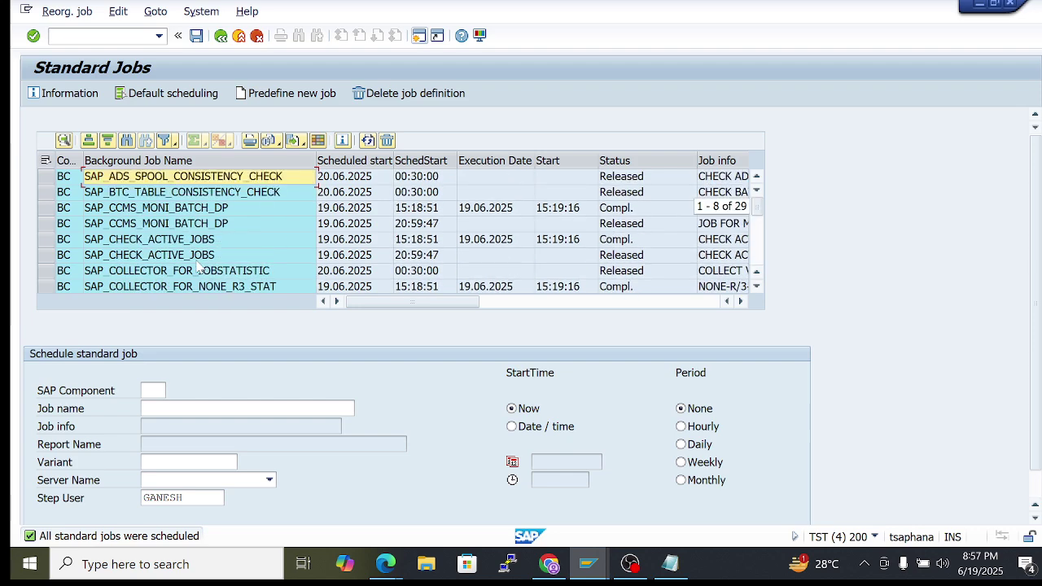
key("Down")
key("Down")
key("Down")
key("Down")
key("Down")
key("Down")
key("Down")
key("Down")
key("Down")
key("Down")
key("Down")
key("Down")
key("Down")
key("Down")
key("Down")
key("Down")
key("Down")
key("Down")
key("Down")
key("Down")
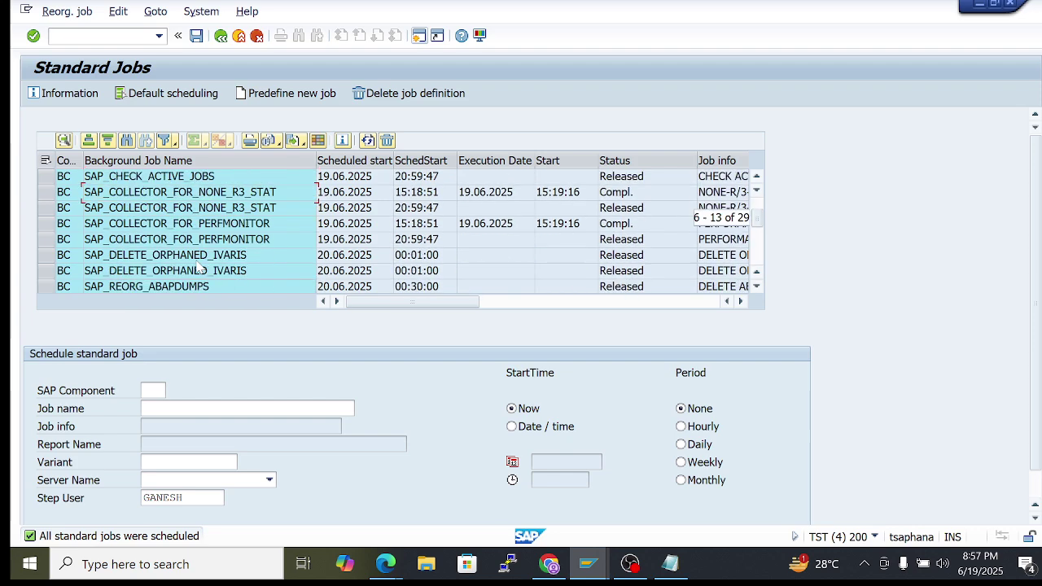
key("Down")
key("Down")
key("Up")
key("Up")
key("Up")
key("Up")
key("Up")
key("Up")
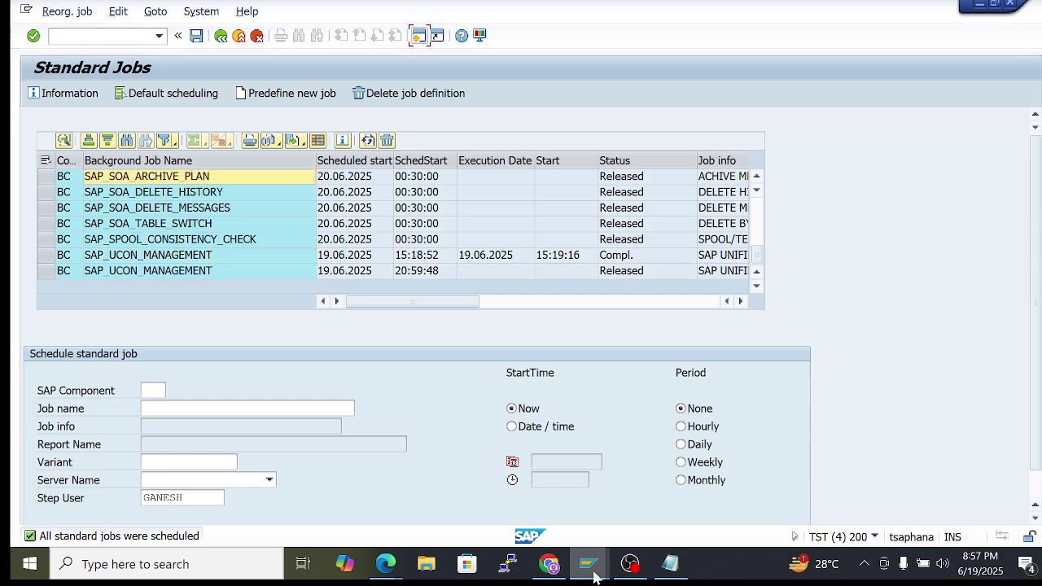
Switch to the Simple Job Selection session and search for the job SAP_REORG_jobs
mouse_move(588, 564)
left_click(710, 503)
left_click(269, 121)
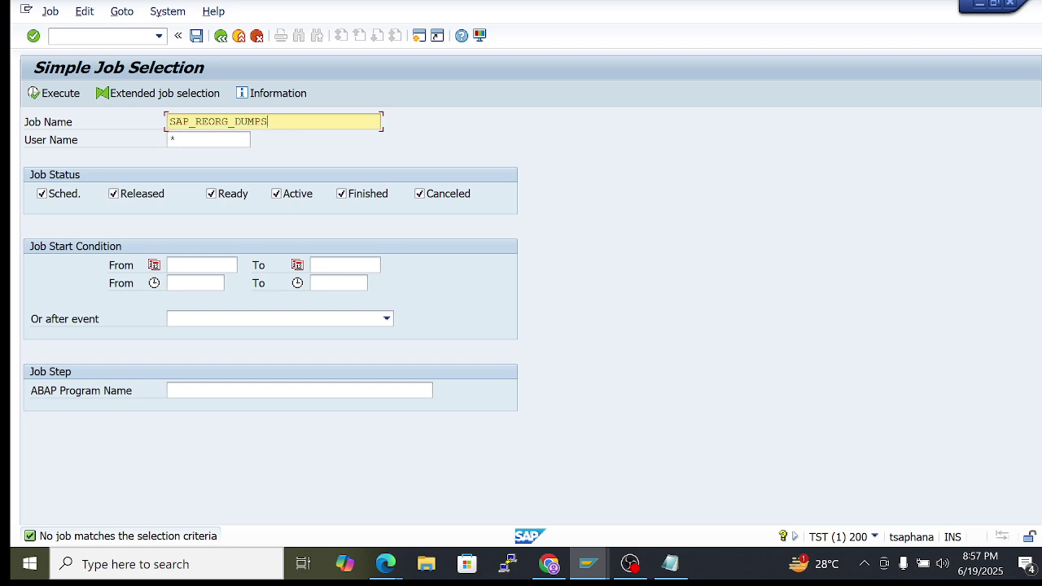
key("BackSpace")
key("BackSpace")
key("BackSpace")
type("j")
left_click(63, 94)
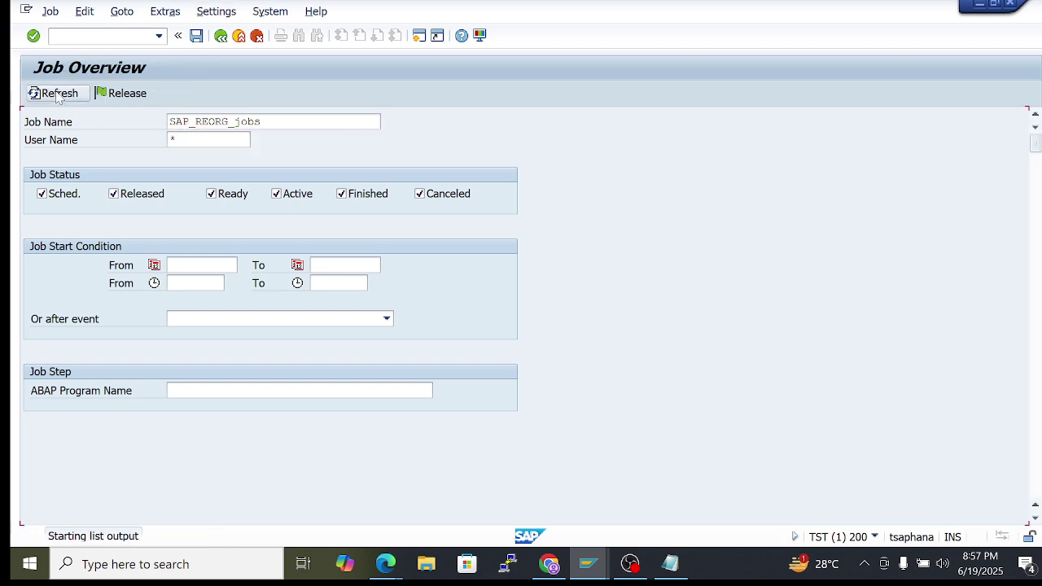
Open the released SAP_REORG_JOBS job, examine its planned start and frequency, and leave the job display
double_click(92, 275)
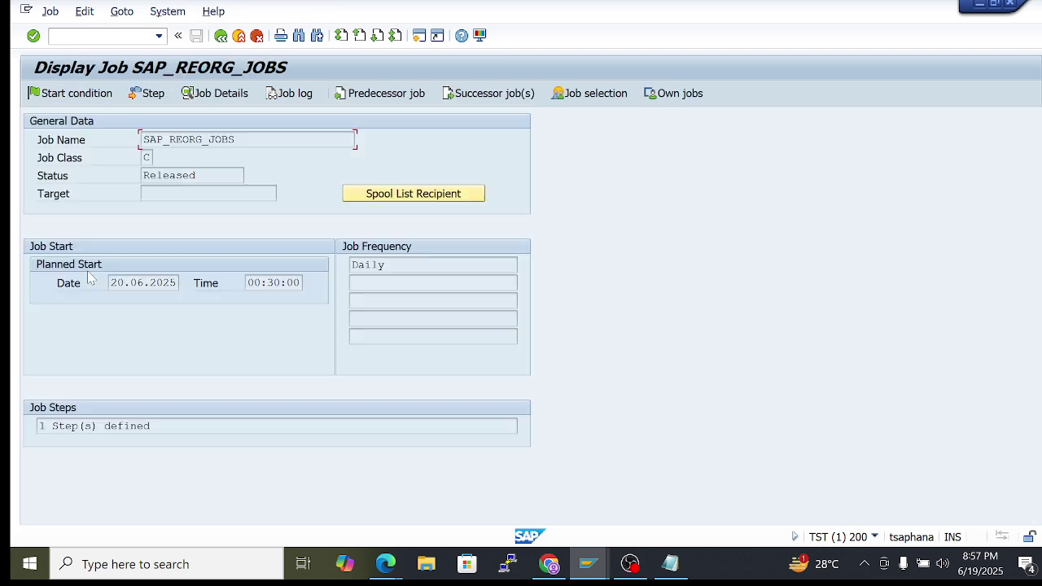
left_click(273, 282)
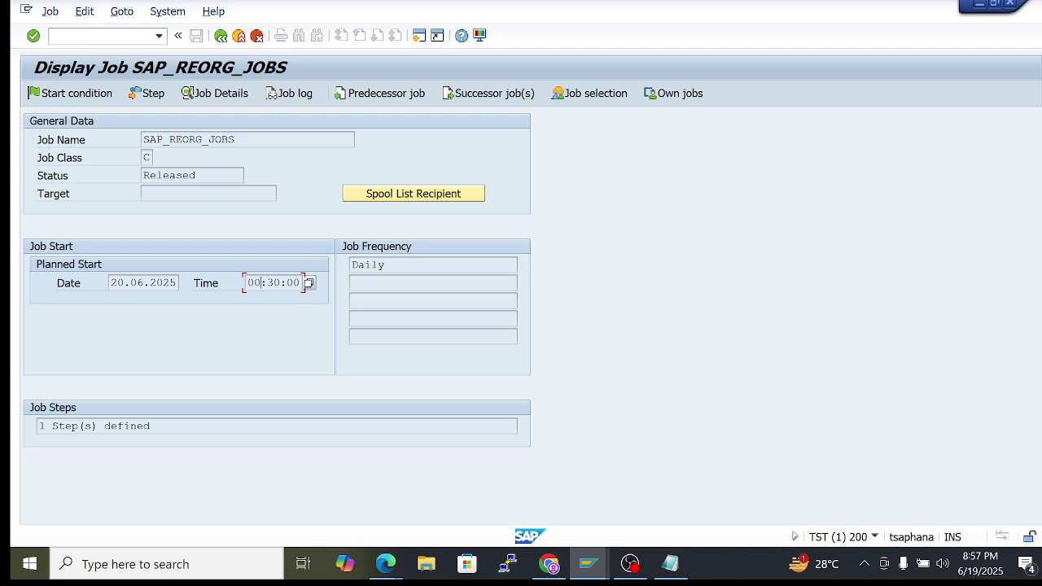
left_click(221, 35)
Switch to the Notepad notes and highlight the lines on customized jobs and the purpose of standard jobs
left_click(670, 561)
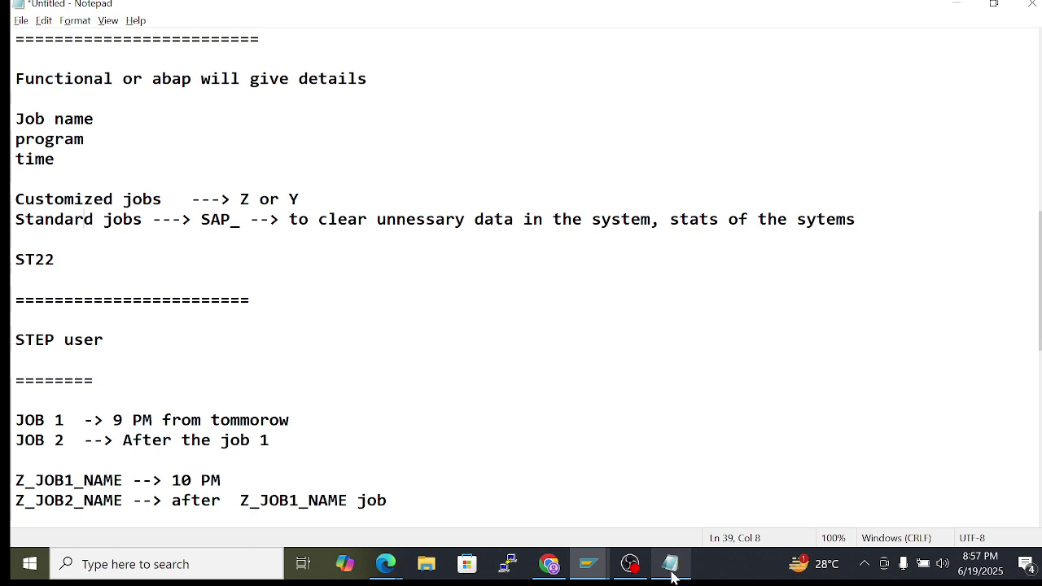
left_click_drag(327, 219, 573, 219)
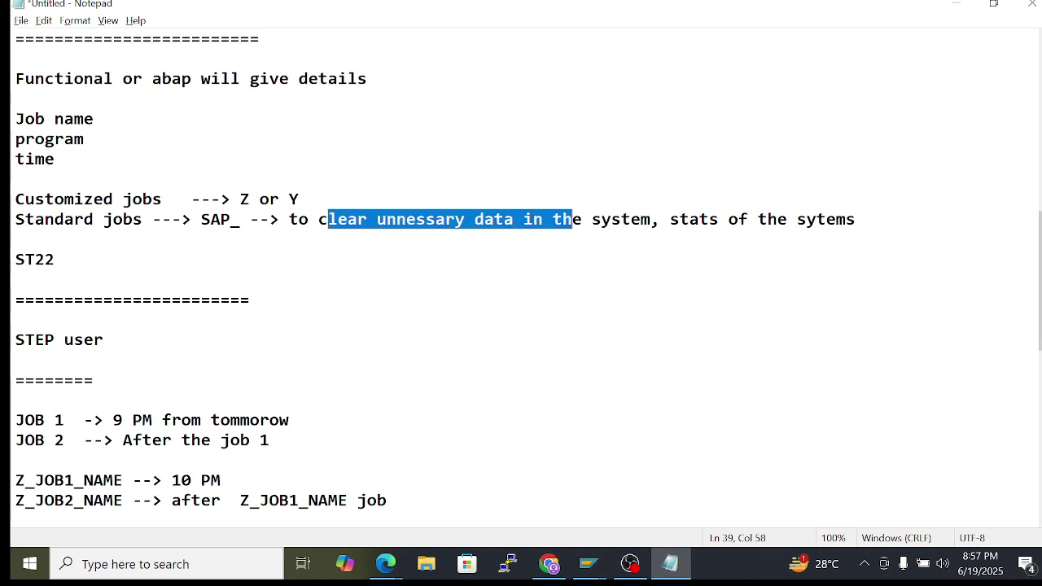
left_click_drag(660, 219, 766, 218)
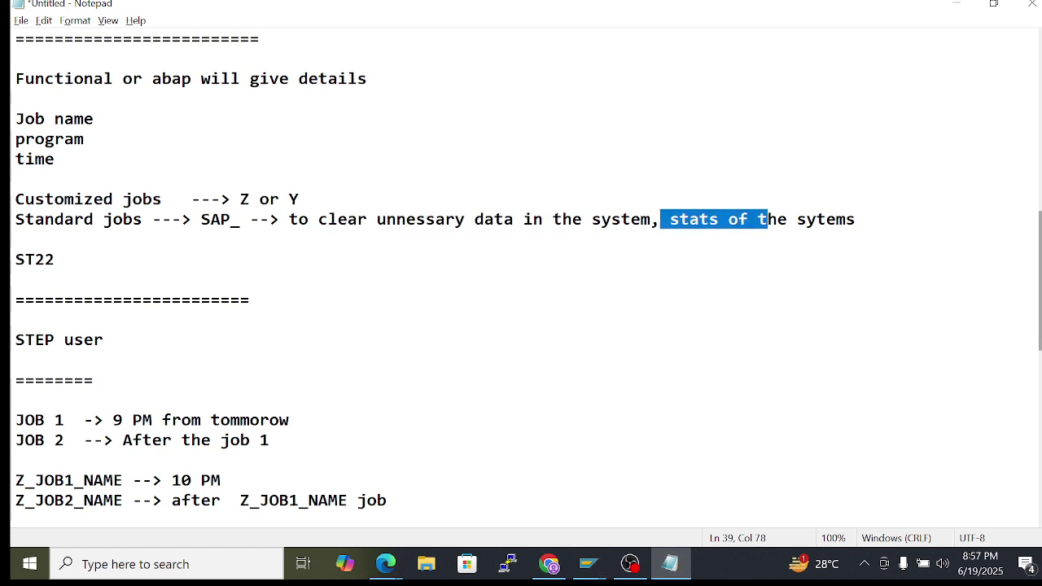
scroll(521, 279, "up", 1)
left_click_drag(16, 218, 172, 240)
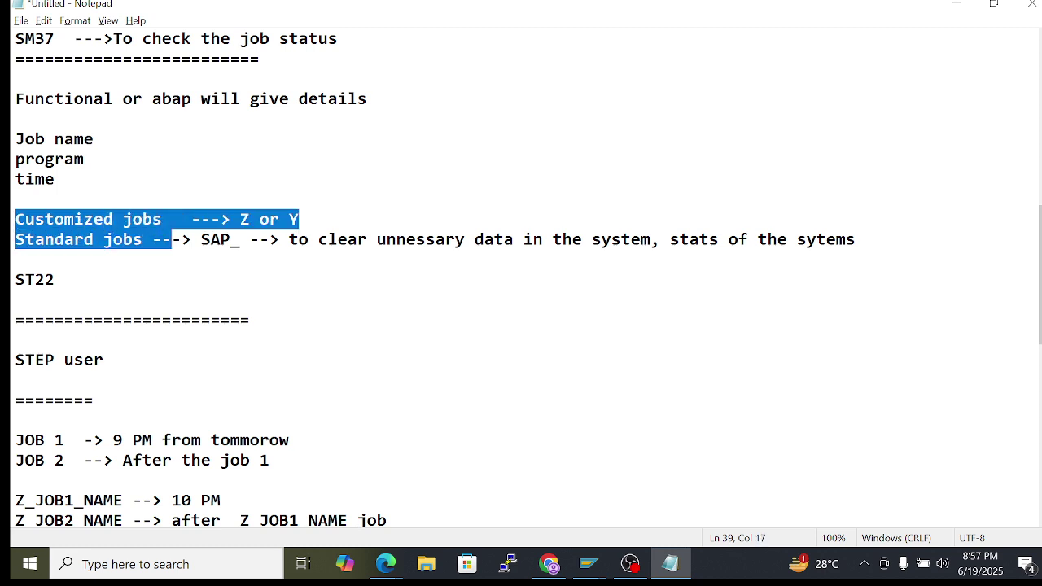
left_click(171, 259)
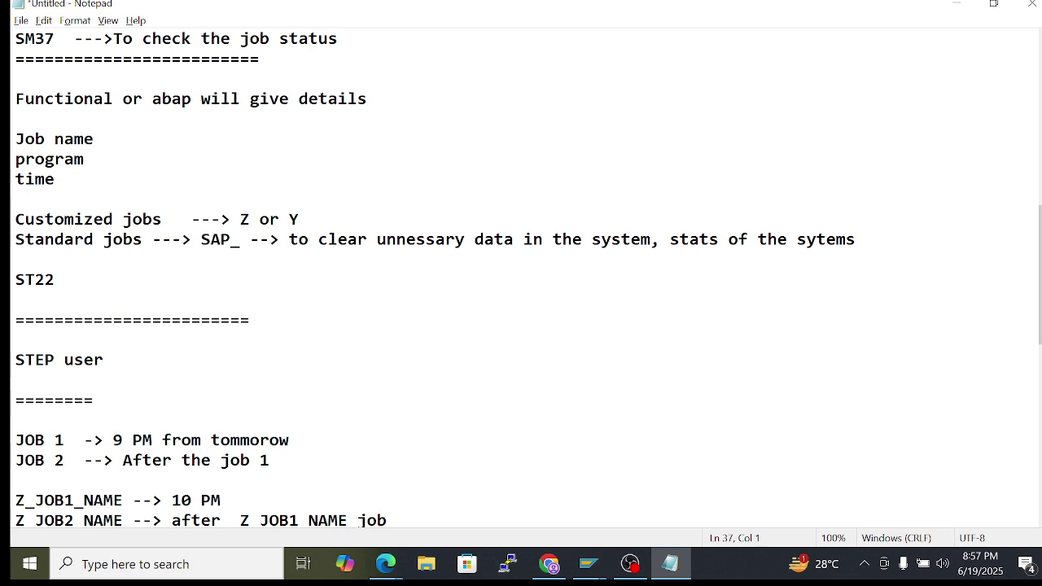
left_click_drag(15, 219, 300, 218)
left_click(299, 219)
Extend the underline of equals signs beneath the Standard jobs heading at the end of the notes
scroll(1039, 269, "down", 1)
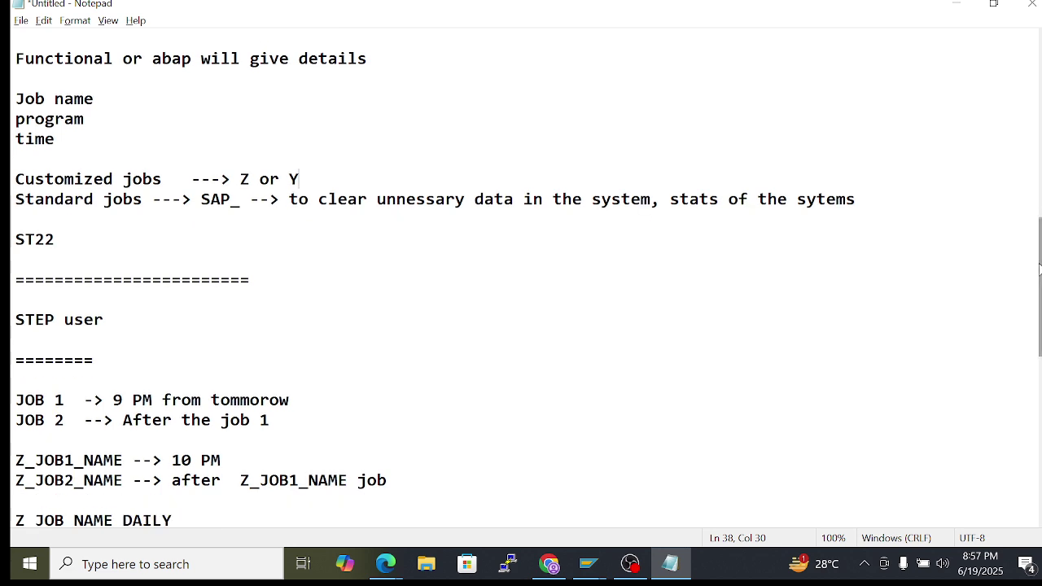
scroll(521, 276, "down", 2)
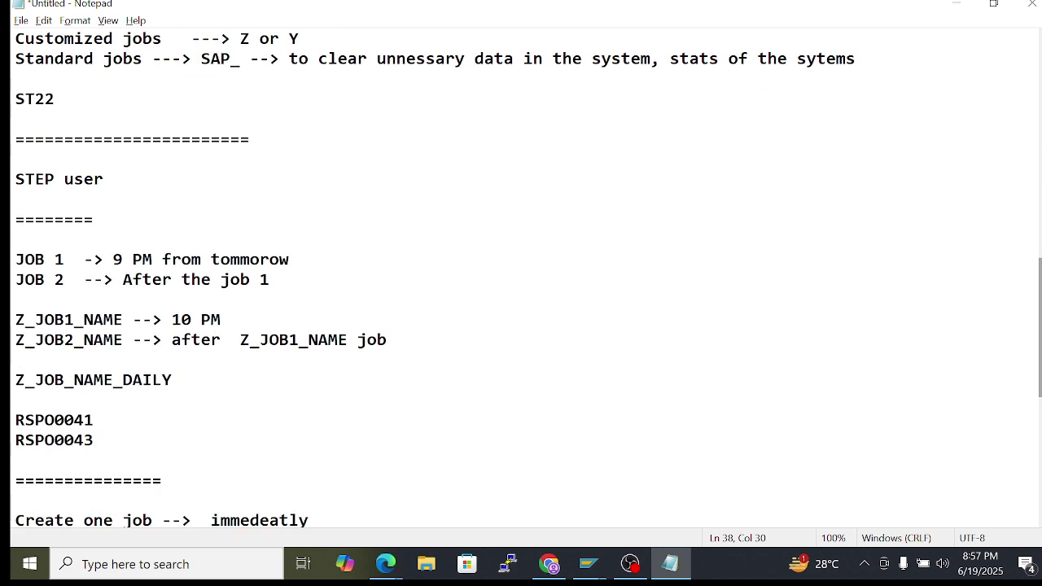
scroll(521, 277, "down", 6)
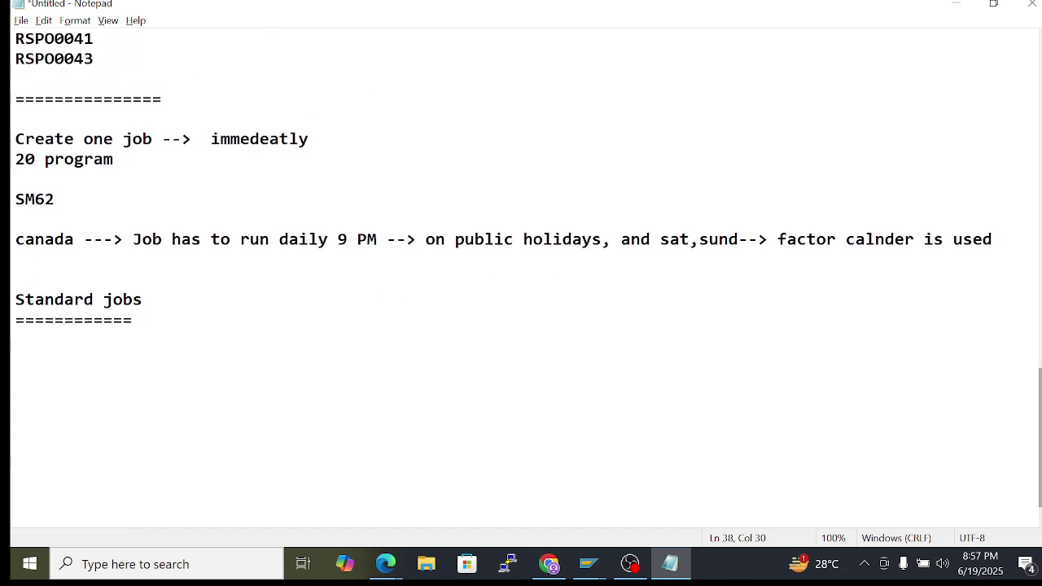
left_click(133, 320)
scroll(521, 277, "up", 2)
scroll(521, 277, "down", 2)
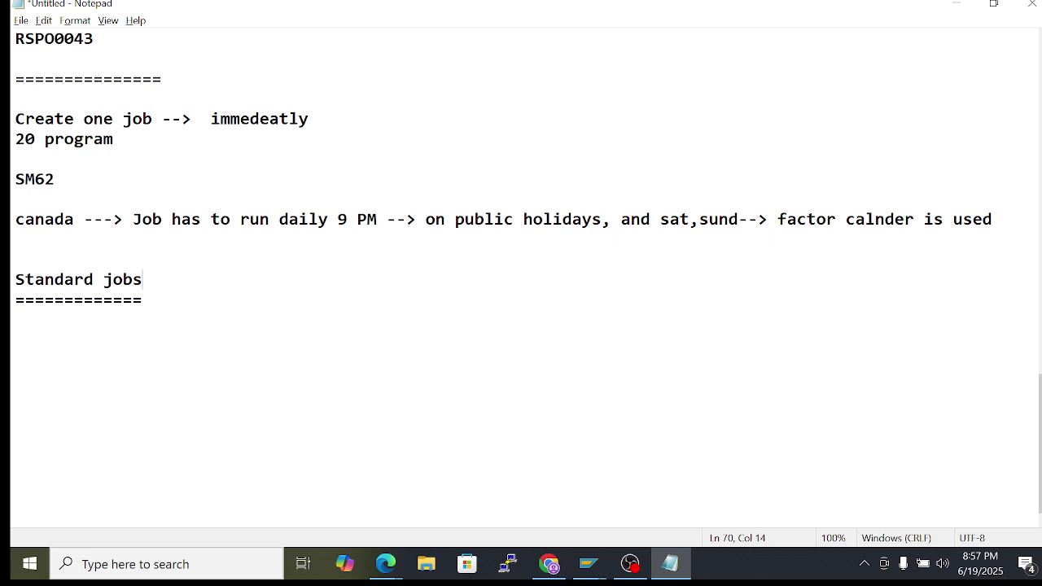
key("Up")
key("Up")
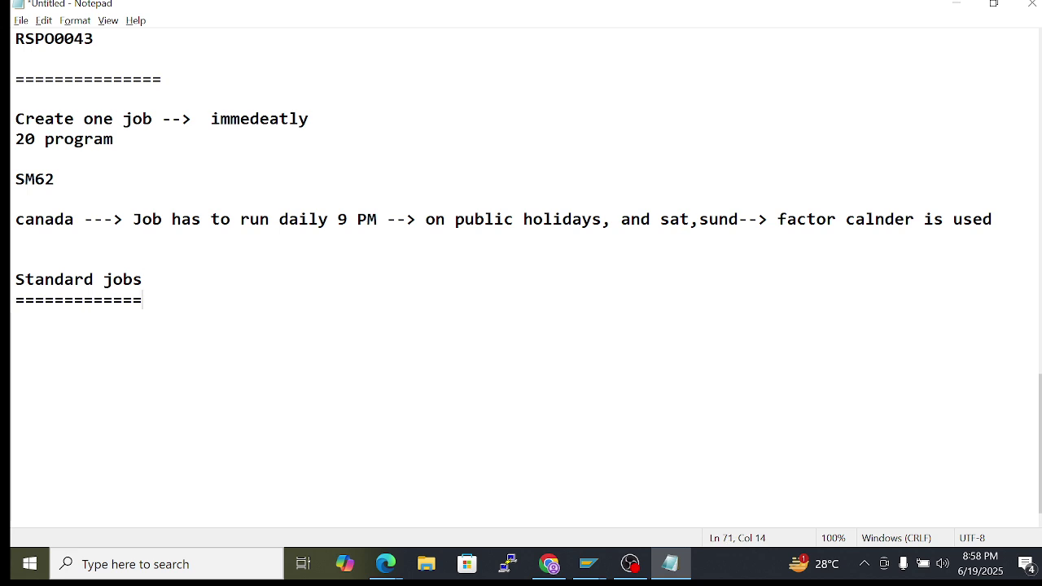
Review the notes on background job statuses, transactions SM36 and SM37, and the job scheduling examples
scroll(520, 273, "up", 2)
scroll(521, 274, "down", 2)
scroll(521, 273, "up", 1)
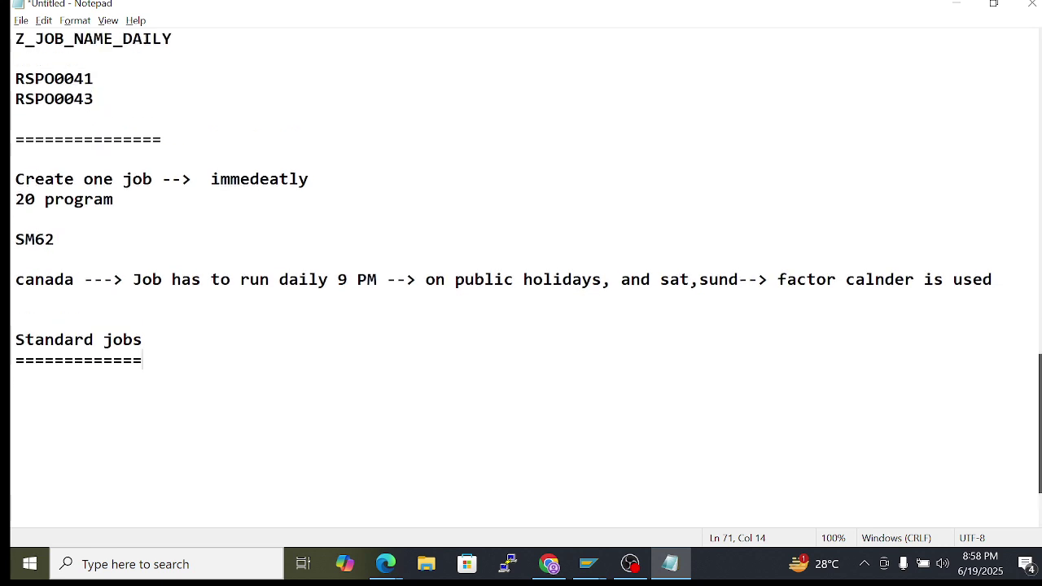
scroll(521, 273, "down", 1)
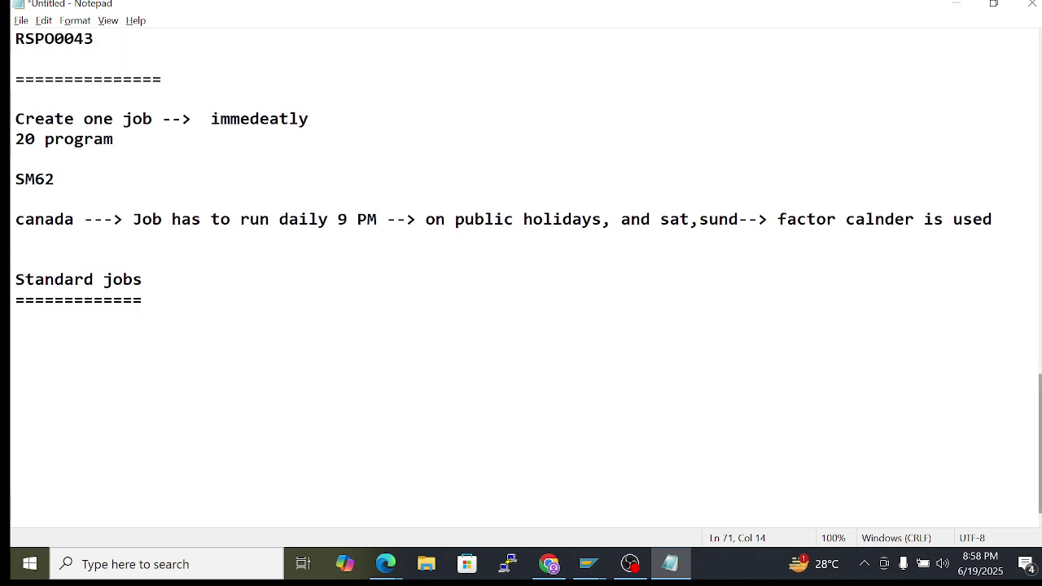
scroll(521, 274, "up", 2)
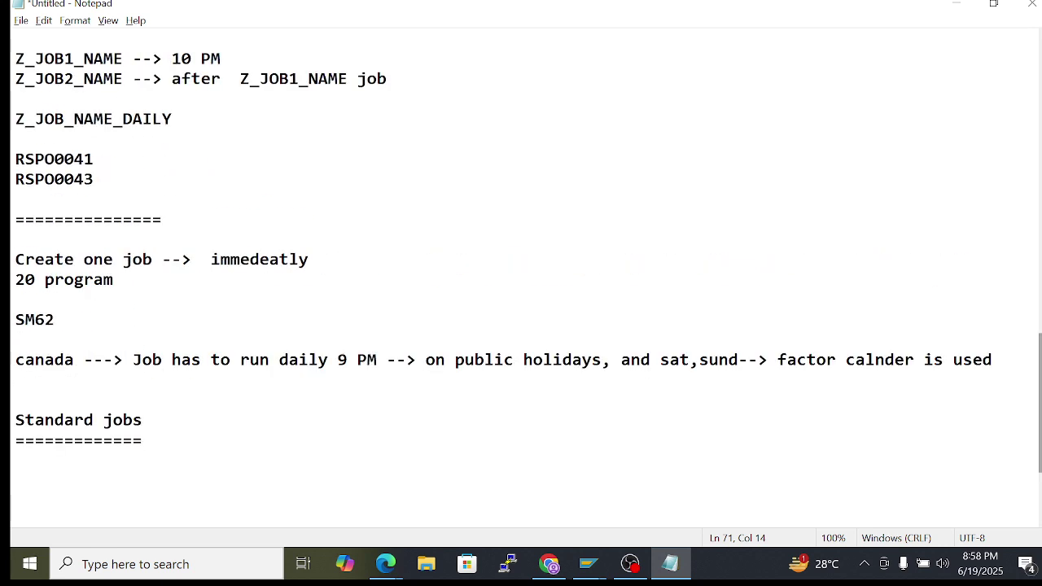
scroll(521, 274, "down", 2)
scroll(521, 273, "up", 5)
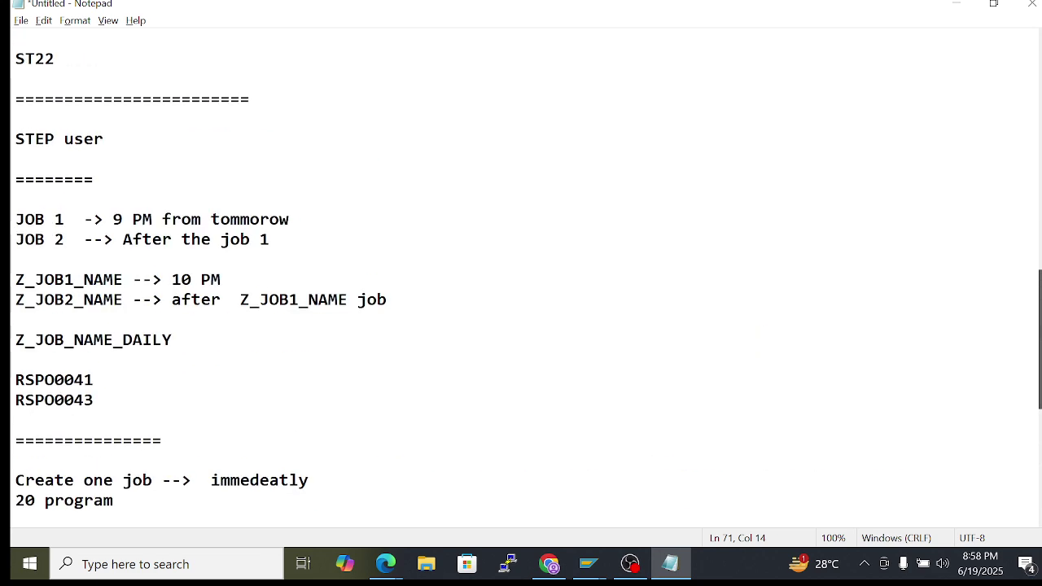
scroll(521, 273, "up", 12)
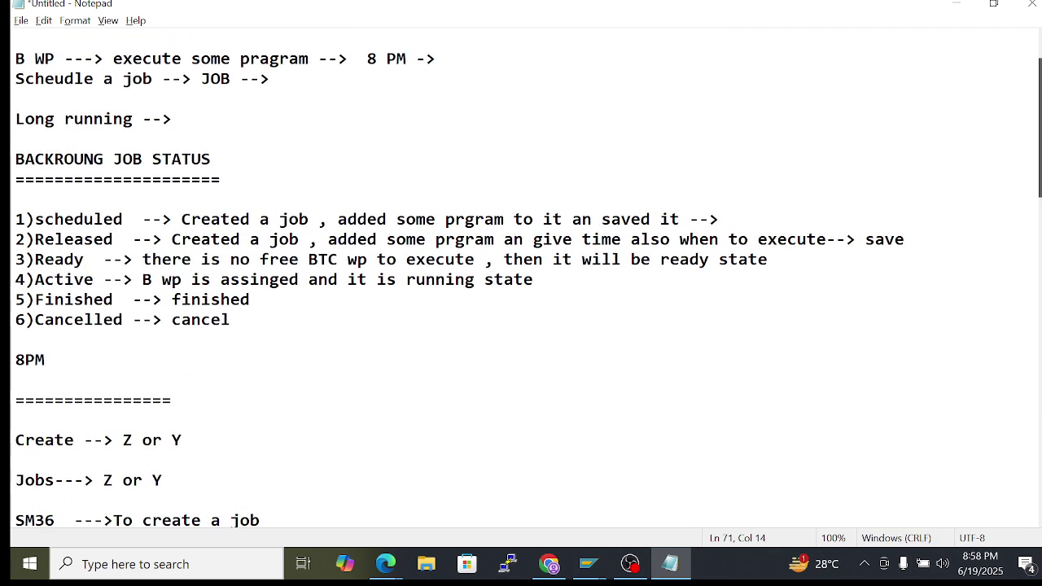
scroll(521, 273, "down", 9)
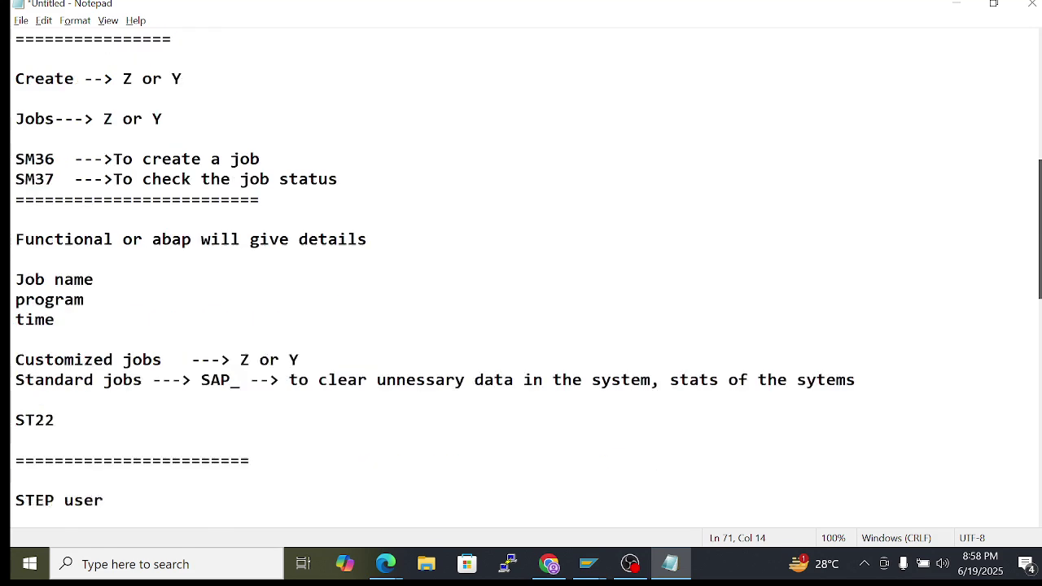
scroll(521, 273, "down", 4)
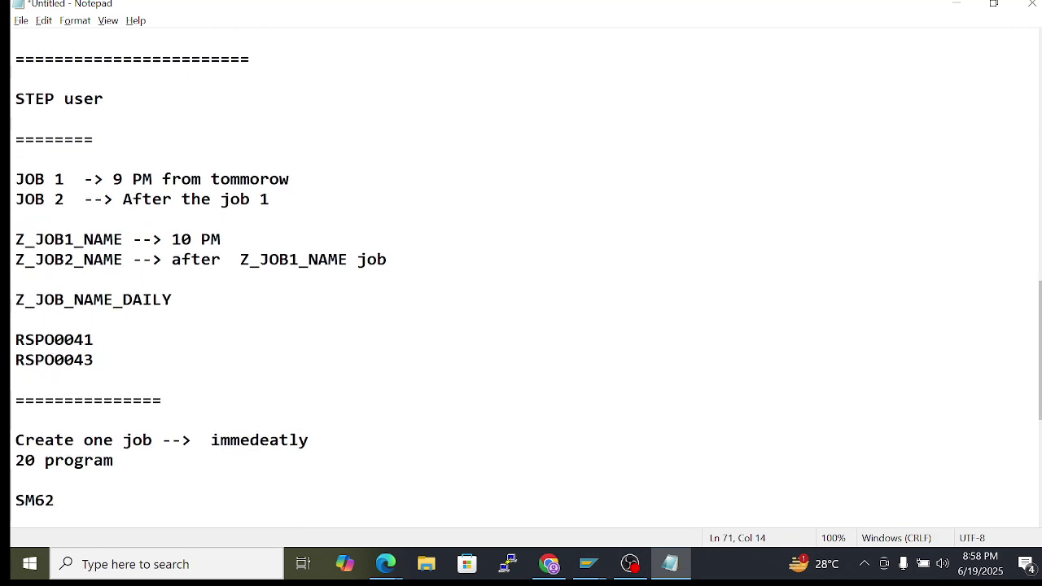
Highlight the Z_JOB example lines and the program names RSPO0041 and RSPO0043 in the notes
left_click_drag(16, 239, 180, 300)
key("Right")
left_click_drag(16, 340, 95, 360)
left_click(25, 360)
mouse_move(15, 340)
left_mouse_down()
mouse_move(95, 360)
mouse_move(16, 340)
left_mouse_up()
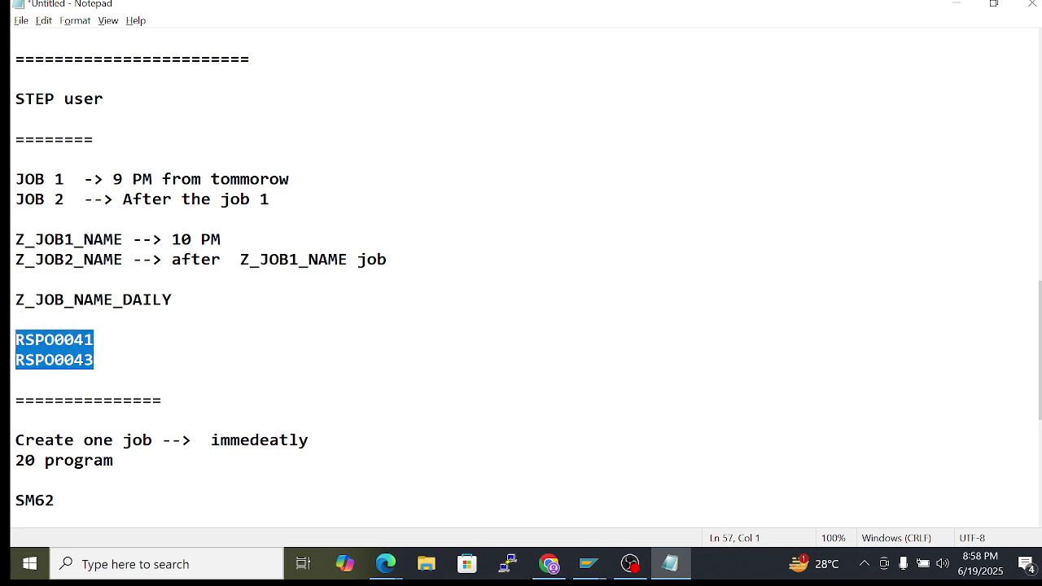
Read back through the notes to the Background Job Administration heading and the job status definitions
scroll(521, 277, "down", 2)
scroll(521, 277, "up", 12)
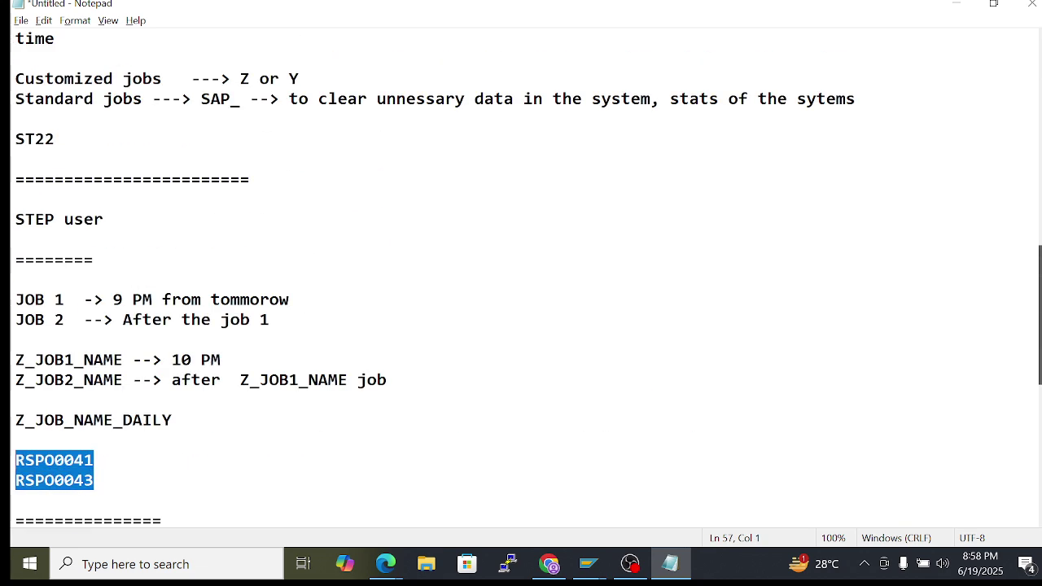
scroll(521, 277, "up", 4)
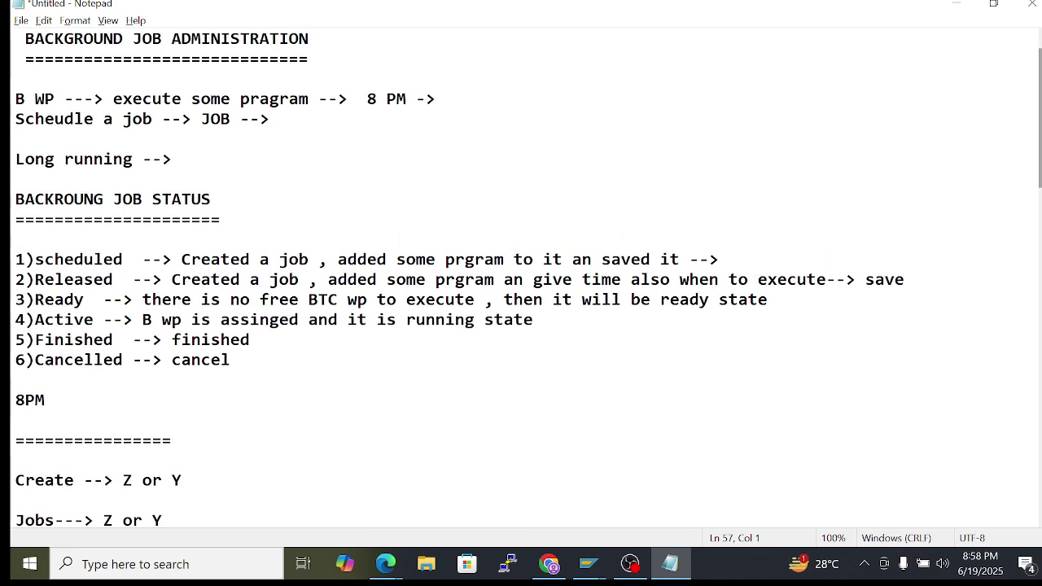
scroll(521, 276, "down", 6)
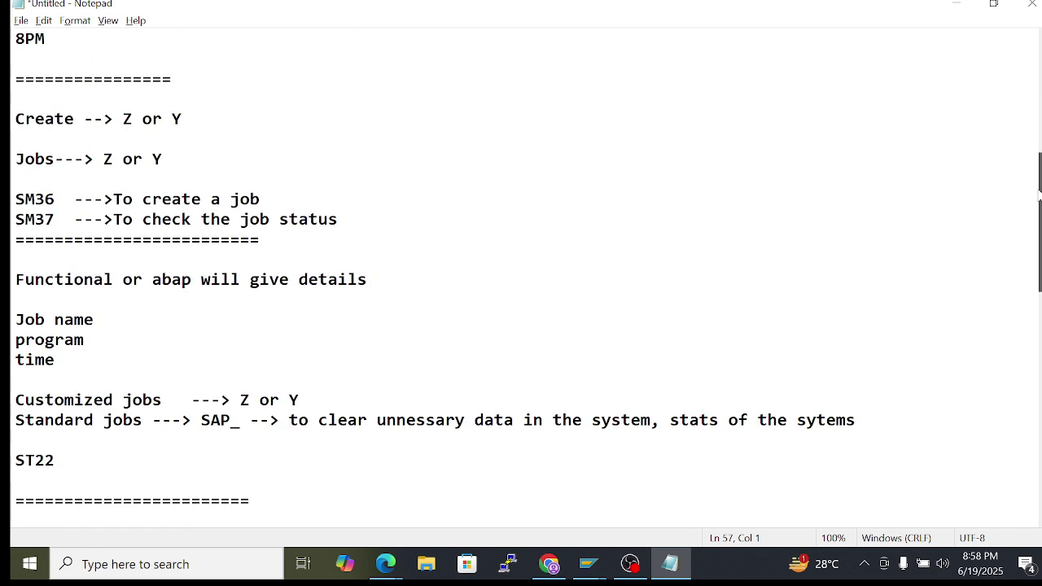
scroll(521, 277, "up", 3)
scroll(520, 276, "up", 3)
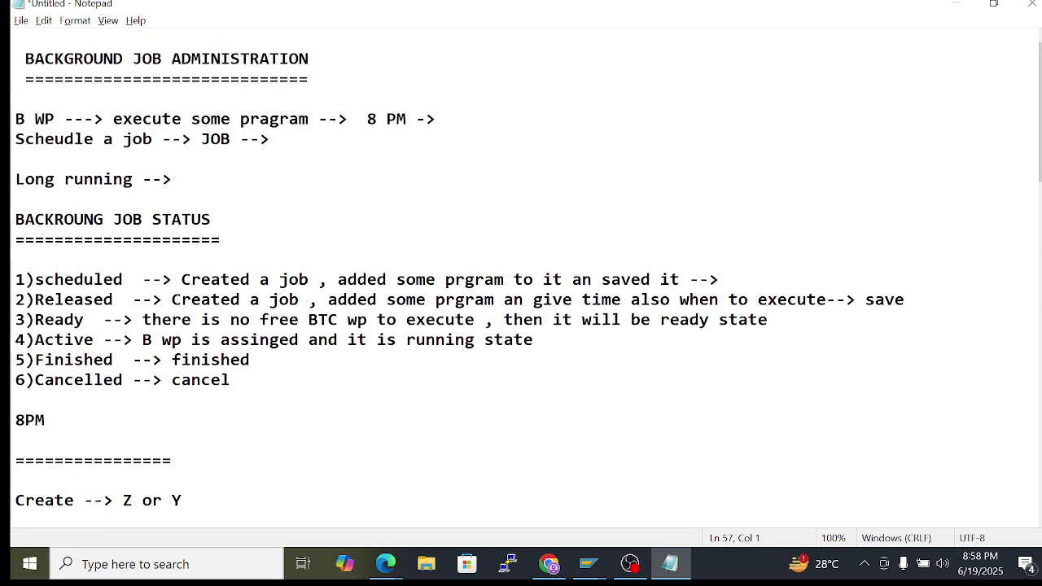
Switch back to the SAP Standard Jobs session and leave it for the SAP Easy Access screen
mouse_move(592, 555)
left_click(592, 474)
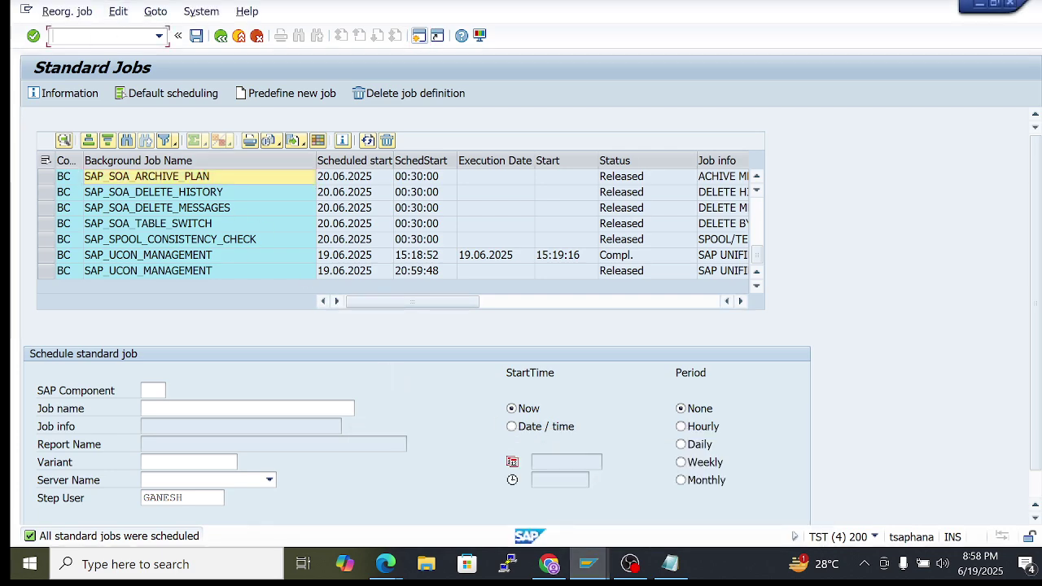
key("Return")
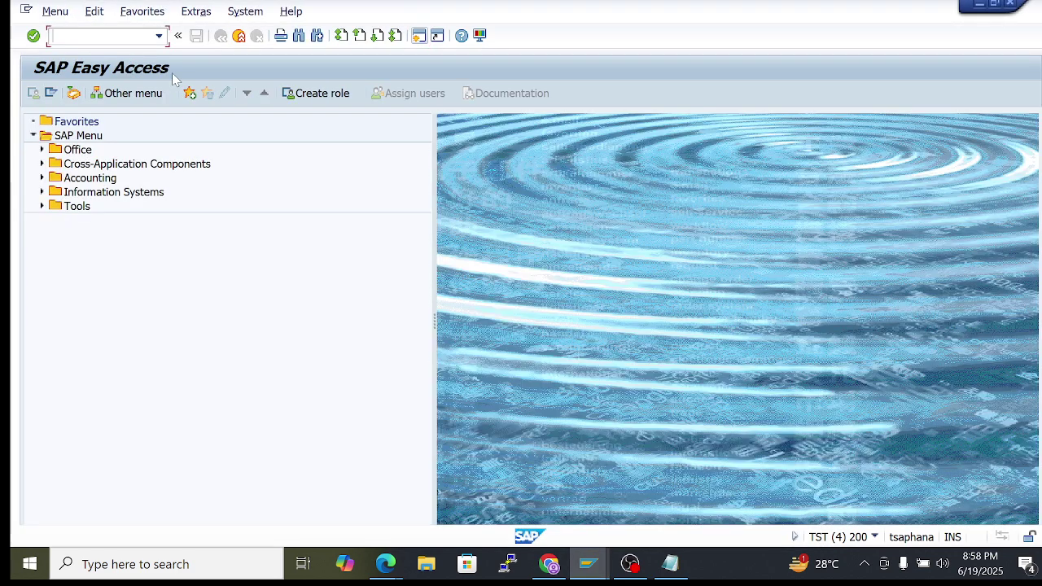
mouse_move(434, 318)
left_mouse_down()
mouse_move(450, 309)
mouse_move(432, 312)
left_mouse_up()
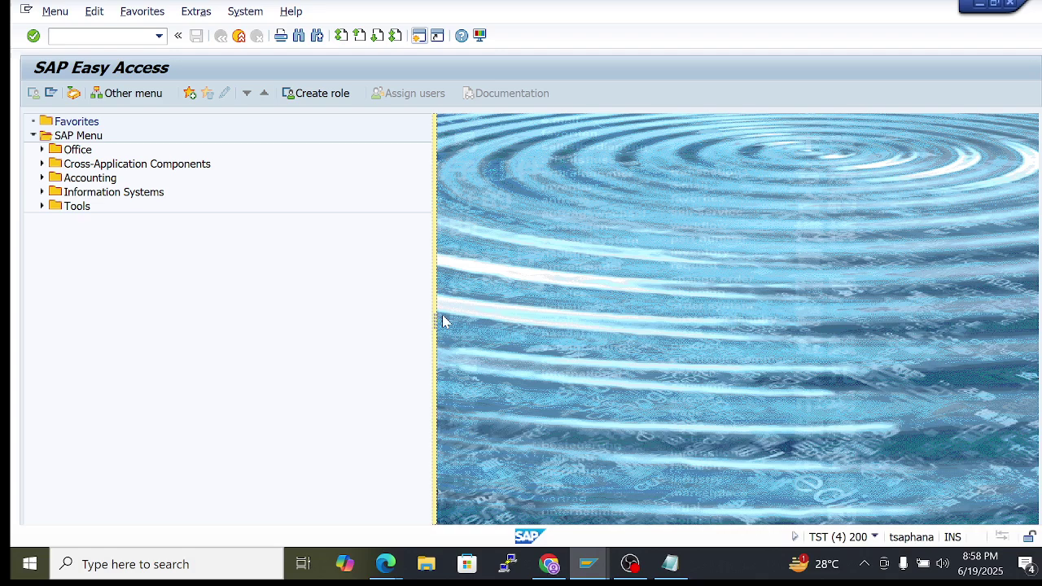
Switch to the SAP session with the Job Overview for SAP_REORG_JOBS and make its command field ready for entry
left_click(432, 319)
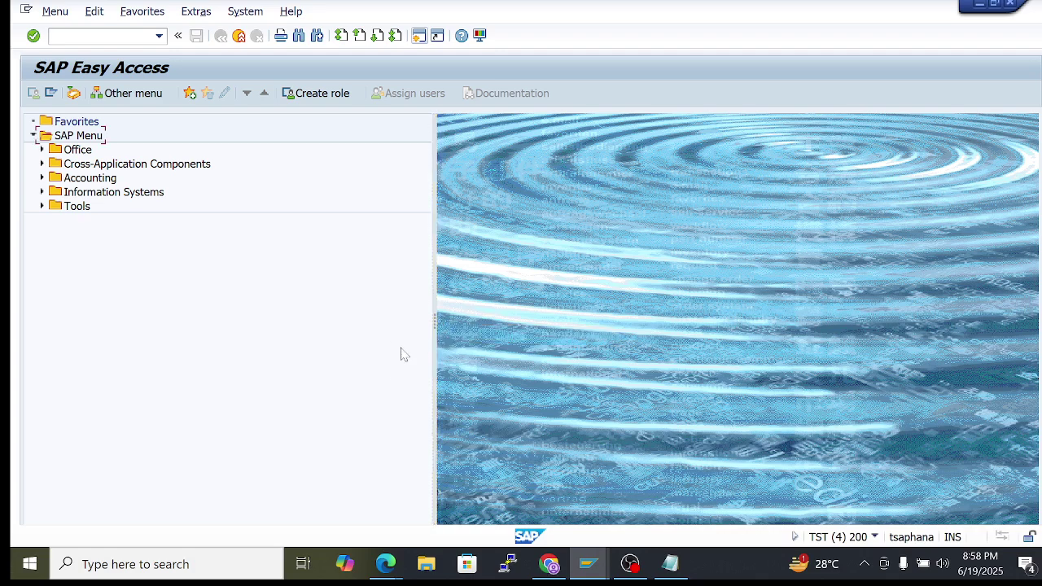
left_click(535, 364)
mouse_move(588, 564)
left_click(584, 512)
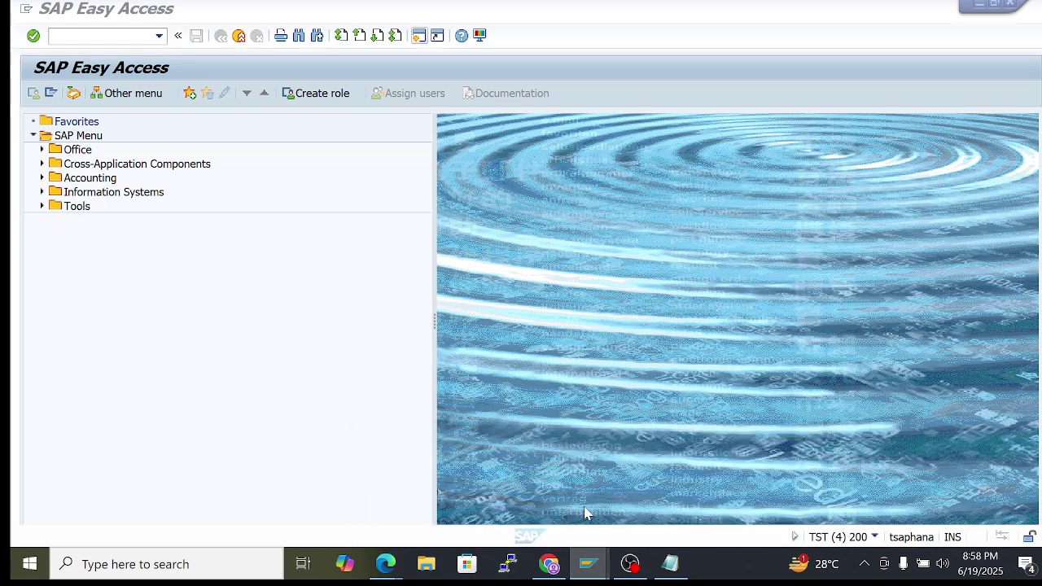
left_click(682, 513)
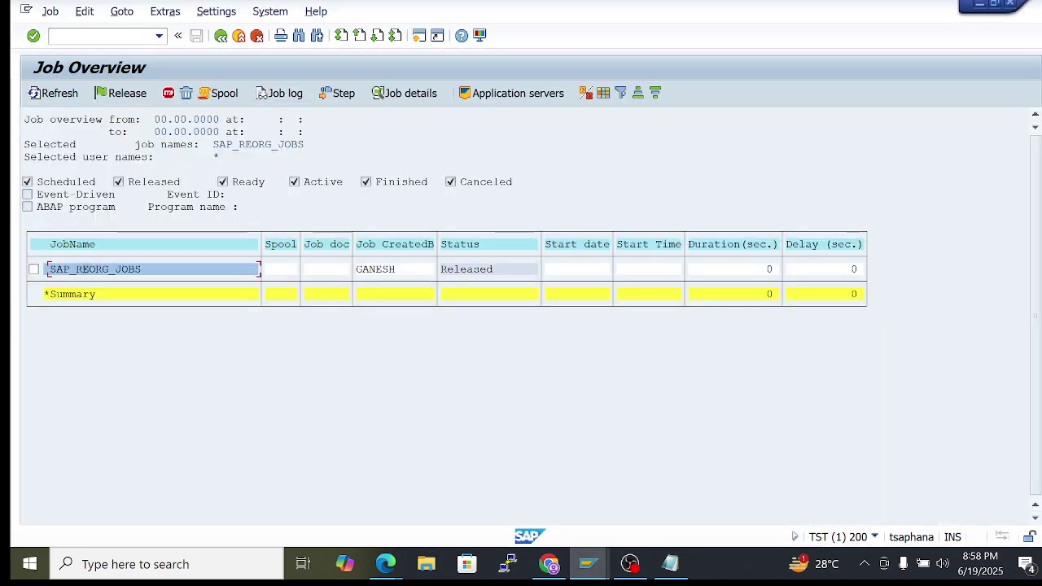
left_click(98, 35)
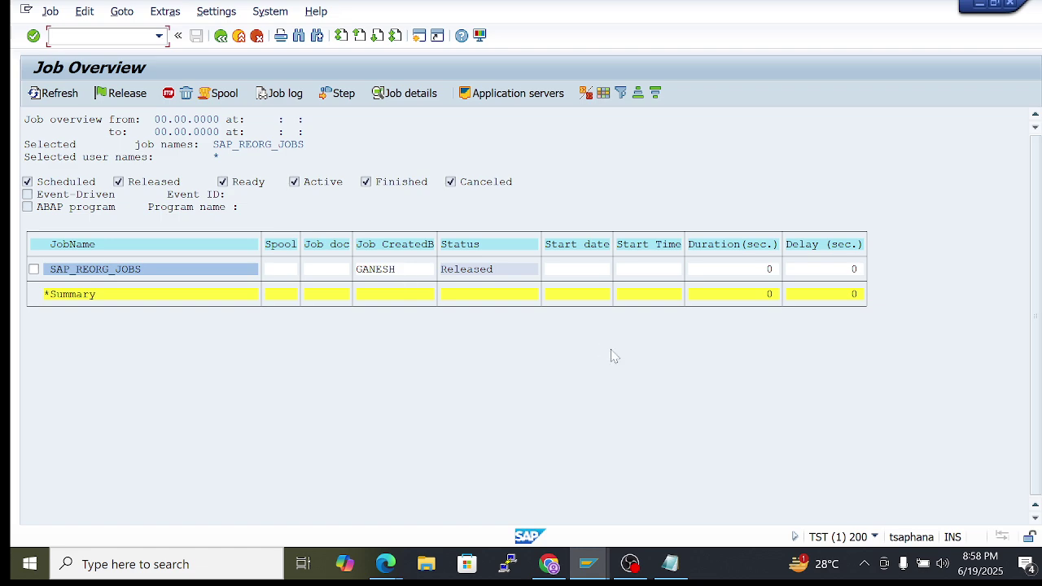
Switch to OBS and stop the running screen recording
left_click(629, 564)
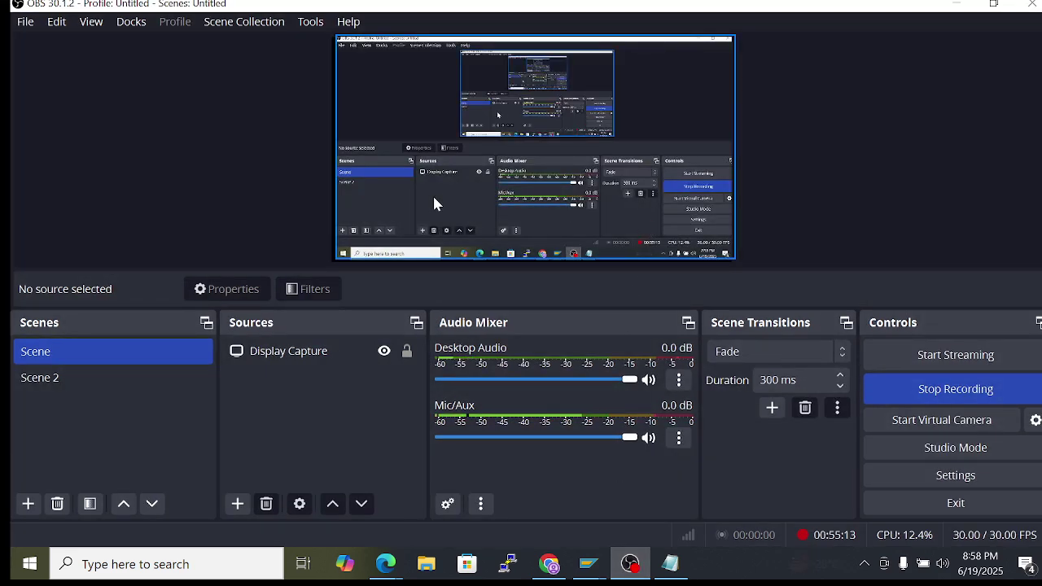
left_click(910, 382)
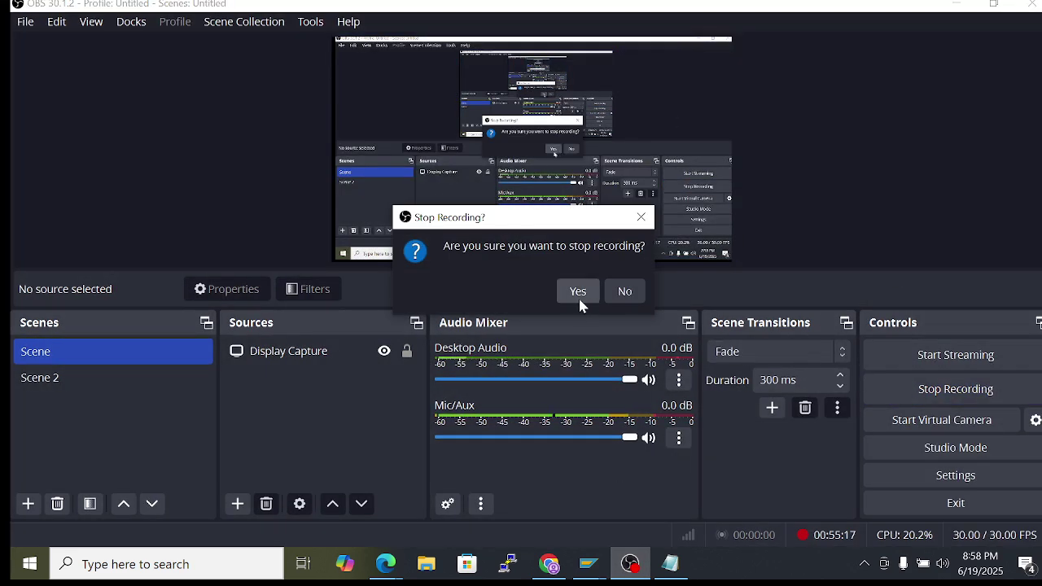